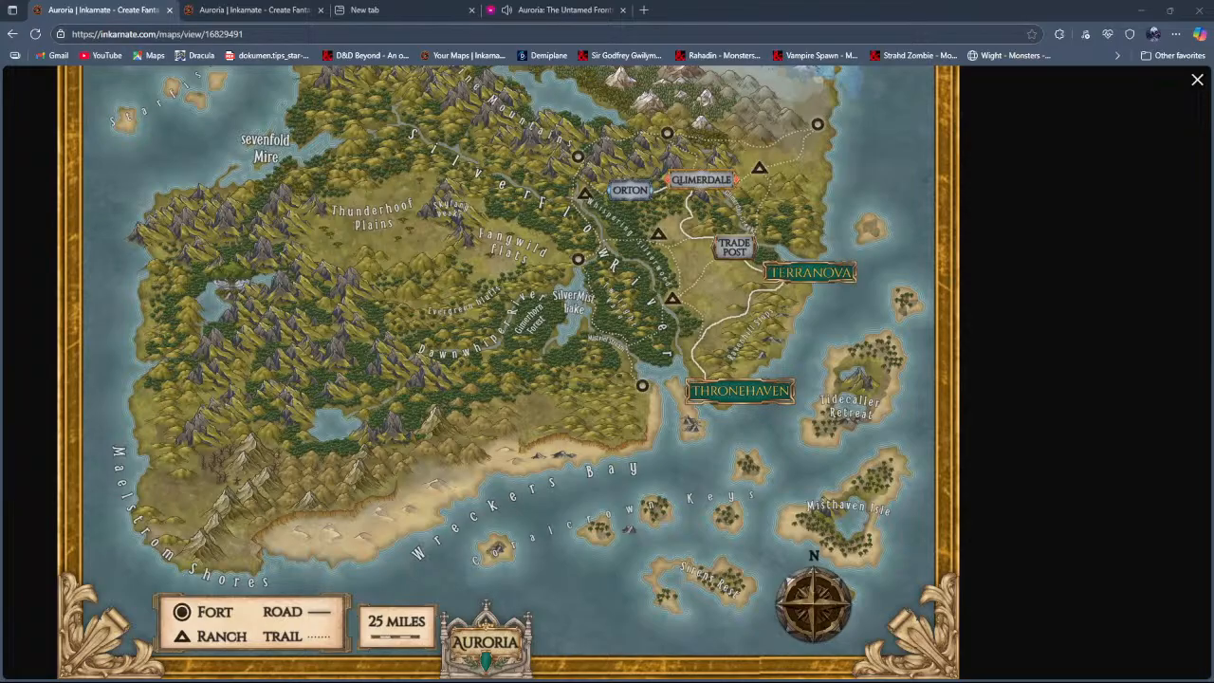
Step: Switch to Roll20 to view the coastal village battle map and return to the Auroria world map in Inkarnate
{"action": "left_click", "coordinate": [574, 10]}
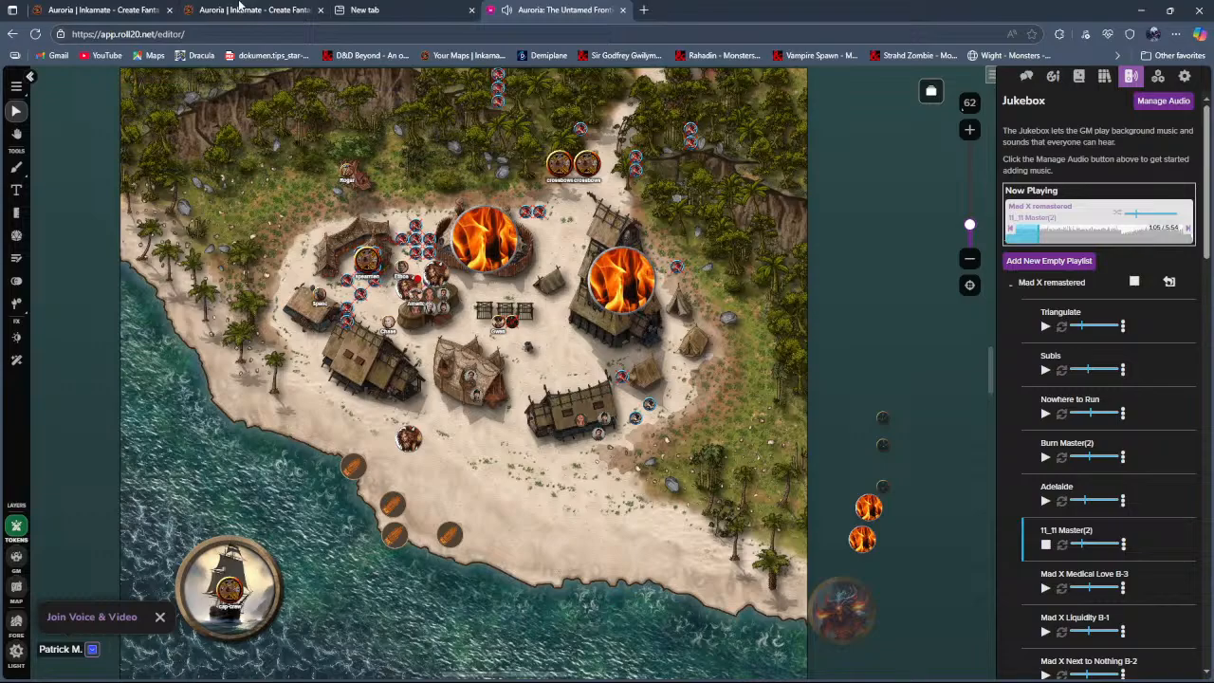
{"action": "left_click", "coordinate": [86, 8]}
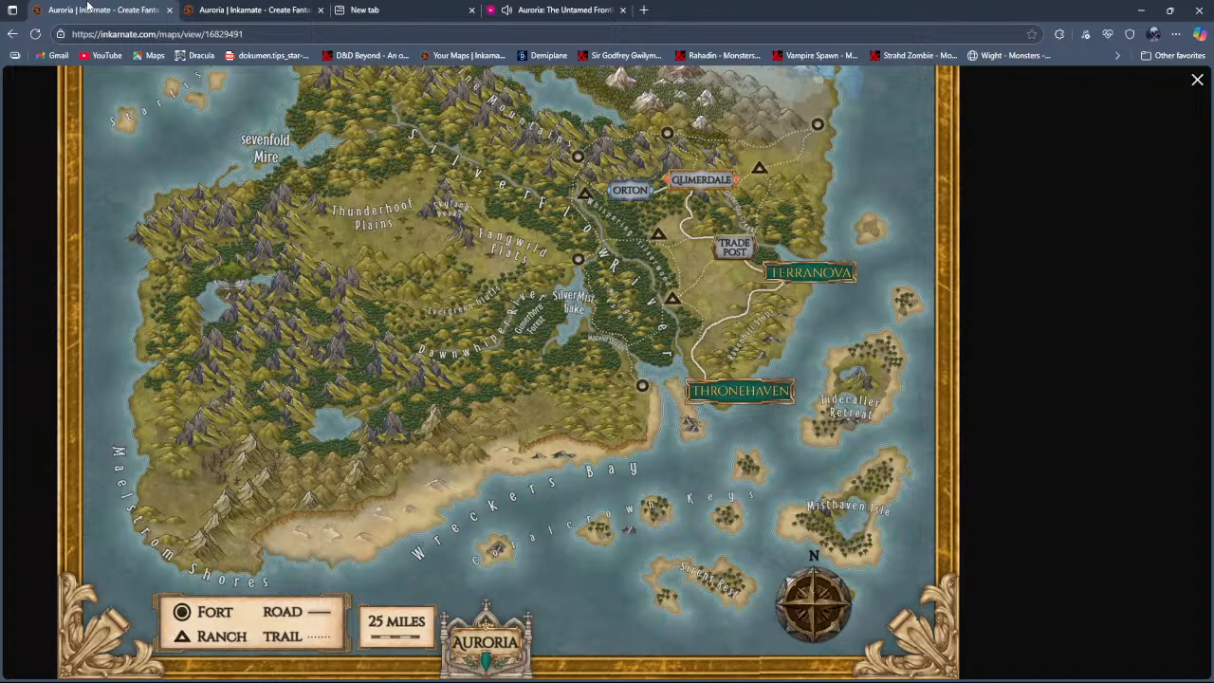
{"action": "mouse_move", "coordinate": [84, 328]}
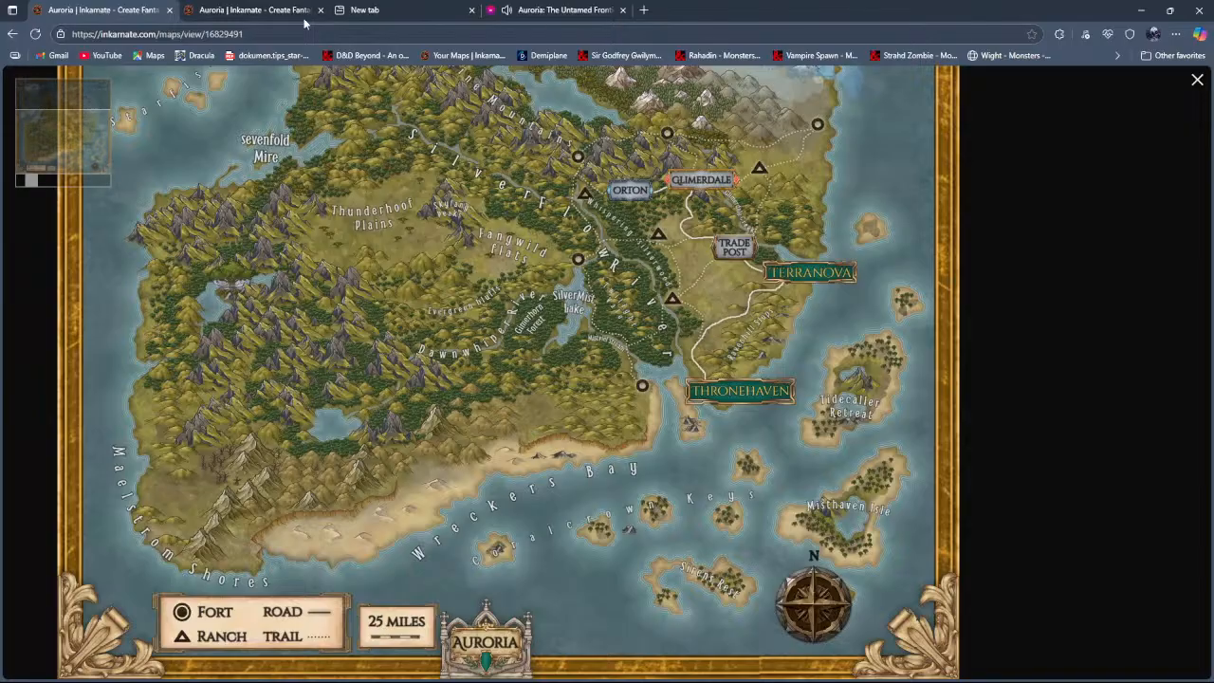
Step: Switch to Roll20 and change the jukebox music from 11_11 Master(2) to Nowhere to Run in the Mad X remastered playlist
{"action": "left_click", "coordinate": [574, 9]}
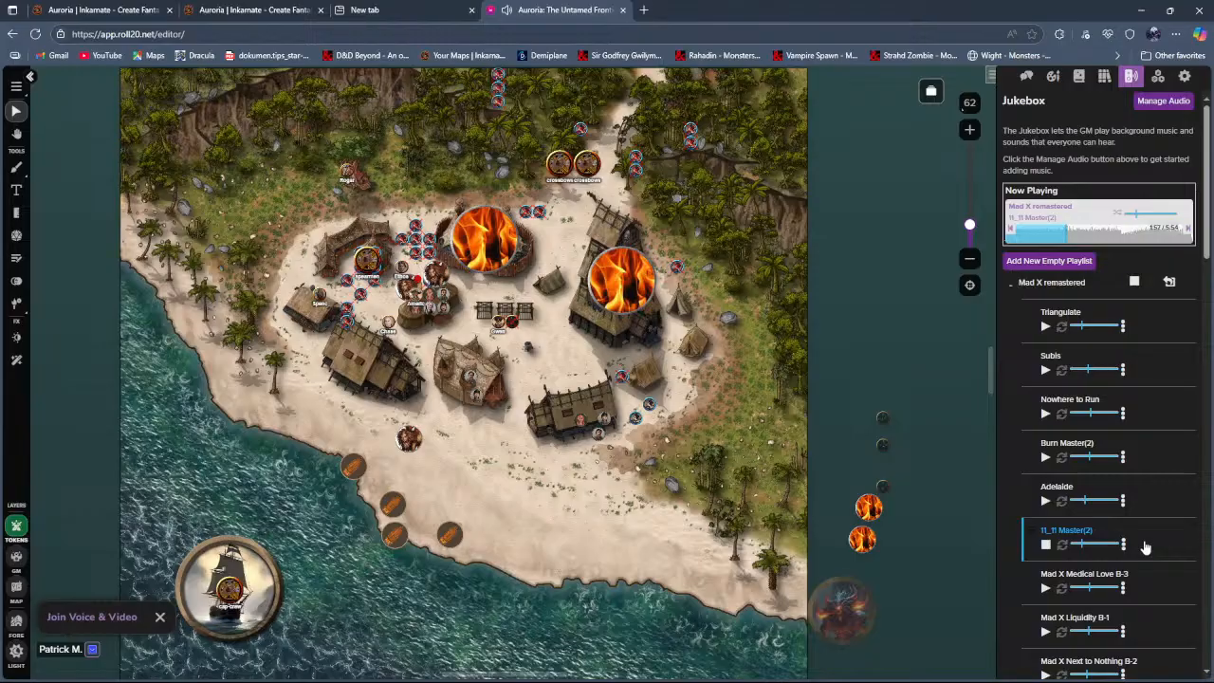
{"action": "left_click", "coordinate": [1103, 532]}
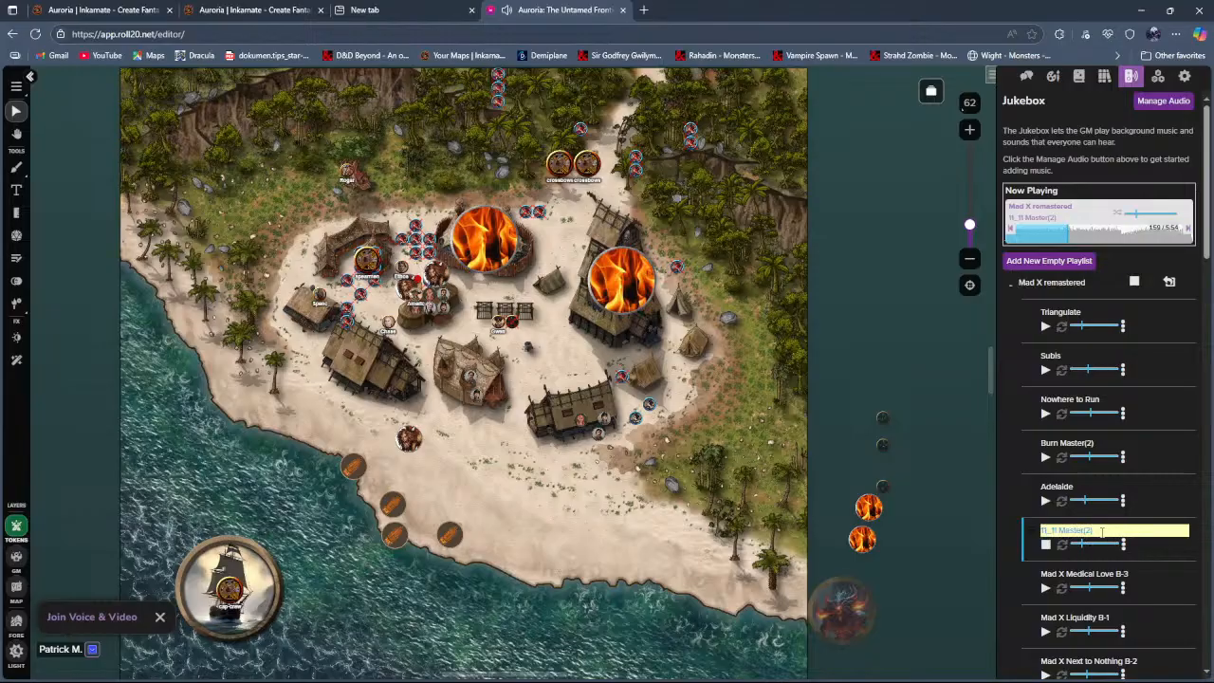
{"action": "key", "text": "Return"}
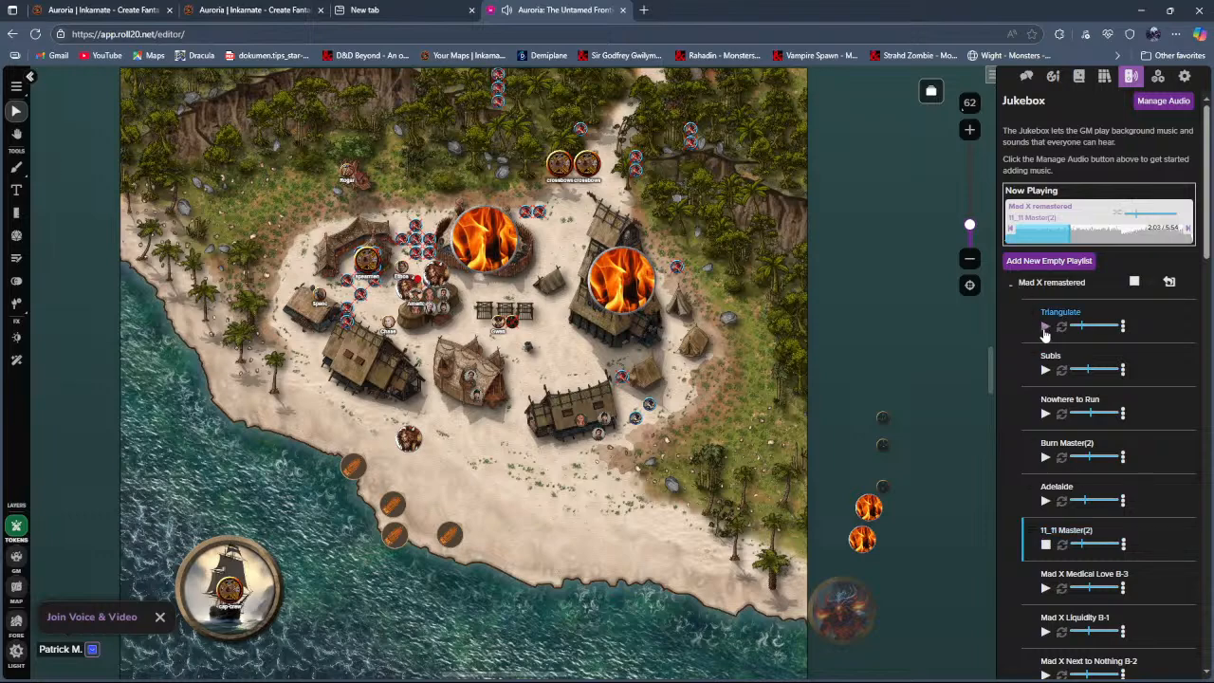
{"action": "left_click", "coordinate": [1044, 328]}
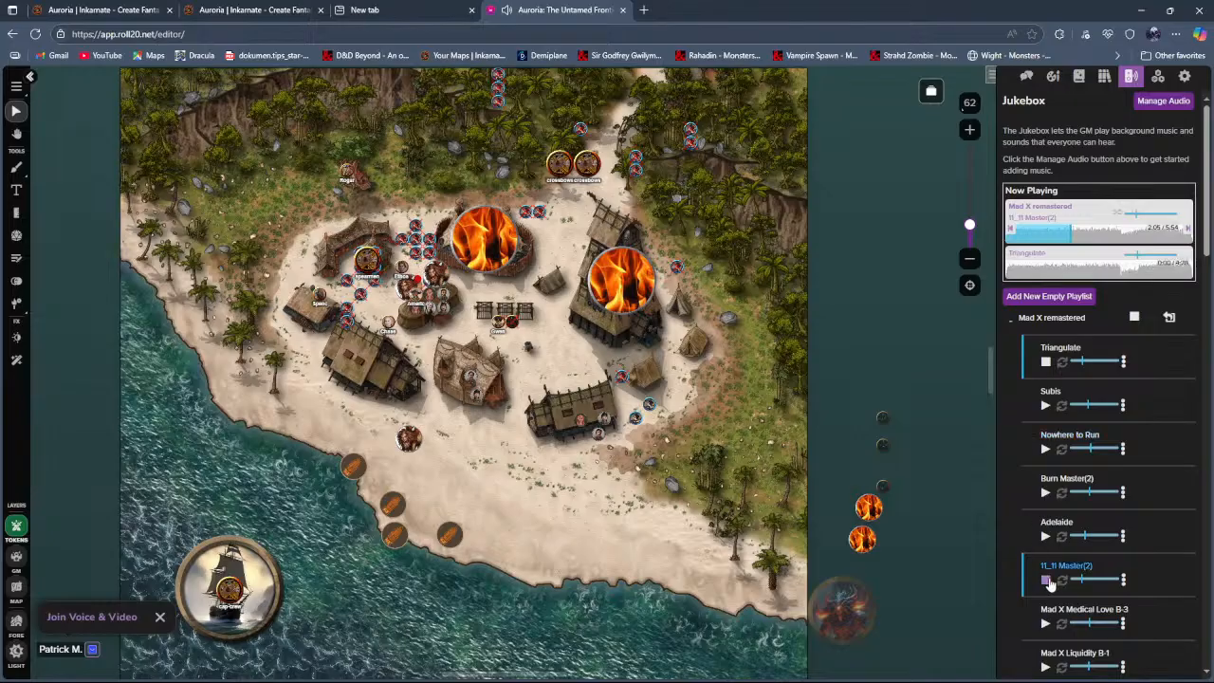
{"action": "left_click", "coordinate": [1047, 580]}
{"action": "left_click", "coordinate": [1044, 412]}
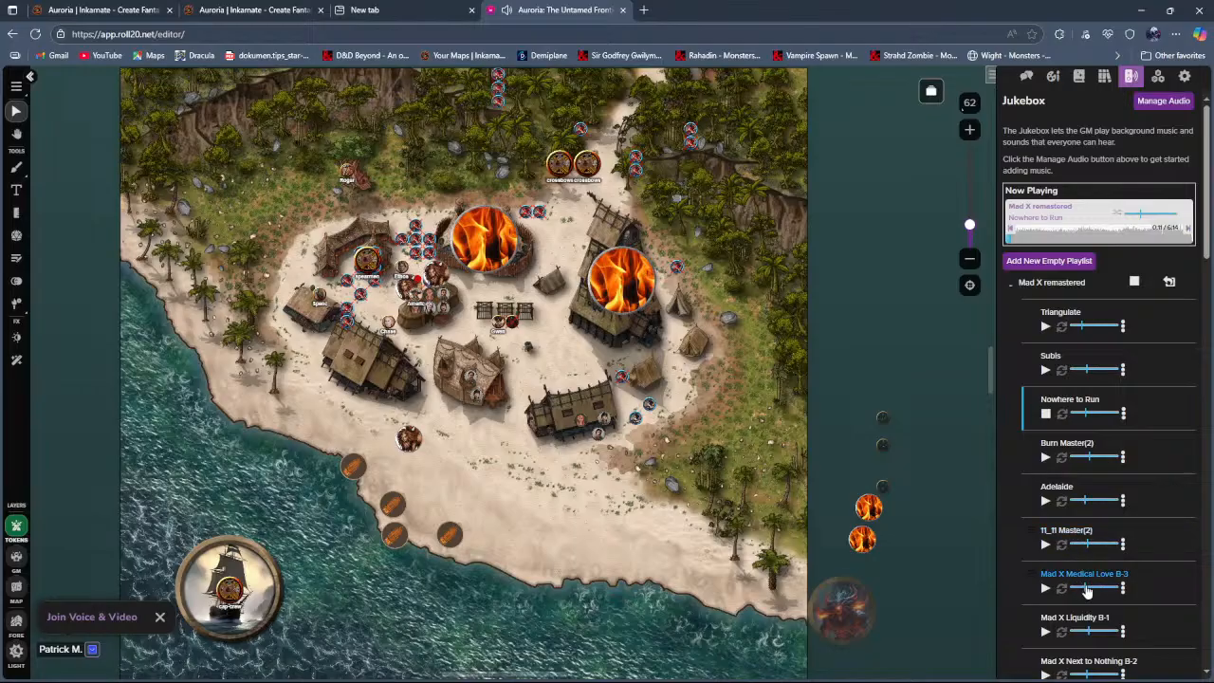
{"action": "scroll", "coordinate": [1088, 589], "scroll_direction": "down", "scroll_amount": 3}
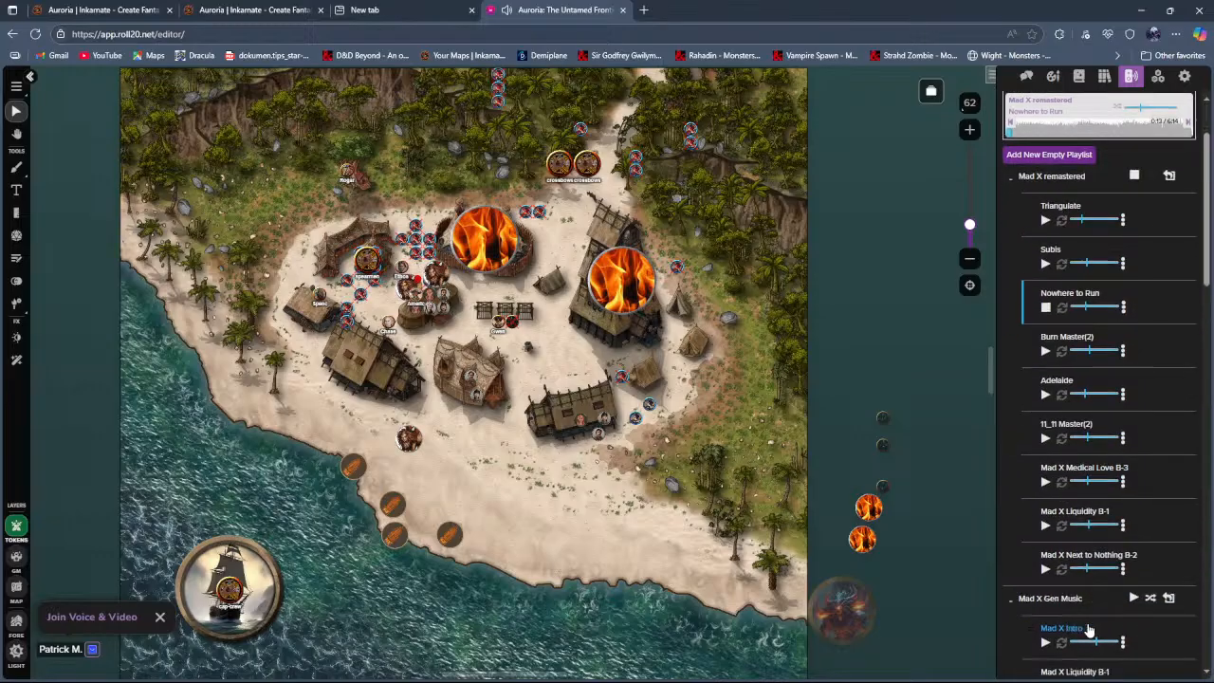
{"action": "left_click", "coordinate": [1091, 537]}
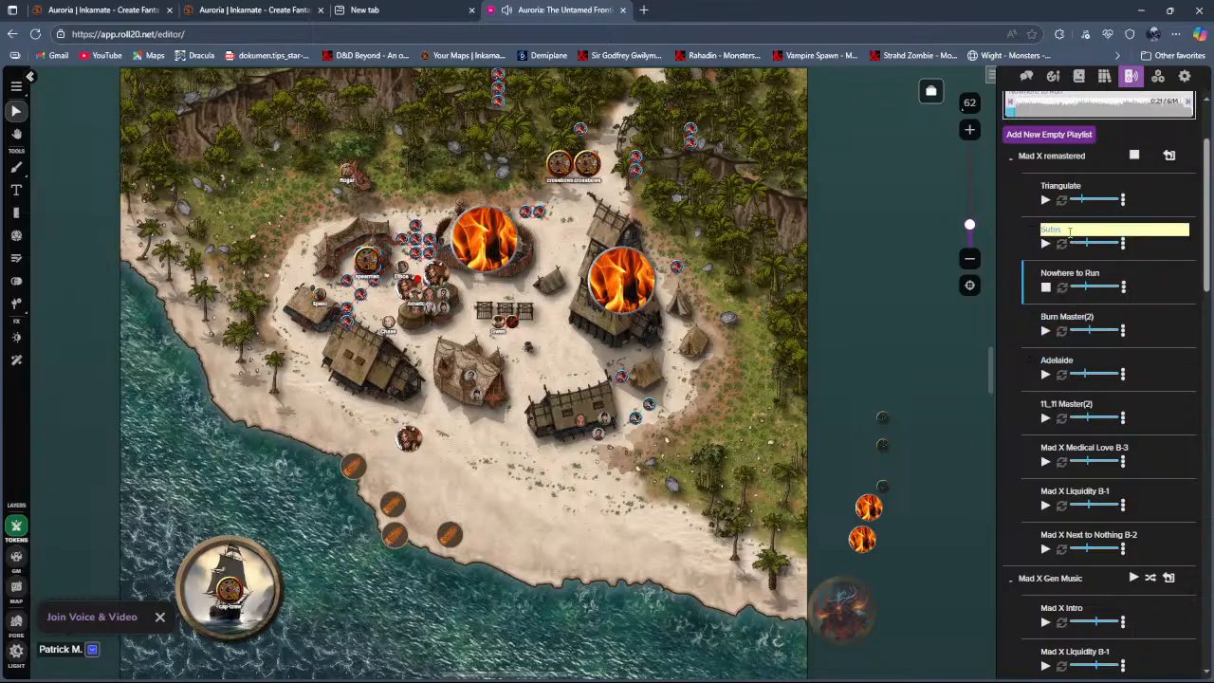
{"action": "scroll", "coordinate": [1068, 230], "scroll_direction": "up", "scroll_amount": 3}
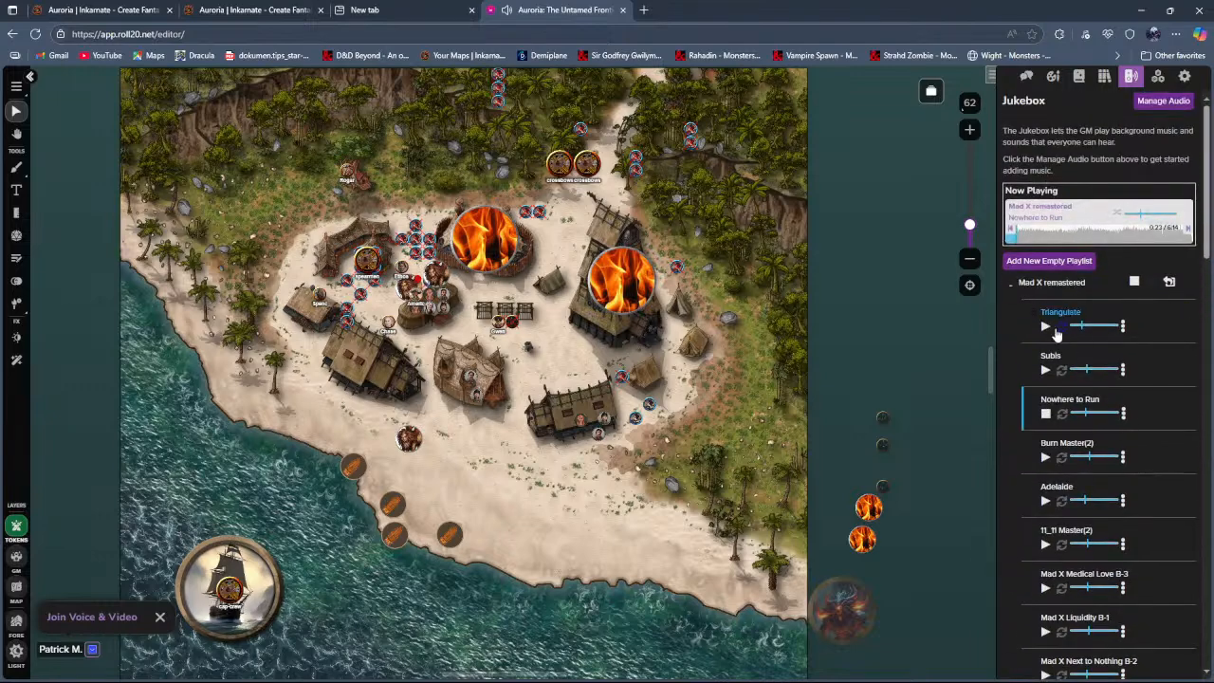
Step: Compare the Auroria world map in Inkarnate with the burning village scene in Roll20
{"action": "left_click", "coordinate": [102, 9]}
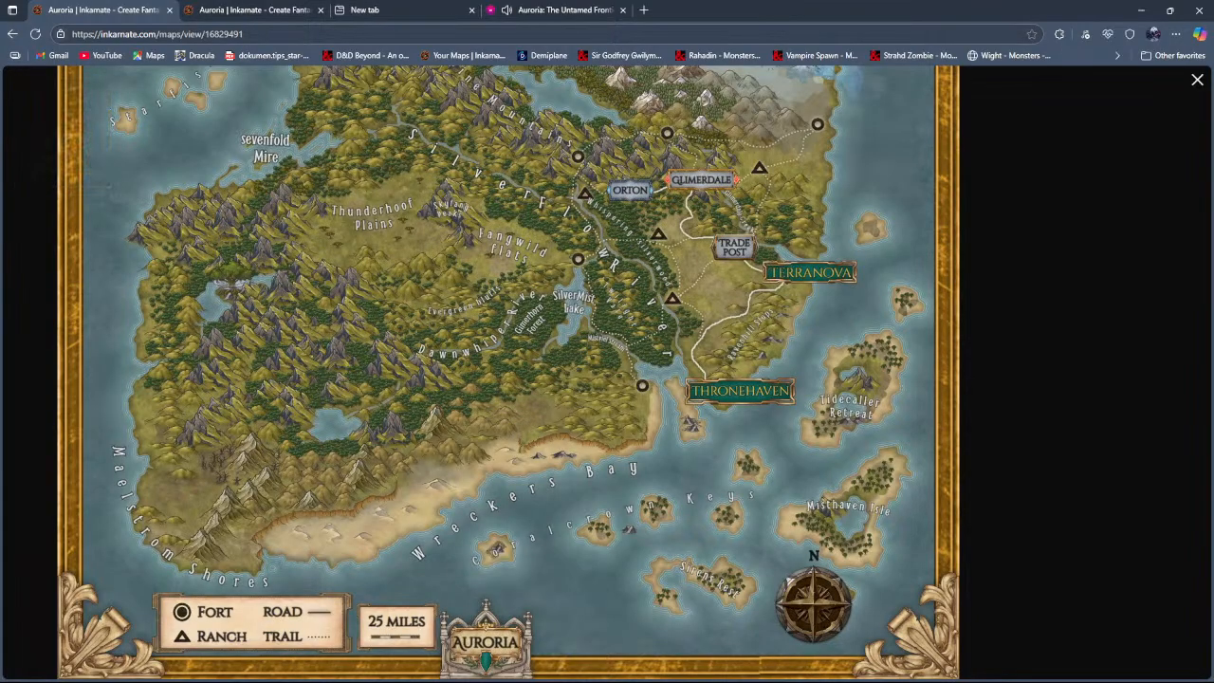
{"action": "left_click", "coordinate": [548, 10]}
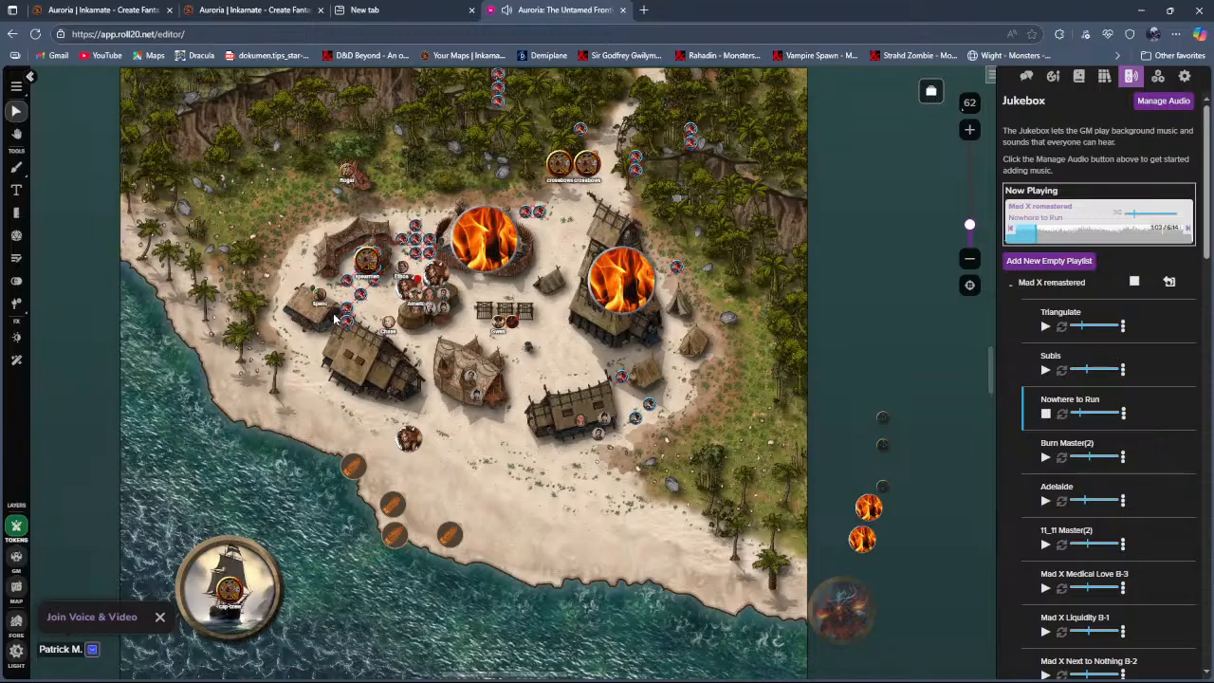
{"action": "left_click", "coordinate": [85, 9]}
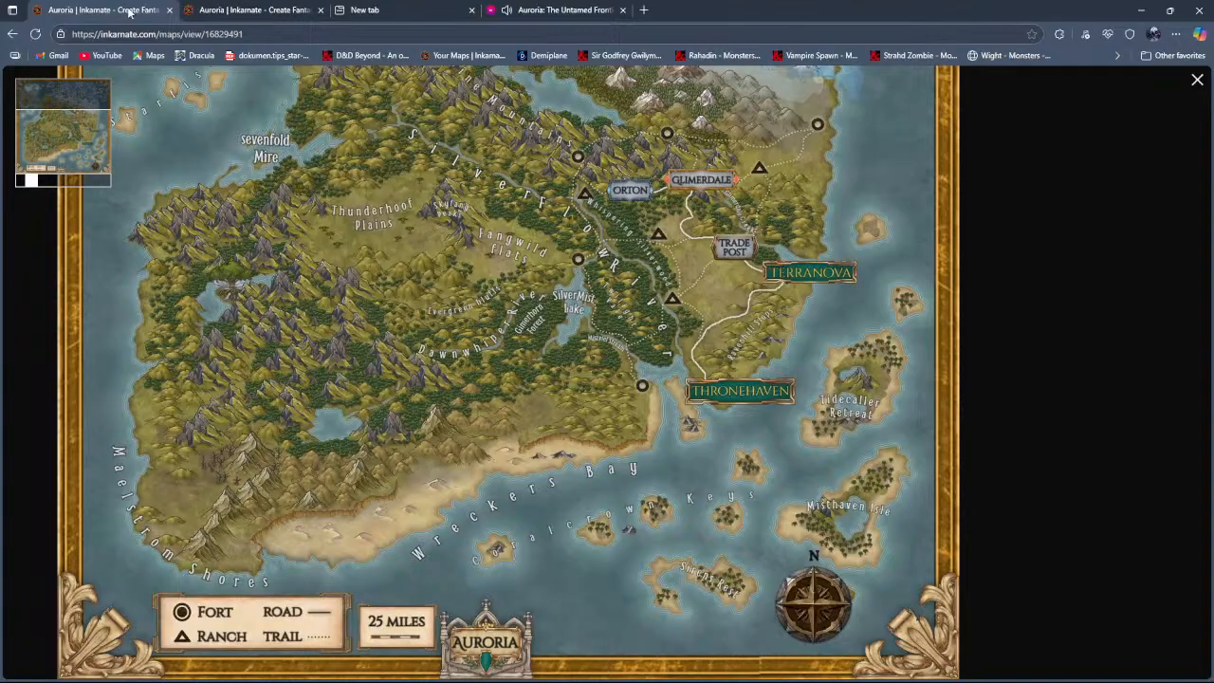
{"action": "left_click", "coordinate": [256, 9]}
{"action": "left_click", "coordinate": [136, 10]}
{"action": "left_click", "coordinate": [228, 9]}
{"action": "left_click", "coordinate": [135, 10]}
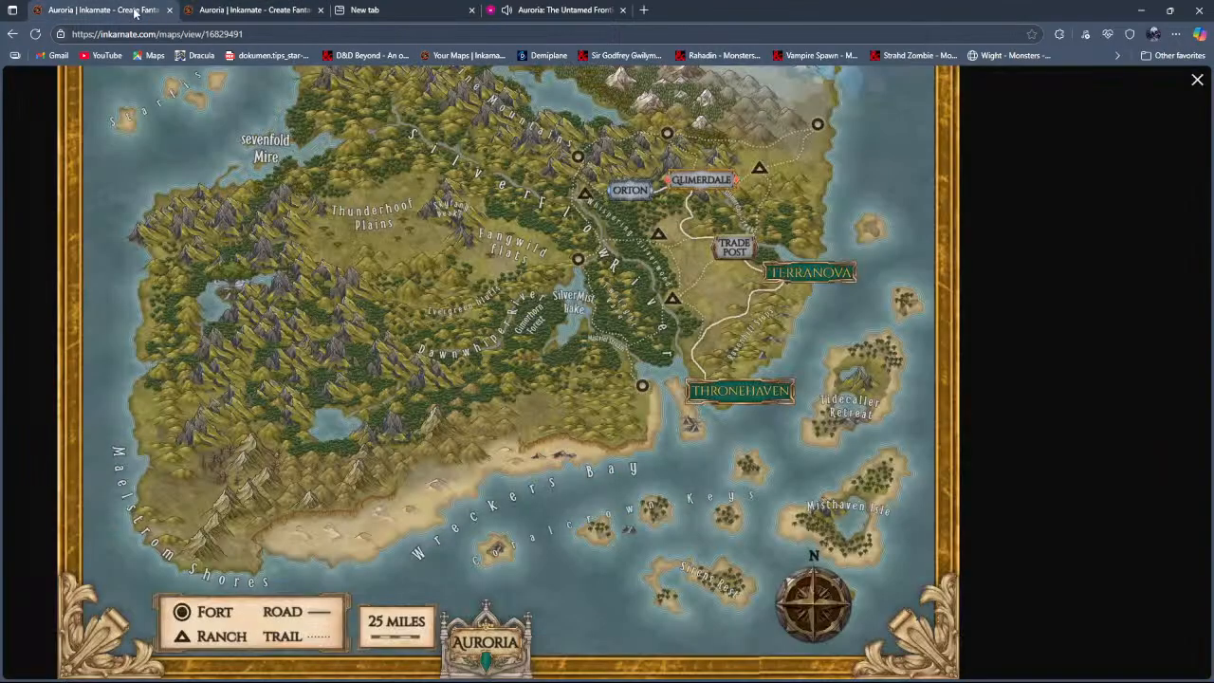
Step: Go back from the Auroria map view to the overview of your own Inkarnate maps
{"action": "left_click", "coordinate": [13, 34]}
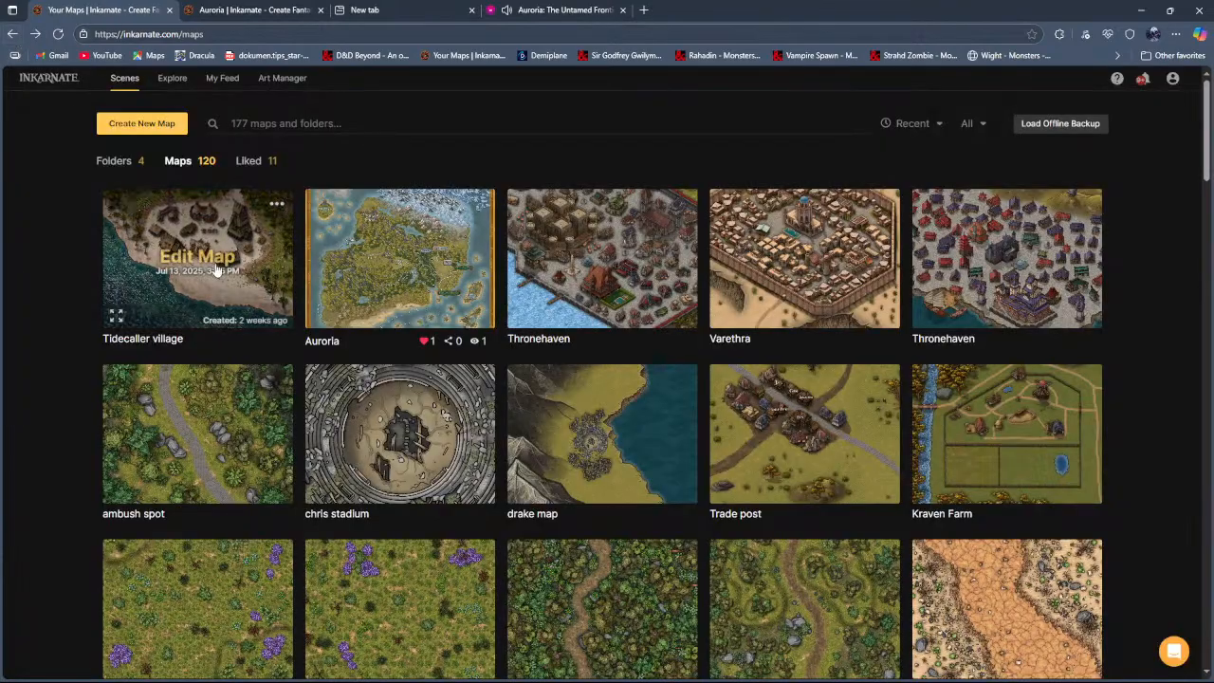
{"action": "left_click", "coordinate": [244, 13]}
{"action": "left_click", "coordinate": [101, 9]}
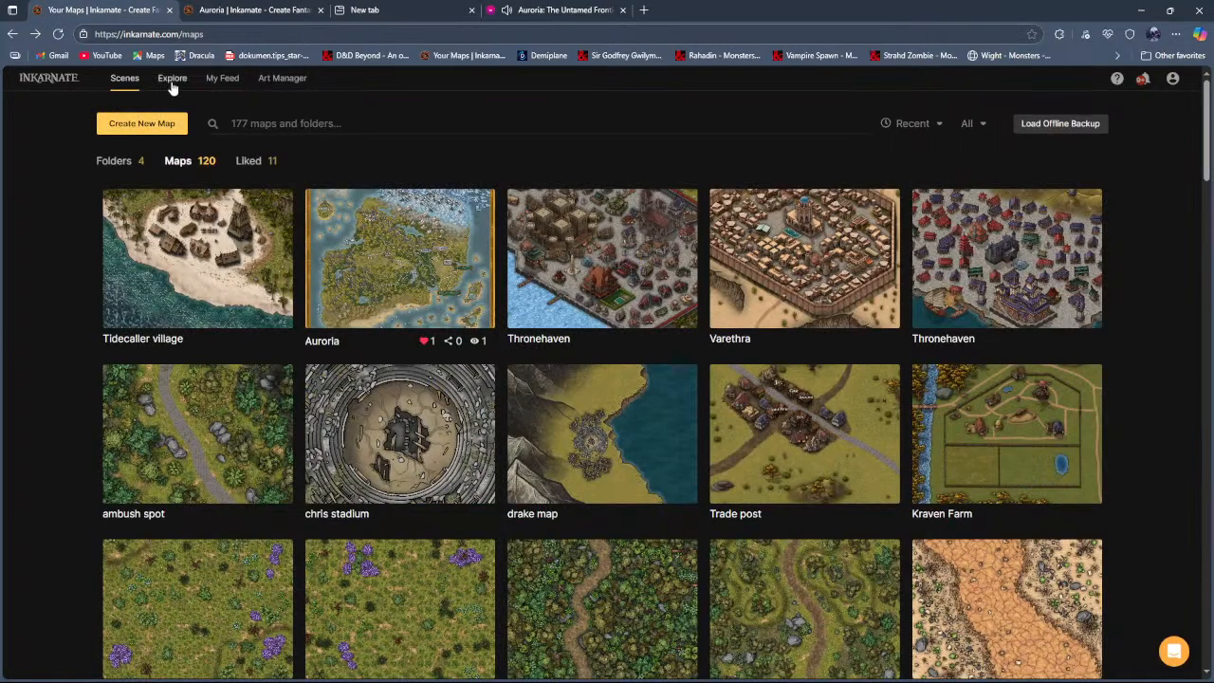
Step: Create a new Fantasy Regional map with Medium (2K) resolution and a square 40 × 40 tile aspect ratio
{"action": "left_click", "coordinate": [143, 125]}
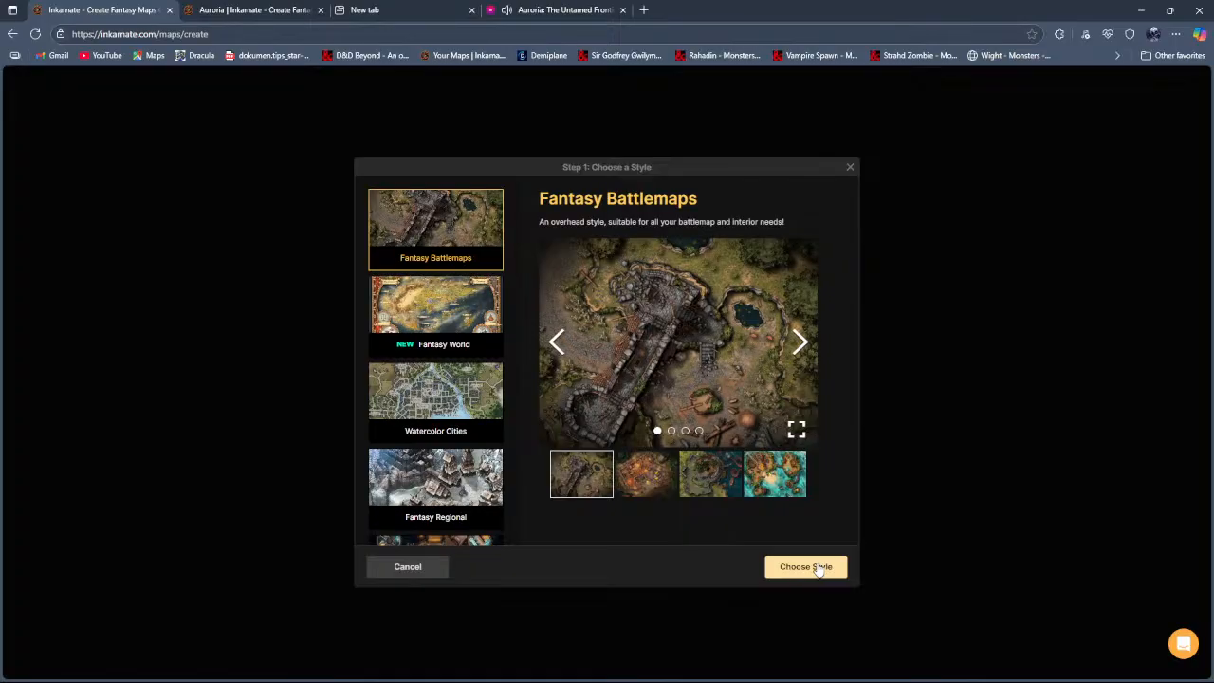
{"action": "left_click", "coordinate": [434, 474]}
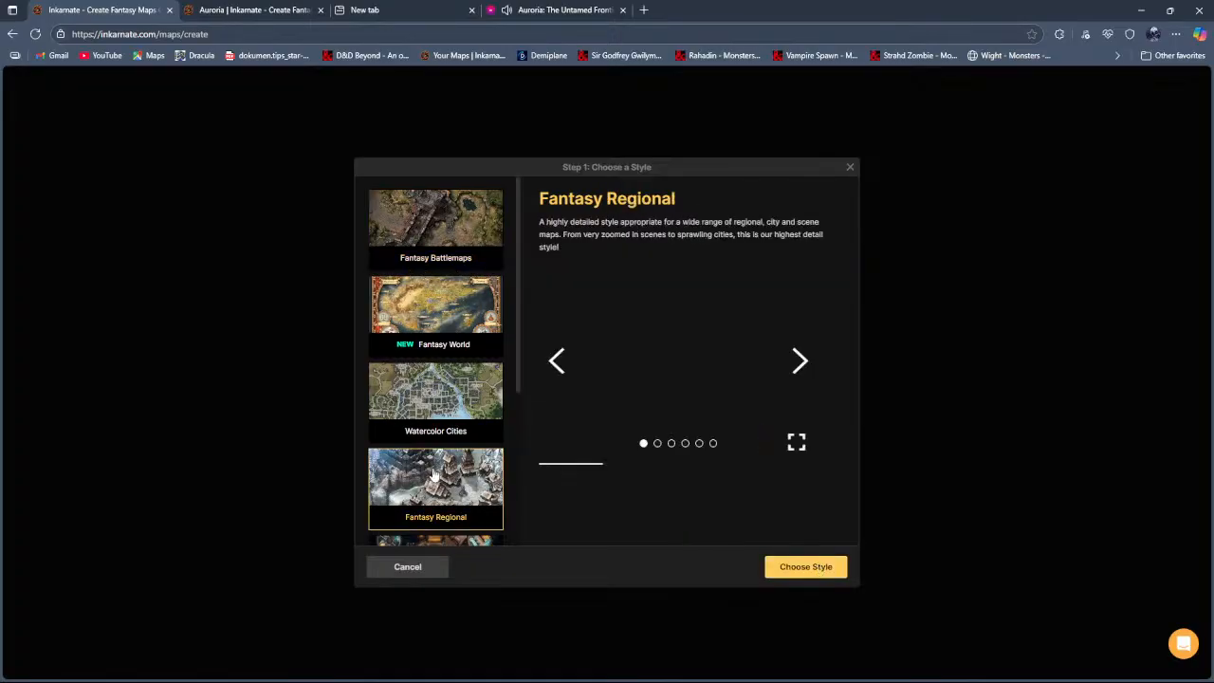
{"action": "left_click", "coordinate": [451, 218]}
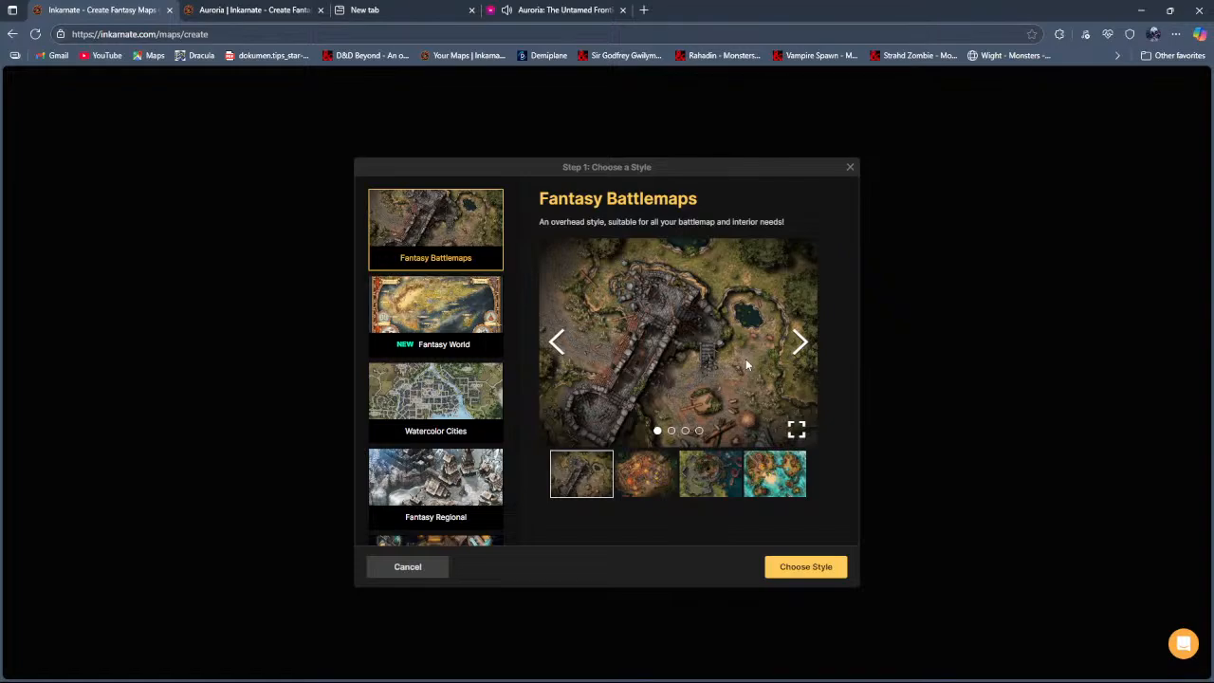
{"action": "left_click", "coordinate": [441, 482]}
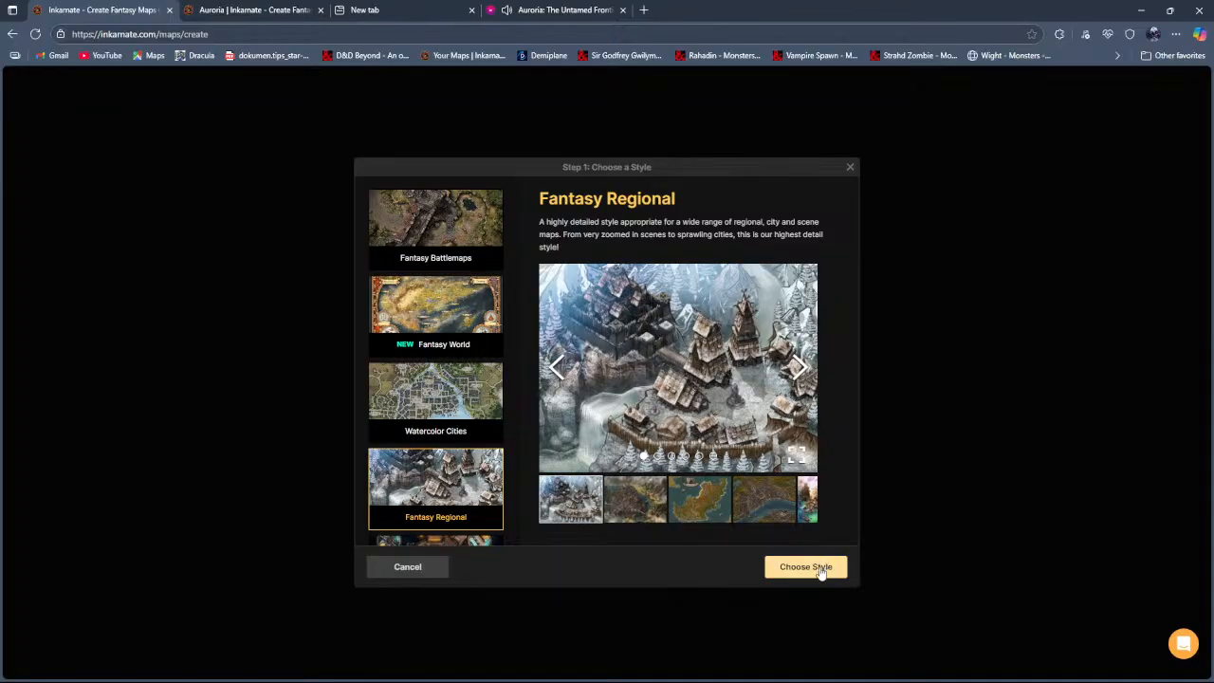
{"action": "left_click", "coordinate": [821, 569]}
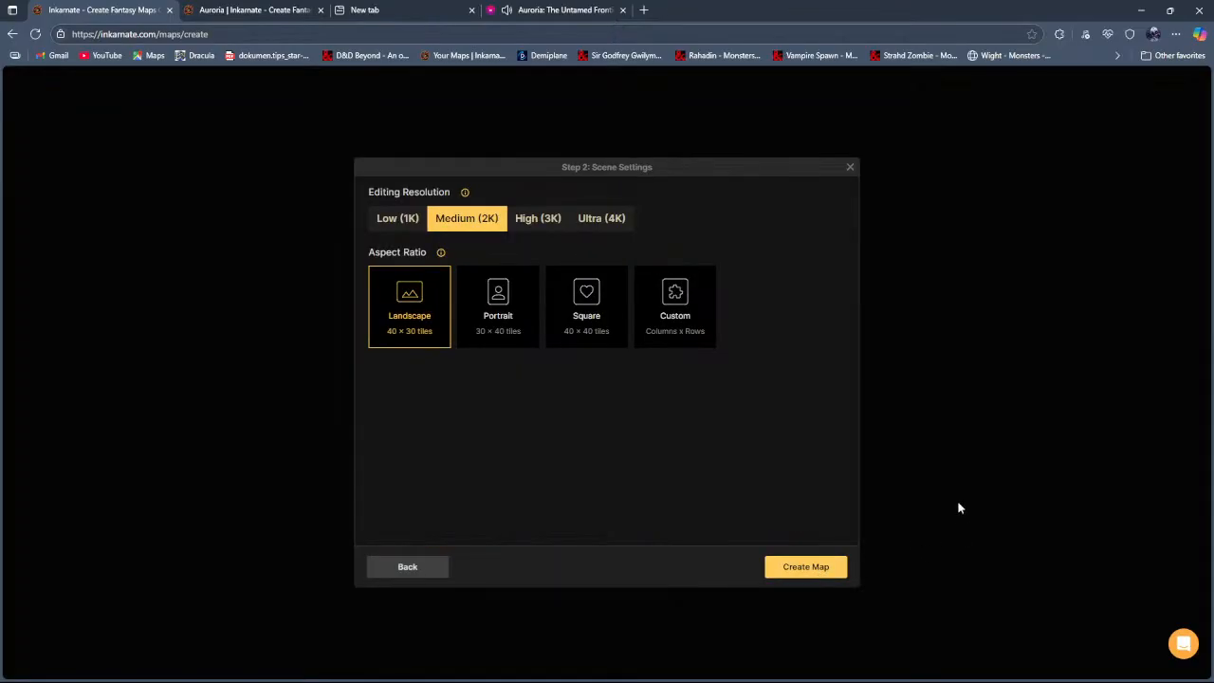
{"action": "left_click", "coordinate": [599, 298]}
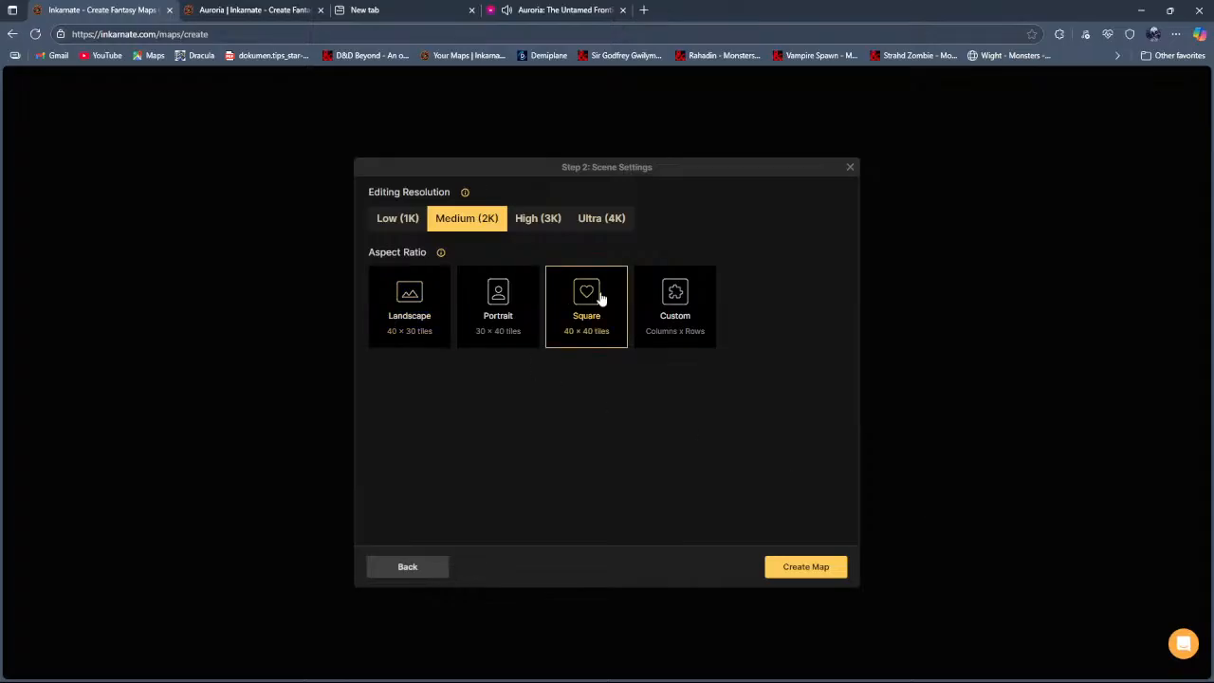
{"action": "left_click", "coordinate": [805, 573]}
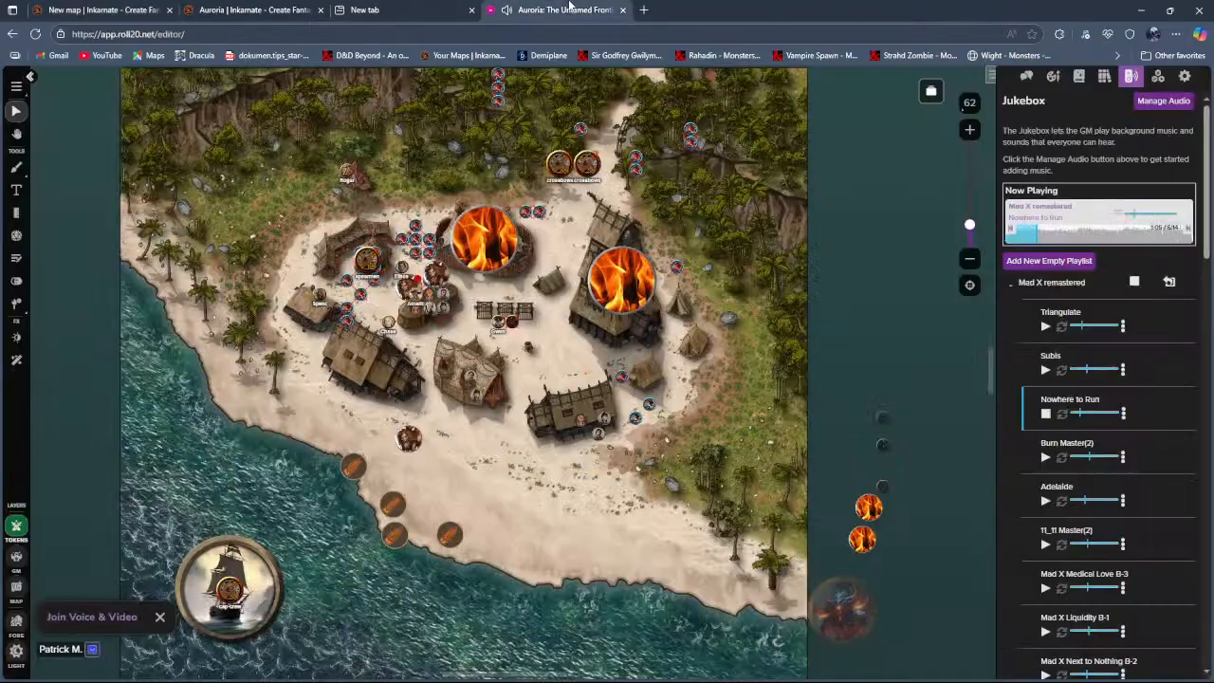
Step: Check the village scene in Roll20, and enlarge the published Auroria map around Thronehaven, Tidecaller Retreat and Misthaven Isle
{"action": "left_click", "coordinate": [559, 11]}
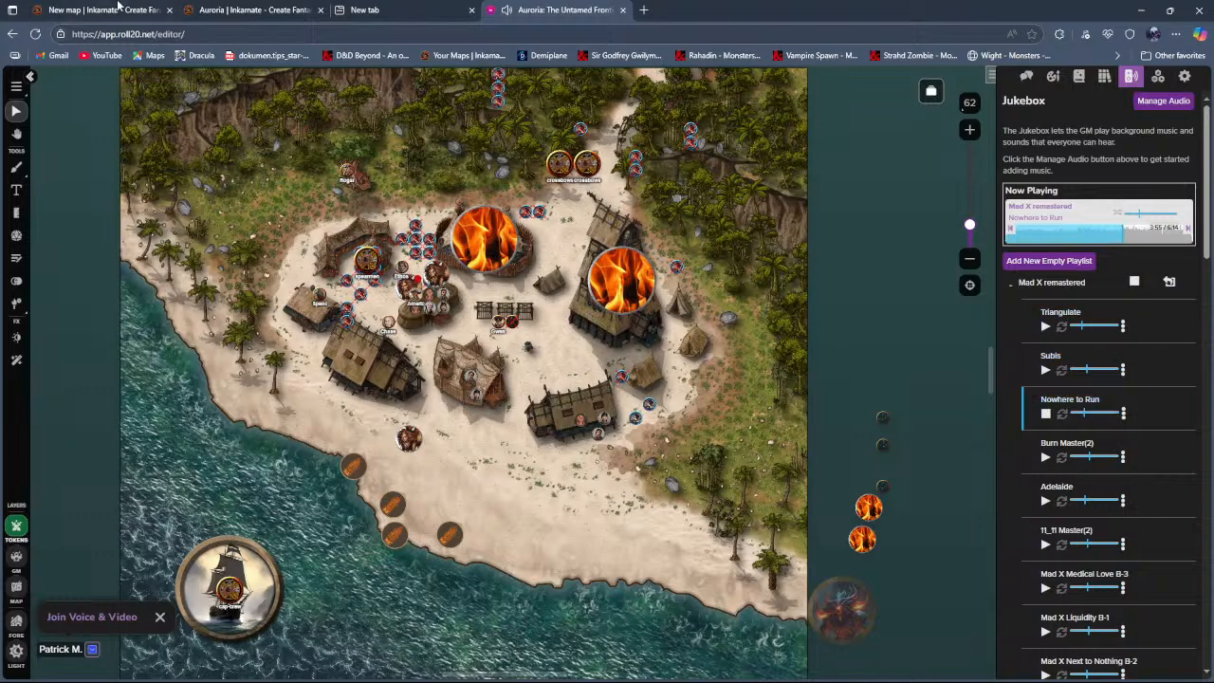
{"action": "left_click", "coordinate": [85, 10]}
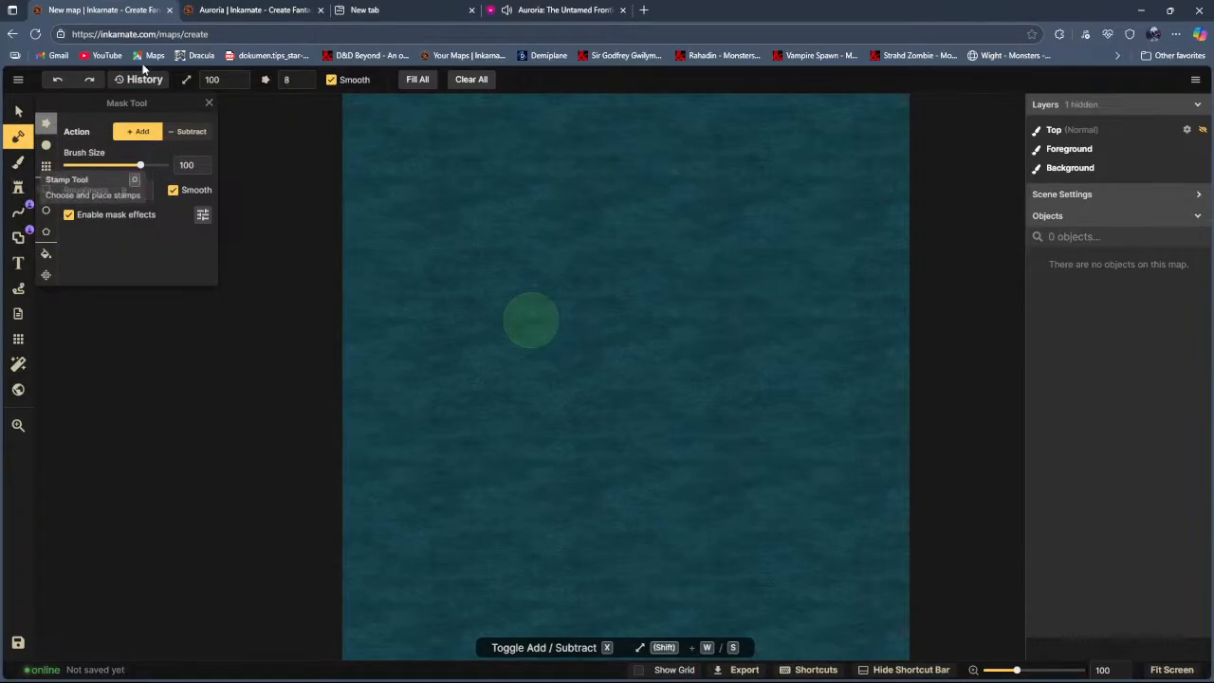
{"action": "left_click", "coordinate": [243, 10]}
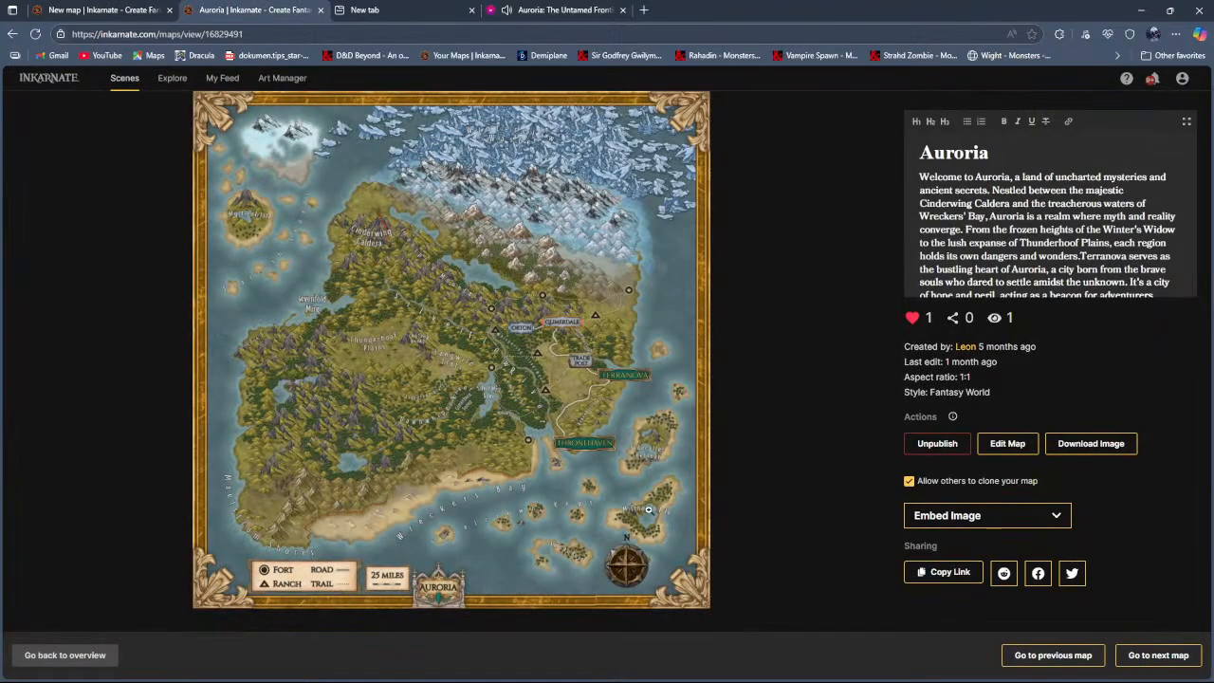
{"action": "left_click", "coordinate": [640, 521]}
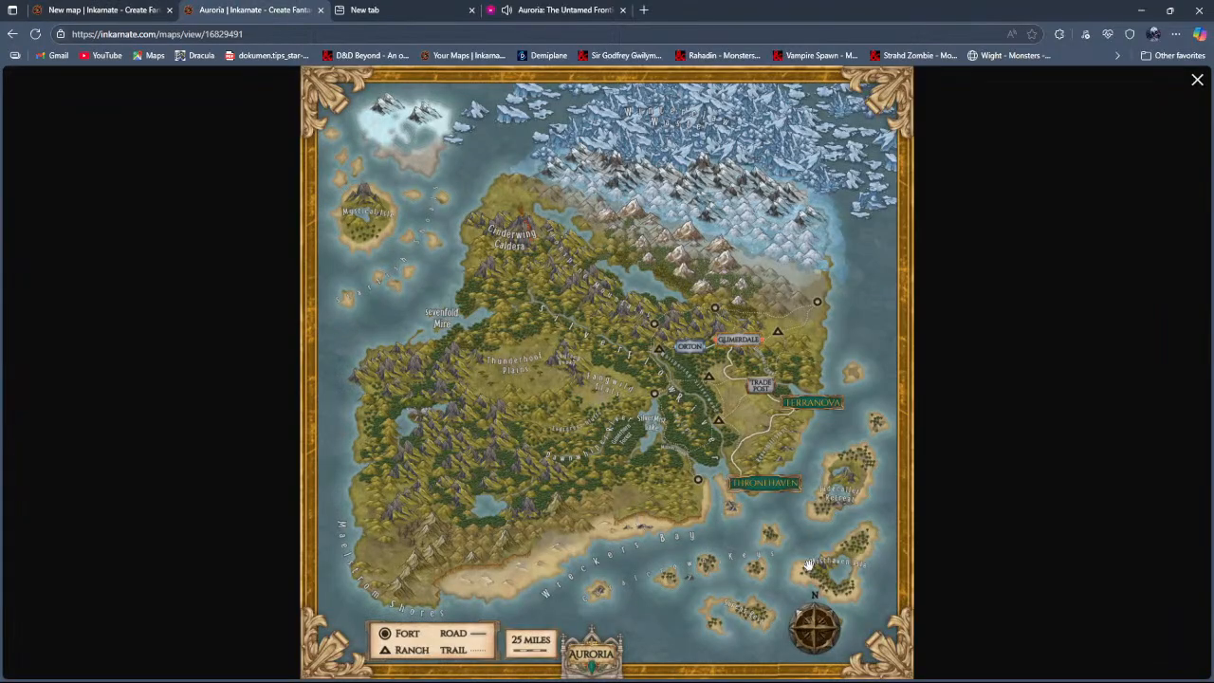
{"action": "scroll", "coordinate": [802, 560], "scroll_direction": "up", "scroll_amount": 5}
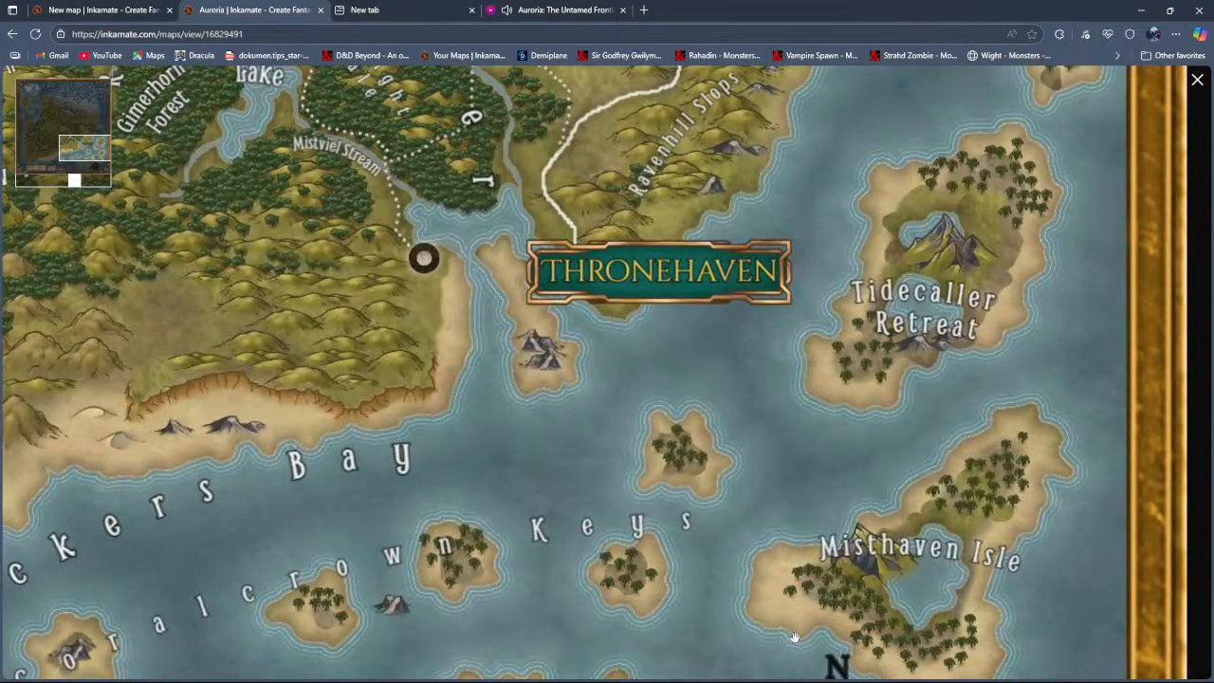
Step: On the new map, paint land over the eastern two-thirds with the smooth round mask brush at size 100, leaving a curved western coastline
{"action": "left_click", "coordinate": [99, 8]}
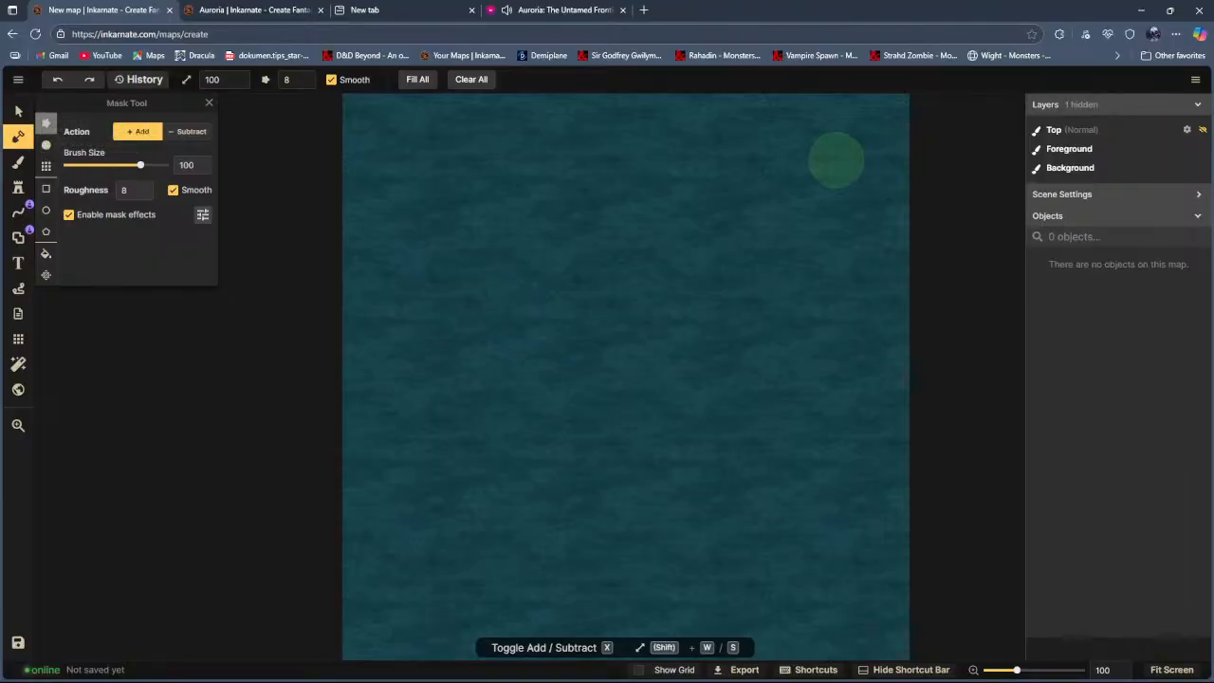
{"action": "mouse_move", "coordinate": [721, 114]}
{"action": "left_mouse_down"}
{"action": "mouse_move", "coordinate": [566, 305]}
{"action": "mouse_move", "coordinate": [532, 387]}
{"action": "mouse_move", "coordinate": [604, 598]}
{"action": "mouse_move", "coordinate": [590, 596]}
{"action": "mouse_move", "coordinate": [582, 529]}
{"action": "mouse_move", "coordinate": [540, 456]}
{"action": "mouse_move", "coordinate": [533, 287]}
{"action": "mouse_move", "coordinate": [613, 175]}
{"action": "mouse_move", "coordinate": [674, 118]}
{"action": "mouse_move", "coordinate": [581, 258]}
{"action": "mouse_move", "coordinate": [565, 484]}
{"action": "mouse_move", "coordinate": [584, 593]}
{"action": "mouse_move", "coordinate": [560, 607]}
{"action": "left_mouse_up"}
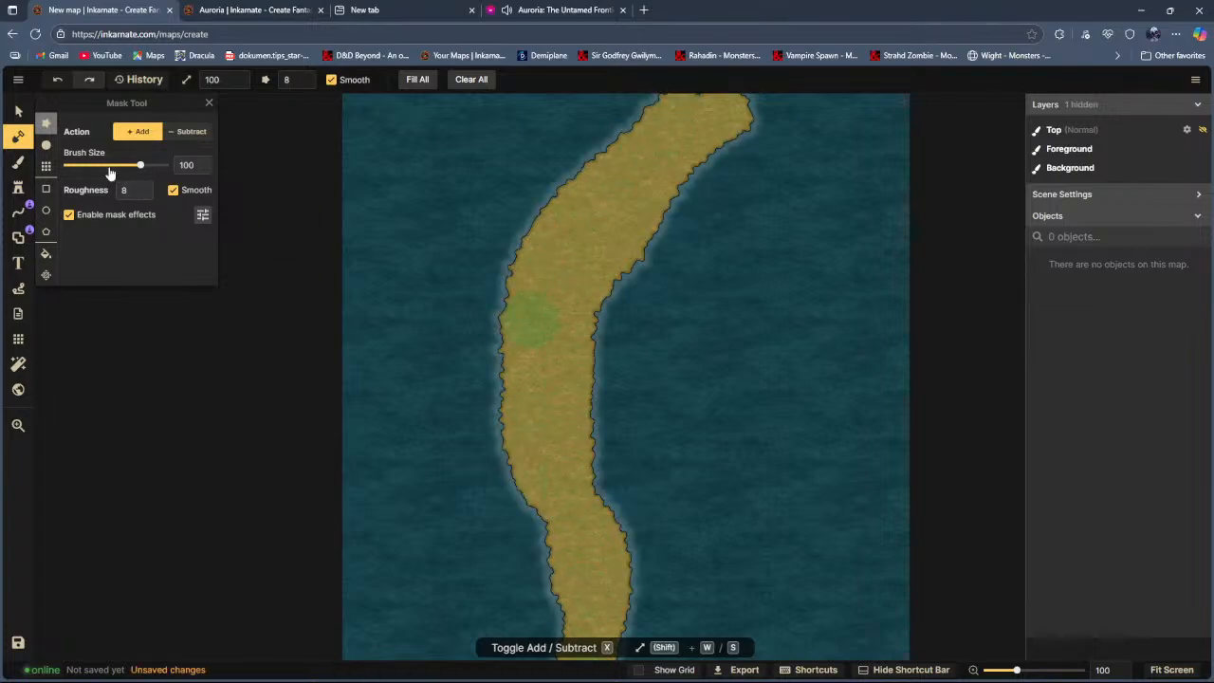
{"action": "left_click", "coordinate": [45, 145]}
{"action": "mouse_move", "coordinate": [693, 100]}
{"action": "left_mouse_down"}
{"action": "mouse_move", "coordinate": [479, 346]}
{"action": "mouse_move", "coordinate": [578, 617]}
{"action": "mouse_move", "coordinate": [622, 637]}
{"action": "mouse_move", "coordinate": [675, 203]}
{"action": "mouse_move", "coordinate": [615, 133]}
{"action": "mouse_move", "coordinate": [699, 263]}
{"action": "mouse_move", "coordinate": [699, 344]}
{"action": "mouse_move", "coordinate": [623, 575]}
{"action": "mouse_move", "coordinate": [730, 437]}
{"action": "left_mouse_up"}
{"action": "mouse_move", "coordinate": [768, 337]}
{"action": "left_mouse_down"}
{"action": "mouse_move", "coordinate": [820, 114]}
{"action": "mouse_move", "coordinate": [805, 203]}
{"action": "mouse_move", "coordinate": [881, 474]}
{"action": "mouse_move", "coordinate": [887, 640]}
{"action": "mouse_move", "coordinate": [886, 521]}
{"action": "mouse_move", "coordinate": [825, 531]}
{"action": "mouse_move", "coordinate": [768, 569]}
{"action": "mouse_move", "coordinate": [725, 487]}
{"action": "mouse_move", "coordinate": [645, 653]}
{"action": "mouse_move", "coordinate": [582, 615]}
{"action": "mouse_move", "coordinate": [524, 655]}
{"action": "mouse_move", "coordinate": [610, 225]}
{"action": "mouse_move", "coordinate": [652, 109]}
{"action": "left_mouse_up"}
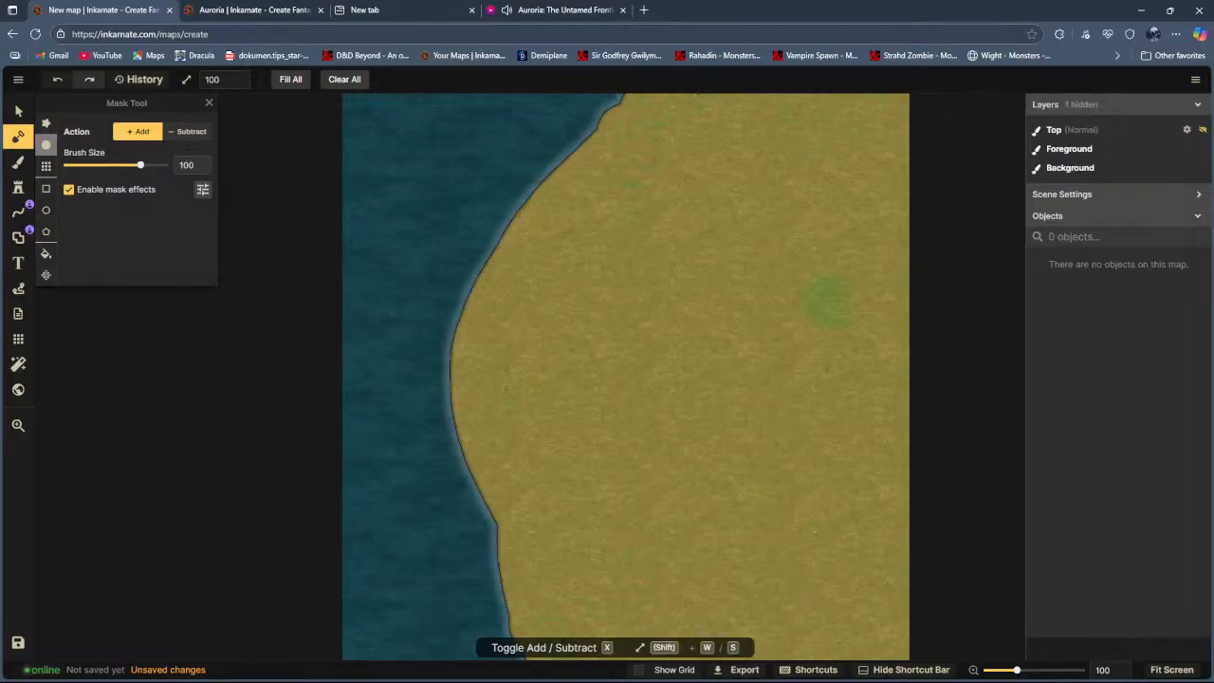
{"action": "scroll", "coordinate": [780, 479], "scroll_direction": "down", "scroll_amount": 3}
Step: Examine the western shoreline of Misthaven Isle on the Auroria map as a reference, and return to the new map
{"action": "left_click", "coordinate": [254, 9]}
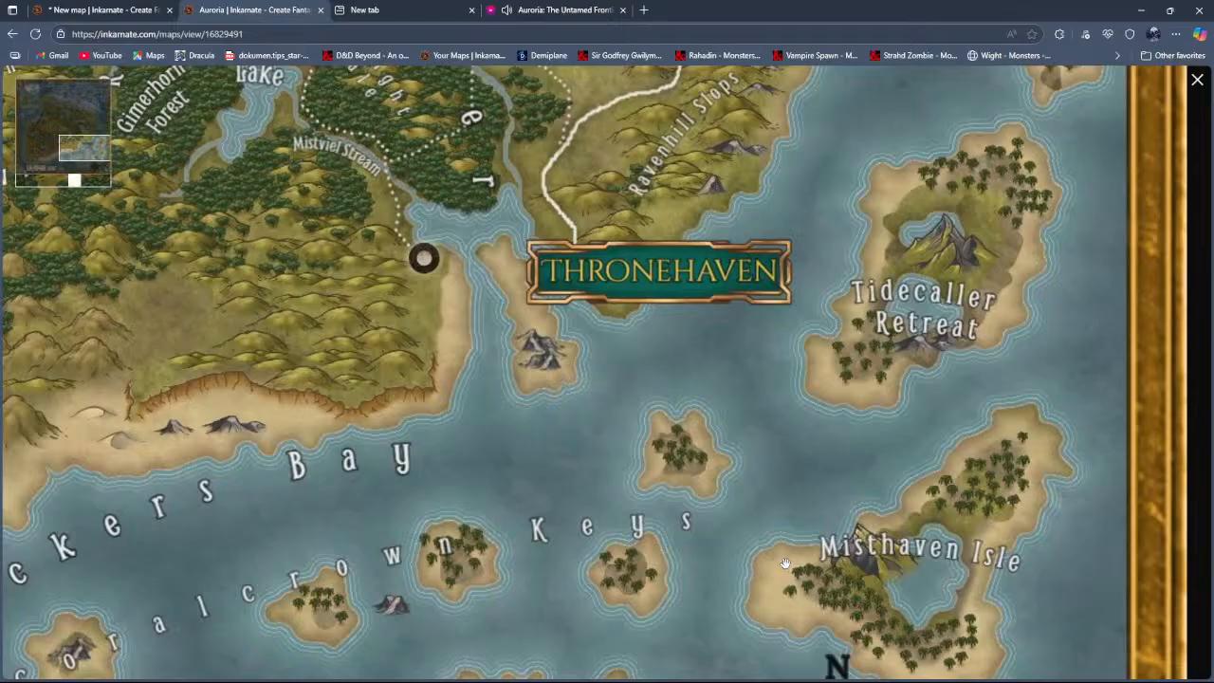
{"action": "scroll", "coordinate": [782, 563], "scroll_direction": "up", "scroll_amount": 2}
{"action": "left_click_drag", "start_coordinate": [775, 562], "coordinate": [676, 439]}
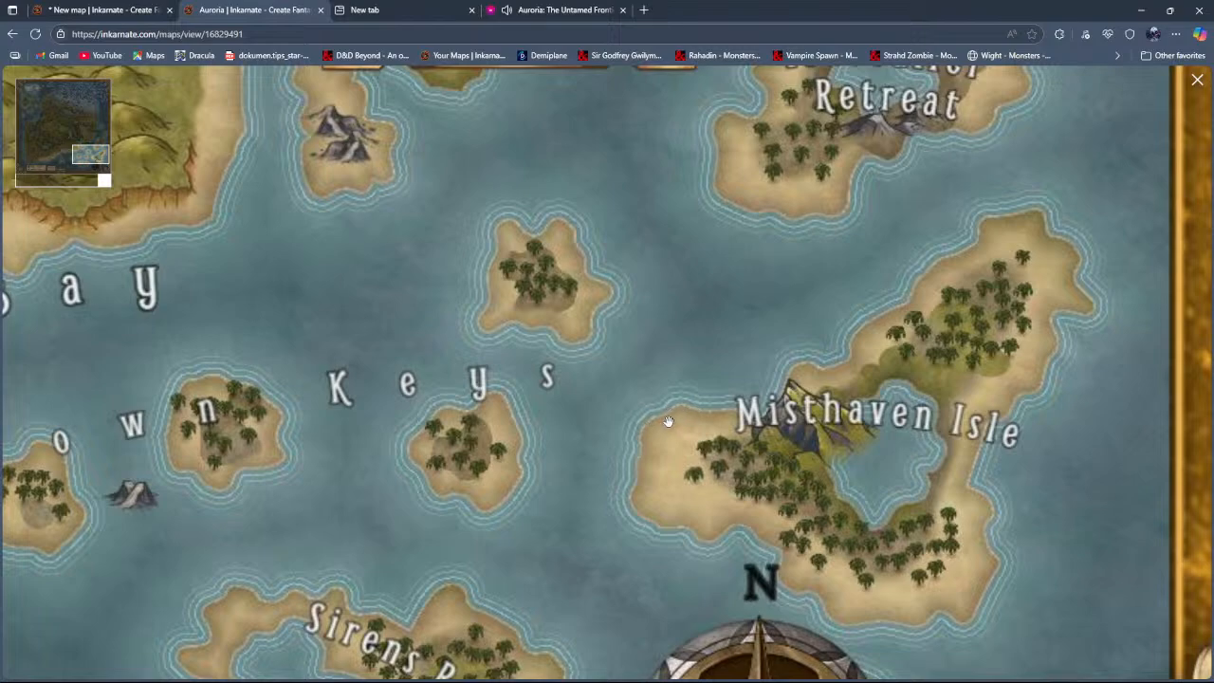
{"action": "left_click", "coordinate": [92, 9]}
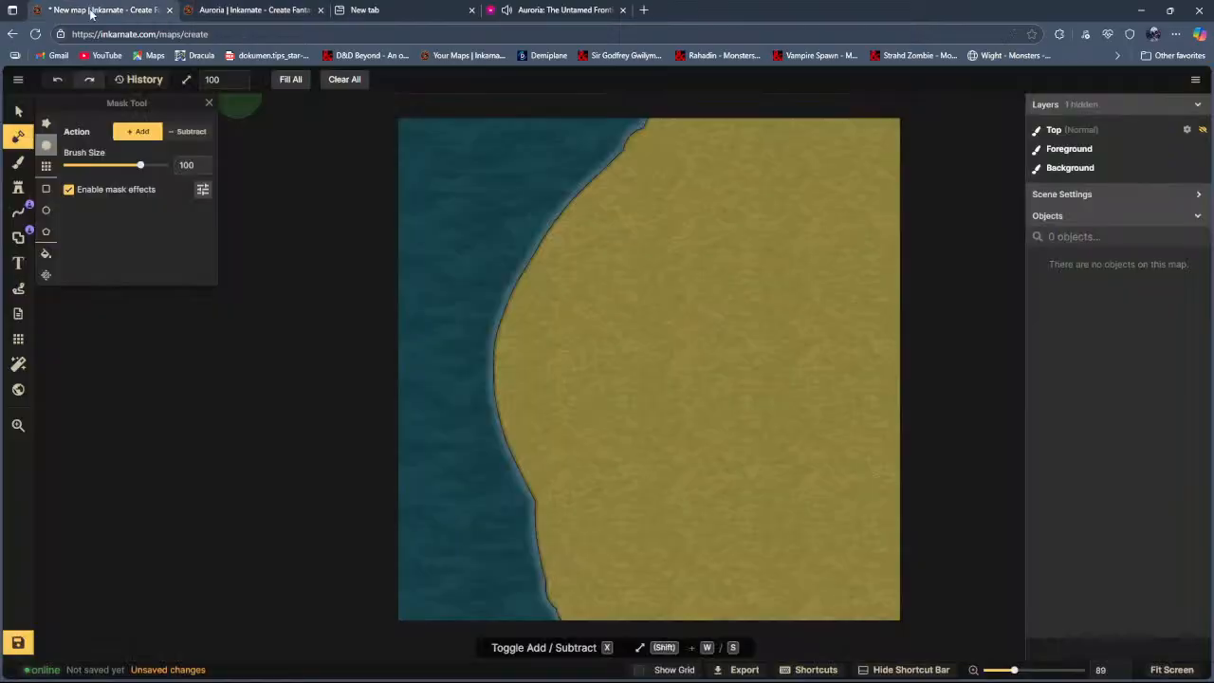
Step: Extend the land along the western coast with the mask brush, and carve a broad bay into its middle using subtract mode
{"action": "mouse_move", "coordinate": [550, 469]}
{"action": "left_mouse_down"}
{"action": "mouse_move", "coordinate": [571, 626]}
{"action": "mouse_move", "coordinate": [547, 536]}
{"action": "mouse_move", "coordinate": [550, 377]}
{"action": "mouse_move", "coordinate": [602, 190]}
{"action": "mouse_move", "coordinate": [688, 104]}
{"action": "left_mouse_up"}
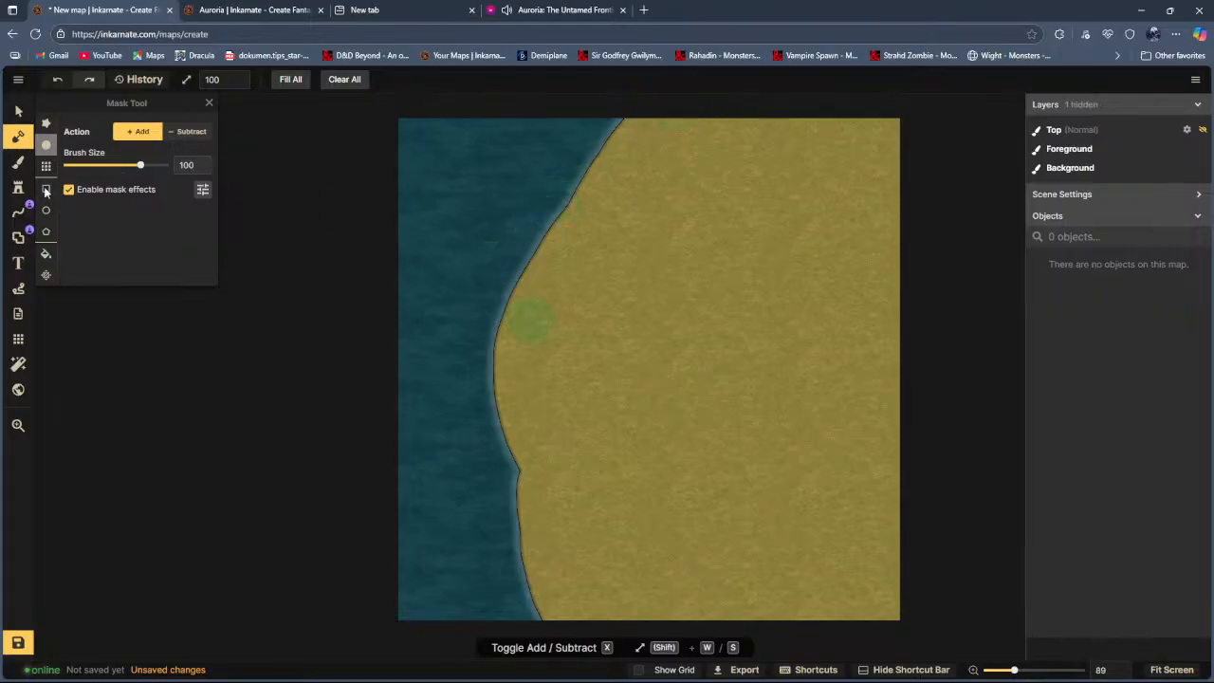
{"action": "left_click", "coordinate": [190, 130]}
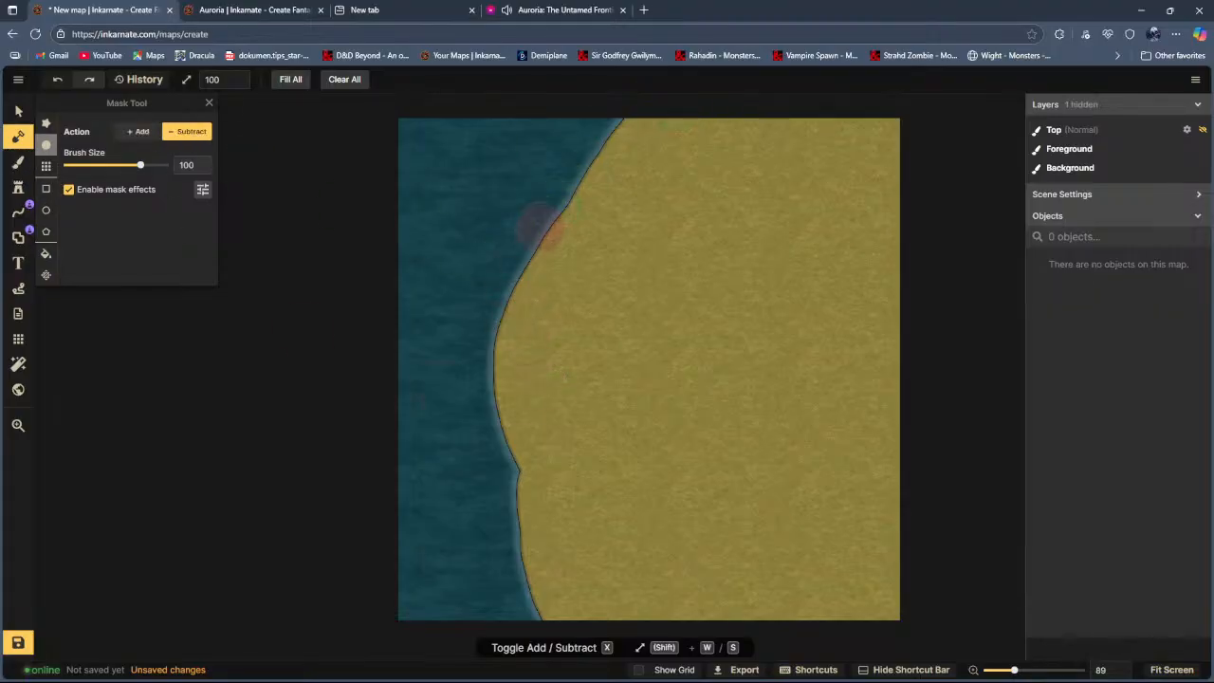
{"action": "mouse_move", "coordinate": [571, 180]}
{"action": "left_mouse_down"}
{"action": "mouse_move", "coordinate": [572, 168]}
{"action": "mouse_move", "coordinate": [545, 218]}
{"action": "mouse_move", "coordinate": [509, 389]}
{"action": "mouse_move", "coordinate": [509, 433]}
{"action": "mouse_move", "coordinate": [531, 441]}
{"action": "mouse_move", "coordinate": [553, 342]}
{"action": "mouse_move", "coordinate": [546, 441]}
{"action": "left_mouse_up"}
{"action": "mouse_move", "coordinate": [512, 487]}
{"action": "left_mouse_down"}
{"action": "mouse_move", "coordinate": [573, 443]}
{"action": "mouse_move", "coordinate": [491, 515]}
{"action": "mouse_move", "coordinate": [572, 467]}
{"action": "mouse_move", "coordinate": [541, 550]}
{"action": "mouse_move", "coordinate": [601, 367]}
{"action": "mouse_move", "coordinate": [552, 230]}
{"action": "mouse_move", "coordinate": [608, 331]}
{"action": "mouse_move", "coordinate": [564, 220]}
{"action": "mouse_move", "coordinate": [590, 142]}
{"action": "mouse_move", "coordinate": [563, 490]}
{"action": "mouse_move", "coordinate": [496, 567]}
{"action": "mouse_move", "coordinate": [536, 533]}
{"action": "mouse_move", "coordinate": [502, 607]}
{"action": "mouse_move", "coordinate": [603, 399]}
{"action": "mouse_move", "coordinate": [617, 318]}
{"action": "mouse_move", "coordinate": [591, 260]}
{"action": "mouse_move", "coordinate": [585, 453]}
{"action": "left_mouse_up"}
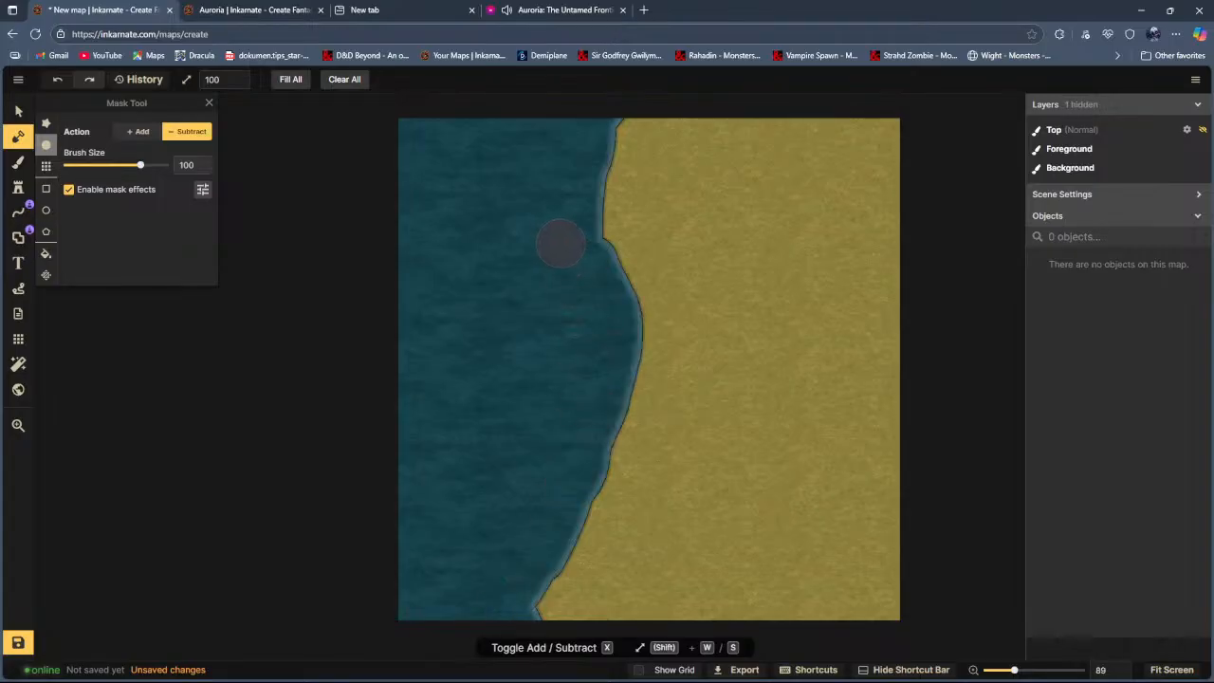
Step: Add land at the northern and southern ends of the coastline so both headlands reach farther west around the bay
{"action": "left_click", "coordinate": [138, 131]}
{"action": "mouse_move", "coordinate": [586, 170]}
{"action": "left_mouse_down"}
{"action": "mouse_move", "coordinate": [628, 132]}
{"action": "mouse_move", "coordinate": [590, 151]}
{"action": "mouse_move", "coordinate": [628, 223]}
{"action": "mouse_move", "coordinate": [553, 125]}
{"action": "mouse_move", "coordinate": [585, 171]}
{"action": "left_mouse_up"}
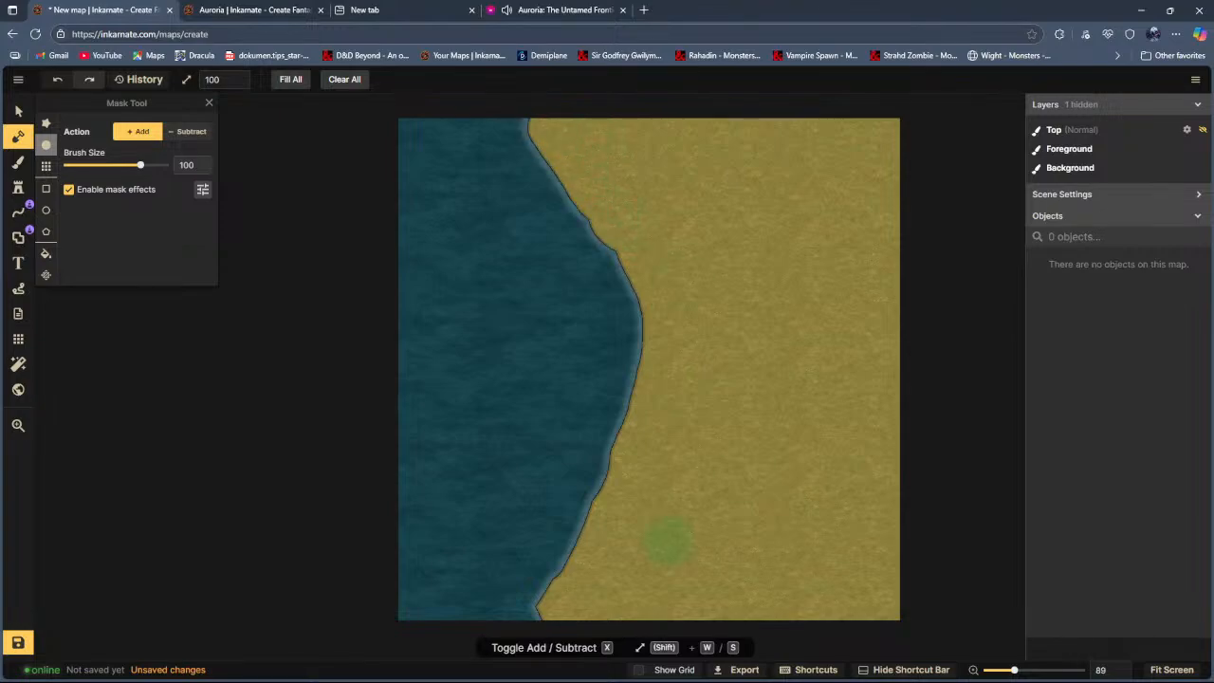
{"action": "left_click_drag", "start_coordinate": [578, 601], "coordinate": [517, 631]}
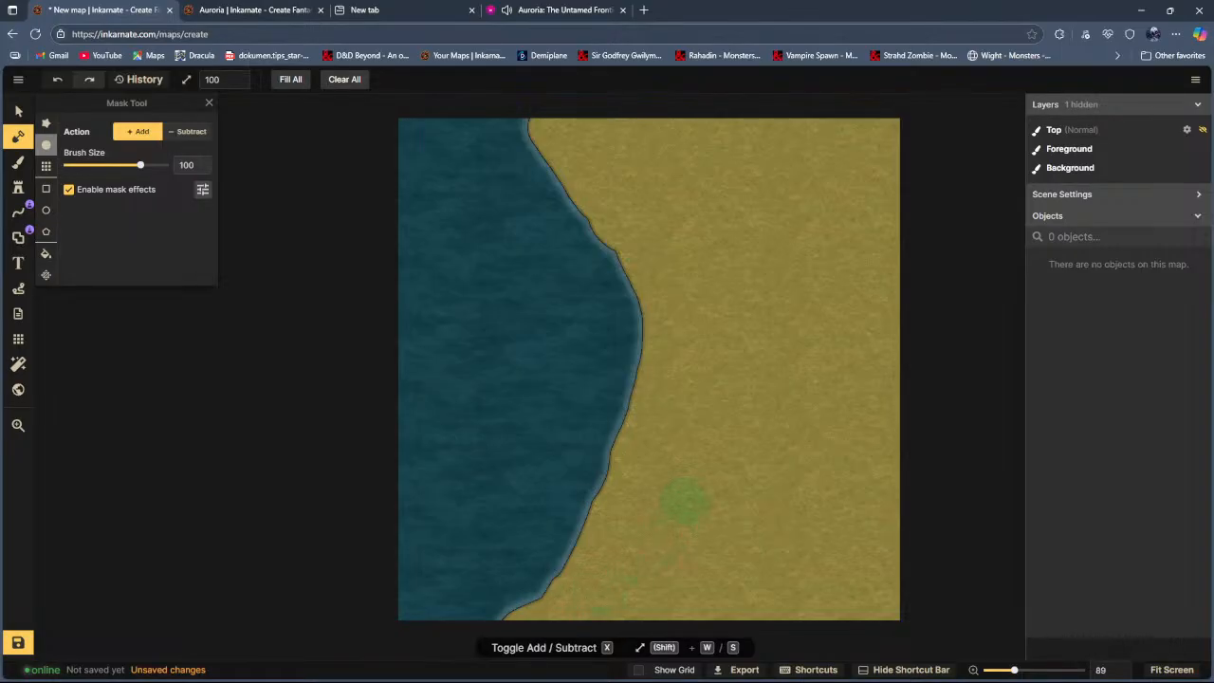
Step: Compare the coast with Misthaven Isle on the Auroria map, and add land along the bay's inner edge to make it shallower and more irregular
{"action": "left_click", "coordinate": [254, 9]}
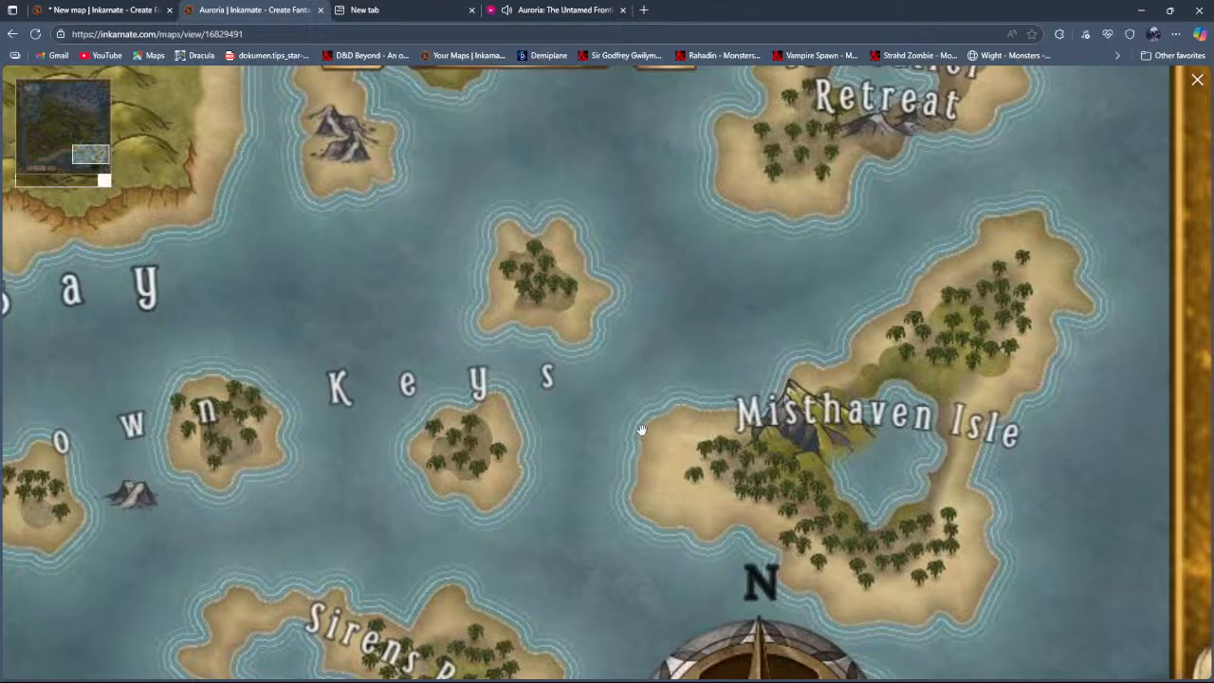
{"action": "left_click", "coordinate": [102, 8]}
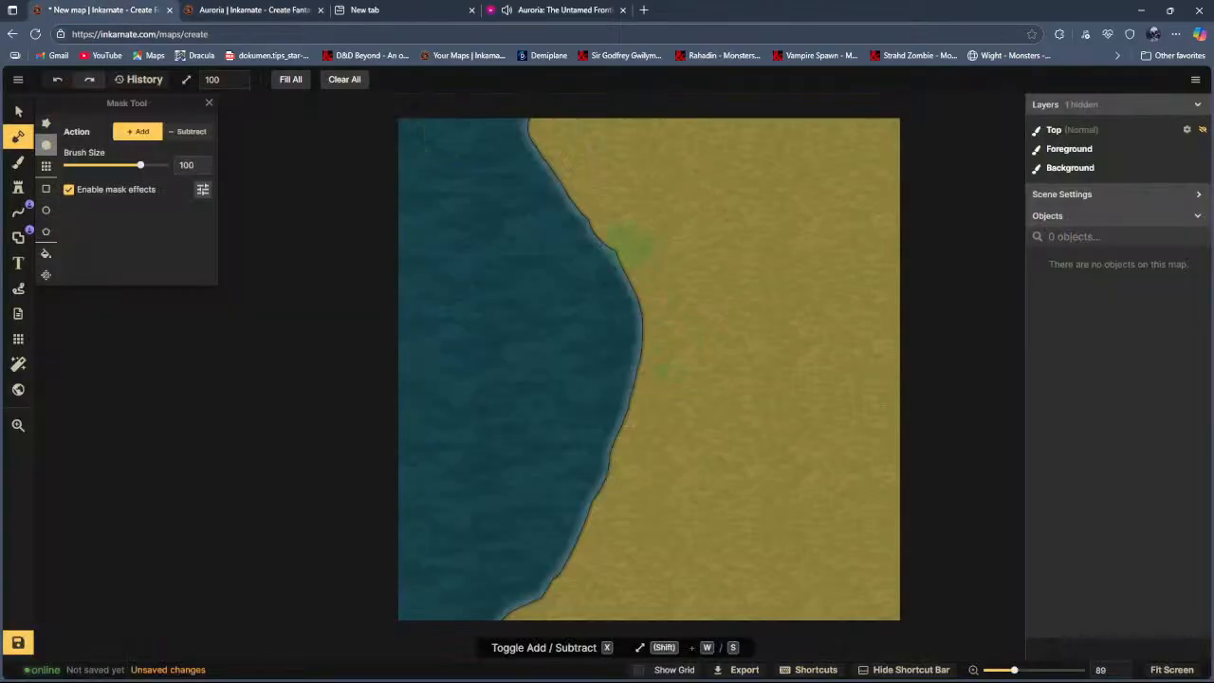
{"action": "mouse_move", "coordinate": [650, 249]}
{"action": "left_mouse_down"}
{"action": "mouse_move", "coordinate": [651, 437]}
{"action": "mouse_move", "coordinate": [657, 289]}
{"action": "mouse_move", "coordinate": [622, 493]}
{"action": "mouse_move", "coordinate": [644, 258]}
{"action": "mouse_move", "coordinate": [636, 217]}
{"action": "mouse_move", "coordinate": [629, 351]}
{"action": "mouse_move", "coordinate": [617, 245]}
{"action": "mouse_move", "coordinate": [629, 441]}
{"action": "mouse_move", "coordinate": [614, 504]}
{"action": "left_mouse_up"}
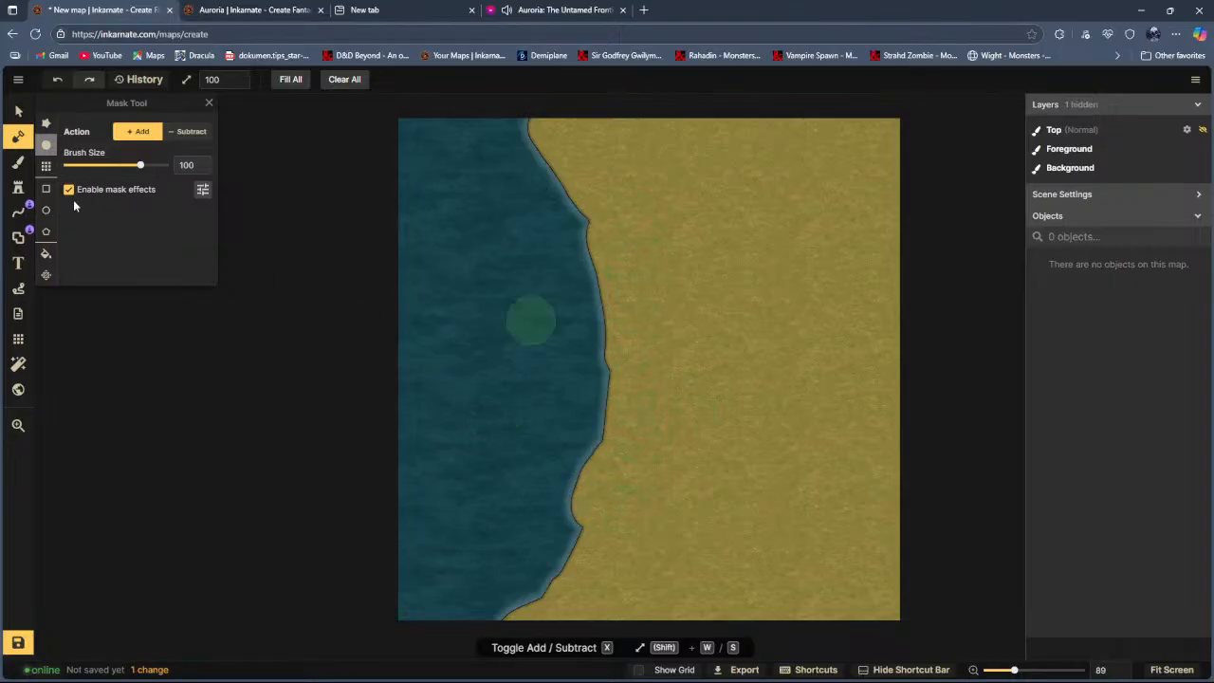
Step: Search the Brush tool's Fantasy Regional texture catalog for "beach" and "coas", clearing each search term
{"action": "left_click", "coordinate": [23, 163]}
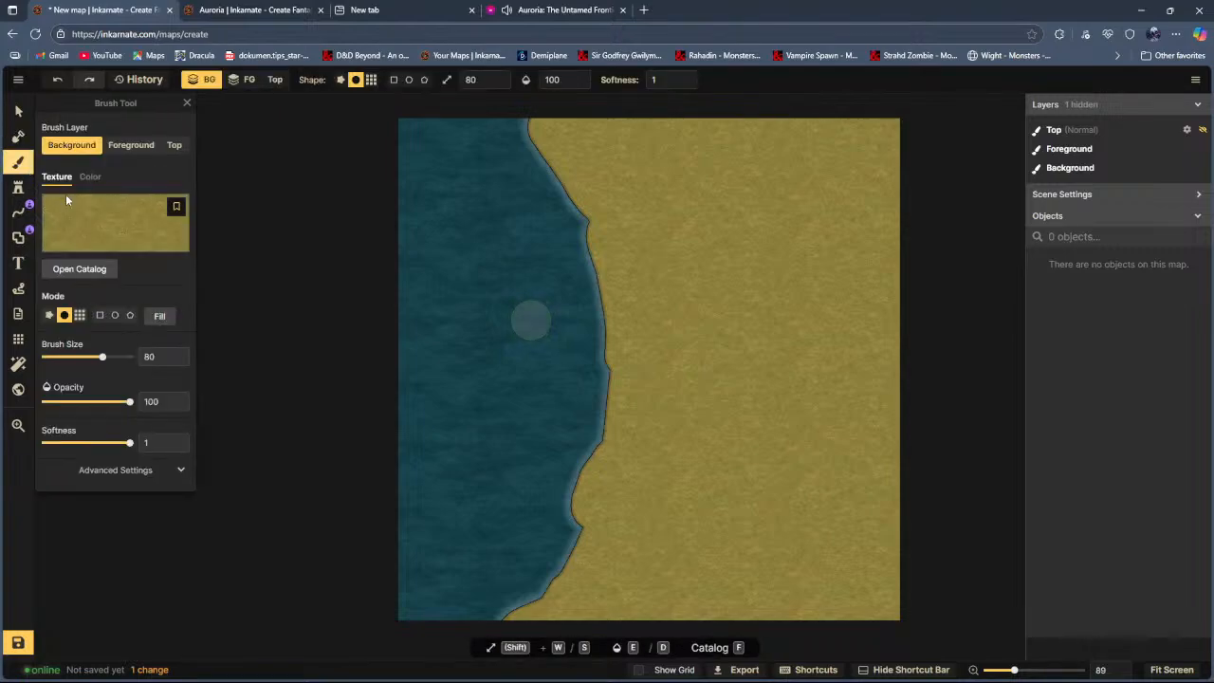
{"action": "left_click", "coordinate": [81, 269]}
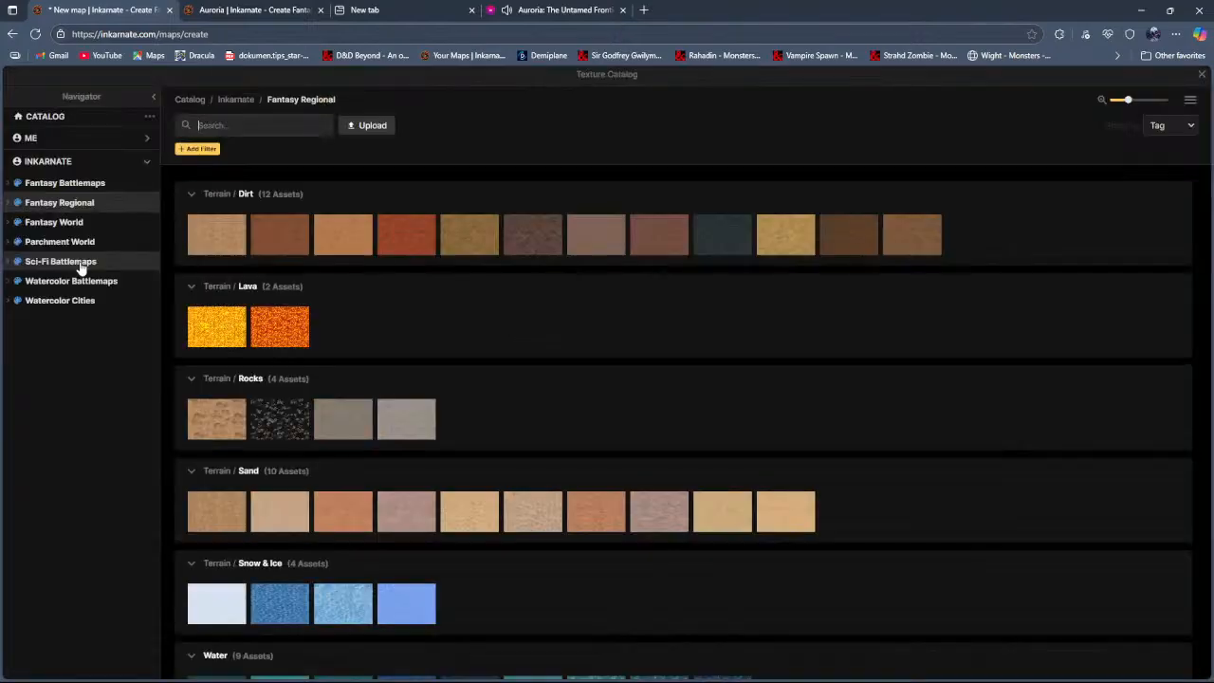
{"action": "left_click", "coordinate": [201, 125]}
{"action": "type", "text": "beach"}
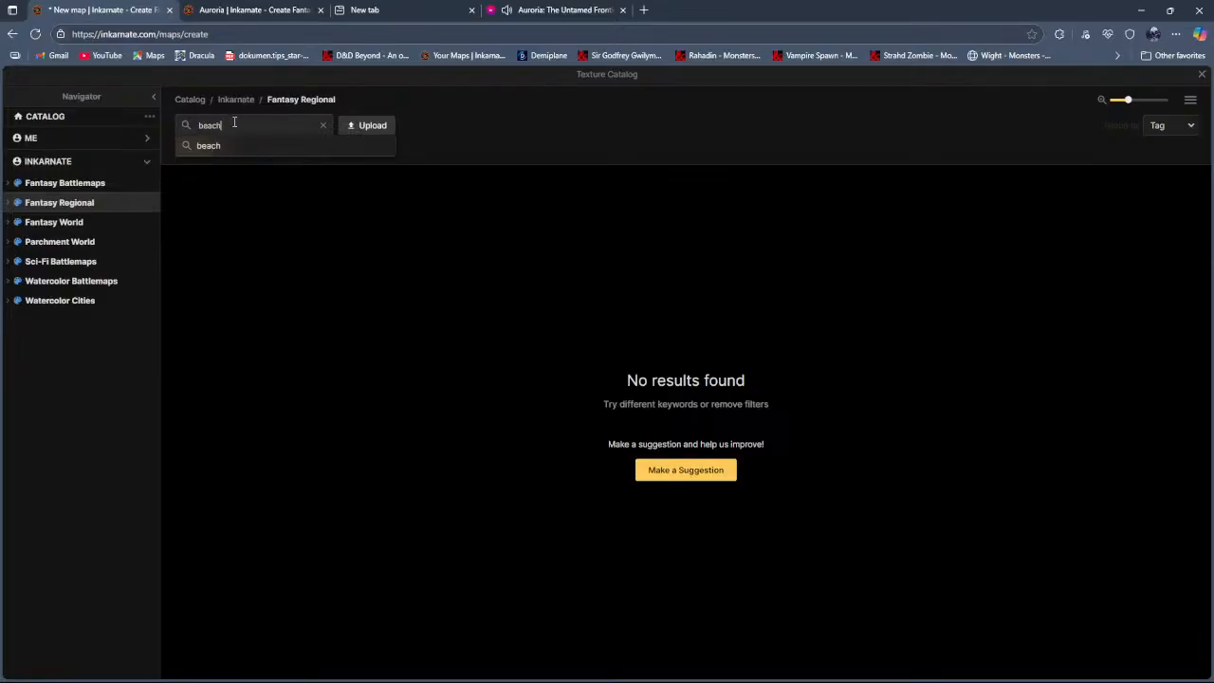
{"action": "left_click", "coordinate": [236, 124]}
{"action": "key", "text": "BackSpace"}
{"action": "key", "text": "BackSpace"}
{"action": "key", "text": "BackSpace"}
{"action": "key", "text": "BackSpace"}
{"action": "key", "text": "BackSpace"}
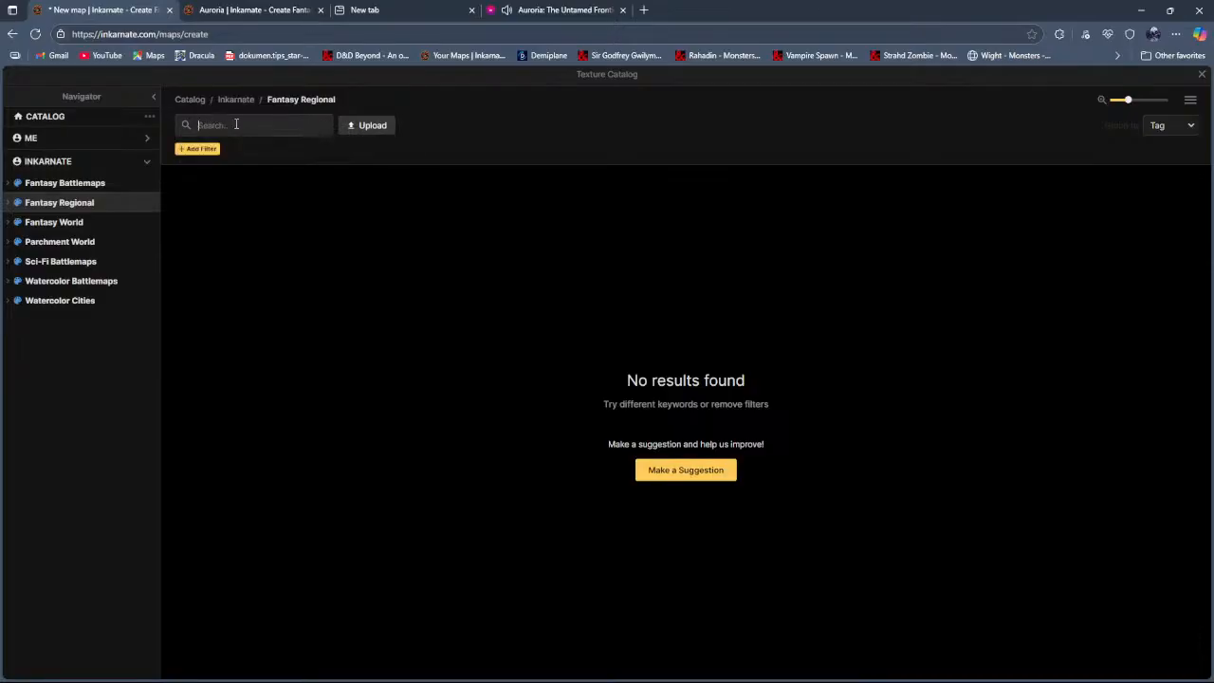
{"action": "type", "text": "coas"}
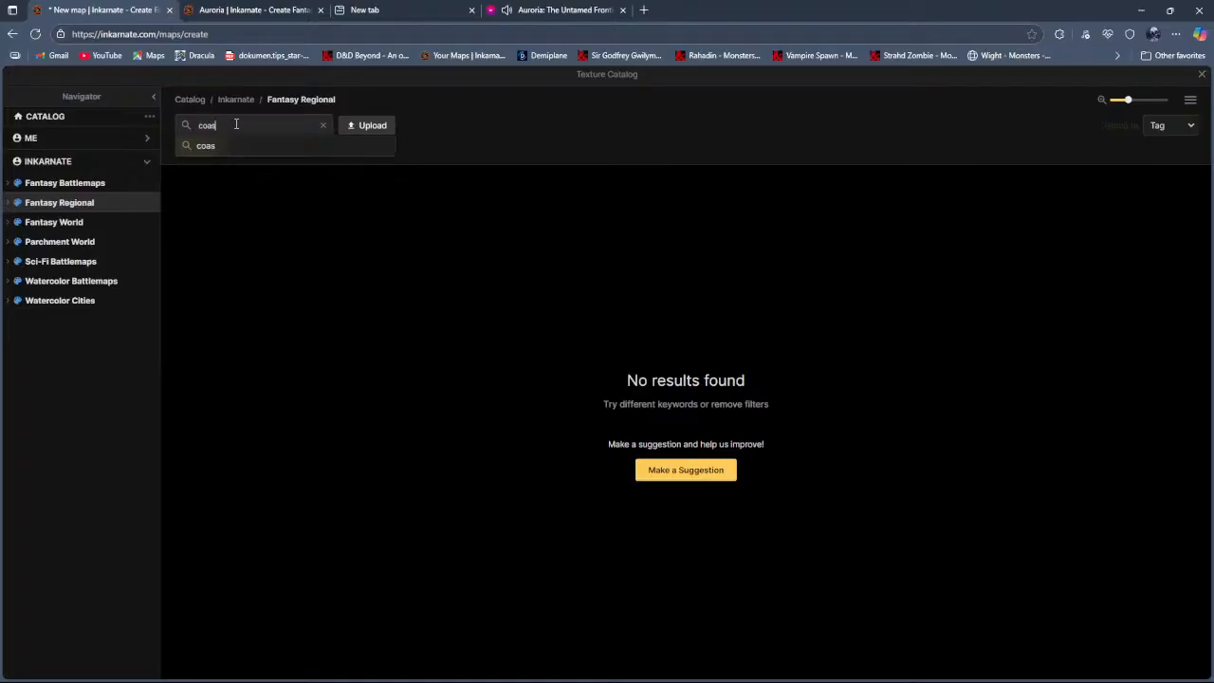
{"action": "key", "text": "BackSpace"}
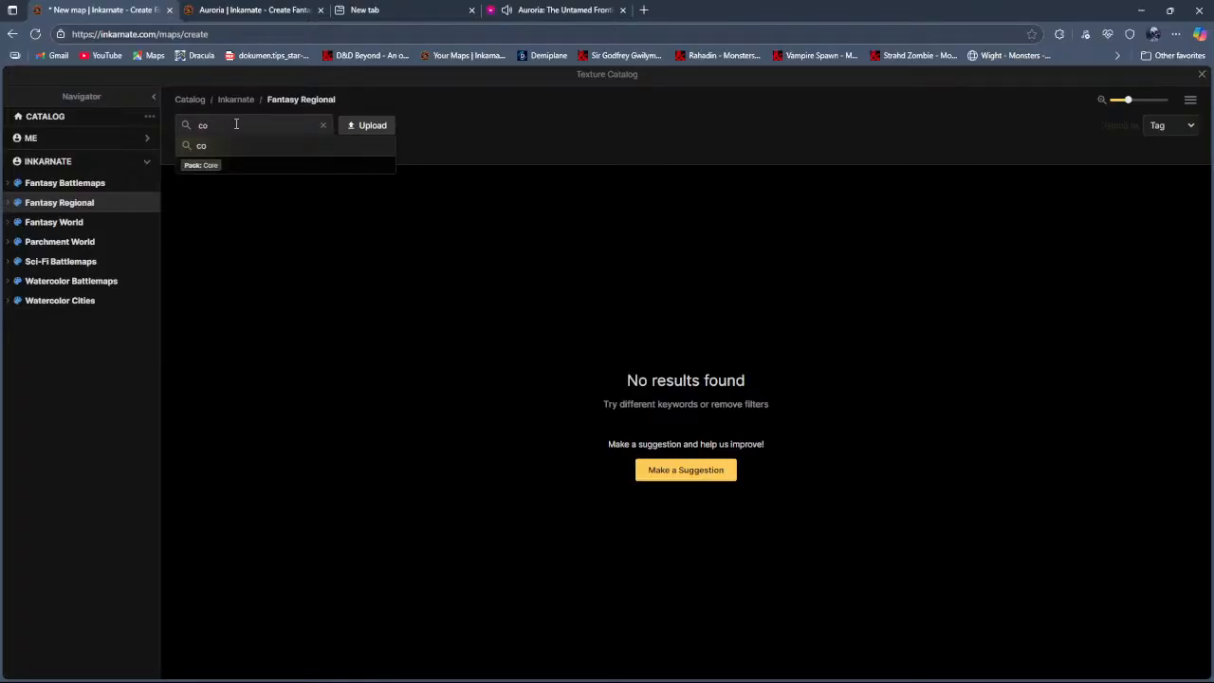
{"action": "key", "text": "BackSpace"}
{"action": "key", "text": "BackSpace"}
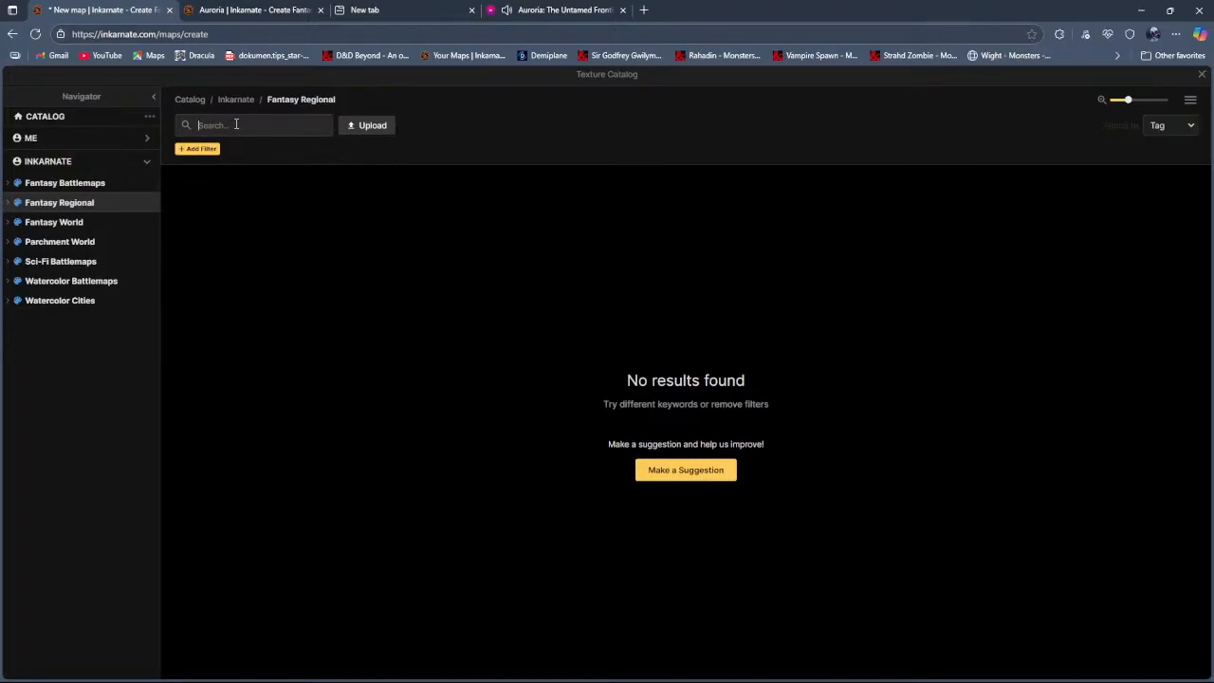
Step: Search the textures for "sand", filter the Fantasy Battlemaps catalog by the Sand tag, and choose the pale sand texture with scattered shells
{"action": "type", "text": "sand"}
{"action": "key", "text": "Return"}
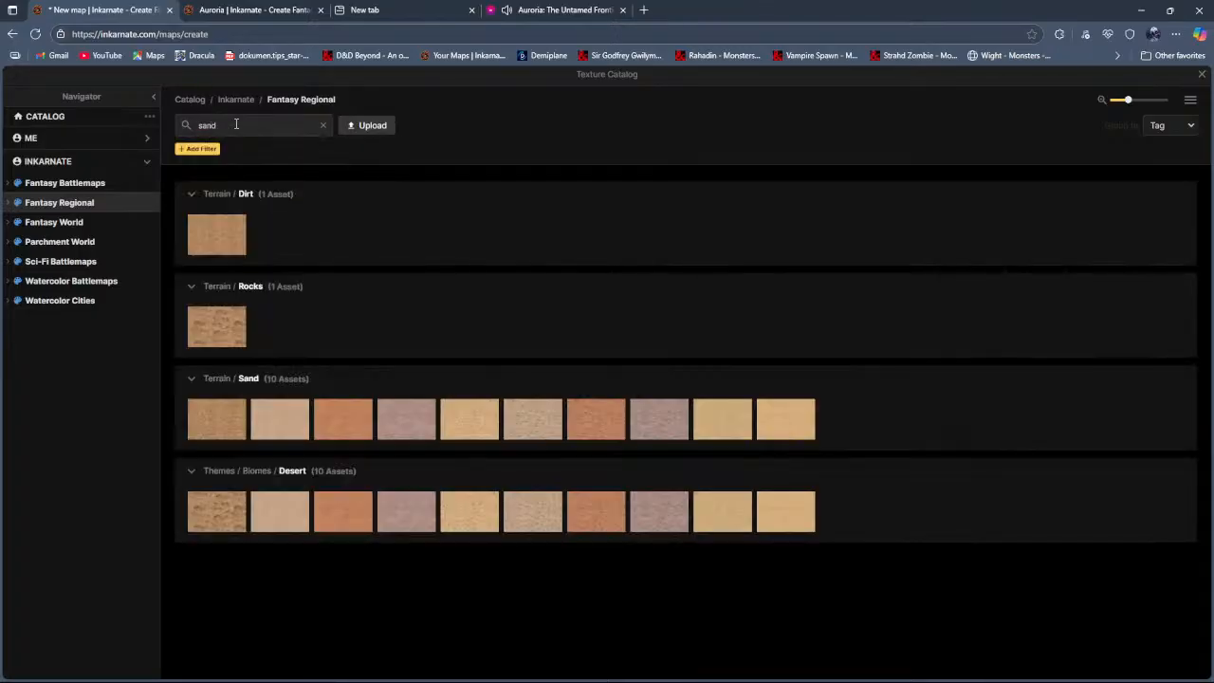
{"action": "mouse_move", "coordinate": [278, 427]}
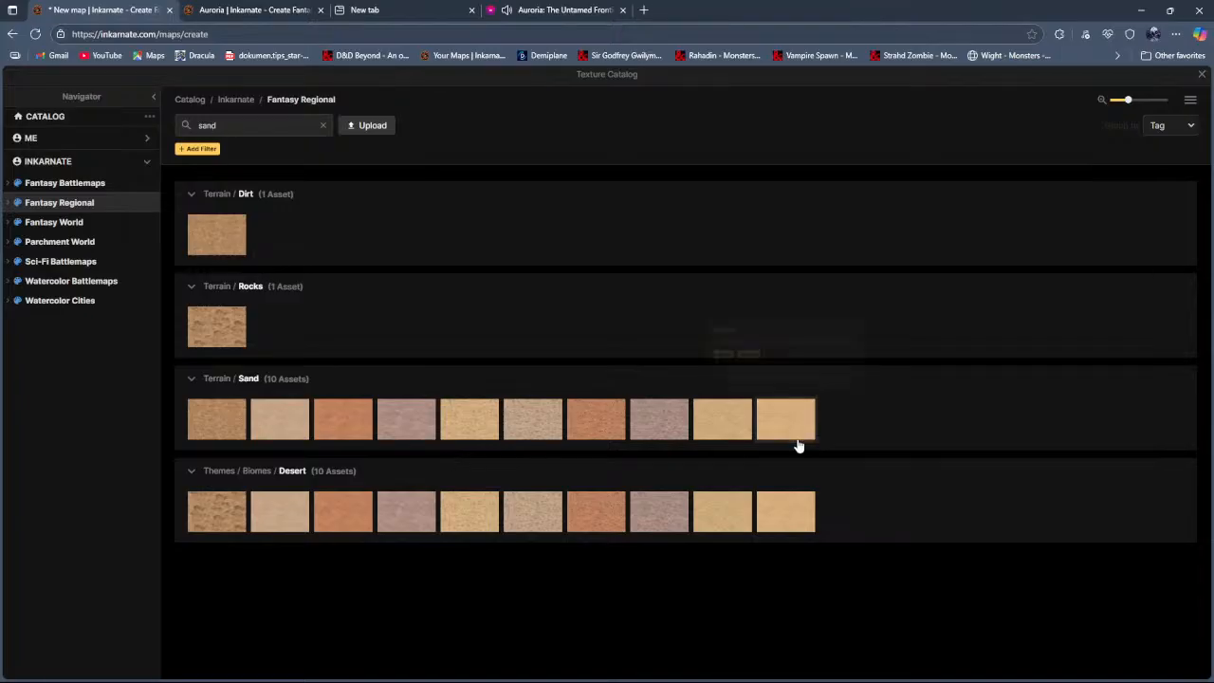
{"action": "mouse_move", "coordinate": [233, 431]}
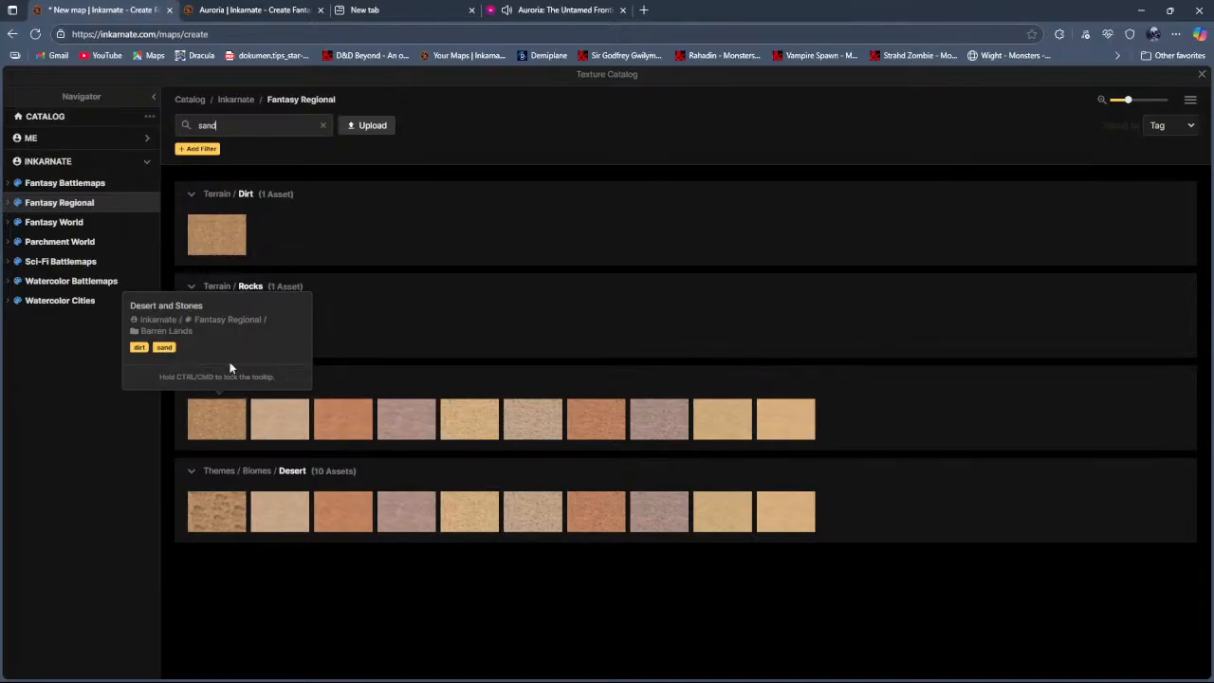
{"action": "left_click", "coordinate": [54, 185]}
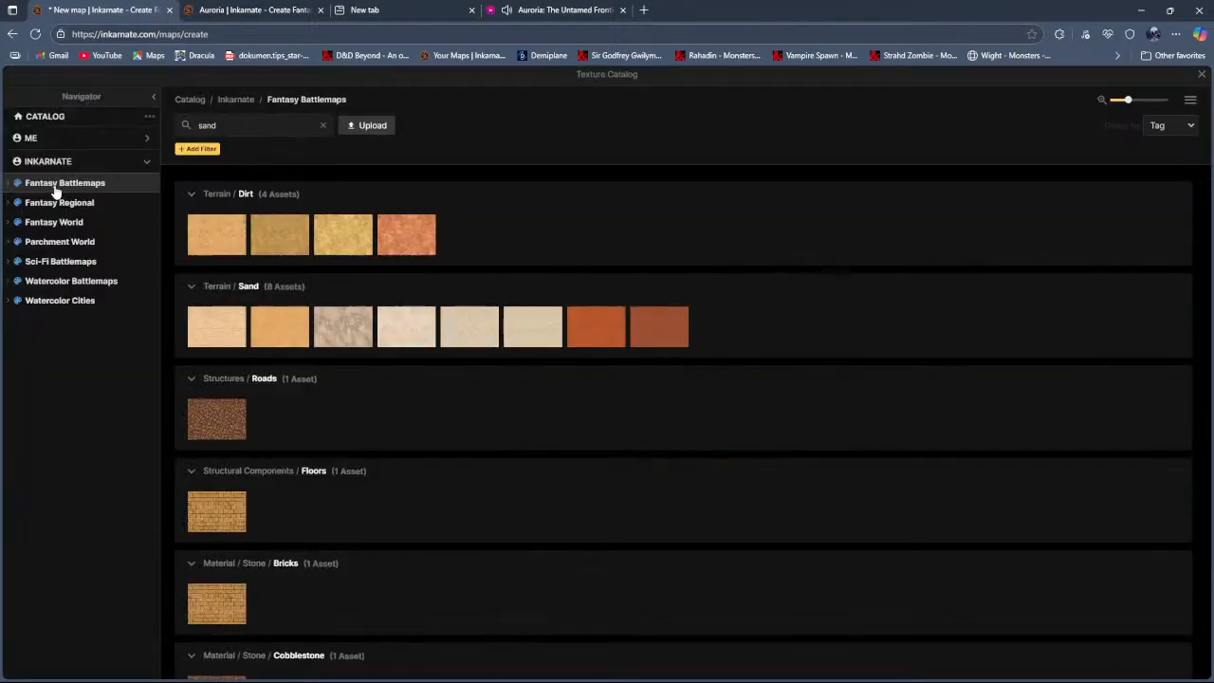
{"action": "left_click", "coordinate": [260, 123]}
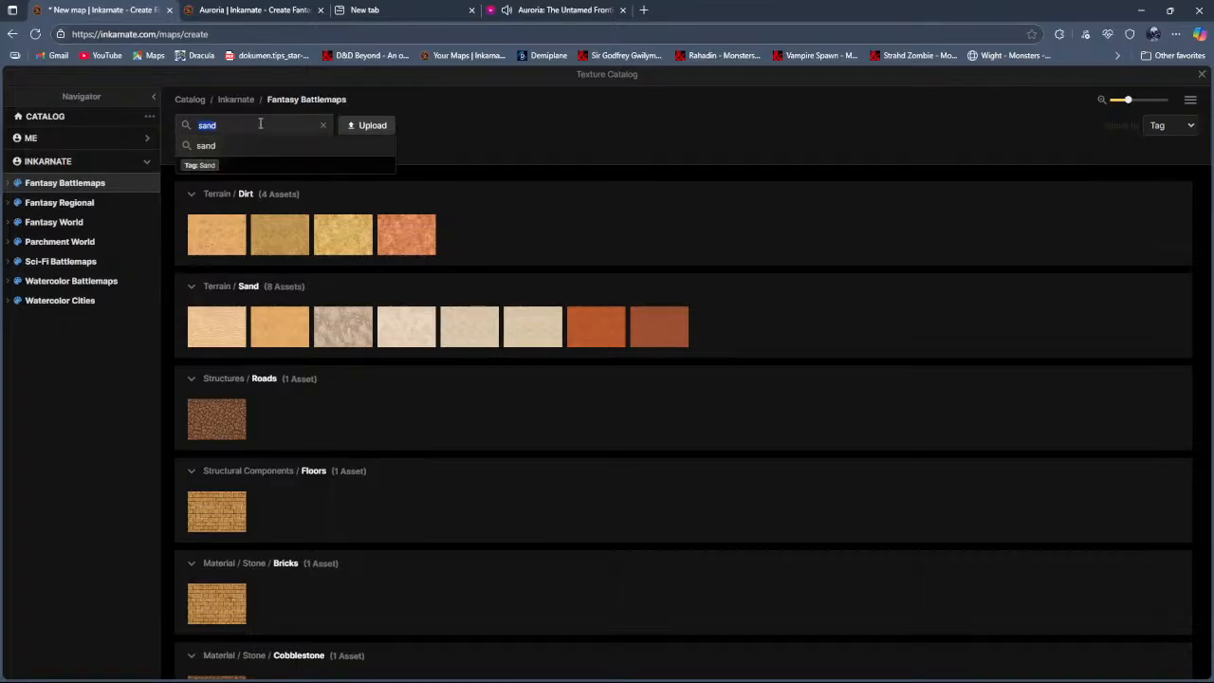
{"action": "left_click", "coordinate": [203, 165]}
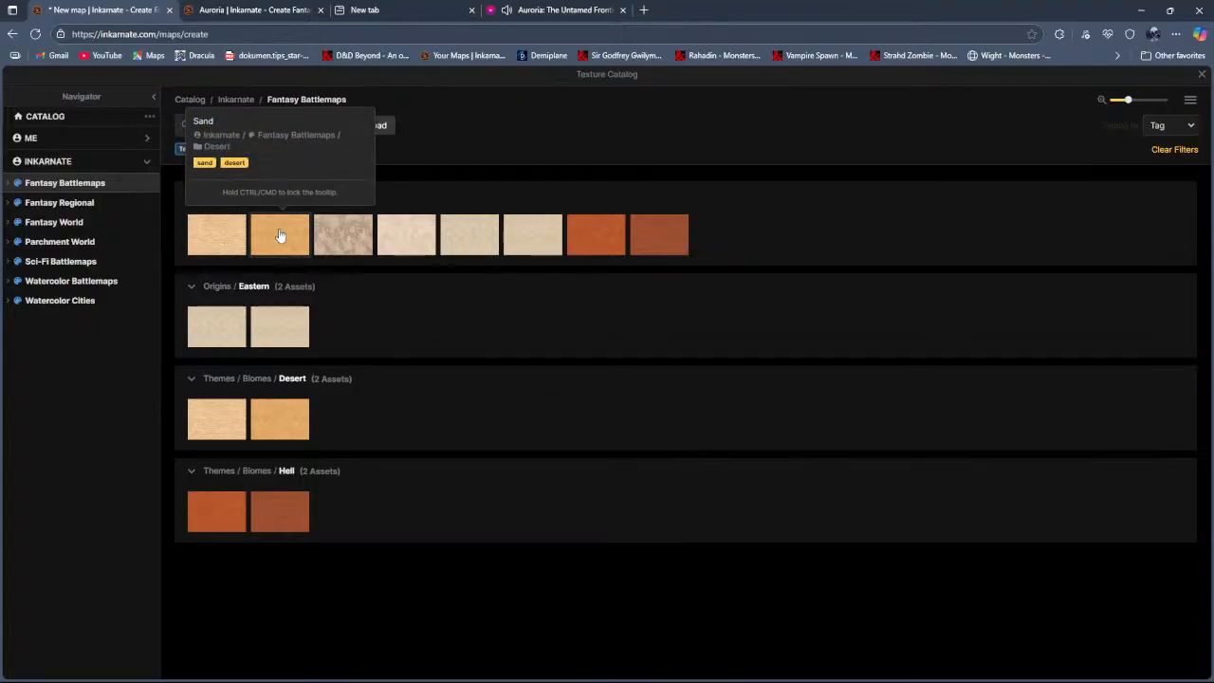
{"action": "left_click", "coordinate": [421, 237]}
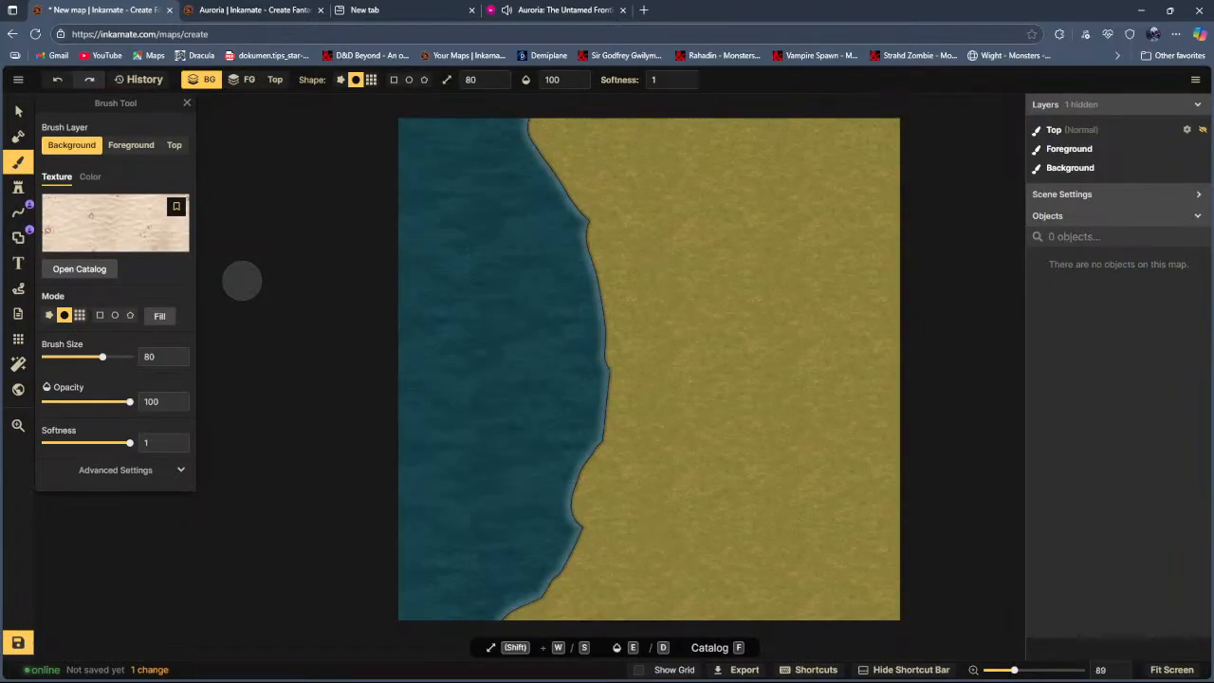
Step: Undo the sand fill on the background layer, and fill the foreground layer with the pale sand texture instead
{"action": "left_click", "coordinate": [169, 323]}
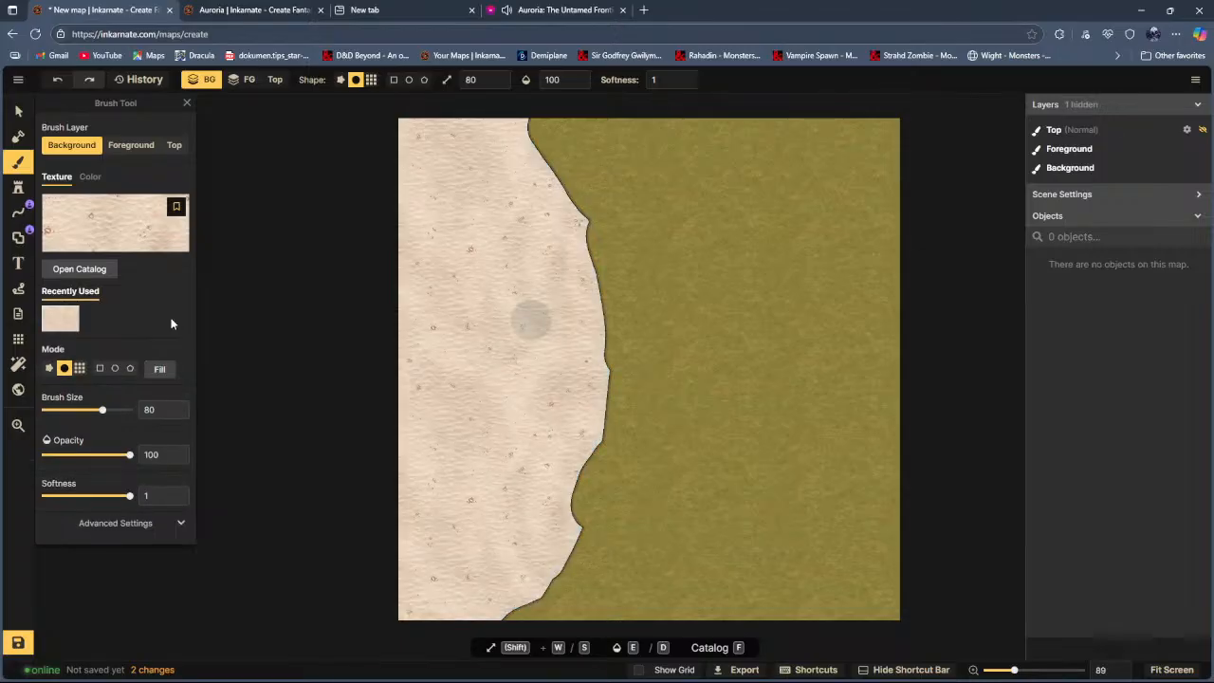
{"action": "left_click", "coordinate": [57, 80]}
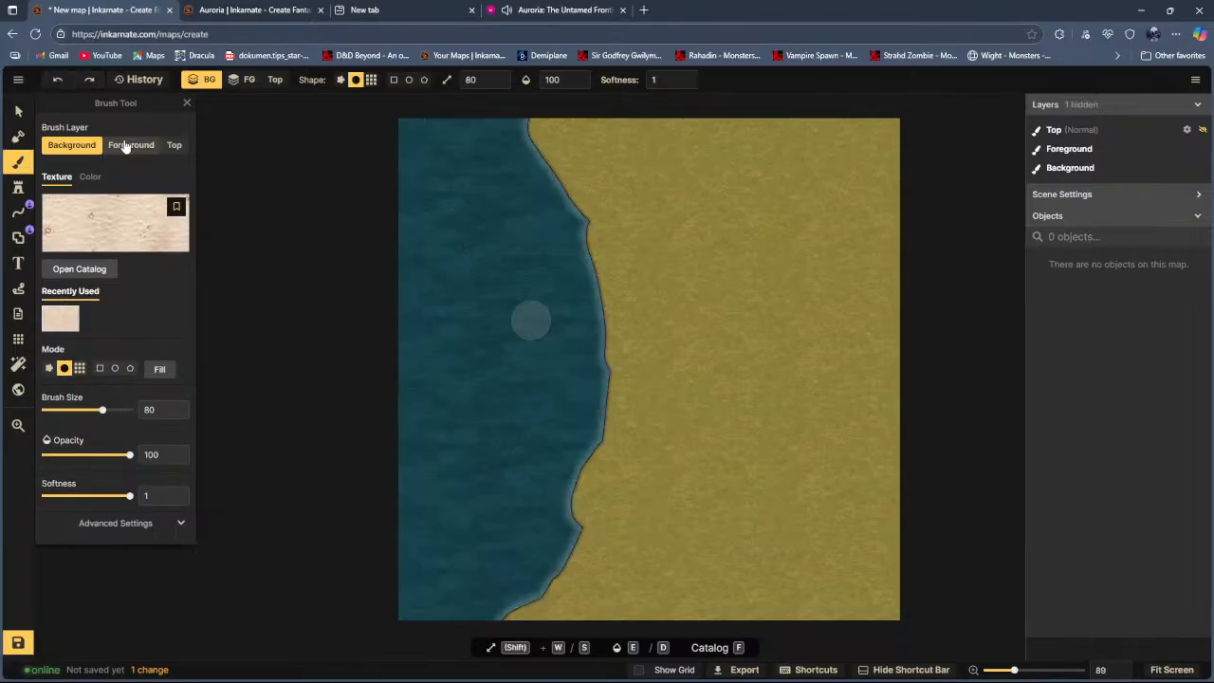
{"action": "left_click", "coordinate": [126, 145]}
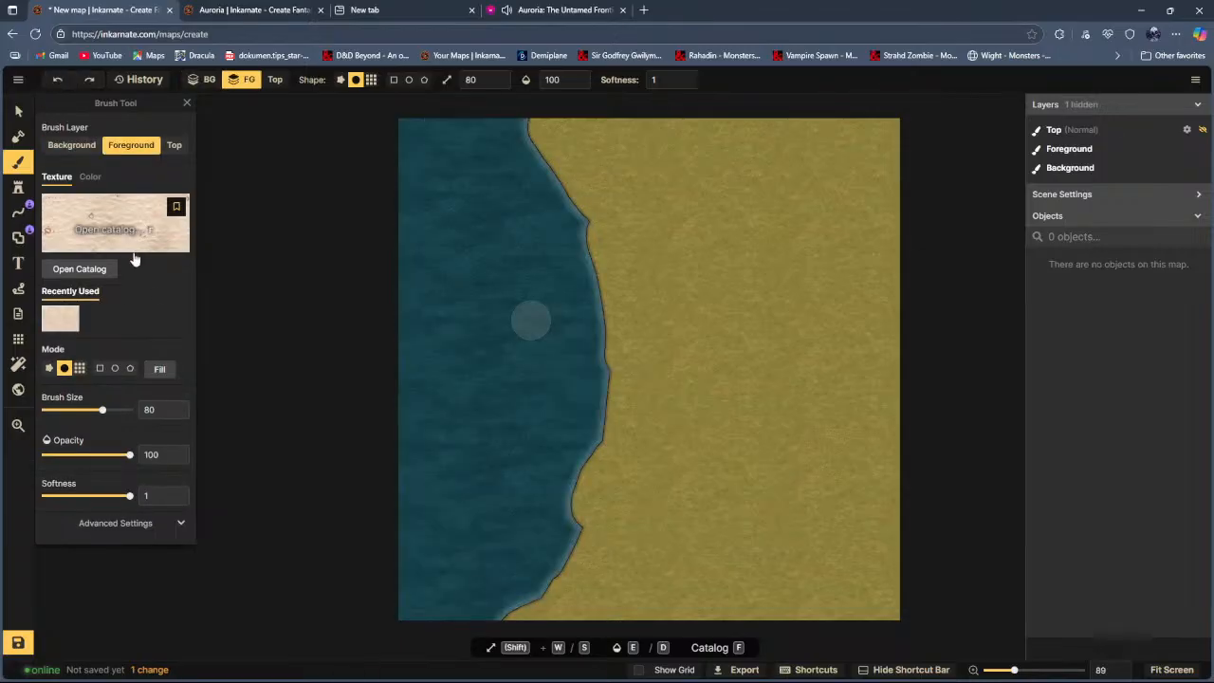
{"action": "left_click", "coordinate": [169, 369]}
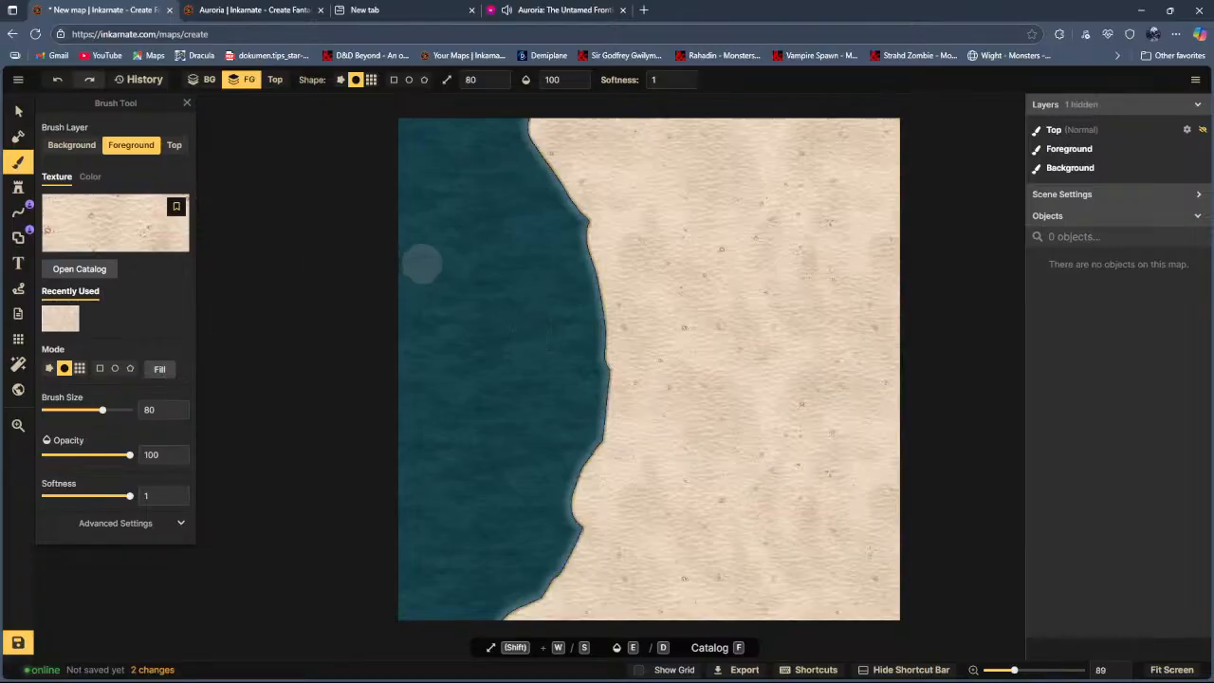
Step: Set the sand texture's scale to 50, refill the foreground layer with it, and inspect the finer pattern up close
{"action": "scroll", "coordinate": [802, 474], "scroll_direction": "up", "scroll_amount": 5}
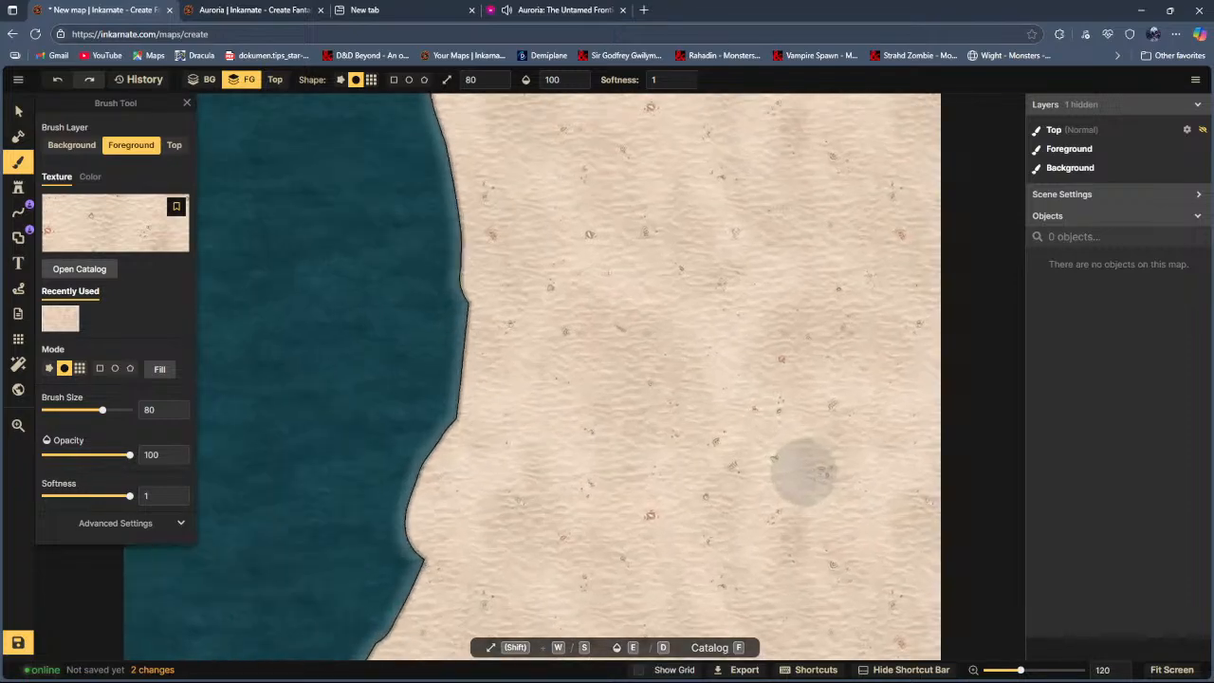
{"action": "scroll", "coordinate": [802, 474], "scroll_direction": "up", "scroll_amount": 1}
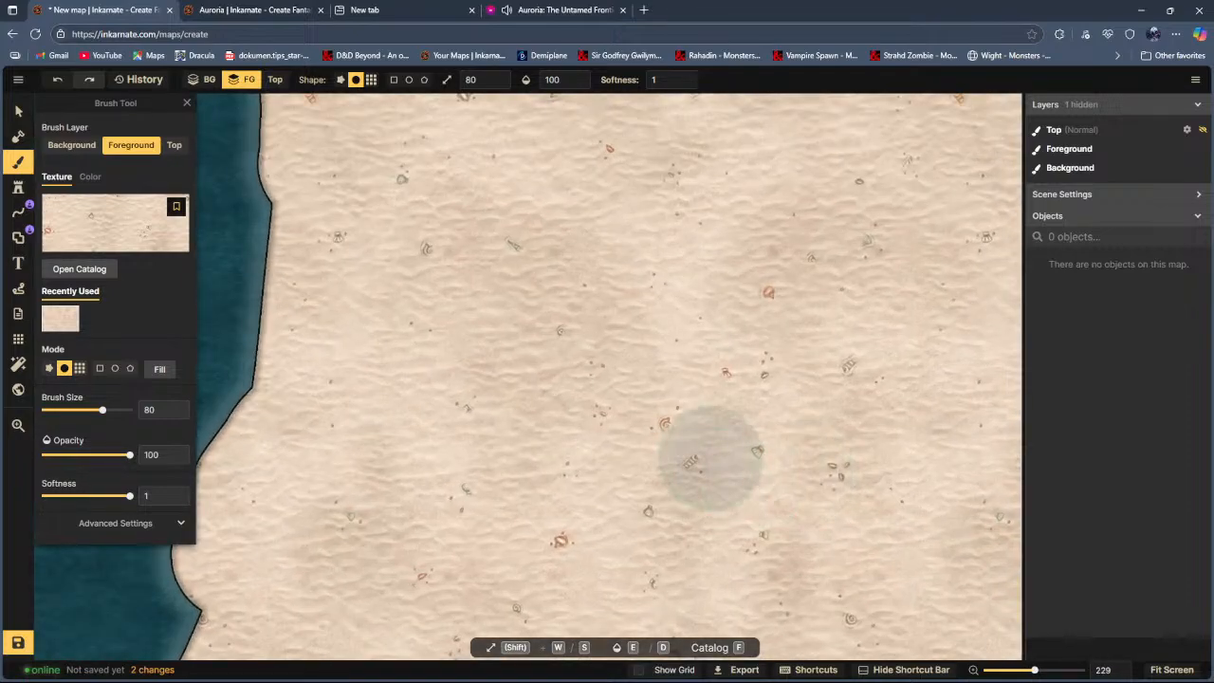
{"action": "scroll", "coordinate": [596, 412], "scroll_direction": "down", "scroll_amount": 4}
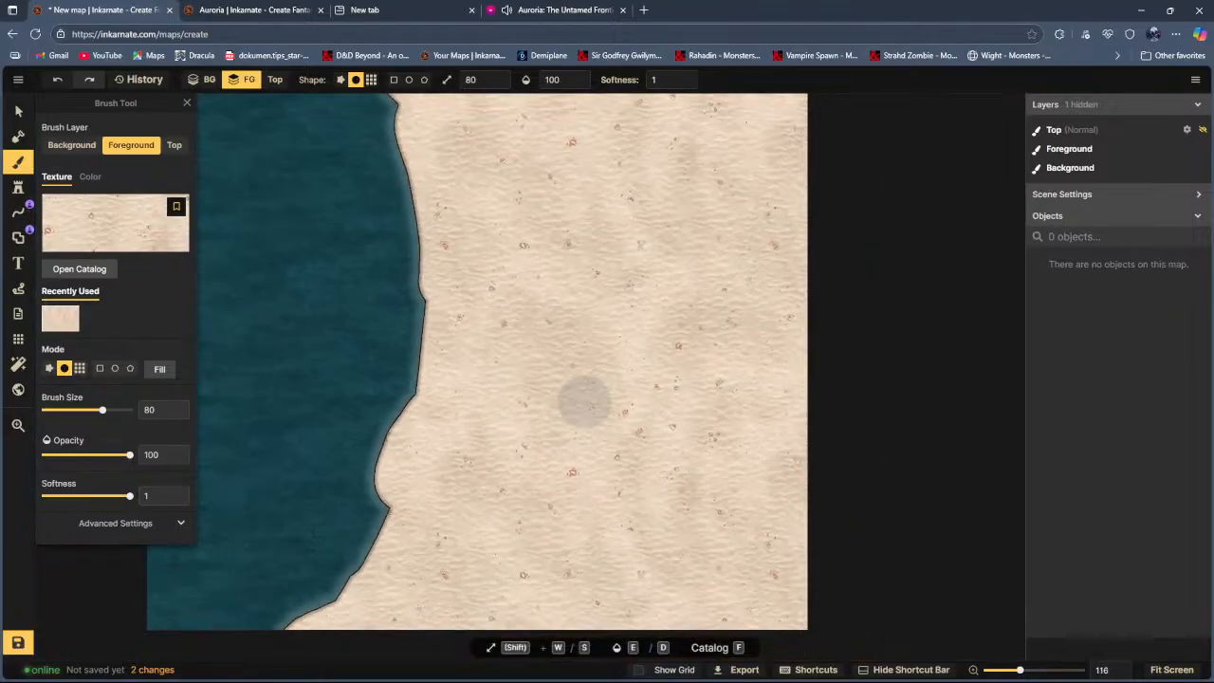
{"action": "left_click", "coordinate": [141, 527]}
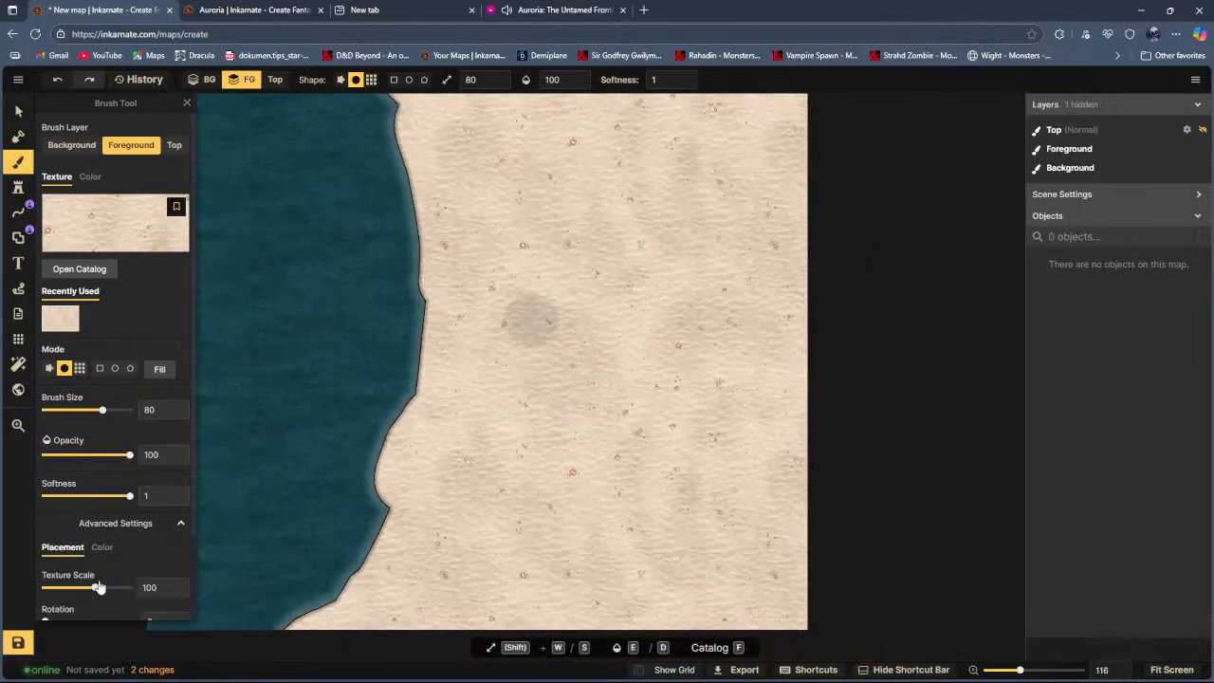
{"action": "scroll", "coordinate": [94, 587], "scroll_direction": "down", "scroll_amount": 2}
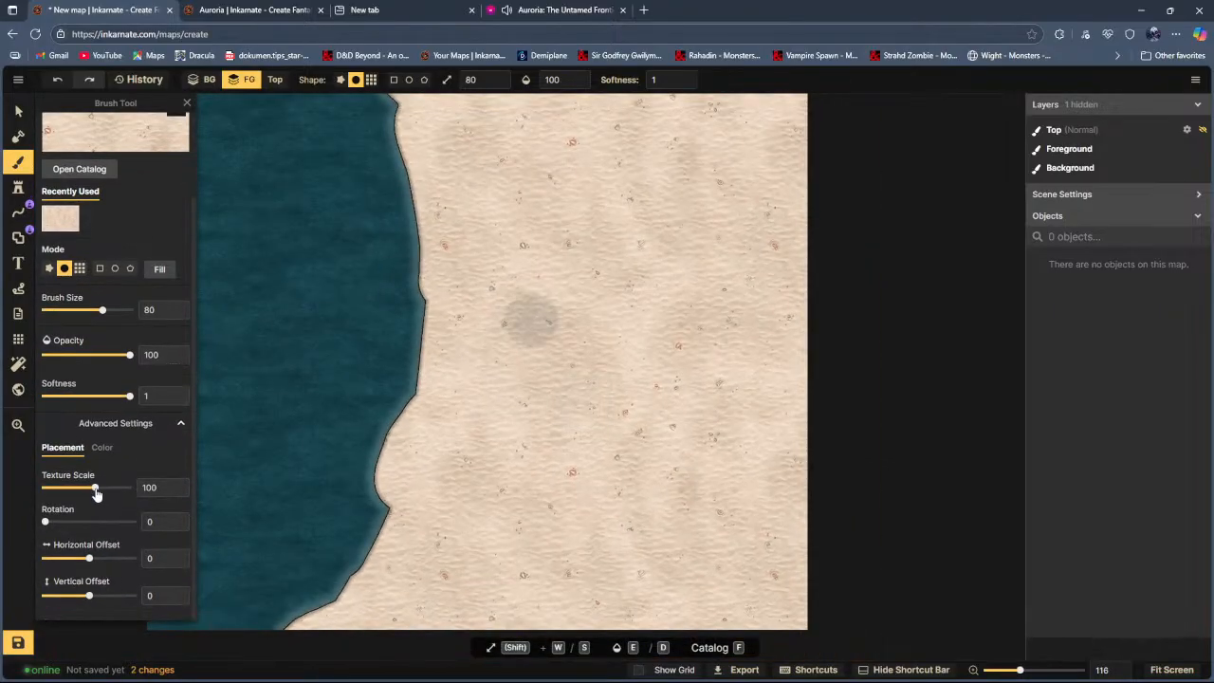
{"action": "left_click_drag", "start_coordinate": [95, 492], "coordinate": [83, 494]}
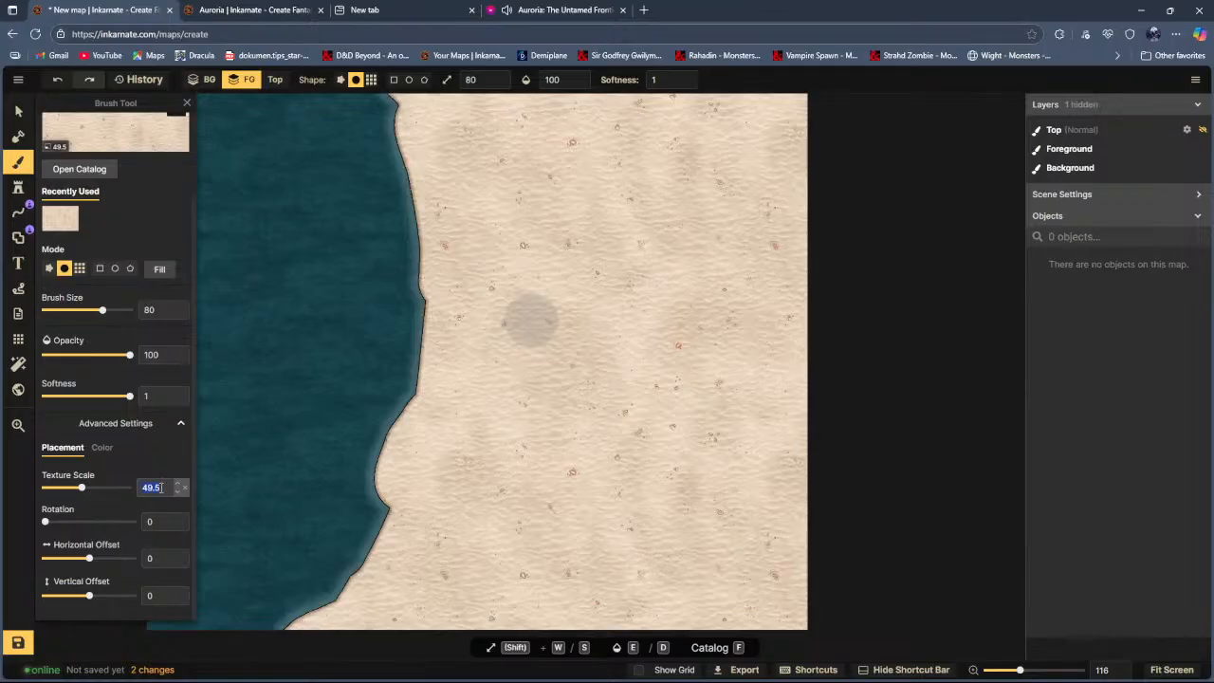
{"action": "type", "text": "50"}
{"action": "left_click", "coordinate": [168, 272]}
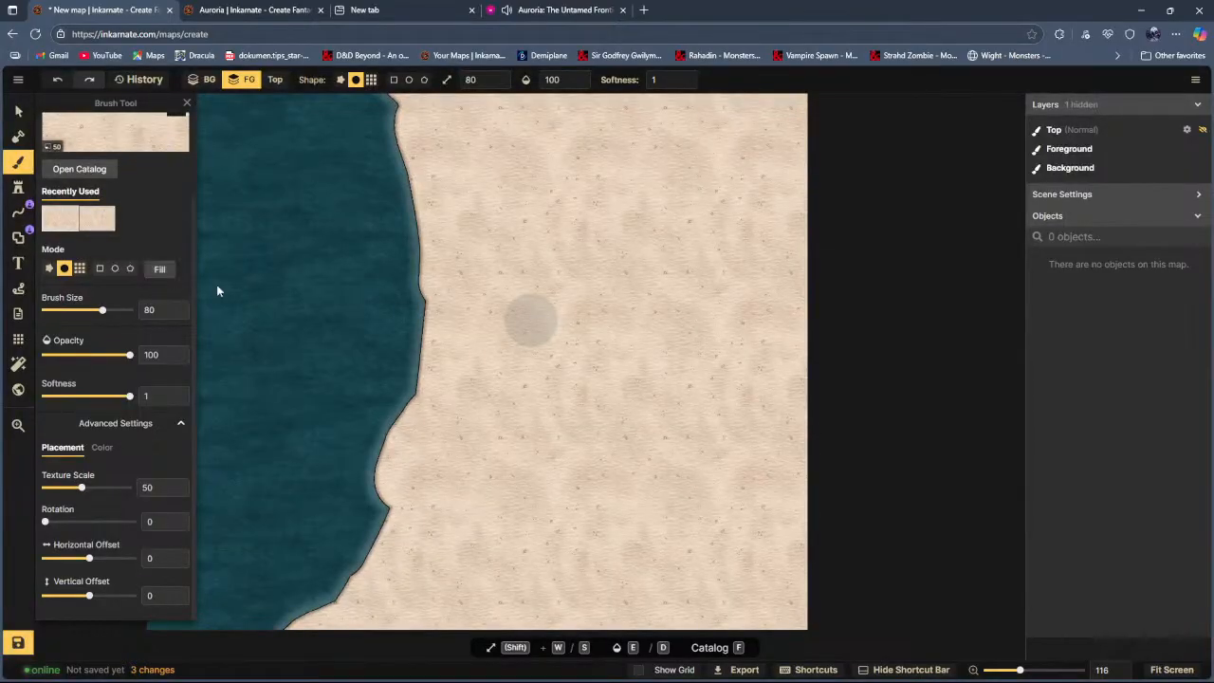
{"action": "scroll", "coordinate": [622, 387], "scroll_direction": "up", "scroll_amount": 5}
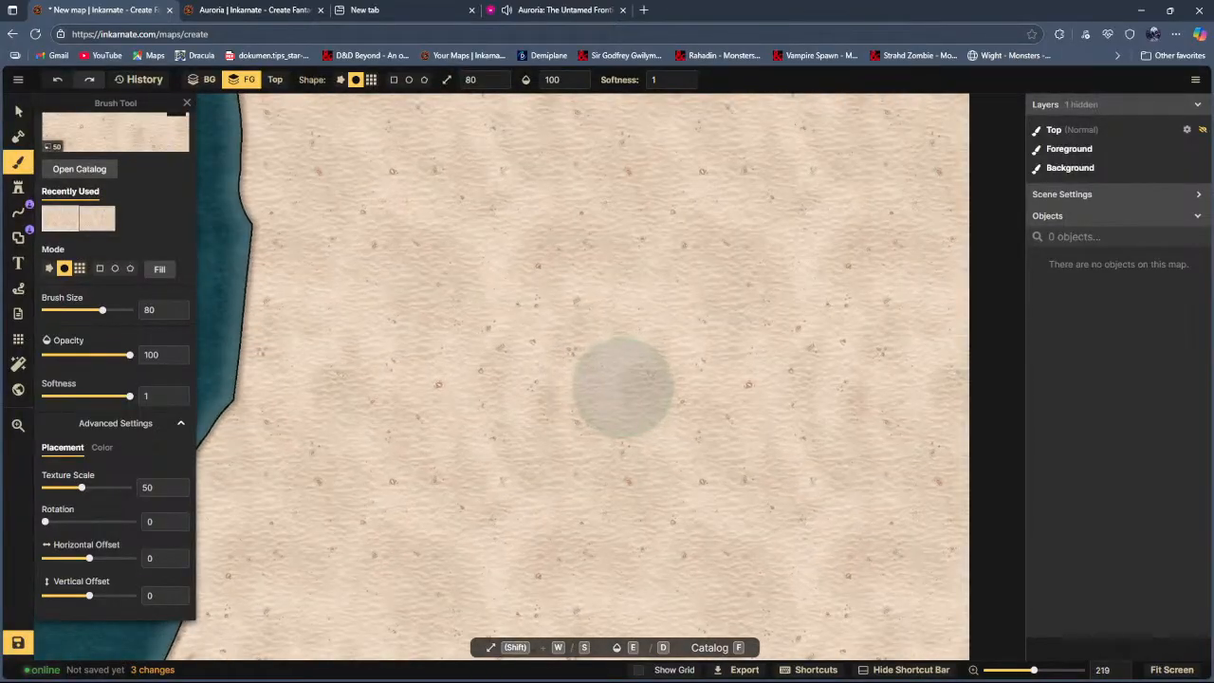
{"action": "scroll", "coordinate": [622, 387], "scroll_direction": "down", "scroll_amount": 6}
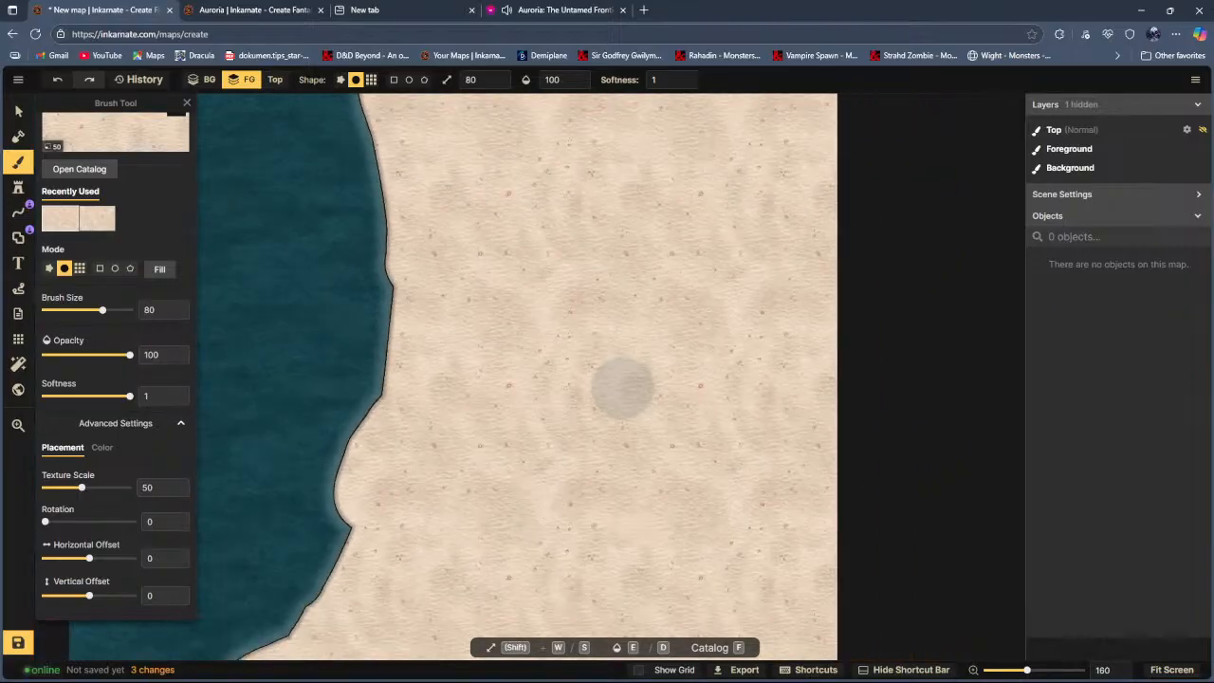
Step: Set the sand texture's scale to 25, refill the foreground layer with it, and inspect the pattern near and far
{"action": "scroll", "coordinate": [622, 387], "scroll_direction": "down", "scroll_amount": 1}
{"action": "double_click", "coordinate": [148, 486]}
{"action": "type", "text": "25"}
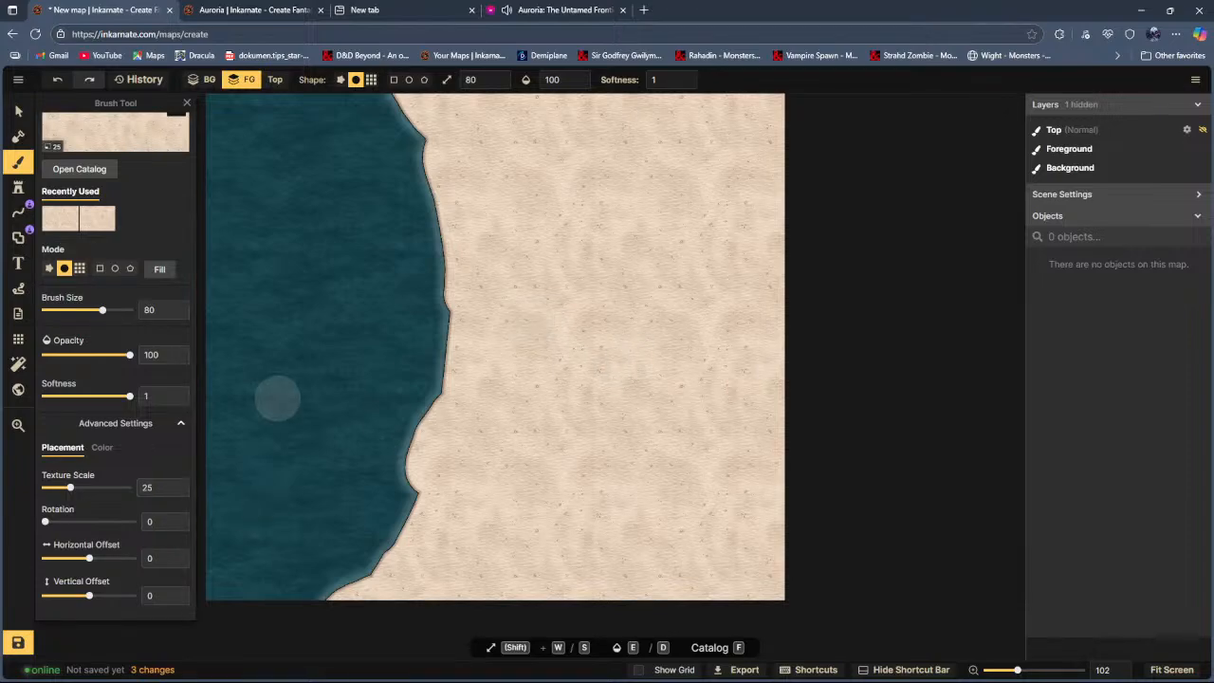
{"action": "left_click", "coordinate": [167, 274]}
{"action": "scroll", "coordinate": [656, 507], "scroll_direction": "up", "scroll_amount": 2}
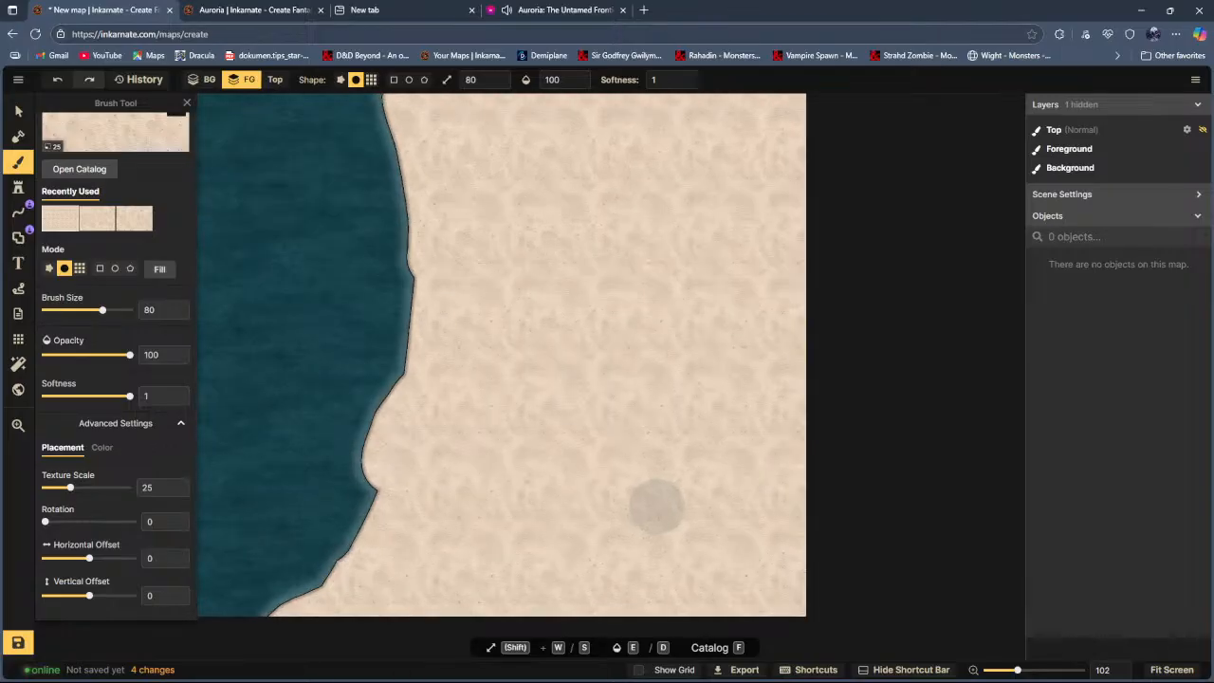
{"action": "scroll", "coordinate": [656, 507], "scroll_direction": "up", "scroll_amount": 1}
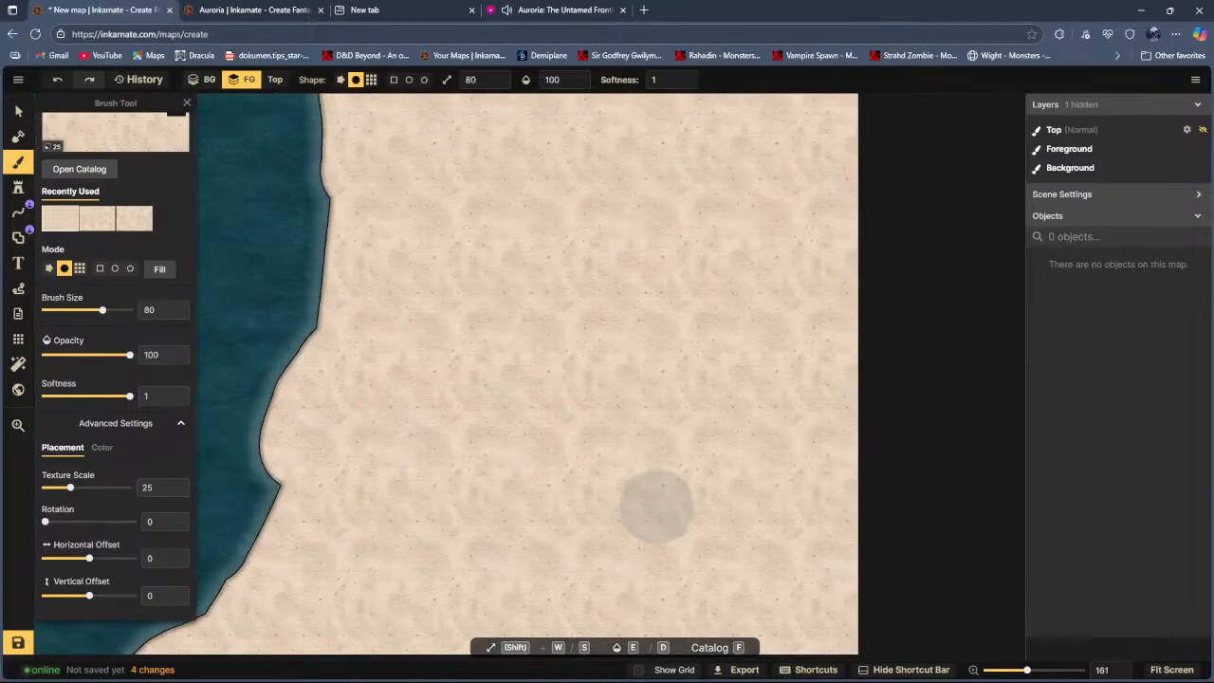
{"action": "scroll", "coordinate": [656, 507], "scroll_direction": "down", "scroll_amount": 4}
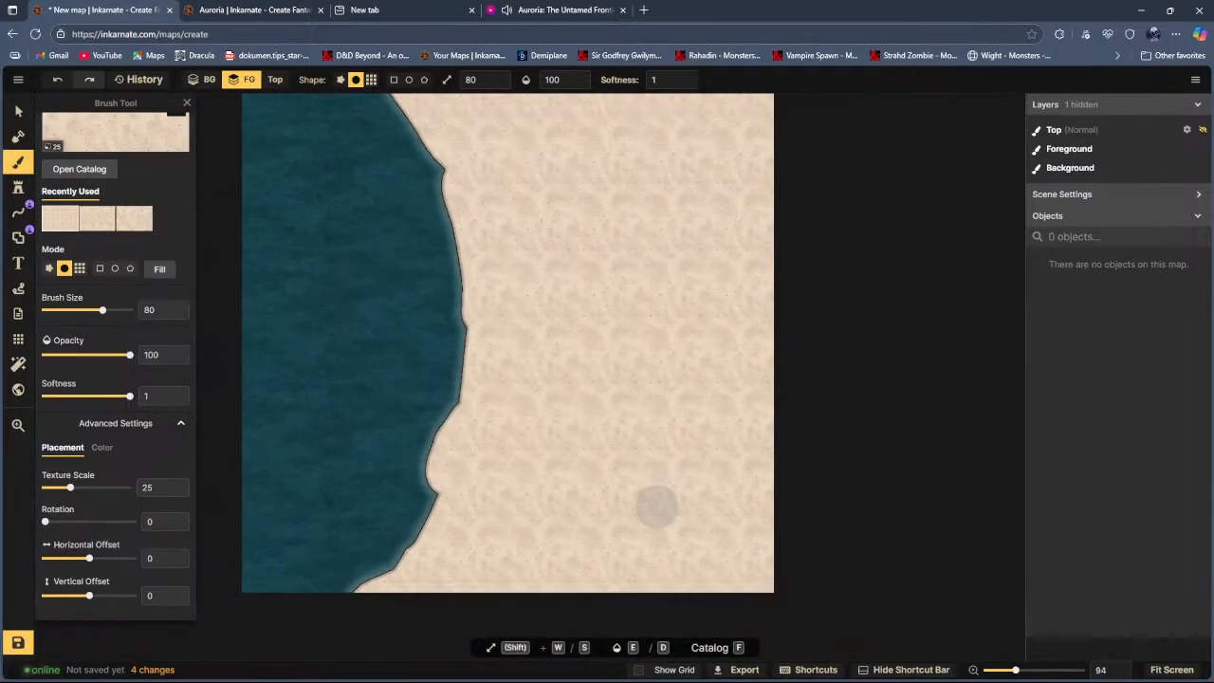
{"action": "scroll", "coordinate": [656, 508], "scroll_direction": "down", "scroll_amount": 2}
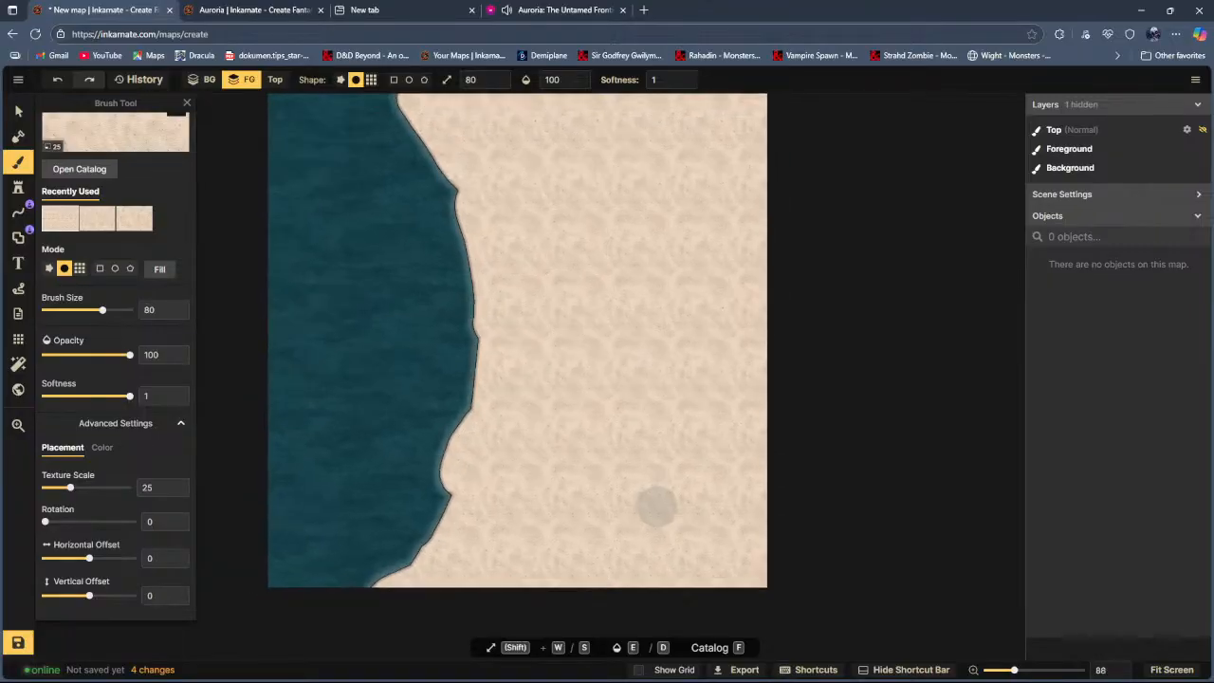
{"action": "scroll", "coordinate": [656, 508], "scroll_direction": "up", "scroll_amount": 1}
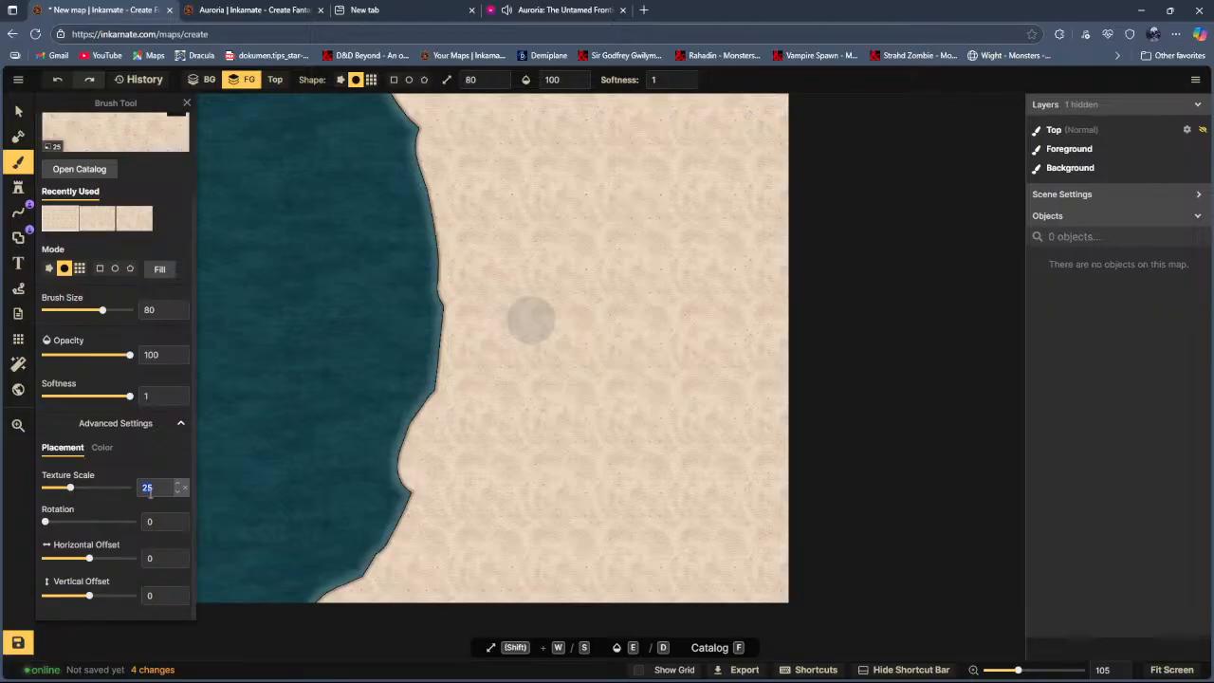
Step: Set the sand texture's scale to 35, refill the foreground layer, and check the pattern across the whole map
{"action": "type", "text": "35"}
{"action": "left_click", "coordinate": [159, 271]}
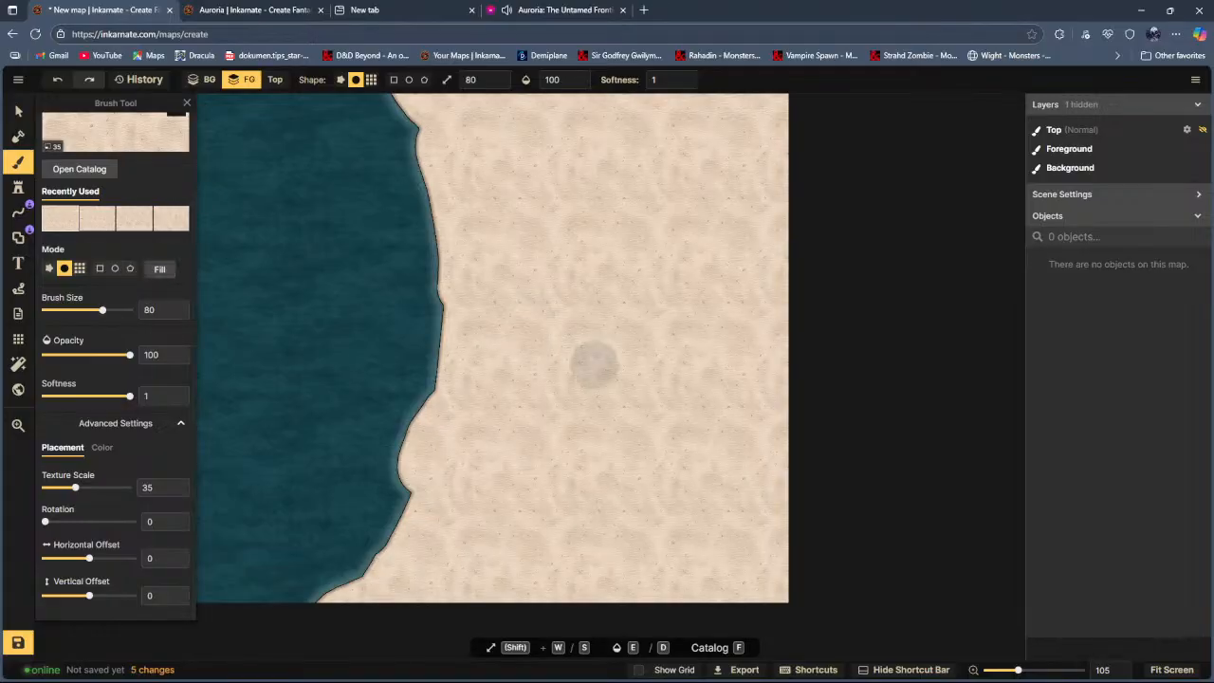
{"action": "scroll", "coordinate": [573, 392], "scroll_direction": "down", "scroll_amount": 3}
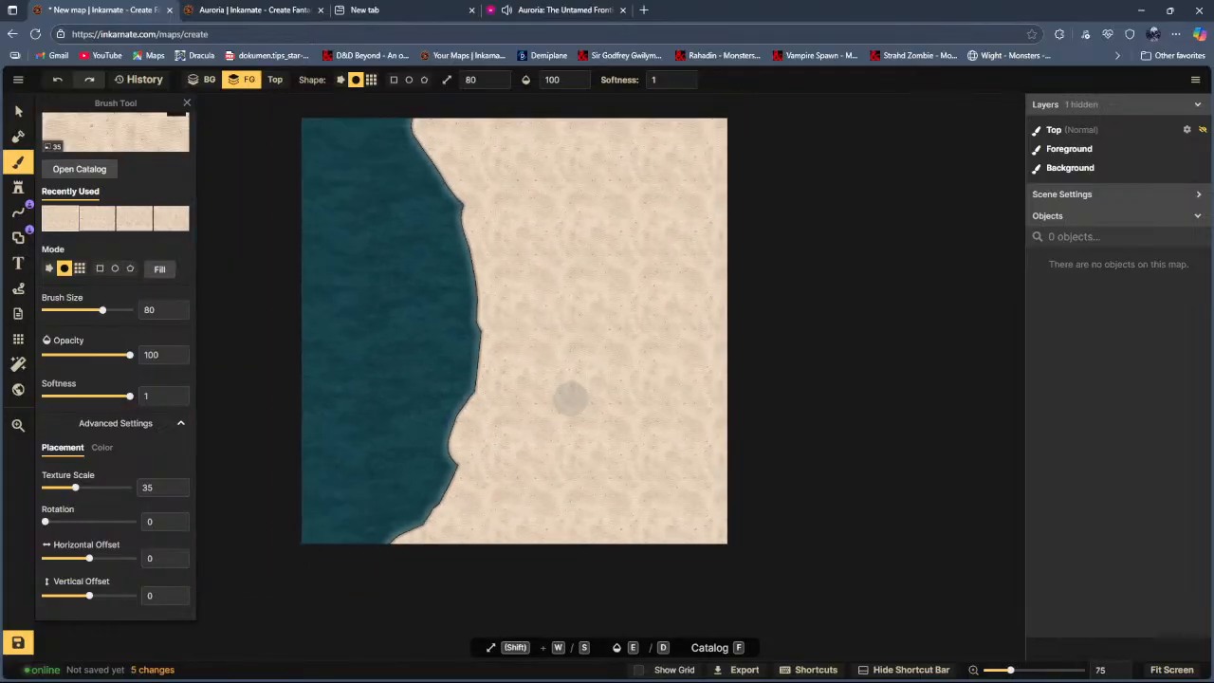
{"action": "scroll", "coordinate": [569, 399], "scroll_direction": "up", "scroll_amount": 1}
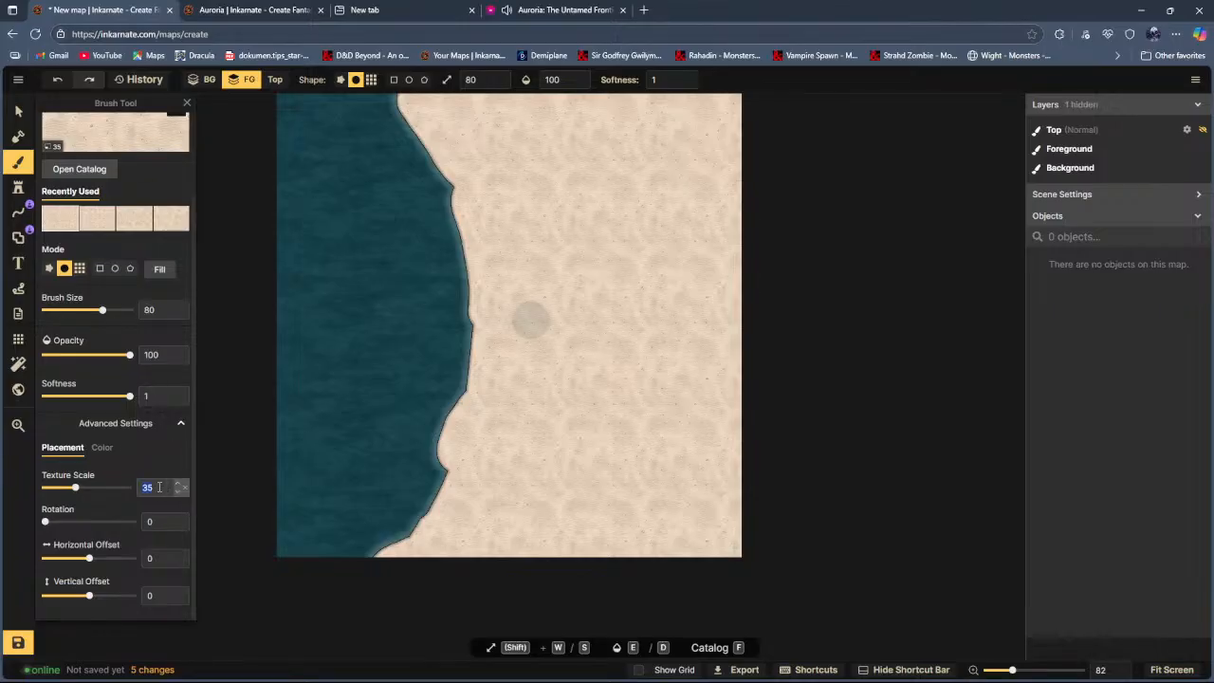
Step: Set the sand texture's scale to 40, refill the foreground layer, and check the pattern close up and across the map
{"action": "type", "text": "40"}
{"action": "left_click", "coordinate": [154, 269]}
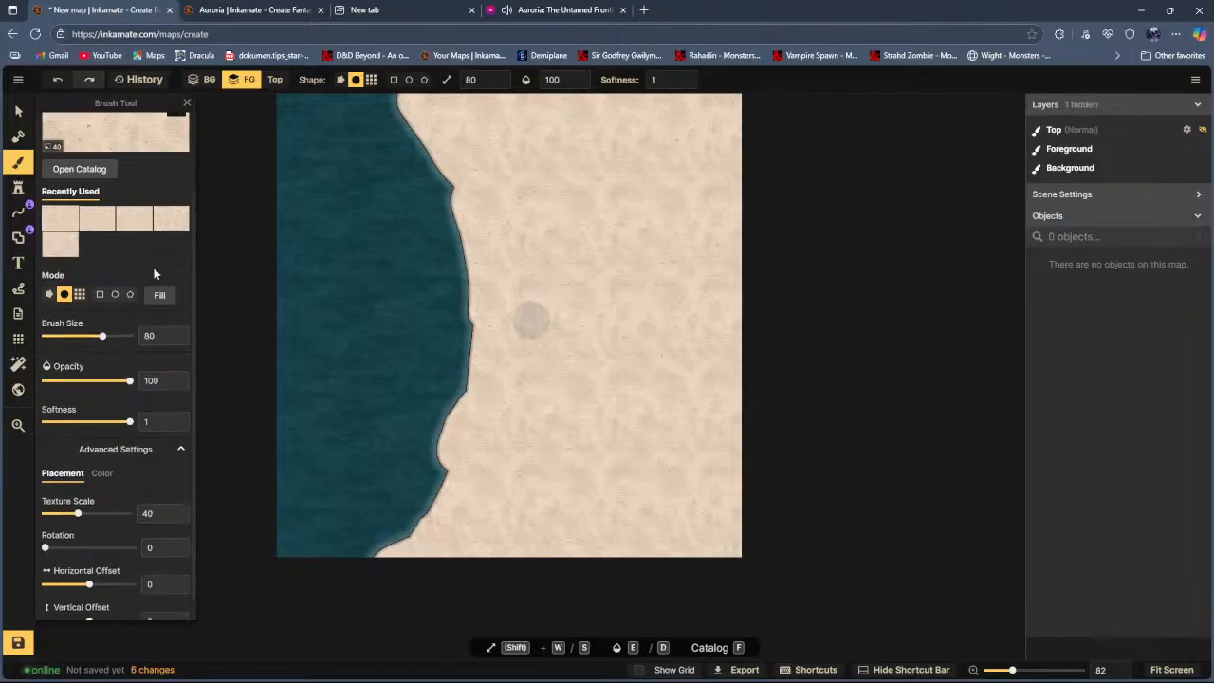
{"action": "scroll", "coordinate": [505, 408], "scroll_direction": "down", "scroll_amount": 2}
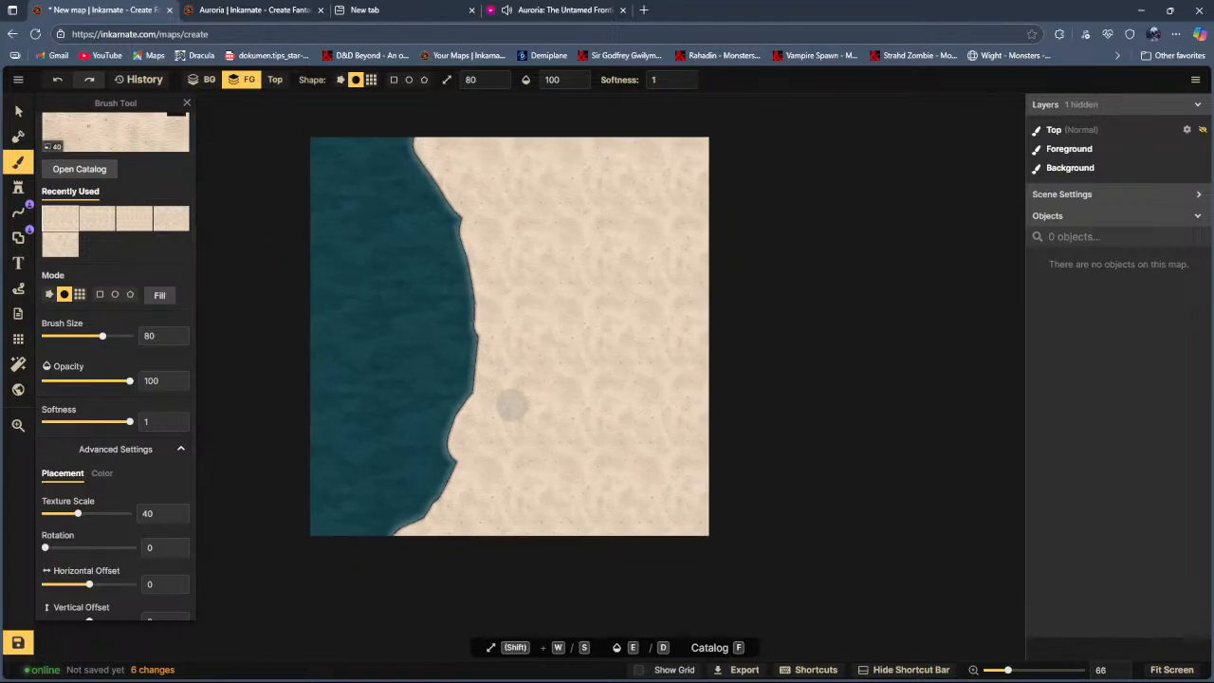
{"action": "scroll", "coordinate": [510, 407], "scroll_direction": "up", "scroll_amount": 4}
{"action": "scroll", "coordinate": [510, 405], "scroll_direction": "up", "scroll_amount": 2}
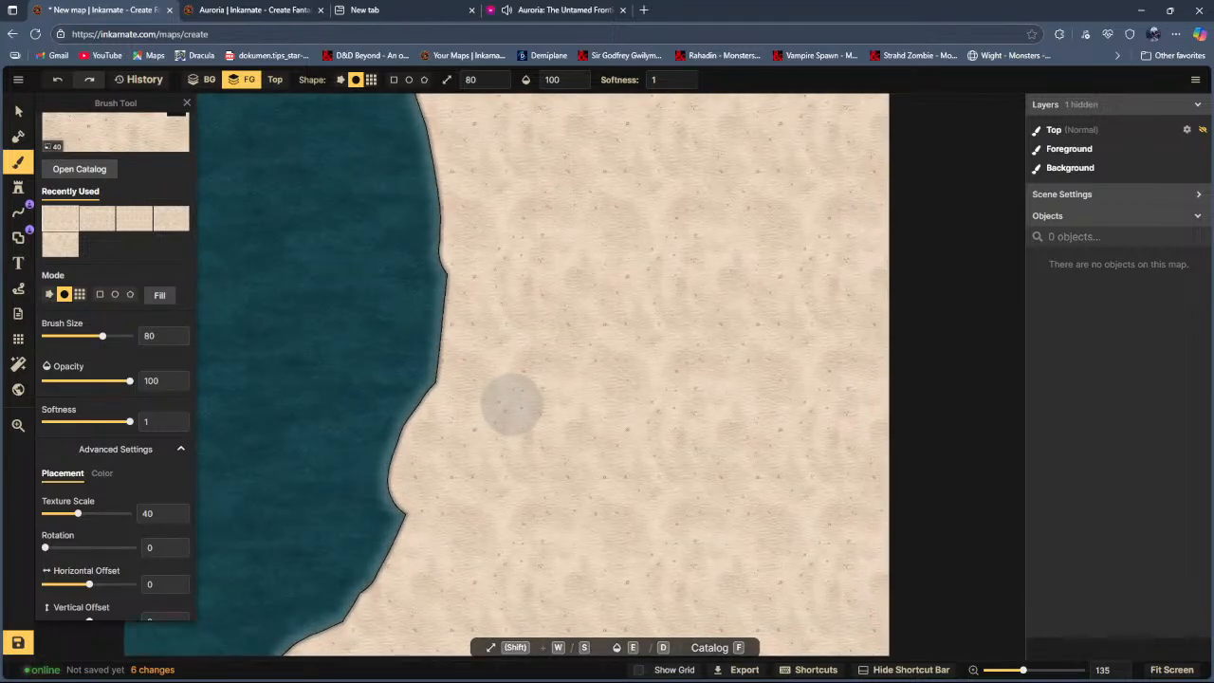
{"action": "scroll", "coordinate": [512, 406], "scroll_direction": "down", "scroll_amount": 7}
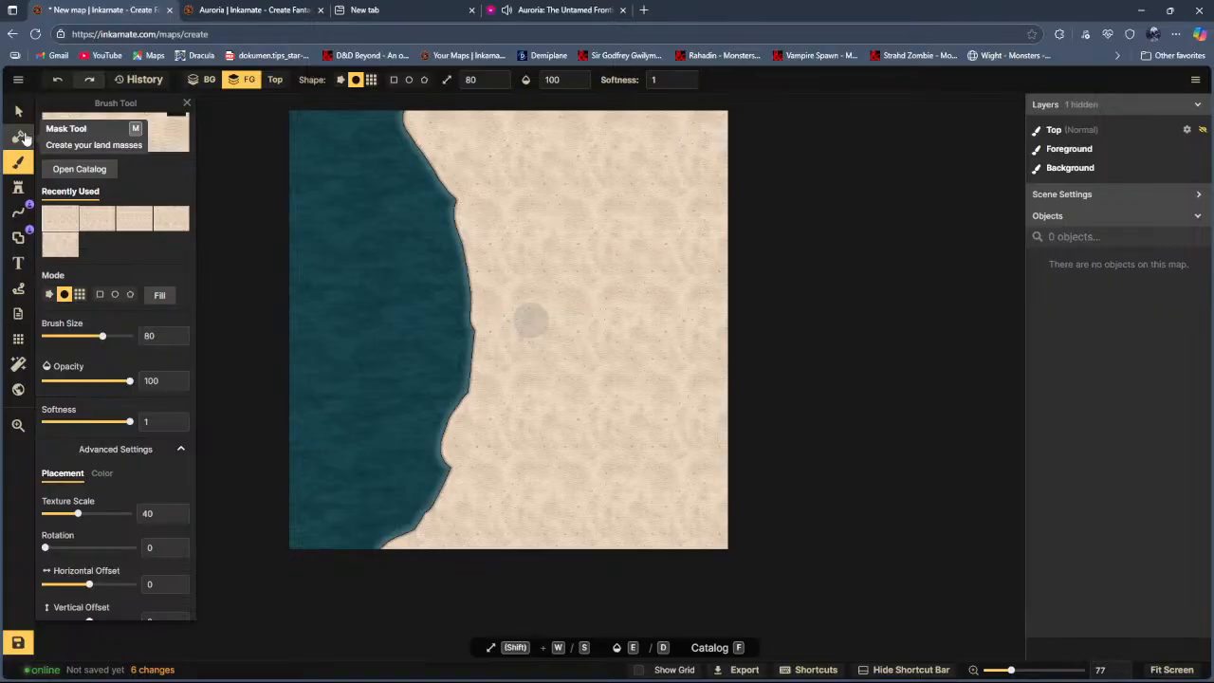
Step: Try adding land along the northern and southern parts of the western coast with the Mask tool, and undo the addition
{"action": "mouse_move", "coordinate": [443, 403]}
{"action": "left_mouse_down"}
{"action": "mouse_move", "coordinate": [449, 466]}
{"action": "mouse_move", "coordinate": [460, 456]}
{"action": "mouse_move", "coordinate": [463, 489]}
{"action": "left_mouse_up"}
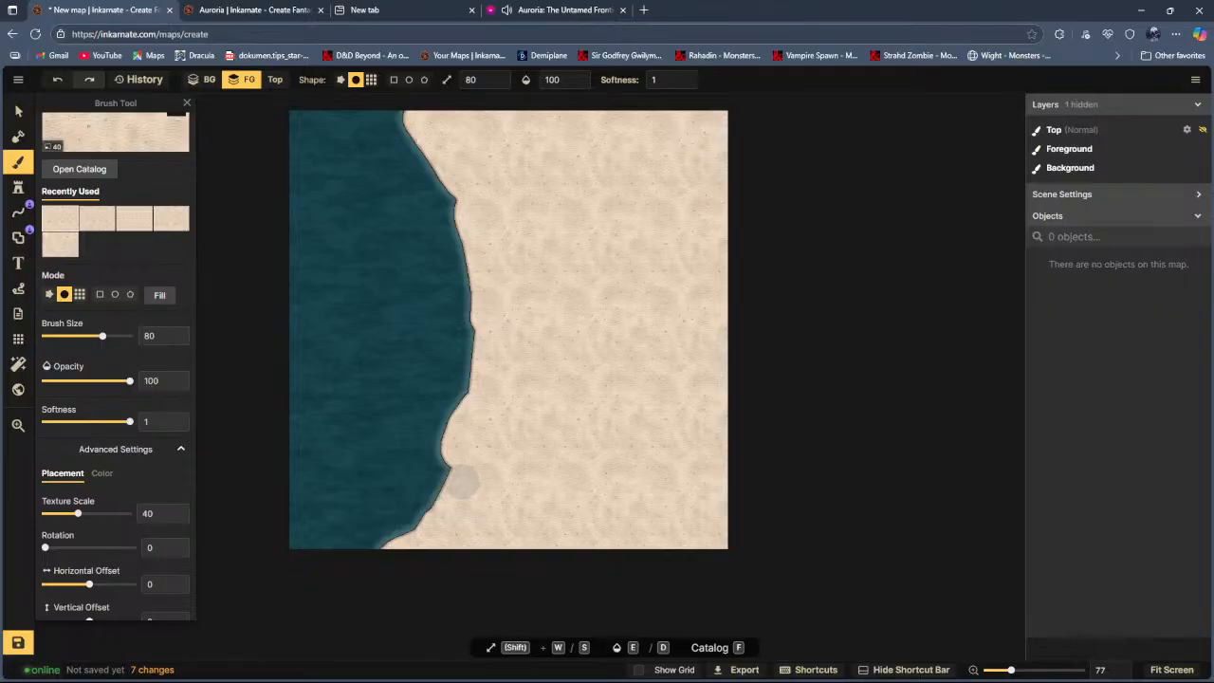
{"action": "left_click", "coordinate": [18, 137]}
{"action": "mouse_move", "coordinate": [479, 438]}
{"action": "left_mouse_down"}
{"action": "mouse_move", "coordinate": [455, 452]}
{"action": "mouse_move", "coordinate": [474, 501]}
{"action": "mouse_move", "coordinate": [430, 553]}
{"action": "mouse_move", "coordinate": [518, 405]}
{"action": "left_mouse_up"}
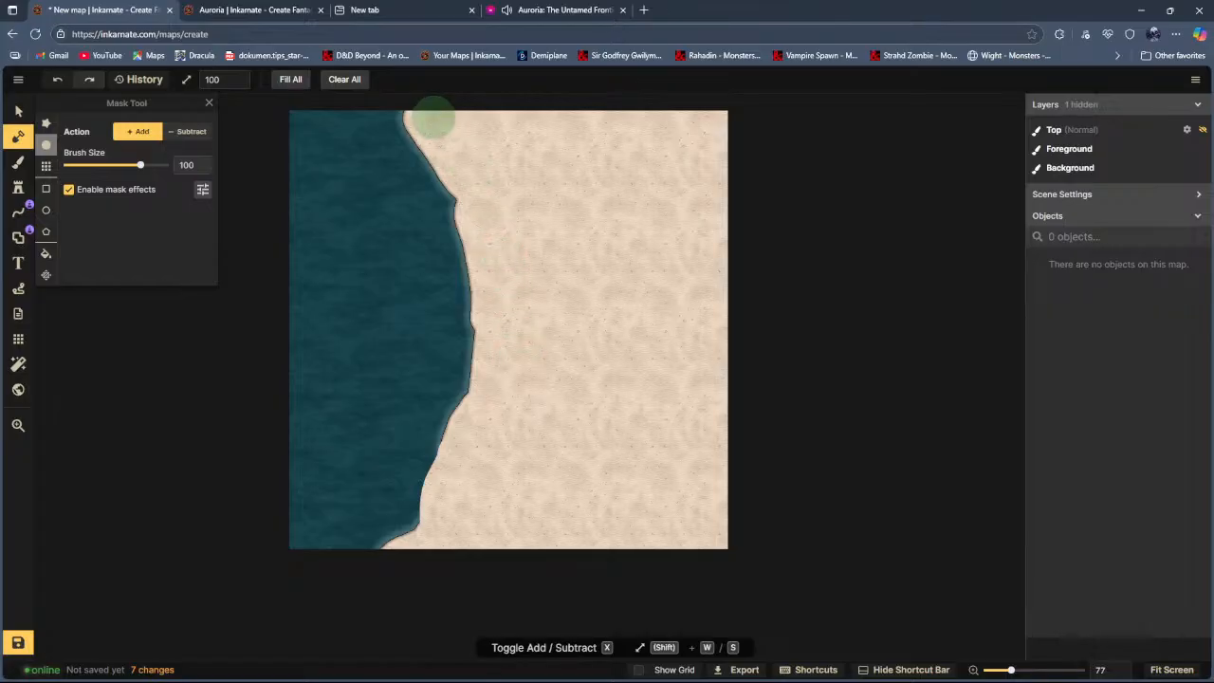
{"action": "mouse_move", "coordinate": [436, 168]}
{"action": "left_mouse_down"}
{"action": "mouse_move", "coordinate": [455, 206]}
{"action": "mouse_move", "coordinate": [416, 209]}
{"action": "mouse_move", "coordinate": [497, 212]}
{"action": "left_mouse_up"}
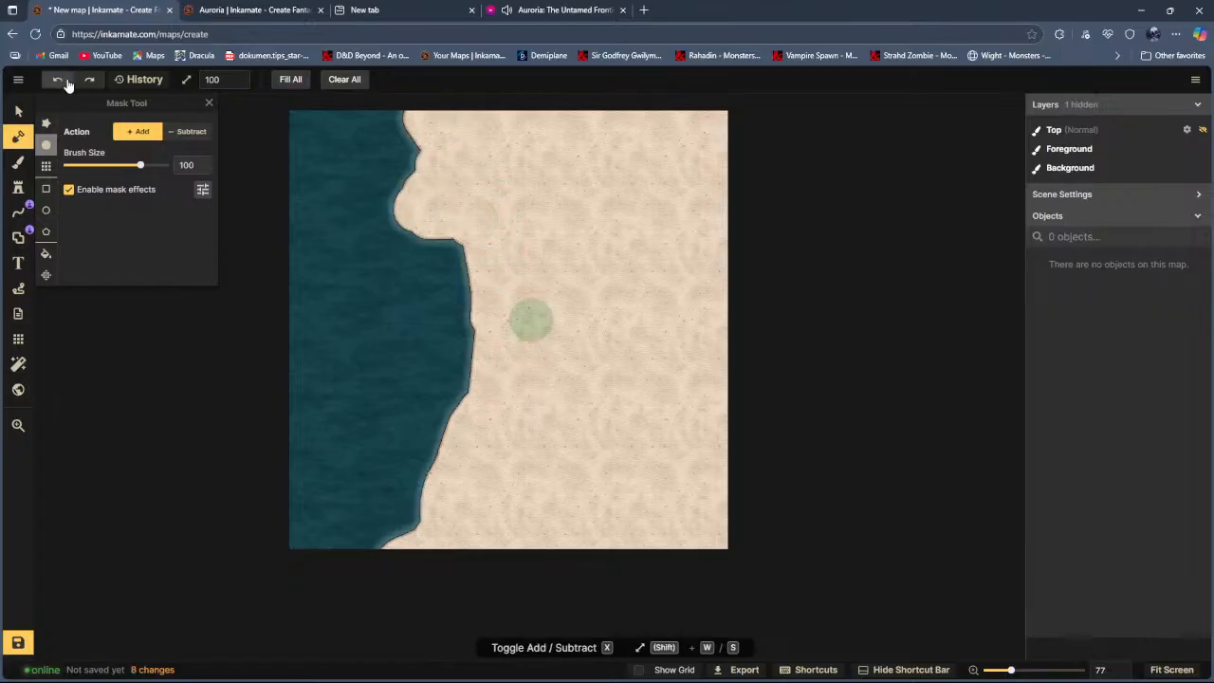
{"action": "left_click", "coordinate": [62, 82]}
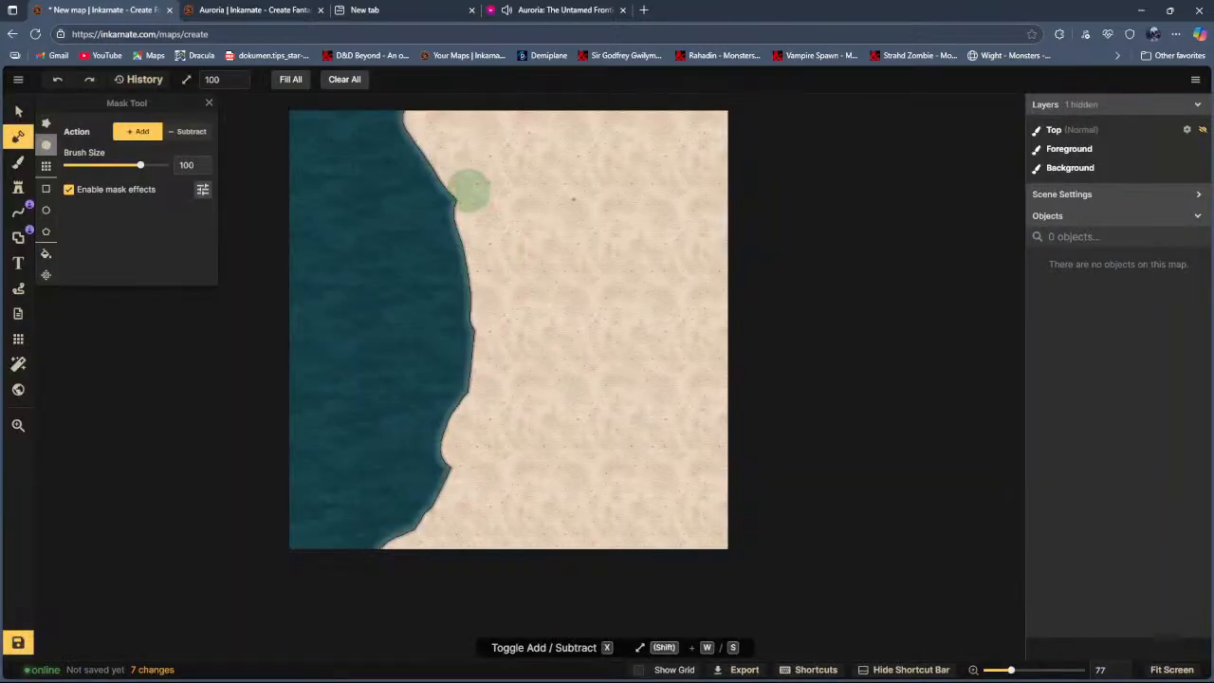
Step: Smooth the notches in the western coastline by adding land with the Mask tool, and consult the Auroria map for reference
{"action": "mouse_move", "coordinate": [482, 352]}
{"action": "left_mouse_down"}
{"action": "mouse_move", "coordinate": [477, 455]}
{"action": "mouse_move", "coordinate": [446, 502]}
{"action": "mouse_move", "coordinate": [490, 359]}
{"action": "mouse_move", "coordinate": [483, 431]}
{"action": "mouse_move", "coordinate": [415, 552]}
{"action": "mouse_move", "coordinate": [427, 548]}
{"action": "left_mouse_up"}
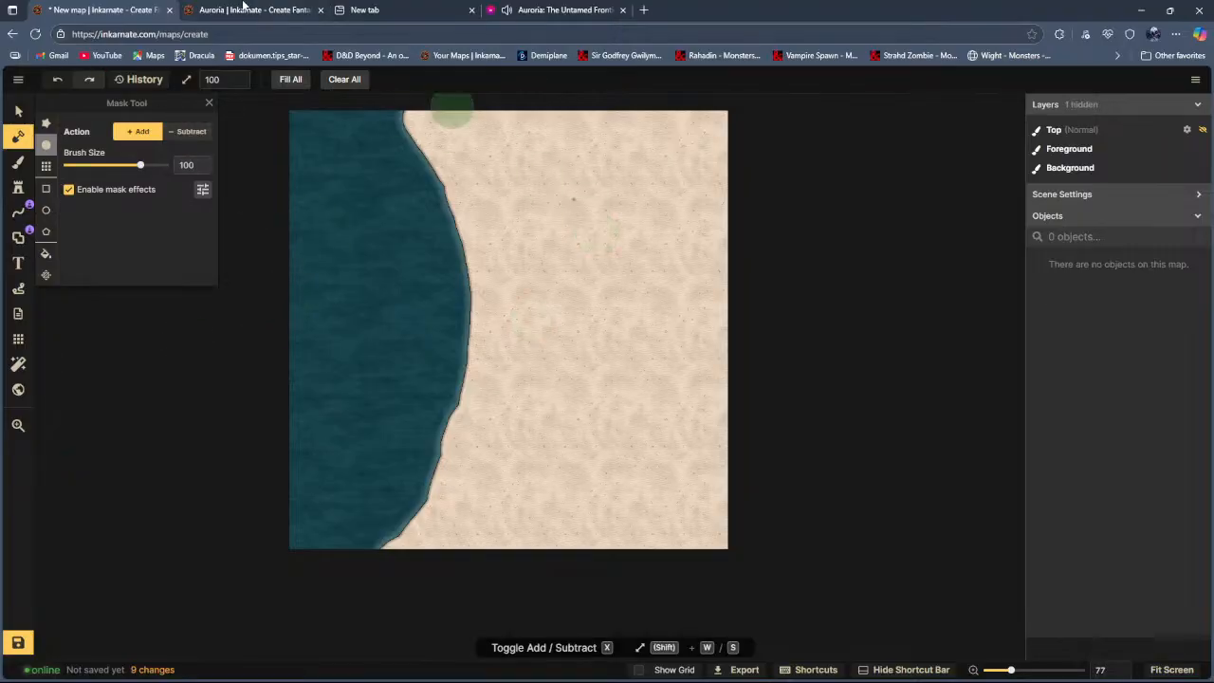
{"action": "left_click", "coordinate": [238, 8]}
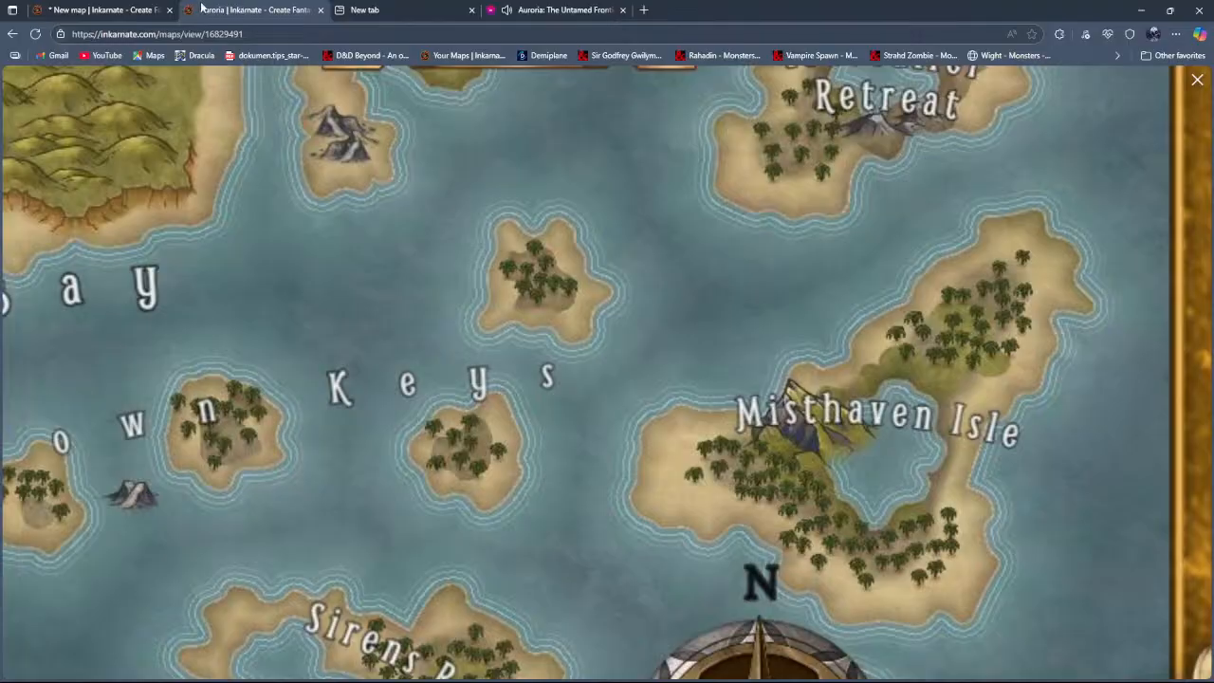
{"action": "left_click", "coordinate": [133, 10]}
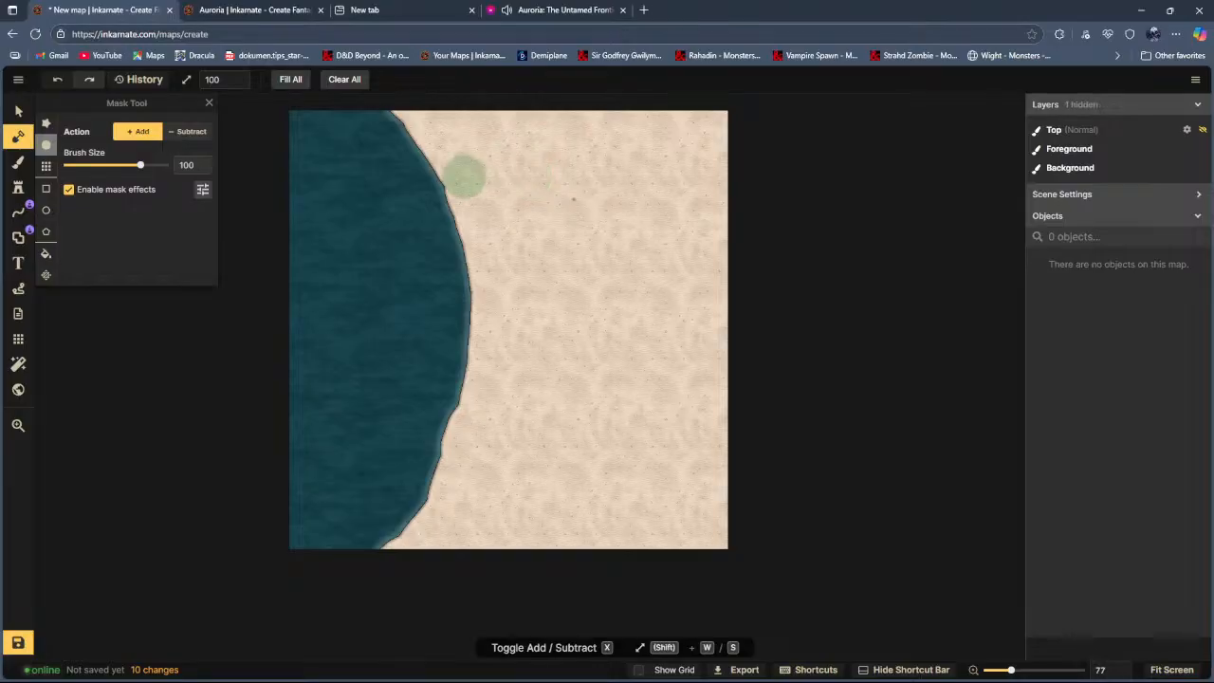
Step: Search the Stamp tool's catalog for "trees", filter by the Trees tag, and choose the leaning palm tree stamp from Fantasy Regional
{"action": "key", "text": "1"}
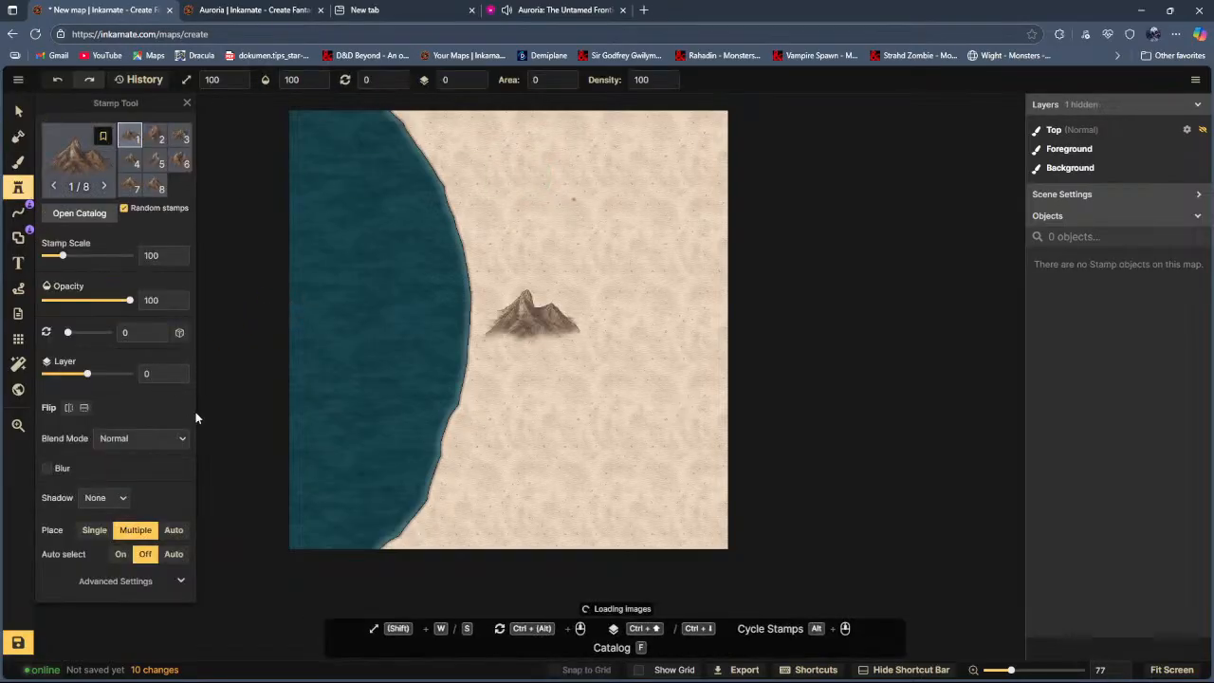
{"action": "left_click", "coordinate": [79, 215]}
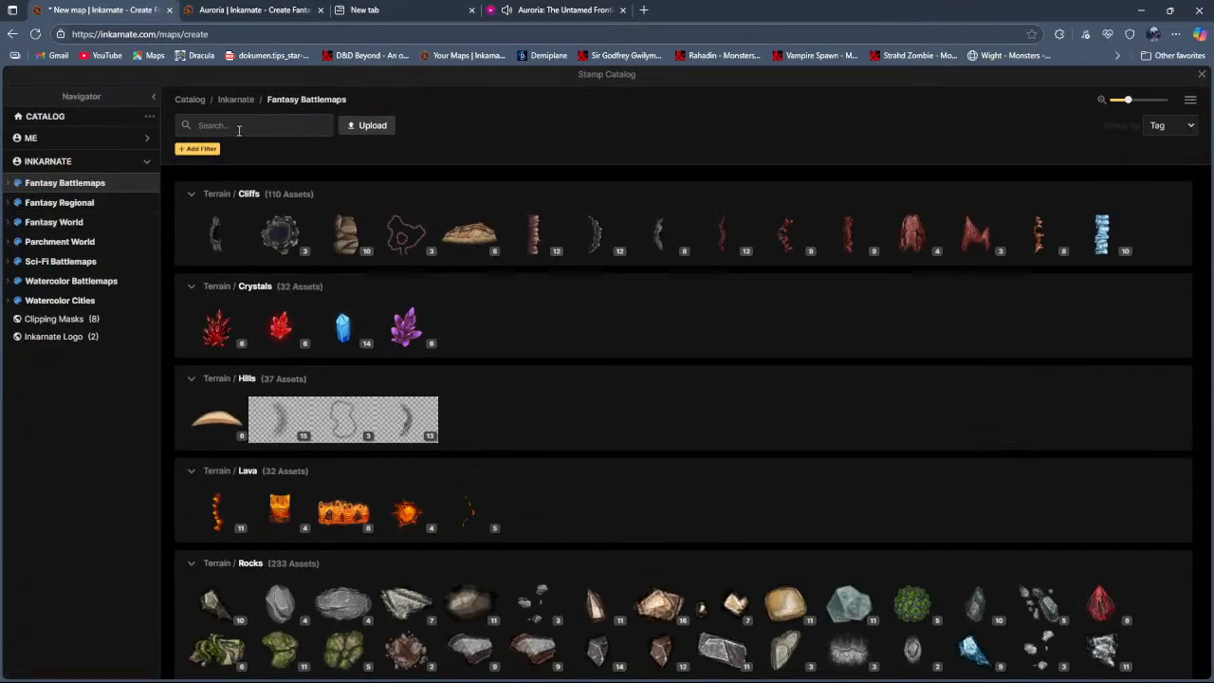
{"action": "type", "text": "trees"}
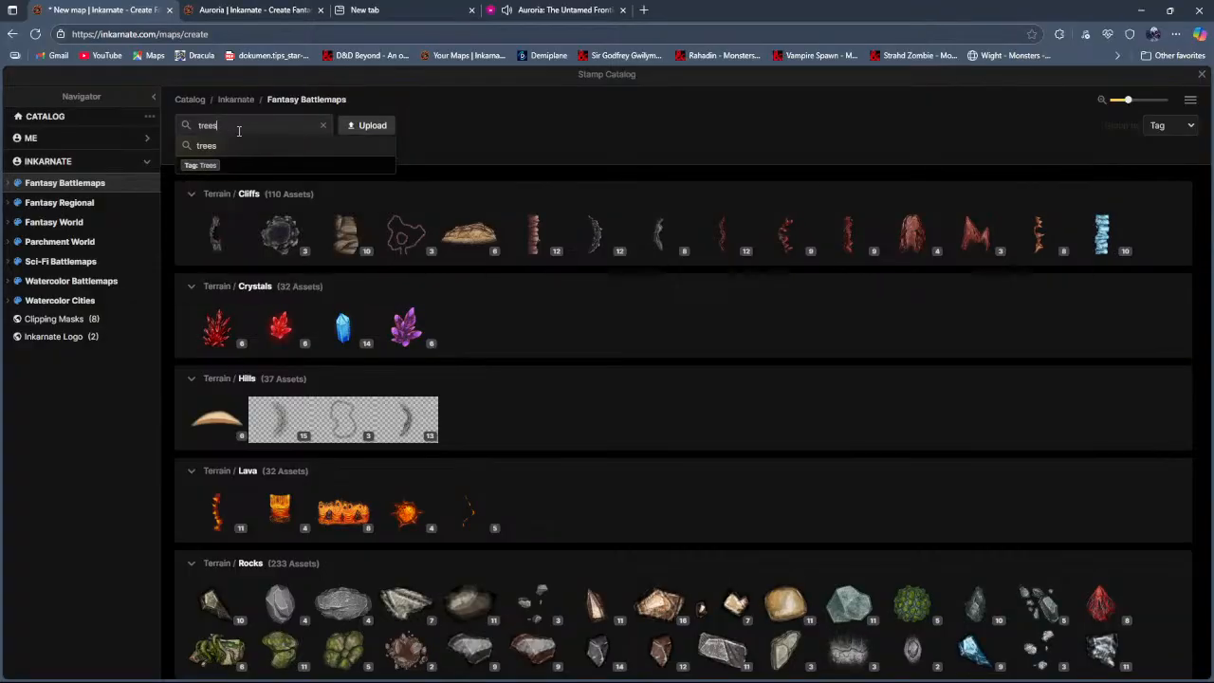
{"action": "left_click", "coordinate": [203, 166]}
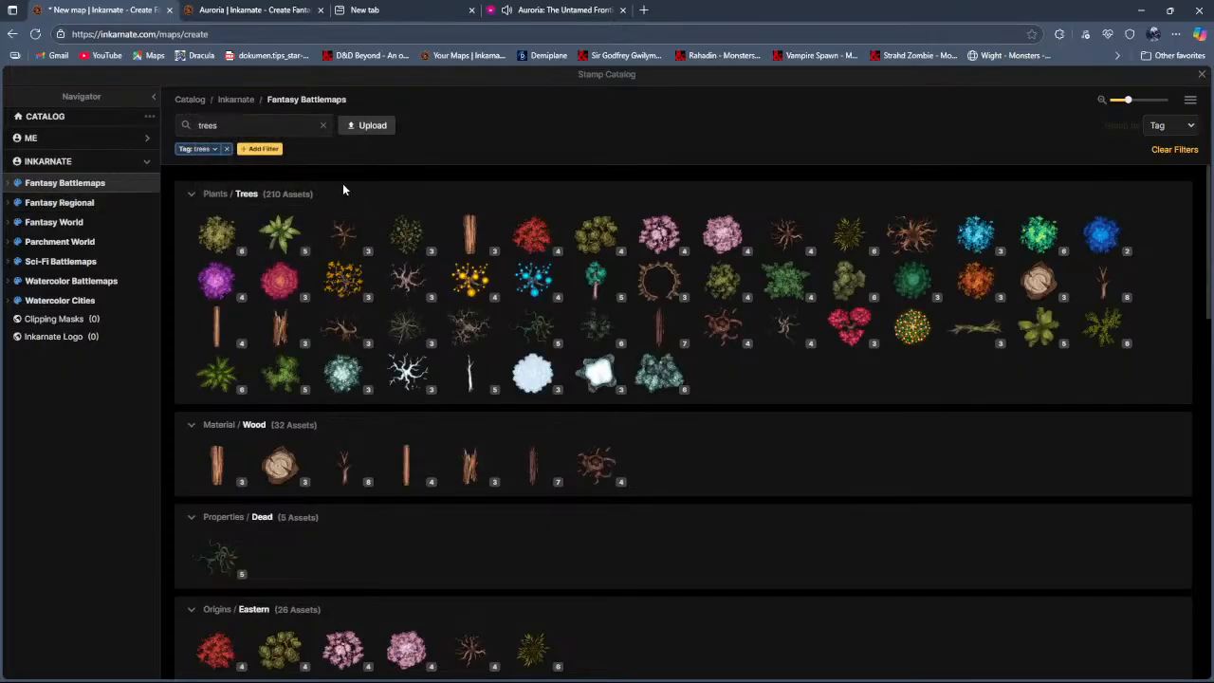
{"action": "left_click", "coordinate": [64, 207]}
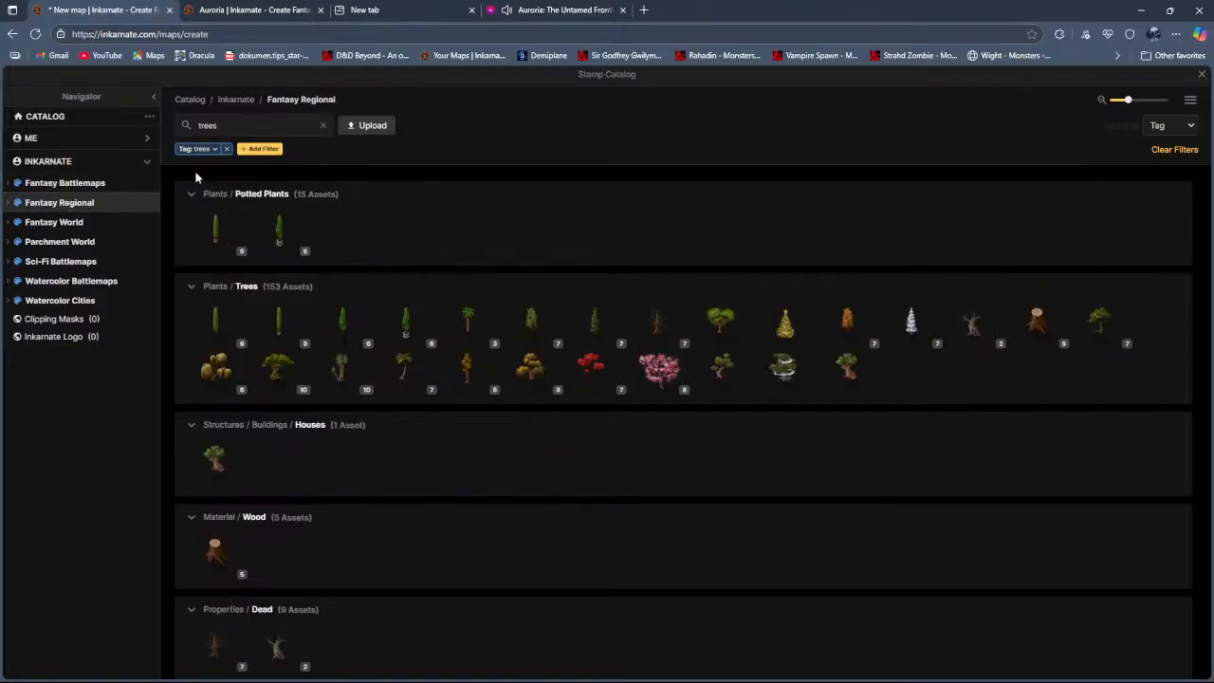
{"action": "left_click", "coordinate": [406, 367]}
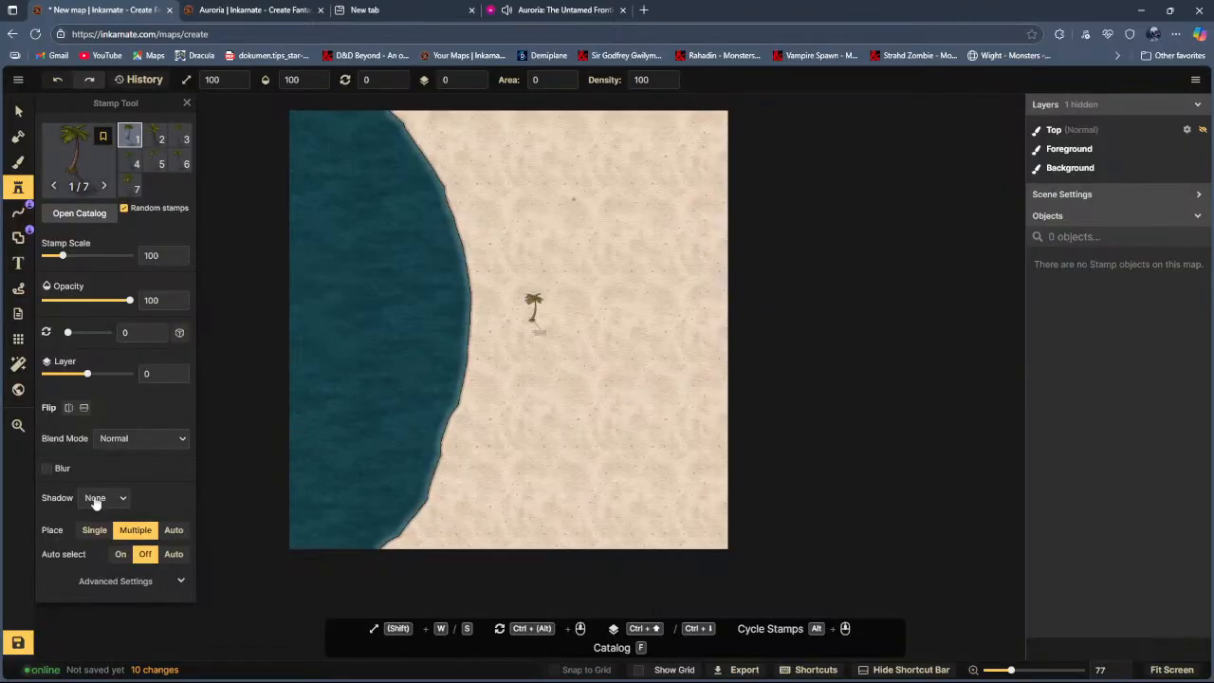
Step: Configure the palm tree stamp for Multiple placement with an area of 29 and a density of 70
{"action": "left_click", "coordinate": [132, 581]}
{"action": "scroll", "coordinate": [109, 569], "scroll_direction": "down", "scroll_amount": 2}
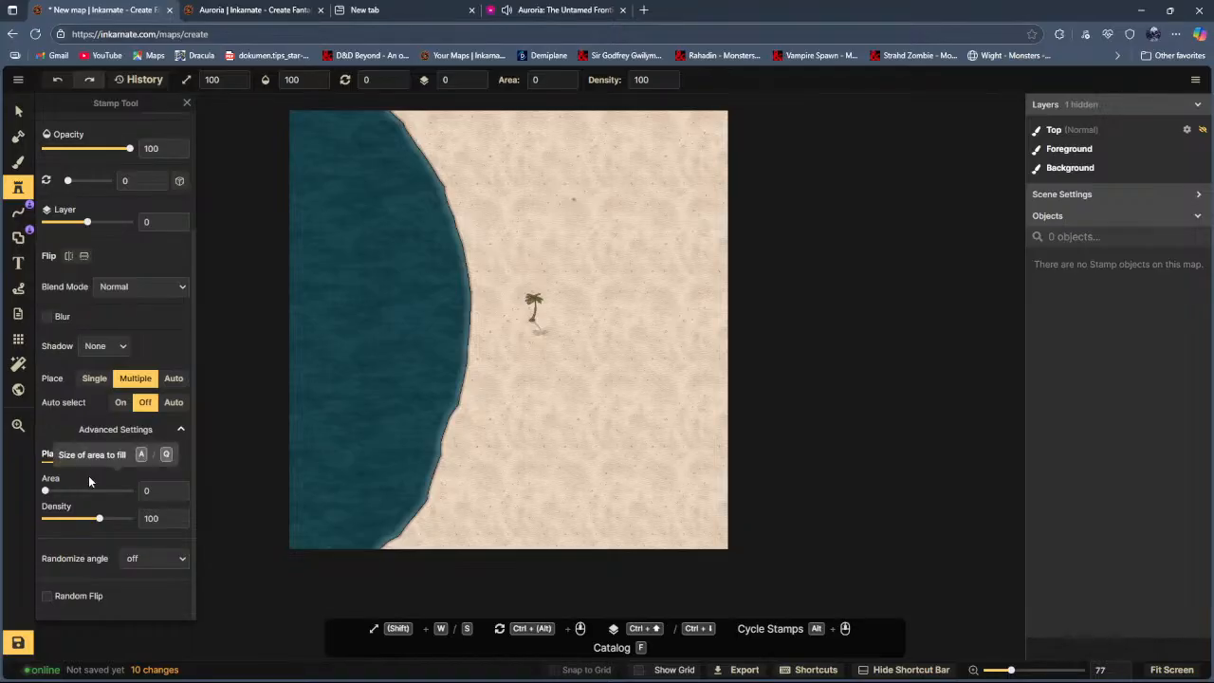
{"action": "left_click", "coordinate": [91, 382]}
{"action": "left_click", "coordinate": [134, 379]}
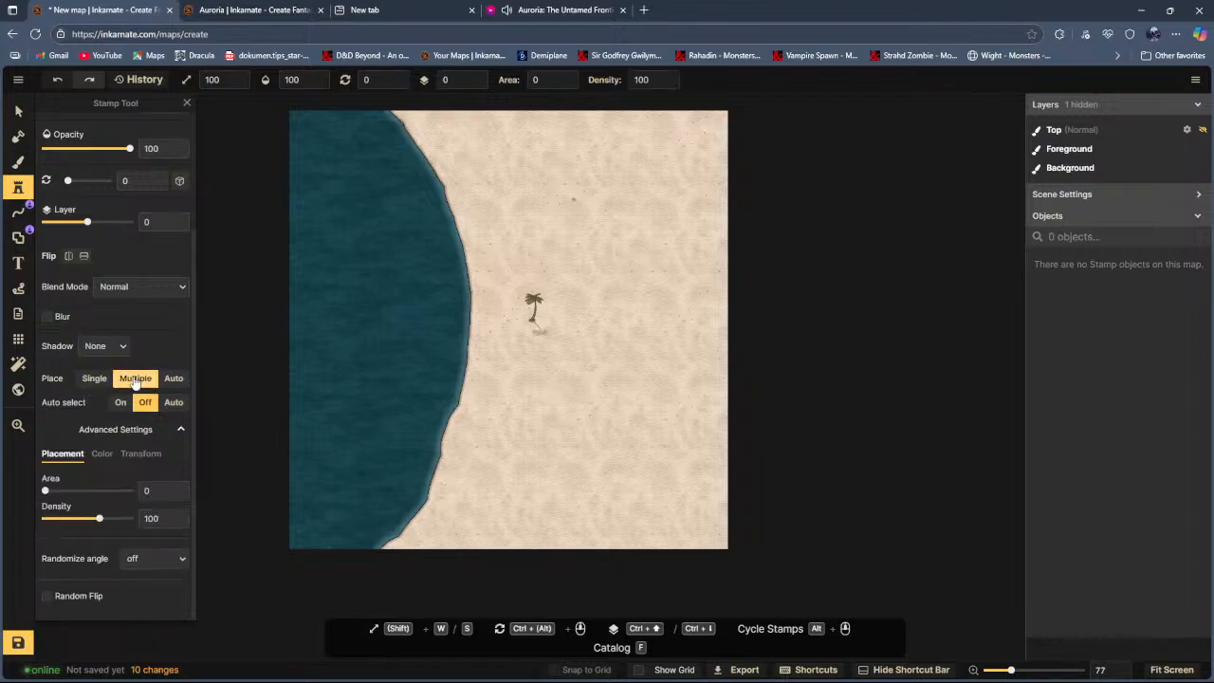
{"action": "left_click", "coordinate": [50, 491]}
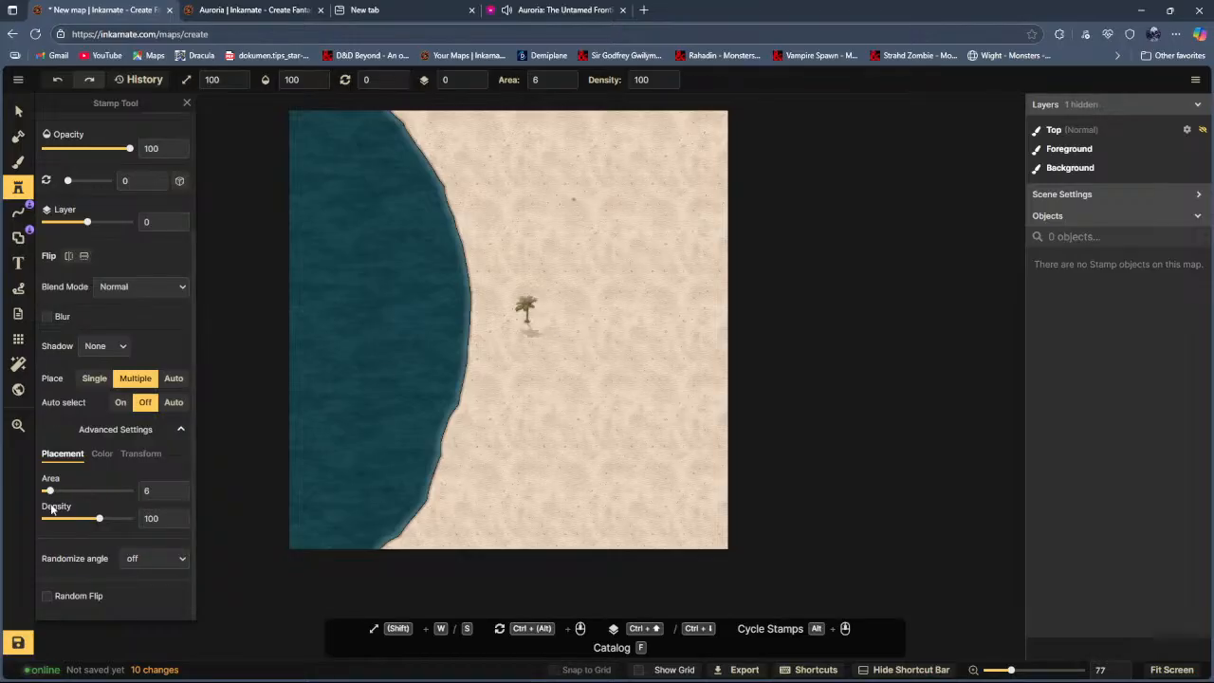
{"action": "mouse_move", "coordinate": [51, 492]}
{"action": "left_mouse_down"}
{"action": "mouse_move", "coordinate": [143, 490]}
{"action": "mouse_move", "coordinate": [68, 495]}
{"action": "left_mouse_up"}
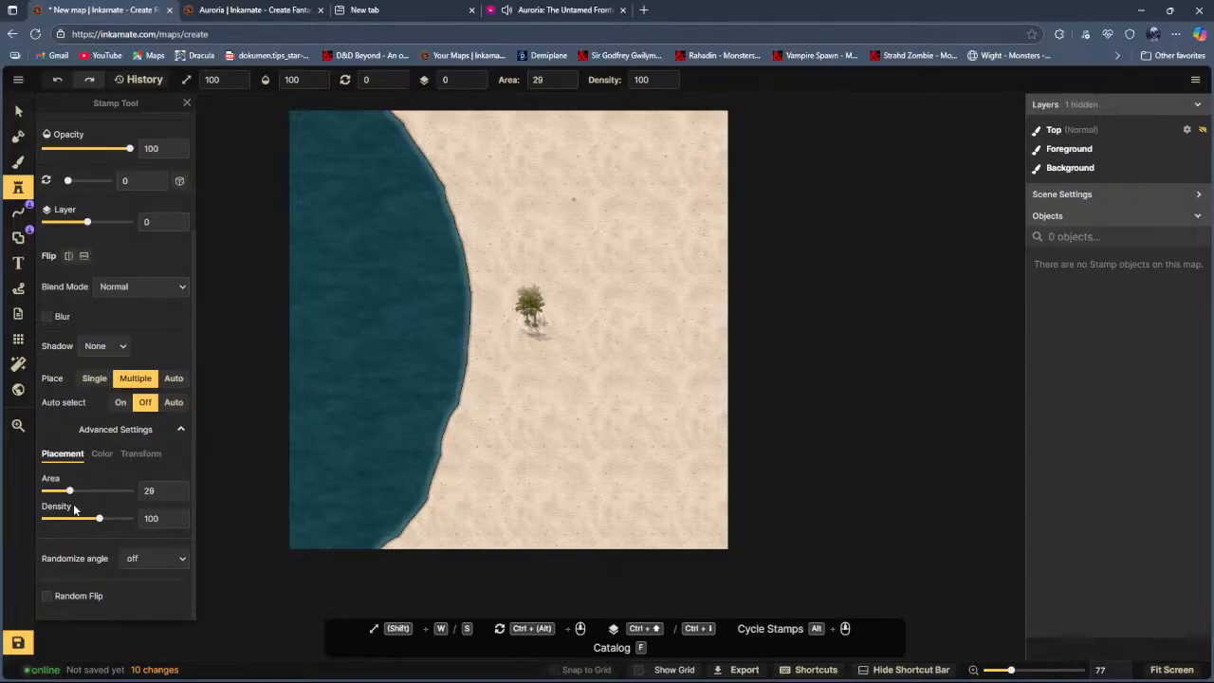
{"action": "left_click_drag", "start_coordinate": [99, 519], "coordinate": [82, 524]}
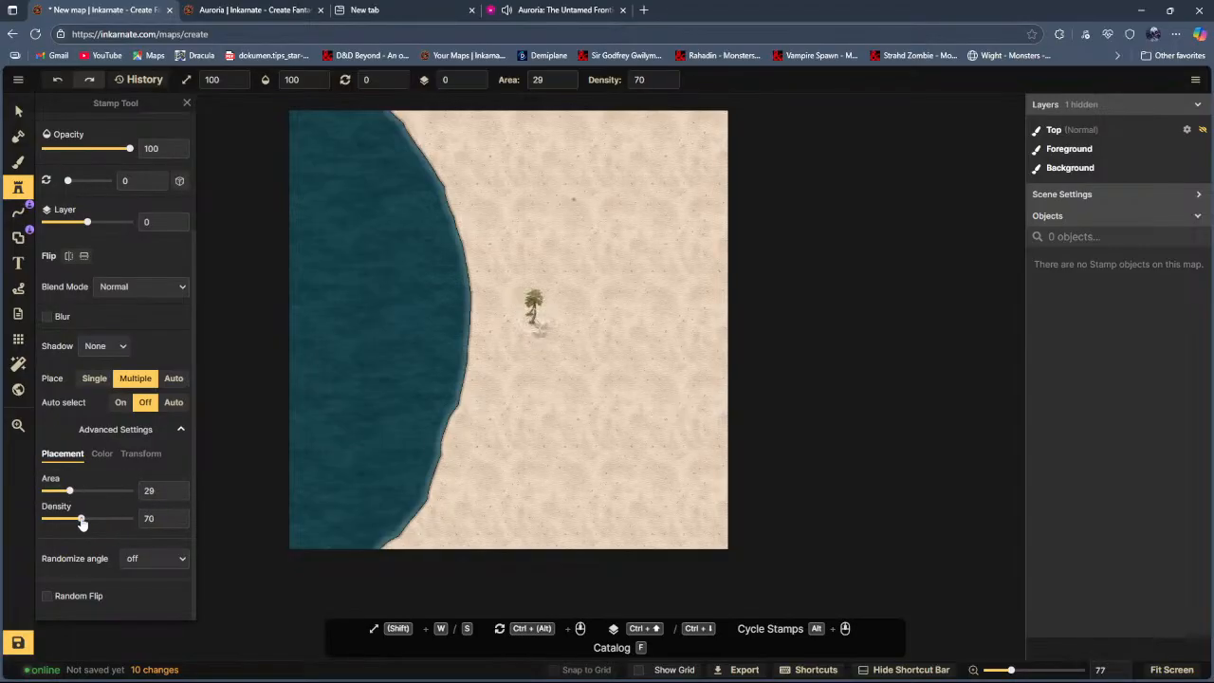
Step: Paint a dense strip of palm trees down the map's eastern edge, widening it at the southeast corner
{"action": "mouse_move", "coordinate": [727, 150]}
{"action": "left_mouse_down"}
{"action": "mouse_move", "coordinate": [706, 125]}
{"action": "mouse_move", "coordinate": [711, 203]}
{"action": "mouse_move", "coordinate": [692, 211]}
{"action": "mouse_move", "coordinate": [727, 164]}
{"action": "mouse_move", "coordinate": [689, 246]}
{"action": "mouse_move", "coordinate": [722, 295]}
{"action": "mouse_move", "coordinate": [711, 505]}
{"action": "mouse_move", "coordinate": [657, 544]}
{"action": "mouse_move", "coordinate": [732, 208]}
{"action": "left_mouse_up"}
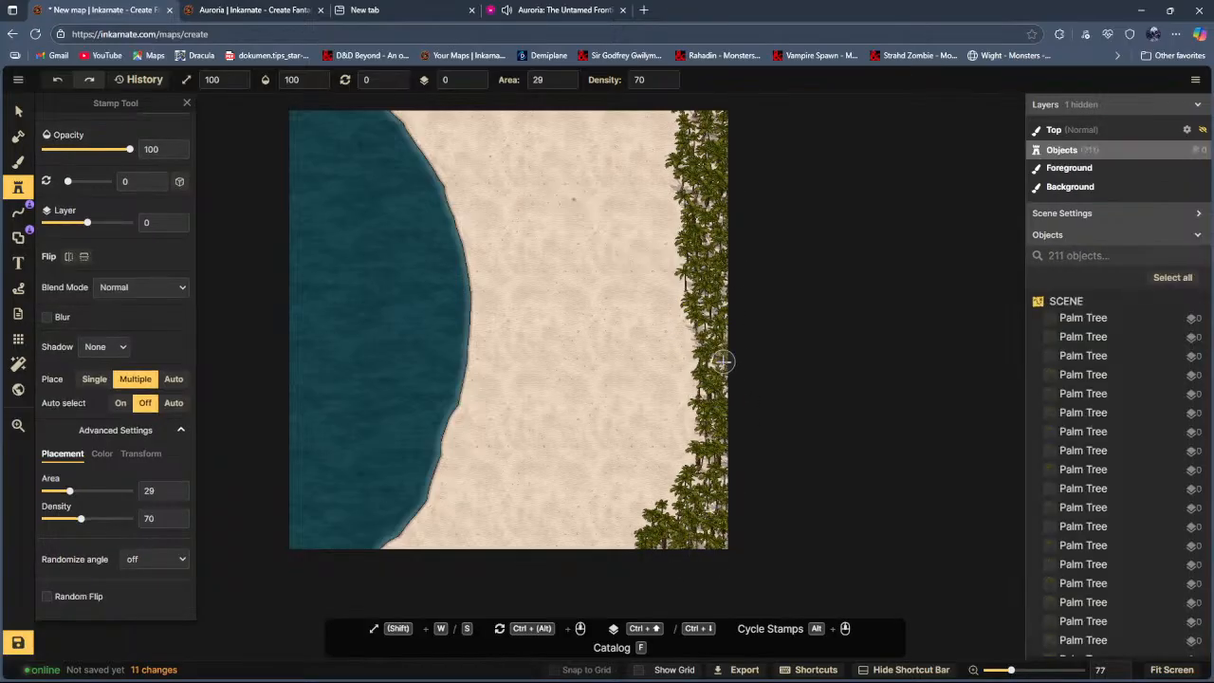
{"action": "scroll", "coordinate": [726, 365], "scroll_direction": "up", "scroll_amount": 3}
{"action": "scroll", "coordinate": [727, 369], "scroll_direction": "down", "scroll_amount": 2}
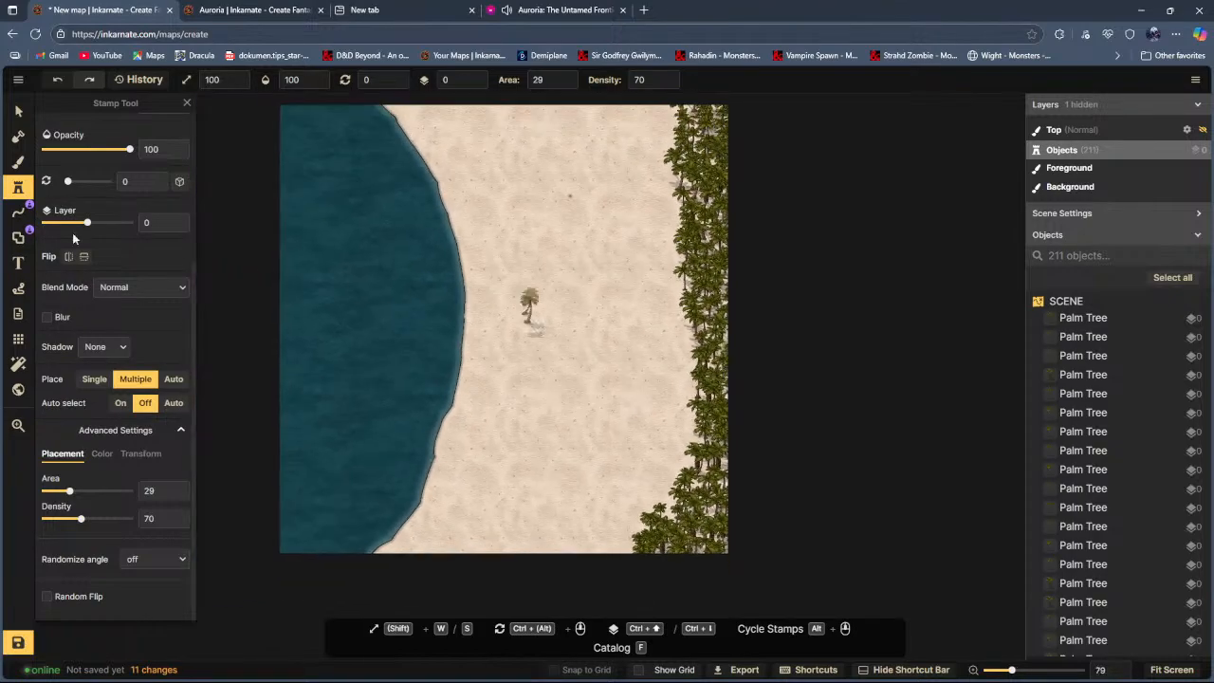
Step: Extend the beach westward along the coast with the Mask tool to straighten the shoreline, and return to the Auroria map for reference
{"action": "left_click", "coordinate": [18, 138]}
{"action": "mouse_move", "coordinate": [456, 272]}
{"action": "left_mouse_down"}
{"action": "mouse_move", "coordinate": [448, 463]}
{"action": "mouse_move", "coordinate": [413, 539]}
{"action": "mouse_move", "coordinate": [434, 275]}
{"action": "mouse_move", "coordinate": [424, 166]}
{"action": "mouse_move", "coordinate": [439, 130]}
{"action": "mouse_move", "coordinate": [414, 109]}
{"action": "mouse_move", "coordinate": [435, 176]}
{"action": "mouse_move", "coordinate": [433, 437]}
{"action": "left_mouse_up"}
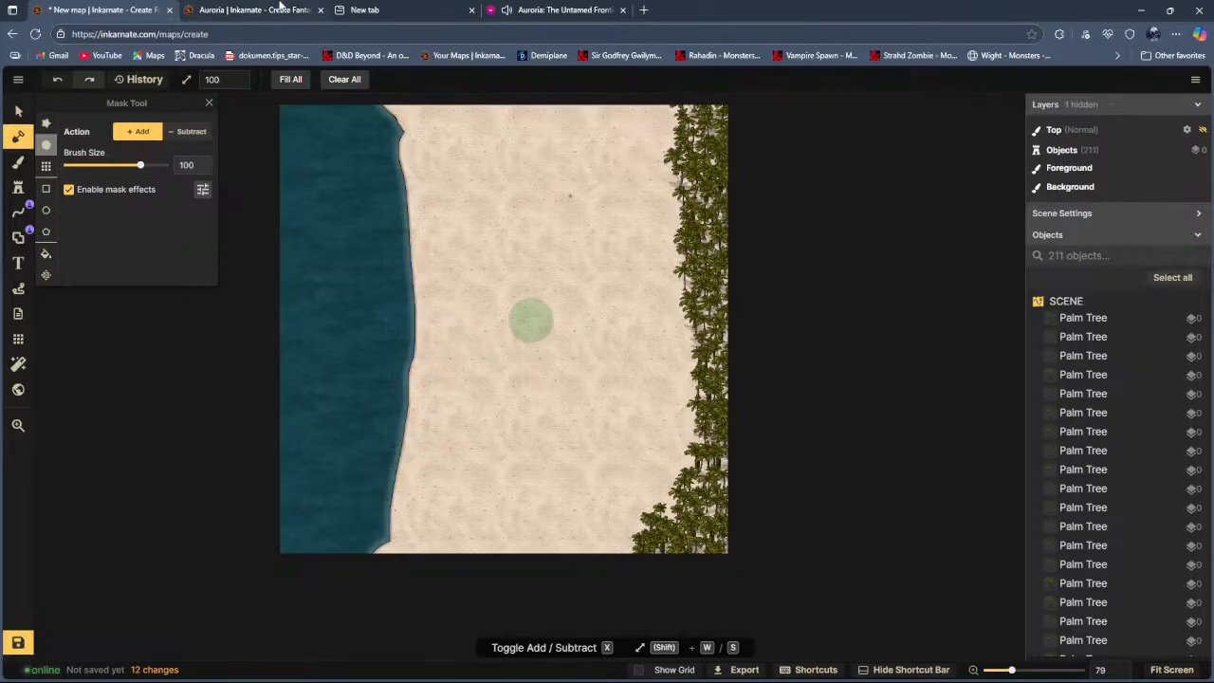
{"action": "left_click", "coordinate": [285, 8]}
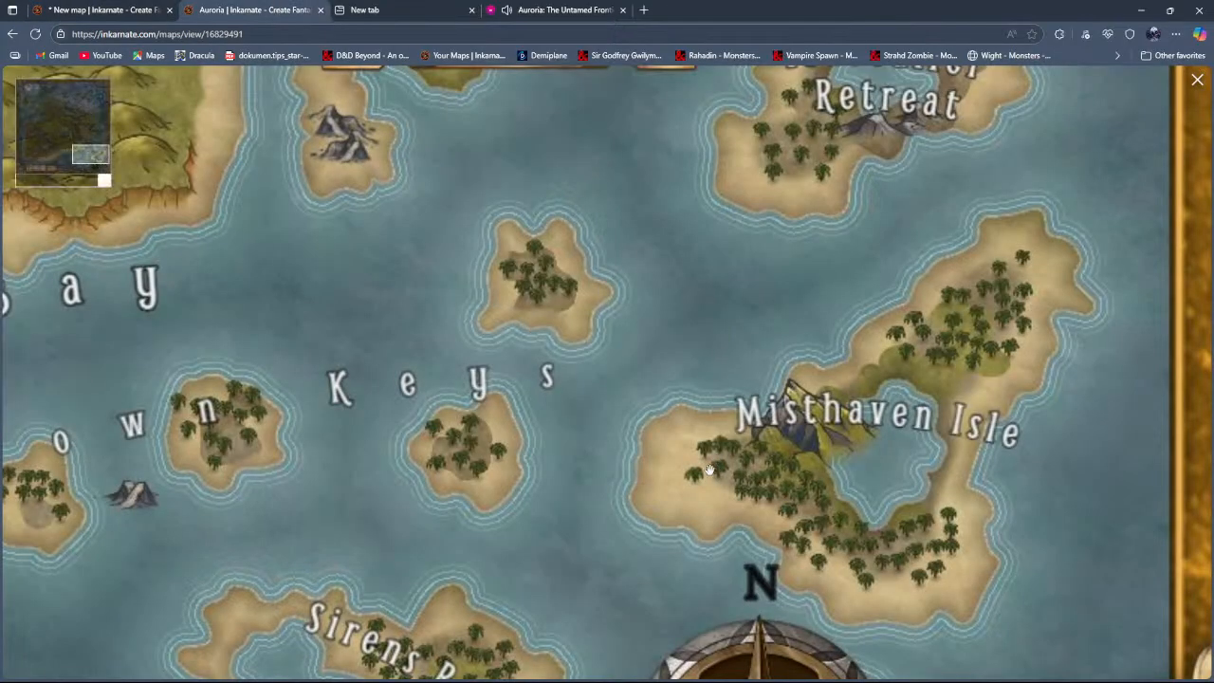
Step: Extend the beach westward at the map's north end with the Mask tool, comparing the coastline with the Auroria map
{"action": "left_click", "coordinate": [109, 9]}
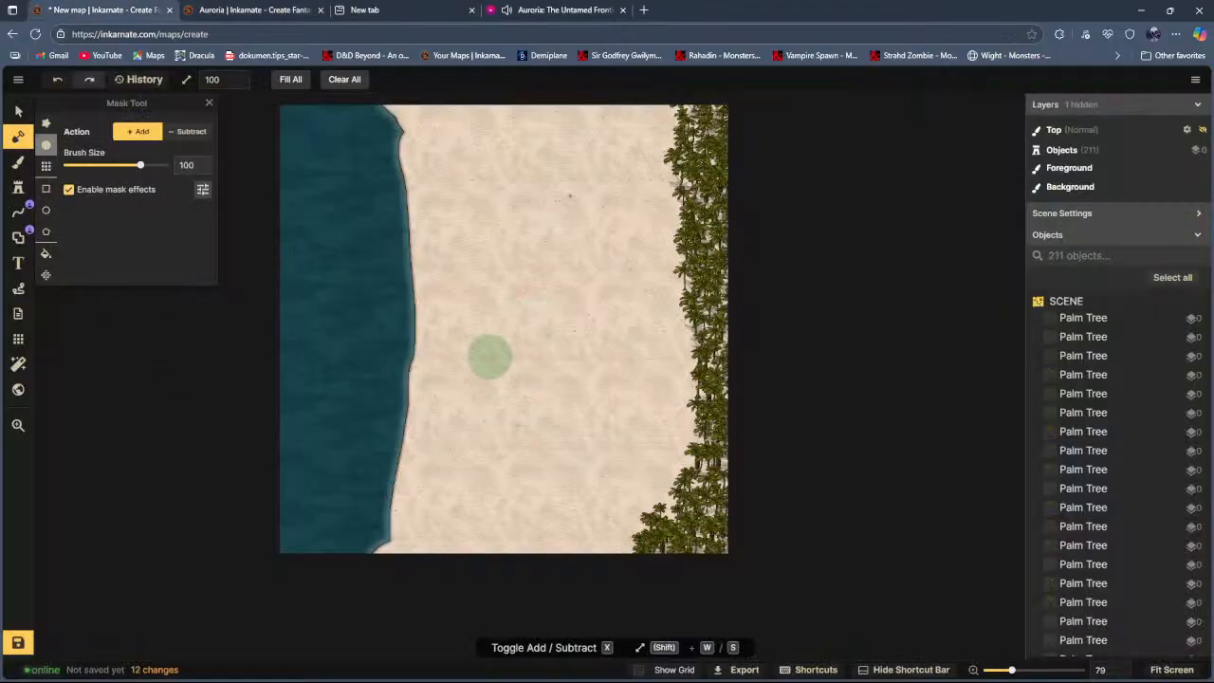
{"action": "mouse_move", "coordinate": [390, 108]}
{"action": "left_mouse_down"}
{"action": "mouse_move", "coordinate": [422, 446]}
{"action": "mouse_move", "coordinate": [401, 555]}
{"action": "mouse_move", "coordinate": [394, 533]}
{"action": "mouse_move", "coordinate": [434, 278]}
{"action": "mouse_move", "coordinate": [366, 108]}
{"action": "left_mouse_up"}
{"action": "left_click", "coordinate": [265, 14]}
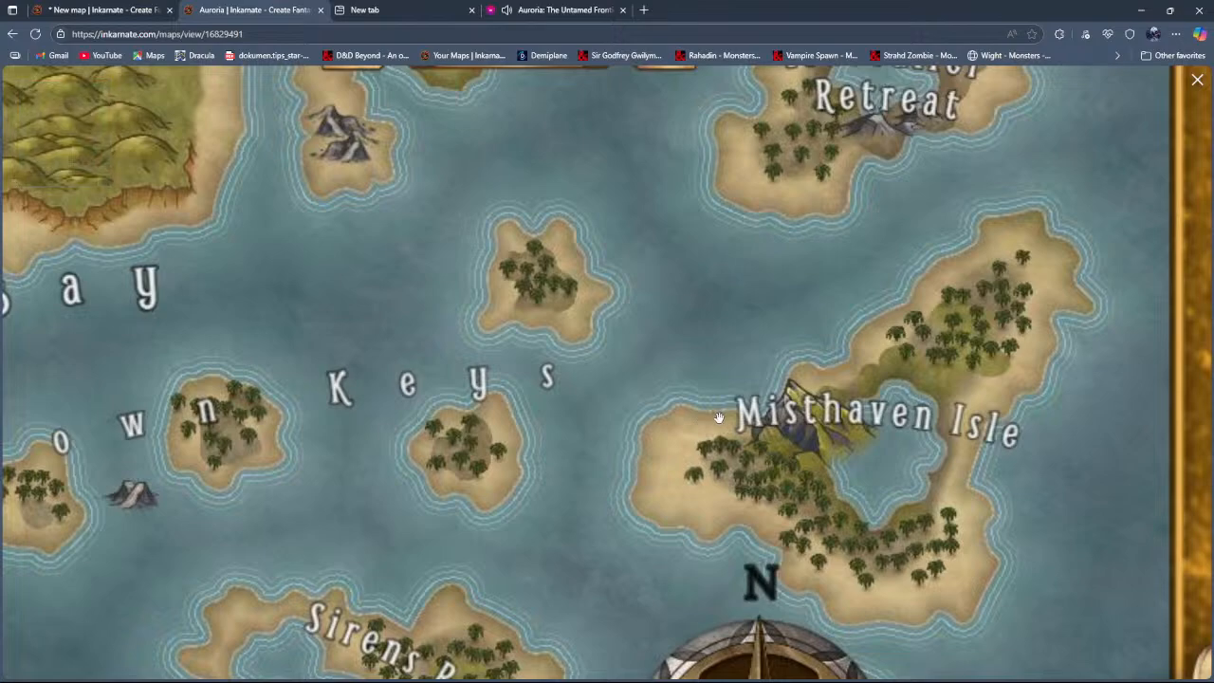
{"action": "left_click", "coordinate": [63, 9]}
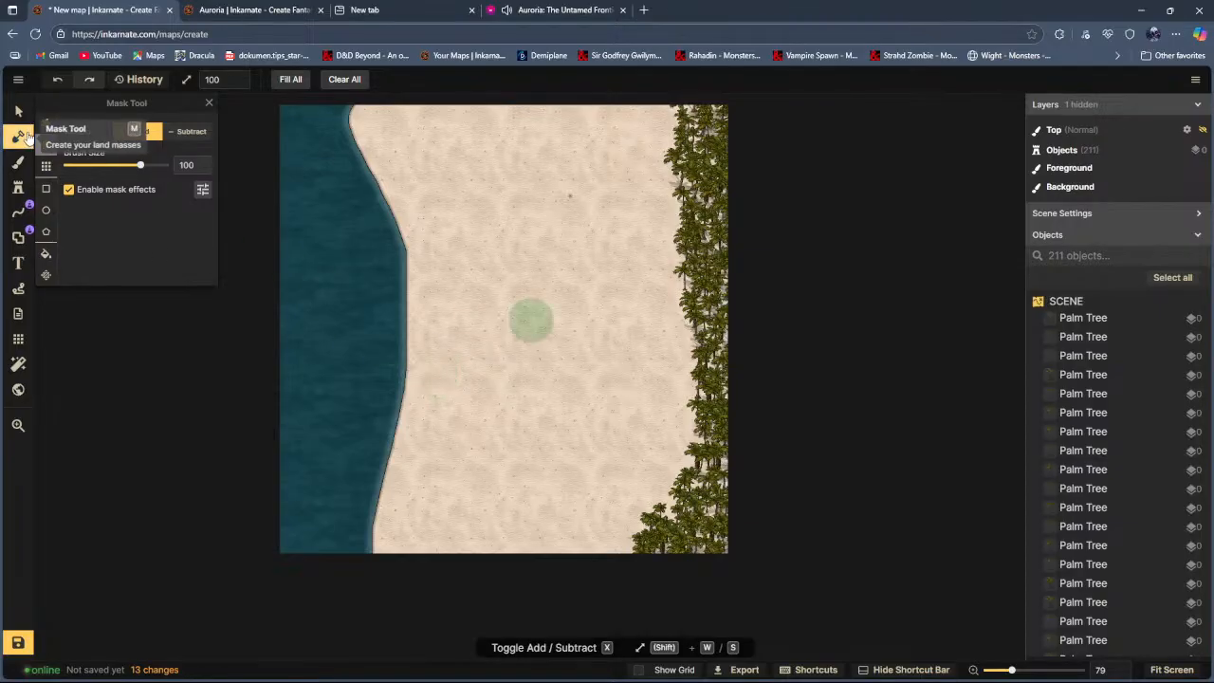
Step: Clear the entire land mask and delete the palm trees along the map's eastern edge
{"action": "left_click", "coordinate": [346, 80]}
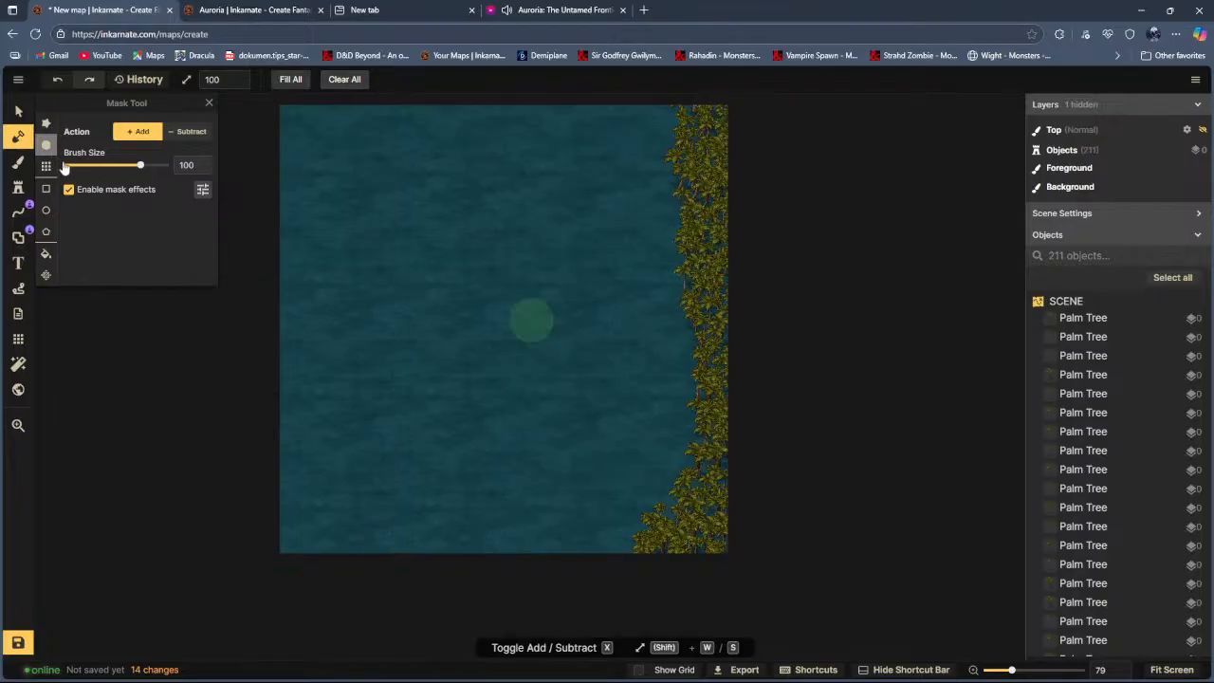
{"action": "left_click", "coordinate": [18, 112]}
{"action": "left_click_drag", "start_coordinate": [617, 101], "coordinate": [882, 607]}
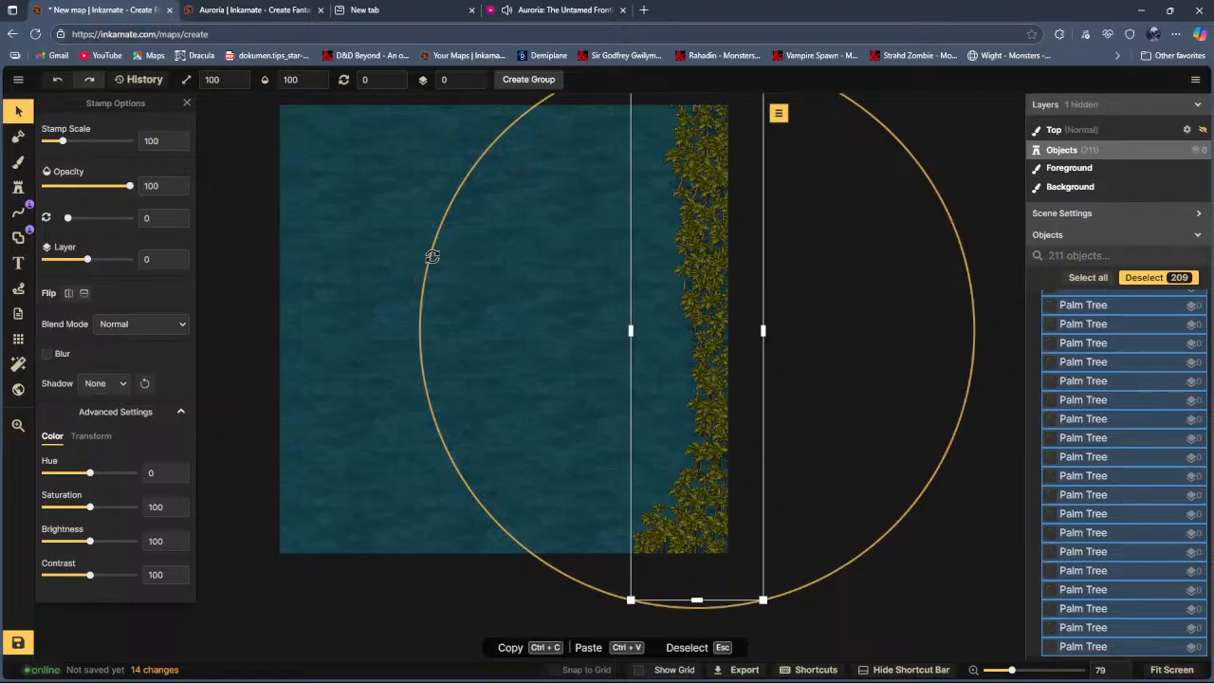
{"action": "key", "text": "Delete"}
Step: Paint land over the map's centre and south with the Mask tool, forming a northern shoreline that rises northwest, using the Auroria map as reference
{"action": "left_click", "coordinate": [18, 136]}
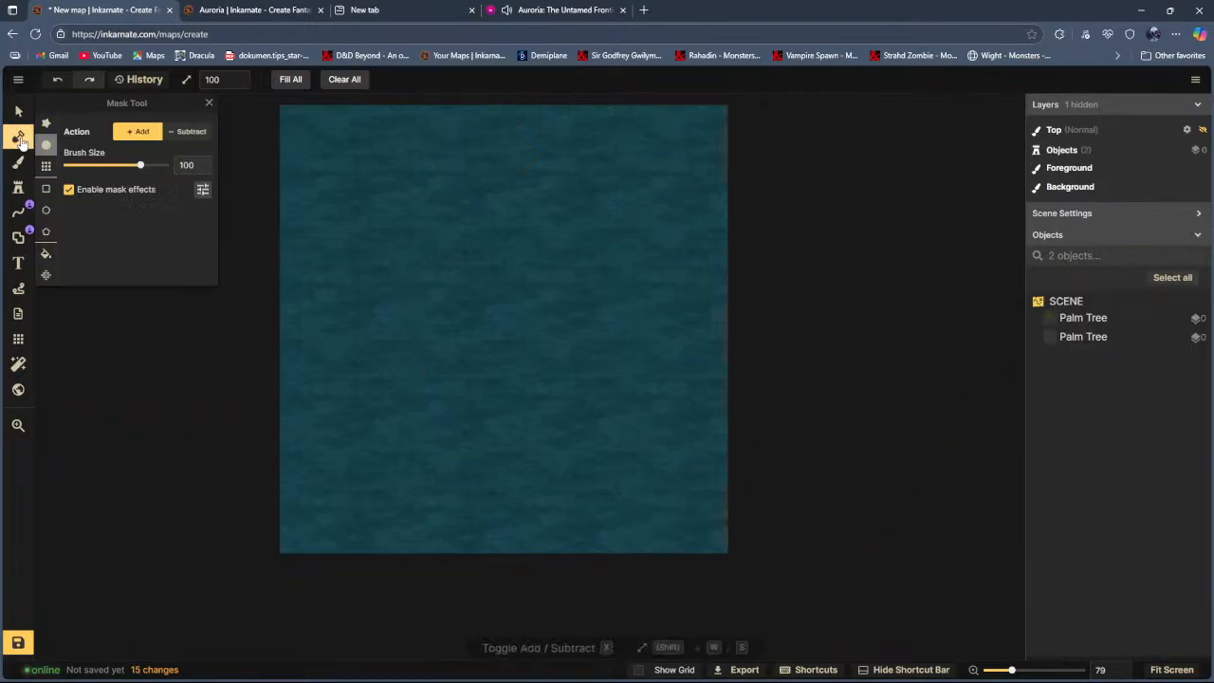
{"action": "mouse_move", "coordinate": [295, 314]}
{"action": "left_mouse_down"}
{"action": "mouse_move", "coordinate": [297, 345]}
{"action": "mouse_move", "coordinate": [414, 352]}
{"action": "mouse_move", "coordinate": [727, 330]}
{"action": "left_mouse_up"}
{"action": "mouse_move", "coordinate": [412, 361]}
{"action": "left_mouse_down"}
{"action": "mouse_move", "coordinate": [298, 343]}
{"action": "mouse_move", "coordinate": [482, 388]}
{"action": "mouse_move", "coordinate": [286, 382]}
{"action": "mouse_move", "coordinate": [367, 386]}
{"action": "mouse_move", "coordinate": [310, 360]}
{"action": "mouse_move", "coordinate": [286, 411]}
{"action": "mouse_move", "coordinate": [904, 383]}
{"action": "mouse_move", "coordinate": [710, 396]}
{"action": "mouse_move", "coordinate": [753, 347]}
{"action": "mouse_move", "coordinate": [224, 444]}
{"action": "mouse_move", "coordinate": [559, 442]}
{"action": "mouse_move", "coordinate": [402, 453]}
{"action": "mouse_move", "coordinate": [568, 471]}
{"action": "mouse_move", "coordinate": [364, 489]}
{"action": "mouse_move", "coordinate": [404, 509]}
{"action": "mouse_move", "coordinate": [523, 498]}
{"action": "mouse_move", "coordinate": [395, 508]}
{"action": "mouse_move", "coordinate": [339, 466]}
{"action": "mouse_move", "coordinate": [437, 476]}
{"action": "mouse_move", "coordinate": [452, 529]}
{"action": "mouse_move", "coordinate": [582, 574]}
{"action": "mouse_move", "coordinate": [770, 527]}
{"action": "mouse_move", "coordinate": [807, 493]}
{"action": "left_mouse_up"}
{"action": "mouse_move", "coordinate": [332, 353]}
{"action": "left_mouse_down"}
{"action": "mouse_move", "coordinate": [267, 227]}
{"action": "mouse_move", "coordinate": [313, 280]}
{"action": "mouse_move", "coordinate": [272, 237]}
{"action": "mouse_move", "coordinate": [466, 360]}
{"action": "mouse_move", "coordinate": [414, 332]}
{"action": "mouse_move", "coordinate": [626, 343]}
{"action": "mouse_move", "coordinate": [738, 298]}
{"action": "mouse_move", "coordinate": [786, 234]}
{"action": "mouse_move", "coordinate": [683, 264]}
{"action": "mouse_move", "coordinate": [597, 333]}
{"action": "mouse_move", "coordinate": [785, 265]}
{"action": "mouse_move", "coordinate": [750, 282]}
{"action": "mouse_move", "coordinate": [748, 232]}
{"action": "mouse_move", "coordinate": [599, 298]}
{"action": "mouse_move", "coordinate": [498, 306]}
{"action": "mouse_move", "coordinate": [407, 293]}
{"action": "mouse_move", "coordinate": [320, 260]}
{"action": "left_mouse_up"}
{"action": "left_click", "coordinate": [252, 10]}
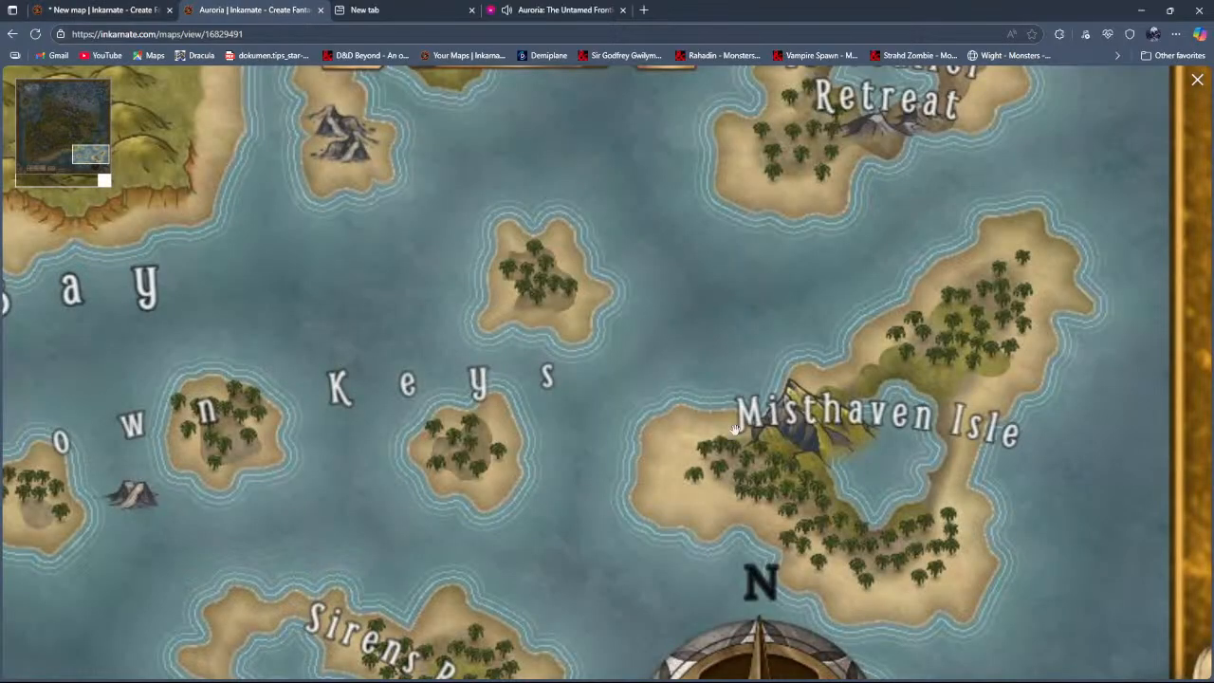
{"action": "left_click", "coordinate": [118, 12]}
{"action": "mouse_move", "coordinate": [369, 249]}
{"action": "left_mouse_down"}
{"action": "mouse_move", "coordinate": [503, 270]}
{"action": "mouse_move", "coordinate": [604, 262]}
{"action": "mouse_move", "coordinate": [741, 217]}
{"action": "mouse_move", "coordinate": [536, 240]}
{"action": "mouse_move", "coordinate": [362, 228]}
{"action": "mouse_move", "coordinate": [248, 160]}
{"action": "left_mouse_up"}
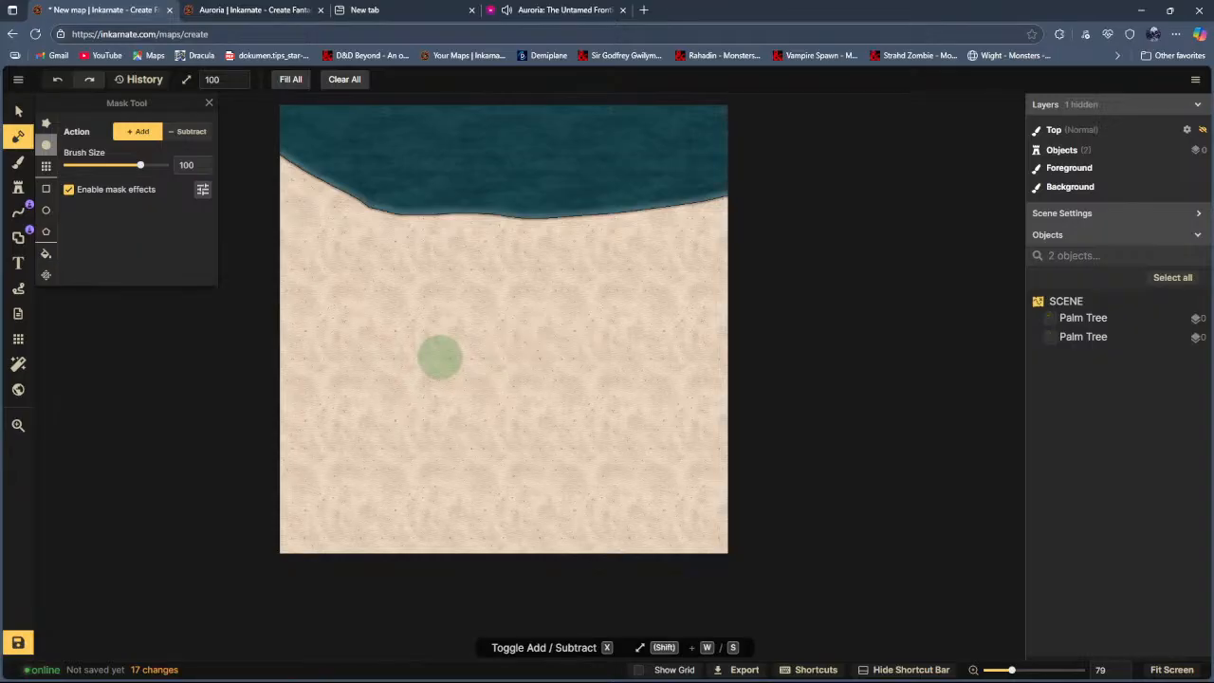
Step: Try a dense strip of palm tree stamps along the map's southern edge, and undo it
{"action": "left_click", "coordinate": [17, 186]}
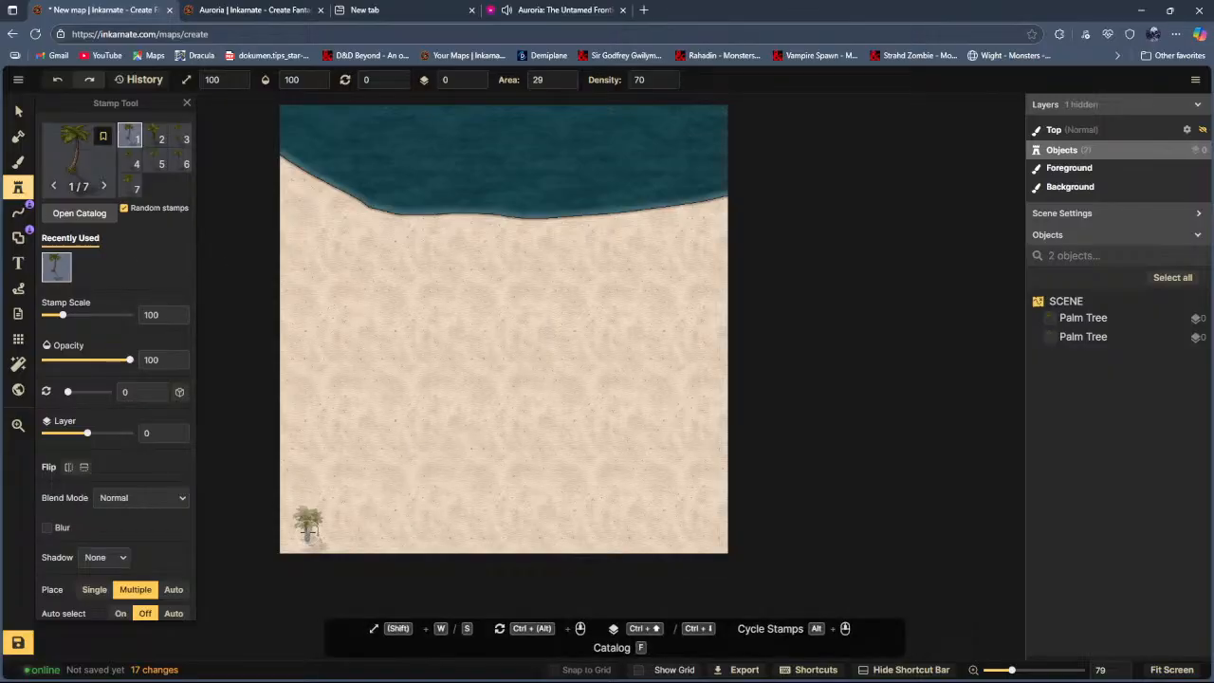
{"action": "mouse_move", "coordinate": [342, 536]}
{"action": "left_mouse_down"}
{"action": "mouse_move", "coordinate": [385, 532]}
{"action": "mouse_move", "coordinate": [379, 551]}
{"action": "mouse_move", "coordinate": [667, 533]}
{"action": "mouse_move", "coordinate": [724, 558]}
{"action": "mouse_move", "coordinate": [692, 565]}
{"action": "left_mouse_up"}
{"action": "left_click_drag", "start_coordinate": [513, 566], "coordinate": [288, 583]}
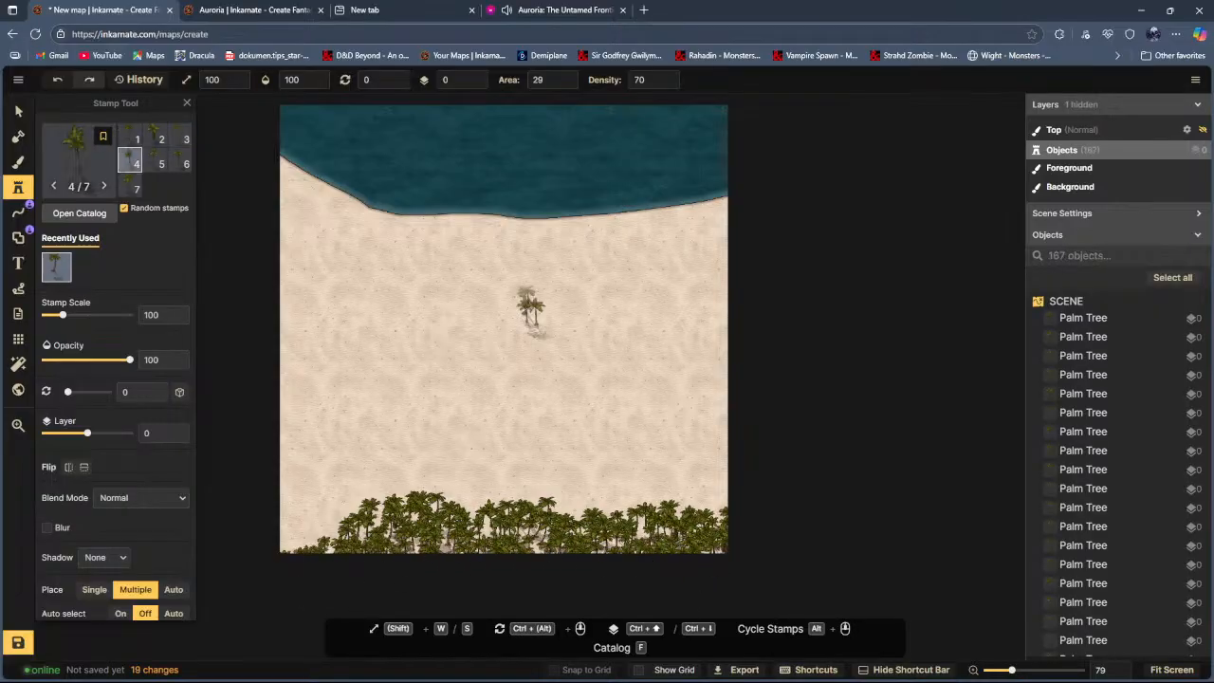
{"action": "left_click", "coordinate": [57, 79]}
{"action": "left_click", "coordinate": [57, 80]}
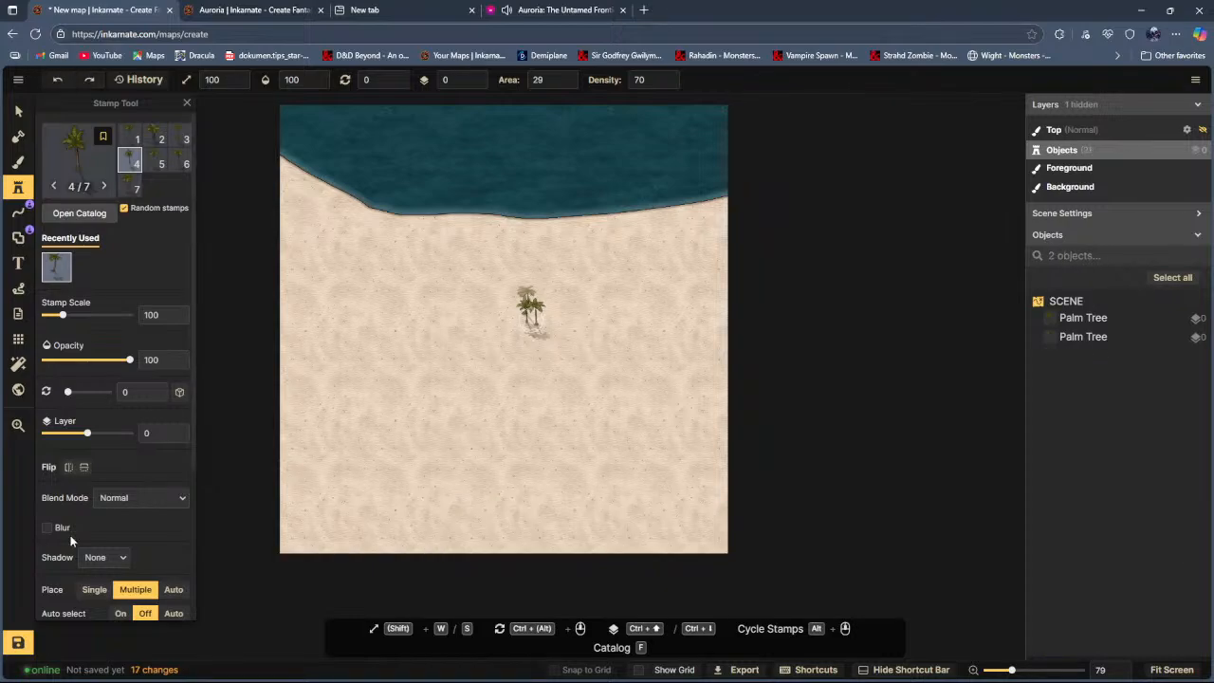
Step: Set the palm stamp density to 49 and paint a sparser palm forest along the southern edge, bulging northward at the centre
{"action": "scroll", "coordinate": [93, 588], "scroll_direction": "down", "scroll_amount": 3}
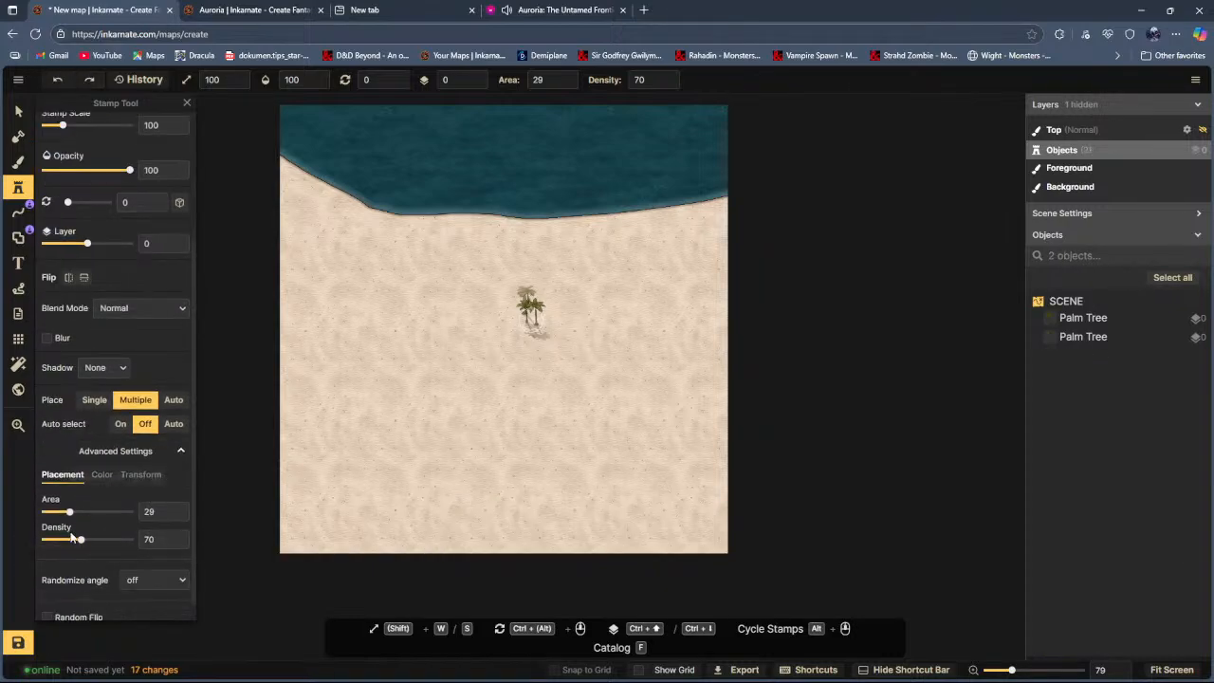
{"action": "left_click_drag", "start_coordinate": [80, 540], "coordinate": [69, 542]}
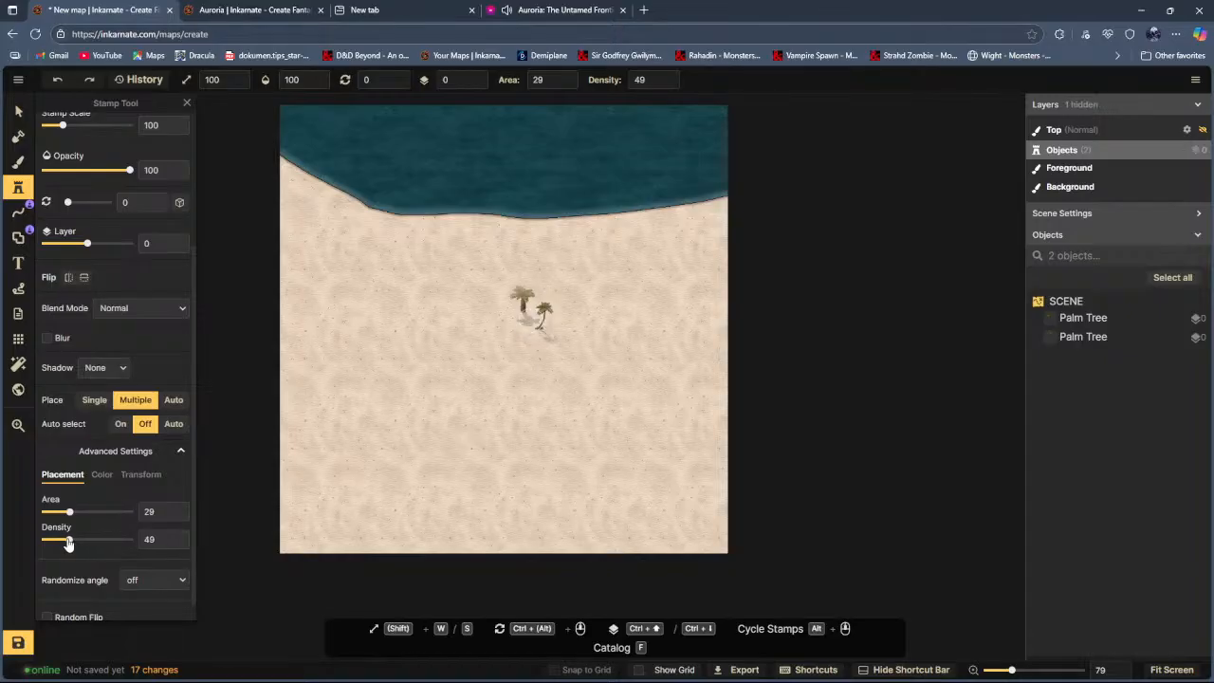
{"action": "mouse_move", "coordinate": [595, 517]}
{"action": "left_mouse_down"}
{"action": "mouse_move", "coordinate": [479, 504]}
{"action": "mouse_move", "coordinate": [475, 562]}
{"action": "mouse_move", "coordinate": [562, 542]}
{"action": "mouse_move", "coordinate": [472, 514]}
{"action": "mouse_move", "coordinate": [421, 546]}
{"action": "mouse_move", "coordinate": [339, 553]}
{"action": "mouse_move", "coordinate": [673, 543]}
{"action": "mouse_move", "coordinate": [697, 556]}
{"action": "mouse_move", "coordinate": [337, 556]}
{"action": "mouse_move", "coordinate": [271, 544]}
{"action": "mouse_move", "coordinate": [745, 563]}
{"action": "mouse_move", "coordinate": [317, 549]}
{"action": "mouse_move", "coordinate": [256, 578]}
{"action": "left_mouse_up"}
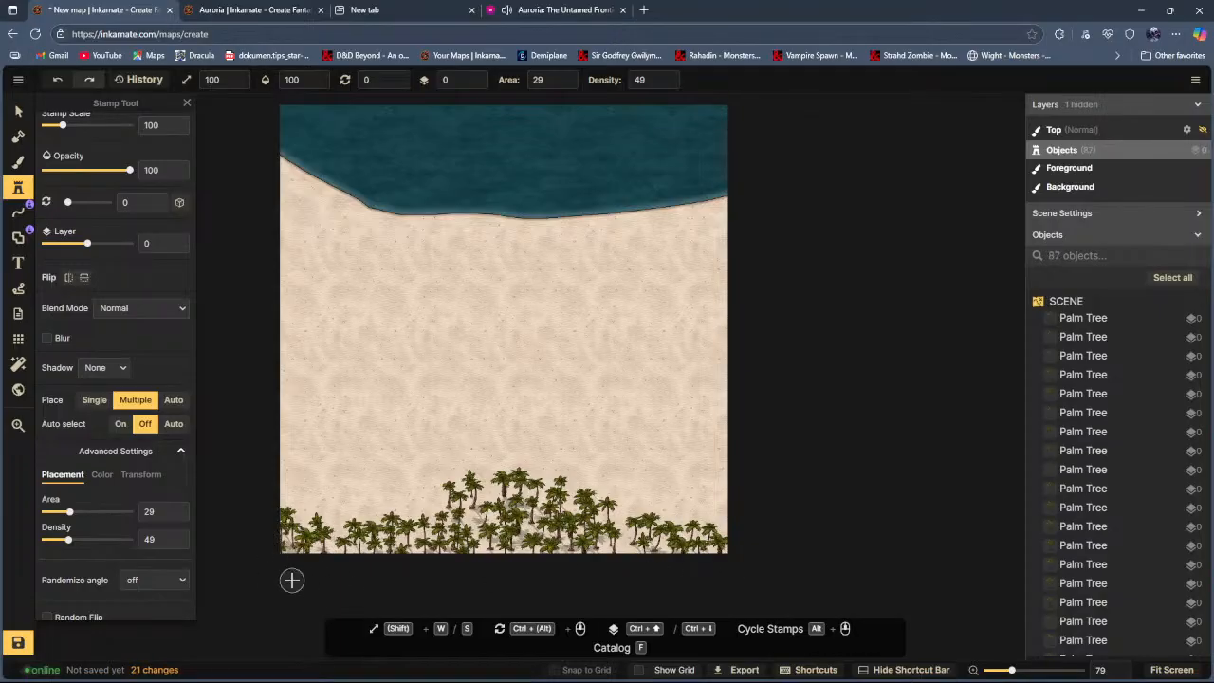
{"action": "mouse_move", "coordinate": [429, 548]}
{"action": "left_mouse_down"}
{"action": "mouse_move", "coordinate": [650, 556]}
{"action": "mouse_move", "coordinate": [618, 569]}
{"action": "mouse_move", "coordinate": [304, 580]}
{"action": "left_mouse_up"}
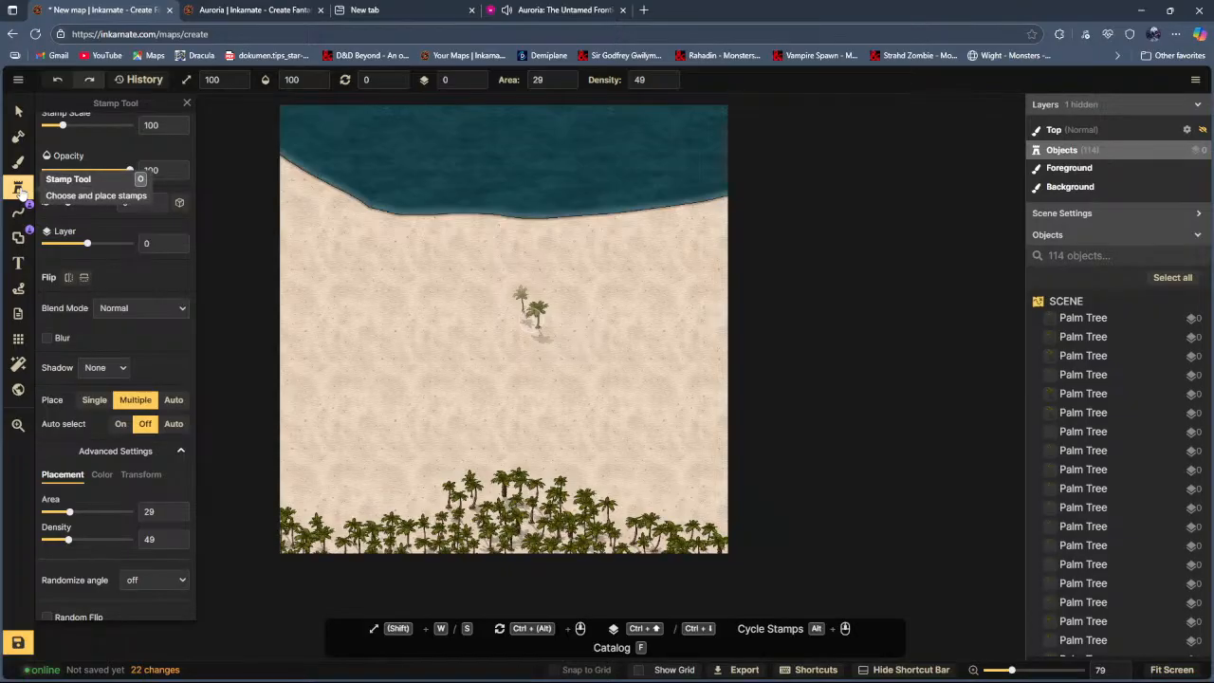
Step: Carve a winding river from the northeast coast through the palms to the southern edge, using the Mask tool's Subtract action at brush size 11
{"action": "left_click", "coordinate": [16, 137]}
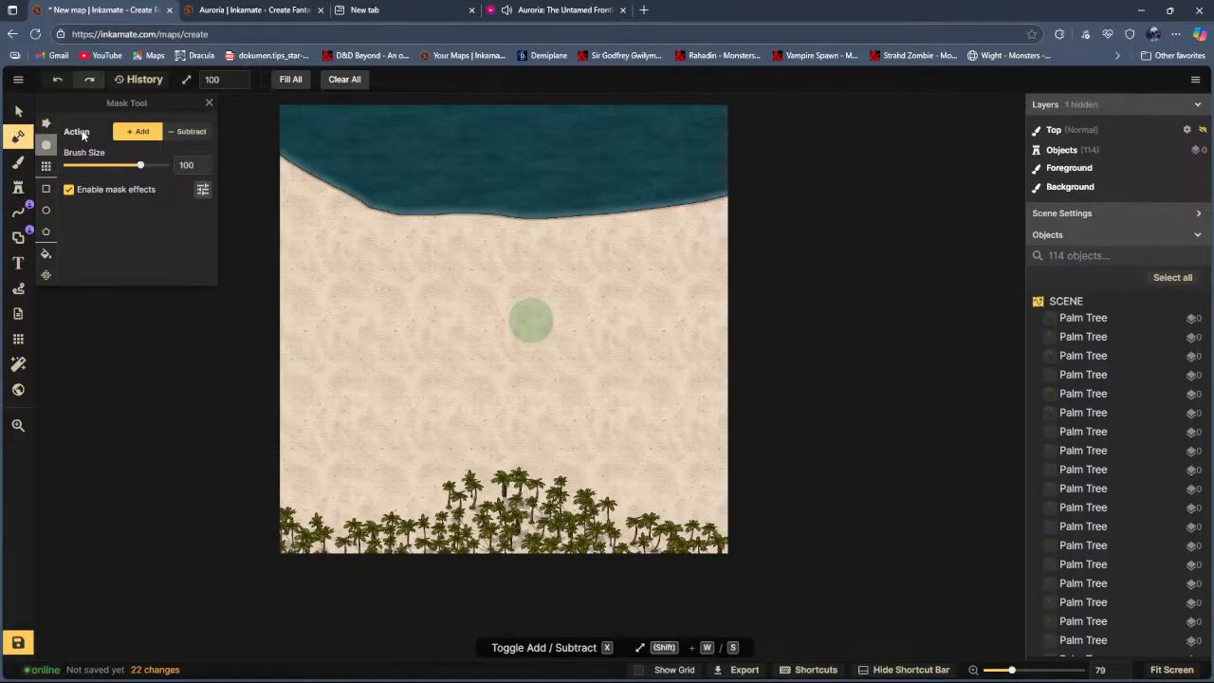
{"action": "left_click", "coordinate": [191, 132]}
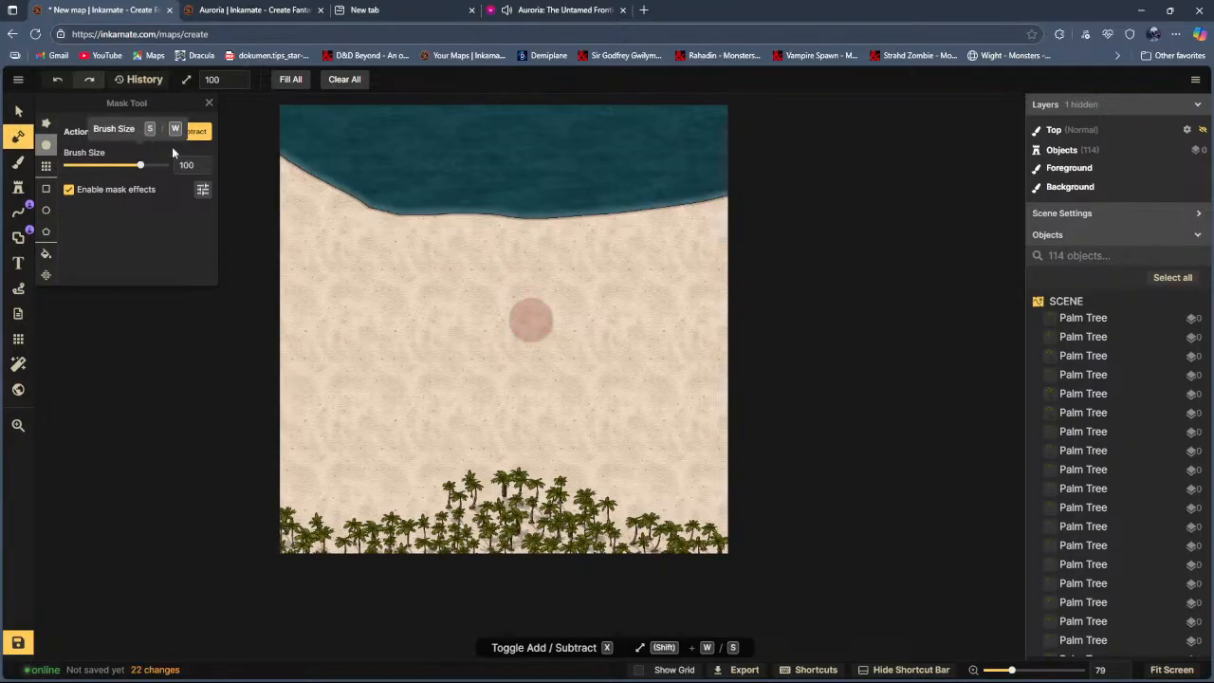
{"action": "left_click", "coordinate": [91, 166]}
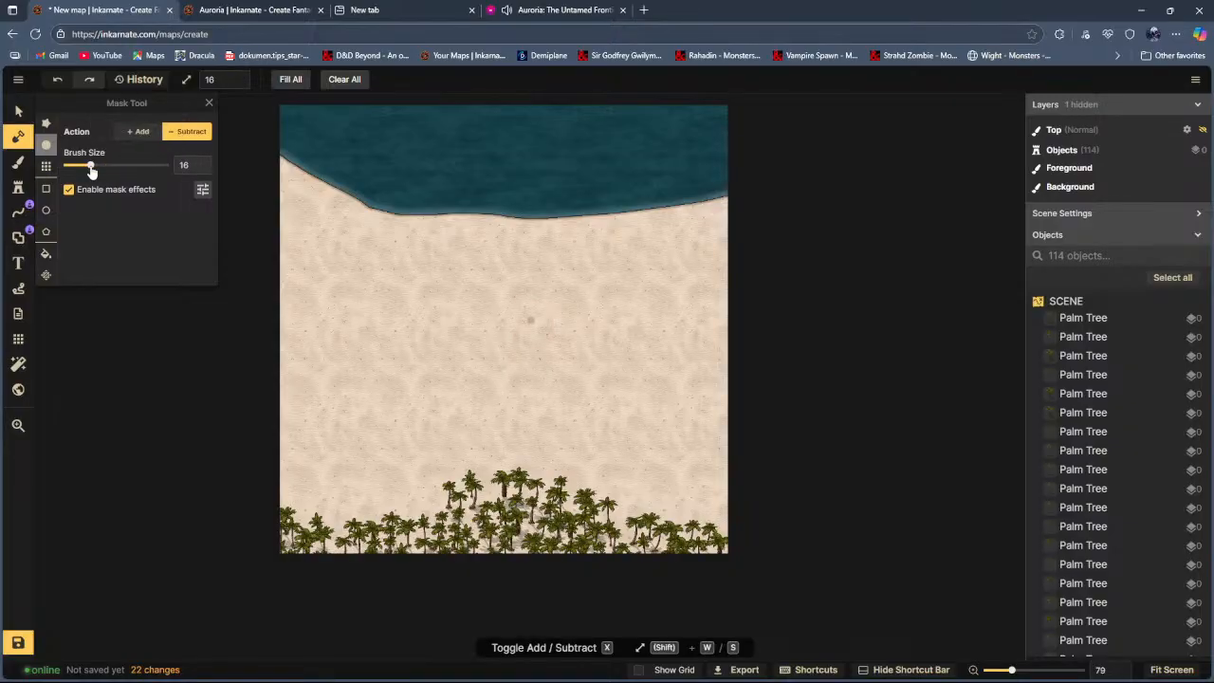
{"action": "left_click_drag", "start_coordinate": [88, 168], "coordinate": [84, 168]}
{"action": "mouse_move", "coordinate": [681, 198]}
{"action": "left_mouse_down"}
{"action": "mouse_move", "coordinate": [667, 281]}
{"action": "mouse_move", "coordinate": [614, 323]}
{"action": "mouse_move", "coordinate": [511, 563]}
{"action": "left_mouse_up"}
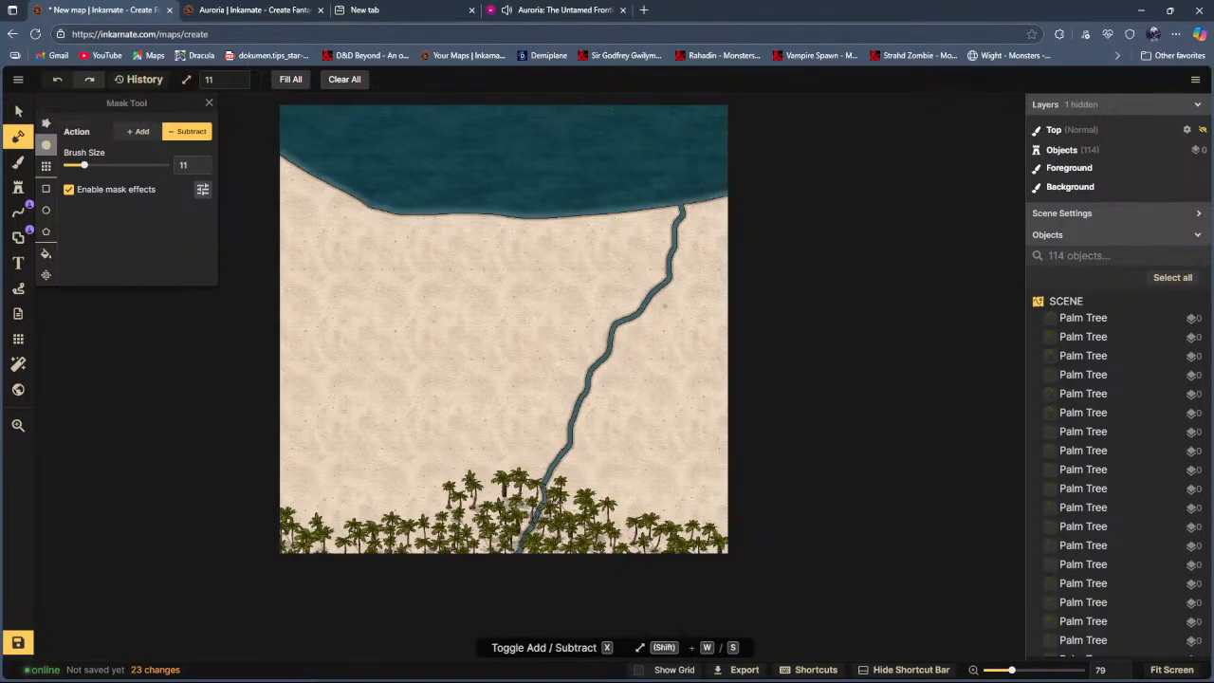
Step: Carve a second river branch north to the coast from the river's middle, and widen the shared channel below the fork
{"action": "mouse_move", "coordinate": [584, 380]}
{"action": "left_mouse_down"}
{"action": "mouse_move", "coordinate": [603, 313]}
{"action": "mouse_move", "coordinate": [597, 216]}
{"action": "left_mouse_up"}
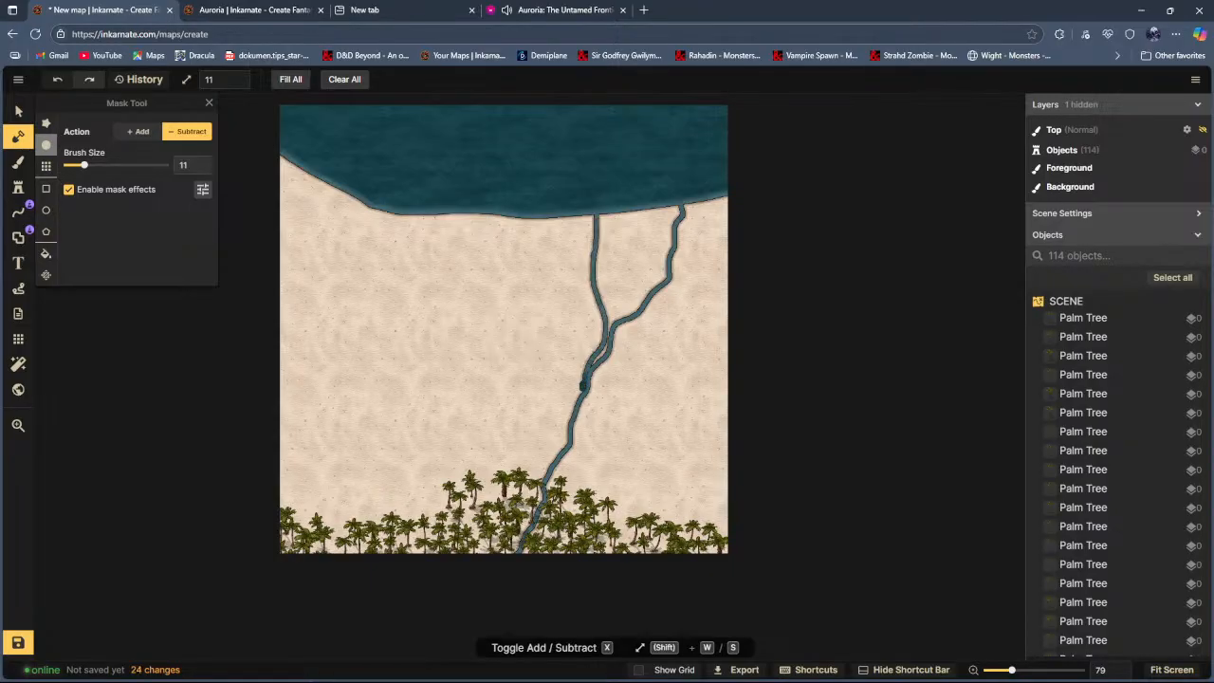
{"action": "left_click", "coordinate": [583, 384]}
{"action": "left_click", "coordinate": [600, 351]}
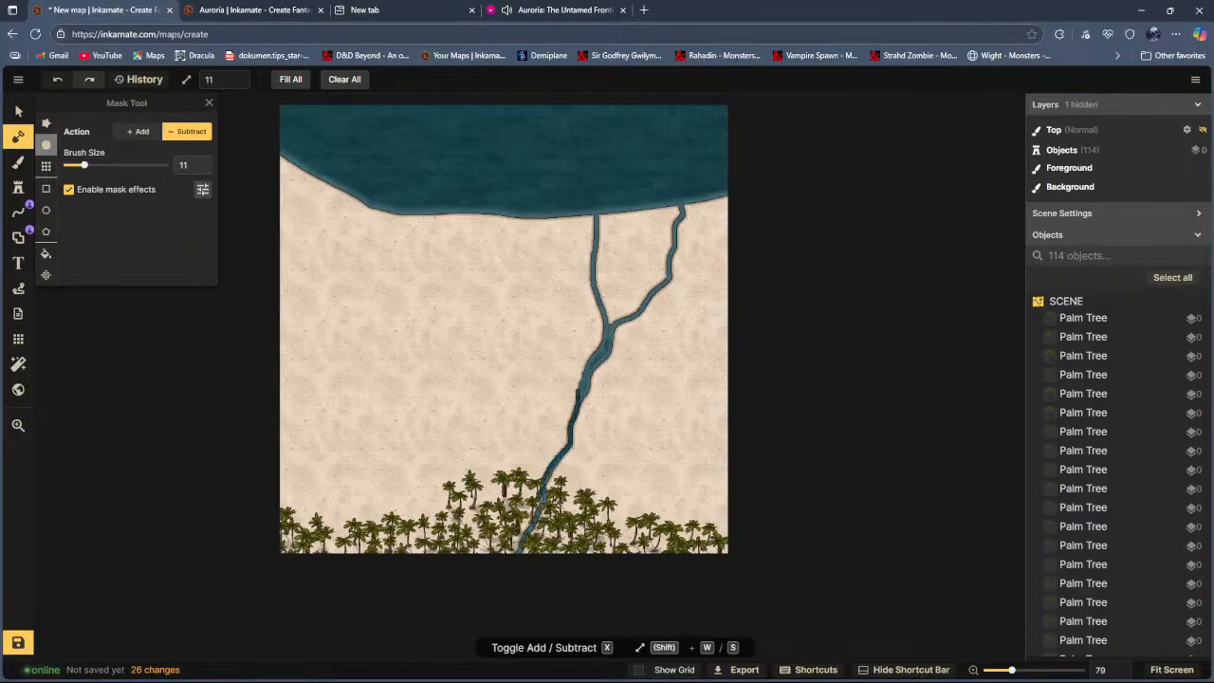
{"action": "left_click_drag", "start_coordinate": [535, 513], "coordinate": [533, 520]}
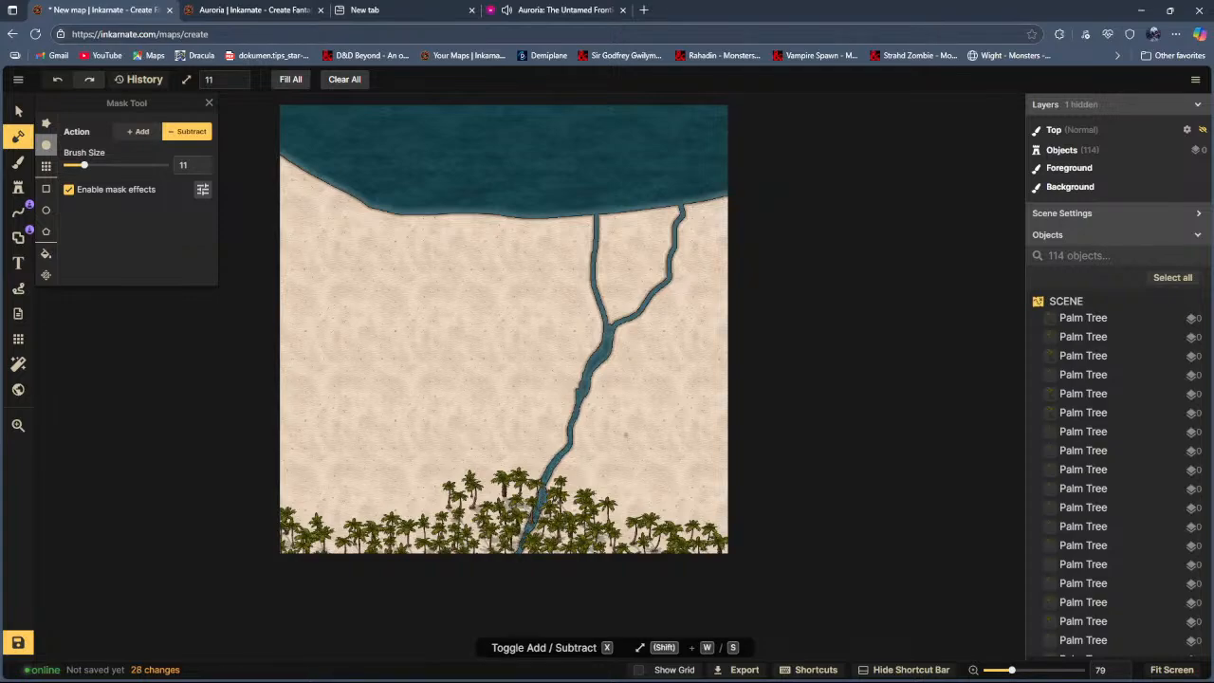
Step: Carve wider mouths where both river branches meet the sea, using the Mask tool's Subtract action at brush size 44
{"action": "scroll", "coordinate": [643, 410], "scroll_direction": "up", "scroll_amount": 5}
{"action": "scroll", "coordinate": [643, 409], "scroll_direction": "down", "scroll_amount": 4}
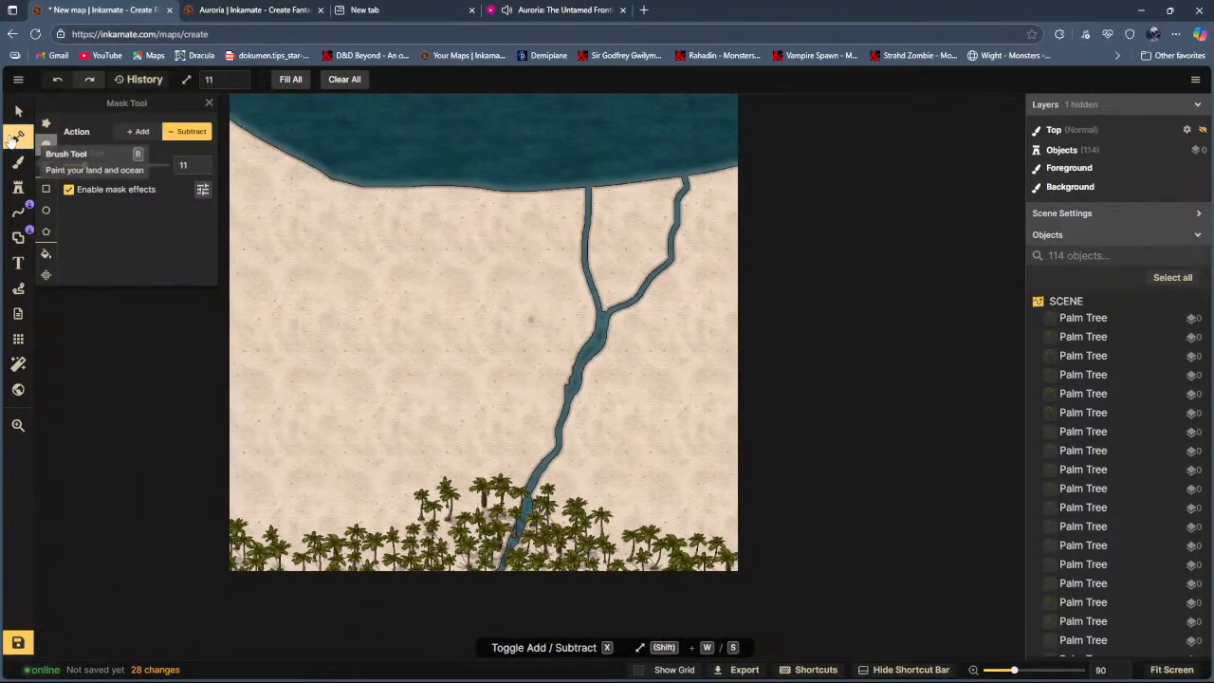
{"action": "left_click", "coordinate": [18, 138]}
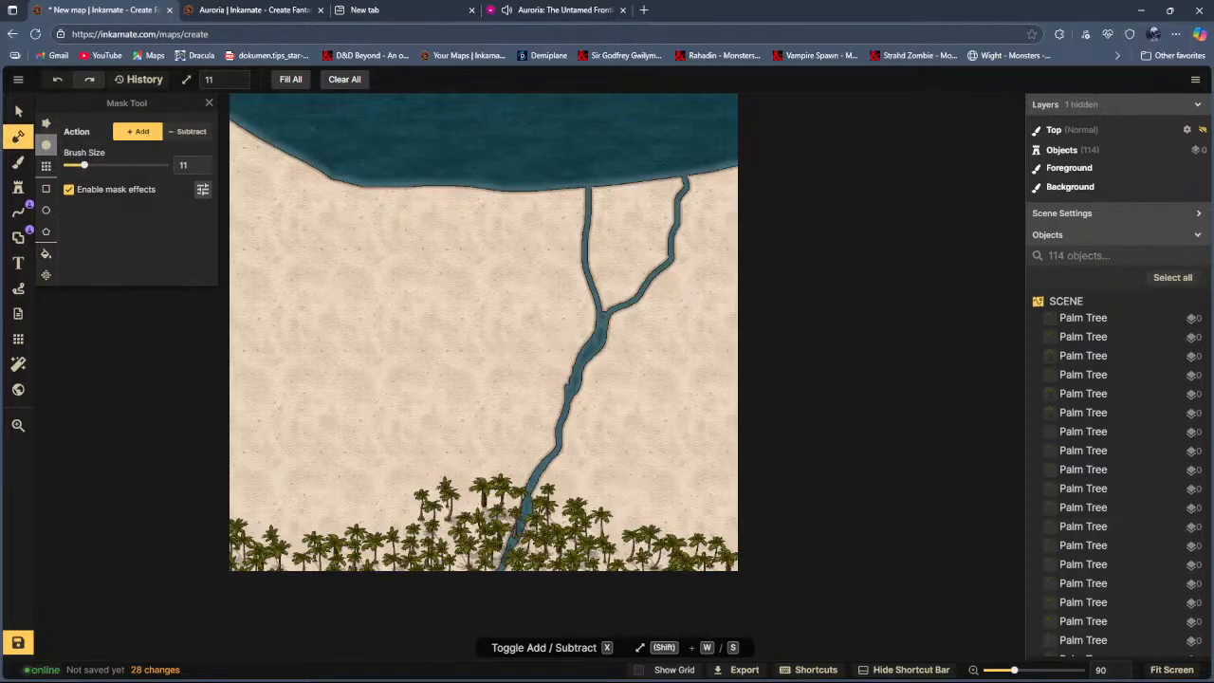
{"action": "left_click_drag", "start_coordinate": [83, 165], "coordinate": [114, 165]}
{"action": "left_click", "coordinate": [599, 185]}
{"action": "left_click", "coordinate": [188, 133]}
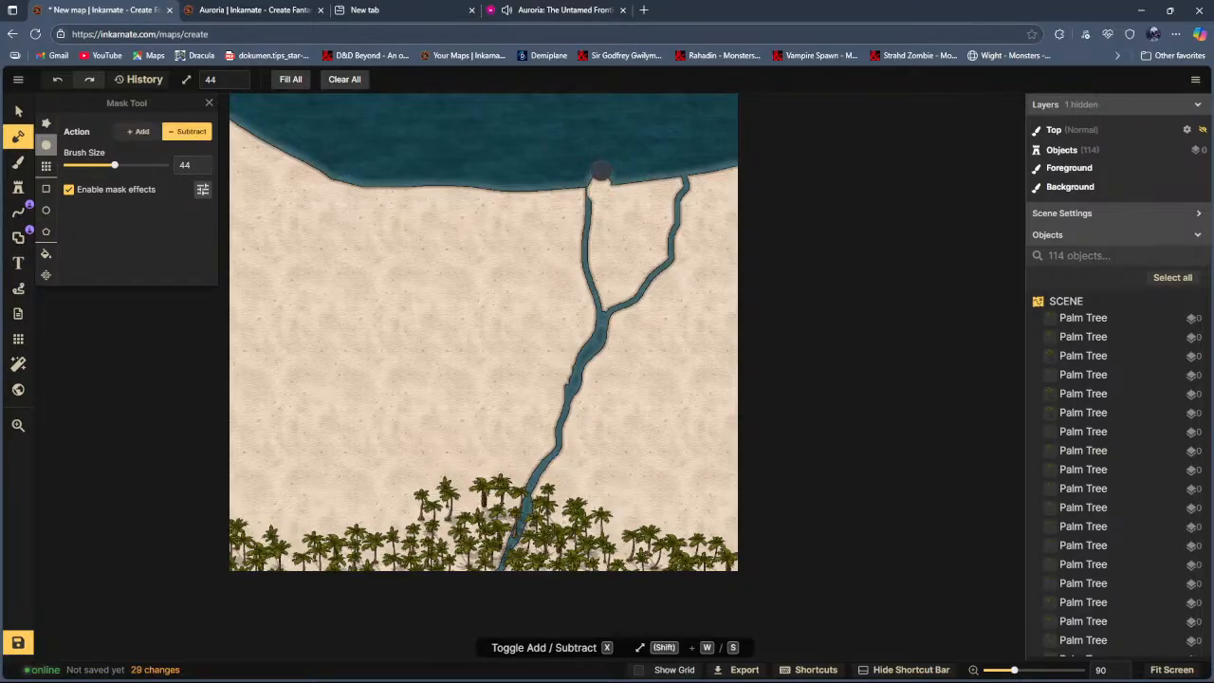
{"action": "mouse_move", "coordinate": [597, 195]}
{"action": "left_mouse_down"}
{"action": "mouse_move", "coordinate": [675, 189]}
{"action": "mouse_move", "coordinate": [593, 210]}
{"action": "mouse_move", "coordinate": [569, 186]}
{"action": "mouse_move", "coordinate": [590, 207]}
{"action": "left_mouse_up"}
{"action": "left_click", "coordinate": [596, 214]}
{"action": "mouse_move", "coordinate": [676, 189]}
{"action": "left_mouse_down"}
{"action": "mouse_move", "coordinate": [717, 171]}
{"action": "mouse_move", "coordinate": [660, 191]}
{"action": "left_mouse_up"}
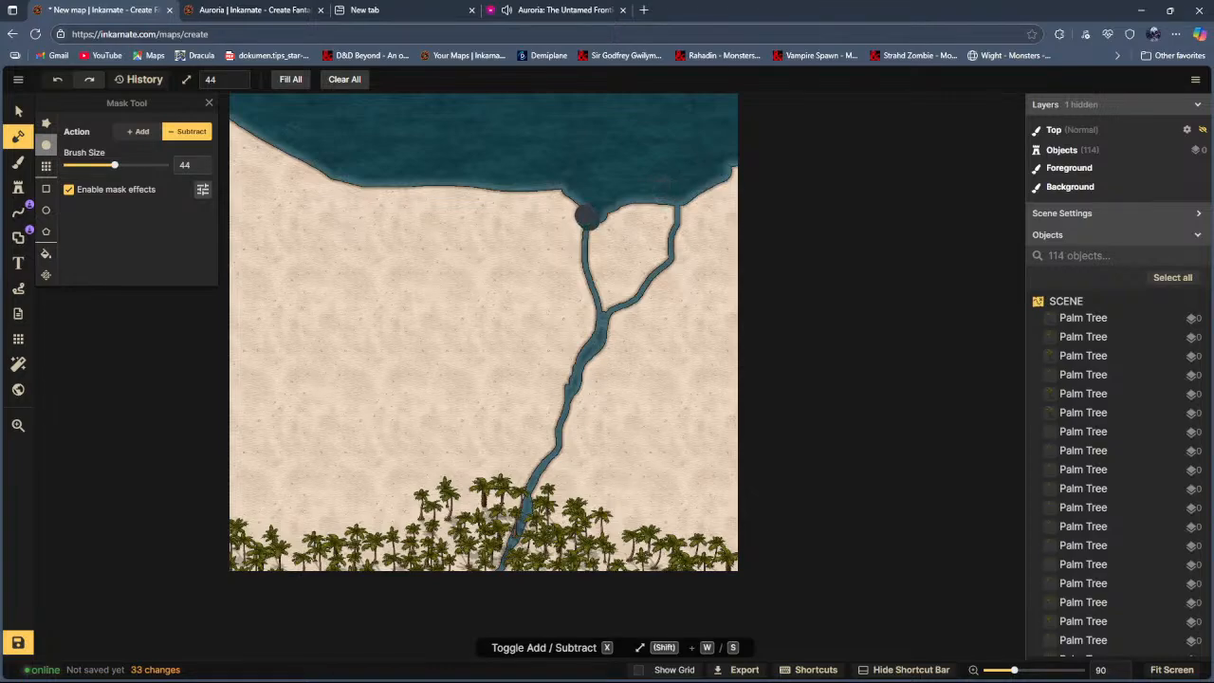
{"action": "mouse_move", "coordinate": [585, 214]}
{"action": "left_mouse_down"}
{"action": "mouse_move", "coordinate": [597, 225]}
{"action": "mouse_move", "coordinate": [578, 227]}
{"action": "left_mouse_up"}
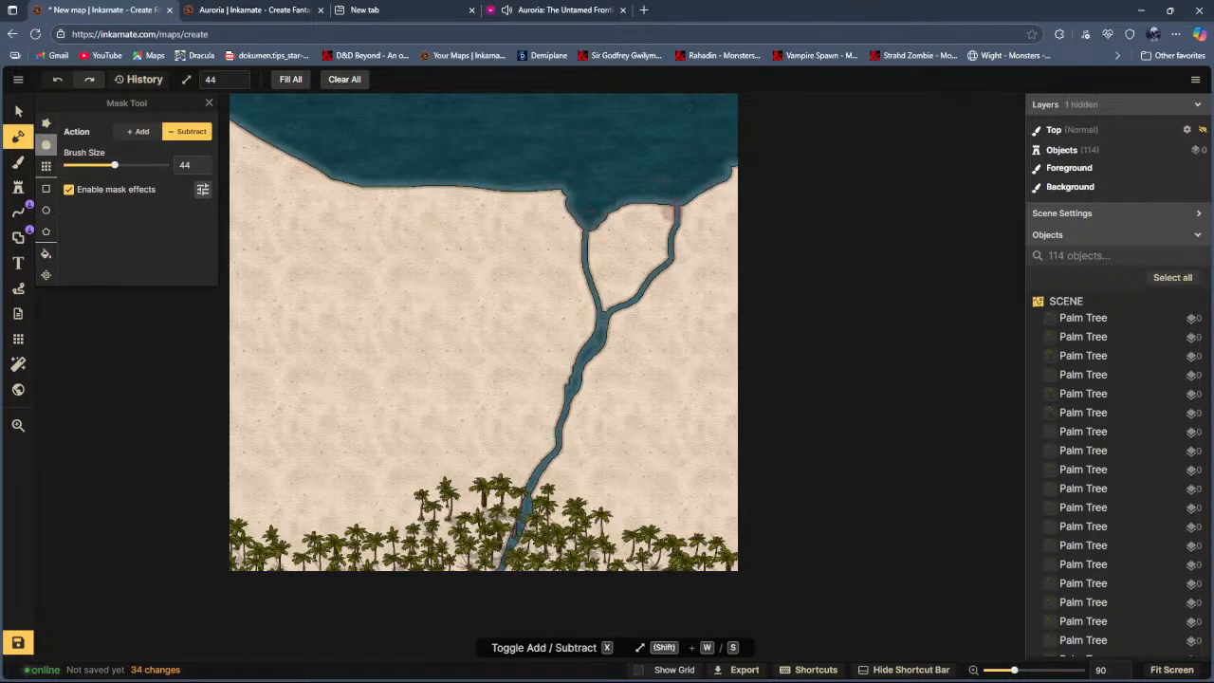
Step: Deepen the eastern river mouth and trim the shoreline west of the western mouth and between the two branches
{"action": "left_click", "coordinate": [675, 207]}
{"action": "left_click", "coordinate": [675, 205]}
{"action": "left_click_drag", "start_coordinate": [671, 207], "coordinate": [706, 195]}
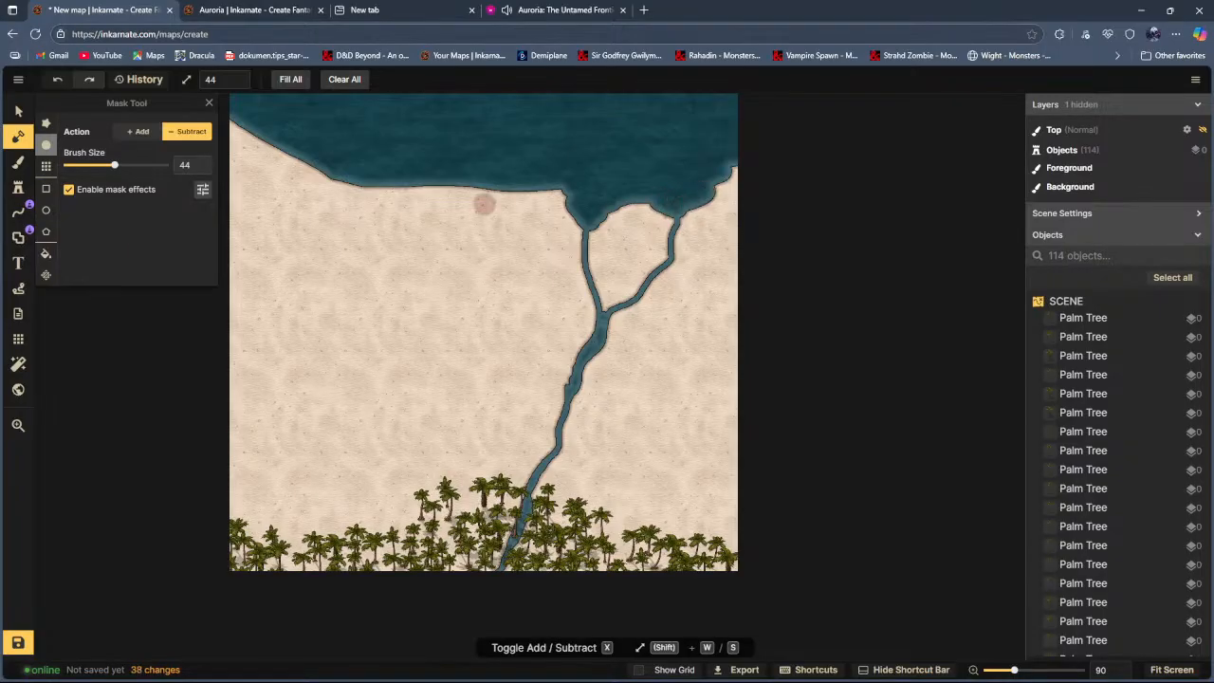
{"action": "left_click_drag", "start_coordinate": [582, 196], "coordinate": [537, 189]}
{"action": "left_click_drag", "start_coordinate": [620, 194], "coordinate": [657, 206]}
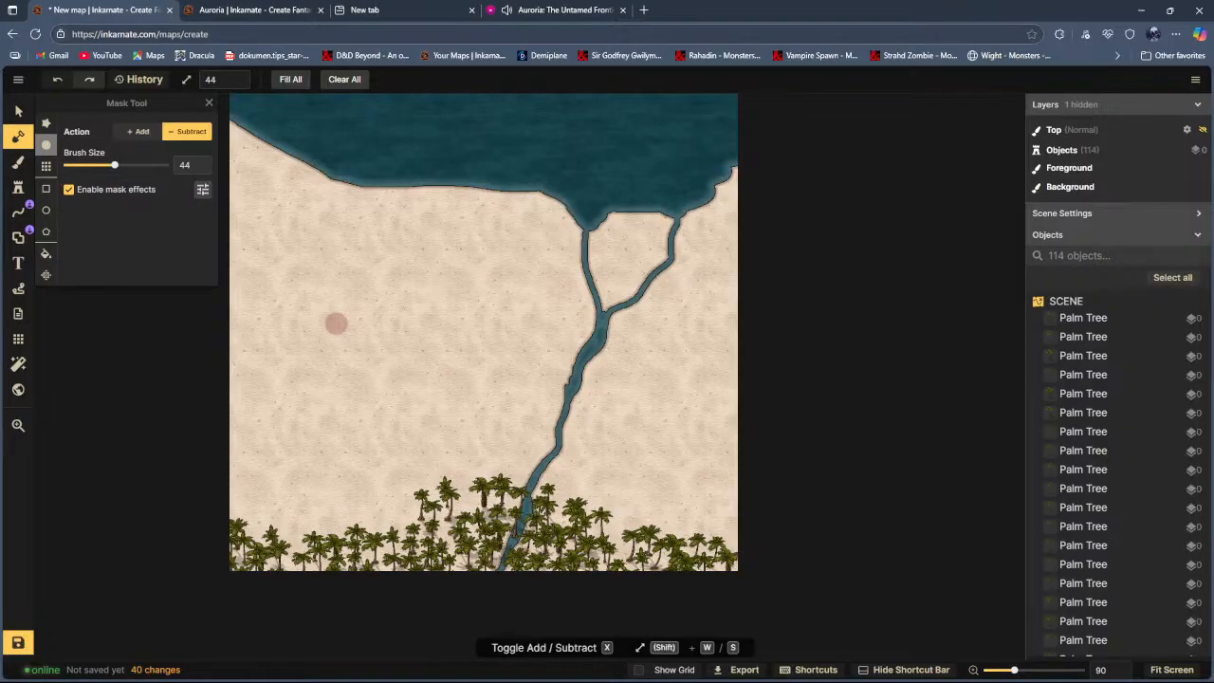
Step: Filter the Fantasy Regional stamp catalog by the Villages tag instead of the trees tag
{"action": "left_click", "coordinate": [531, 316]}
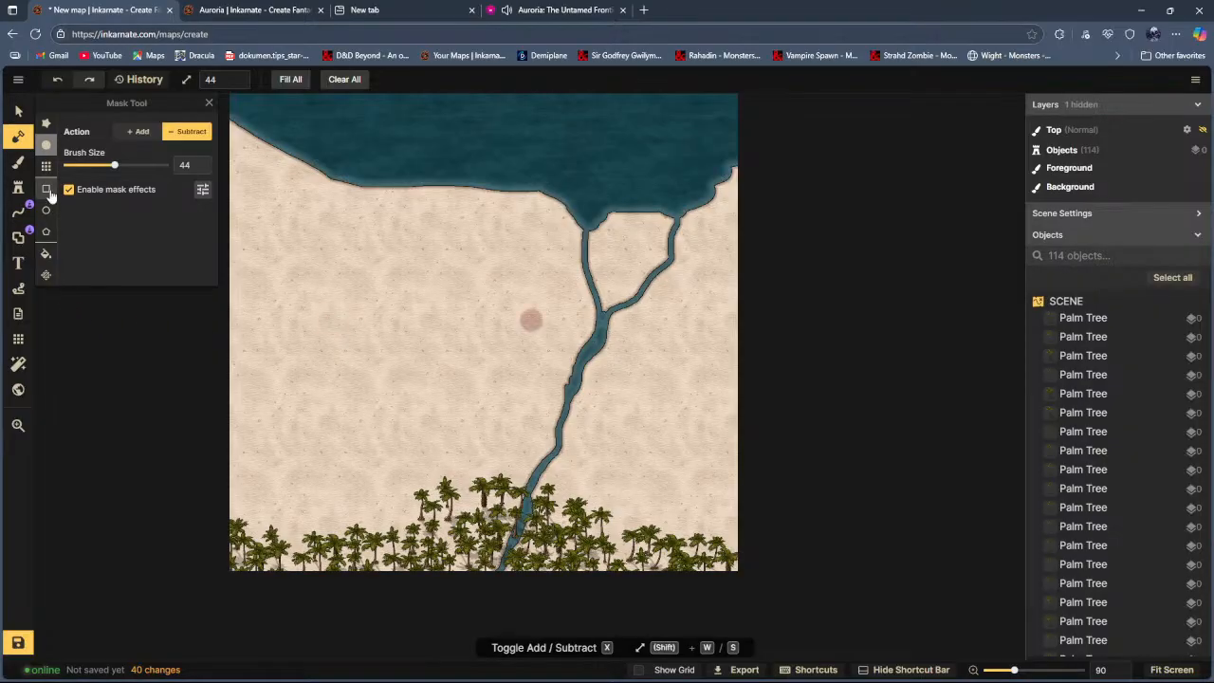
{"action": "left_click", "coordinate": [18, 186]}
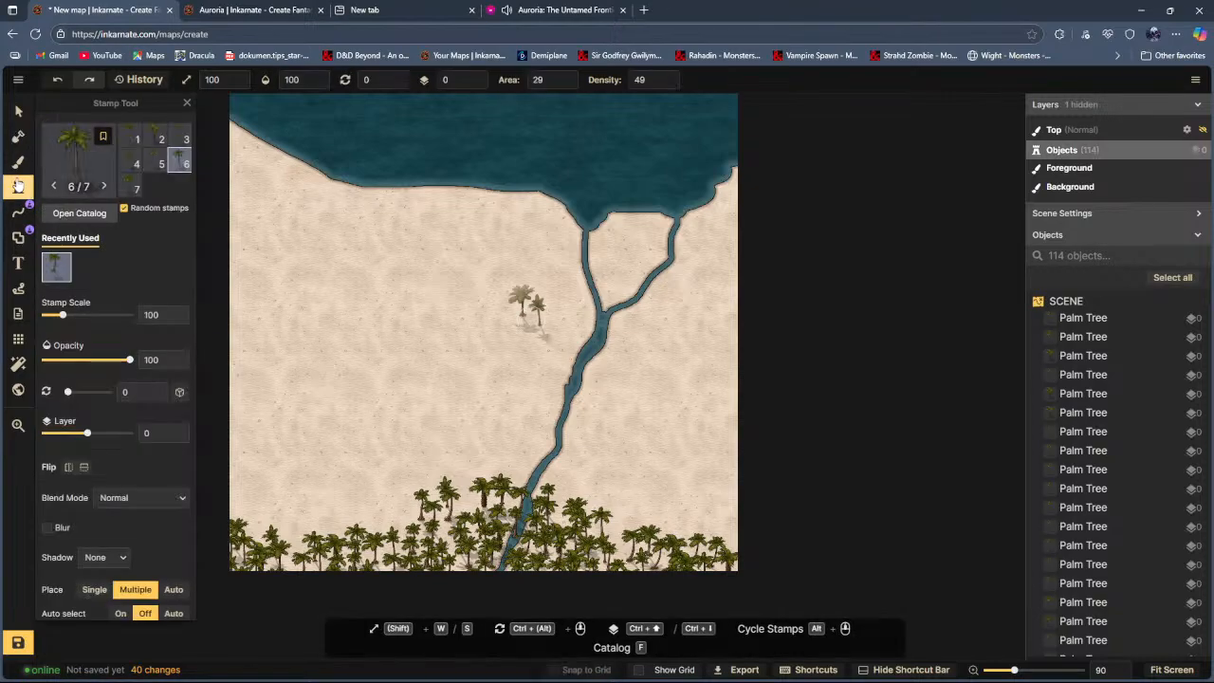
{"action": "left_click", "coordinate": [71, 213]}
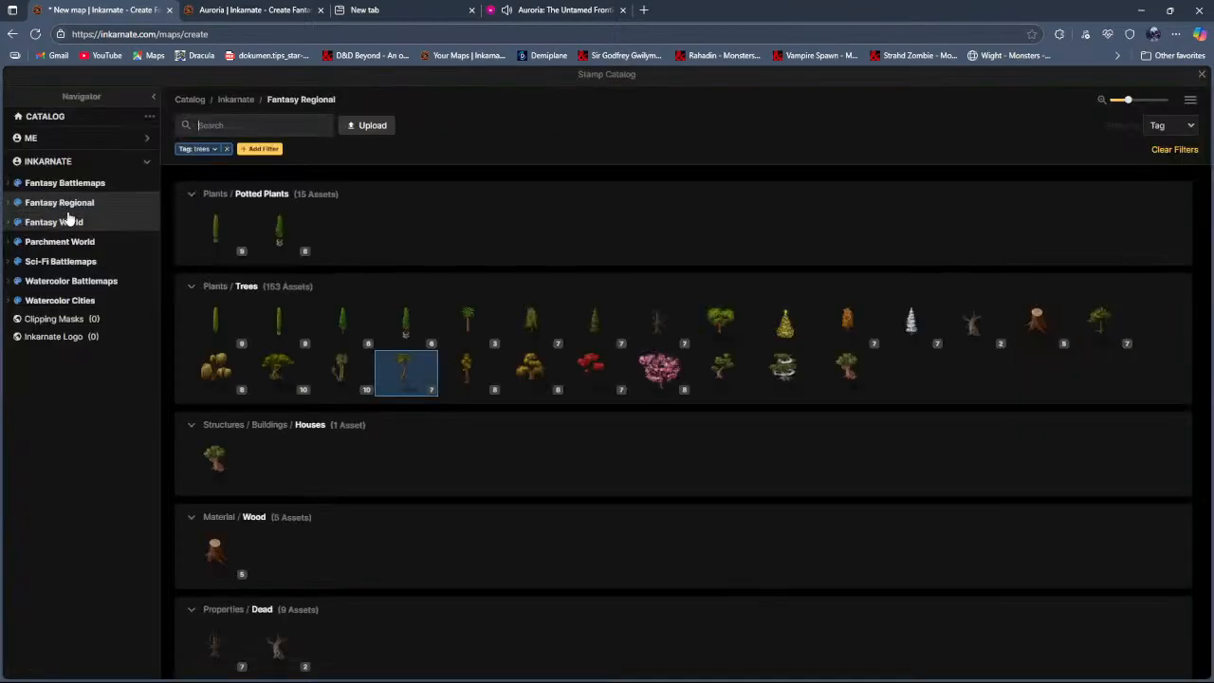
{"action": "left_click", "coordinate": [226, 149]}
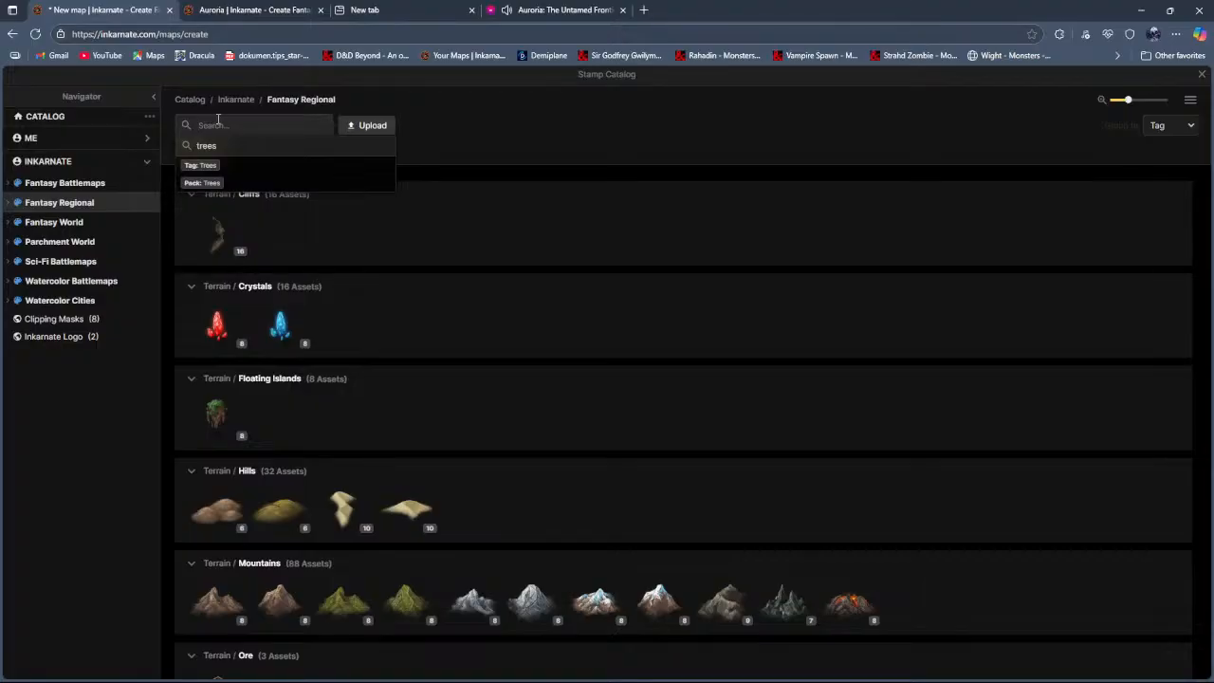
{"action": "type", "text": "village"}
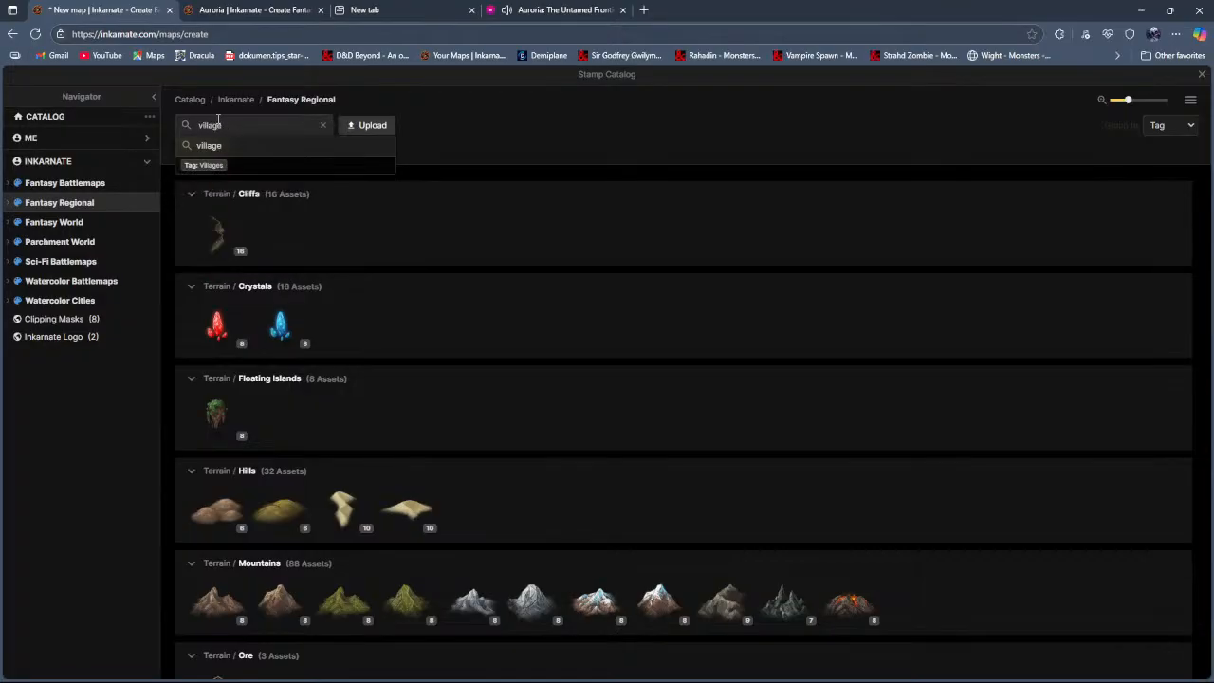
{"action": "left_click", "coordinate": [218, 164]}
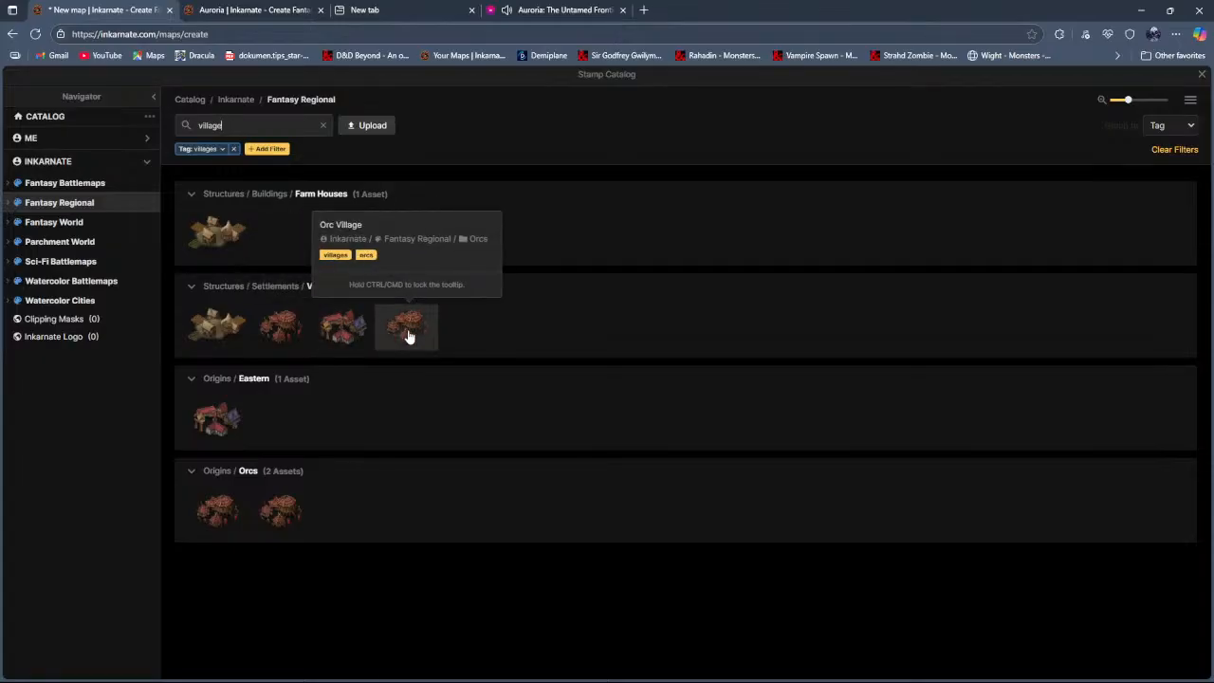
Step: Try the Eastern village stamp on the sand in the map's southwest, and undo its placement
{"action": "left_click", "coordinate": [214, 422]}
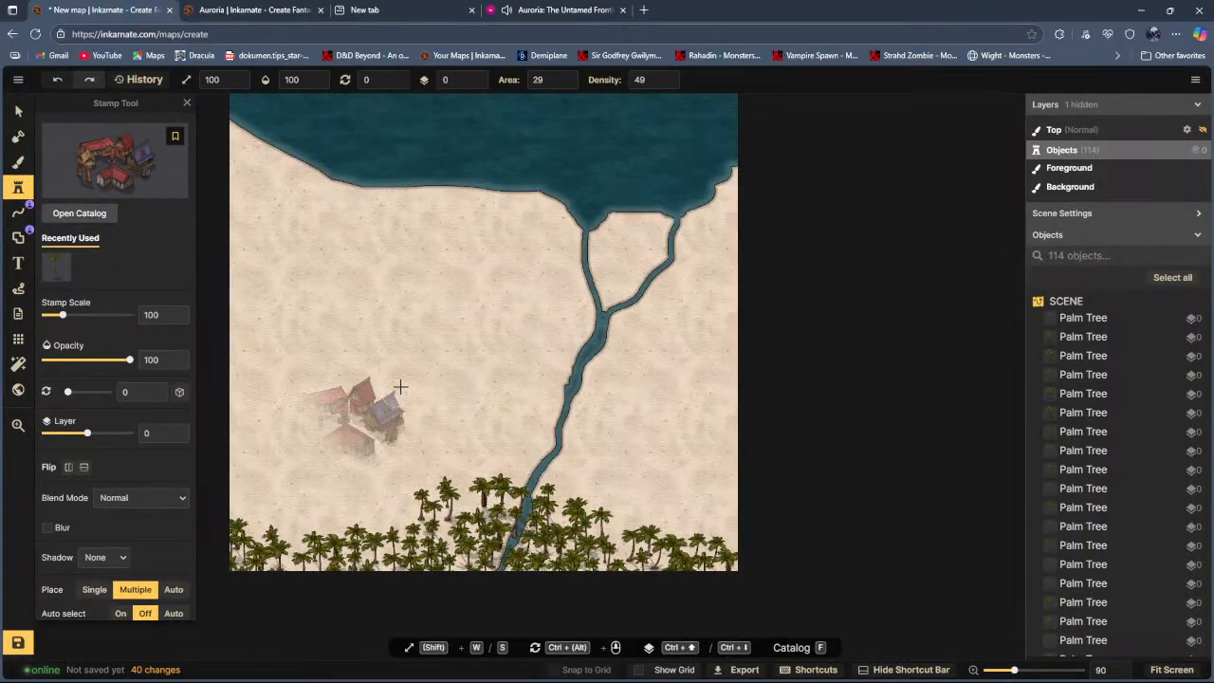
{"action": "left_click", "coordinate": [341, 420]}
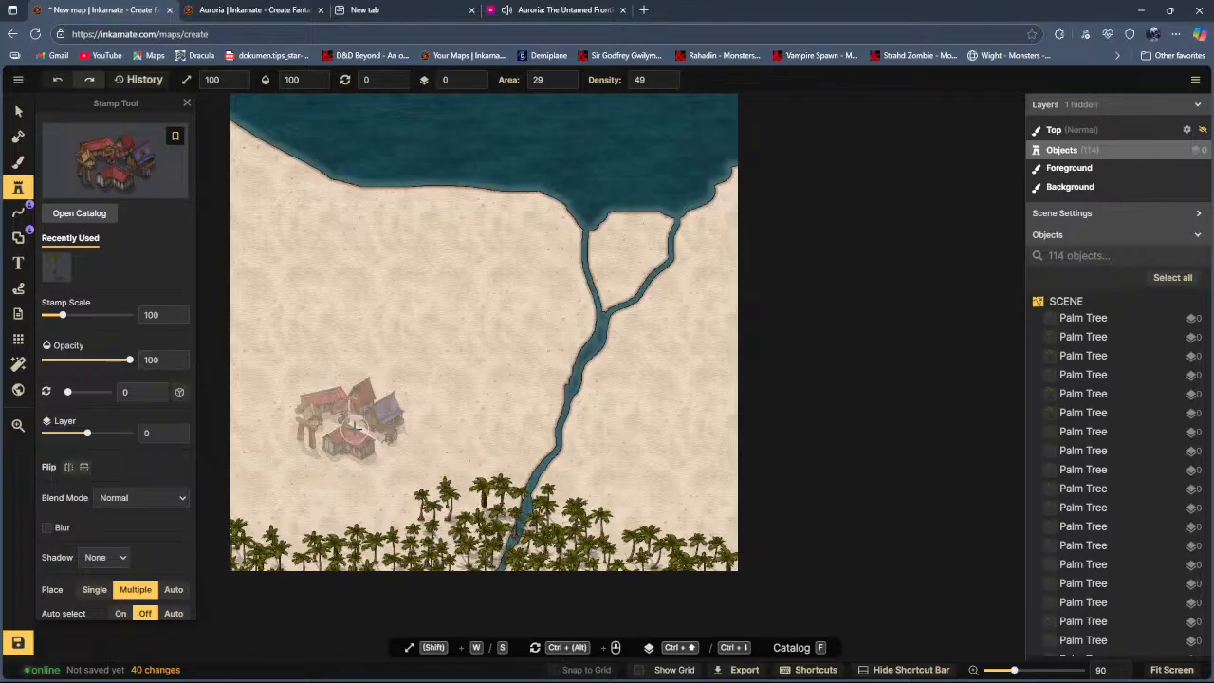
{"action": "left_click", "coordinate": [356, 426]}
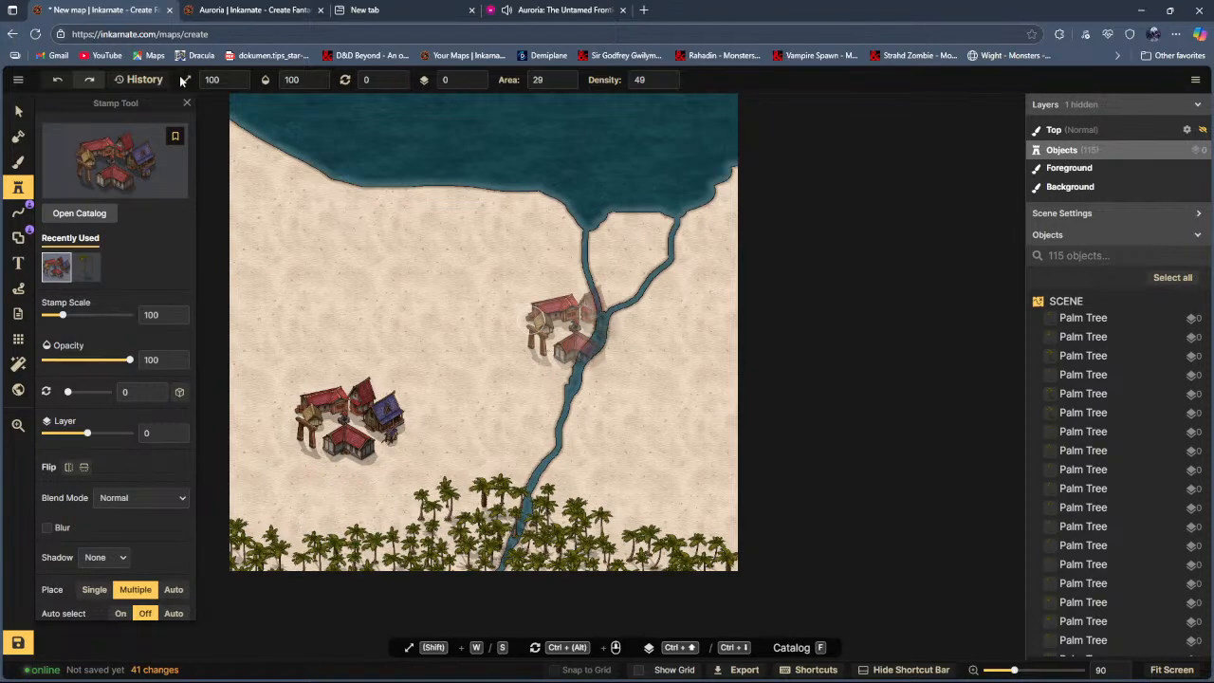
{"action": "left_click", "coordinate": [57, 80]}
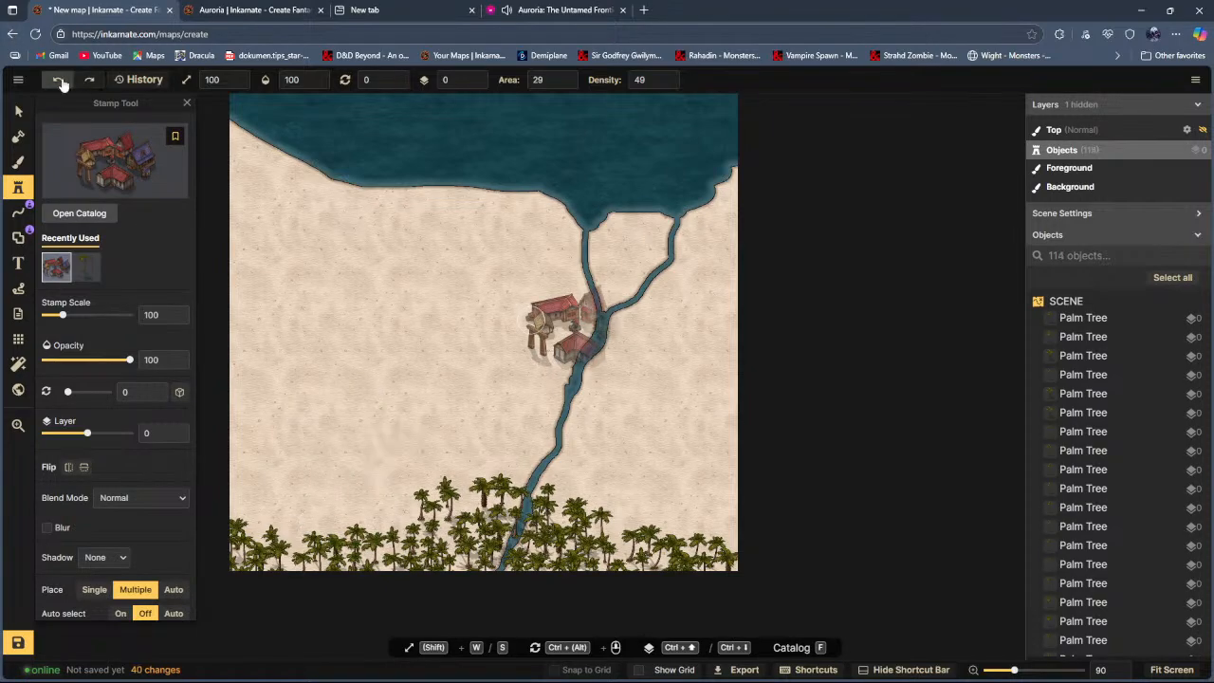
Step: Place the Human Village stamp at scale 100 on the sand in the map's southwest
{"action": "left_click", "coordinate": [79, 214]}
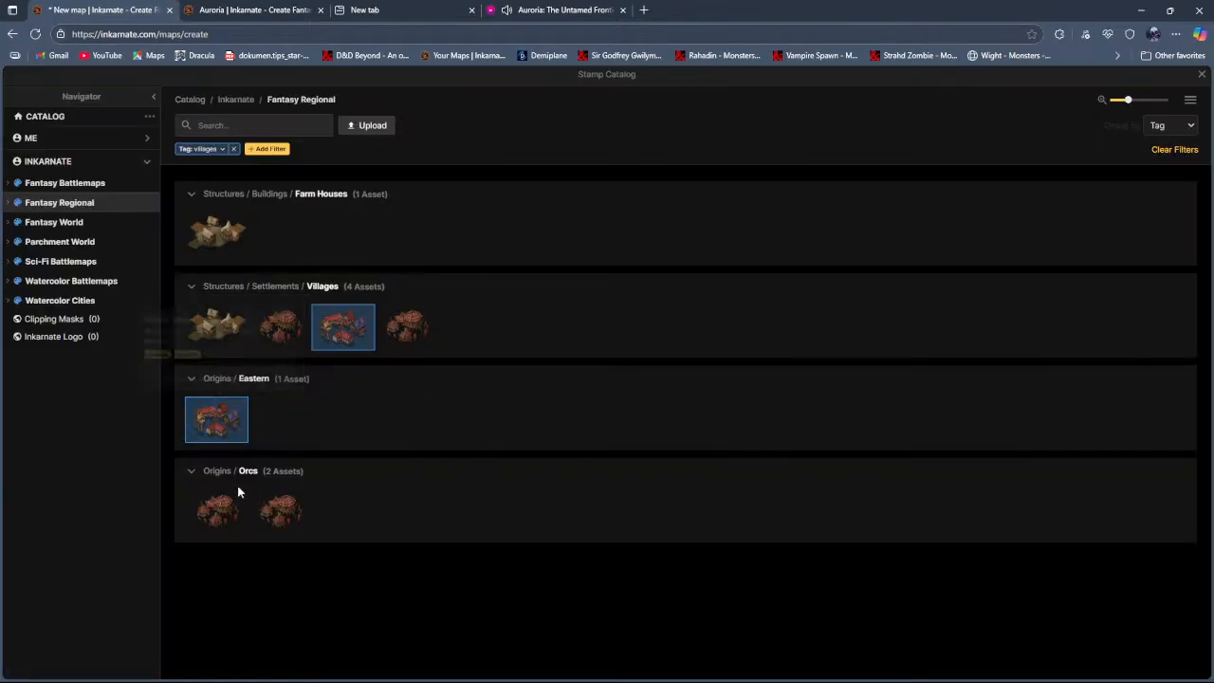
{"action": "left_click", "coordinate": [206, 325]}
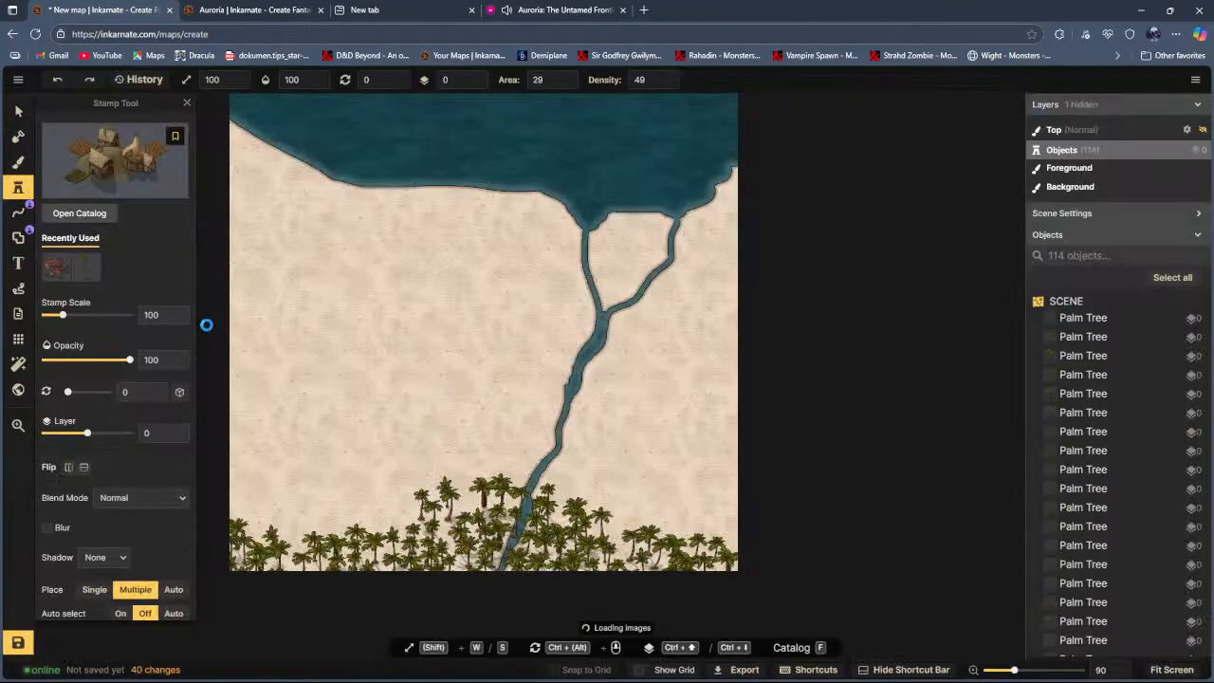
{"action": "left_click", "coordinate": [343, 429]}
{"action": "scroll", "coordinate": [353, 417], "scroll_direction": "up", "scroll_amount": 2}
{"action": "scroll", "coordinate": [356, 415], "scroll_direction": "up", "scroll_amount": 4}
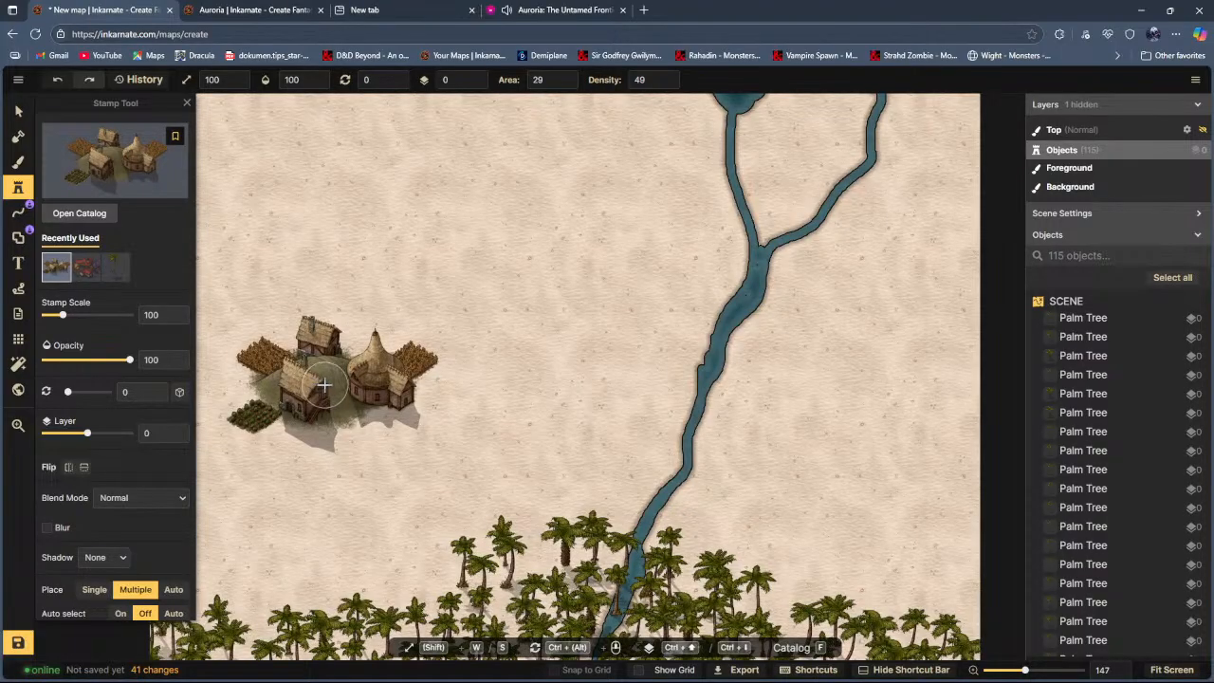
{"action": "scroll", "coordinate": [323, 384], "scroll_direction": "down", "scroll_amount": 2}
{"action": "scroll", "coordinate": [325, 391], "scroll_direction": "down", "scroll_amount": 2}
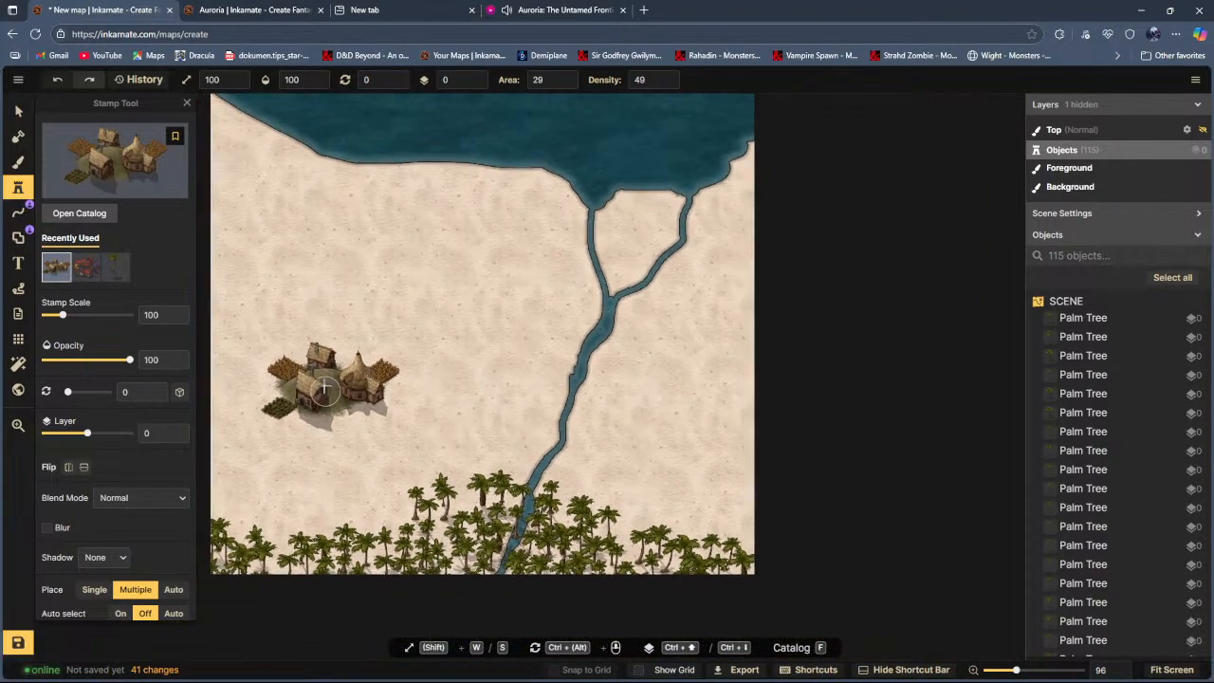
{"action": "left_click", "coordinate": [542, 296]}
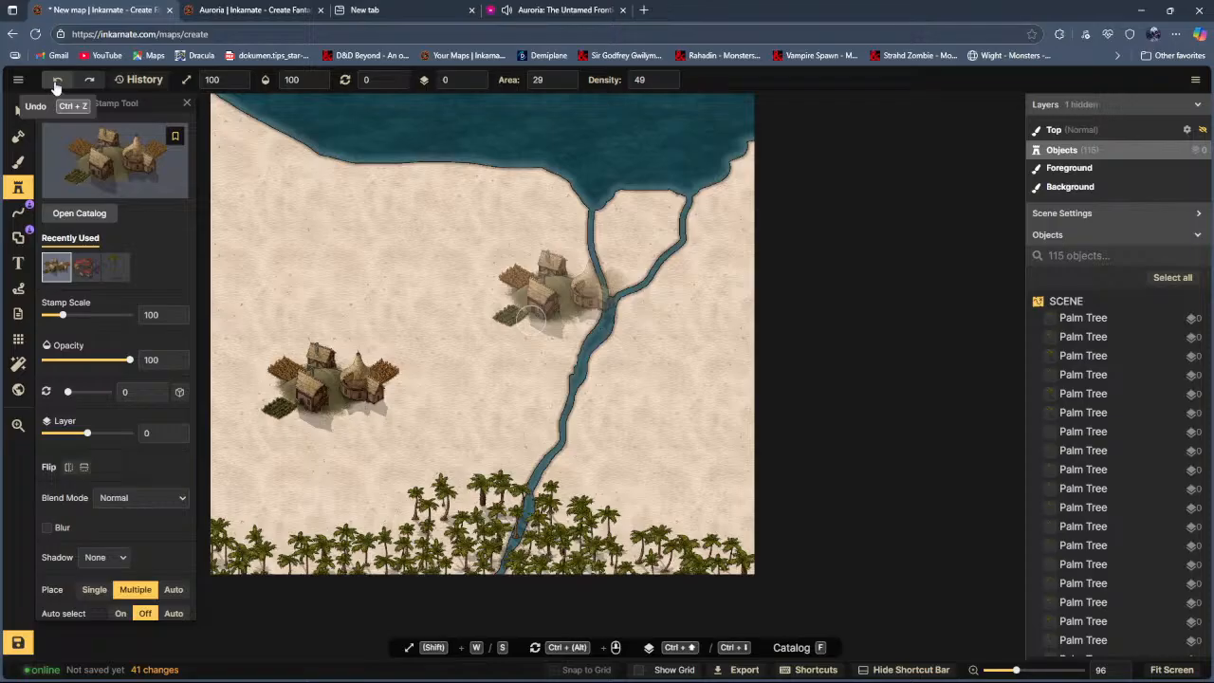
Step: Move the Human Village stamp south to the edge of the palm forest, and delete it
{"action": "left_click", "coordinate": [18, 111]}
{"action": "left_click", "coordinate": [334, 385]}
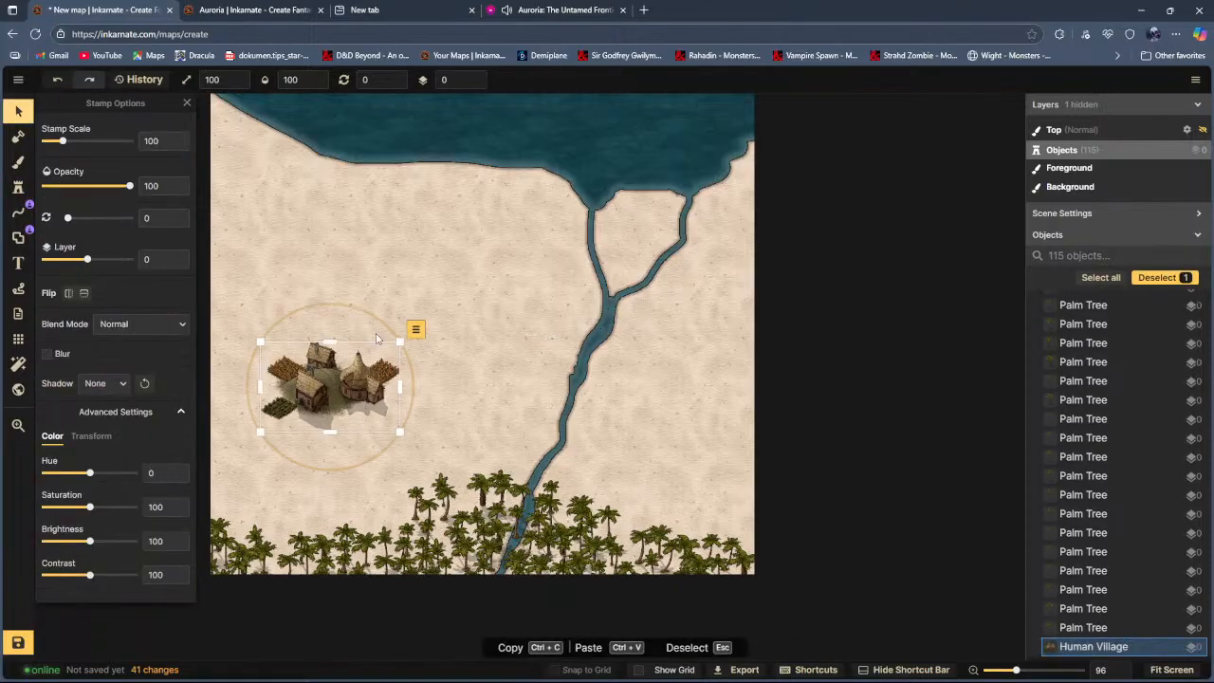
{"action": "left_click_drag", "start_coordinate": [334, 385], "coordinate": [313, 501]}
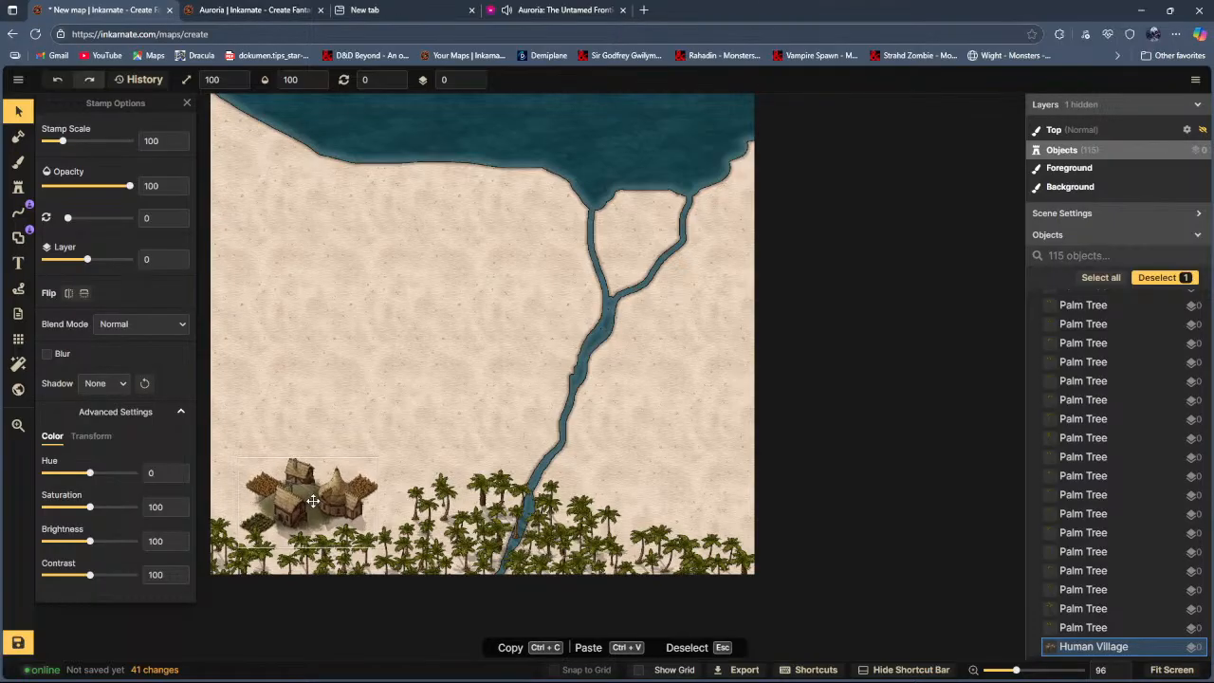
{"action": "scroll", "coordinate": [354, 384], "scroll_direction": "down", "scroll_amount": 2}
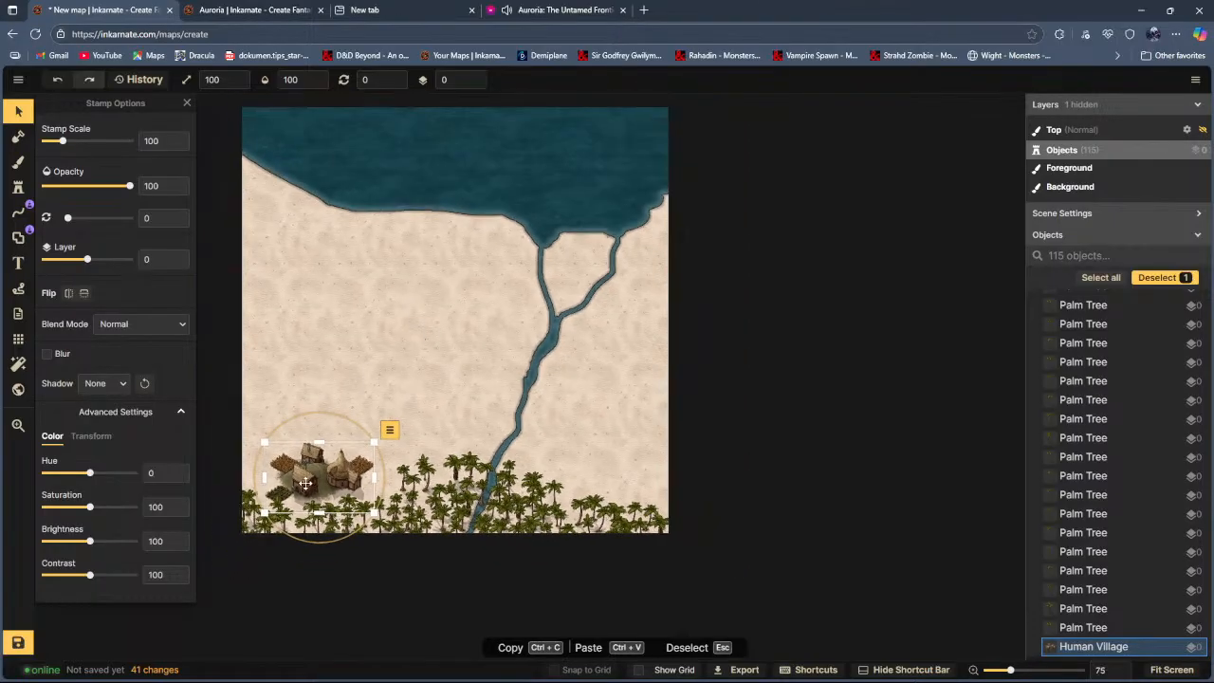
{"action": "left_click", "coordinate": [389, 433]}
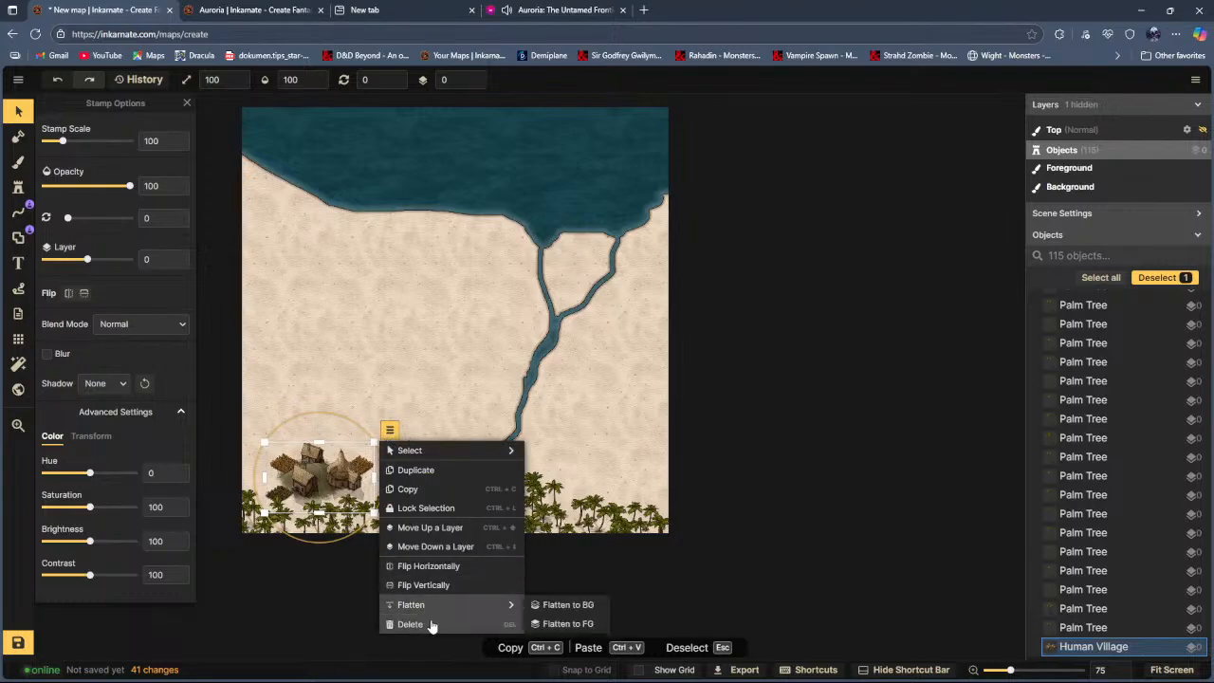
{"action": "left_click", "coordinate": [416, 616]}
Step: Filter the Fantasy Regional stamp catalog by the Buildings tag instead of the villages tag
{"action": "left_click", "coordinate": [17, 188]}
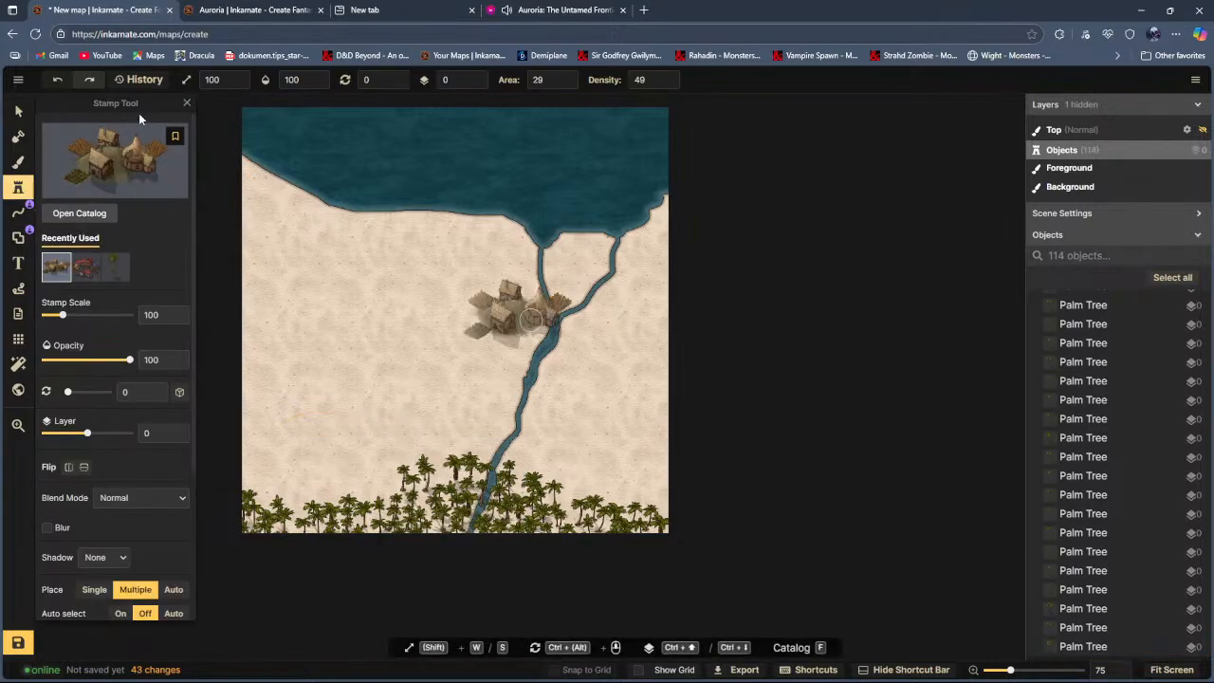
{"action": "left_click", "coordinate": [91, 209]}
{"action": "left_click", "coordinate": [233, 149]}
{"action": "left_click", "coordinate": [236, 122]}
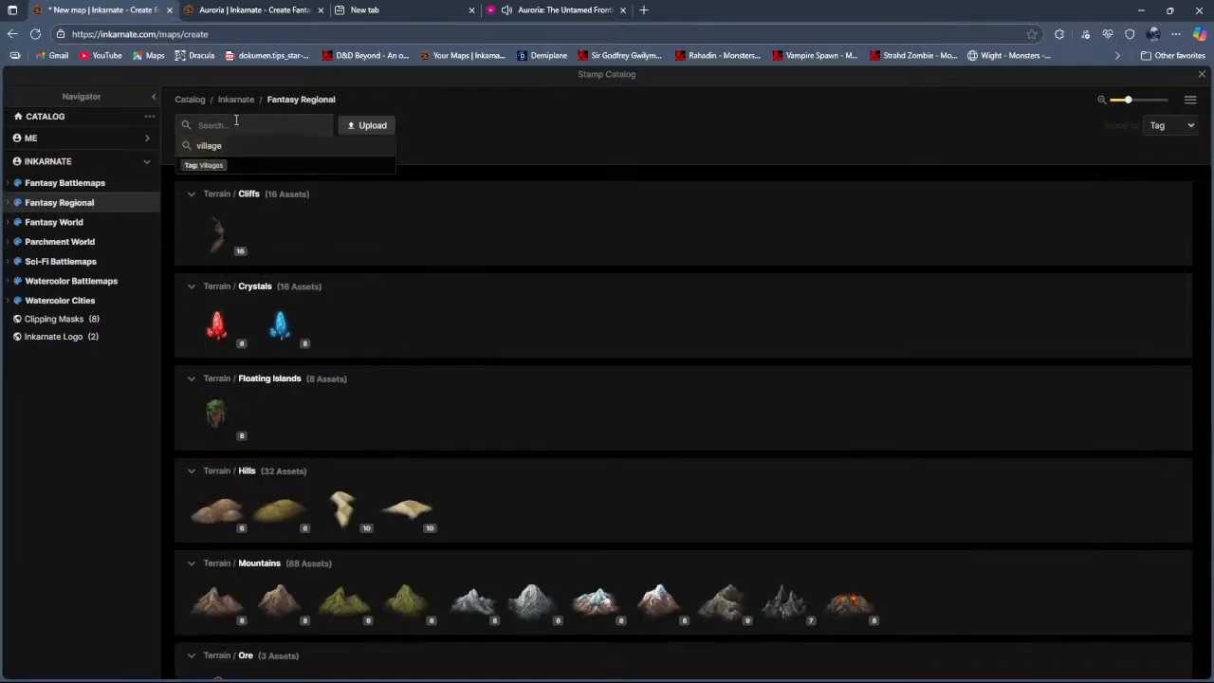
{"action": "type", "text": "build"}
{"action": "left_click", "coordinate": [213, 165]}
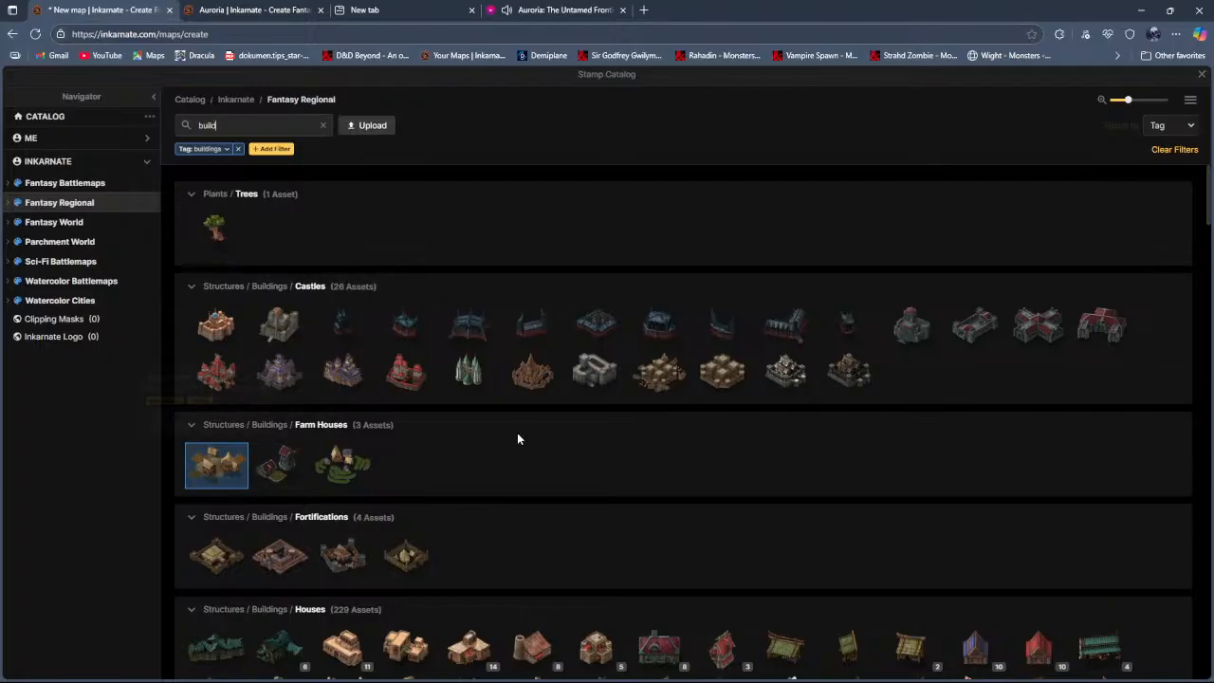
Step: Choose the domed hut from the nine-piece thatched village set under Houses, and set stamp placement to Single
{"action": "scroll", "coordinate": [520, 439], "scroll_direction": "down", "scroll_amount": 2}
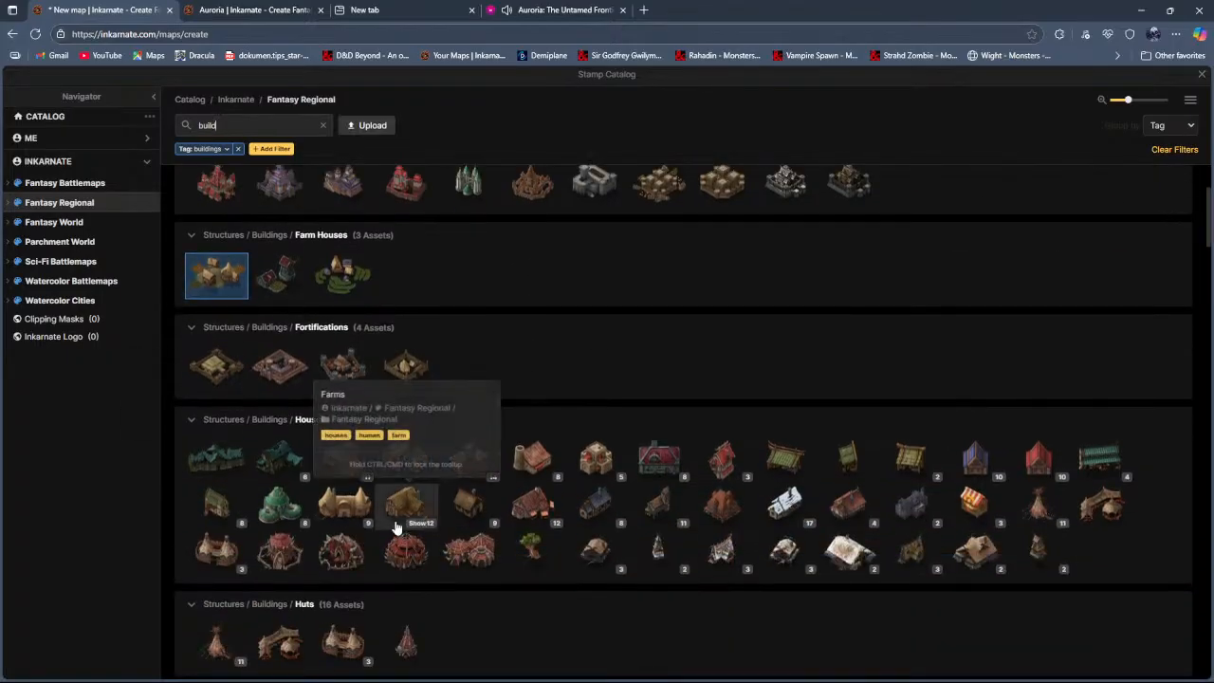
{"action": "left_click", "coordinate": [365, 525]}
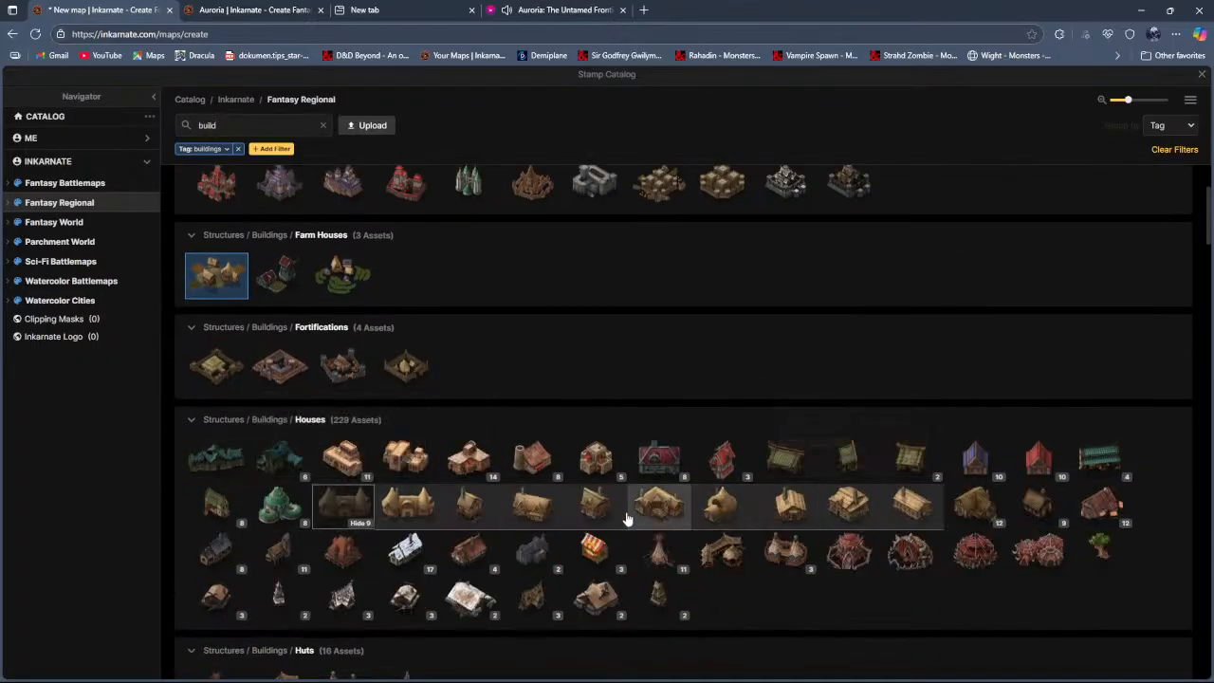
{"action": "left_click", "coordinate": [729, 512]}
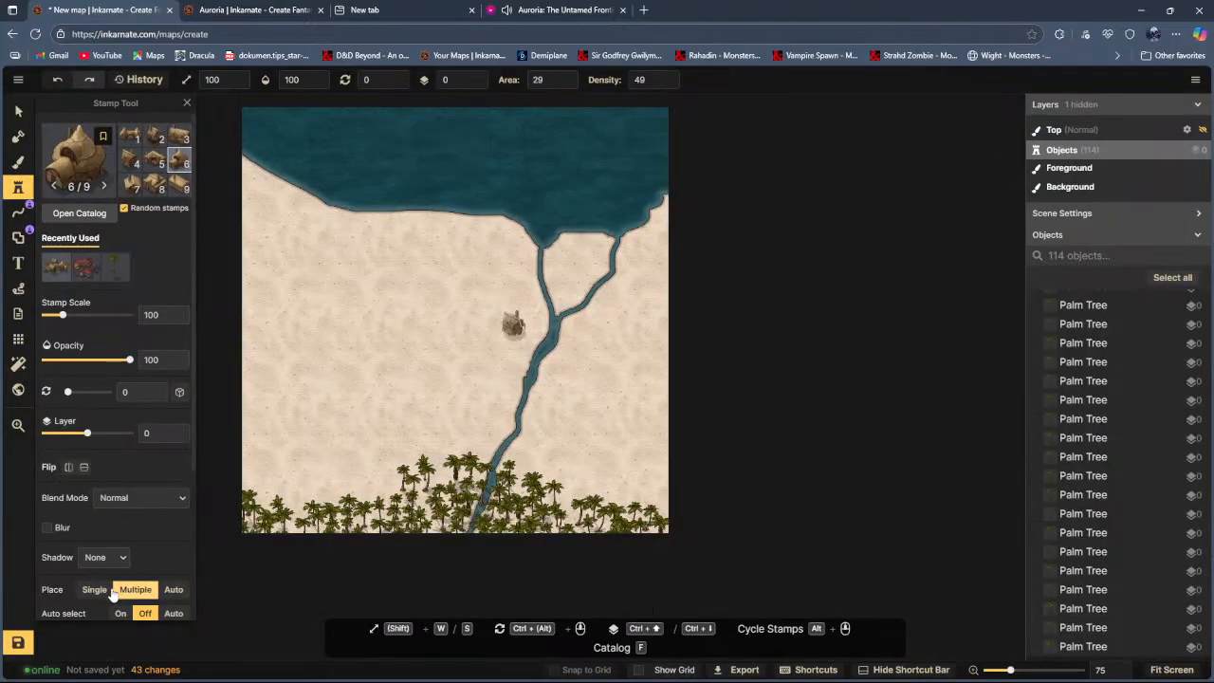
{"action": "scroll", "coordinate": [86, 563], "scroll_direction": "down", "scroll_amount": 3}
{"action": "left_click", "coordinate": [96, 382]}
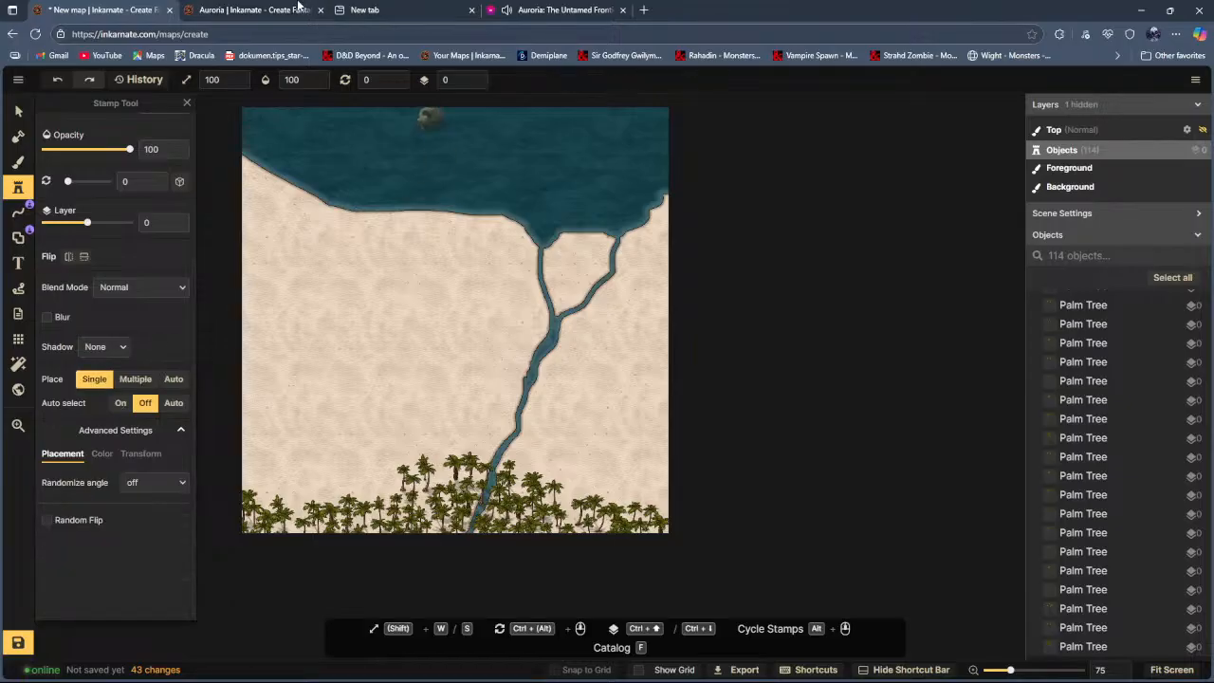
{"action": "left_click", "coordinate": [598, 10]}
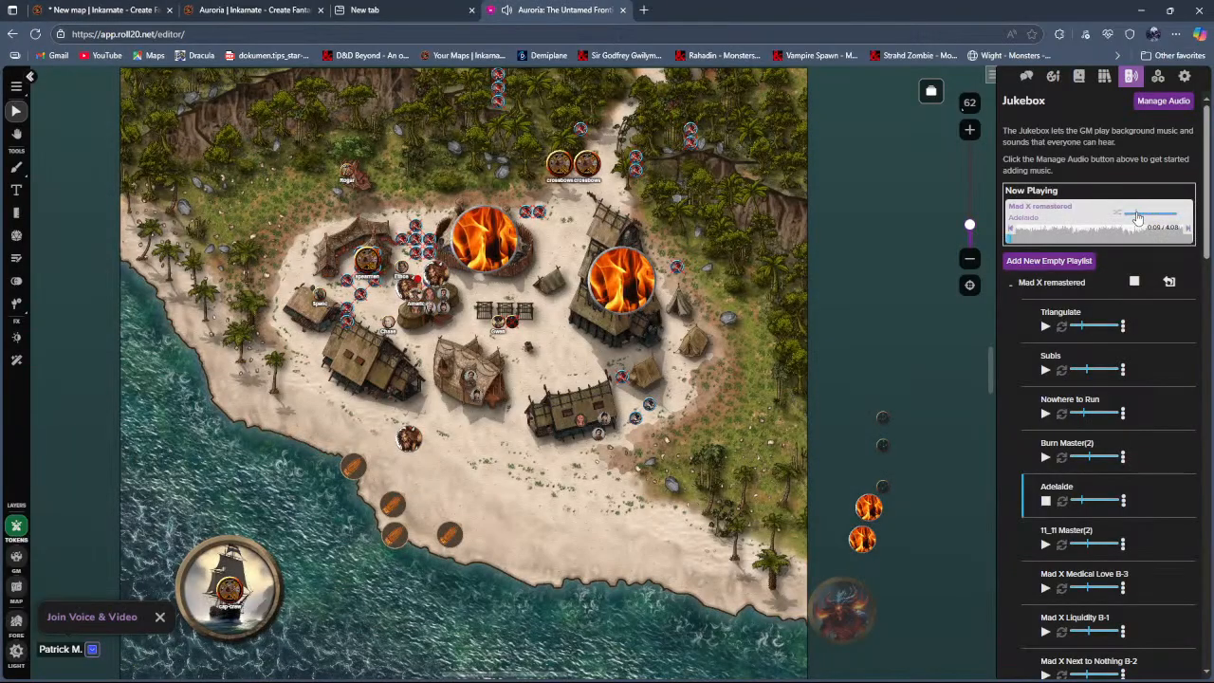
{"action": "left_click", "coordinate": [127, 8]}
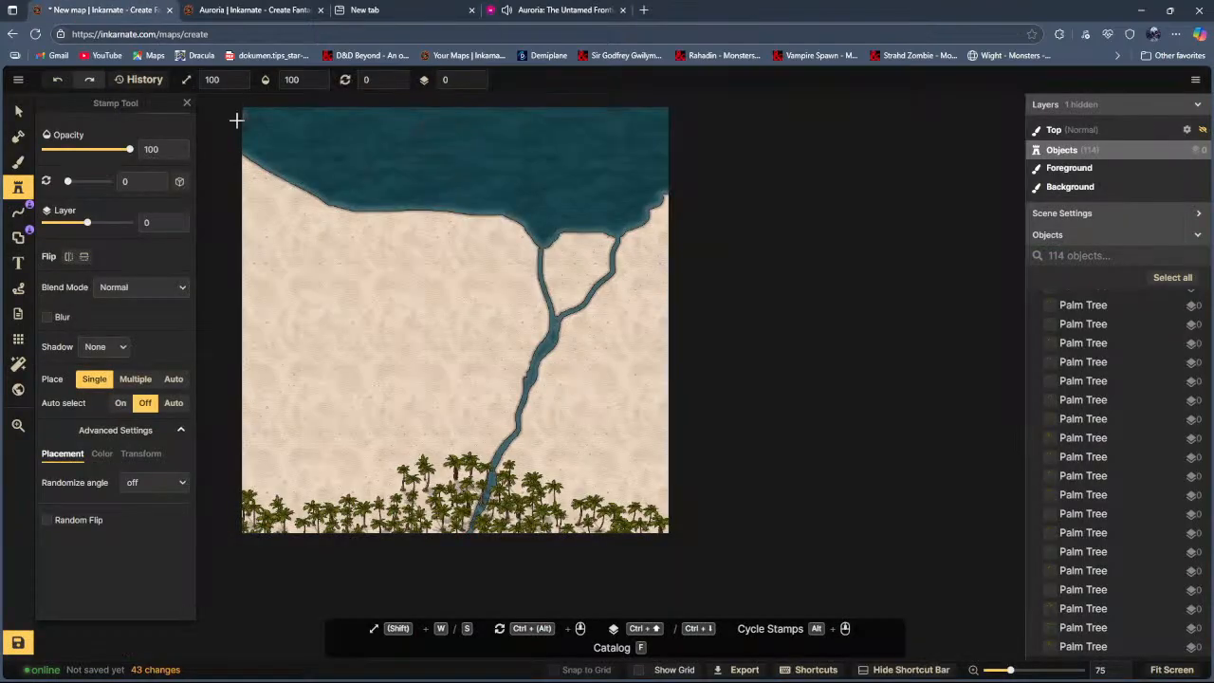
Step: Scatter 13 random village house stamps at scale 100 across the sand west of the river
{"action": "scroll", "coordinate": [306, 408], "scroll_direction": "up", "scroll_amount": 5}
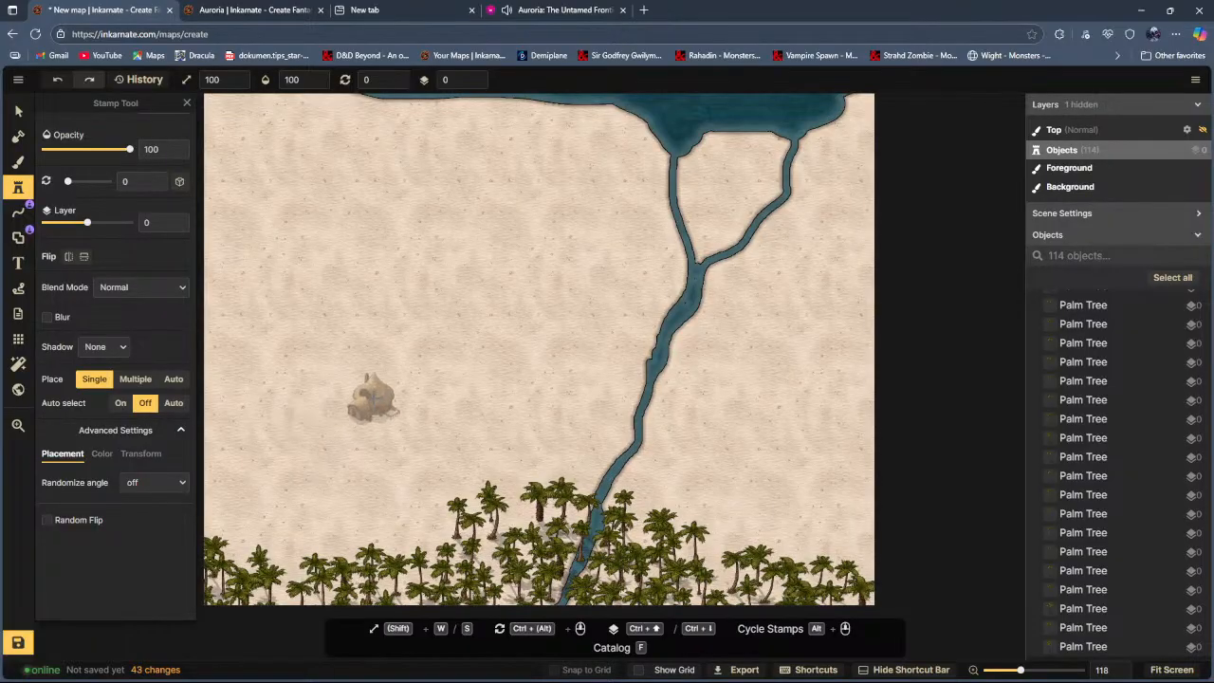
{"action": "left_click", "coordinate": [372, 396]}
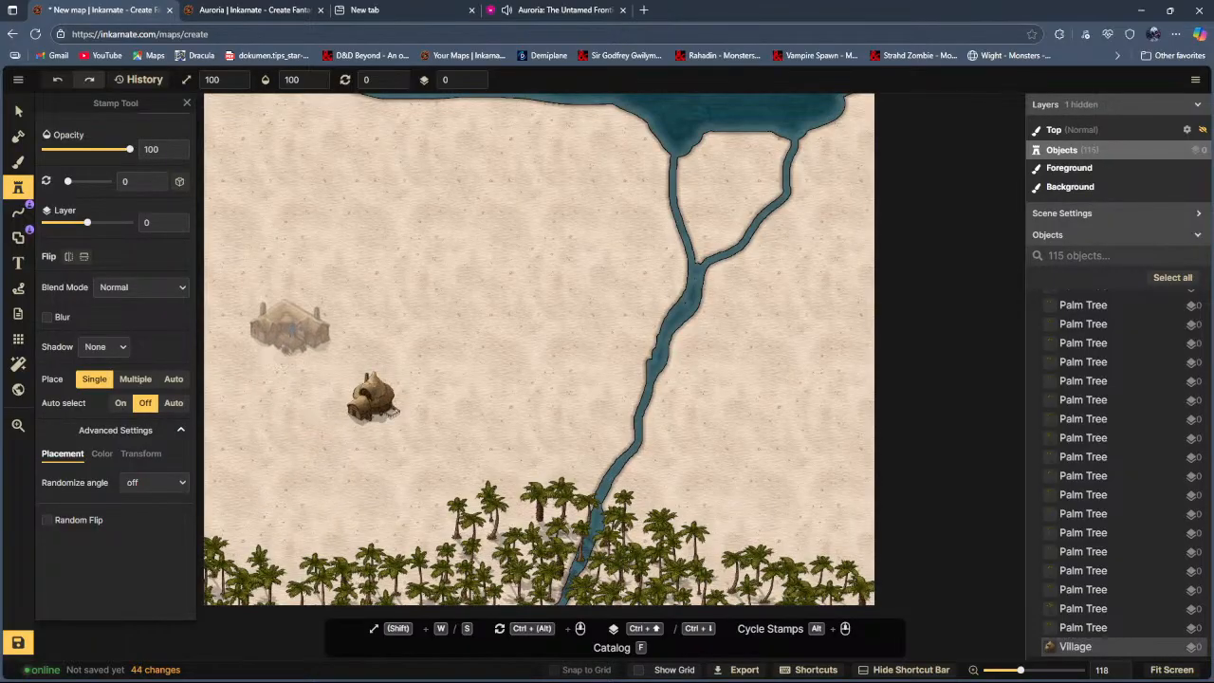
{"action": "left_click", "coordinate": [289, 327]}
{"action": "left_click", "coordinate": [451, 332]}
{"action": "left_click", "coordinate": [295, 441]}
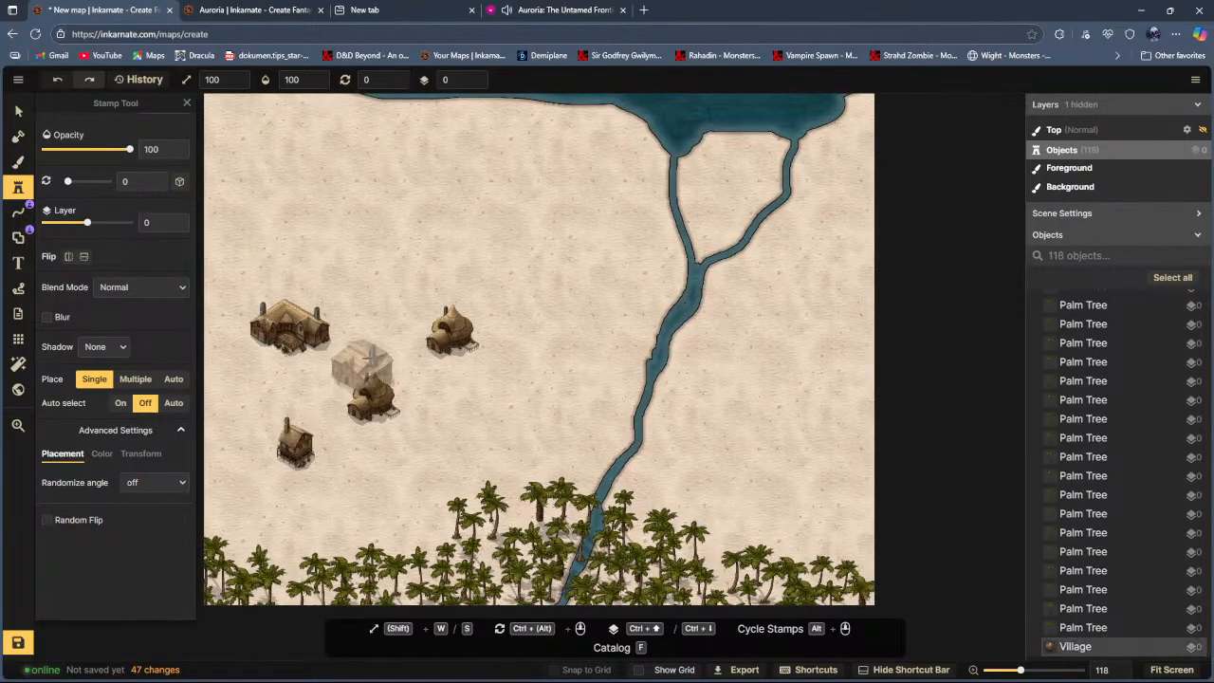
{"action": "left_click", "coordinate": [385, 318]}
{"action": "left_click", "coordinate": [567, 313]}
{"action": "left_click", "coordinate": [347, 214]}
{"action": "left_click", "coordinate": [252, 237]}
{"action": "left_click", "coordinate": [426, 232]}
{"action": "left_click", "coordinate": [528, 207]}
{"action": "left_click", "coordinate": [400, 171]}
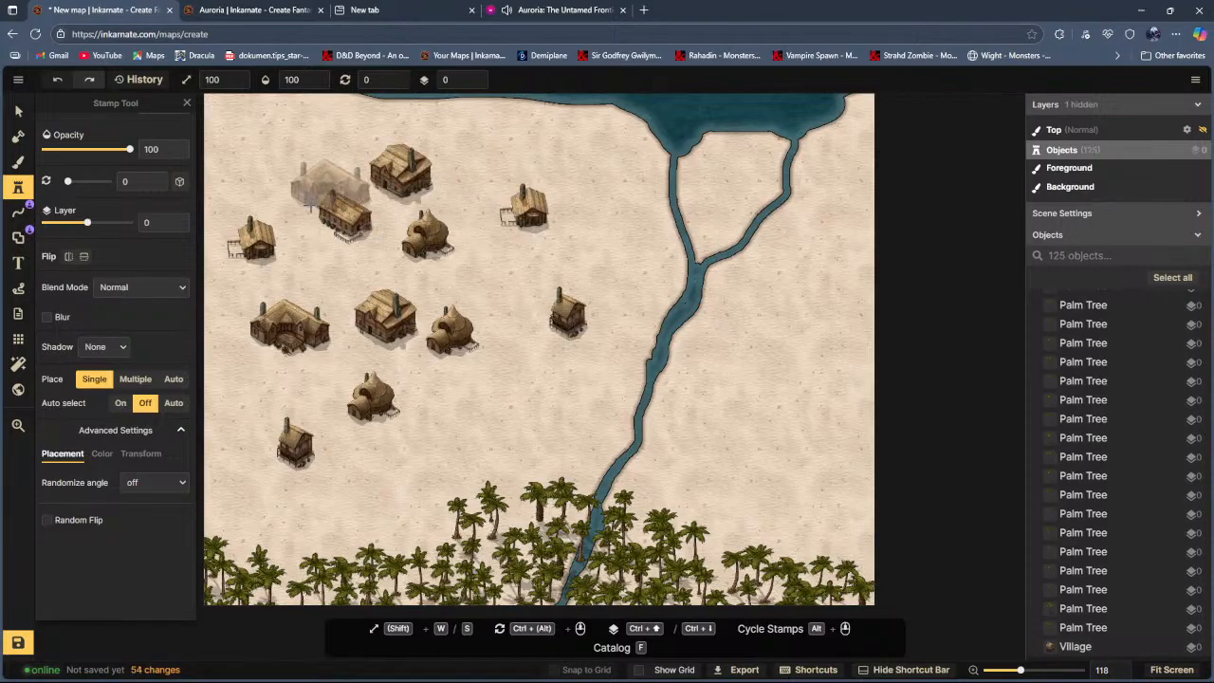
{"action": "left_click", "coordinate": [467, 422]}
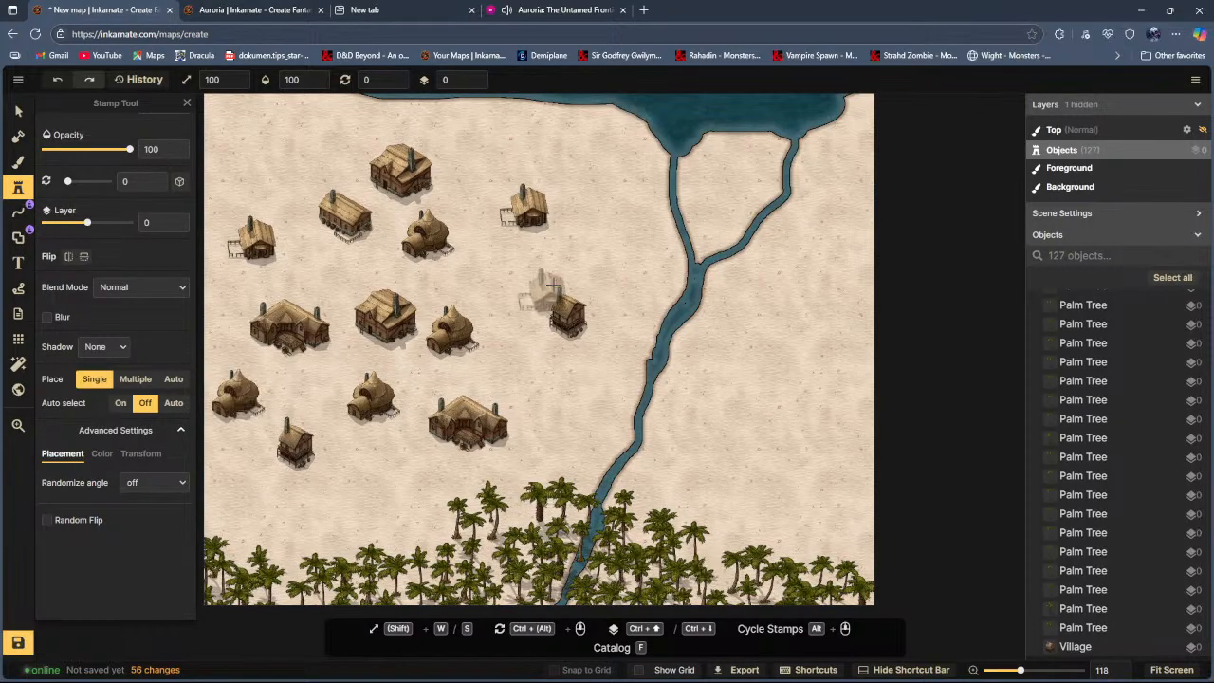
{"action": "left_click", "coordinate": [529, 322]}
Step: Delete the domed hut just east of the central two-storey house in the village
{"action": "scroll", "coordinate": [545, 284], "scroll_direction": "down", "scroll_amount": 2}
{"action": "left_click", "coordinate": [19, 107]}
{"action": "left_click", "coordinate": [299, 374]}
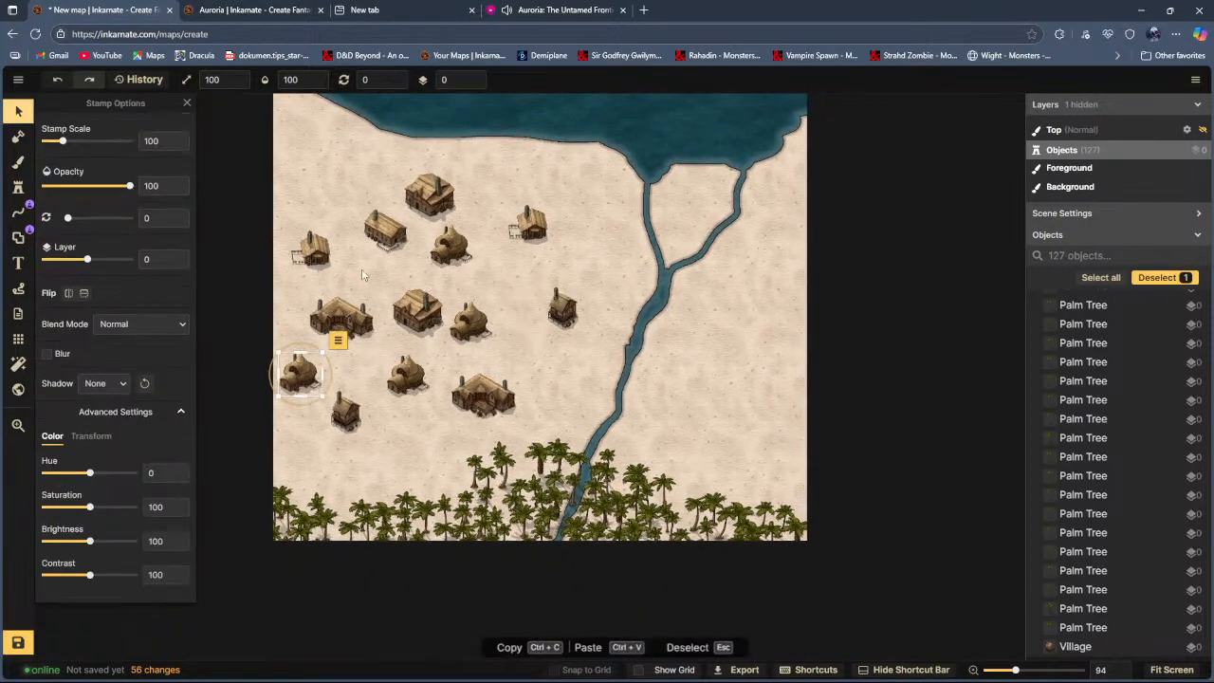
{"action": "left_click", "coordinate": [475, 322]}
{"action": "left_click", "coordinate": [510, 289]}
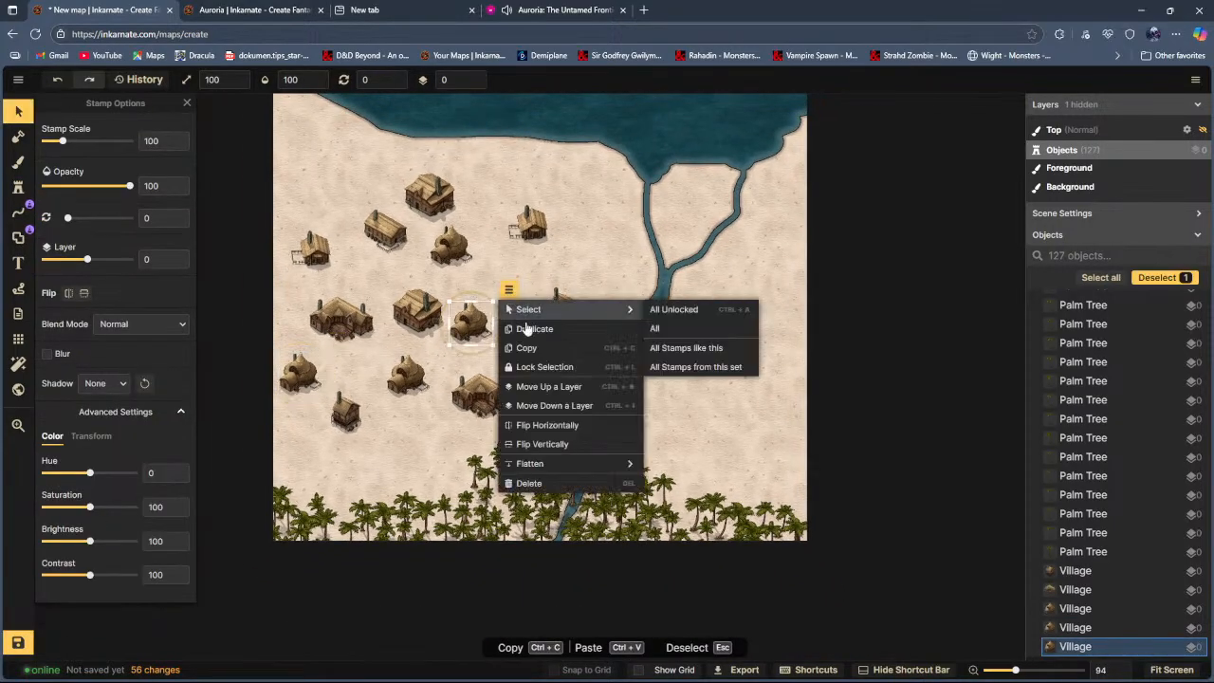
{"action": "left_click", "coordinate": [555, 485]}
Step: Delete the domed hut below the northernmost house and the one at the map's western edge
{"action": "left_click", "coordinate": [446, 248]}
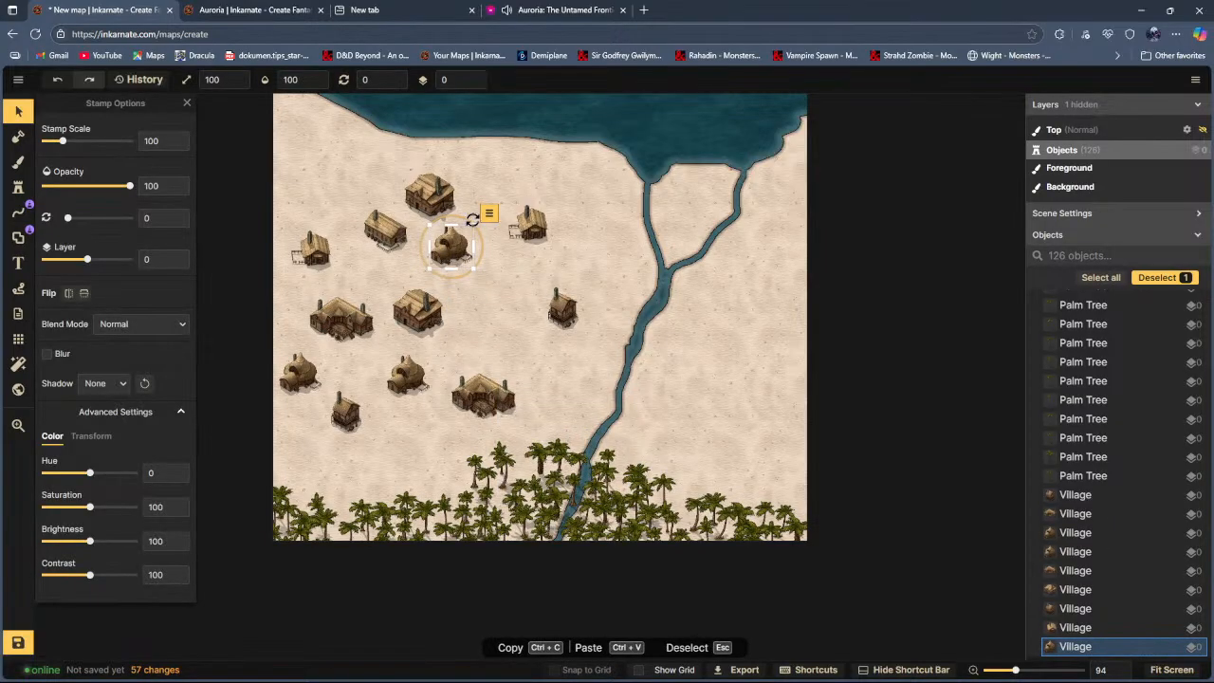
{"action": "left_click", "coordinate": [489, 216]}
{"action": "left_click", "coordinate": [522, 410]}
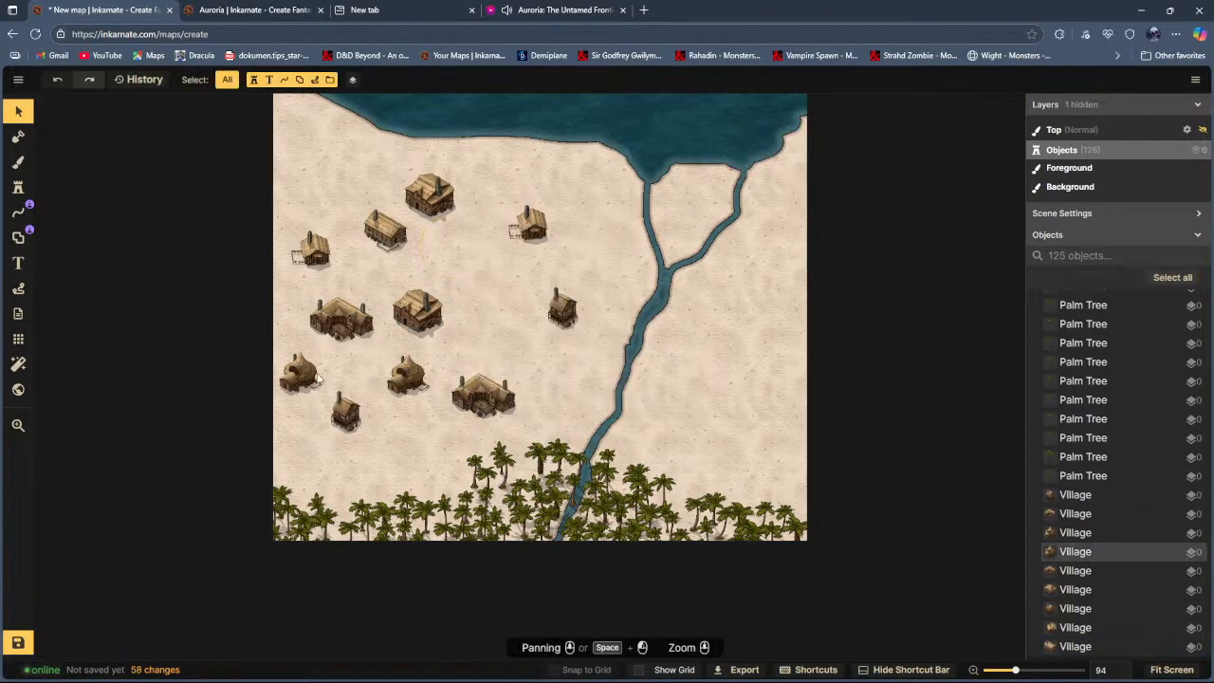
{"action": "left_click", "coordinate": [305, 376]}
{"action": "left_click", "coordinate": [337, 340]}
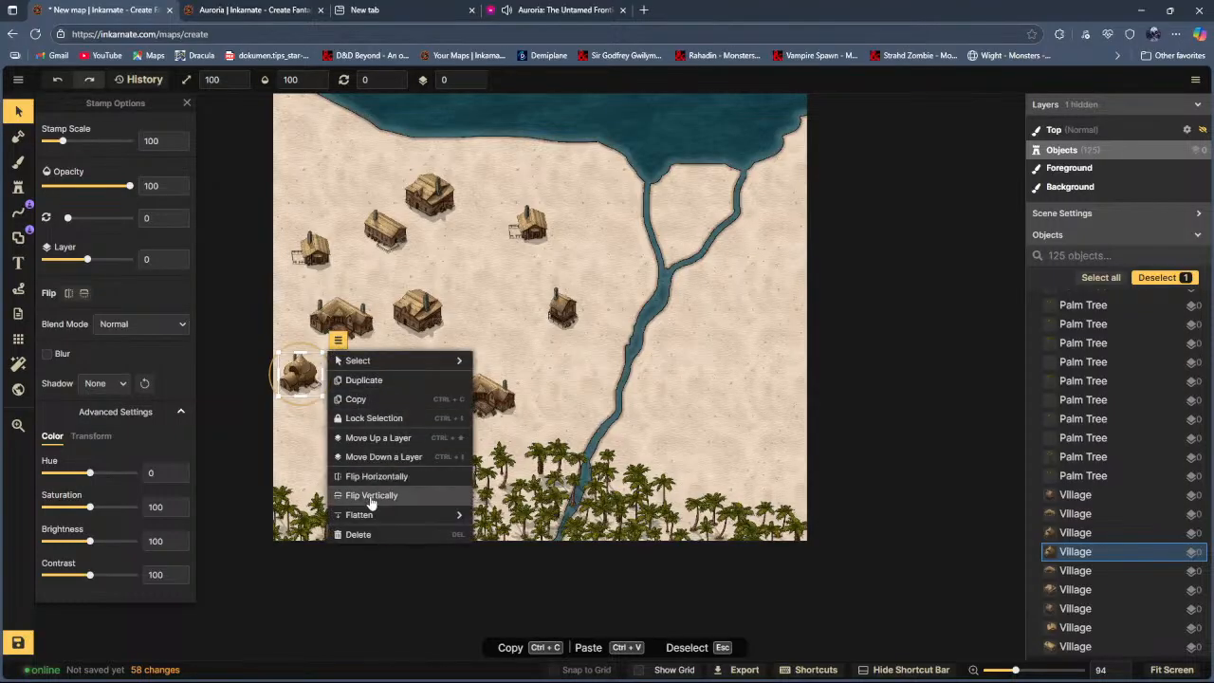
{"action": "left_click", "coordinate": [358, 535]}
Step: Move the remaining domed hut toward the river, and flip the southern U-shaped house horizontally and move it north to the village centre
{"action": "mouse_move", "coordinate": [410, 380]}
{"action": "left_mouse_down"}
{"action": "mouse_move", "coordinate": [536, 353]}
{"action": "mouse_move", "coordinate": [501, 381]}
{"action": "mouse_move", "coordinate": [432, 373]}
{"action": "left_mouse_up"}
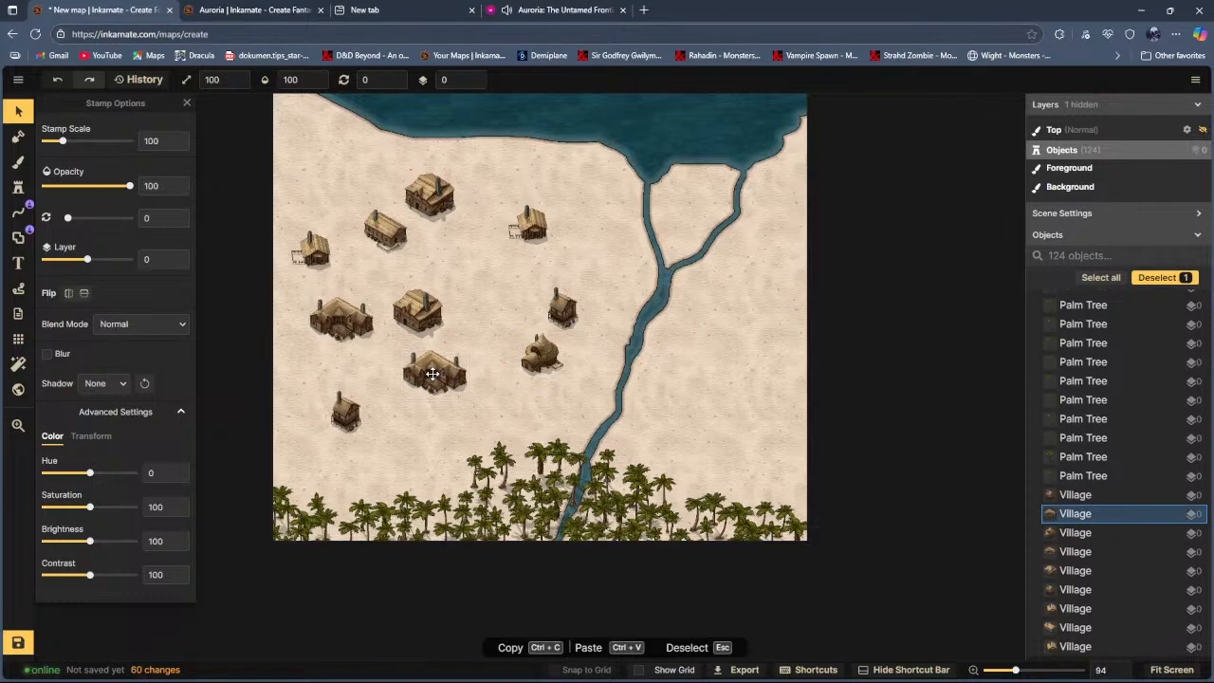
{"action": "left_click", "coordinate": [440, 375]}
{"action": "left_click", "coordinate": [482, 338]}
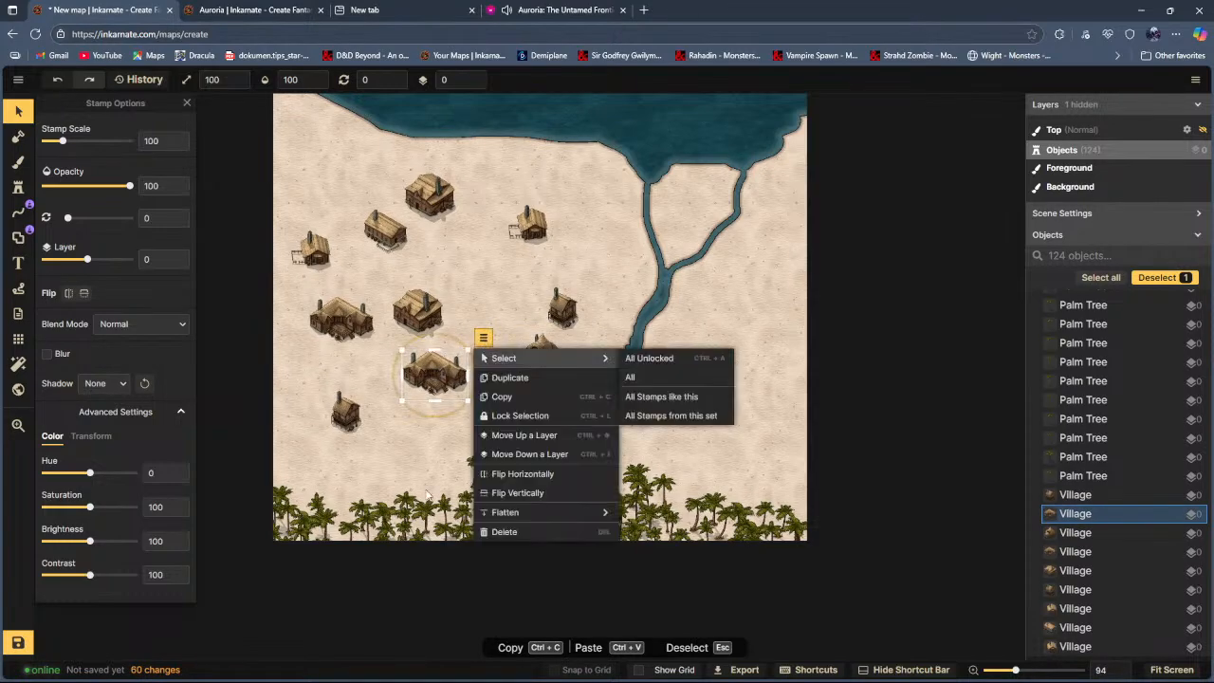
{"action": "left_click", "coordinate": [517, 473]}
{"action": "left_click_drag", "start_coordinate": [457, 376], "coordinate": [479, 267]}
Step: Flip the northwestern longhouse horizontally and move it close to the west side of the U-shaped house
{"action": "left_click", "coordinate": [387, 243]}
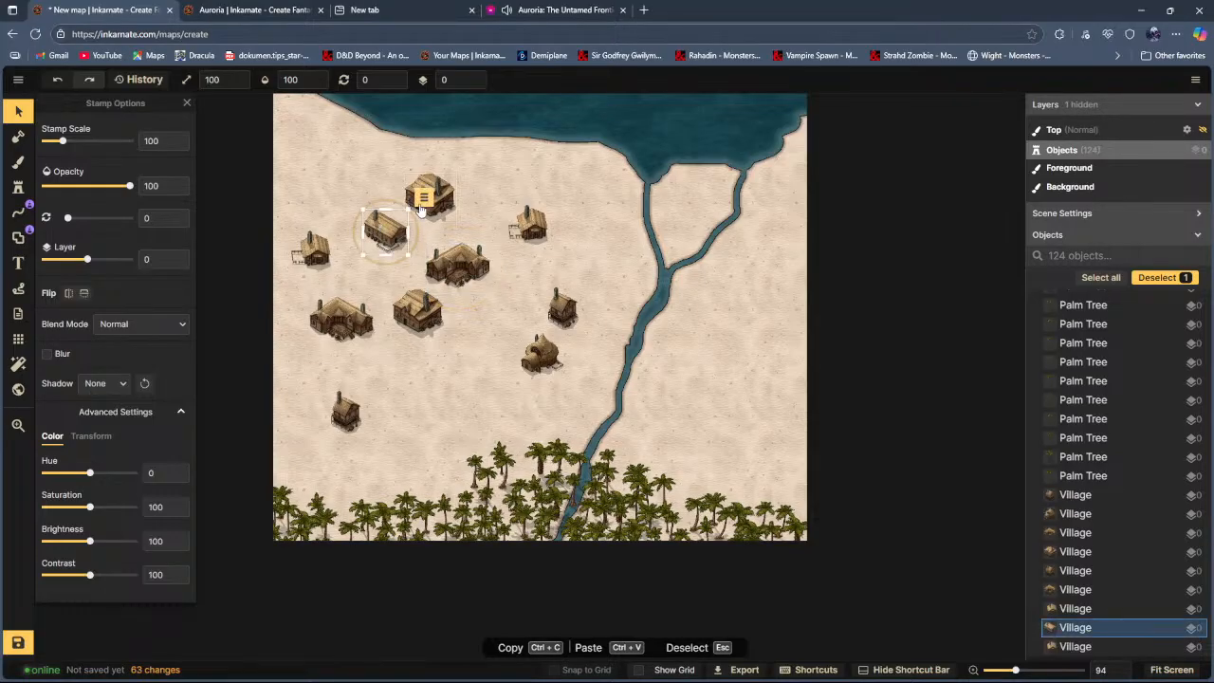
{"action": "left_click", "coordinate": [423, 201]}
{"action": "left_click", "coordinate": [453, 333]}
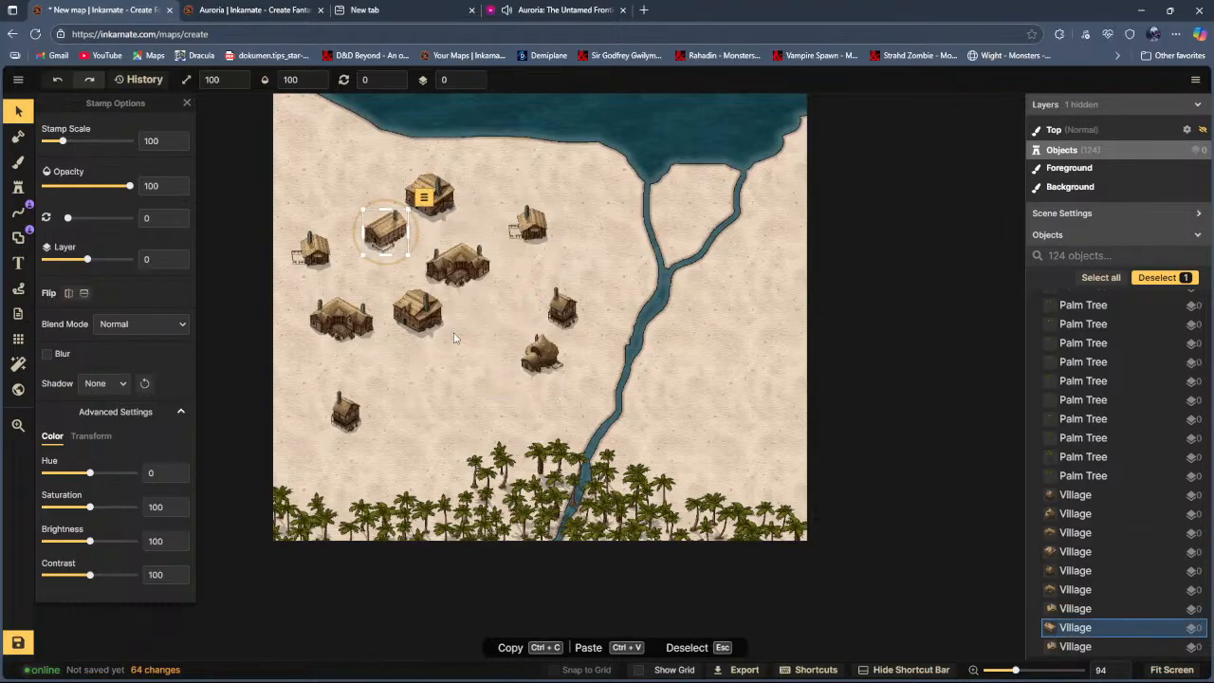
{"action": "left_click_drag", "start_coordinate": [390, 246], "coordinate": [398, 256]}
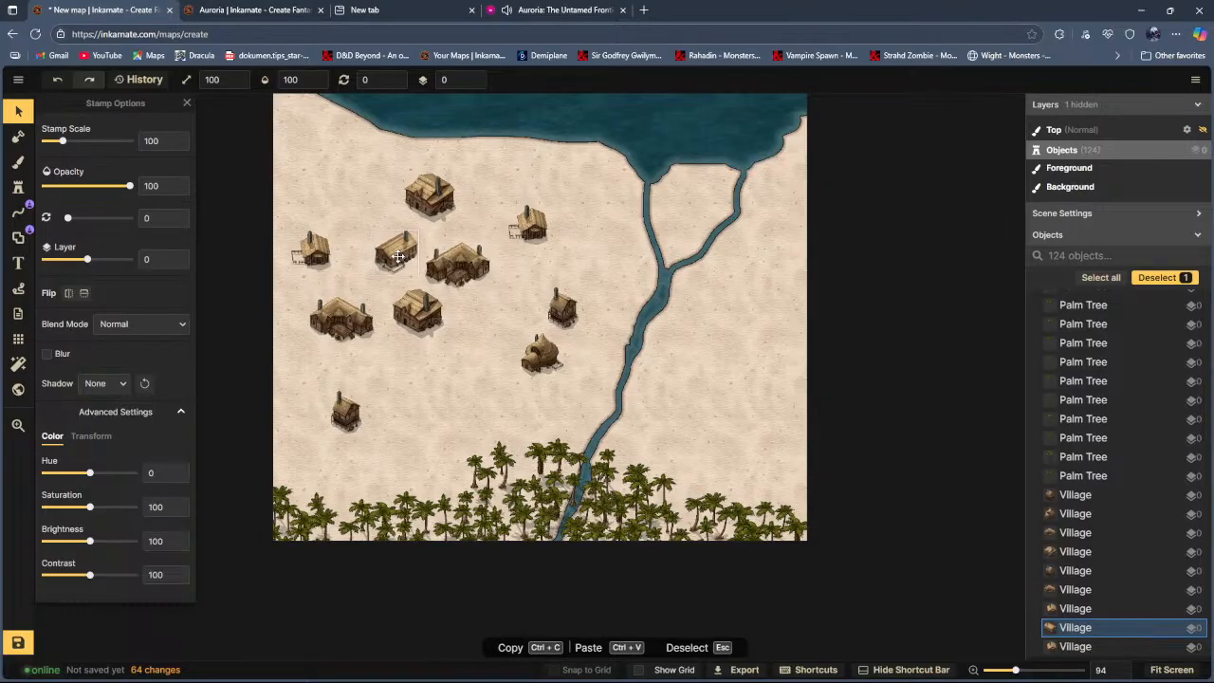
Step: Move the northernmost house, the two eastern houses, the domed hut and the southwestern cottage closer to the village centre
{"action": "left_click_drag", "start_coordinate": [432, 196], "coordinate": [440, 209]}
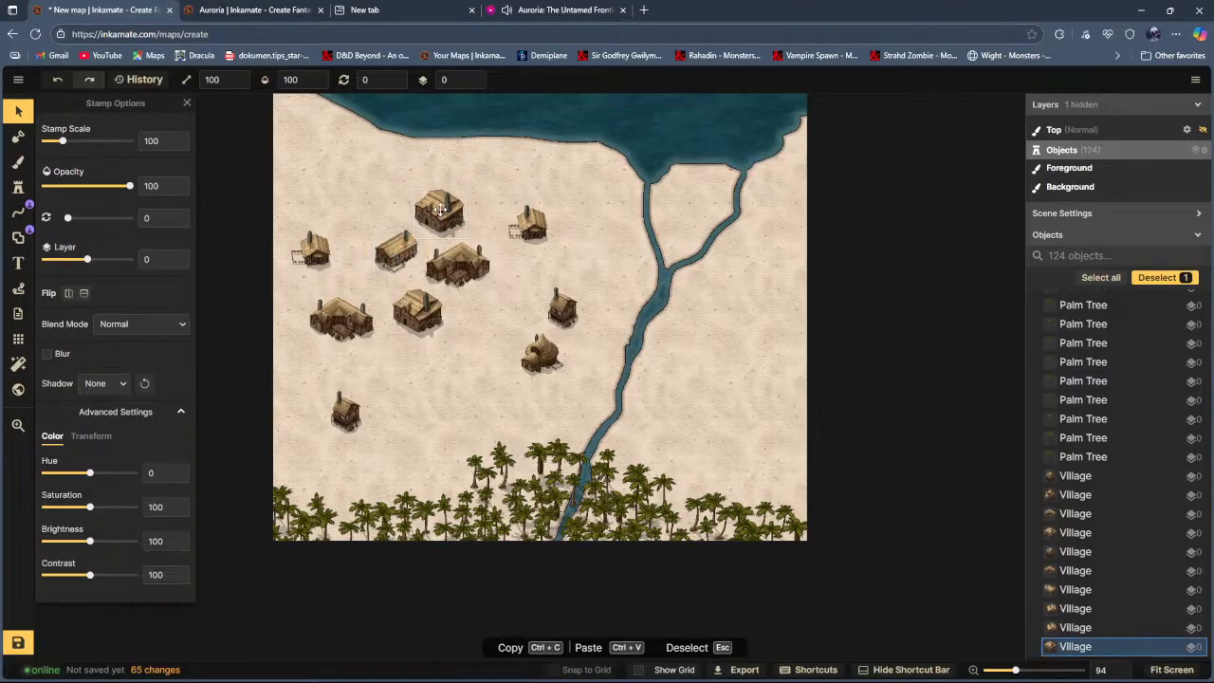
{"action": "left_click_drag", "start_coordinate": [534, 229], "coordinate": [540, 258]}
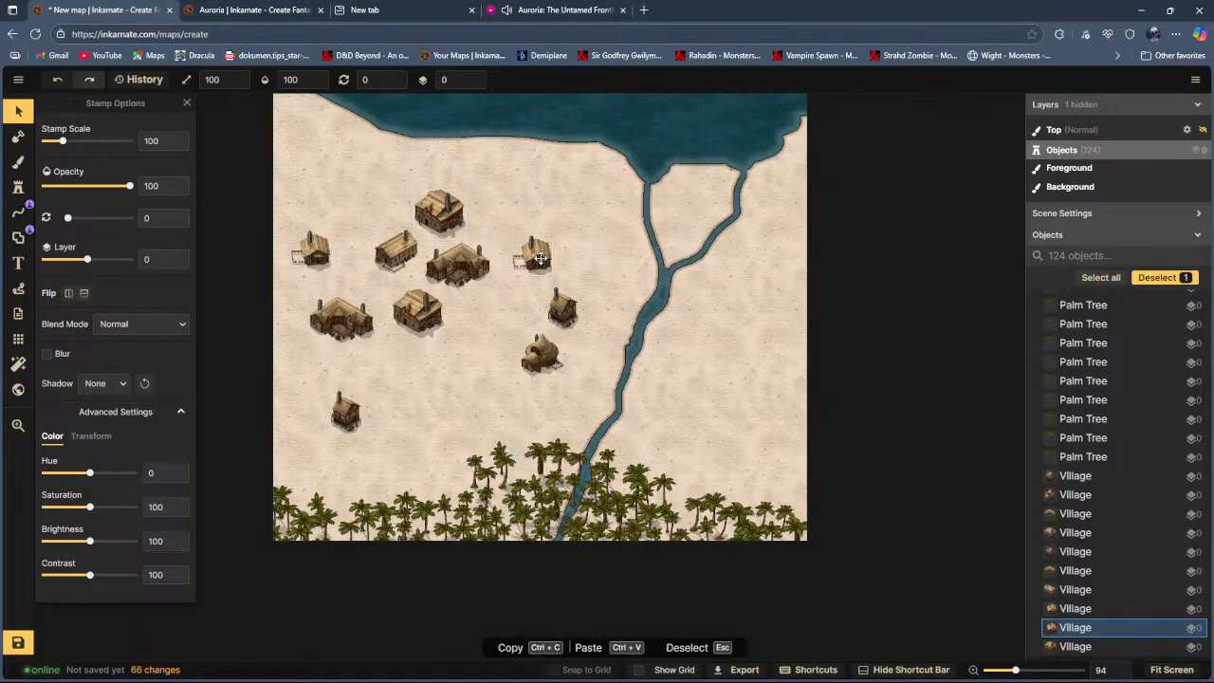
{"action": "left_click_drag", "start_coordinate": [562, 313], "coordinate": [551, 301]}
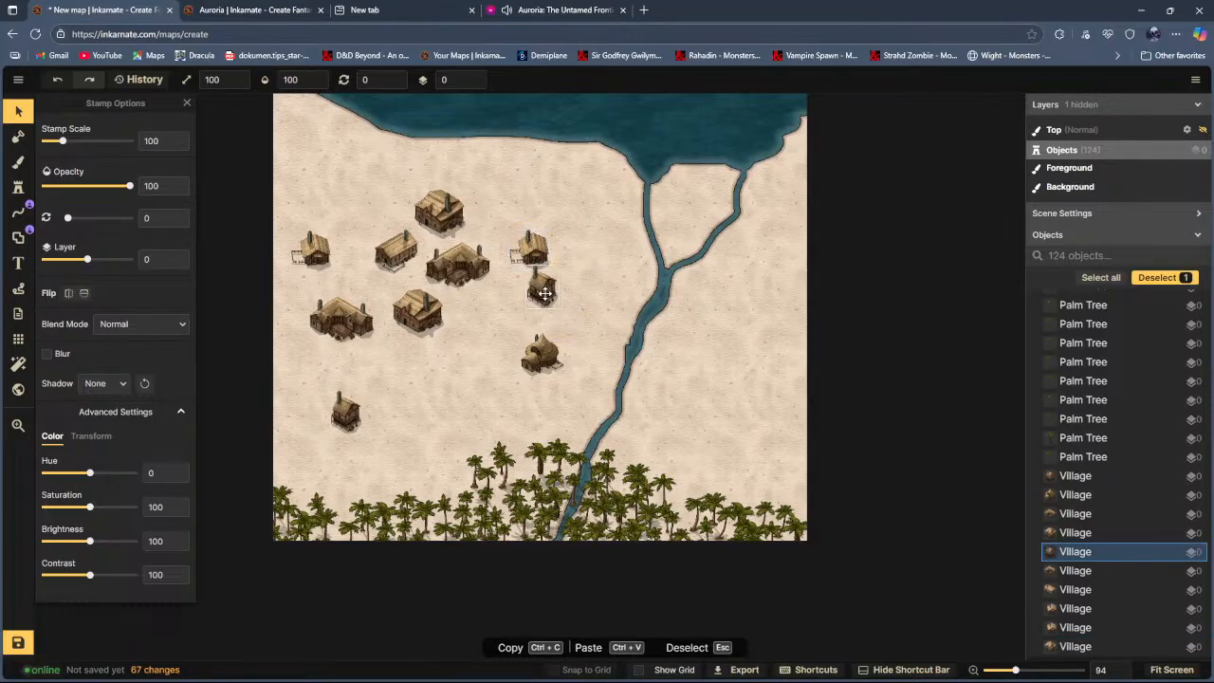
{"action": "left_click_drag", "start_coordinate": [540, 358], "coordinate": [522, 331]}
{"action": "left_click_drag", "start_coordinate": [355, 431], "coordinate": [454, 362]}
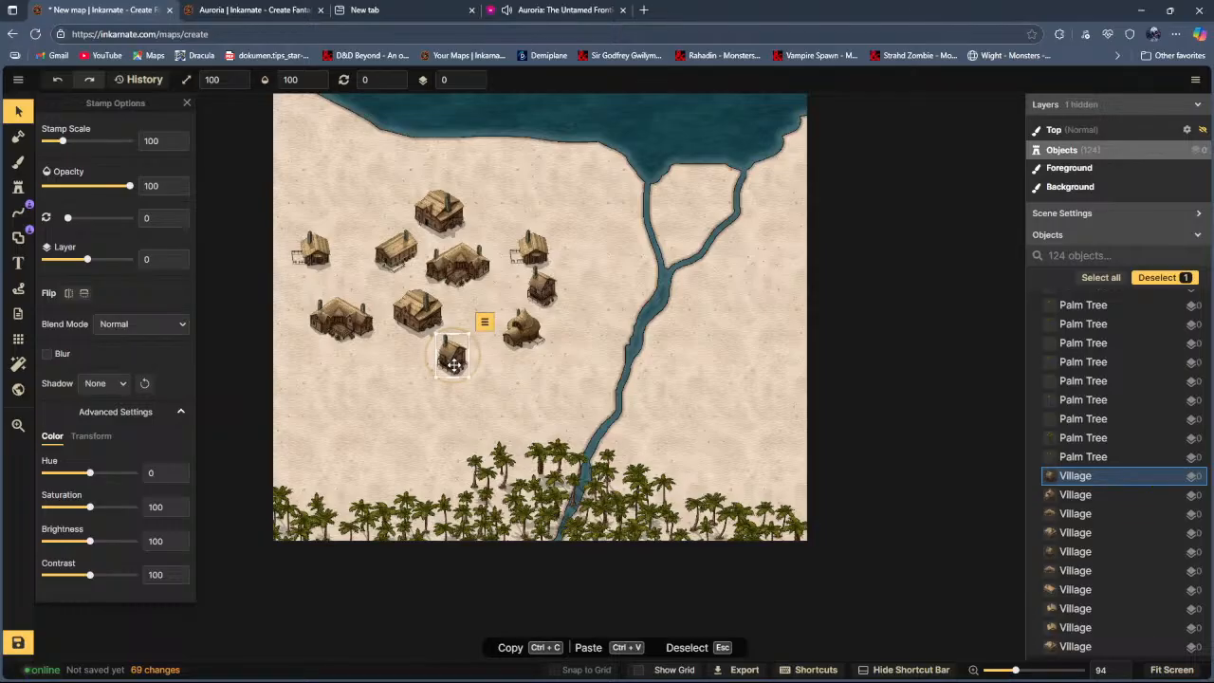
Step: Choose the two-piece Viking Hut set under Houses, enable random stamps, and place two huts at scale 100 south of the village
{"action": "left_click", "coordinate": [17, 189]}
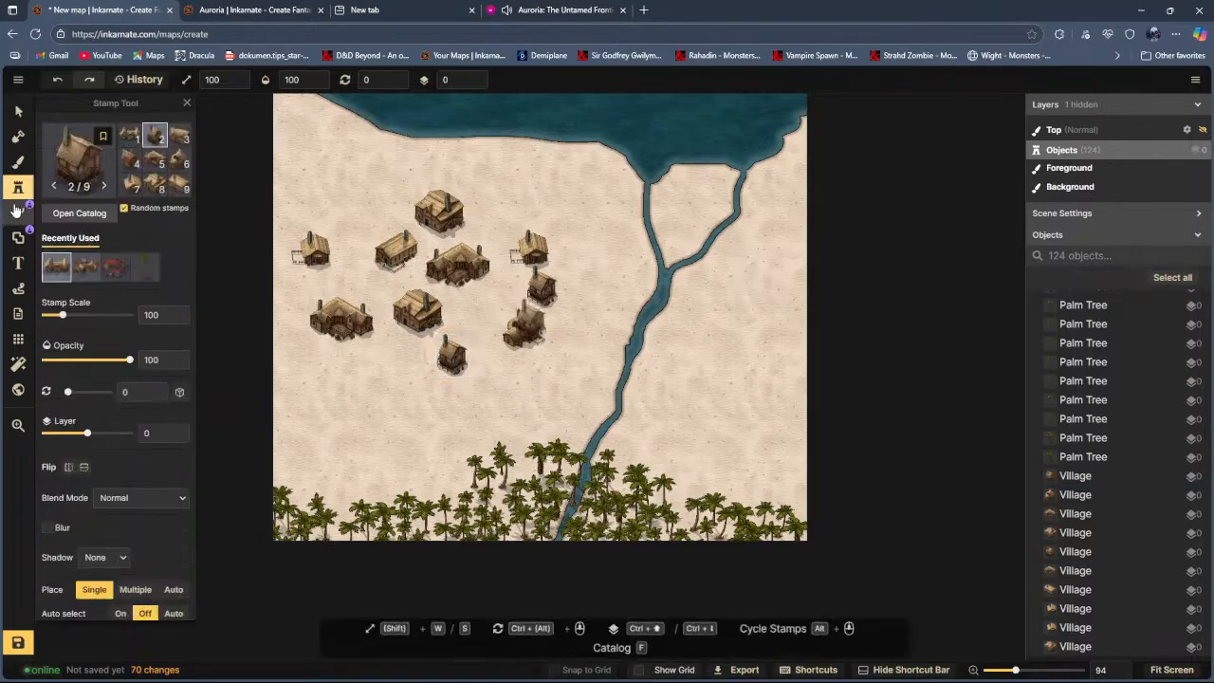
{"action": "left_click", "coordinate": [79, 214]}
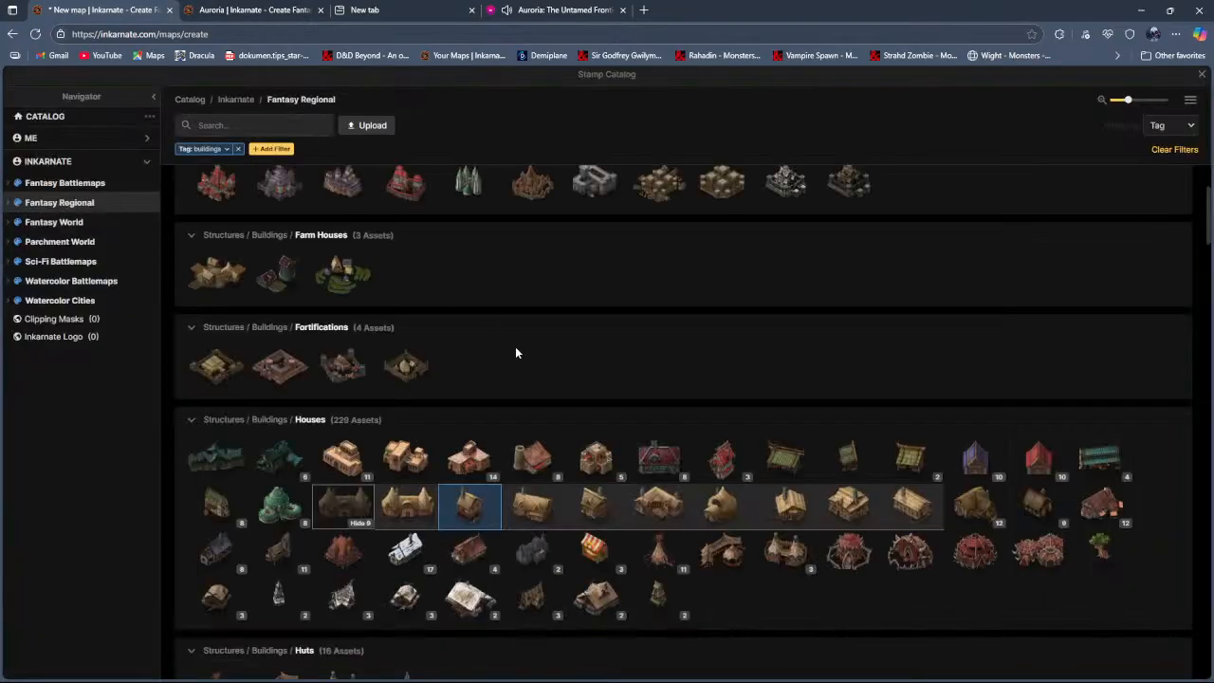
{"action": "scroll", "coordinate": [546, 416], "scroll_direction": "down", "scroll_amount": 1}
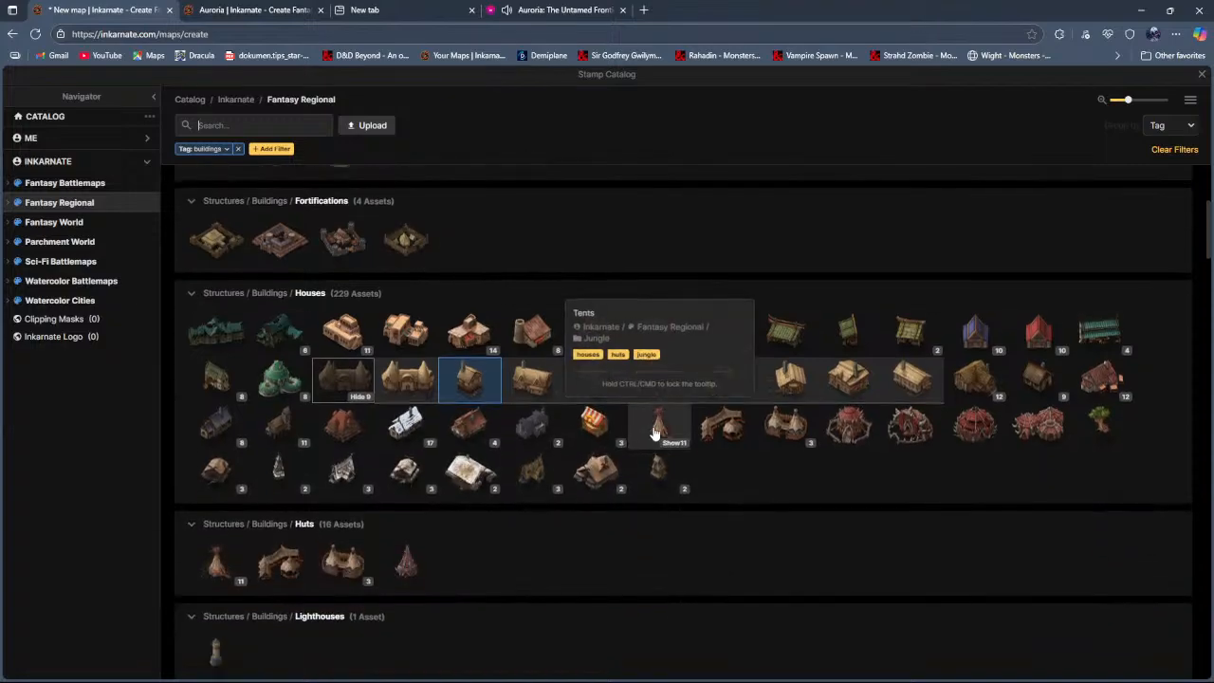
{"action": "left_click", "coordinate": [605, 487]}
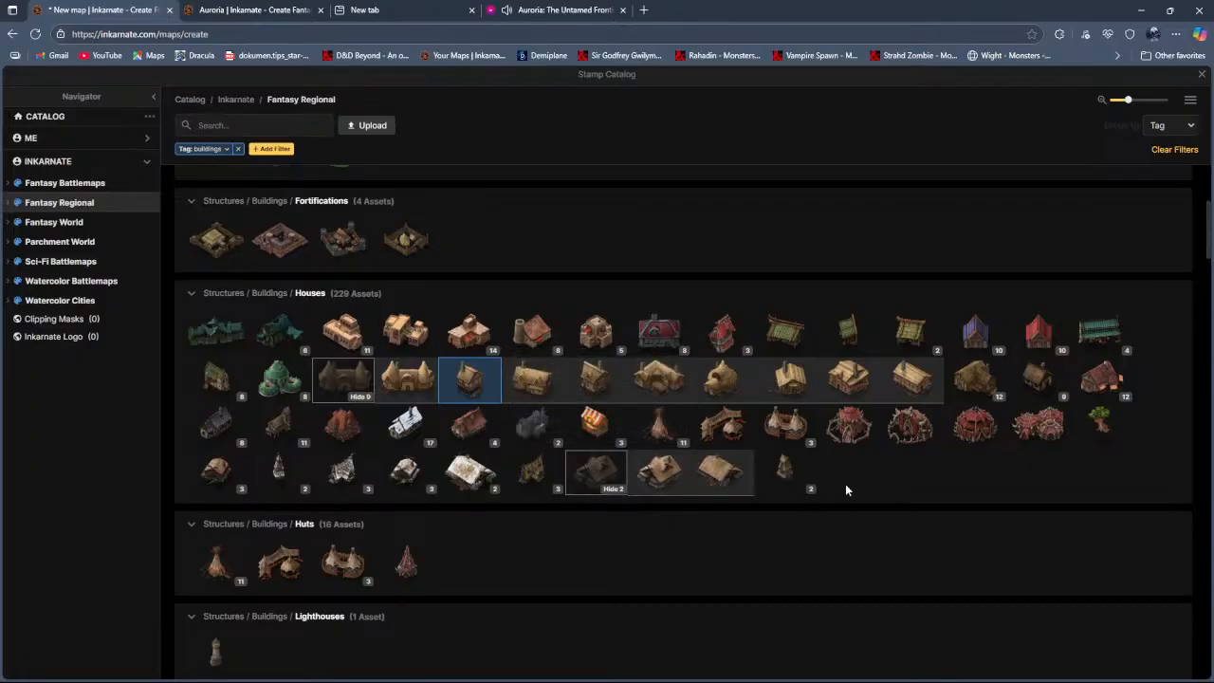
{"action": "left_click", "coordinate": [725, 483]}
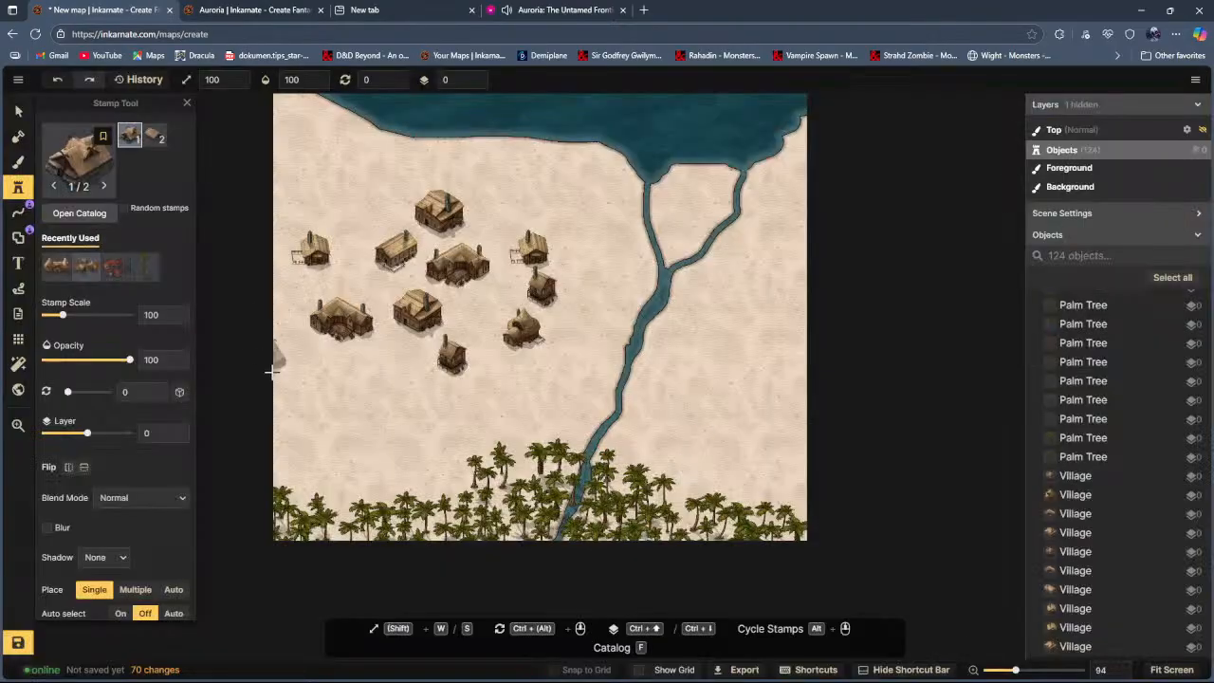
{"action": "left_click", "coordinate": [323, 394]}
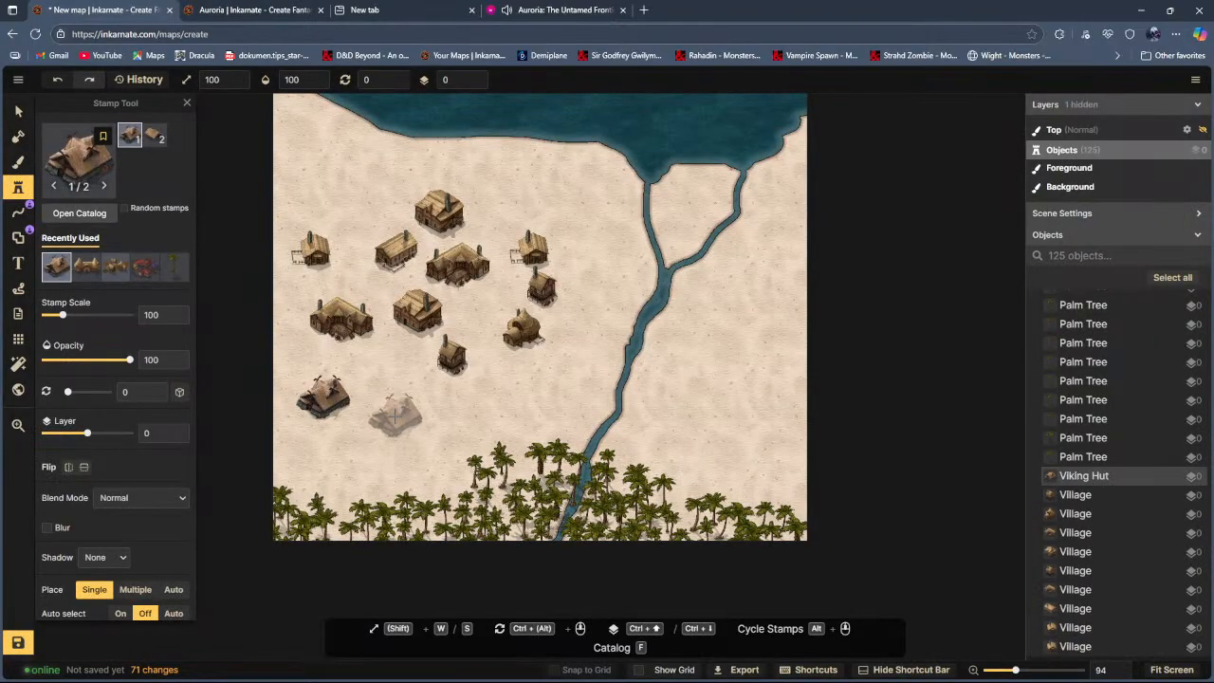
{"action": "left_click", "coordinate": [531, 323]}
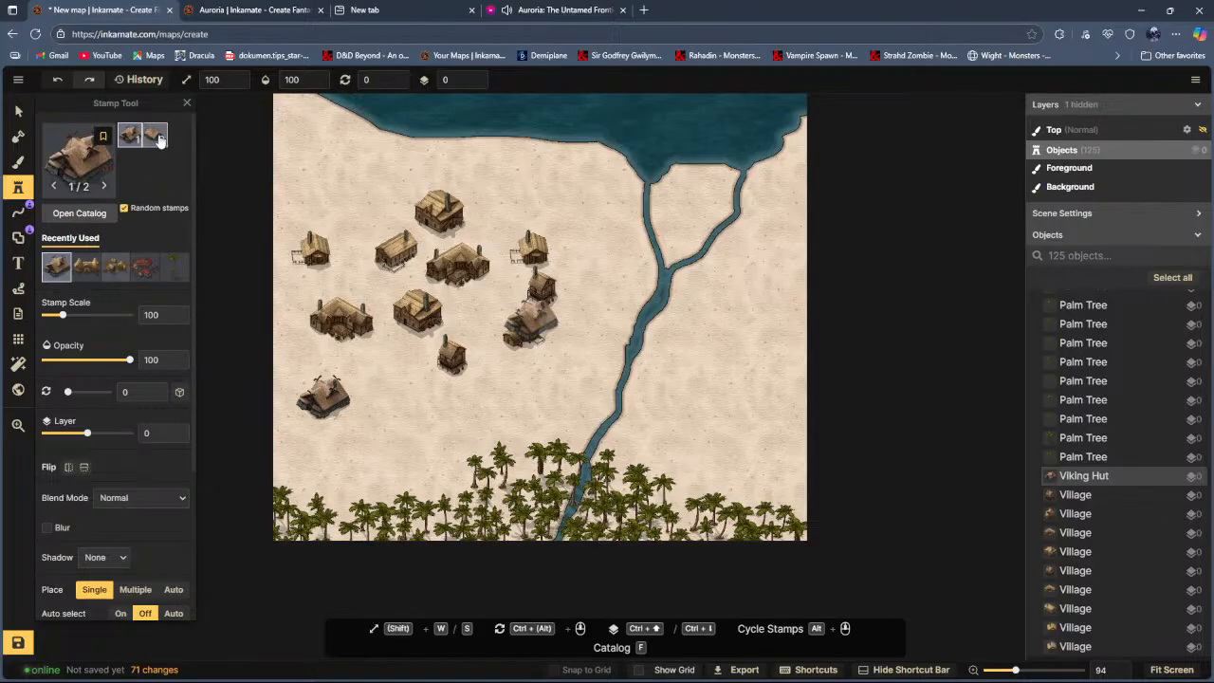
{"action": "left_click", "coordinate": [409, 427]}
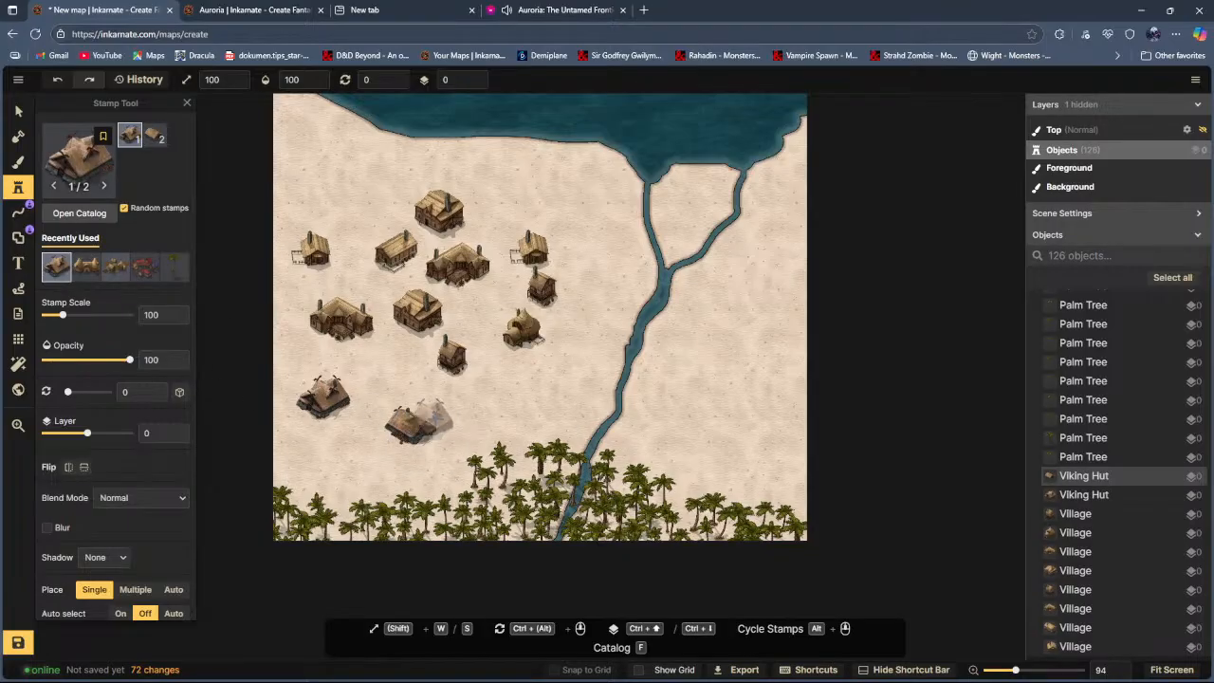
Step: Place one of each of the three Market Stall variants in a row along the village's northwest side
{"action": "left_click", "coordinate": [95, 217]}
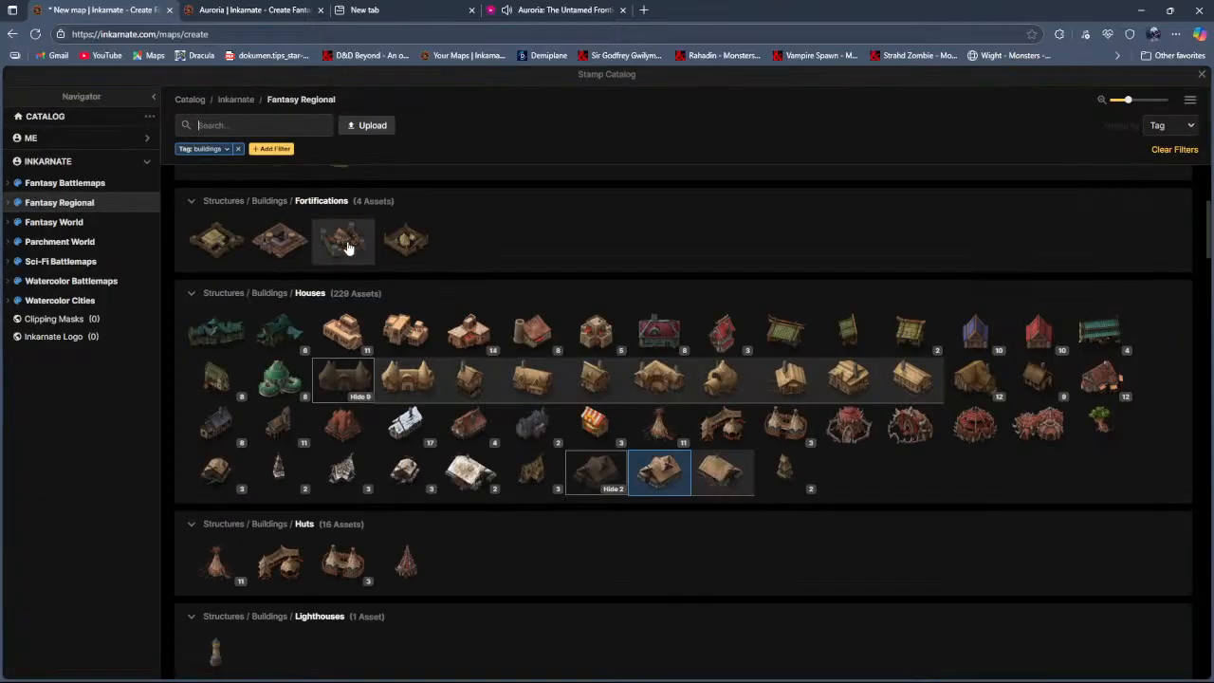
{"action": "left_click", "coordinate": [604, 439]}
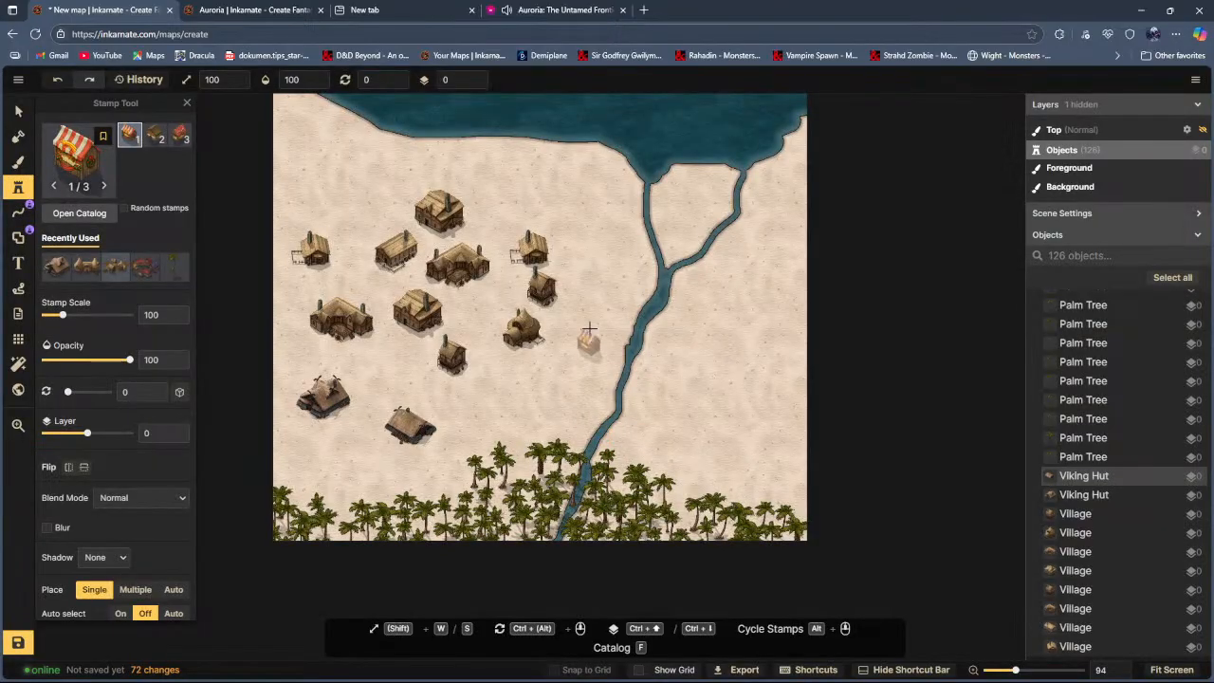
{"action": "left_click", "coordinate": [345, 231]}
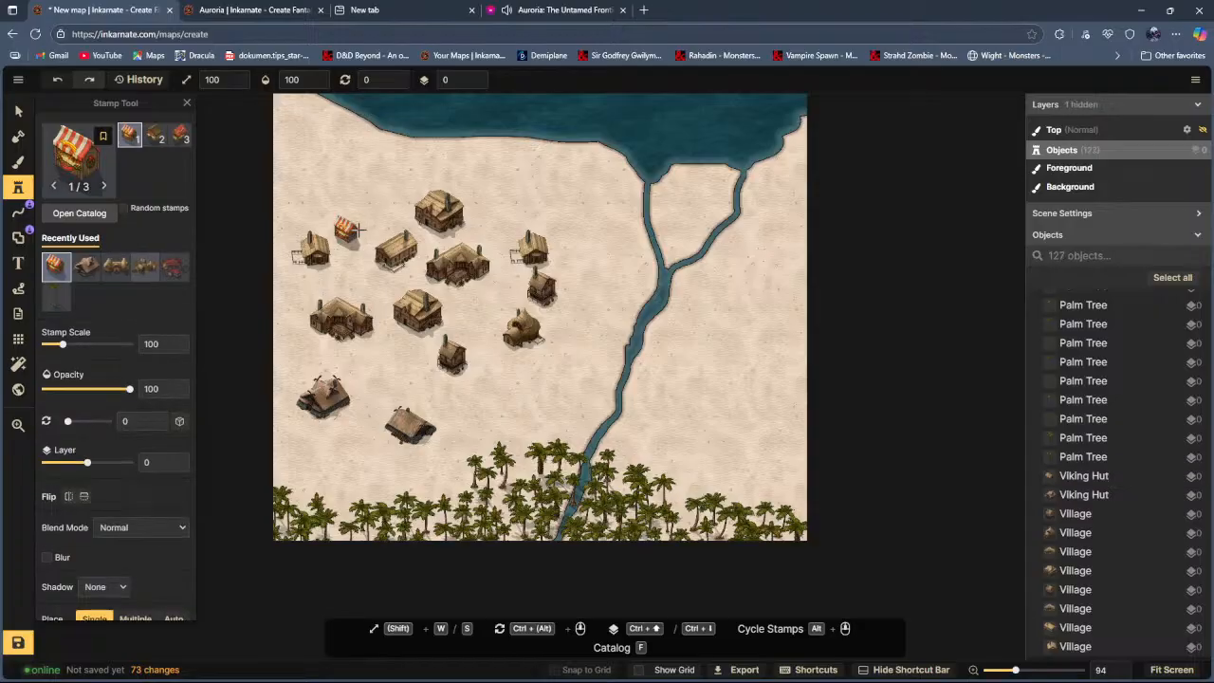
{"action": "left_click", "coordinate": [155, 137]}
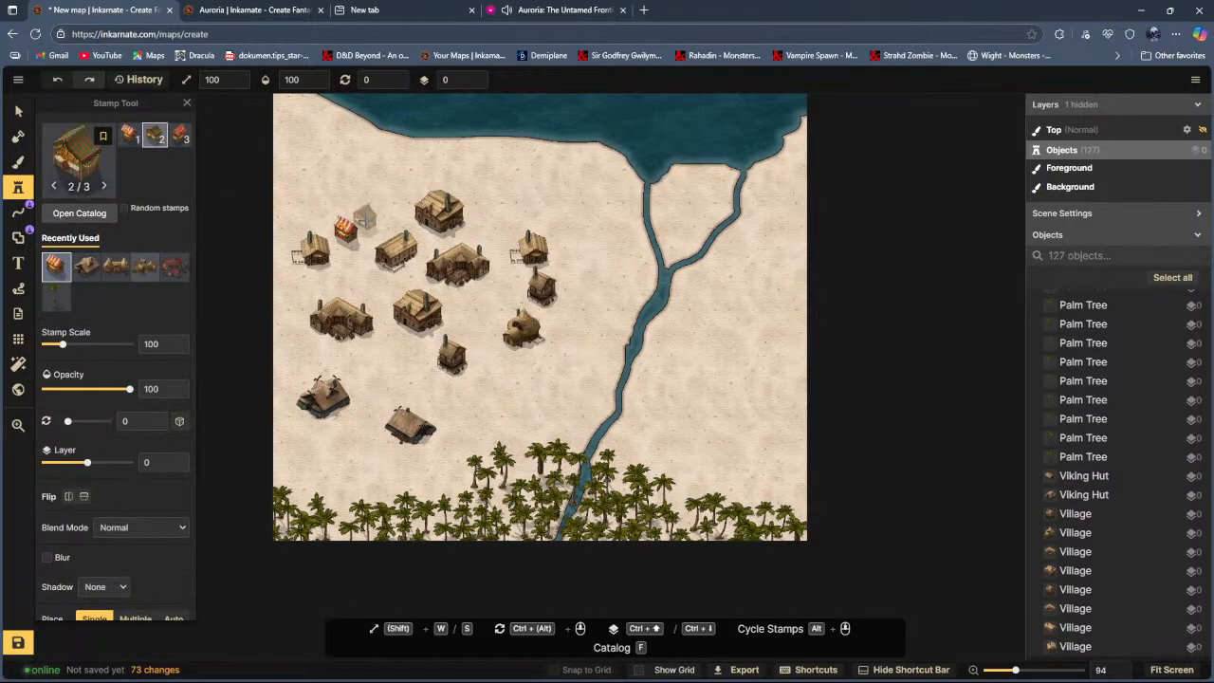
{"action": "key", "text": "ctrl+z"}
{"action": "left_click", "coordinate": [180, 137]}
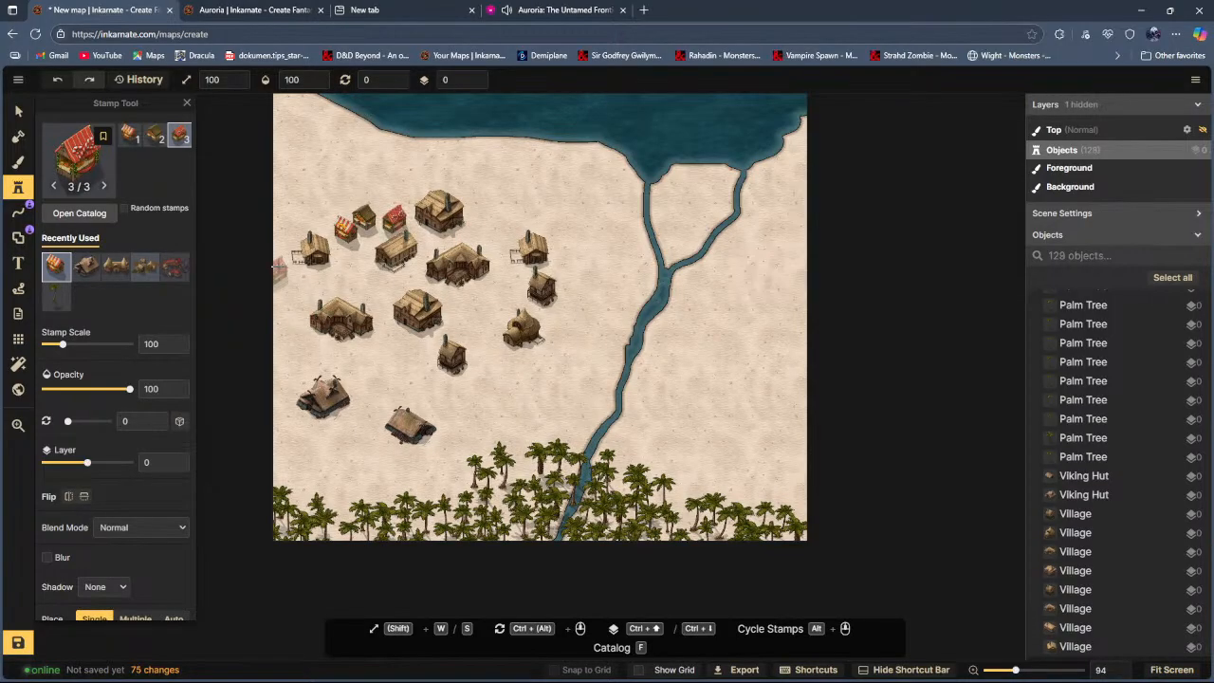
Step: Tighten the village's northern and eastern parts by moving the houses below the market stalls, the eastern house and the domed hut closer together
{"action": "left_click", "coordinate": [18, 111]}
{"action": "left_click", "coordinate": [391, 224]}
{"action": "left_click_drag", "start_coordinate": [396, 269], "coordinate": [325, 265]}
{"action": "left_click_drag", "start_coordinate": [463, 222], "coordinate": [449, 248]}
{"action": "left_click_drag", "start_coordinate": [536, 269], "coordinate": [519, 252]}
{"action": "left_click_drag", "start_coordinate": [532, 294], "coordinate": [502, 318]}
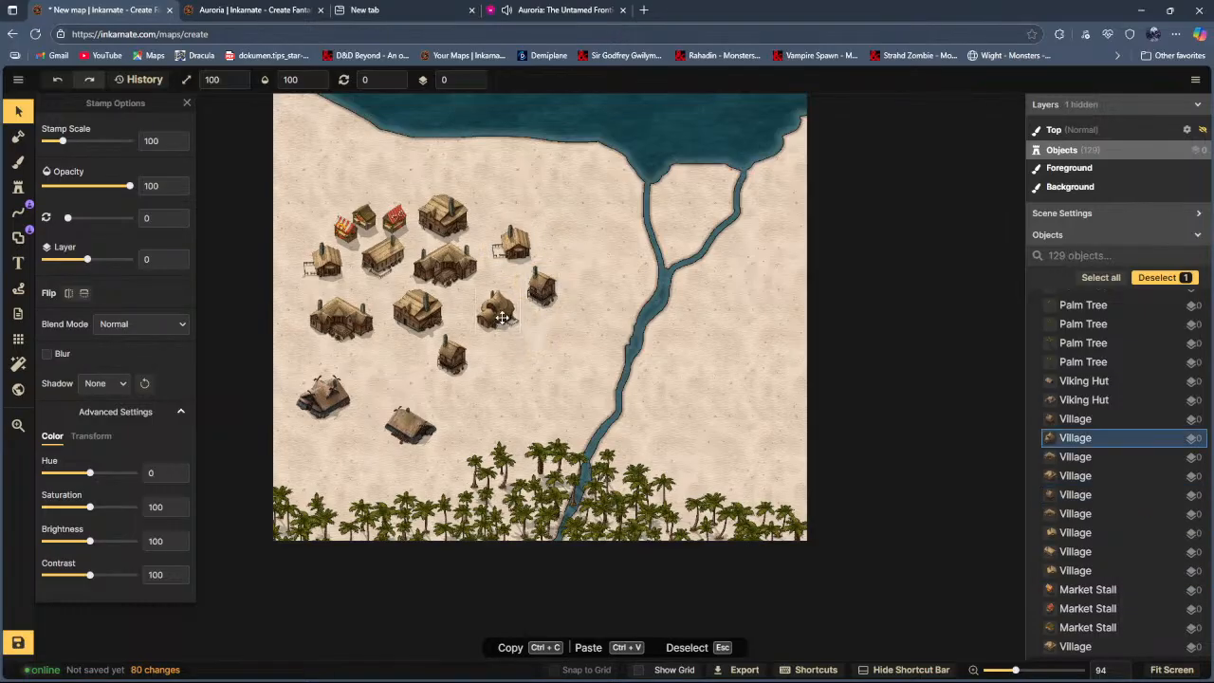
Step: Move the small southern cottage west and bring both Viking Huts north to form the village's southern row
{"action": "left_click_drag", "start_coordinate": [452, 359], "coordinate": [399, 354]}
{"action": "left_click_drag", "start_coordinate": [406, 428], "coordinate": [471, 355]}
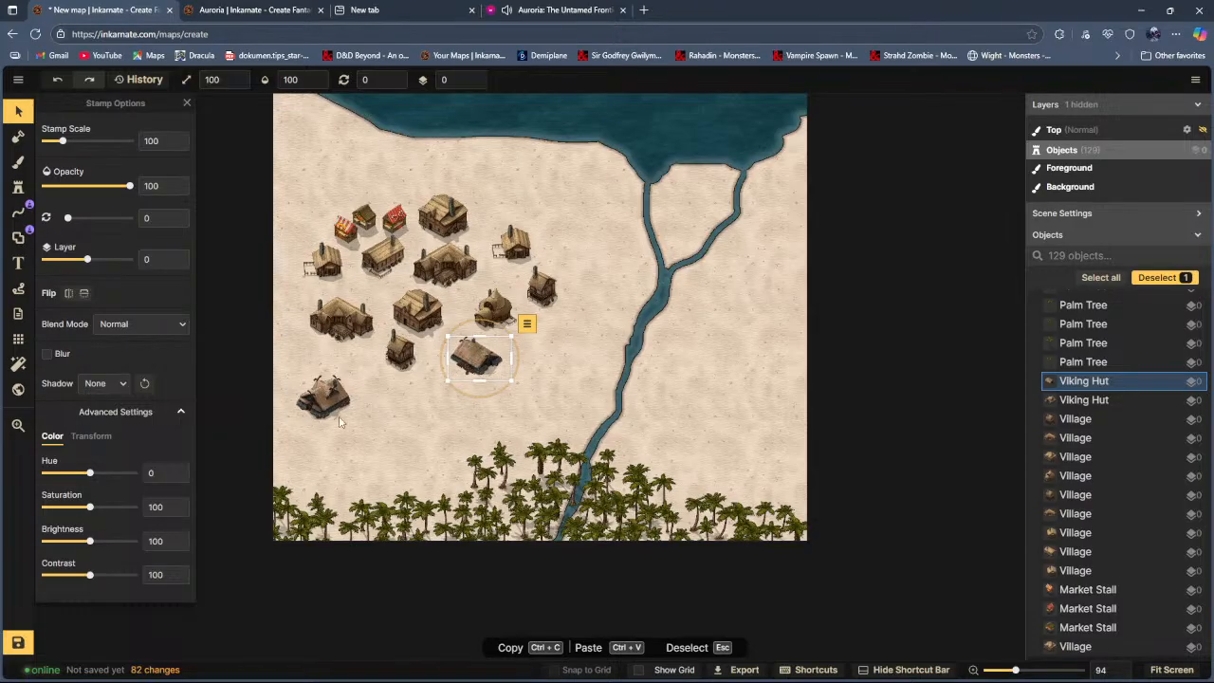
{"action": "left_click_drag", "start_coordinate": [319, 408], "coordinate": [346, 377]}
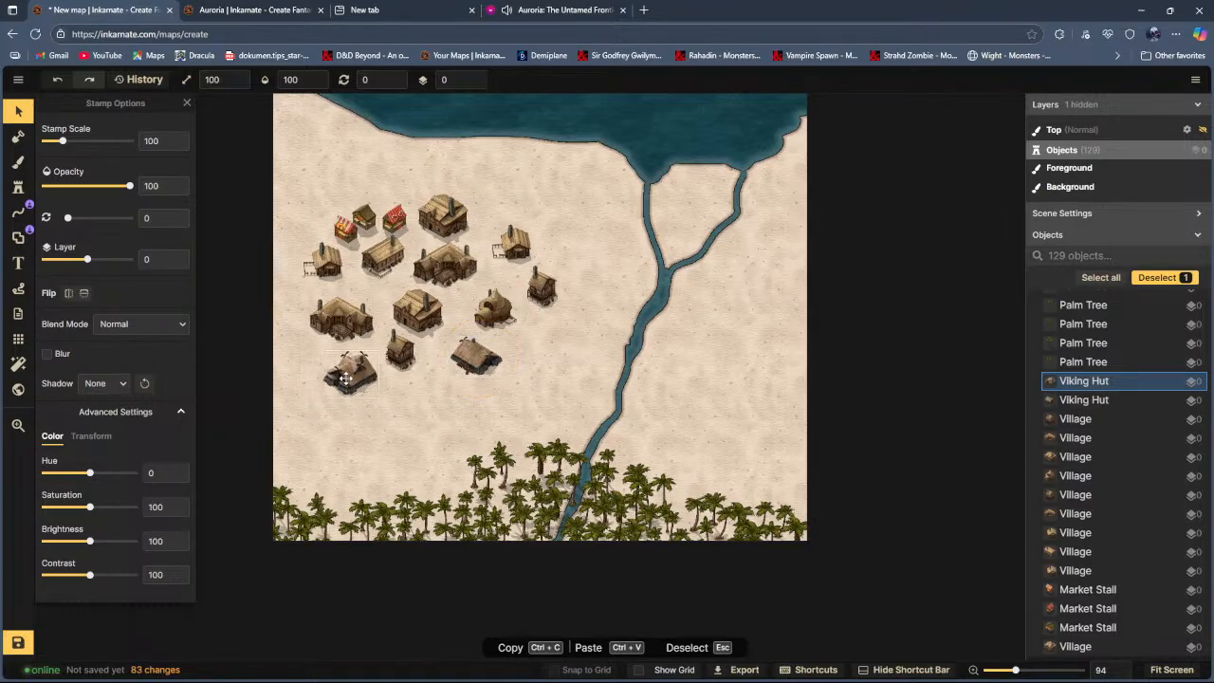
{"action": "left_click", "coordinate": [410, 428]}
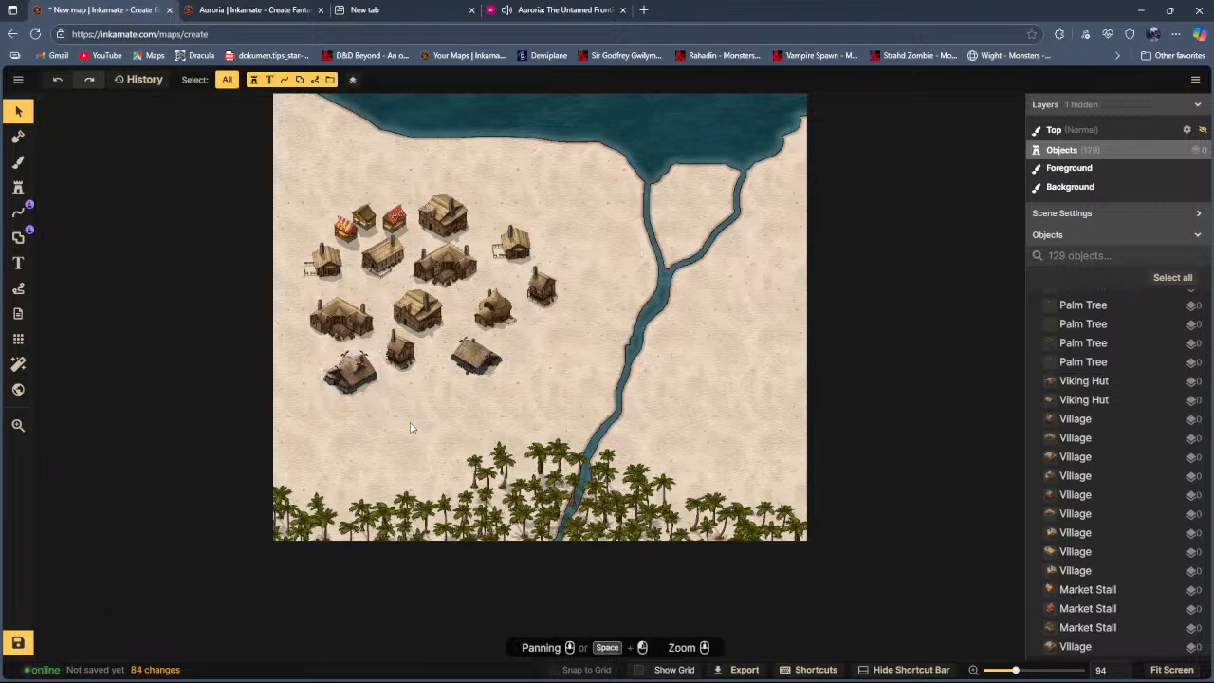
Step: Choose the second Viking Building variant under Houses and place it at scale 100 just south of the village
{"action": "left_click", "coordinate": [16, 187]}
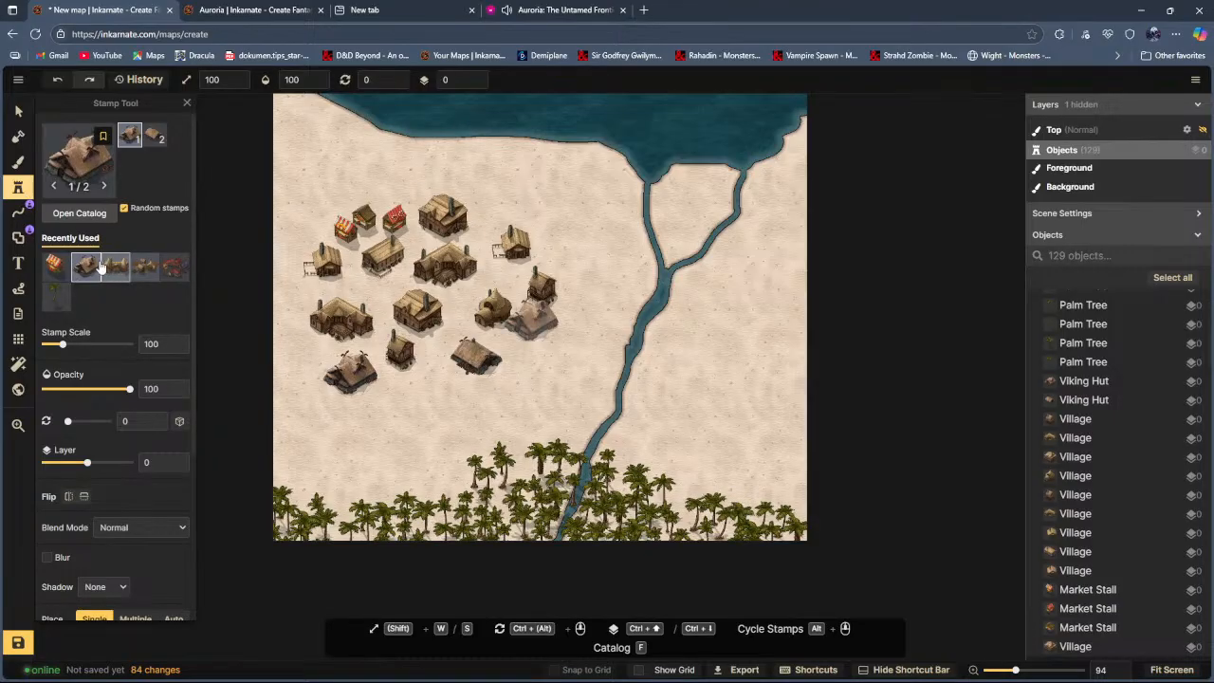
{"action": "left_click", "coordinate": [80, 213]}
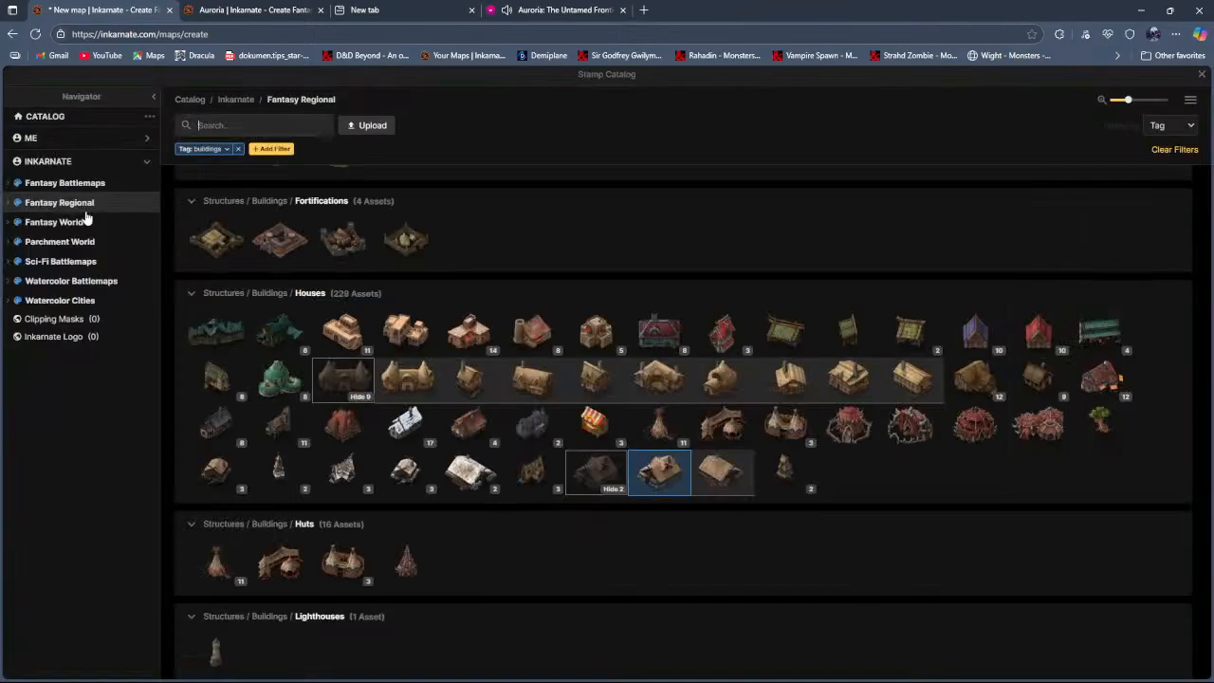
{"action": "left_click", "coordinate": [550, 494]}
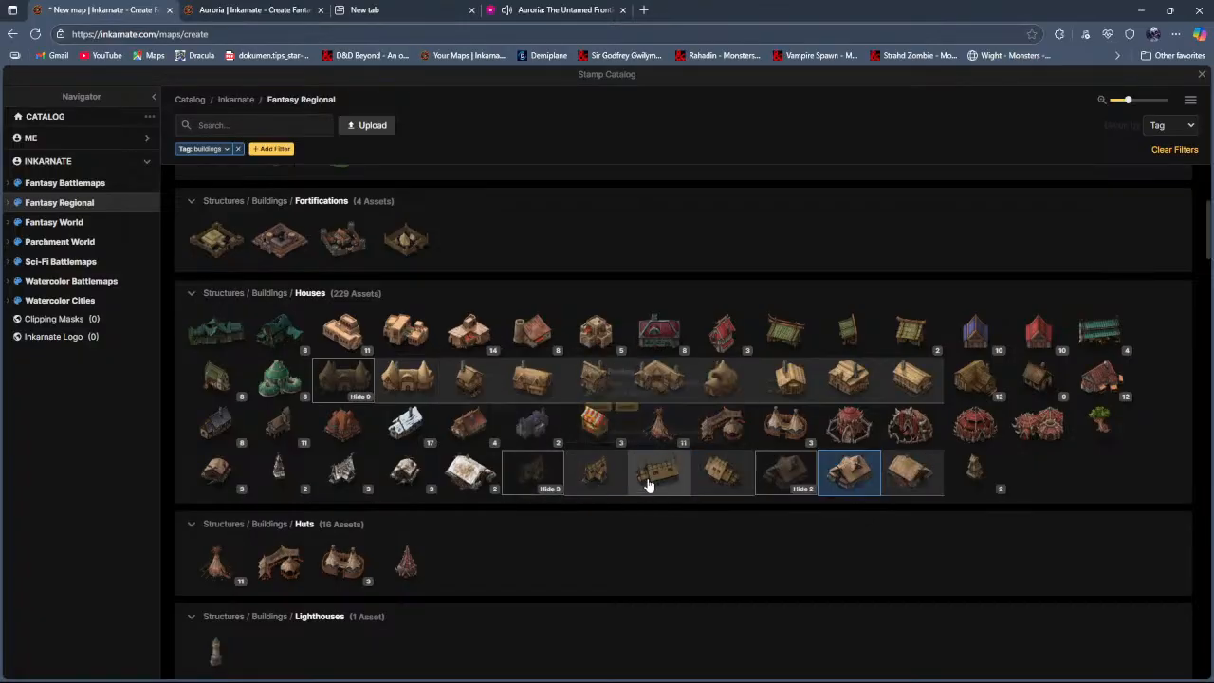
{"action": "left_click", "coordinate": [645, 471]}
{"action": "left_click", "coordinate": [429, 398]}
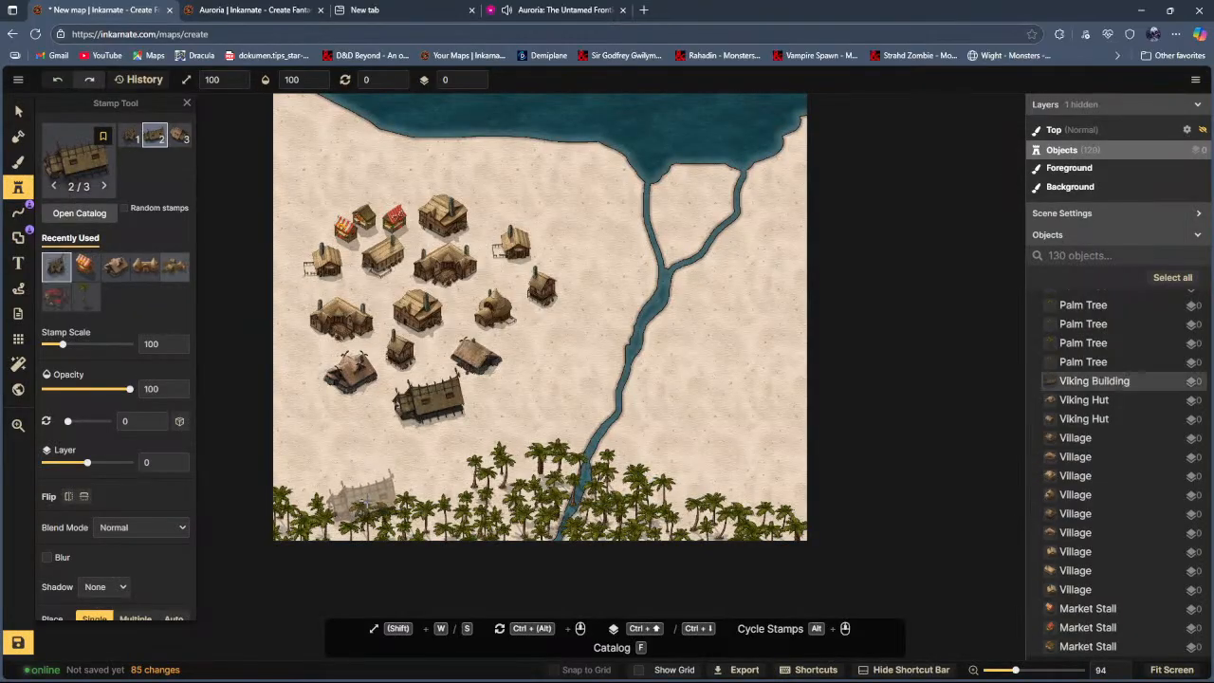
Step: Place the second Desert Building variant from Houses at scale 100, positioned on the sand east of the river
{"action": "left_click", "coordinate": [79, 217]}
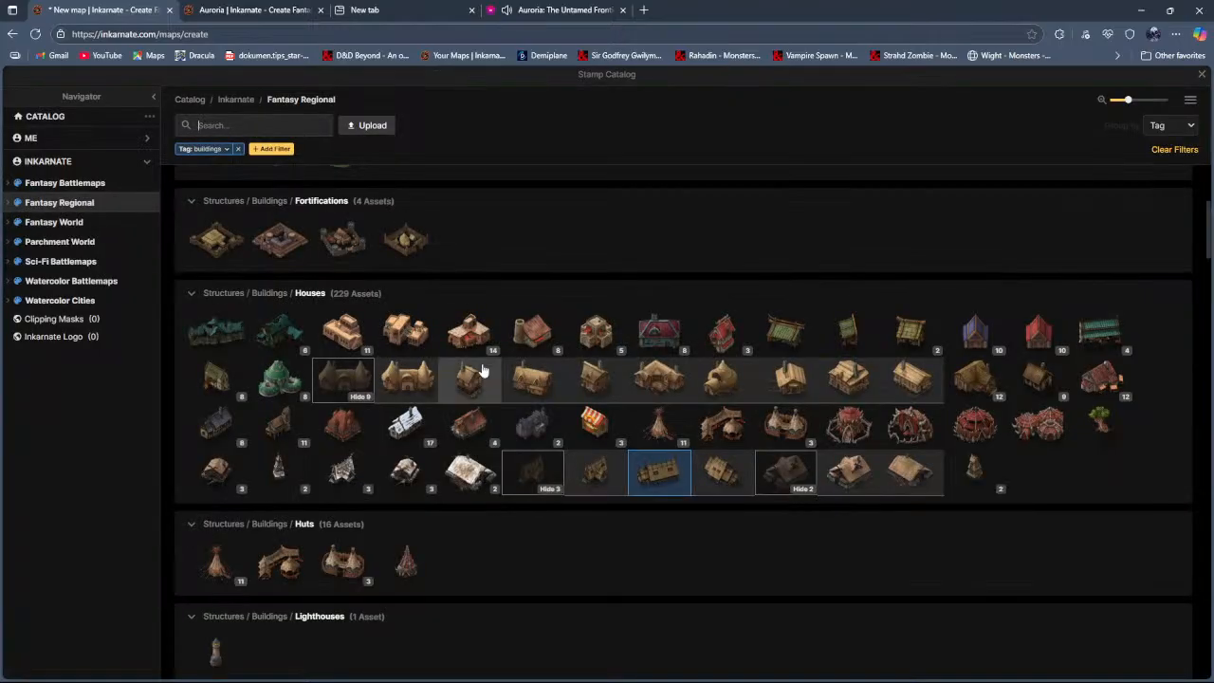
{"action": "left_click", "coordinate": [545, 351]}
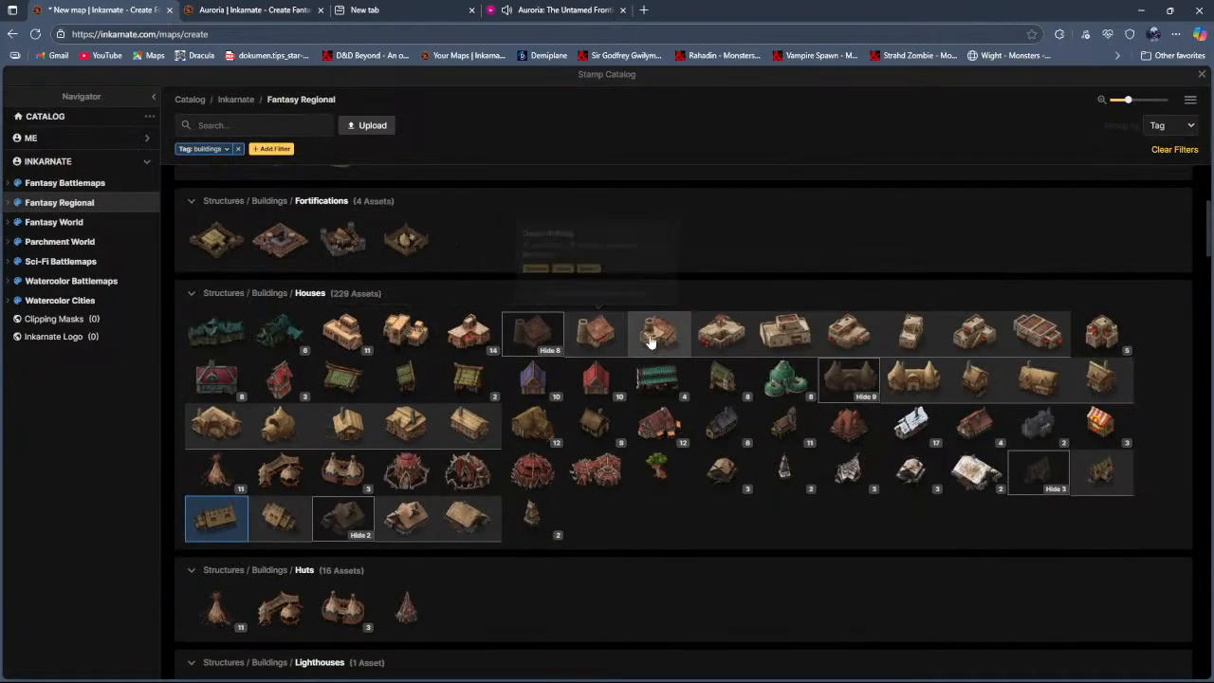
{"action": "left_click", "coordinate": [598, 338]}
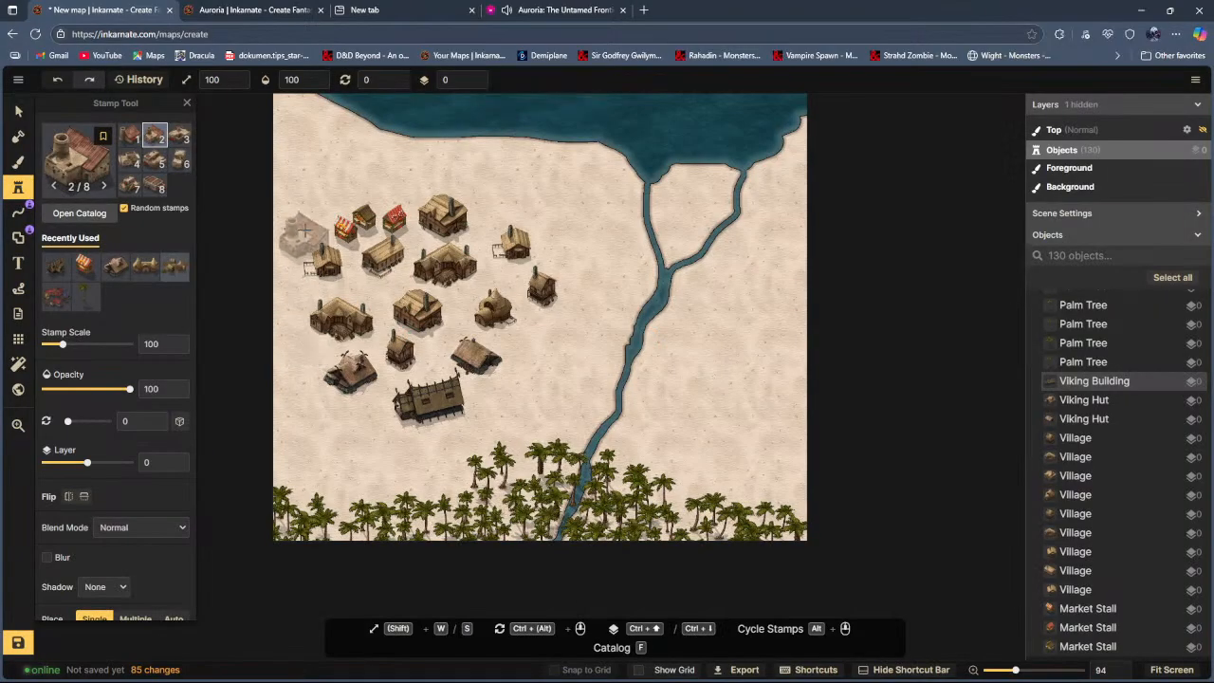
{"action": "left_click", "coordinate": [542, 334]}
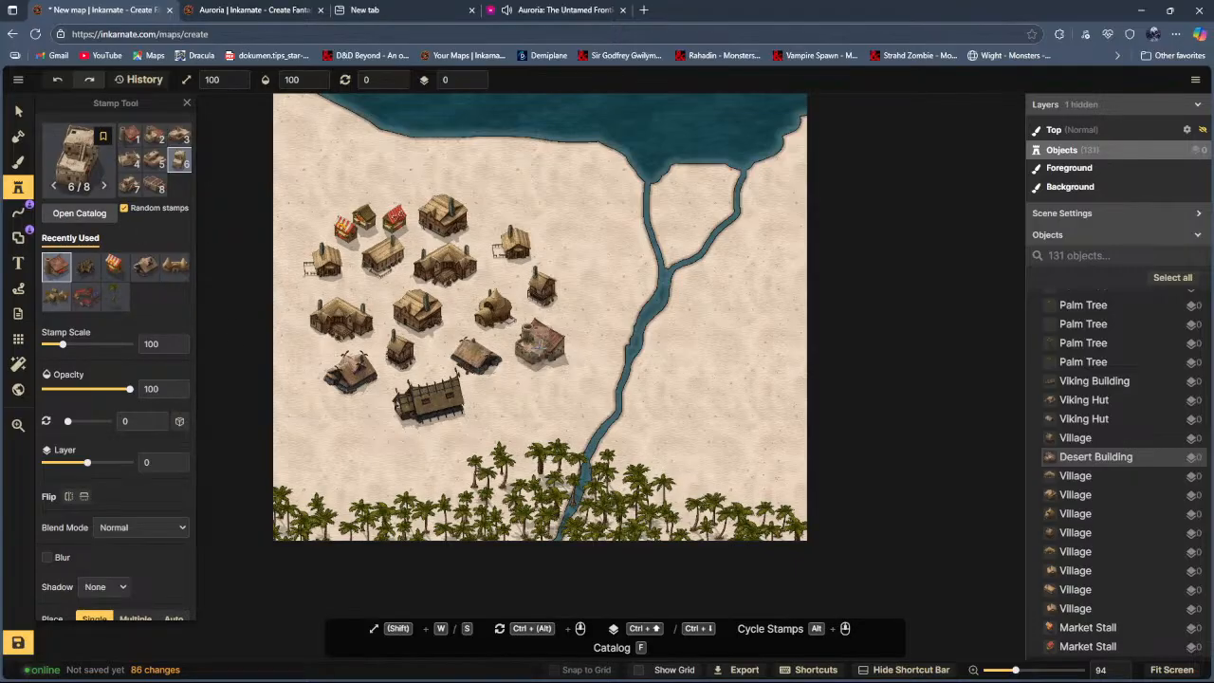
{"action": "key", "text": "Escape"}
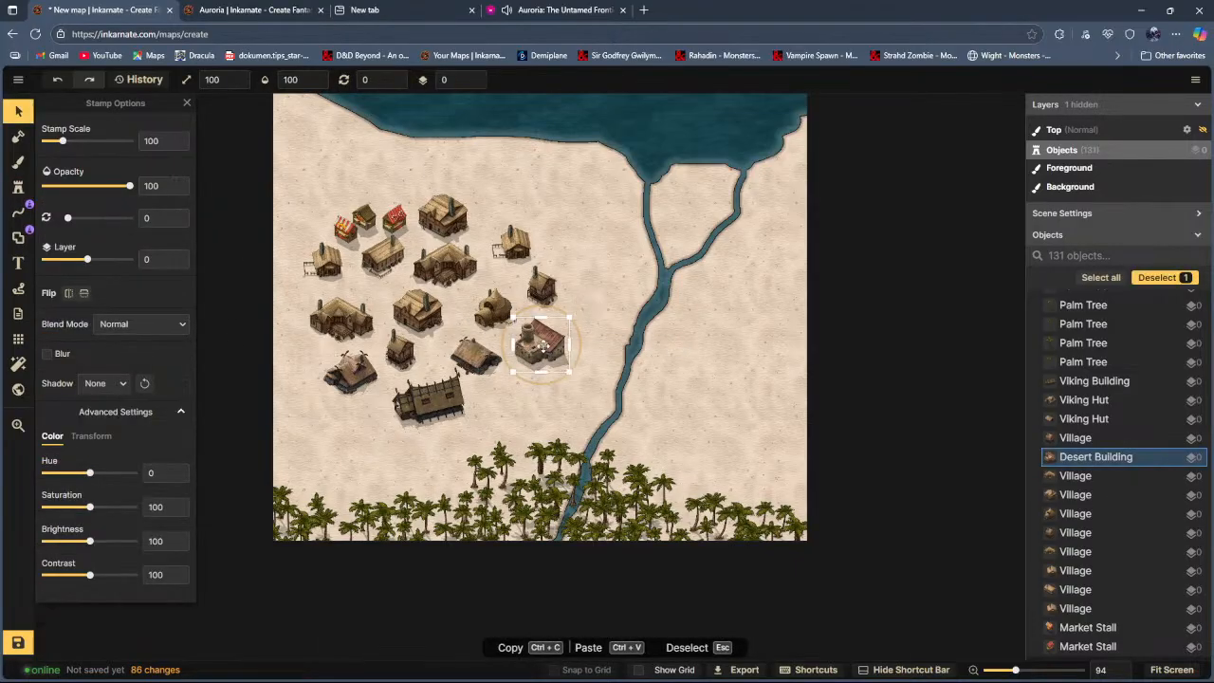
{"action": "left_click_drag", "start_coordinate": [541, 346], "coordinate": [697, 334]}
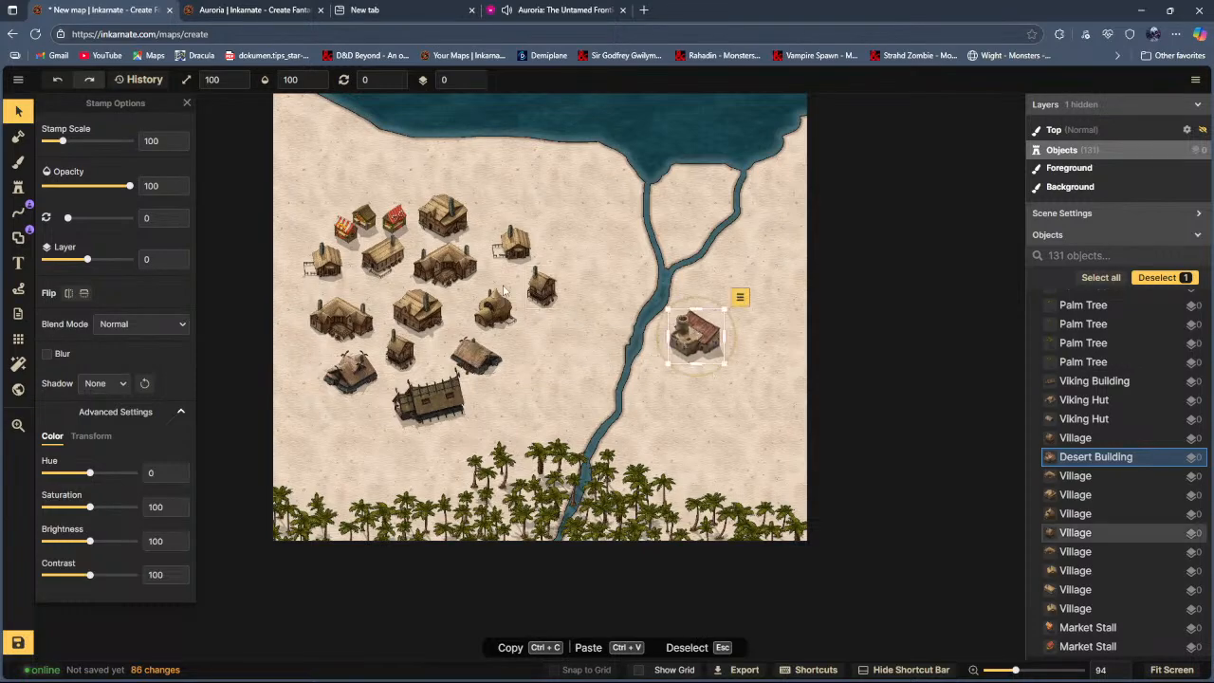
Step: Select all the village buildings west of the river and shift them together slightly east toward the river
{"action": "left_click_drag", "start_coordinate": [298, 195], "coordinate": [569, 426]}
{"action": "left_click_drag", "start_coordinate": [455, 388], "coordinate": [500, 394]}
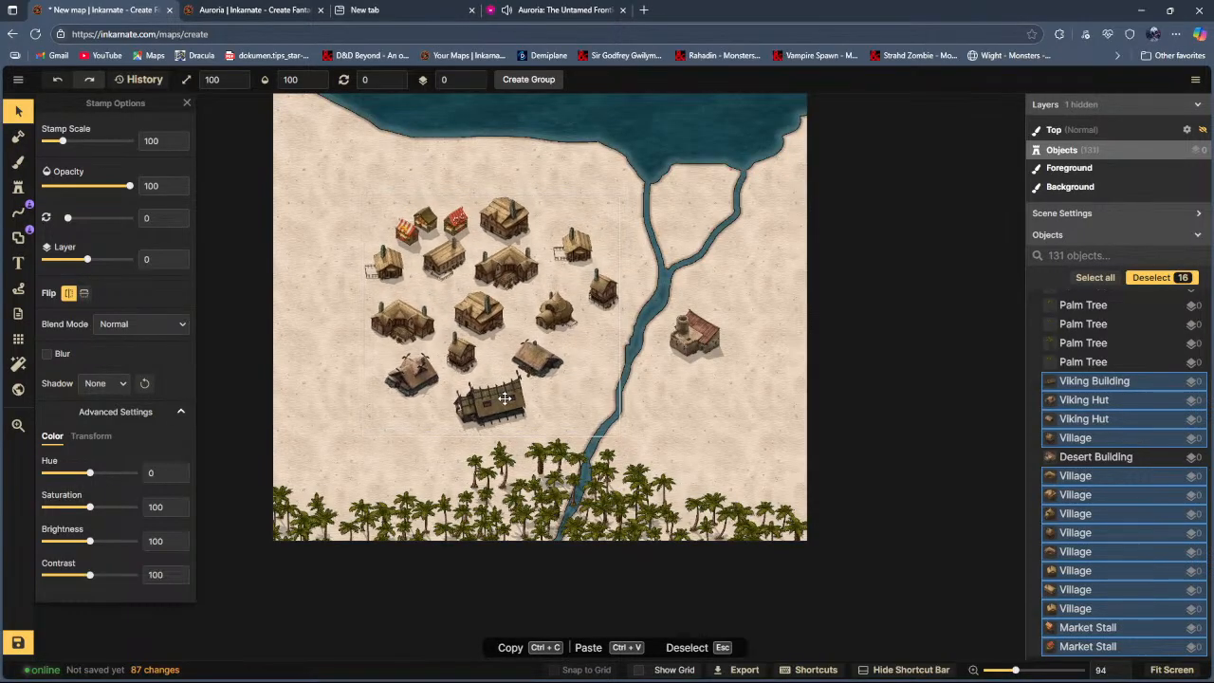
{"action": "left_click_drag", "start_coordinate": [504, 399], "coordinate": [507, 402]}
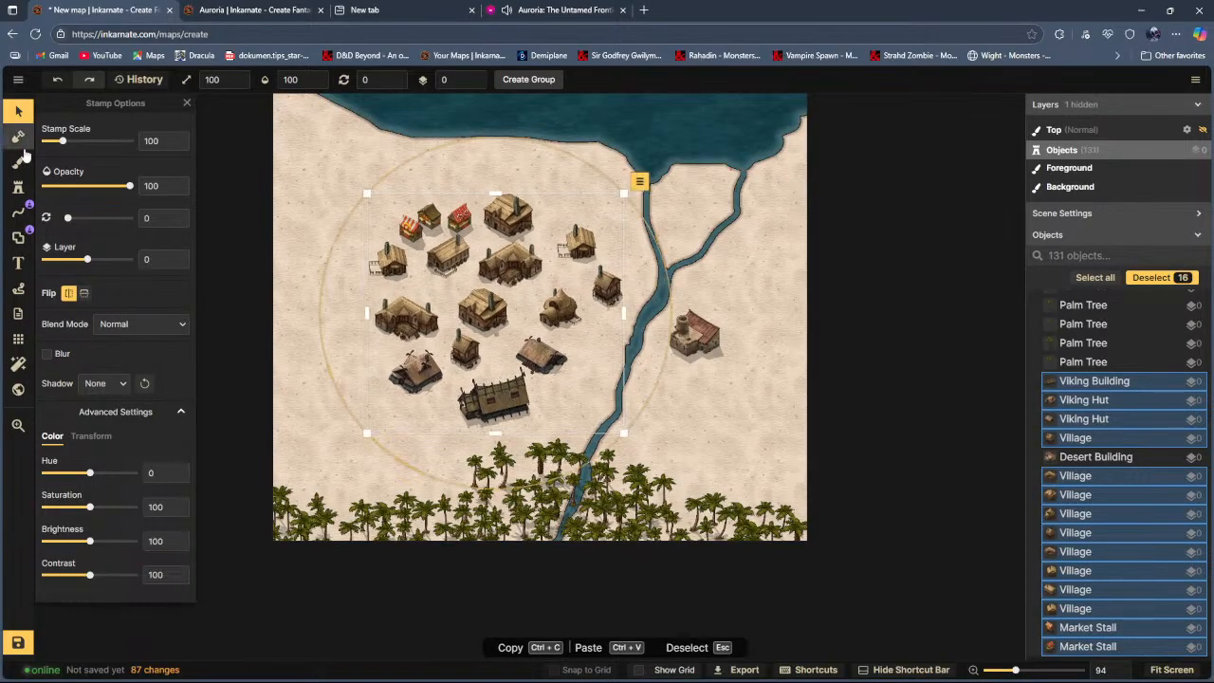
Step: Choose the first Viking Tower variant under Houses and place it at scale 100 on the river's east bank, south of the Desert Building
{"action": "left_click", "coordinate": [18, 187]}
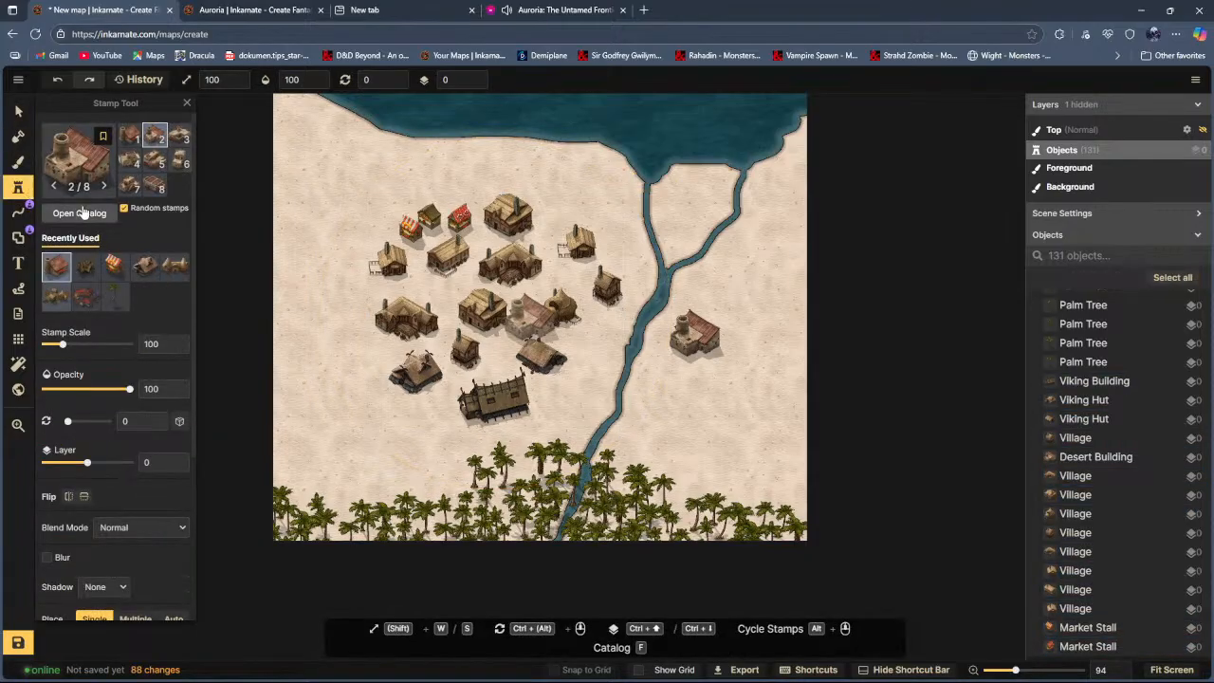
{"action": "left_click", "coordinate": [80, 213]}
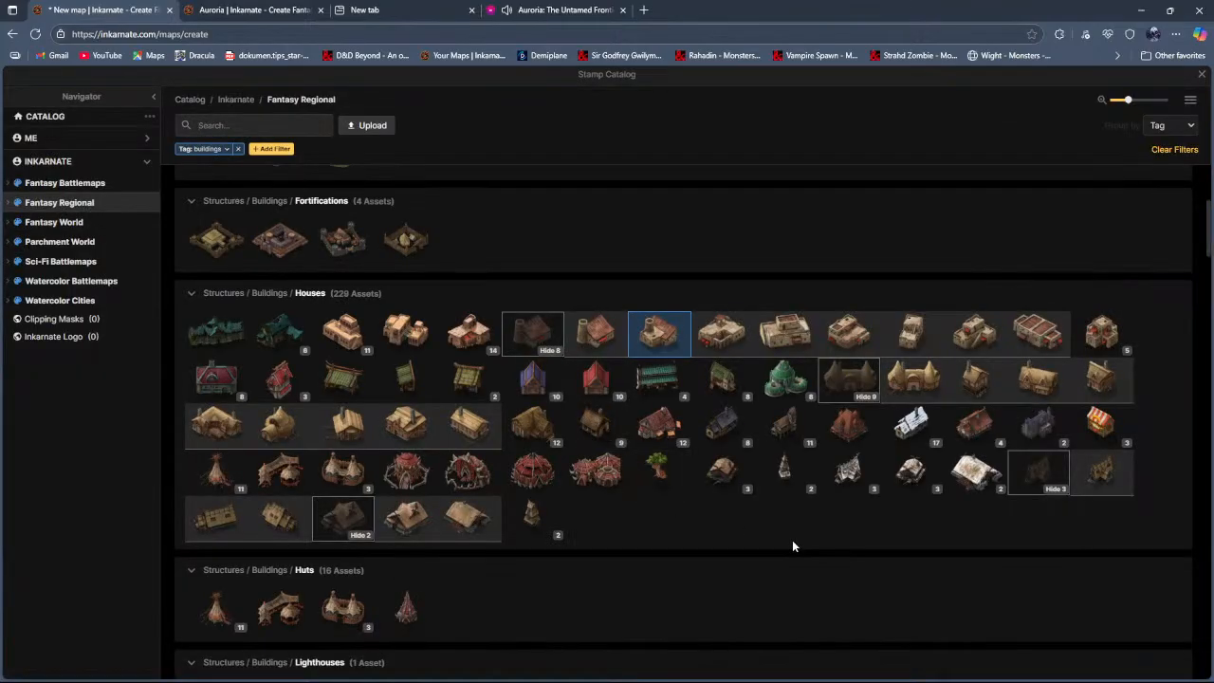
{"action": "left_click", "coordinate": [556, 536]}
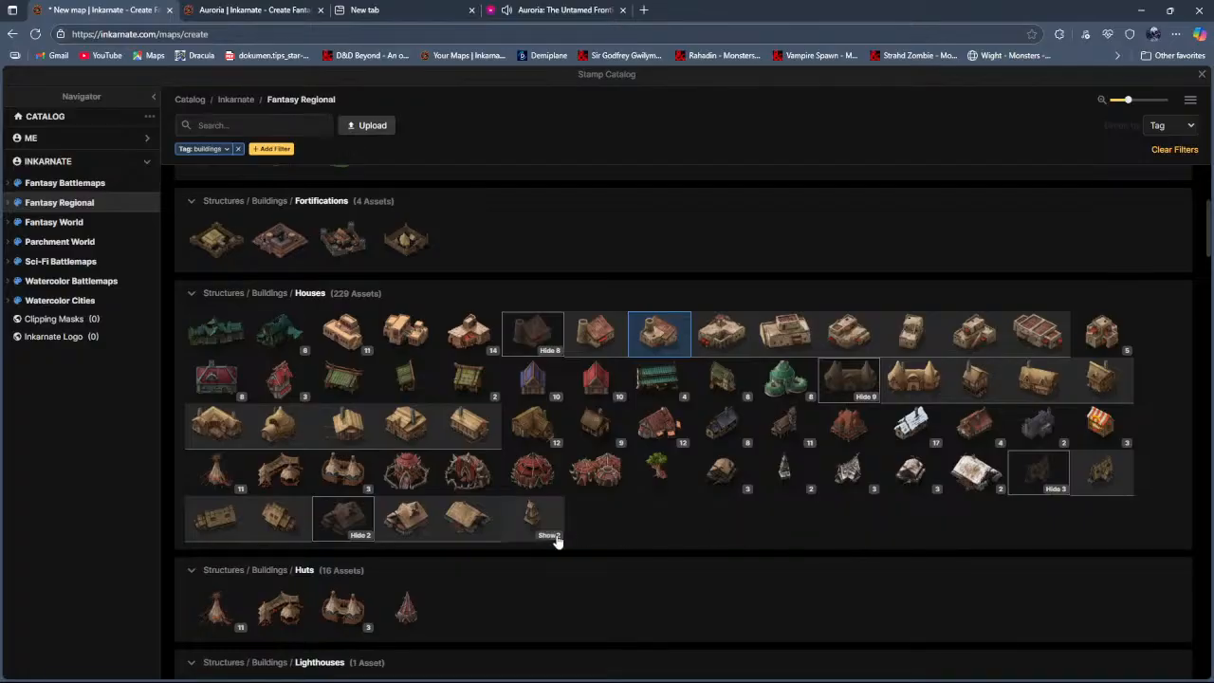
{"action": "left_click", "coordinate": [595, 520]}
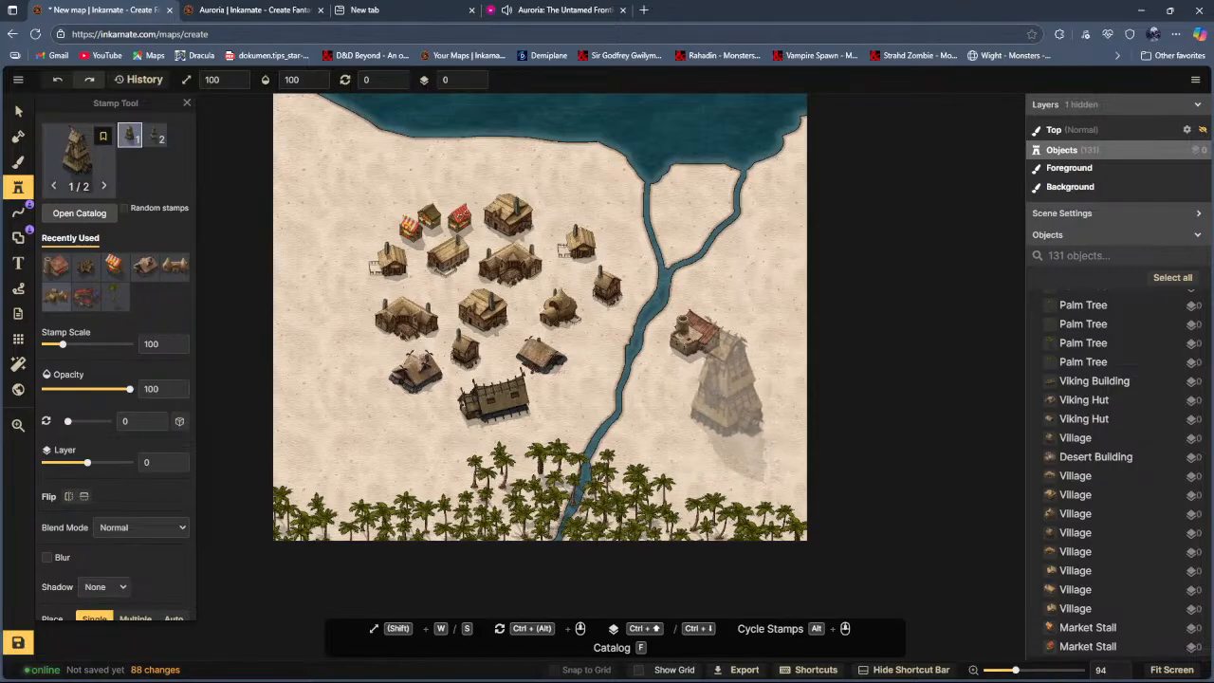
{"action": "left_click", "coordinate": [679, 389]}
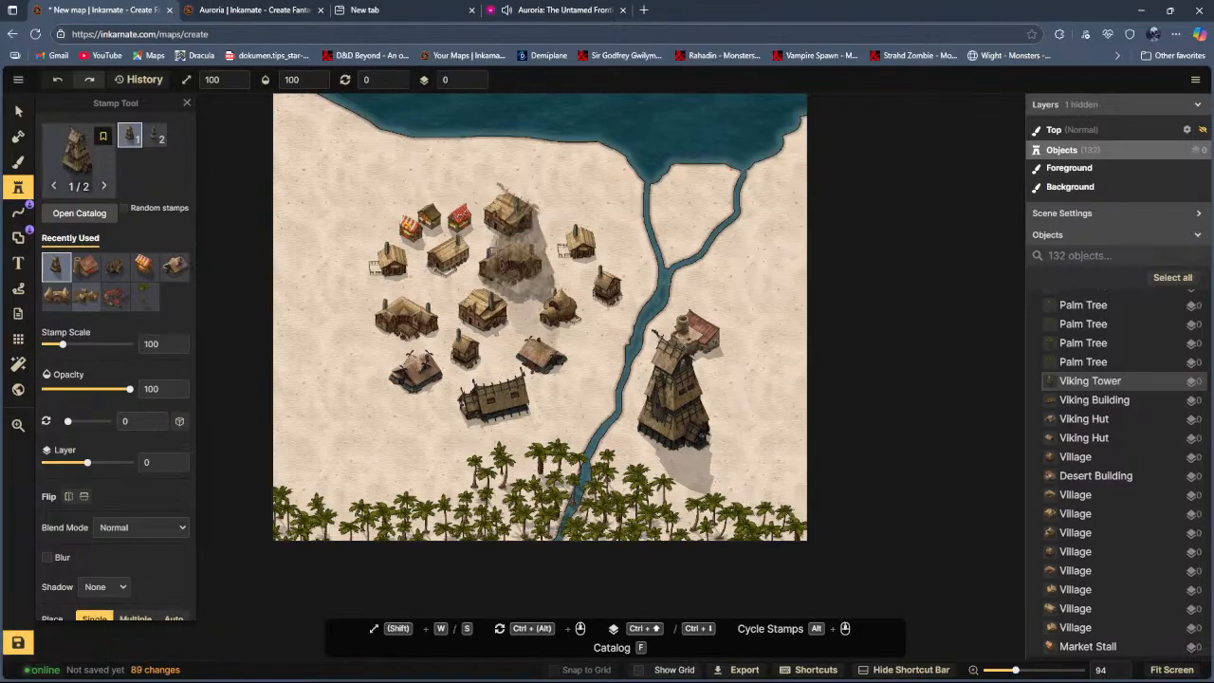
Step: Move the Desert Building slightly east so it stands clear of the Viking Tower
{"action": "left_click", "coordinate": [18, 112]}
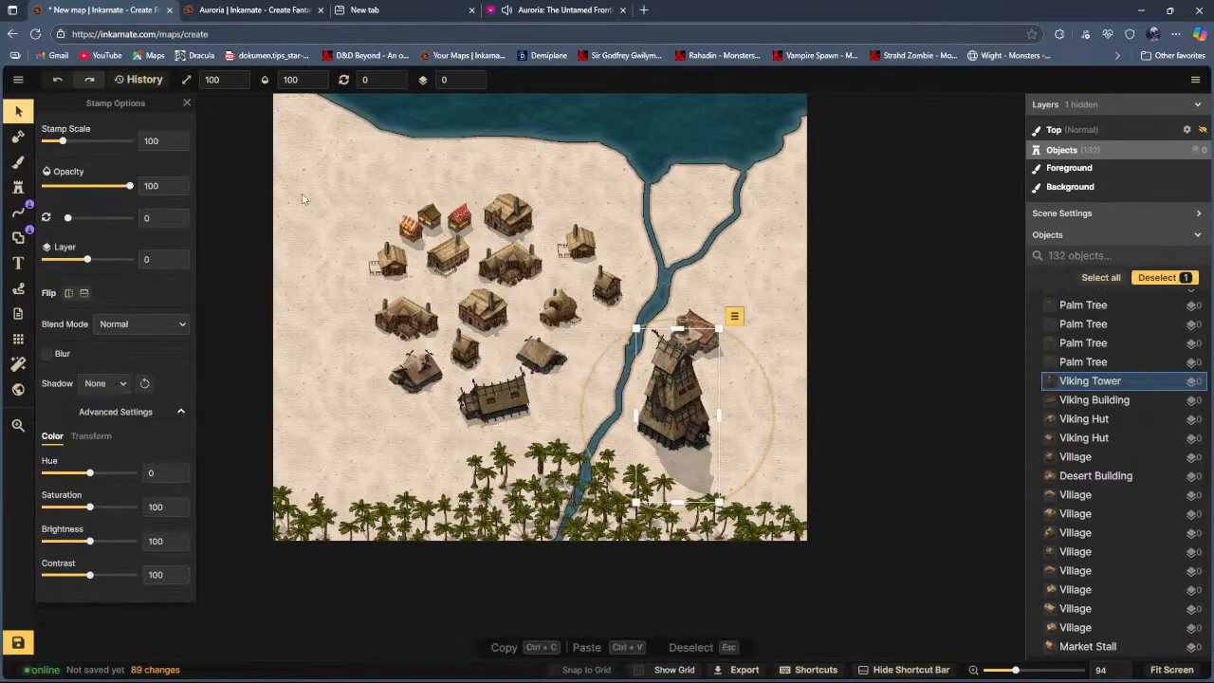
{"action": "left_click", "coordinate": [689, 312]}
{"action": "left_click_drag", "start_coordinate": [699, 331], "coordinate": [725, 340]}
{"action": "left_click", "coordinate": [677, 283]}
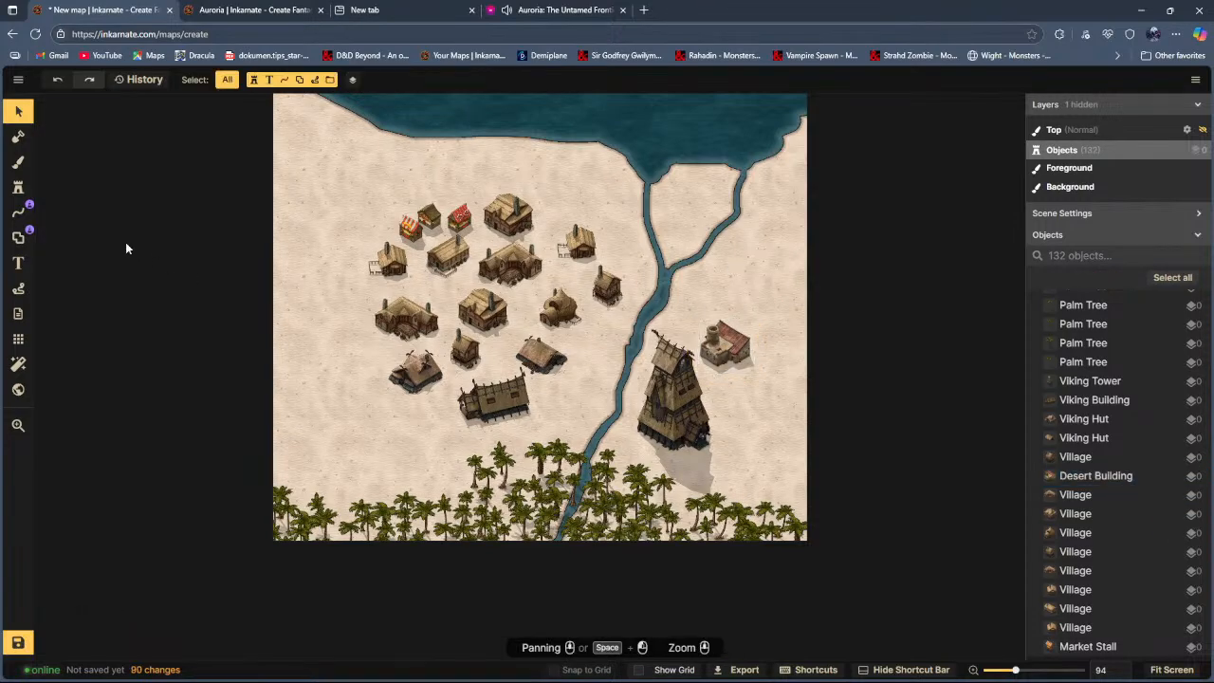
Step: Place the first Village stamp variant, with the twin conical towers, at scale 100 just west of the Viking Building
{"action": "left_click", "coordinate": [26, 185]}
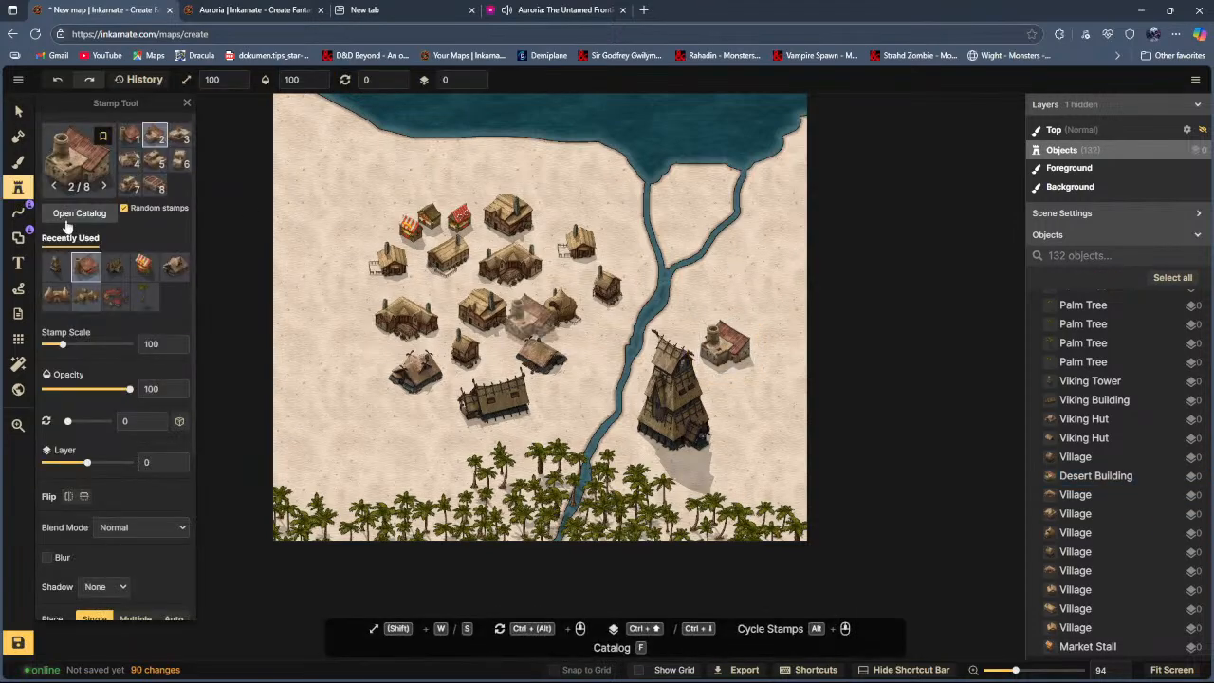
{"action": "left_click", "coordinate": [78, 214]}
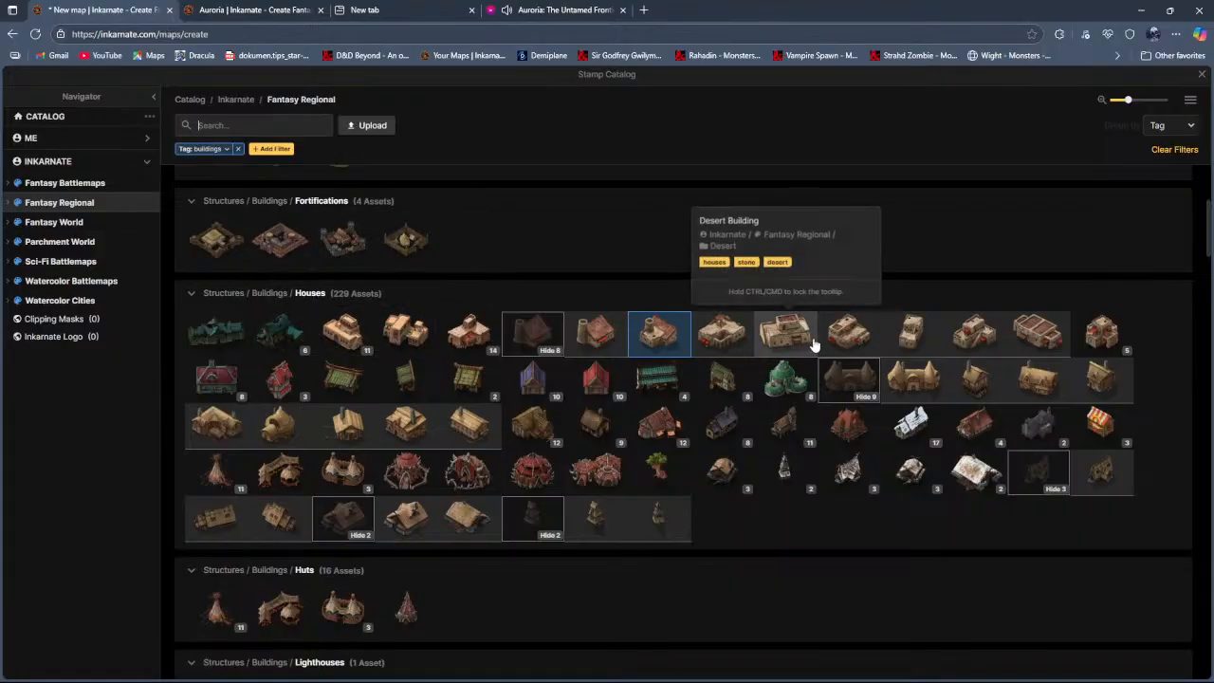
{"action": "left_click", "coordinate": [919, 391]}
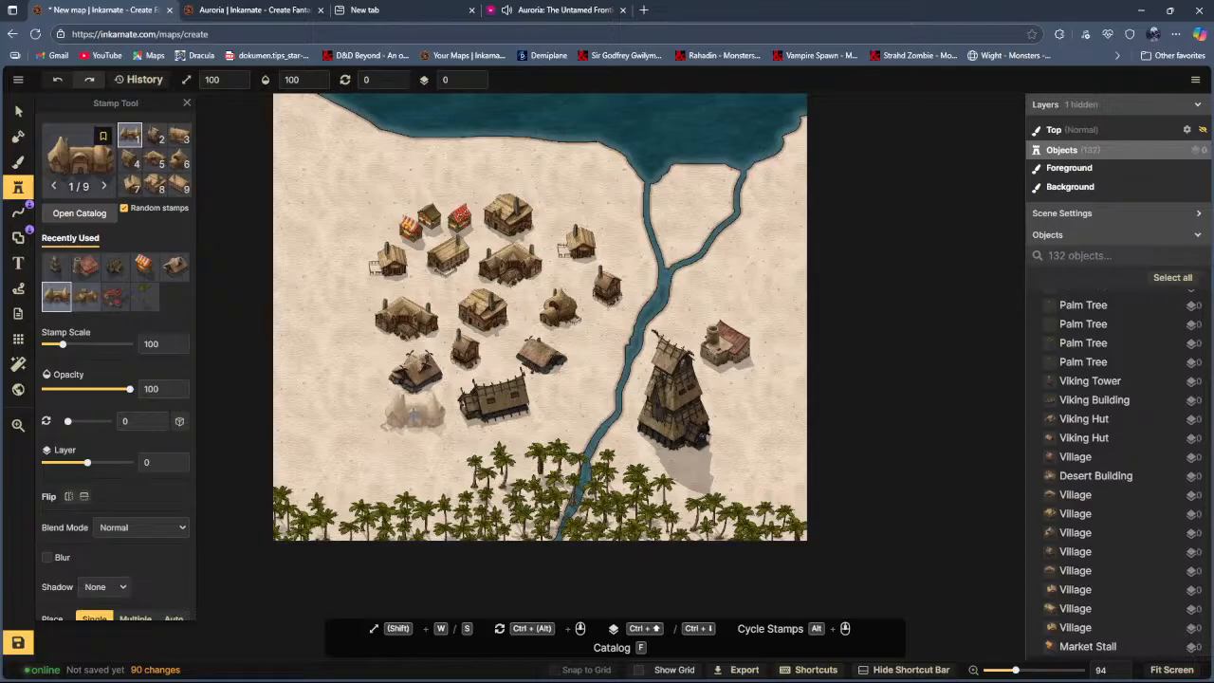
{"action": "left_click", "coordinate": [410, 413]}
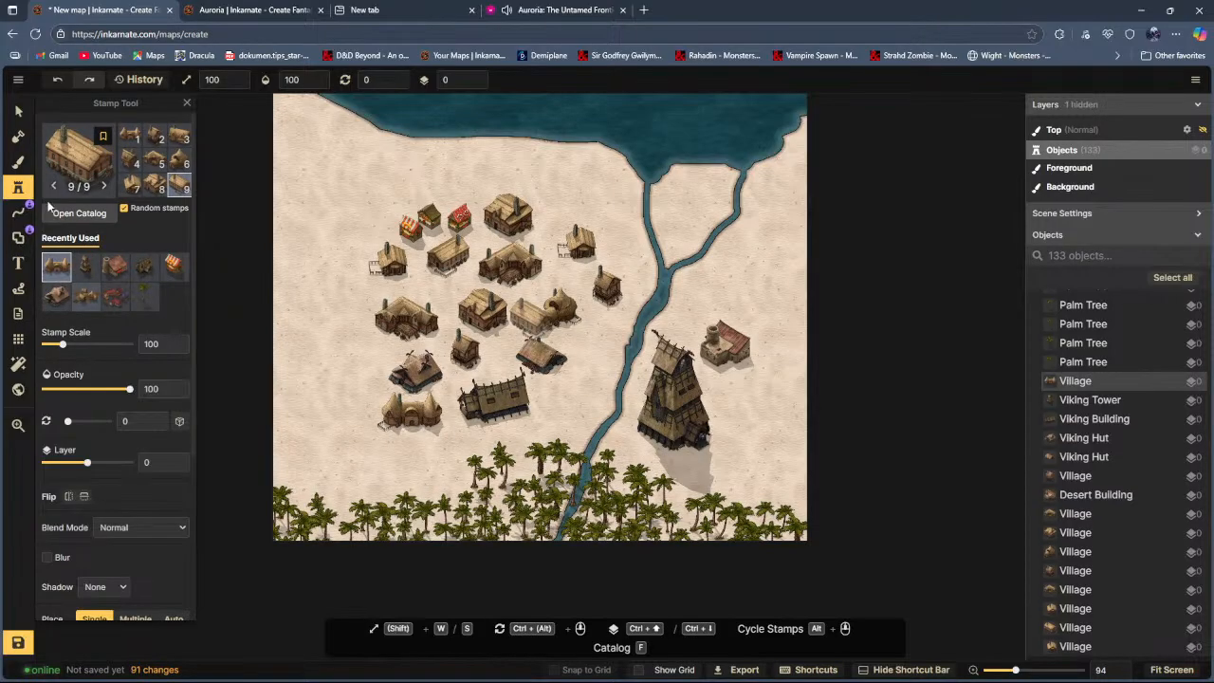
Step: Browse the Houses variants, choose the second Viking House and place it east of the river, north of the Desert Building
{"action": "left_click", "coordinate": [77, 213]}
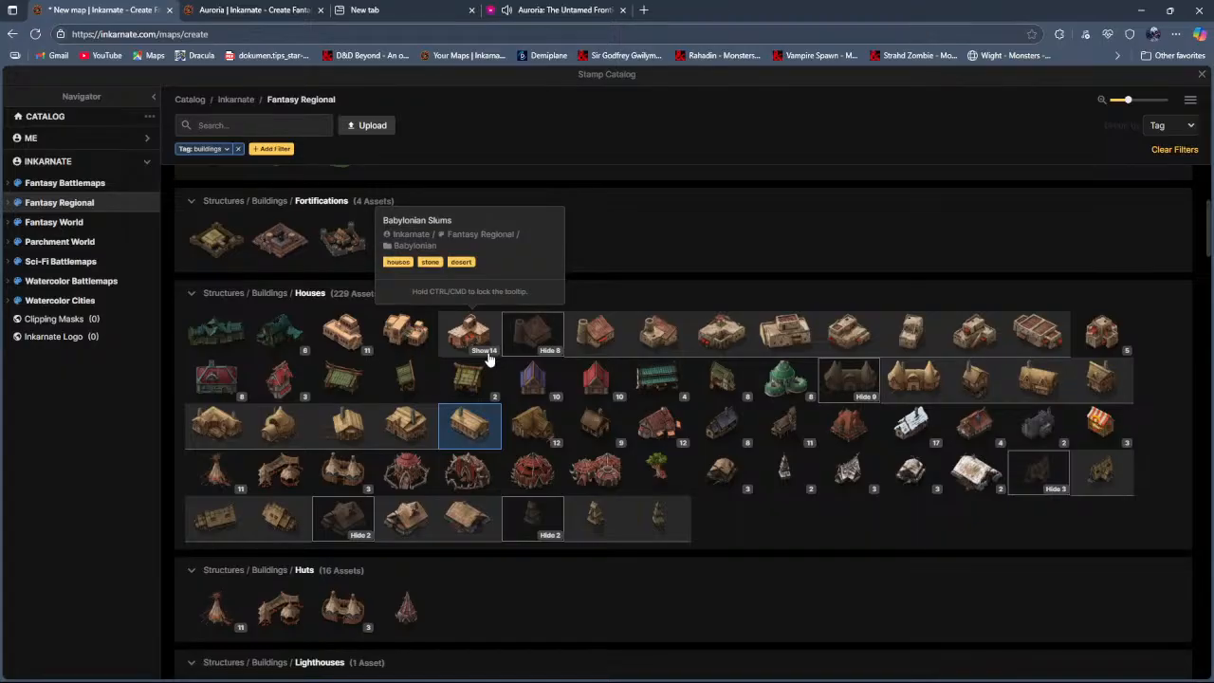
{"action": "left_click", "coordinate": [485, 351]}
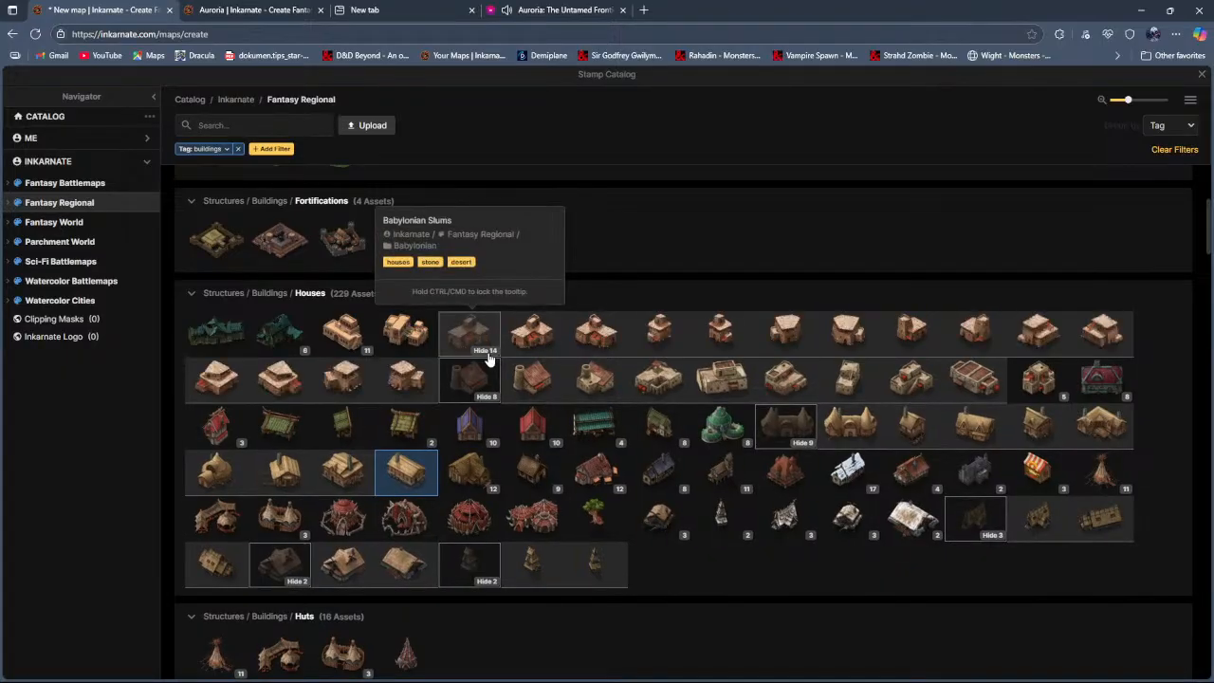
{"action": "left_click", "coordinate": [486, 351]}
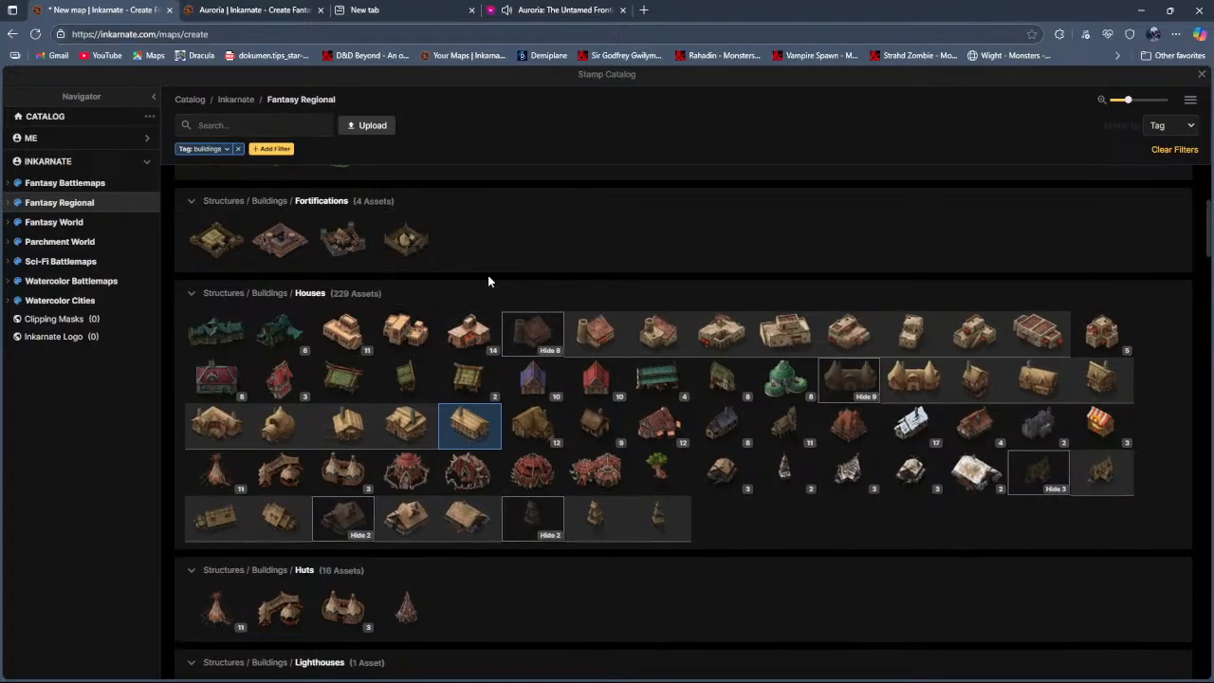
{"action": "left_click", "coordinate": [1119, 351]}
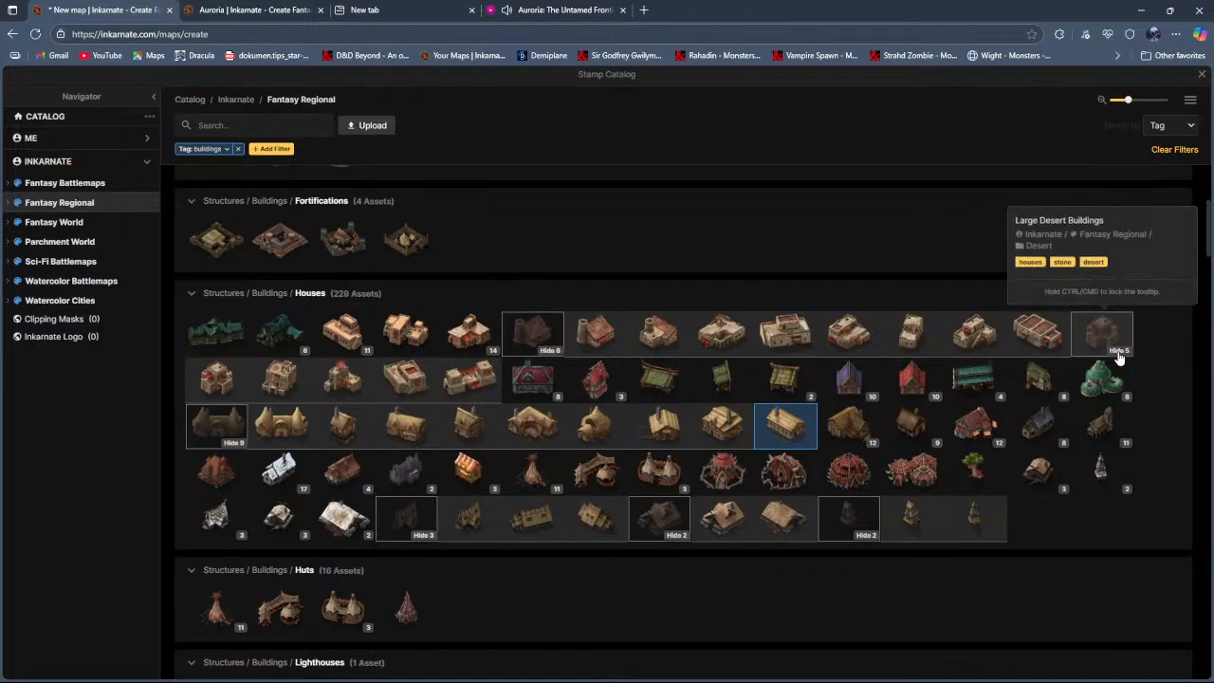
{"action": "left_click", "coordinate": [1119, 352]}
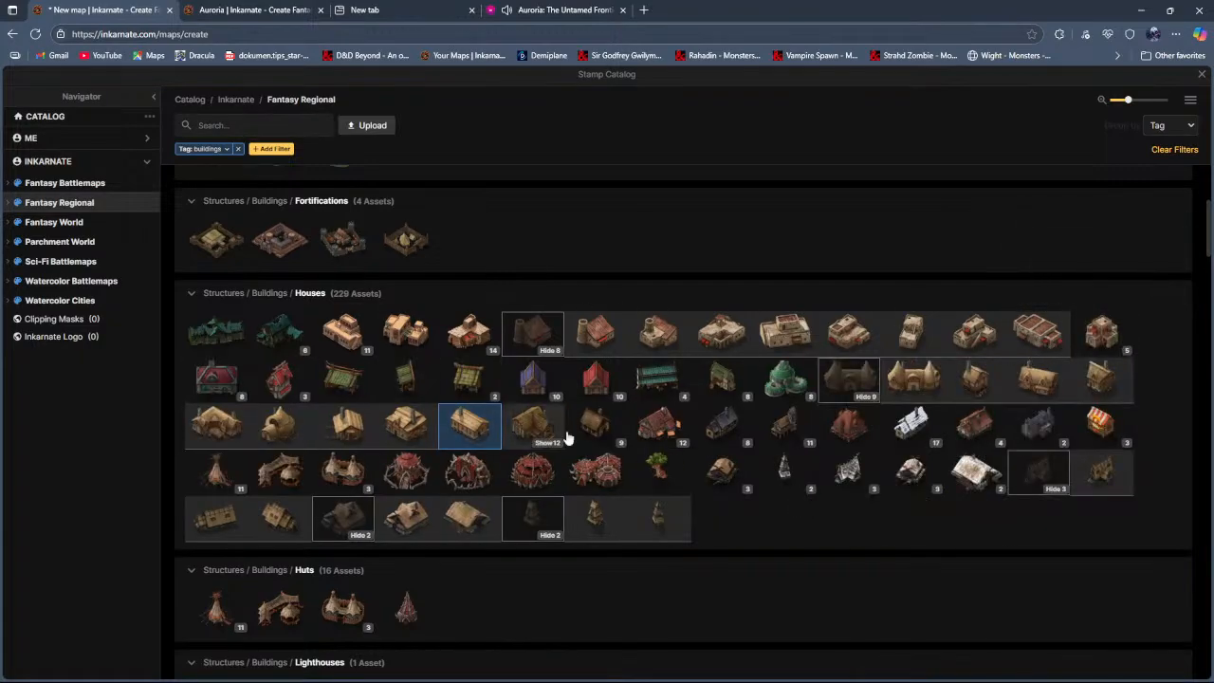
{"action": "left_click", "coordinate": [741, 491]}
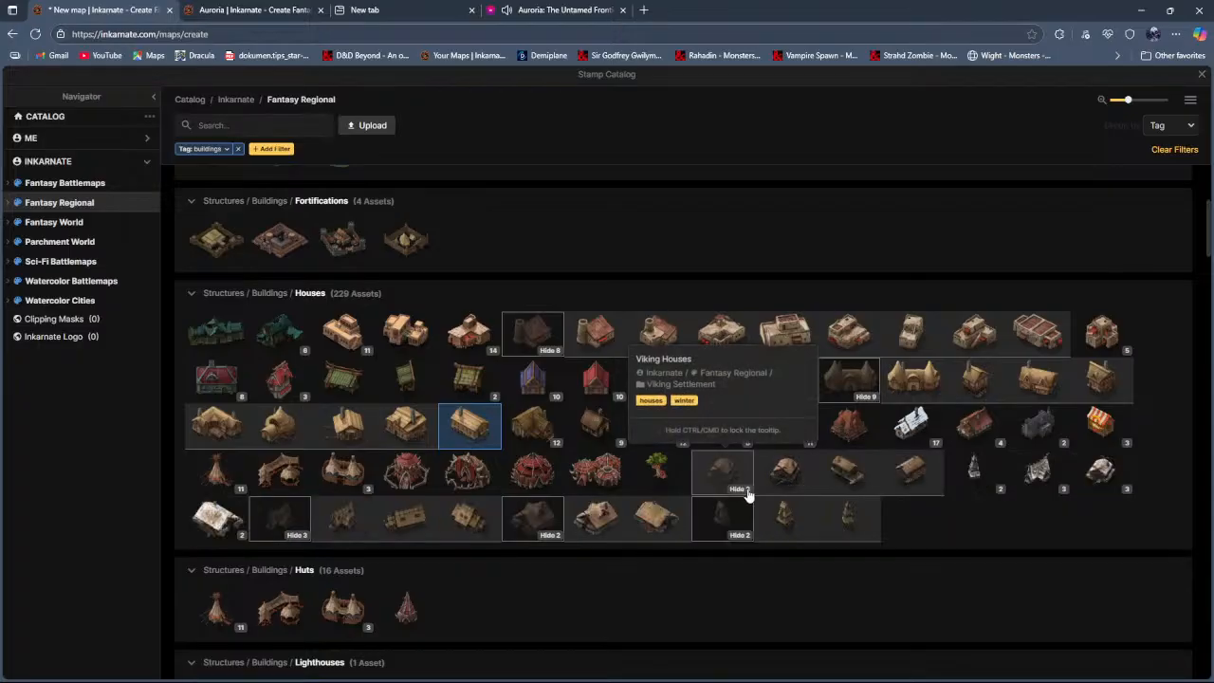
{"action": "left_click", "coordinate": [853, 479]}
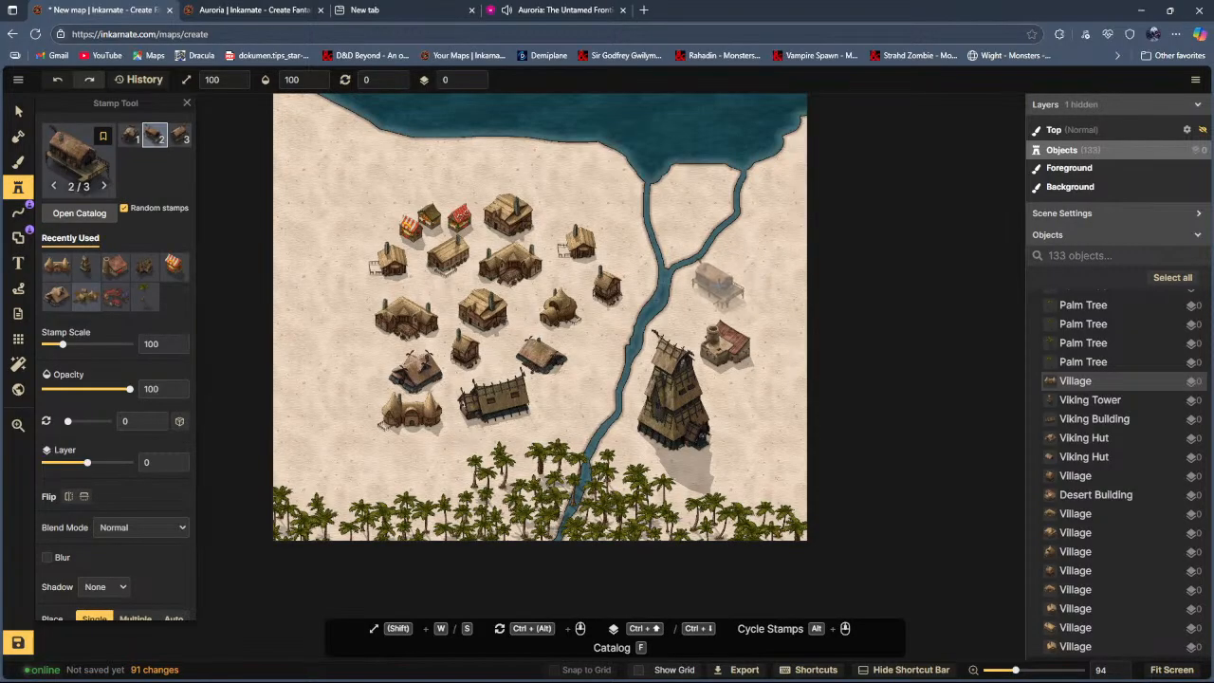
{"action": "left_click", "coordinate": [718, 281]}
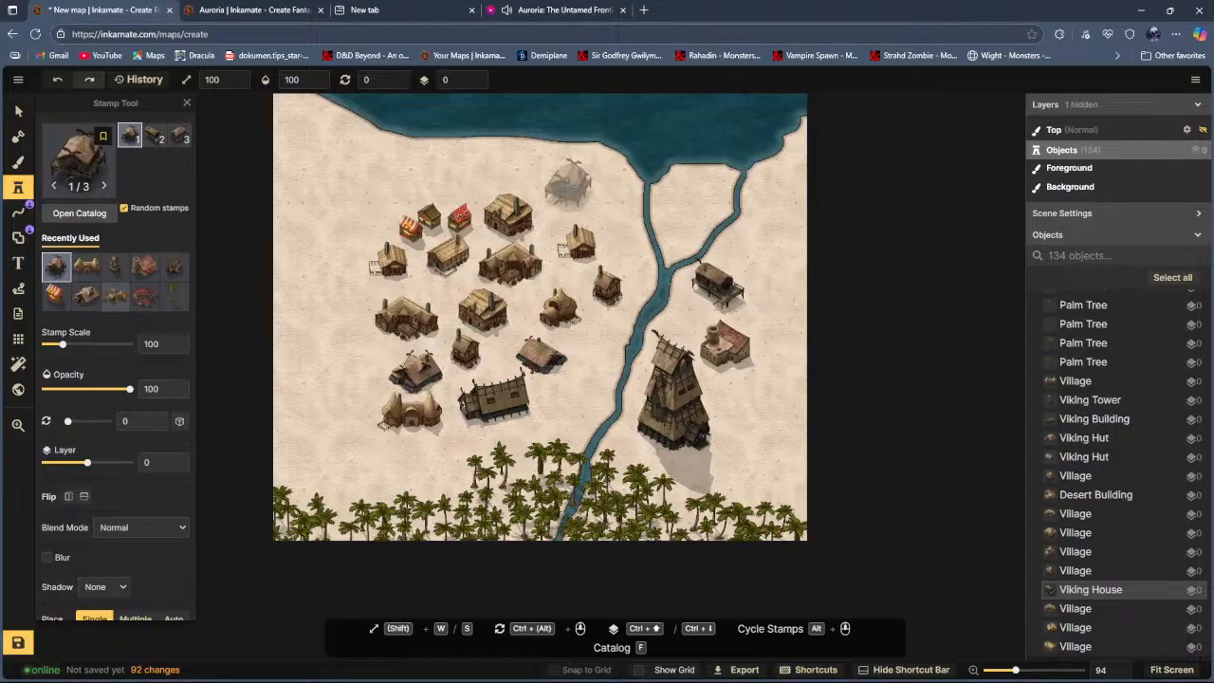
Step: Scatter nine random Viking House stamps north of the village, along the east bank, beside the Viking Building and along the western edge
{"action": "left_click", "coordinate": [570, 176]}
{"action": "left_click", "coordinate": [768, 256]}
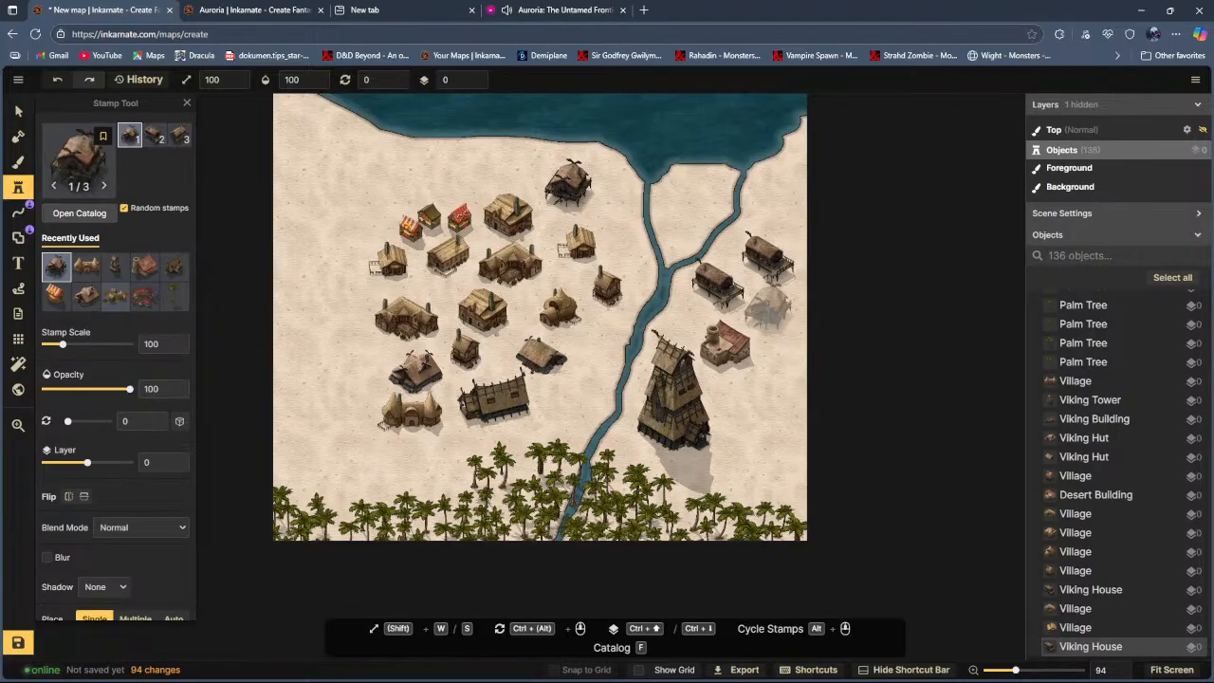
{"action": "left_click", "coordinate": [770, 313]}
{"action": "left_click", "coordinate": [770, 391]}
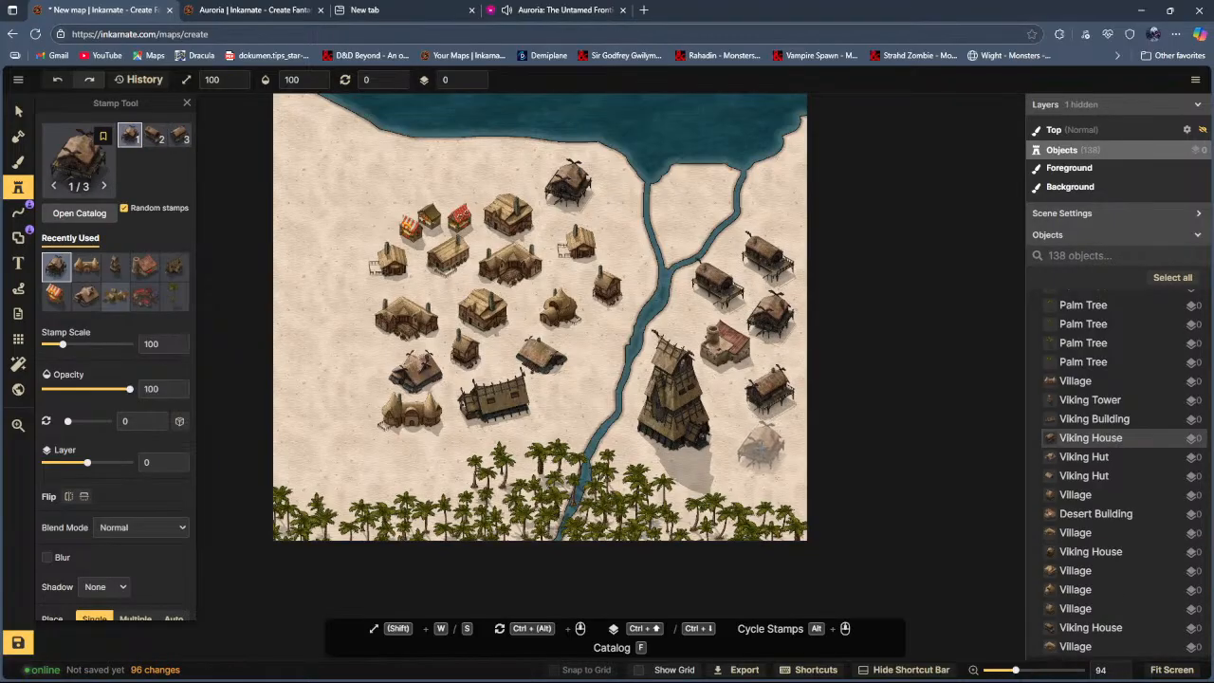
{"action": "left_click", "coordinate": [767, 442]}
{"action": "left_click", "coordinate": [569, 408]}
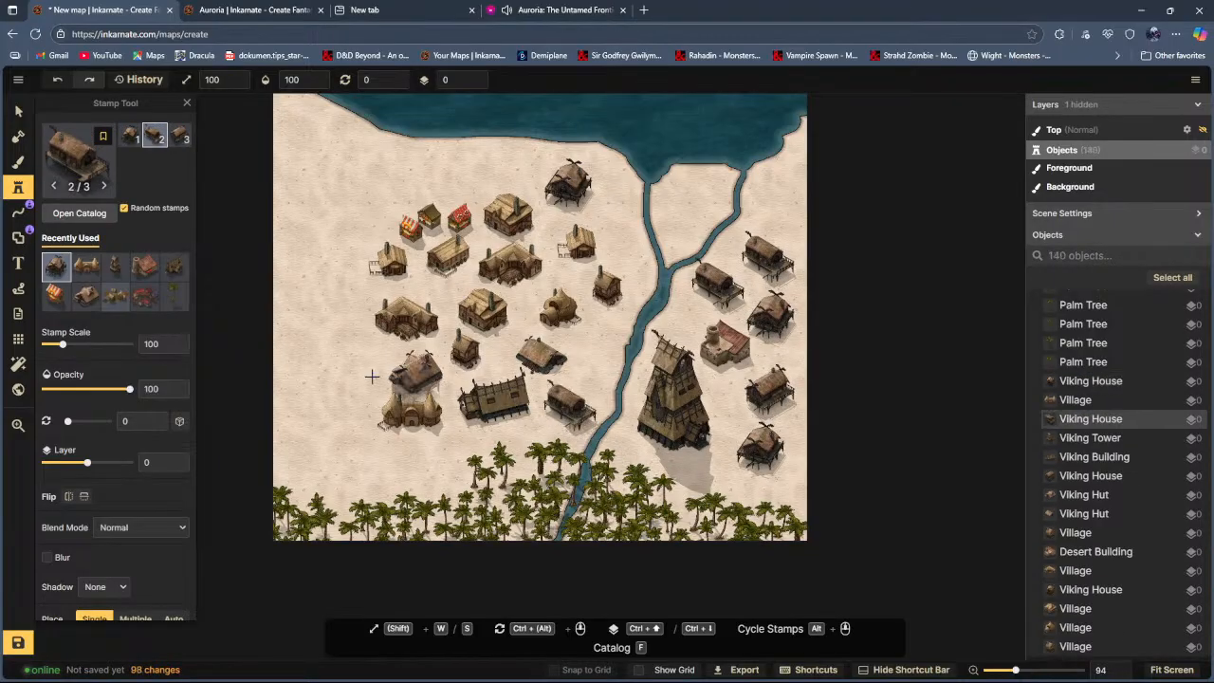
{"action": "left_click", "coordinate": [292, 353]}
{"action": "left_click", "coordinate": [327, 228]}
{"action": "left_click", "coordinate": [314, 298]}
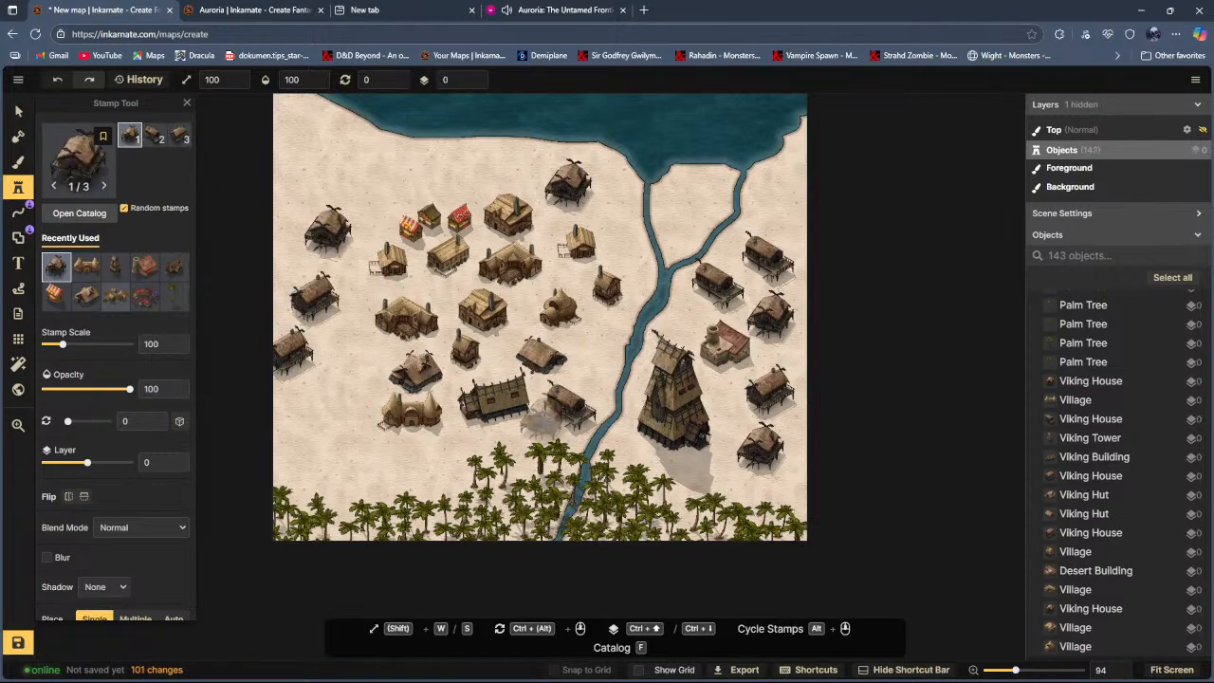
Step: Undo all the Viking House placements on both sides of the river
{"action": "left_click", "coordinate": [59, 80]}
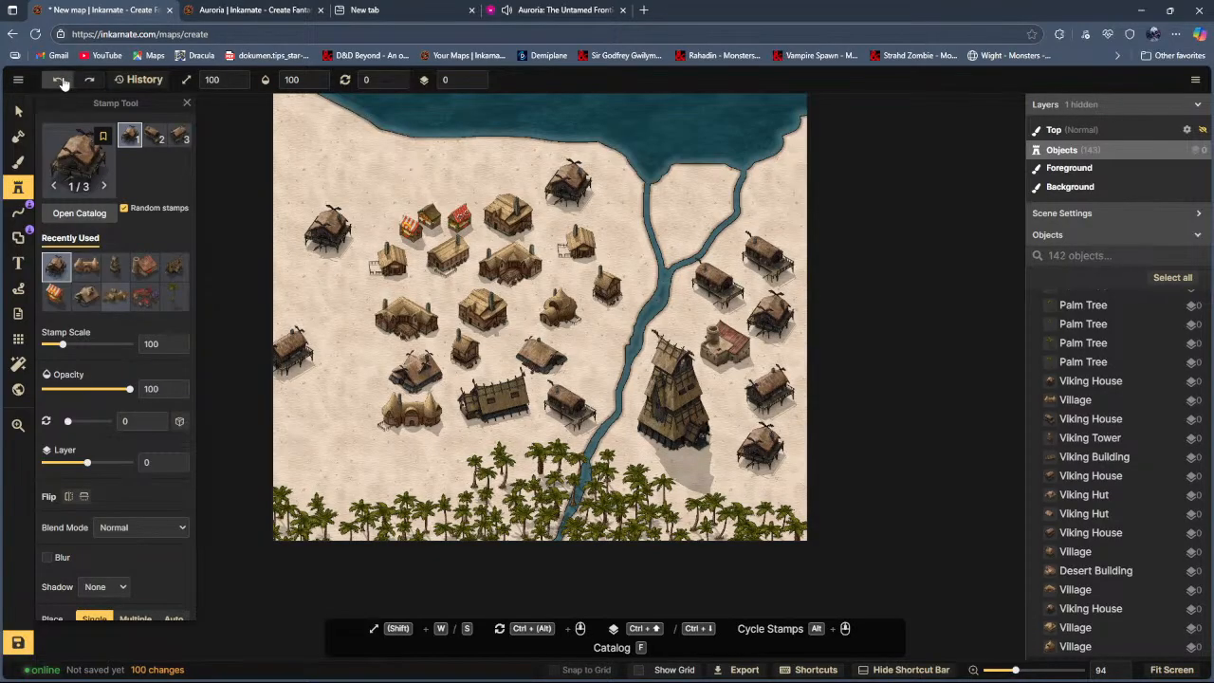
{"action": "left_click", "coordinate": [59, 79]}
{"action": "left_click", "coordinate": [59, 80]}
{"action": "left_click", "coordinate": [59, 79]}
{"action": "left_click", "coordinate": [59, 80]}
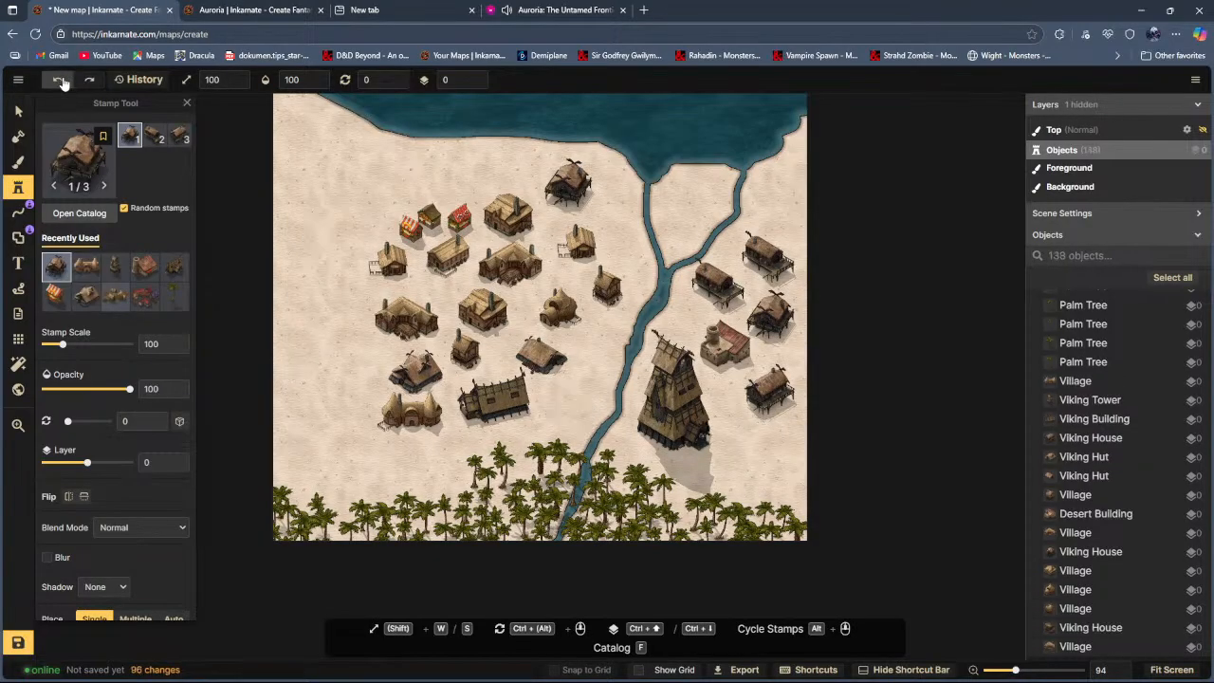
{"action": "left_click", "coordinate": [58, 80]}
{"action": "left_click", "coordinate": [59, 79]}
{"action": "left_click", "coordinate": [59, 80]}
{"action": "left_click", "coordinate": [59, 80]}
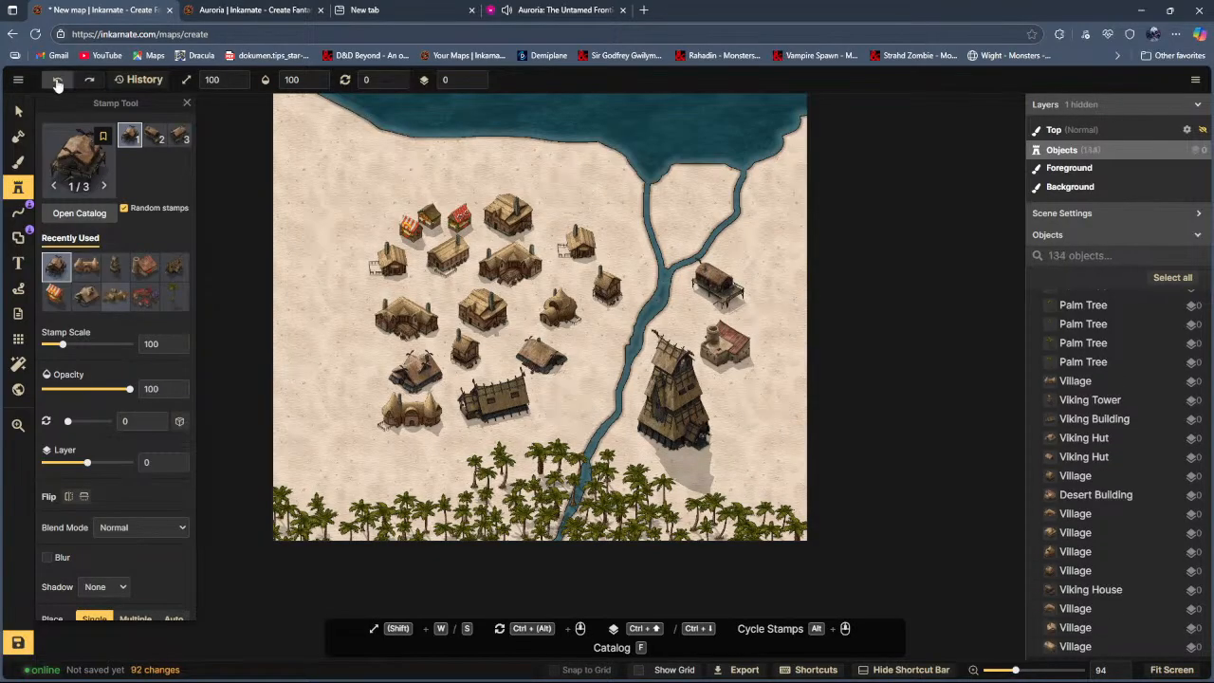
{"action": "left_click", "coordinate": [58, 81]}
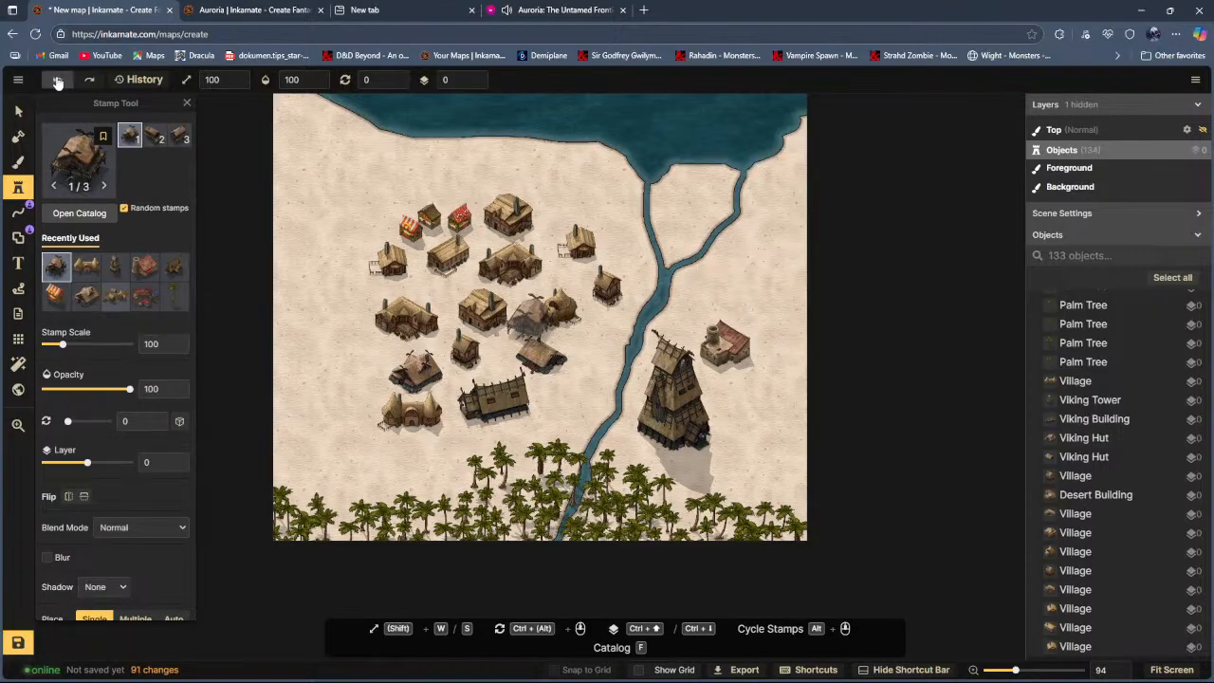
Step: Choose the Bazaar Tent stamp from the Houses category and place one at the village's western edge
{"action": "left_click", "coordinate": [80, 213]}
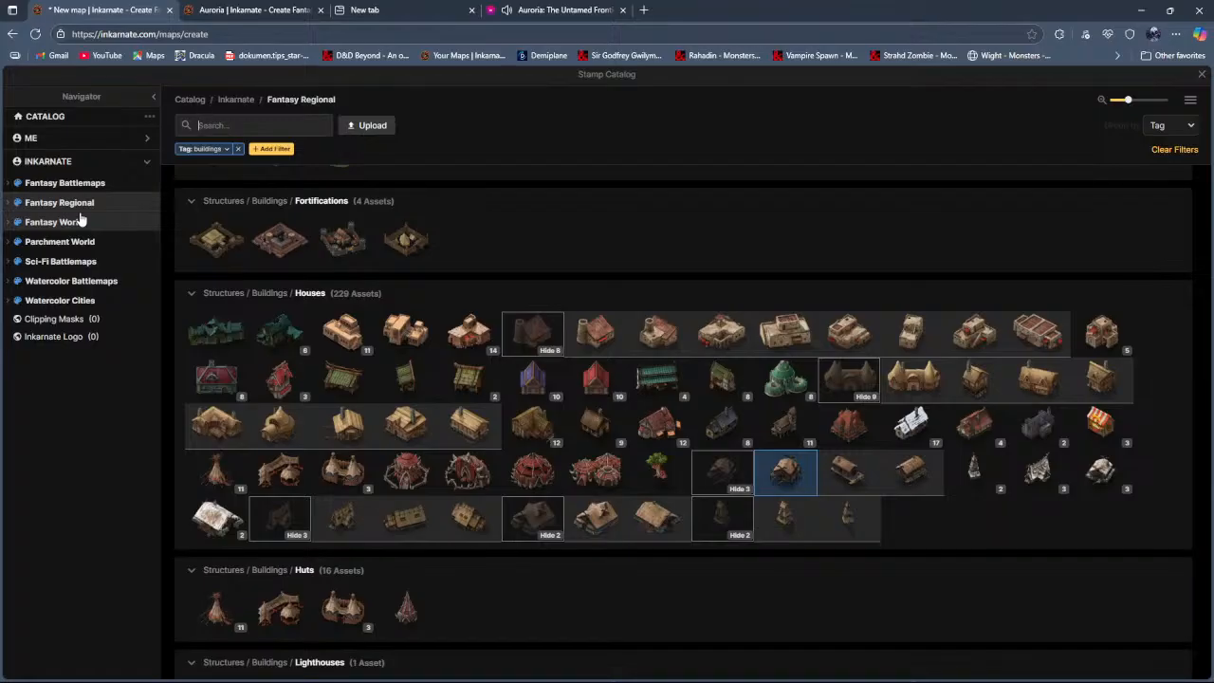
{"action": "left_click", "coordinate": [295, 476]}
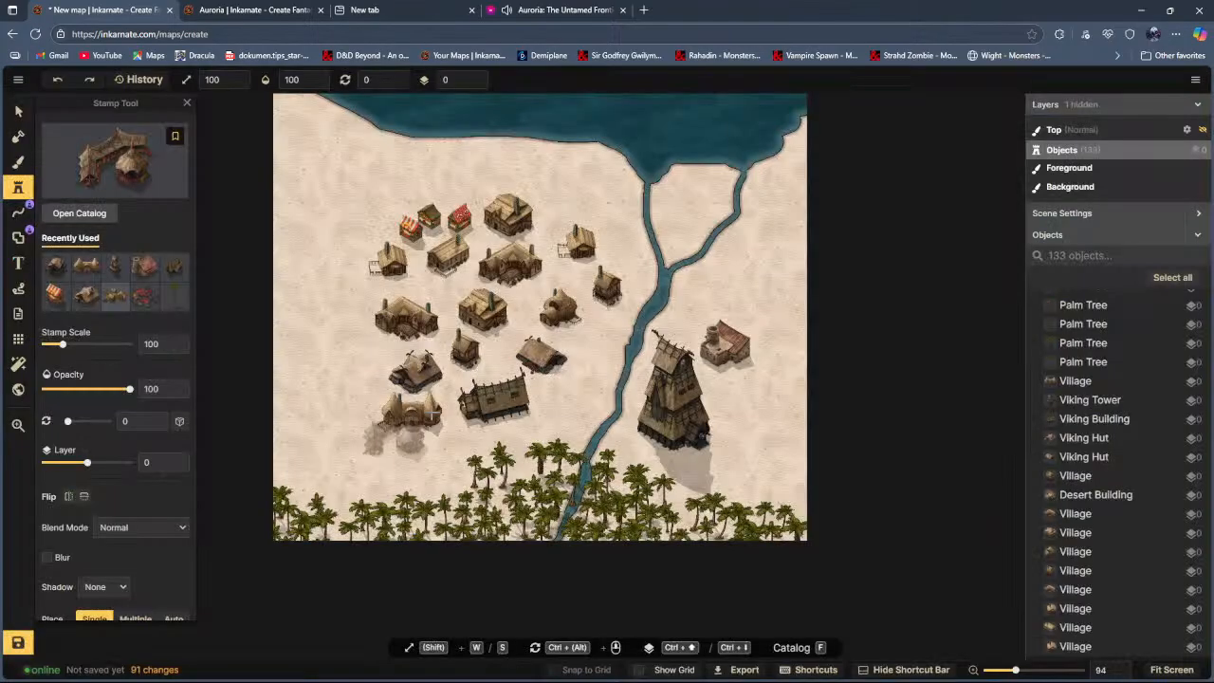
{"action": "left_click", "coordinate": [327, 294]}
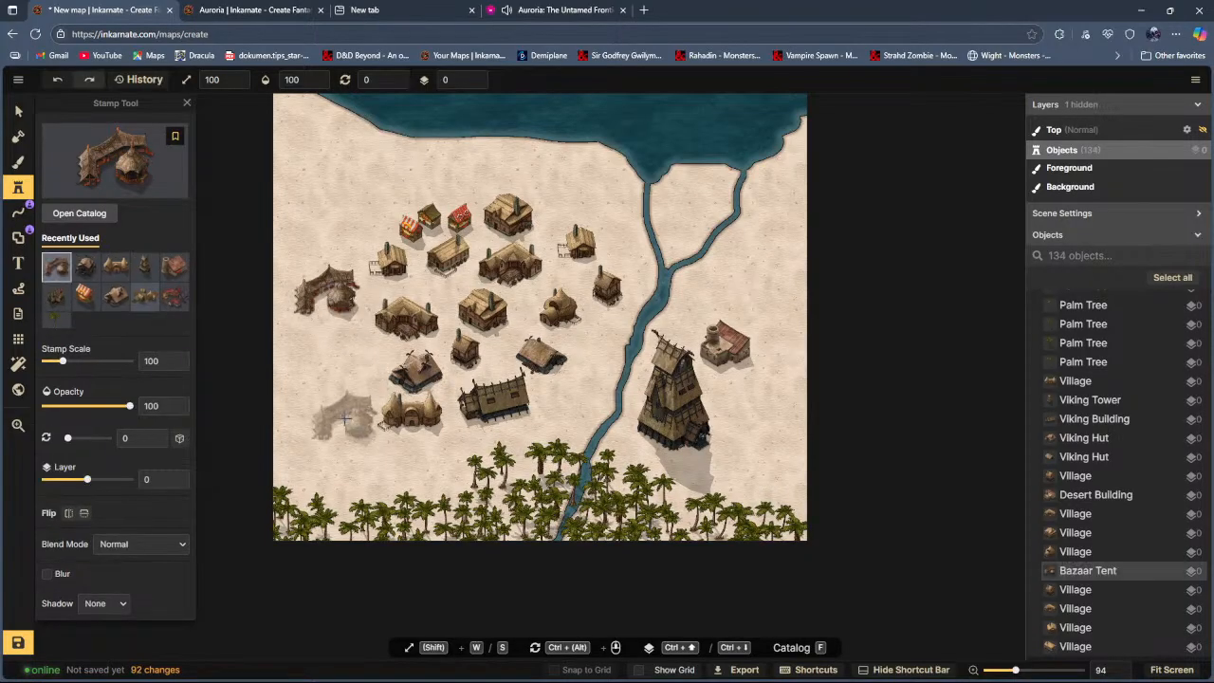
Step: Expand the Farm house variants and place two different small Farm houses, one south of the other, at the village's southwestern edge
{"action": "left_click", "coordinate": [80, 212]}
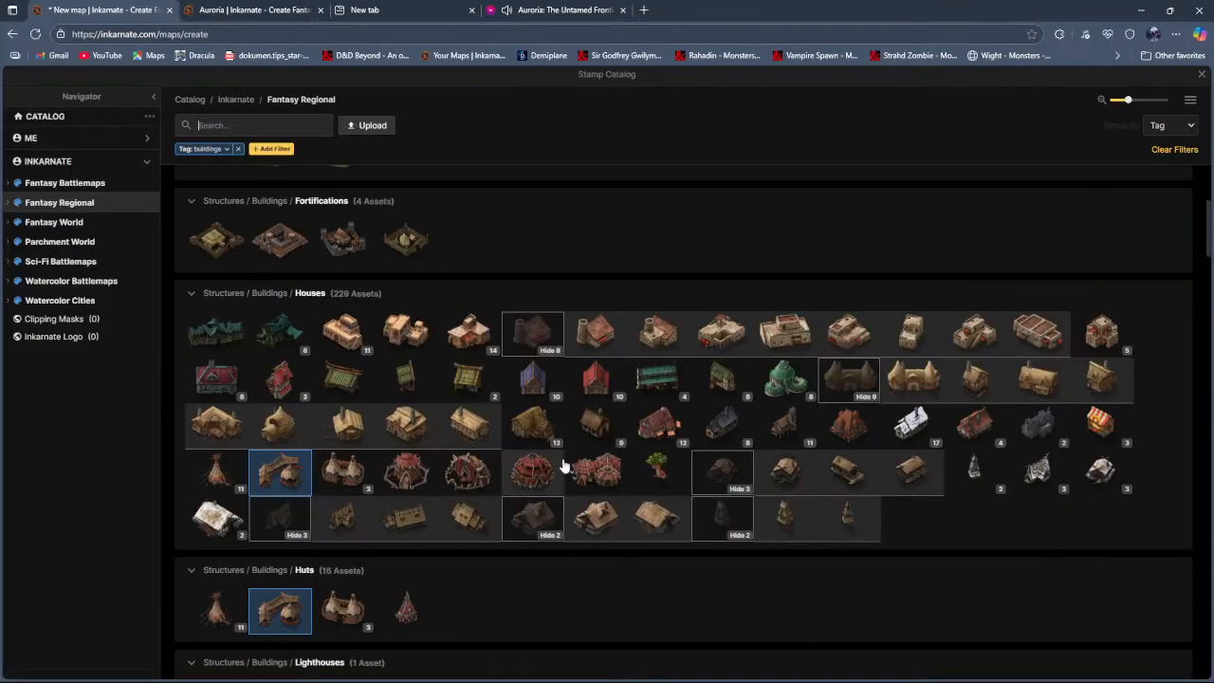
{"action": "left_click", "coordinate": [548, 442]}
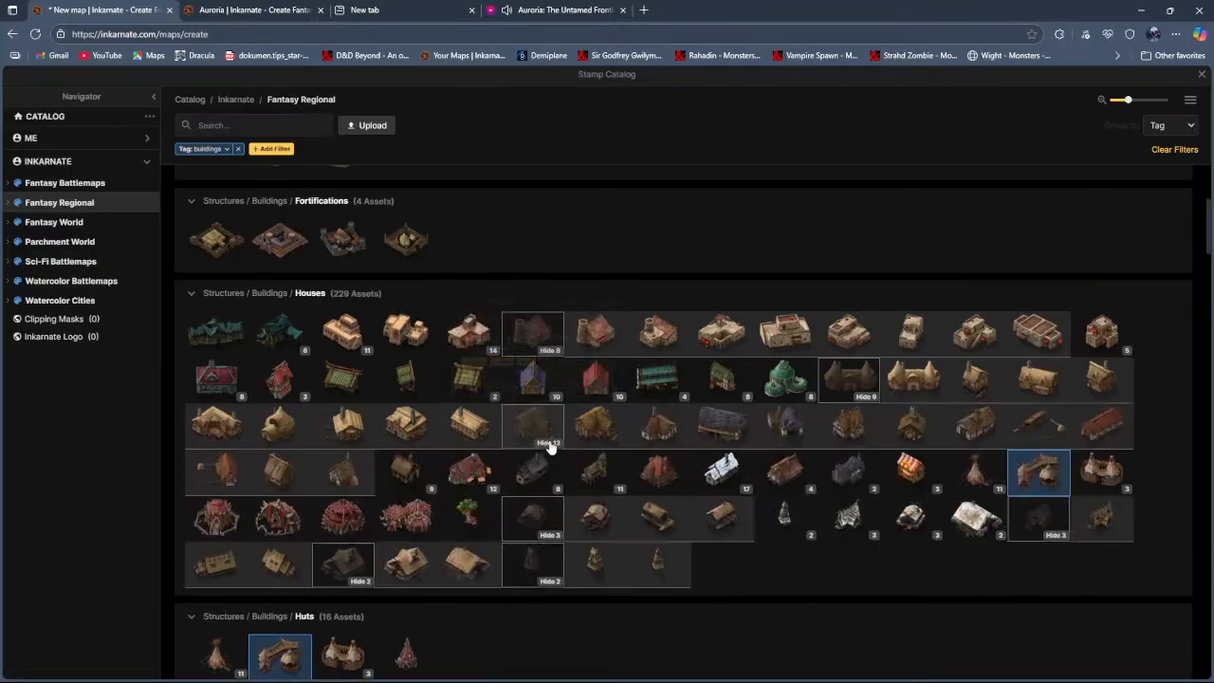
{"action": "left_click", "coordinate": [671, 438]}
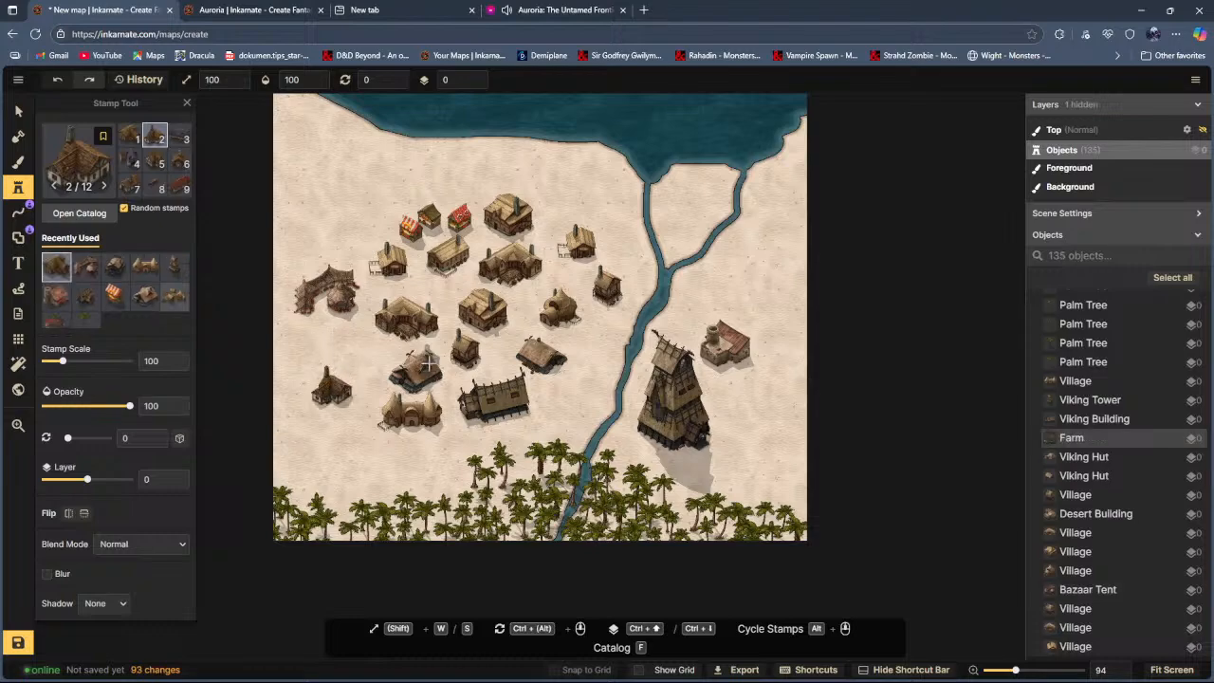
{"action": "left_click", "coordinate": [80, 214]}
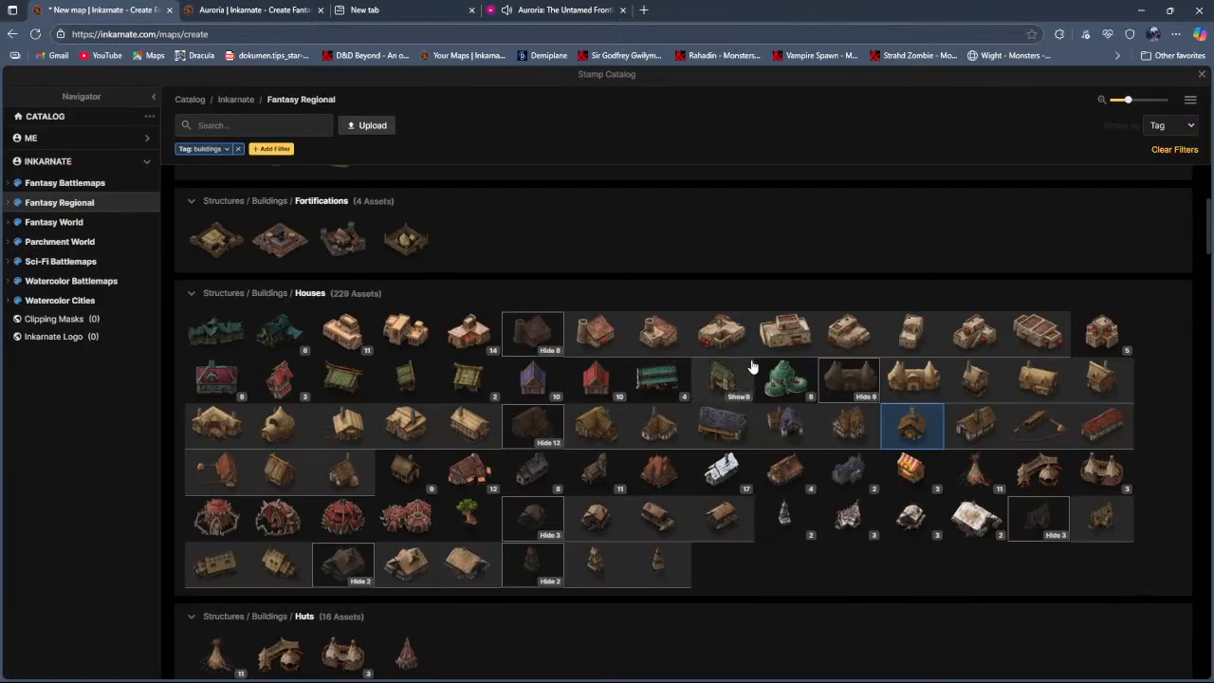
{"action": "left_click", "coordinate": [971, 429]}
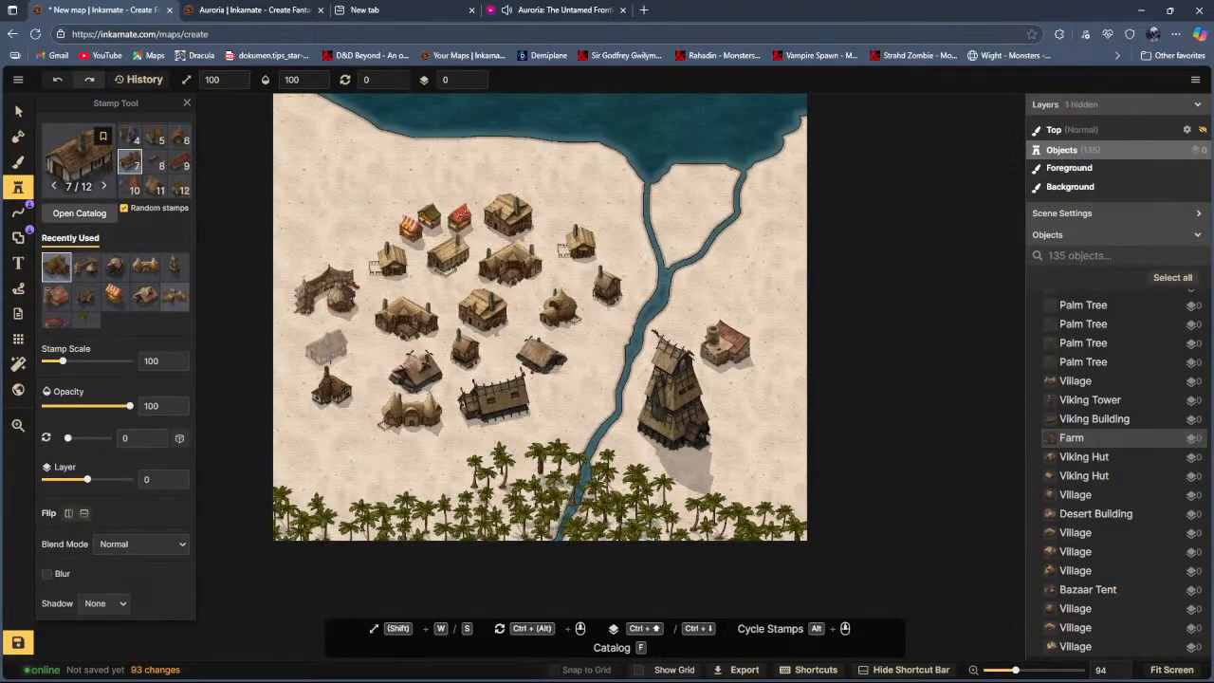
{"action": "left_click", "coordinate": [333, 438]}
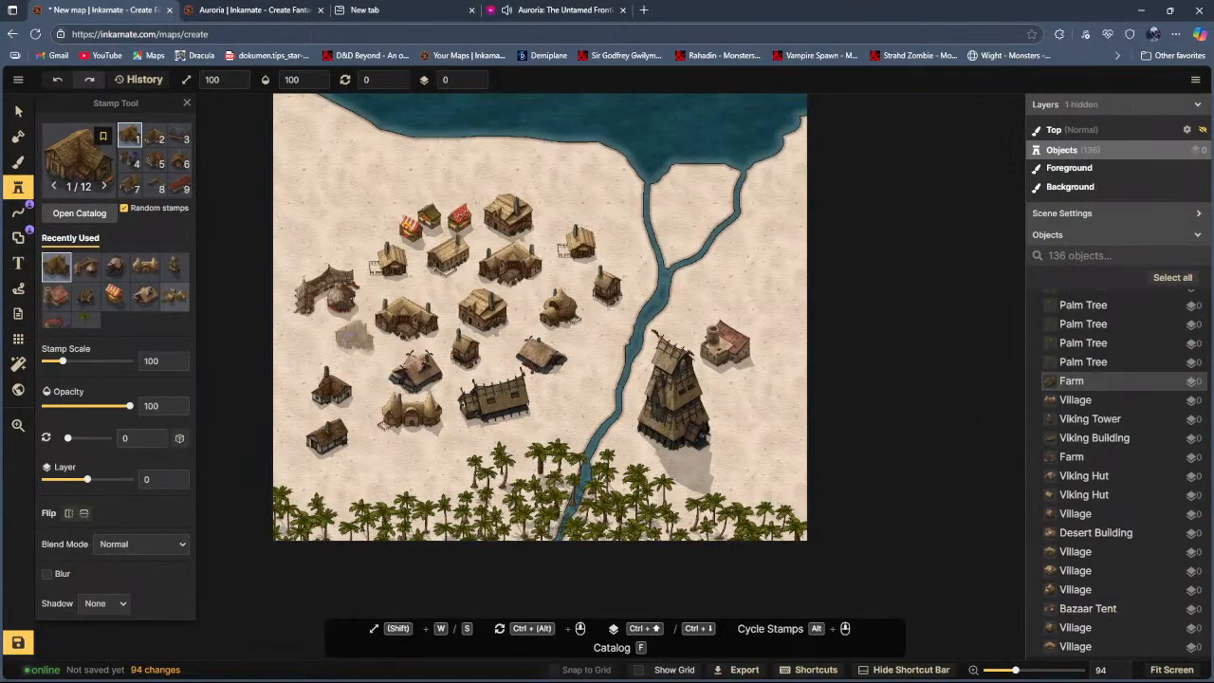
Step: Place five random Human Town House stamps: one south of the Bazaar Tent and four around the Desert Building and Viking Tower on the east bank
{"action": "left_click", "coordinate": [68, 215]}
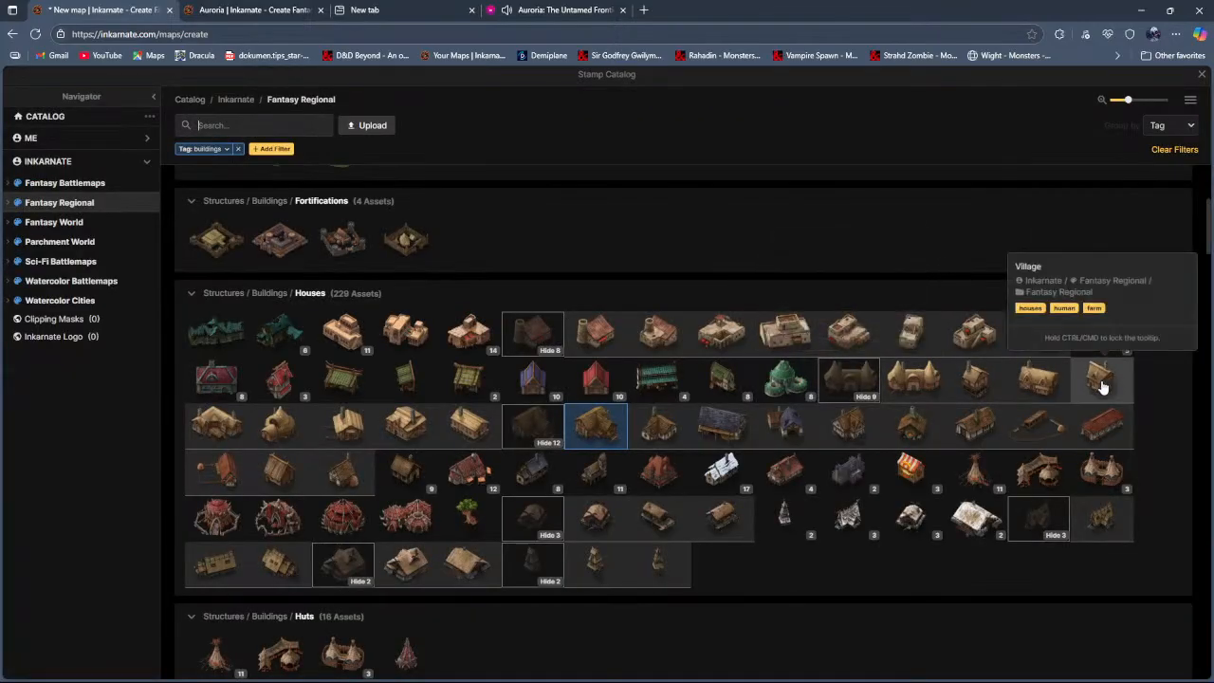
{"action": "left_click", "coordinate": [933, 490]}
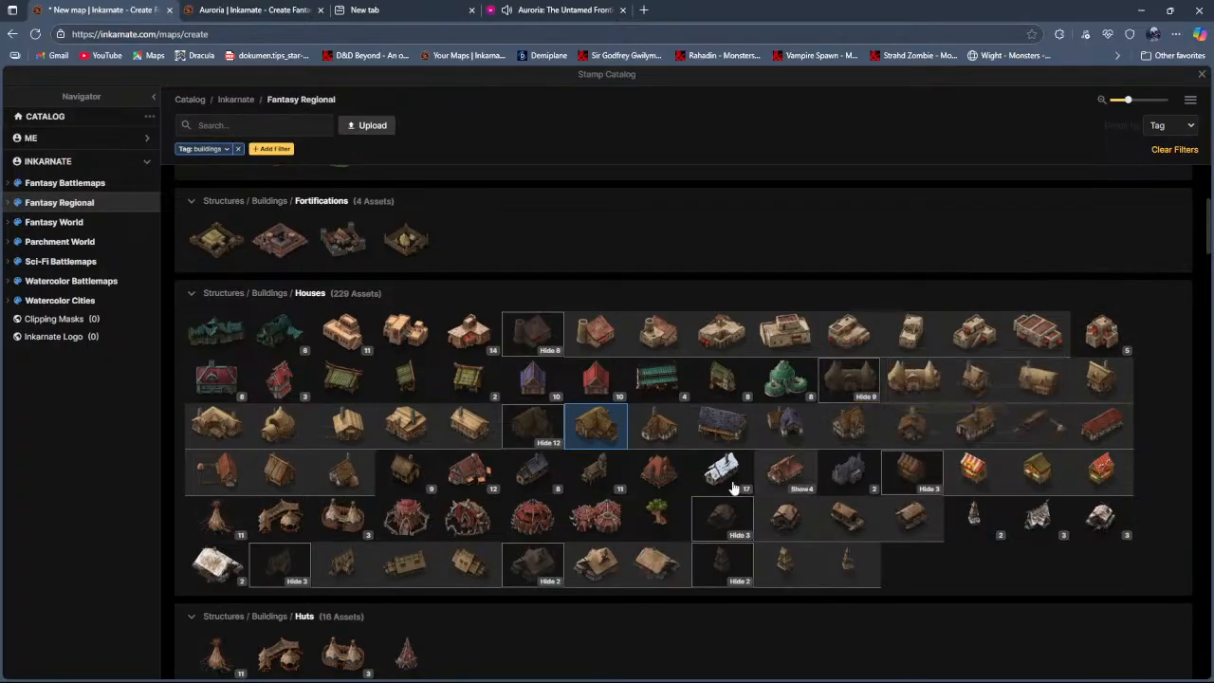
{"action": "left_click", "coordinate": [466, 478]}
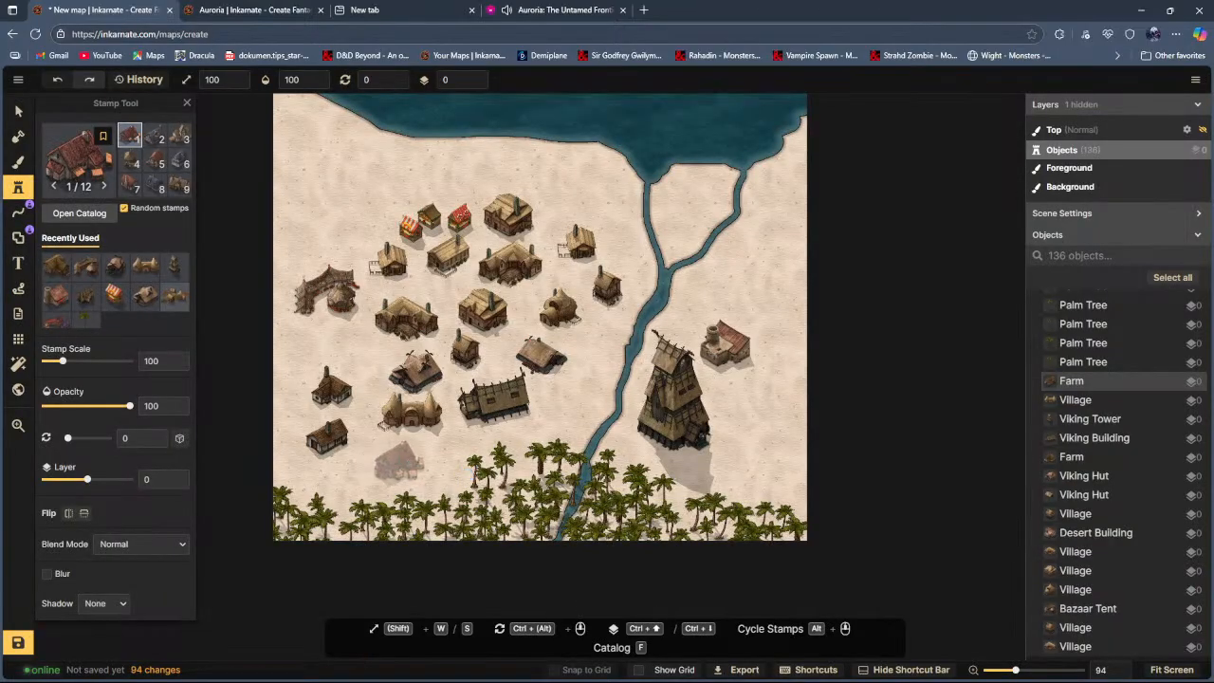
{"action": "left_click", "coordinate": [364, 351]}
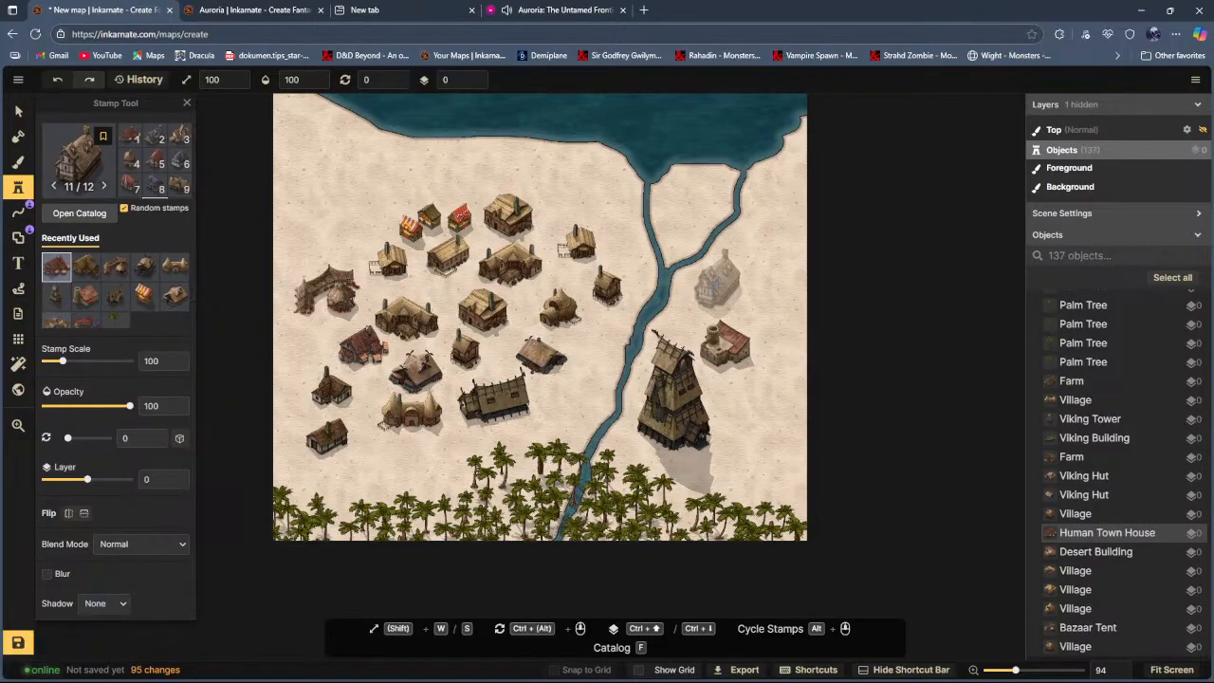
{"action": "left_click", "coordinate": [718, 281]}
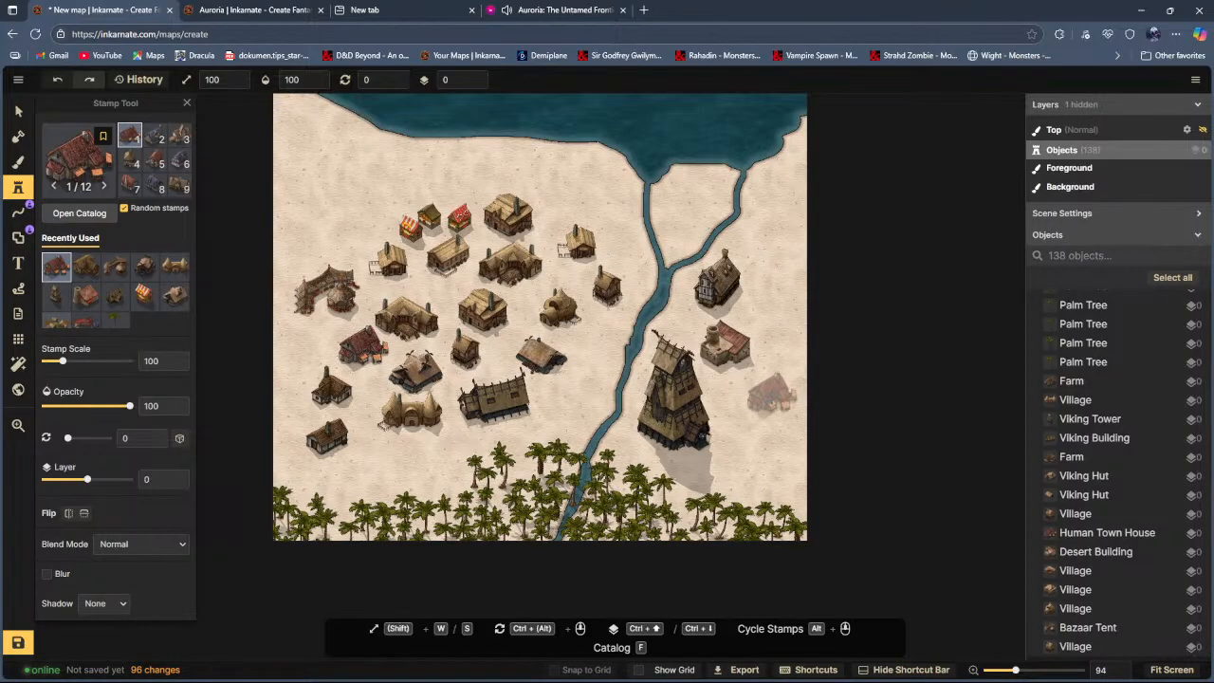
{"action": "left_click", "coordinate": [756, 397]}
{"action": "left_click", "coordinate": [756, 444]}
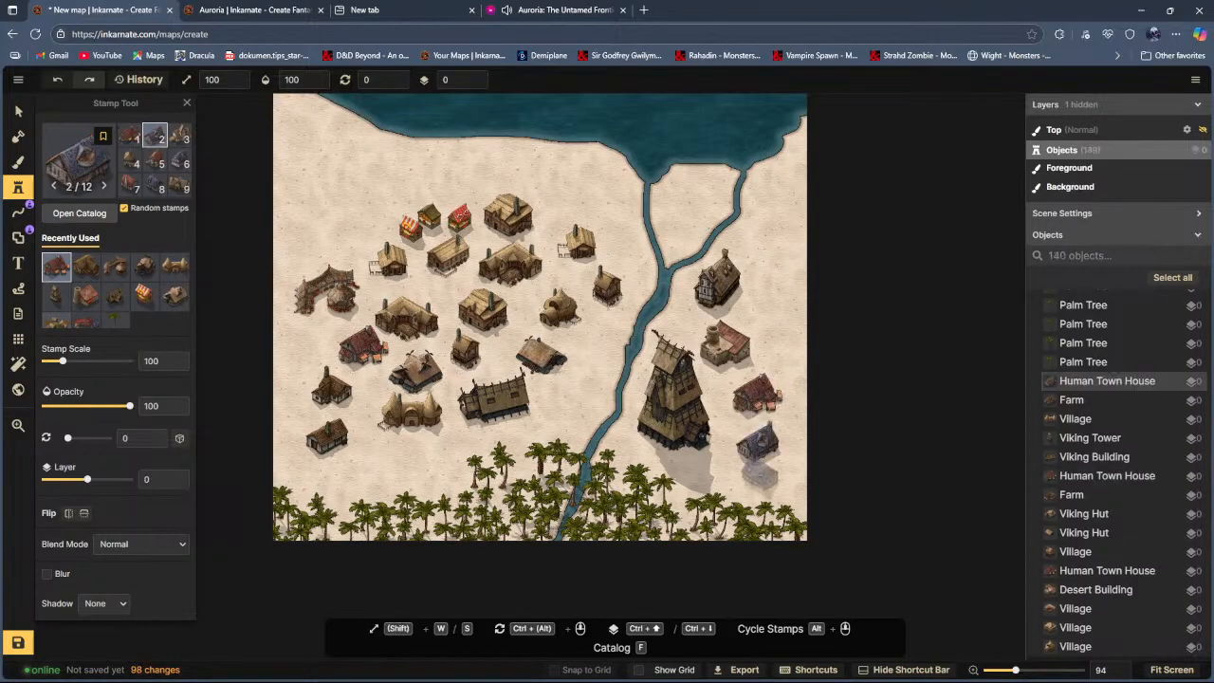
{"action": "left_click", "coordinate": [773, 315]}
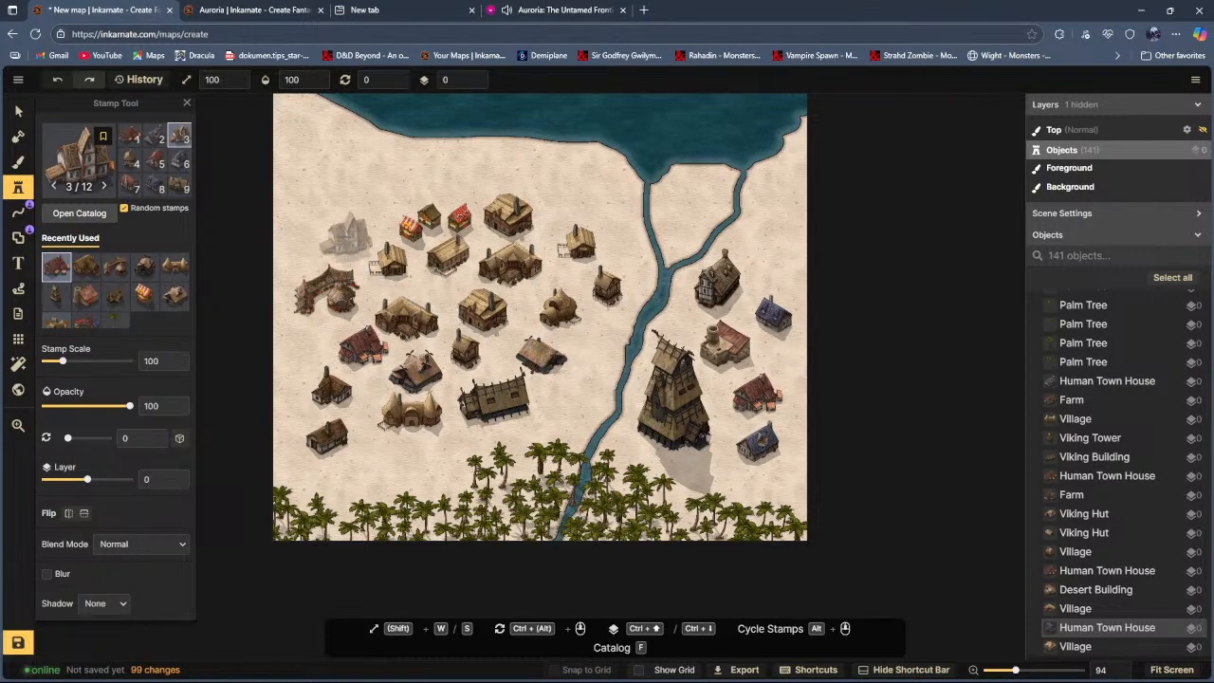
Step: Browse the building stamps through to the Mills category and pick the round red-roofed mill
{"action": "left_click", "coordinate": [79, 213]}
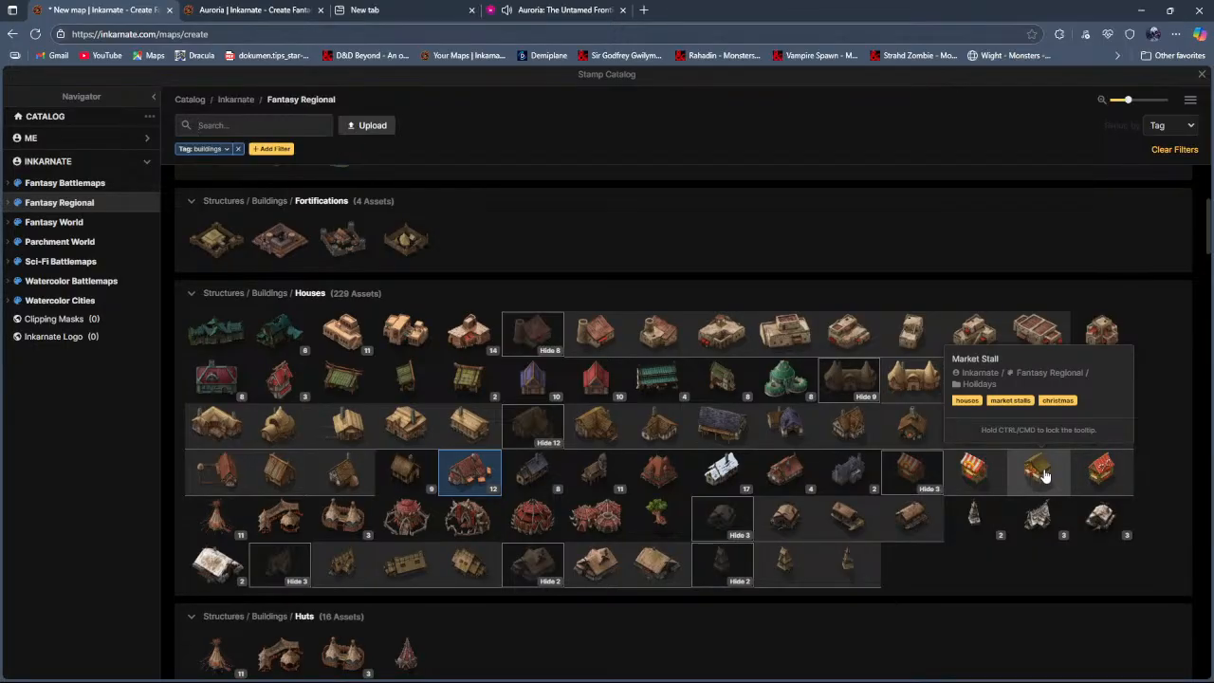
{"action": "scroll", "coordinate": [519, 515], "scroll_direction": "down", "scroll_amount": 2}
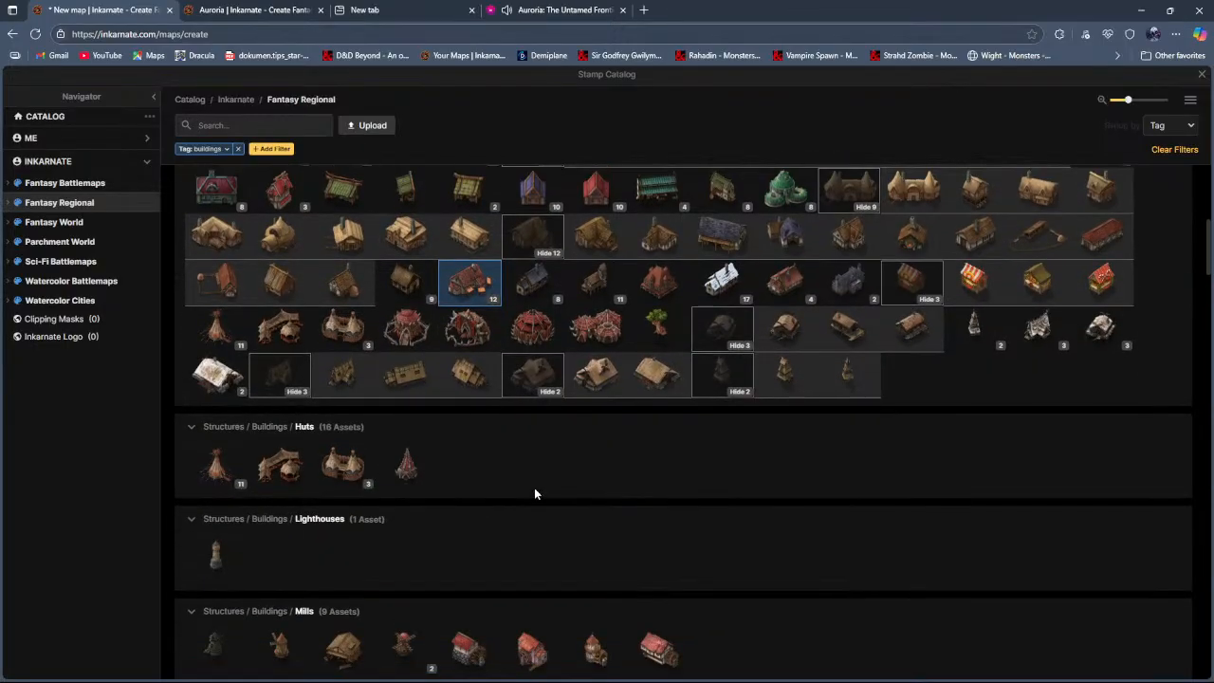
{"action": "scroll", "coordinate": [534, 487], "scroll_direction": "down", "scroll_amount": 2}
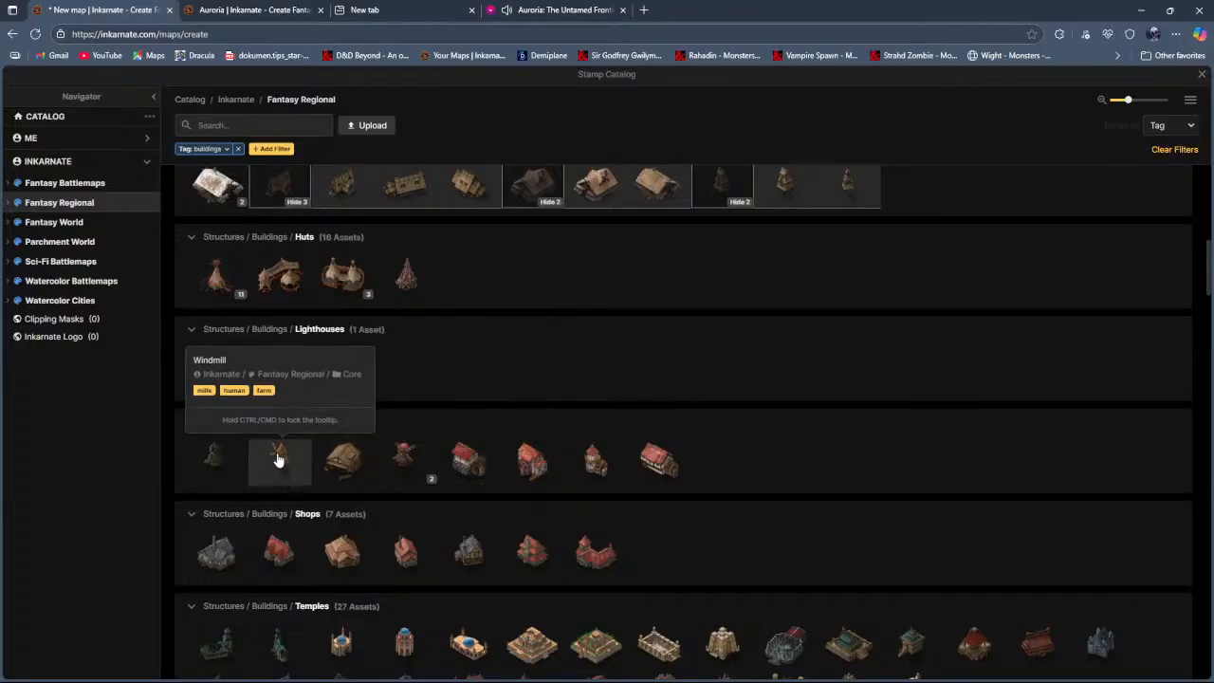
{"action": "left_click", "coordinate": [595, 465]}
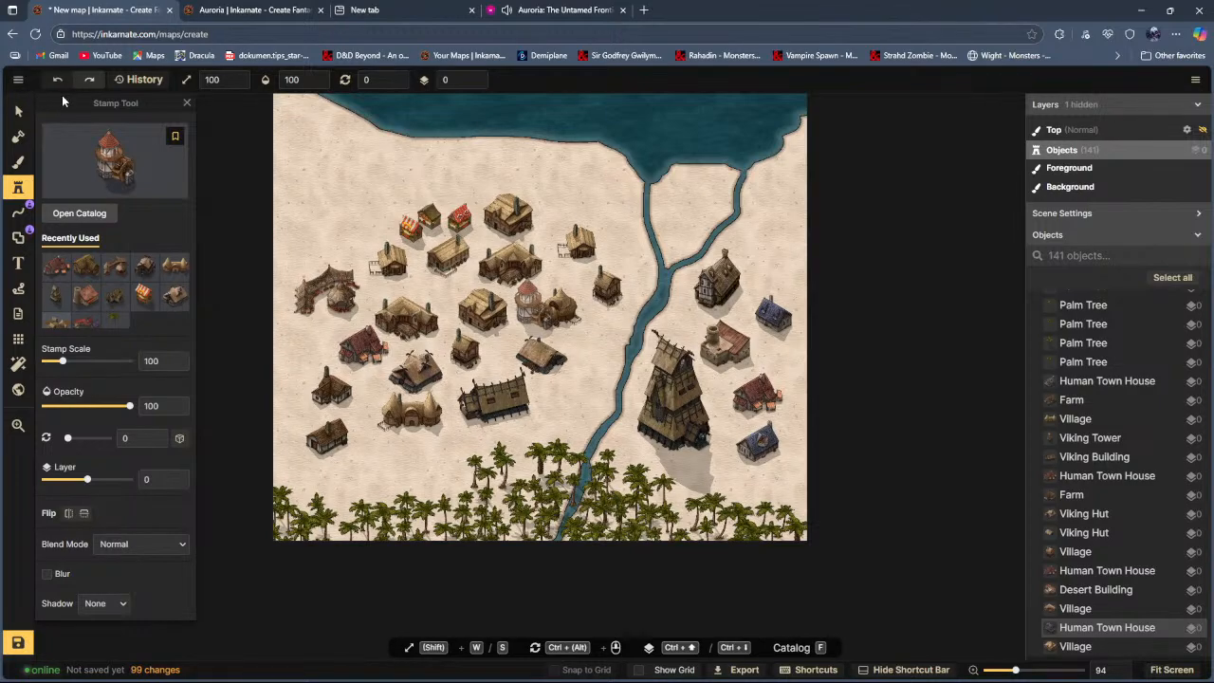
Step: Examine the beach village battle map in Roll20 as a reference, and return to the new Inkarnate map
{"action": "left_click", "coordinate": [28, 133]}
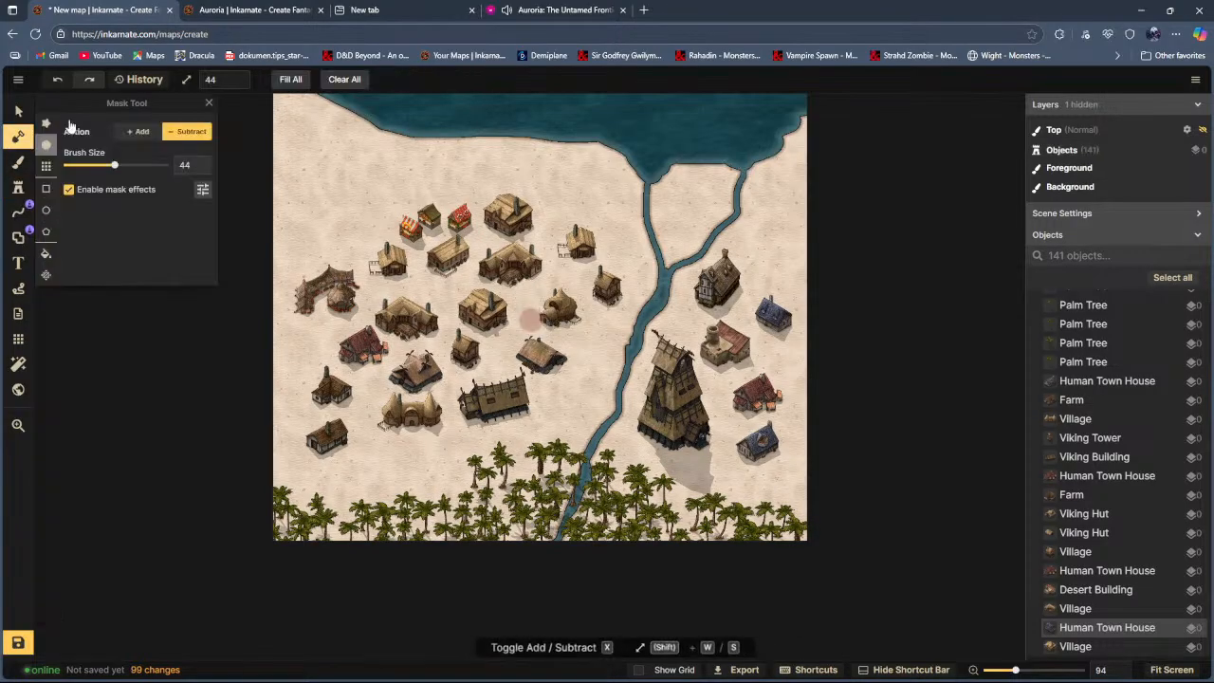
{"action": "left_click", "coordinate": [27, 163]}
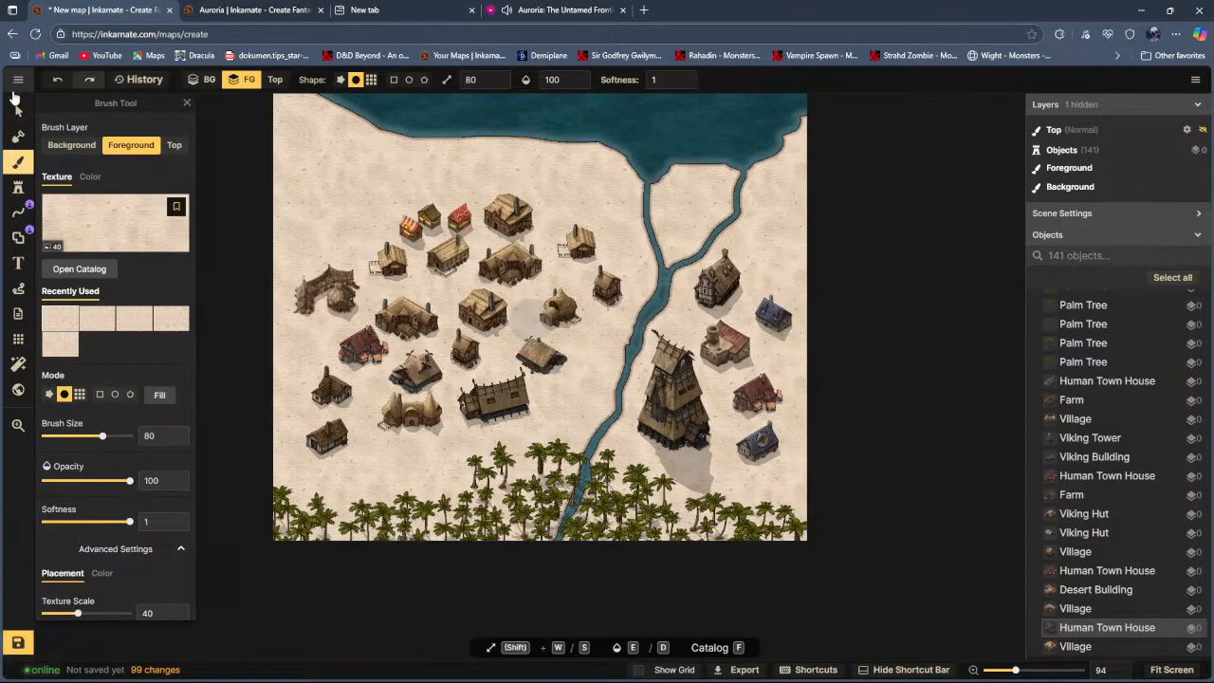
{"action": "left_click", "coordinate": [581, 8]}
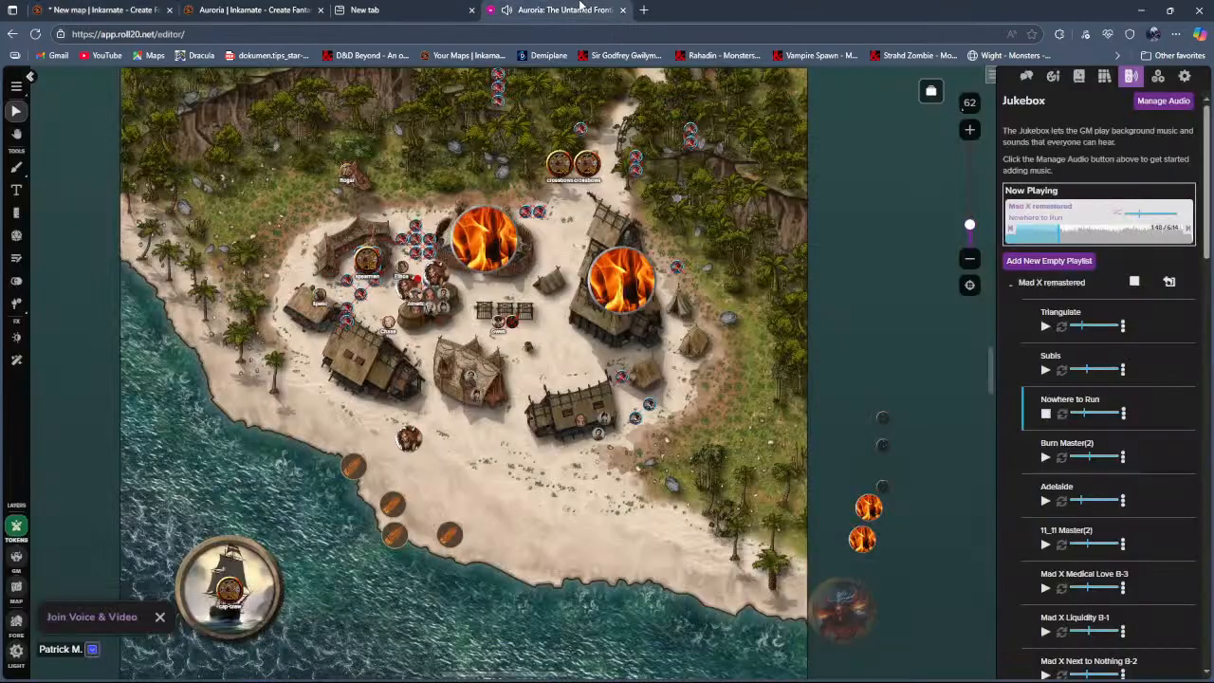
{"action": "left_click", "coordinate": [121, 11]}
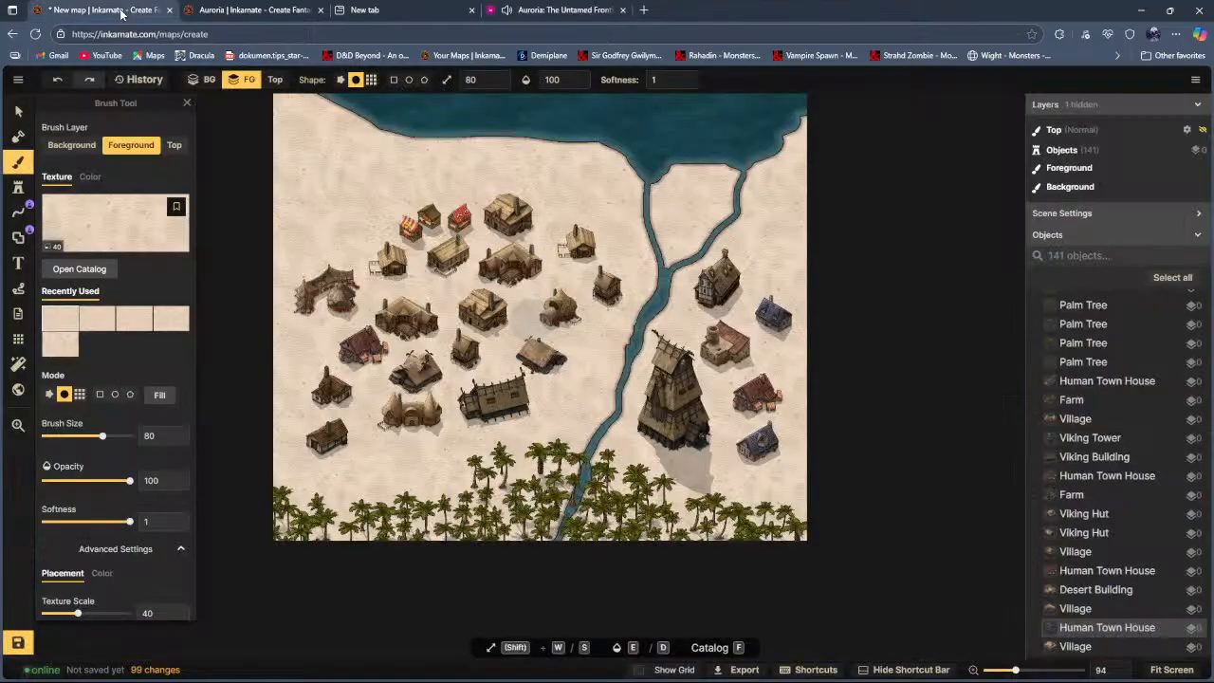
Step: Choose the reddish, stone-speckled desert texture from the Sand category for the foreground brush
{"action": "left_click", "coordinate": [19, 169]}
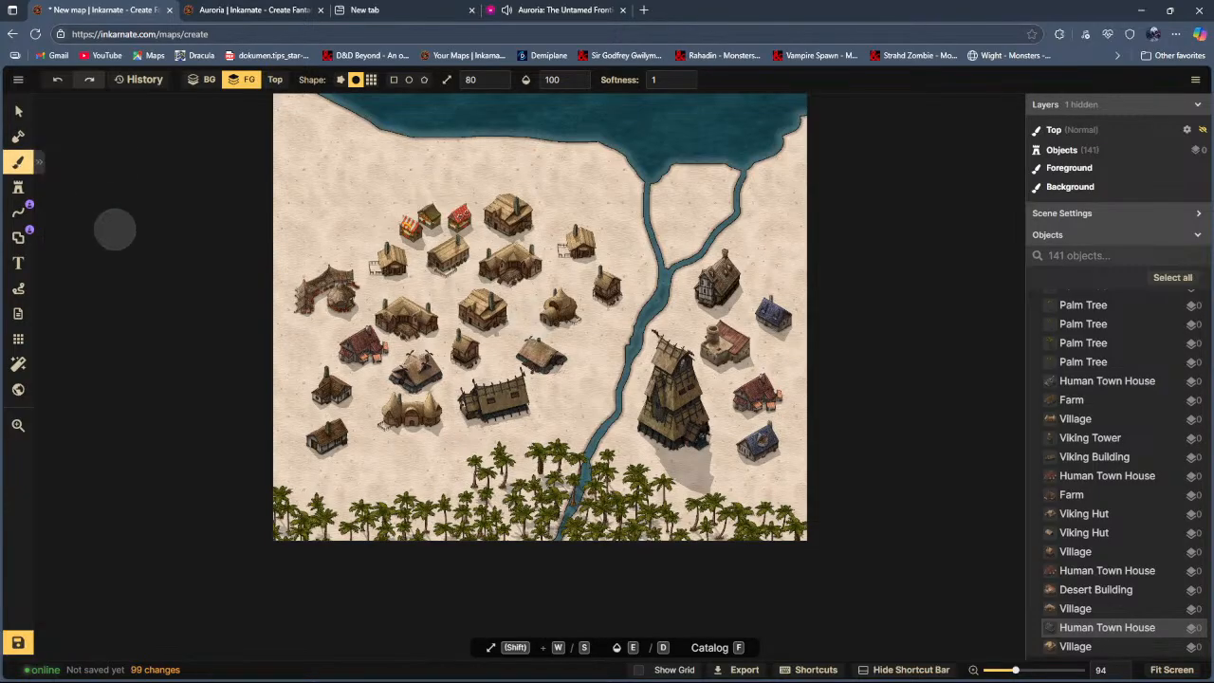
{"action": "left_click", "coordinate": [19, 167]}
{"action": "left_click", "coordinate": [79, 268]}
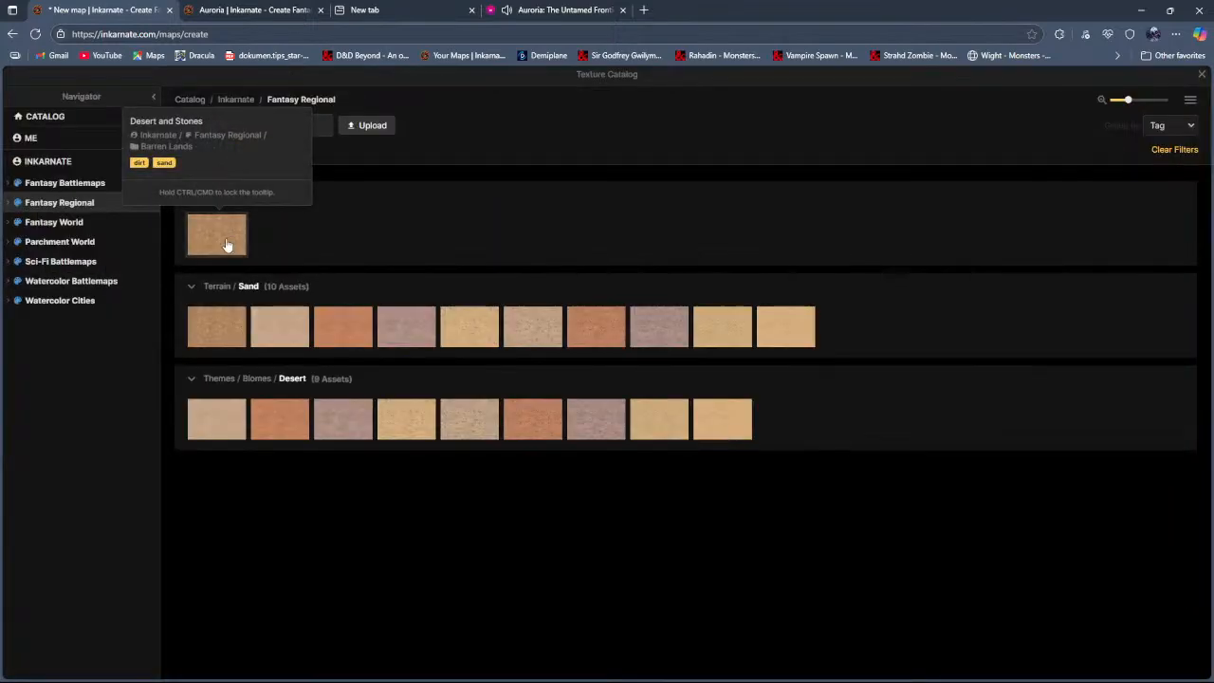
{"action": "left_click", "coordinate": [596, 326]}
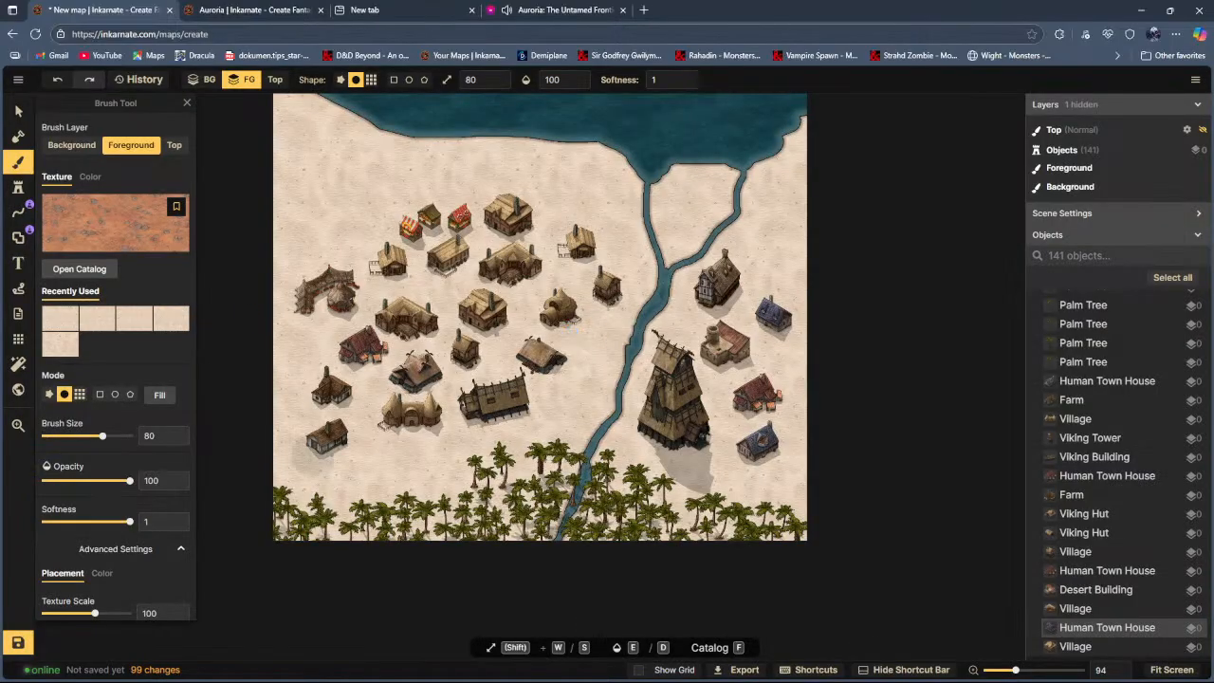
Step: Try painting the reddish texture at scale 100 across the southern forest and the east bank, and undo it
{"action": "mouse_move", "coordinate": [373, 509]}
{"action": "left_mouse_down"}
{"action": "mouse_move", "coordinate": [294, 484]}
{"action": "mouse_move", "coordinate": [343, 513]}
{"action": "mouse_move", "coordinate": [288, 531]}
{"action": "mouse_move", "coordinate": [395, 534]}
{"action": "mouse_move", "coordinate": [555, 465]}
{"action": "mouse_move", "coordinate": [495, 540]}
{"action": "mouse_move", "coordinate": [517, 516]}
{"action": "mouse_move", "coordinate": [524, 530]}
{"action": "mouse_move", "coordinate": [566, 531]}
{"action": "mouse_move", "coordinate": [619, 511]}
{"action": "mouse_move", "coordinate": [801, 536]}
{"action": "mouse_move", "coordinate": [664, 536]}
{"action": "mouse_move", "coordinate": [808, 505]}
{"action": "mouse_move", "coordinate": [606, 451]}
{"action": "mouse_move", "coordinate": [763, 408]}
{"action": "mouse_move", "coordinate": [803, 342]}
{"action": "mouse_move", "coordinate": [702, 284]}
{"action": "mouse_move", "coordinate": [773, 304]}
{"action": "mouse_move", "coordinate": [862, 401]}
{"action": "mouse_move", "coordinate": [726, 443]}
{"action": "mouse_move", "coordinate": [758, 442]}
{"action": "left_mouse_up"}
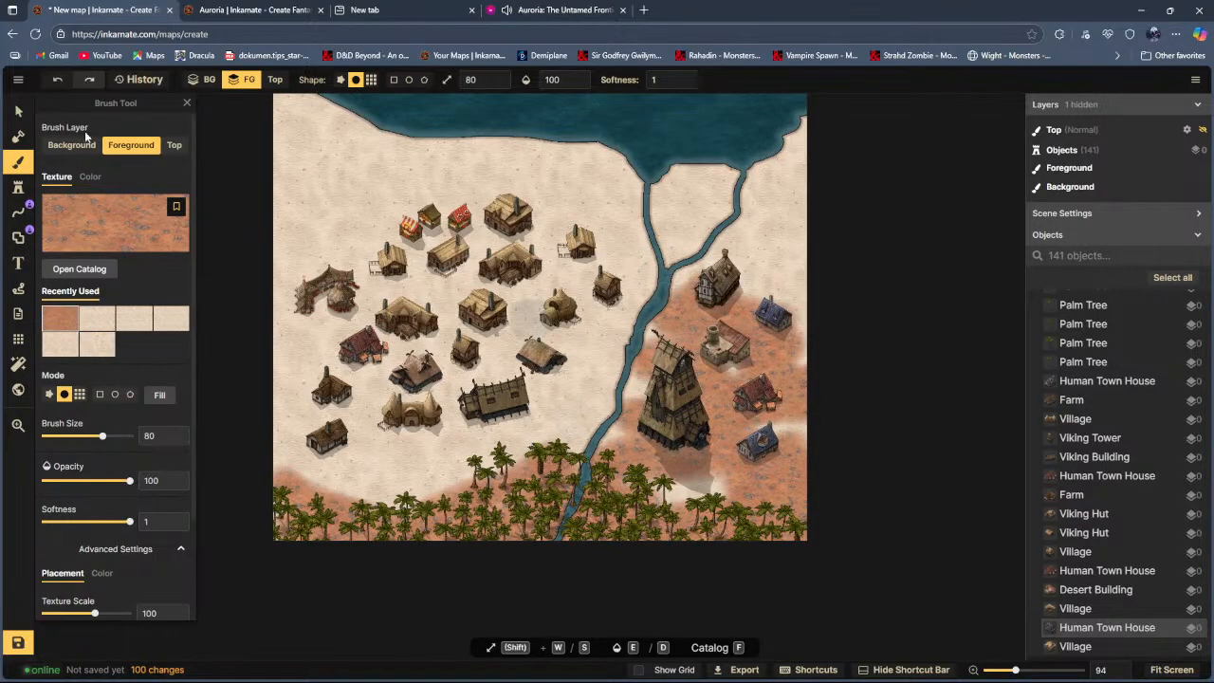
{"action": "left_click", "coordinate": [59, 81]}
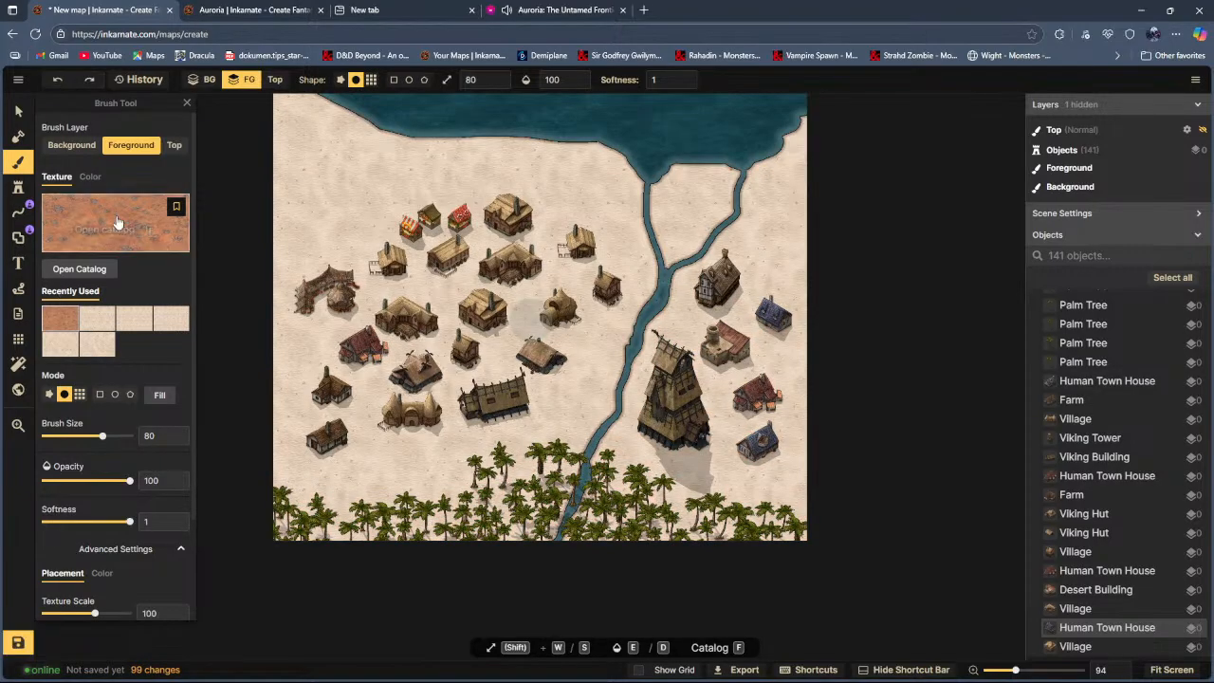
Step: Set the texture scale to 51.12 and paint the reddish ground over the palm forest, the village's southwestern edge and the southeastern bank
{"action": "scroll", "coordinate": [113, 572], "scroll_direction": "down", "scroll_amount": 3}
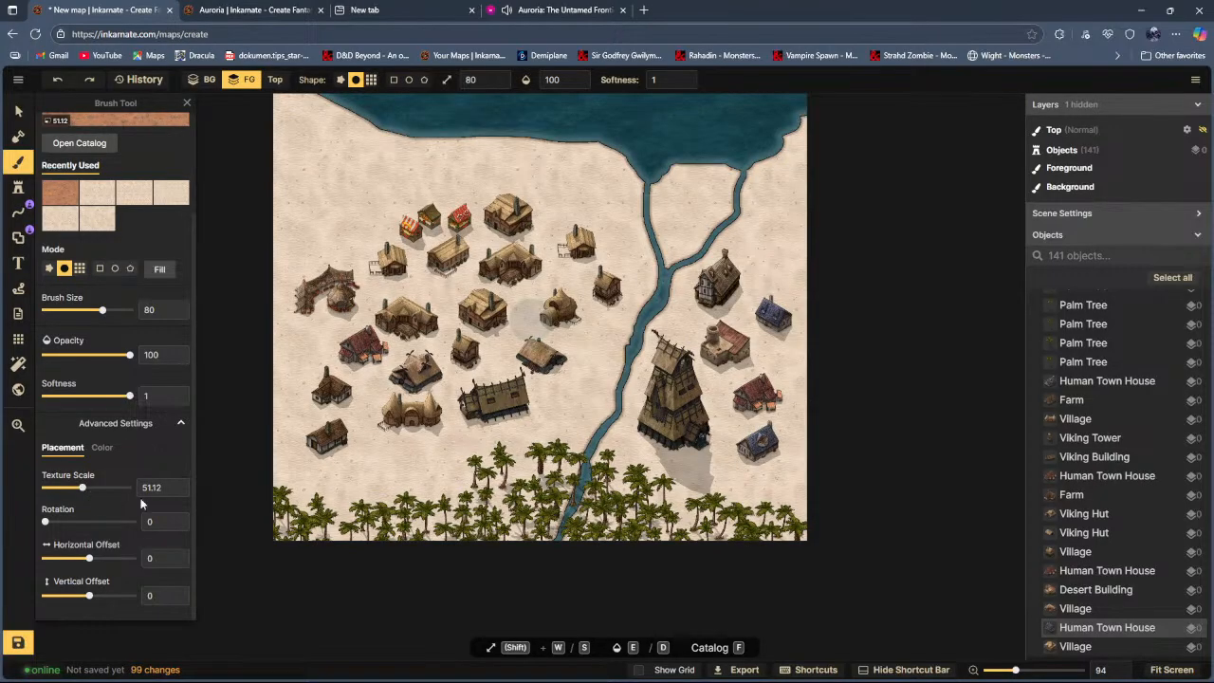
{"action": "mouse_move", "coordinate": [401, 560]}
{"action": "left_mouse_down"}
{"action": "mouse_move", "coordinate": [276, 531]}
{"action": "mouse_move", "coordinate": [337, 538]}
{"action": "mouse_move", "coordinate": [322, 517]}
{"action": "mouse_move", "coordinate": [431, 531]}
{"action": "mouse_move", "coordinate": [555, 474]}
{"action": "mouse_move", "coordinate": [593, 524]}
{"action": "mouse_move", "coordinate": [622, 493]}
{"action": "mouse_move", "coordinate": [759, 527]}
{"action": "mouse_move", "coordinate": [868, 489]}
{"action": "mouse_move", "coordinate": [816, 474]}
{"action": "mouse_move", "coordinate": [711, 512]}
{"action": "mouse_move", "coordinate": [797, 441]}
{"action": "mouse_move", "coordinate": [823, 373]}
{"action": "mouse_move", "coordinate": [758, 322]}
{"action": "mouse_move", "coordinate": [735, 284]}
{"action": "mouse_move", "coordinate": [818, 428]}
{"action": "mouse_move", "coordinate": [678, 493]}
{"action": "left_mouse_up"}
{"action": "mouse_move", "coordinate": [384, 479]}
{"action": "left_mouse_down"}
{"action": "mouse_move", "coordinate": [375, 422]}
{"action": "mouse_move", "coordinate": [313, 489]}
{"action": "mouse_move", "coordinate": [389, 474]}
{"action": "mouse_move", "coordinate": [313, 285]}
{"action": "mouse_move", "coordinate": [298, 403]}
{"action": "mouse_move", "coordinate": [322, 445]}
{"action": "mouse_move", "coordinate": [284, 410]}
{"action": "left_mouse_up"}
{"action": "mouse_move", "coordinate": [399, 512]}
{"action": "left_mouse_down"}
{"action": "mouse_move", "coordinate": [465, 474]}
{"action": "mouse_move", "coordinate": [328, 399]}
{"action": "mouse_move", "coordinate": [493, 436]}
{"action": "mouse_move", "coordinate": [531, 417]}
{"action": "mouse_move", "coordinate": [588, 427]}
{"action": "mouse_move", "coordinate": [631, 460]}
{"action": "mouse_move", "coordinate": [687, 474]}
{"action": "mouse_move", "coordinate": [494, 479]}
{"action": "mouse_move", "coordinate": [439, 439]}
{"action": "mouse_move", "coordinate": [413, 512]}
{"action": "mouse_move", "coordinate": [332, 534]}
{"action": "mouse_move", "coordinate": [334, 434]}
{"action": "mouse_move", "coordinate": [357, 346]}
{"action": "left_mouse_up"}
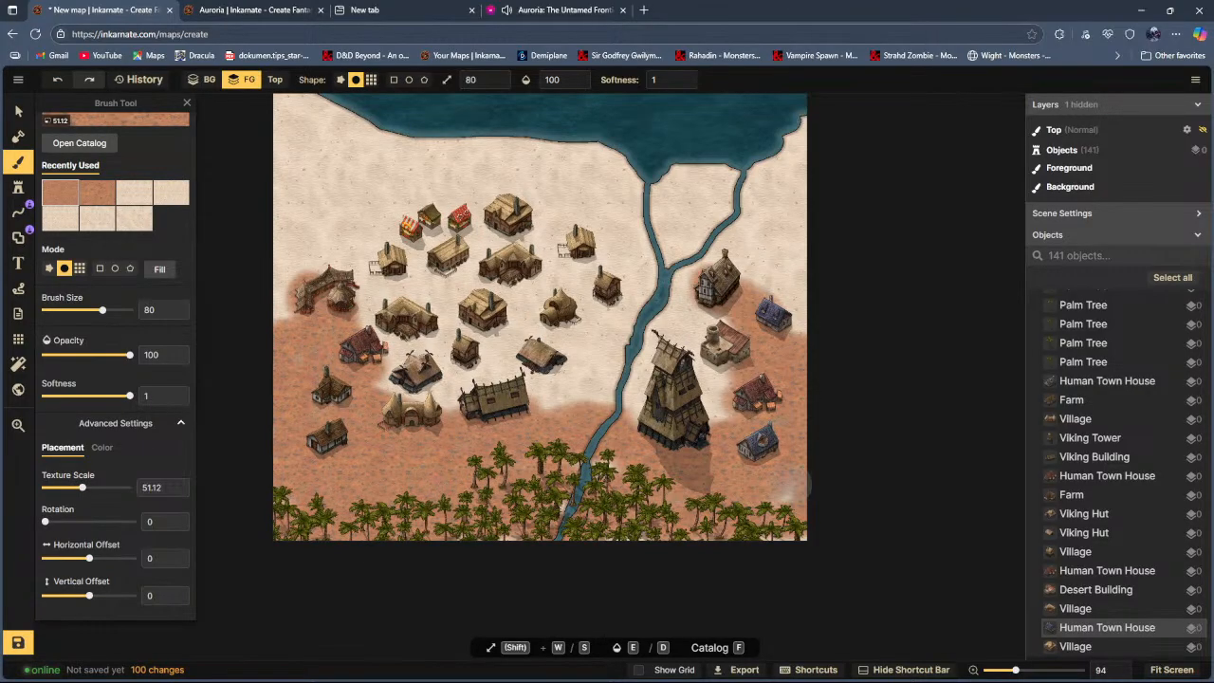
{"action": "left_click_drag", "start_coordinate": [668, 469], "coordinate": [645, 503]}
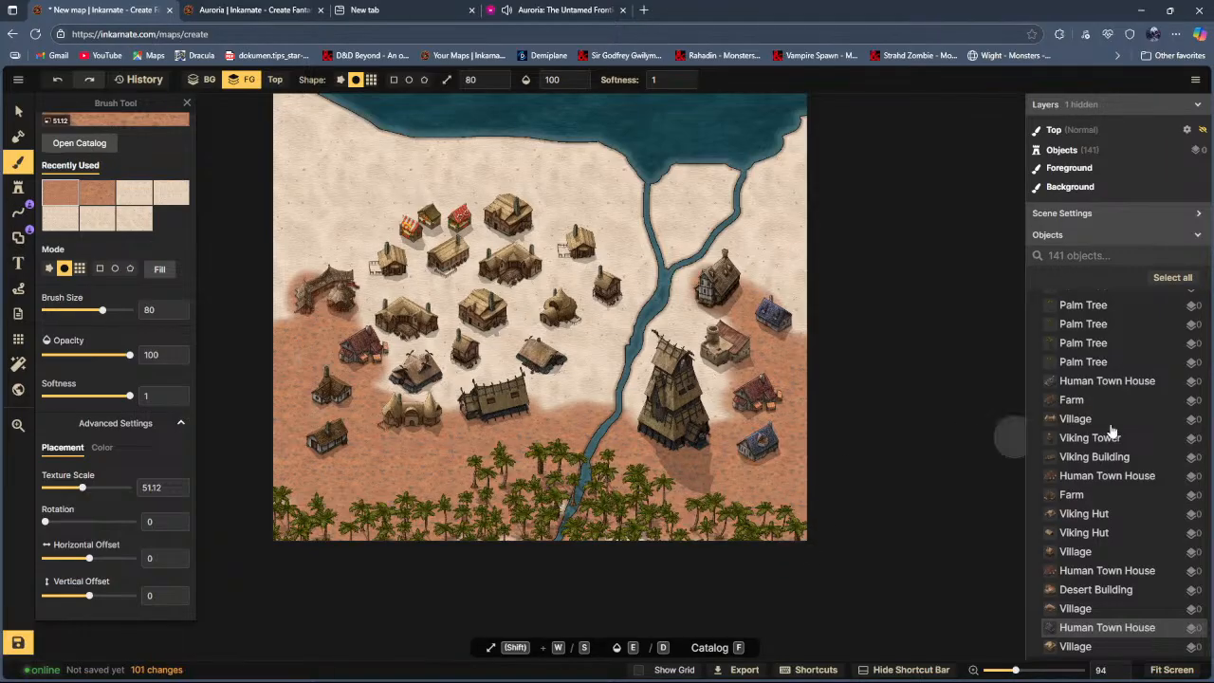
Step: Move the southernmost Farm house to the village's northwest, just west of the Market Stalls, and return to the Brush tool
{"action": "left_click", "coordinate": [20, 110]}
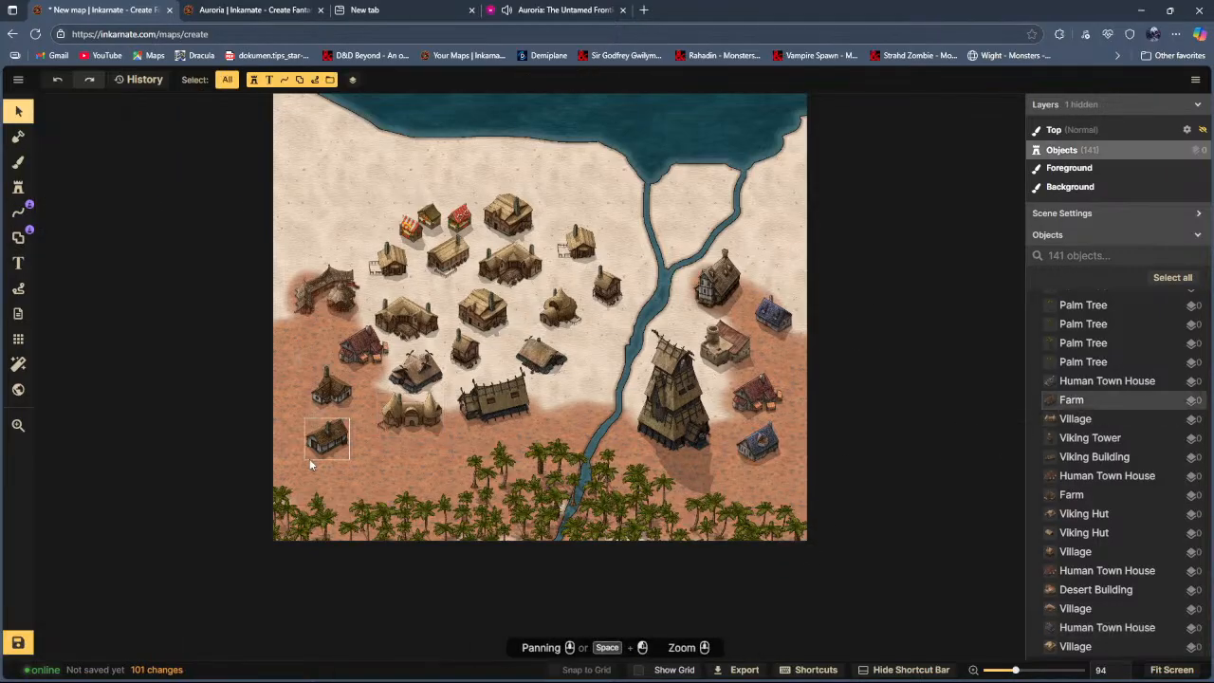
{"action": "left_click_drag", "start_coordinate": [327, 451], "coordinate": [351, 239]}
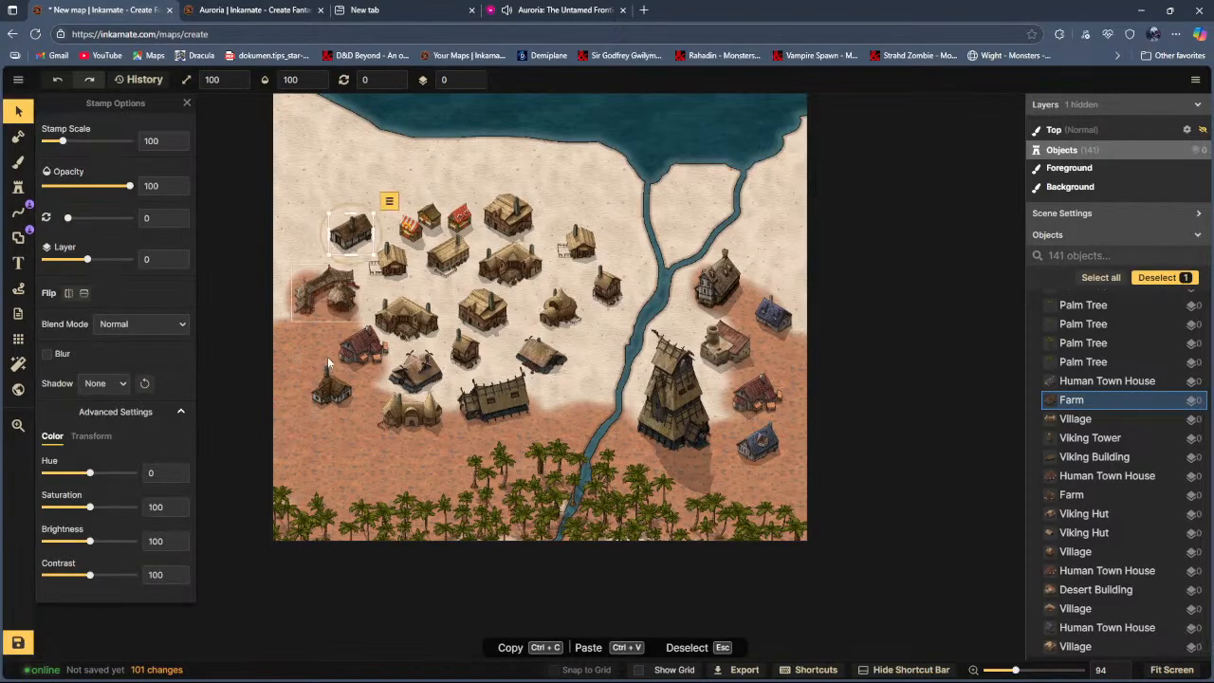
{"action": "left_click", "coordinate": [17, 161]}
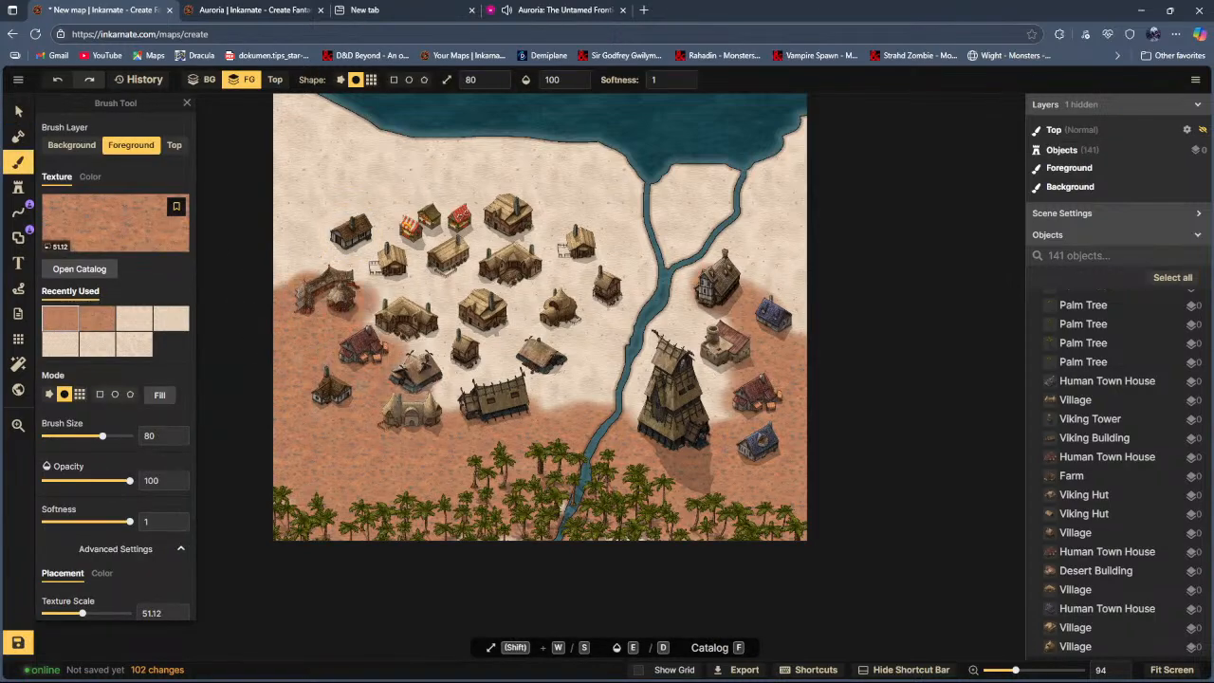
Step: Paint the reddish texture over the rest of the village, up to its northern houses, and across the east bank around the Viking Tower
{"action": "mouse_move", "coordinate": [479, 394]}
{"action": "left_mouse_down"}
{"action": "mouse_move", "coordinate": [408, 318]}
{"action": "mouse_move", "coordinate": [398, 284]}
{"action": "mouse_move", "coordinate": [422, 251]}
{"action": "mouse_move", "coordinate": [559, 304]}
{"action": "mouse_move", "coordinate": [456, 370]}
{"action": "mouse_move", "coordinate": [479, 403]}
{"action": "mouse_move", "coordinate": [560, 332]}
{"action": "mouse_move", "coordinate": [560, 304]}
{"action": "mouse_move", "coordinate": [474, 394]}
{"action": "mouse_move", "coordinate": [569, 389]}
{"action": "mouse_move", "coordinate": [592, 323]}
{"action": "left_mouse_up"}
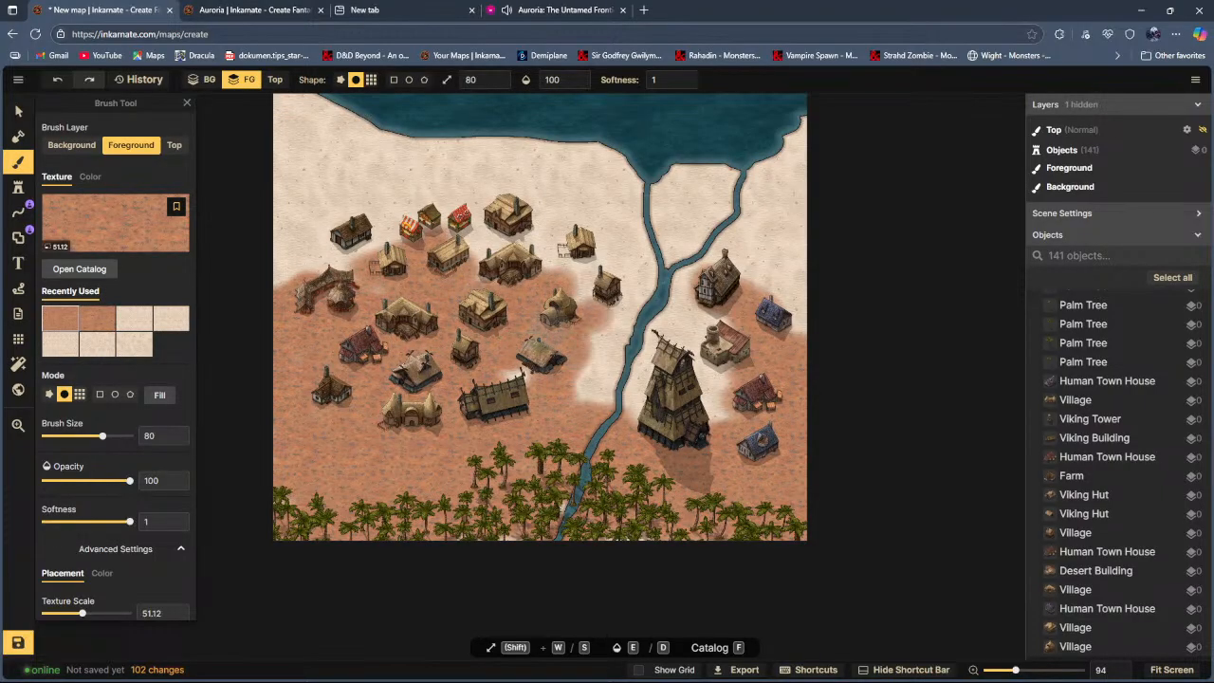
{"action": "mouse_move", "coordinate": [509, 392]}
{"action": "left_mouse_down"}
{"action": "mouse_move", "coordinate": [526, 364]}
{"action": "mouse_move", "coordinate": [614, 323]}
{"action": "mouse_move", "coordinate": [599, 379]}
{"action": "mouse_move", "coordinate": [626, 413]}
{"action": "mouse_move", "coordinate": [659, 332]}
{"action": "mouse_move", "coordinate": [607, 289]}
{"action": "mouse_move", "coordinate": [688, 327]}
{"action": "left_mouse_up"}
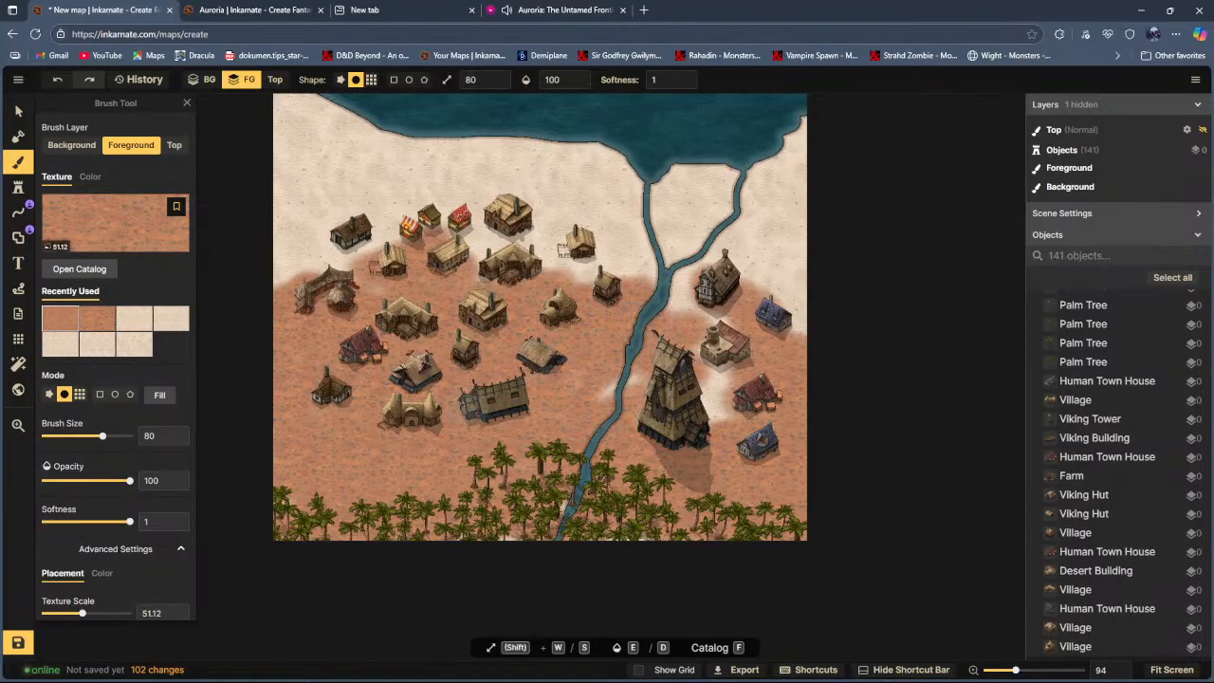
{"action": "mouse_move", "coordinate": [714, 371]}
{"action": "left_mouse_down"}
{"action": "mouse_move", "coordinate": [683, 310]}
{"action": "mouse_move", "coordinate": [709, 297]}
{"action": "mouse_move", "coordinate": [703, 425]}
{"action": "left_mouse_up"}
{"action": "mouse_move", "coordinate": [498, 313]}
{"action": "left_mouse_down"}
{"action": "mouse_move", "coordinate": [489, 251]}
{"action": "mouse_move", "coordinate": [451, 228]}
{"action": "mouse_move", "coordinate": [337, 232]}
{"action": "mouse_move", "coordinate": [304, 280]}
{"action": "left_mouse_up"}
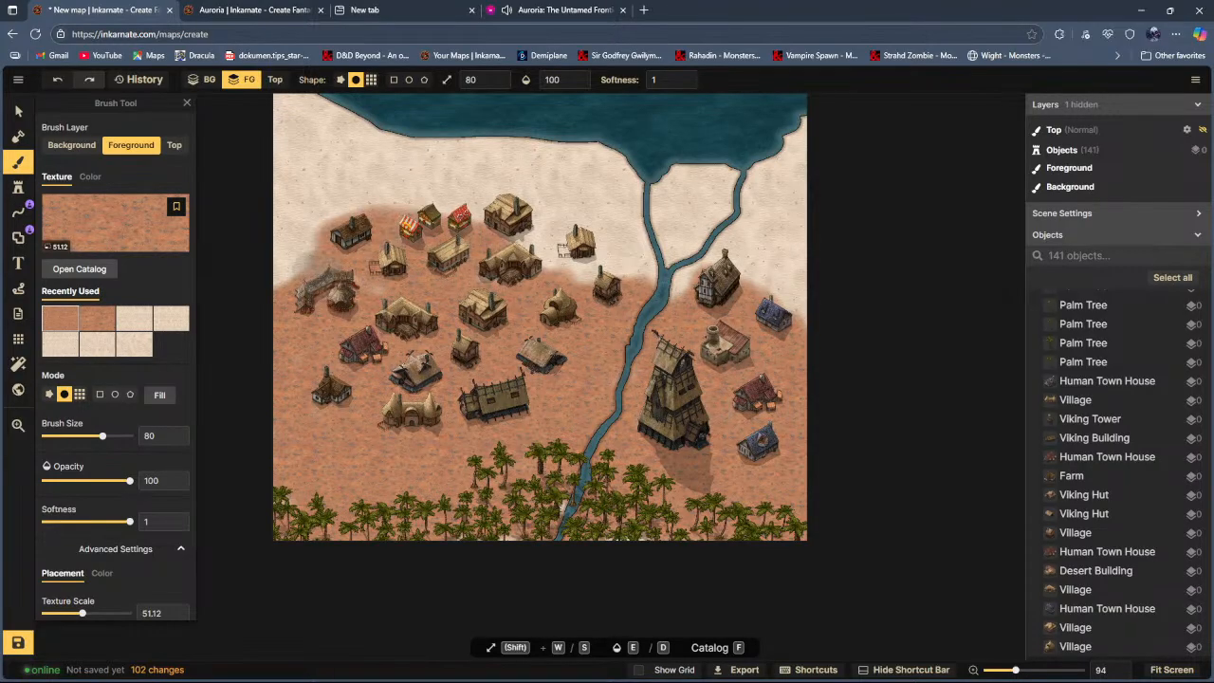
{"action": "mouse_move", "coordinate": [451, 258]}
{"action": "left_mouse_down"}
{"action": "mouse_move", "coordinate": [569, 256]}
{"action": "mouse_move", "coordinate": [512, 228]}
{"action": "mouse_move", "coordinate": [597, 284]}
{"action": "left_mouse_up"}
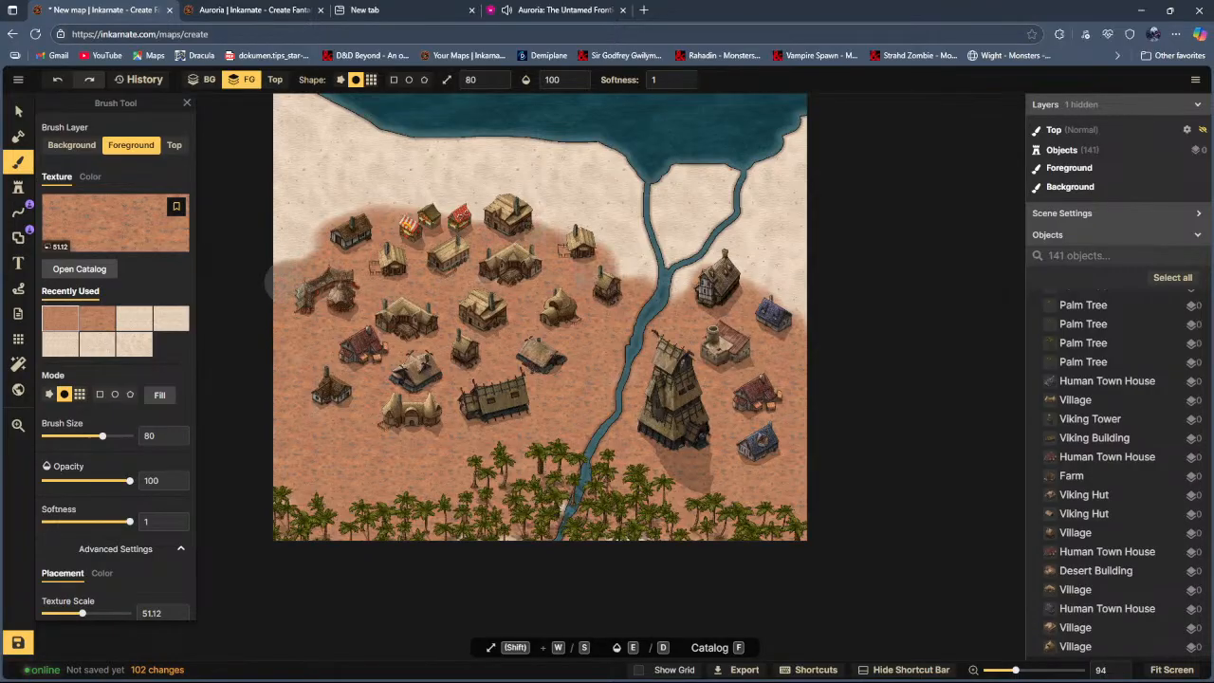
Step: Switch to the pale sand texture at opacity 63 and blend it over the northern edge of the reddish ground on both banks
{"action": "left_click", "coordinate": [137, 321]}
{"action": "left_click", "coordinate": [96, 481]}
{"action": "mouse_move", "coordinate": [268, 274]}
{"action": "left_mouse_down"}
{"action": "mouse_move", "coordinate": [359, 228]}
{"action": "mouse_move", "coordinate": [488, 220]}
{"action": "mouse_move", "coordinate": [557, 228]}
{"action": "mouse_move", "coordinate": [636, 271]}
{"action": "mouse_move", "coordinate": [638, 292]}
{"action": "mouse_move", "coordinate": [765, 288]}
{"action": "mouse_move", "coordinate": [810, 321]}
{"action": "left_mouse_up"}
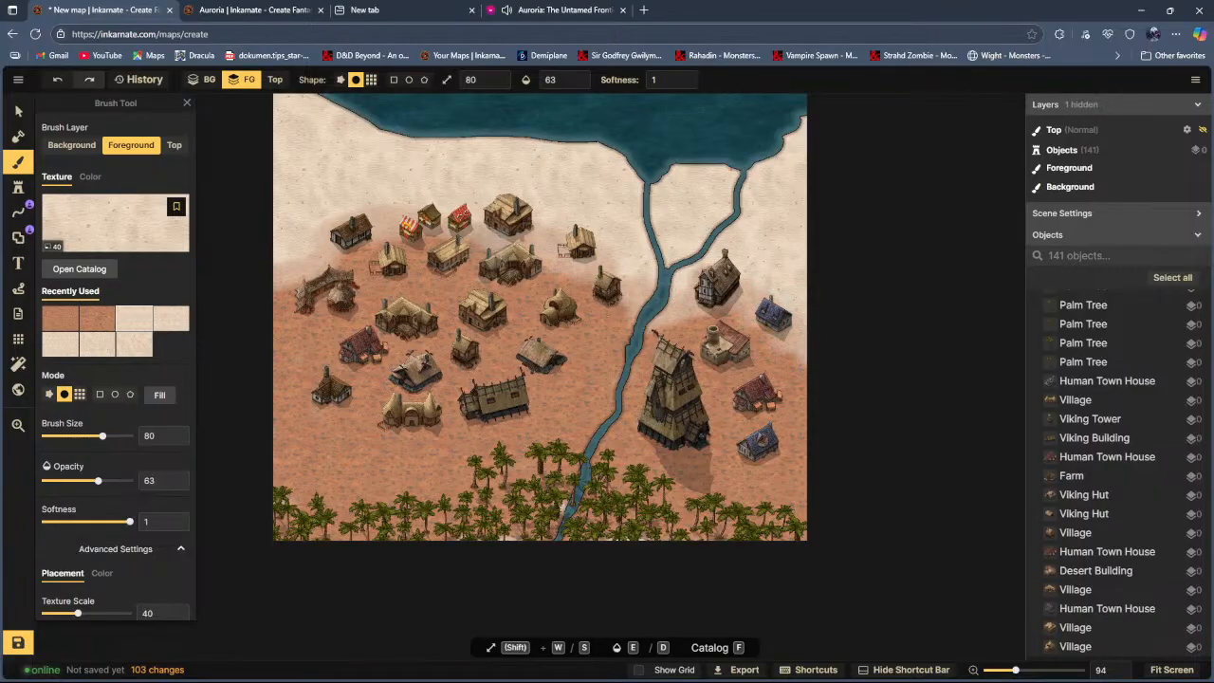
{"action": "mouse_move", "coordinate": [307, 302]}
{"action": "left_mouse_down"}
{"action": "mouse_move", "coordinate": [479, 249]}
{"action": "mouse_move", "coordinate": [542, 249]}
{"action": "left_mouse_up"}
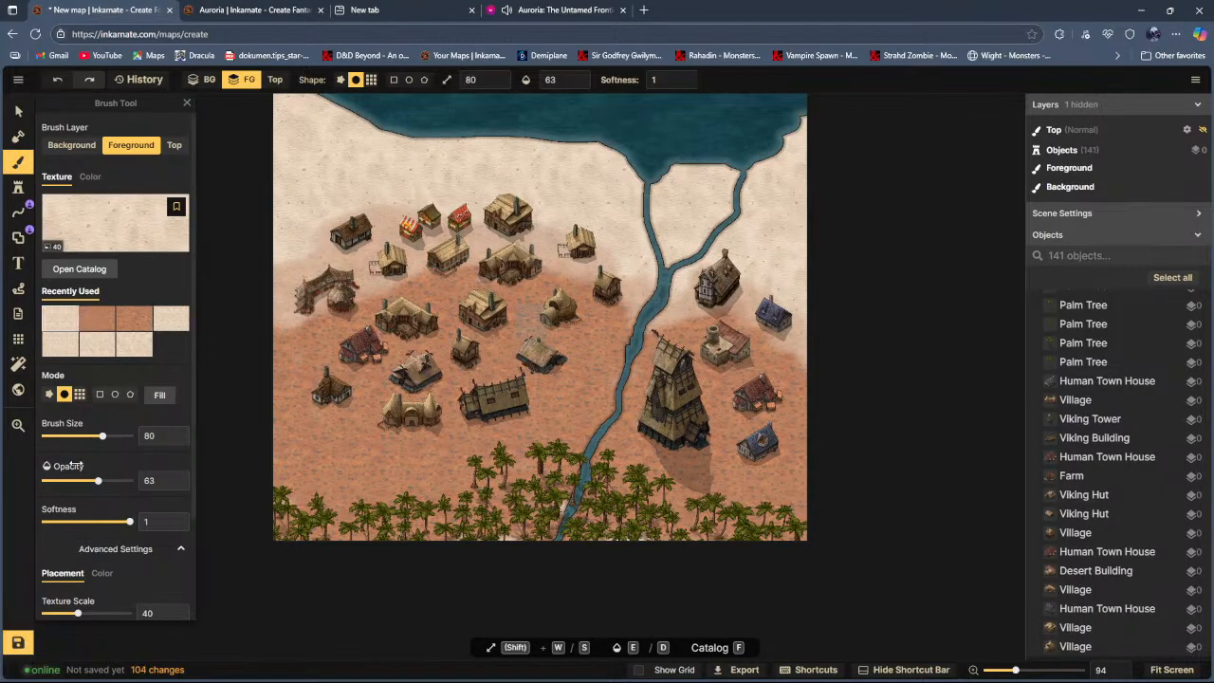
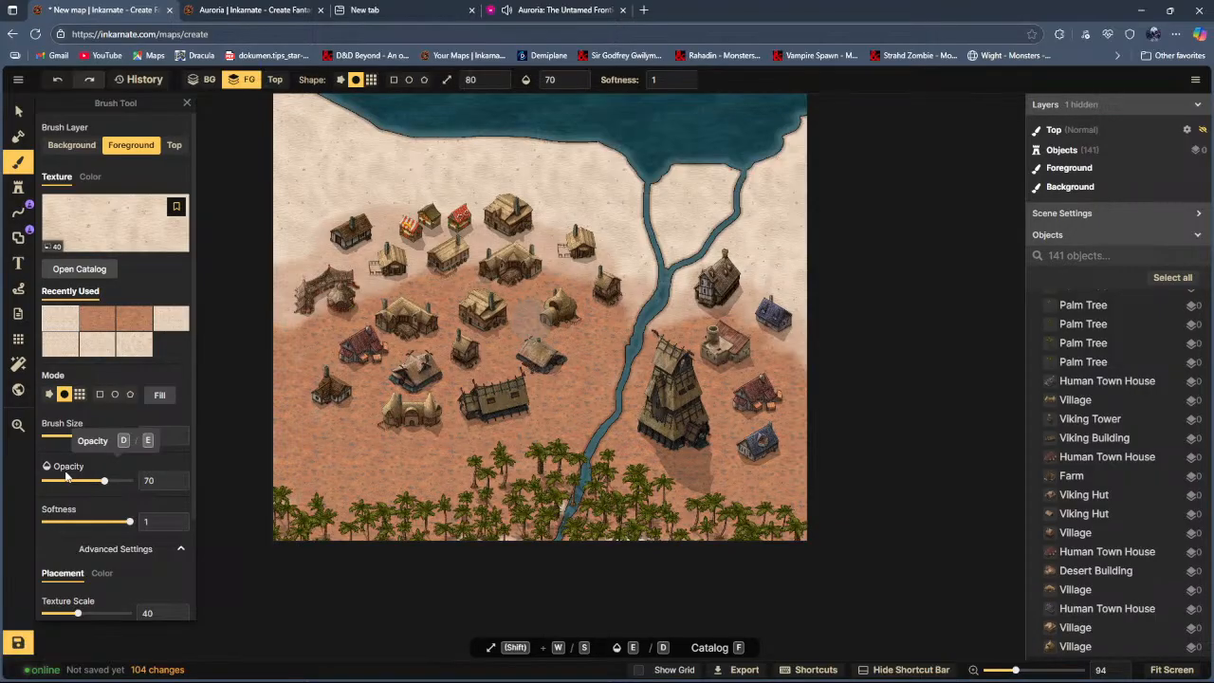
Step: Try pale sand strokes at opacity 70 across the east bank and the village, undo them, and redo the earlier blending strokes
{"action": "mouse_move", "coordinate": [787, 352]}
{"action": "left_mouse_down"}
{"action": "mouse_move", "coordinate": [729, 317]}
{"action": "mouse_move", "coordinate": [721, 332]}
{"action": "mouse_move", "coordinate": [794, 340]}
{"action": "left_mouse_up"}
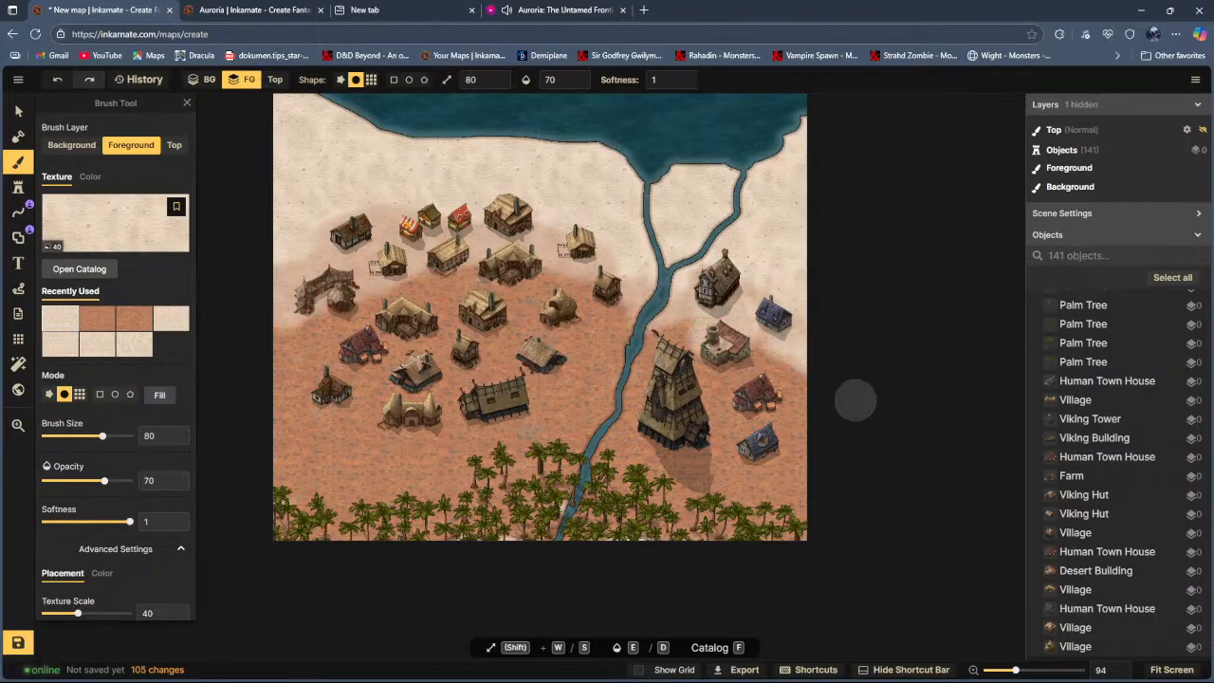
{"action": "mouse_move", "coordinate": [677, 326]}
{"action": "left_mouse_down"}
{"action": "mouse_move", "coordinate": [442, 285]}
{"action": "mouse_move", "coordinate": [284, 352]}
{"action": "left_mouse_up"}
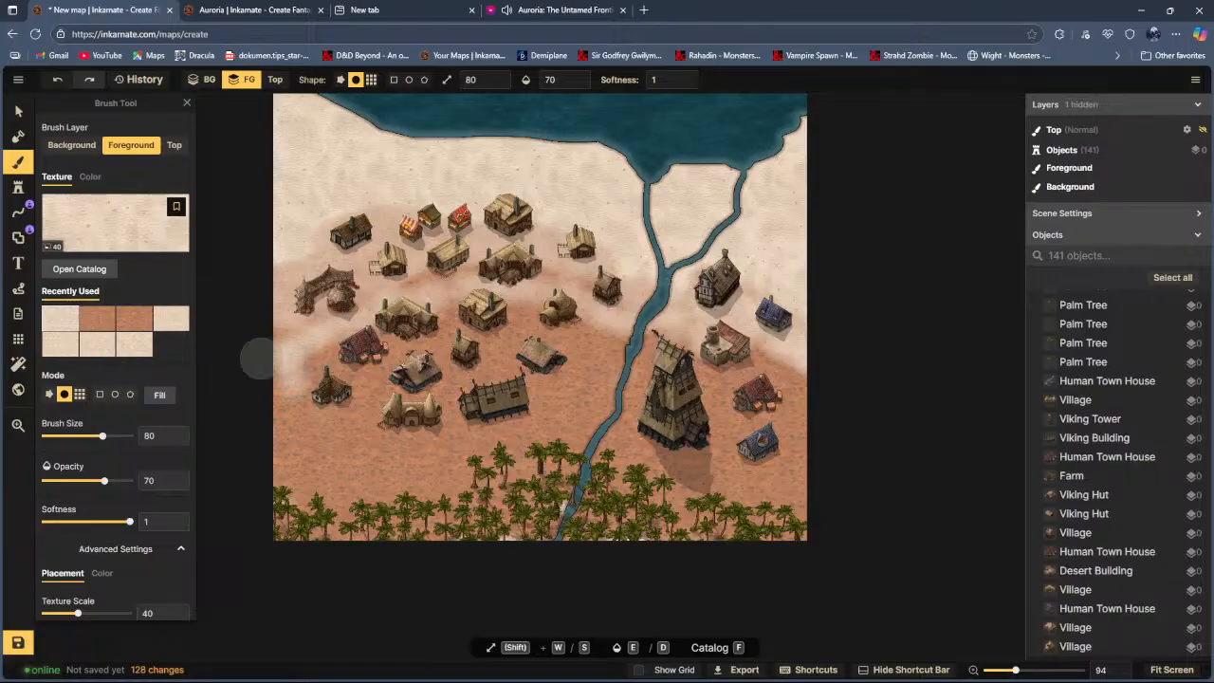
{"action": "left_click", "coordinate": [56, 80]}
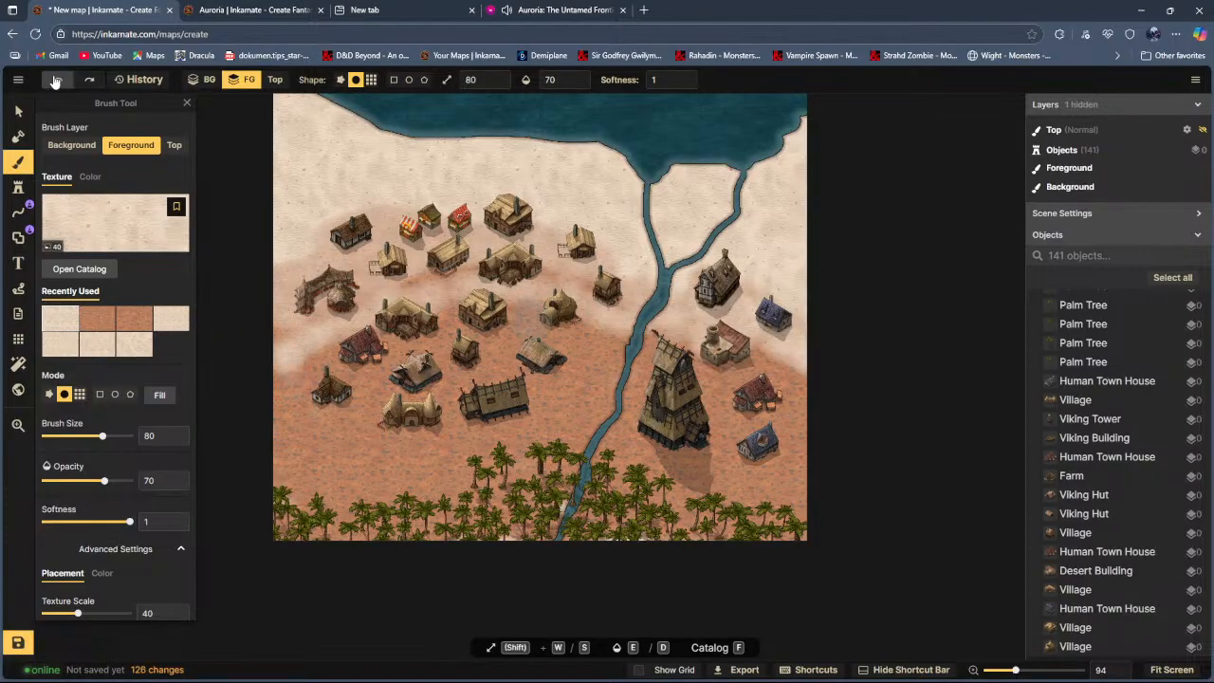
{"action": "left_click", "coordinate": [56, 80]}
{"action": "left_click", "coordinate": [56, 80]}
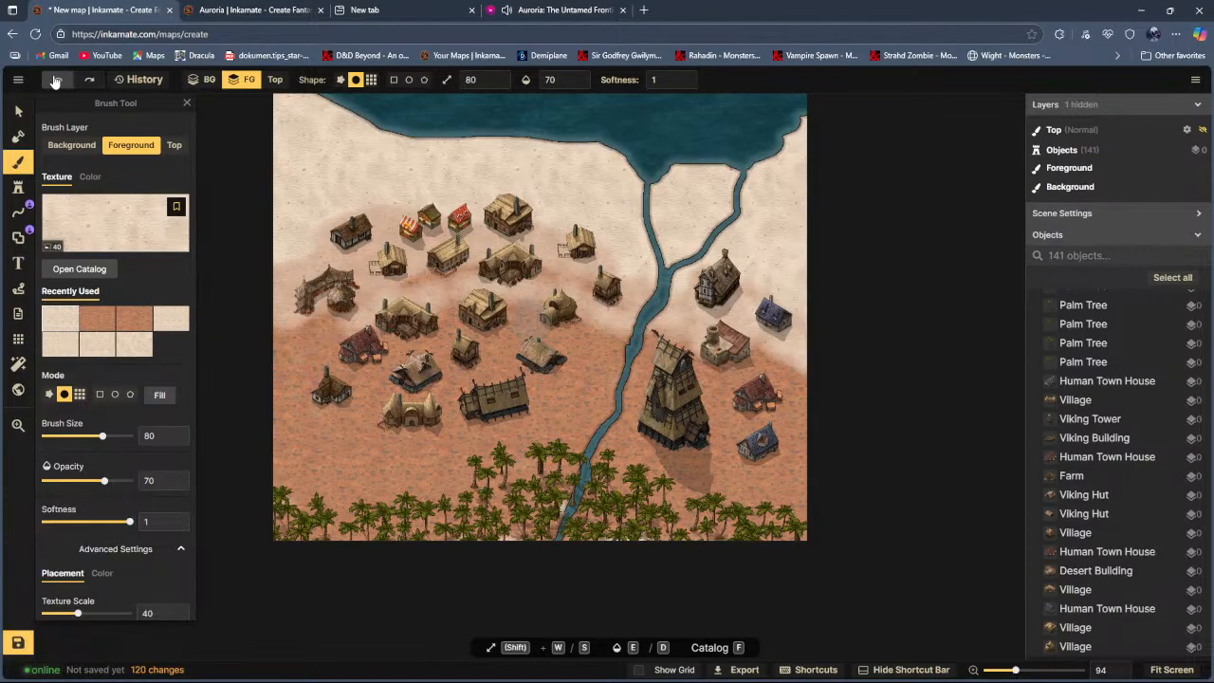
{"action": "left_click", "coordinate": [56, 79]}
{"action": "left_click", "coordinate": [56, 80]}
{"action": "left_click", "coordinate": [56, 80]}
{"action": "left_click", "coordinate": [56, 79]}
{"action": "left_click", "coordinate": [56, 79]}
{"action": "left_click", "coordinate": [56, 80]}
{"action": "left_click", "coordinate": [57, 82]}
{"action": "left_click", "coordinate": [56, 81]}
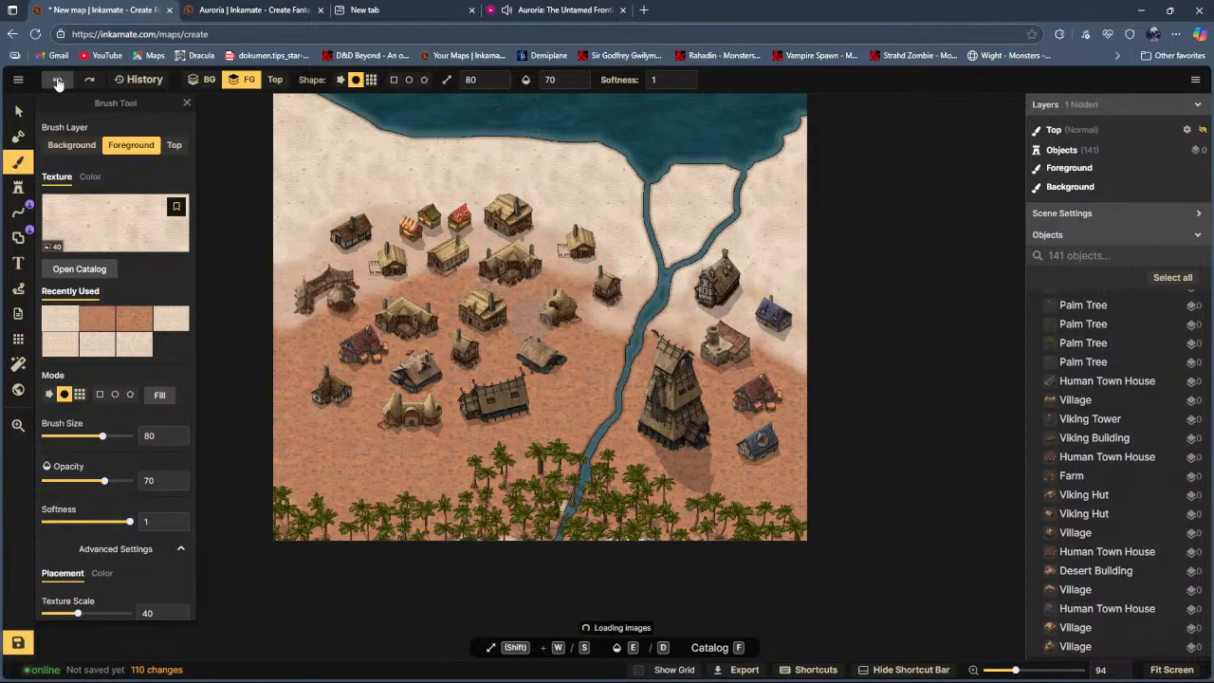
{"action": "left_click", "coordinate": [58, 82]}
{"action": "left_click", "coordinate": [57, 82]}
{"action": "left_click", "coordinate": [59, 83]}
{"action": "left_click", "coordinate": [59, 84]}
{"action": "left_click", "coordinate": [59, 84]}
{"action": "left_click", "coordinate": [60, 85]}
{"action": "left_click", "coordinate": [60, 84]}
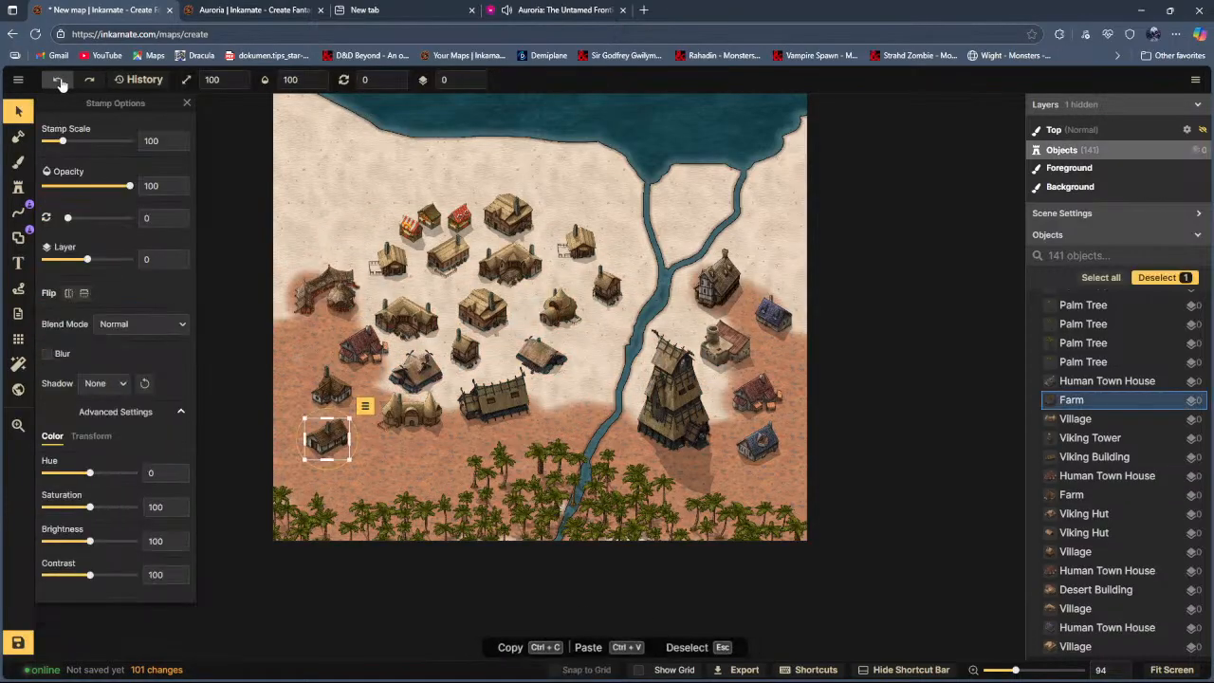
{"action": "left_click", "coordinate": [97, 83]}
{"action": "left_click", "coordinate": [97, 83]}
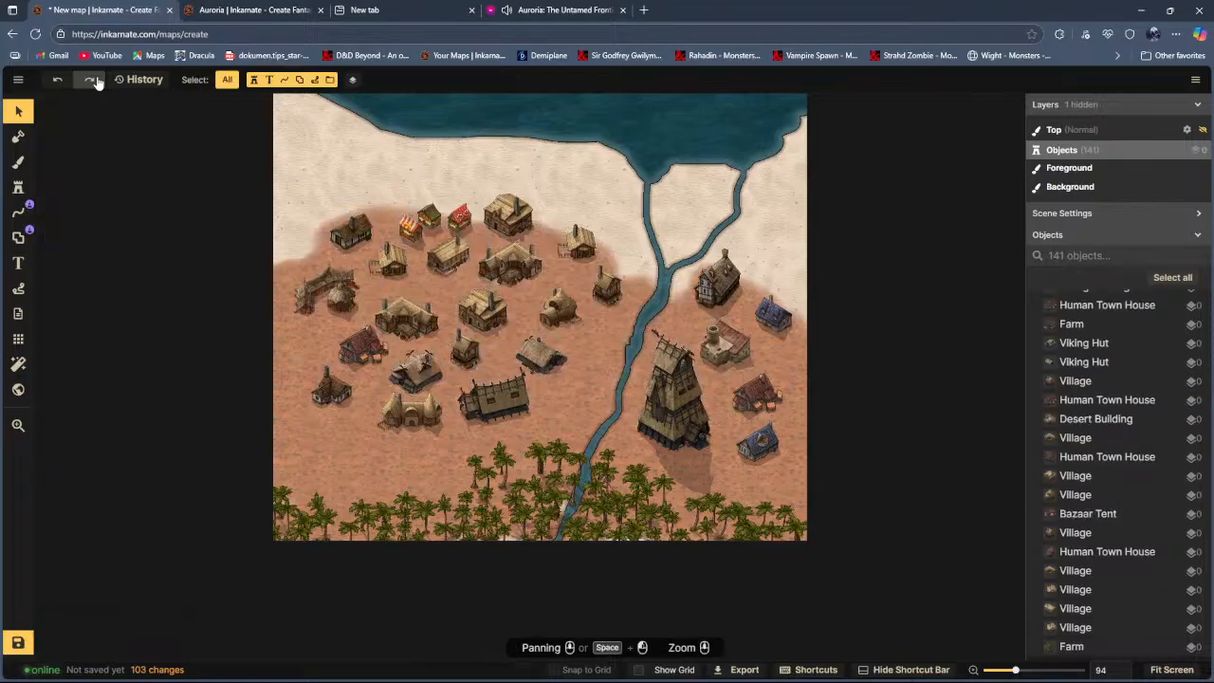
{"action": "left_click", "coordinate": [97, 83]}
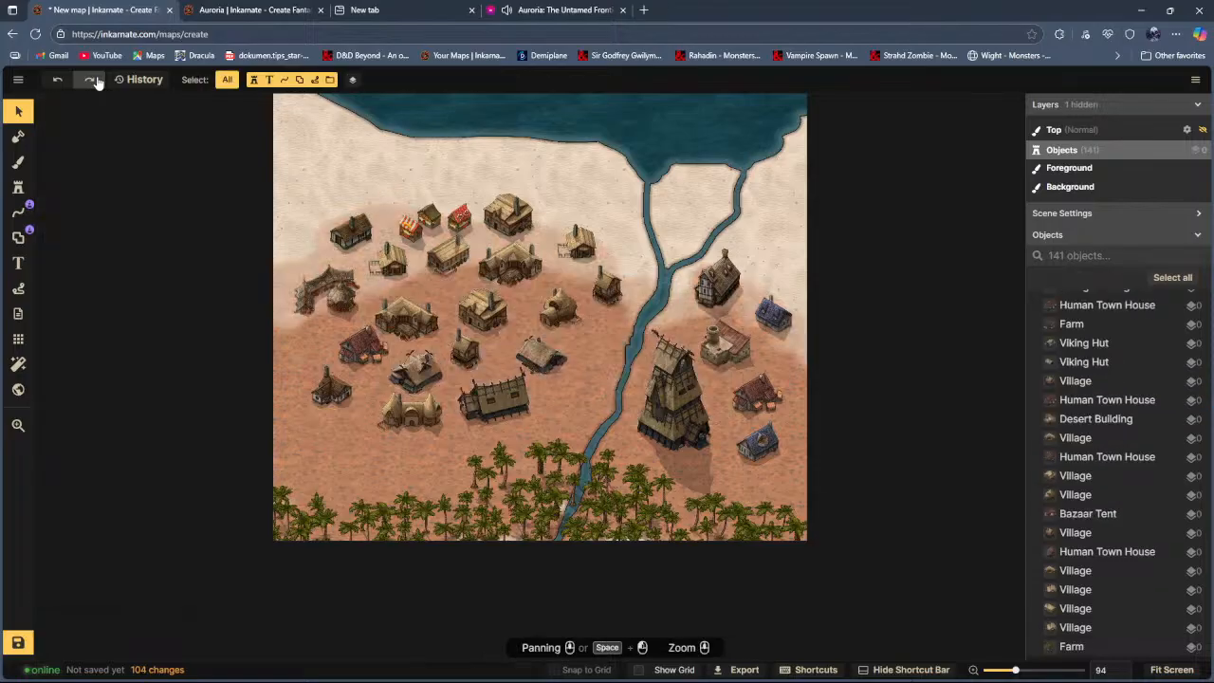
{"action": "left_click", "coordinate": [18, 161]}
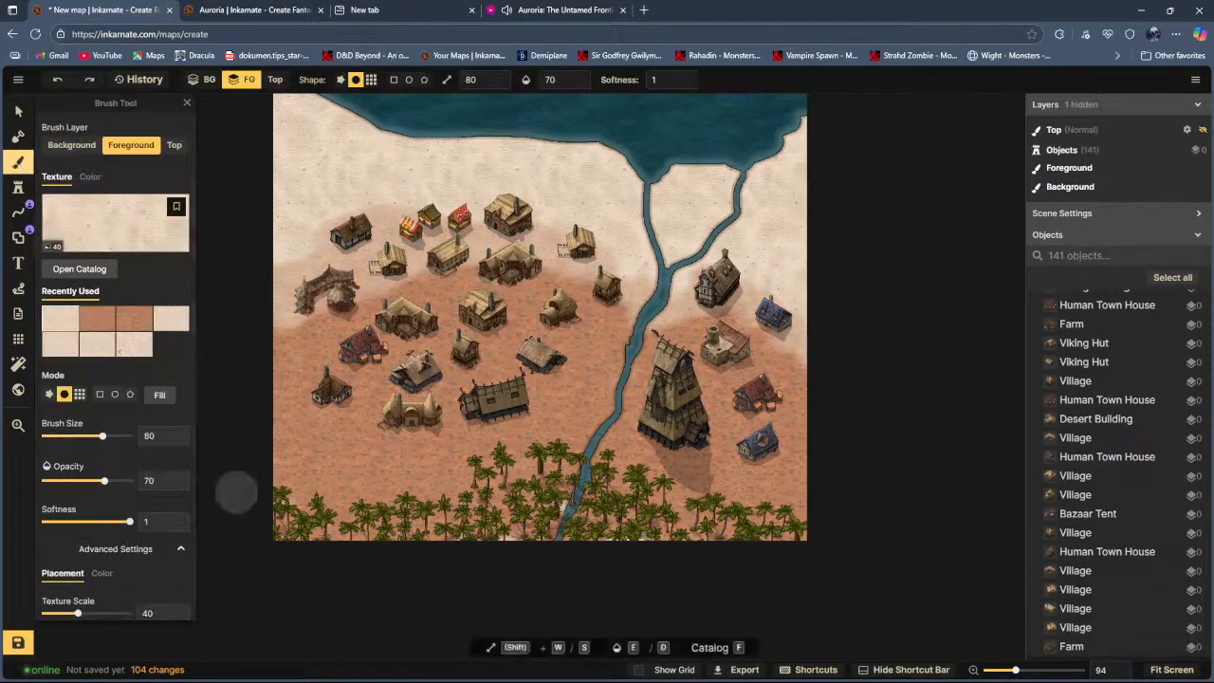
Step: Try the pale sand at opacity 80 on the village's western edge, and undo it
{"action": "left_click", "coordinate": [111, 483]}
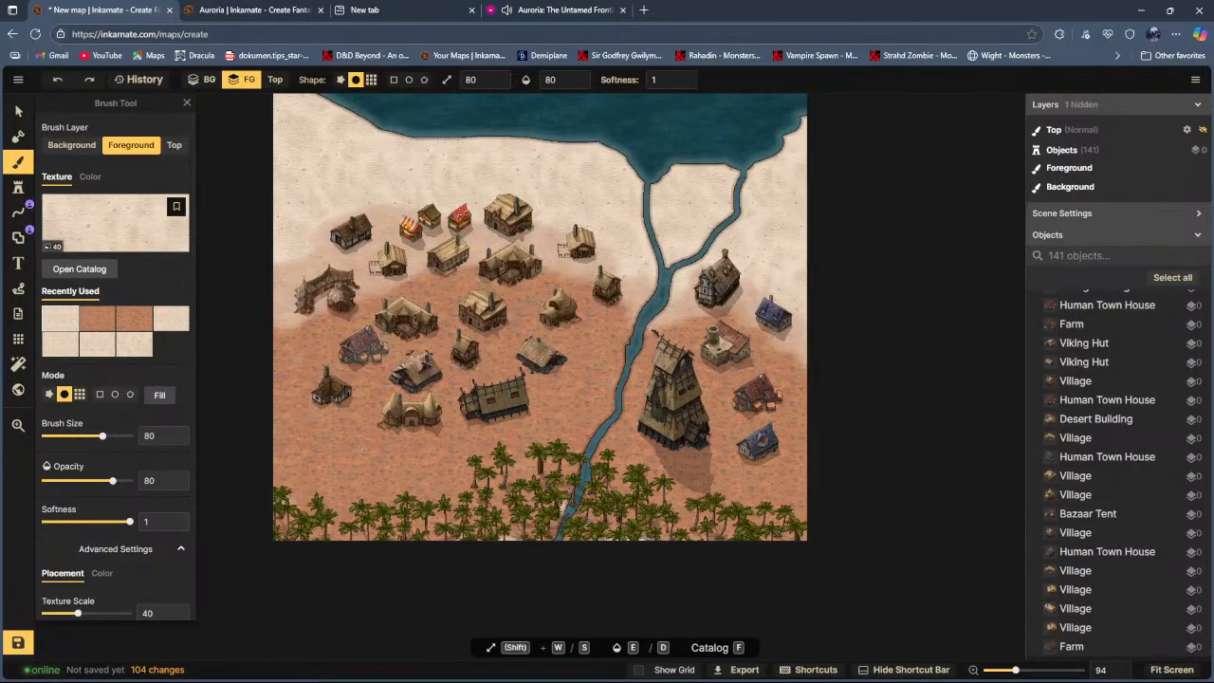
{"action": "left_click", "coordinate": [281, 329]}
{"action": "left_click", "coordinate": [299, 334]}
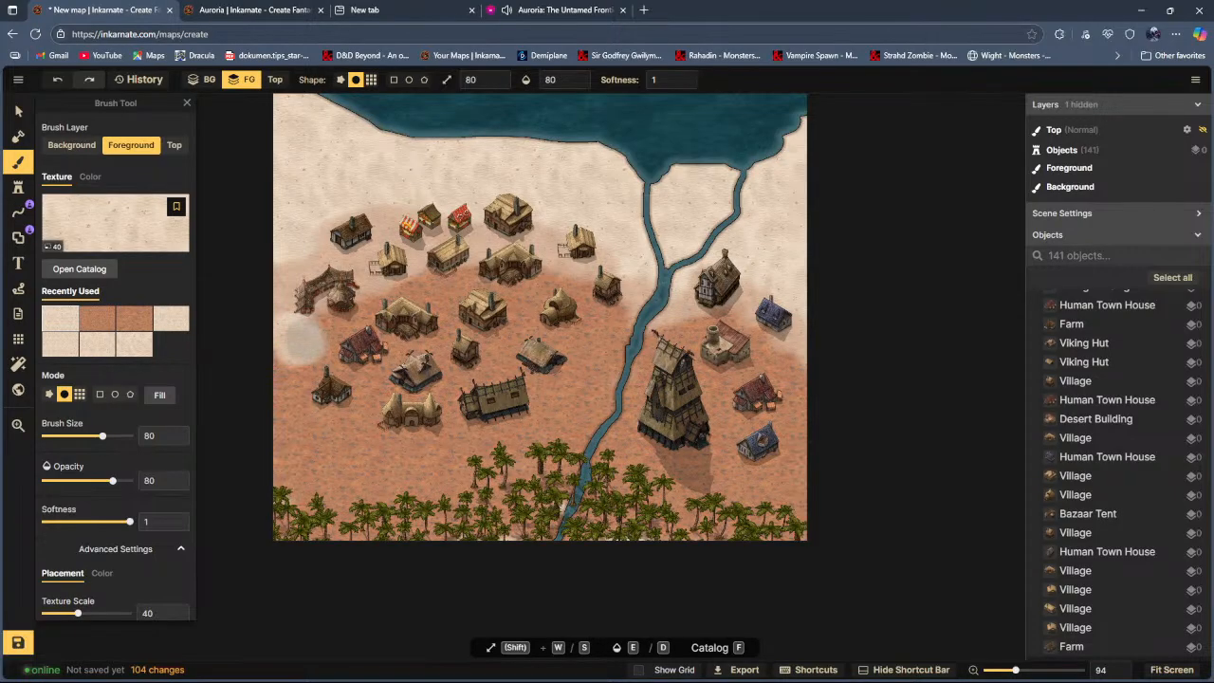
{"action": "left_click", "coordinate": [58, 81]}
Step: Set the brush opacity to 35 and softly blend pale sand along the western edge of the reddish ground
{"action": "left_click_drag", "start_coordinate": [112, 483], "coordinate": [82, 483]}
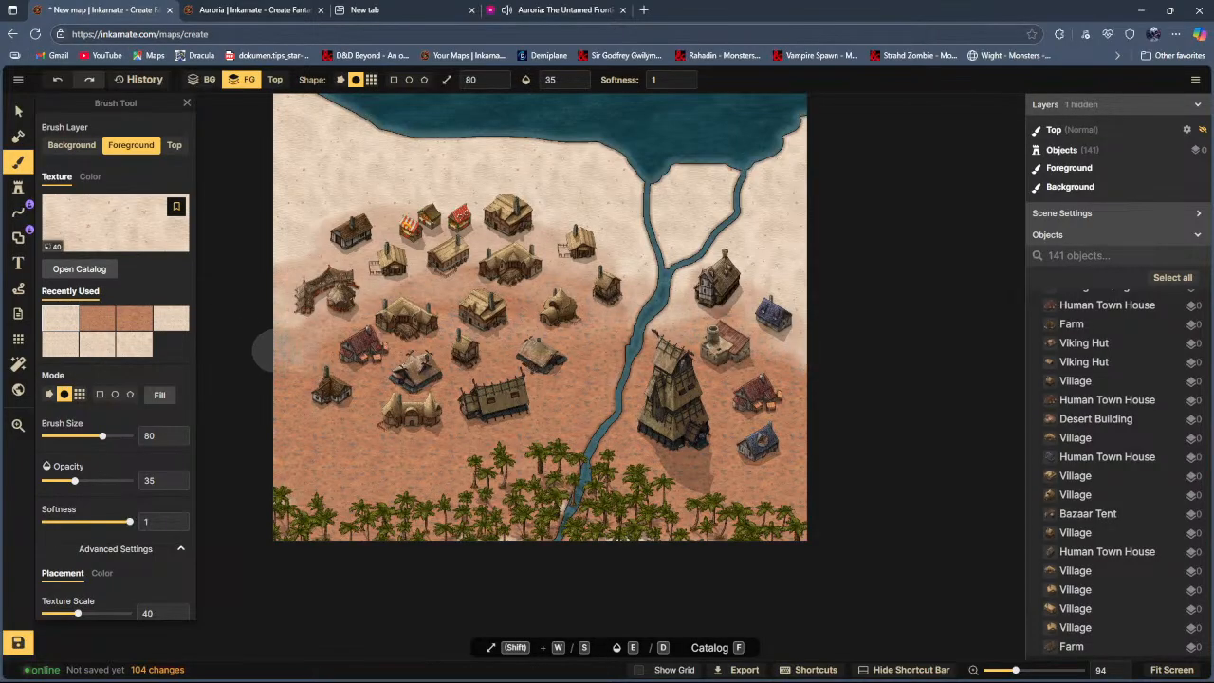
{"action": "mouse_move", "coordinate": [271, 406]}
{"action": "left_mouse_down"}
{"action": "mouse_move", "coordinate": [272, 469]}
{"action": "mouse_move", "coordinate": [250, 340]}
{"action": "left_mouse_up"}
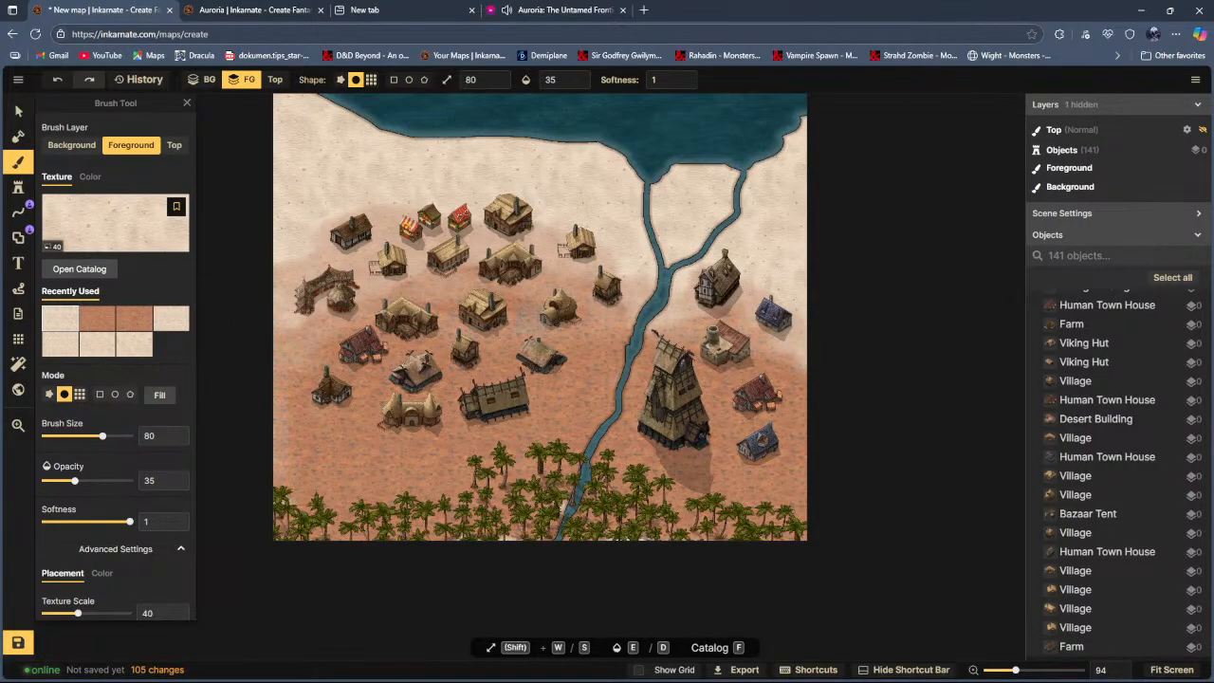
Step: Nudge the northwestern group of buildings slightly southeast, and shift the whole west-bank village slightly south
{"action": "left_click", "coordinate": [18, 111]}
{"action": "left_click_drag", "start_coordinate": [306, 215], "coordinate": [349, 294]}
{"action": "left_click", "coordinate": [294, 165]}
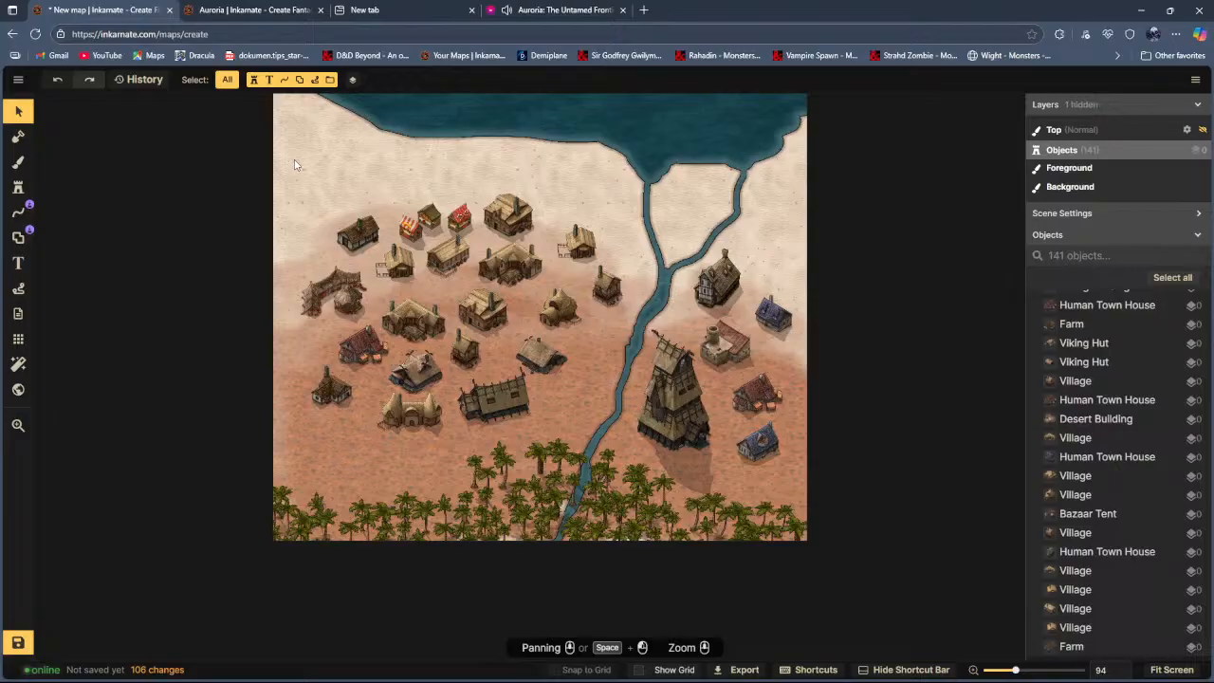
{"action": "left_click_drag", "start_coordinate": [306, 179], "coordinate": [629, 415]}
{"action": "left_click_drag", "start_coordinate": [522, 390], "coordinate": [505, 404]}
{"action": "left_click", "coordinate": [468, 195]}
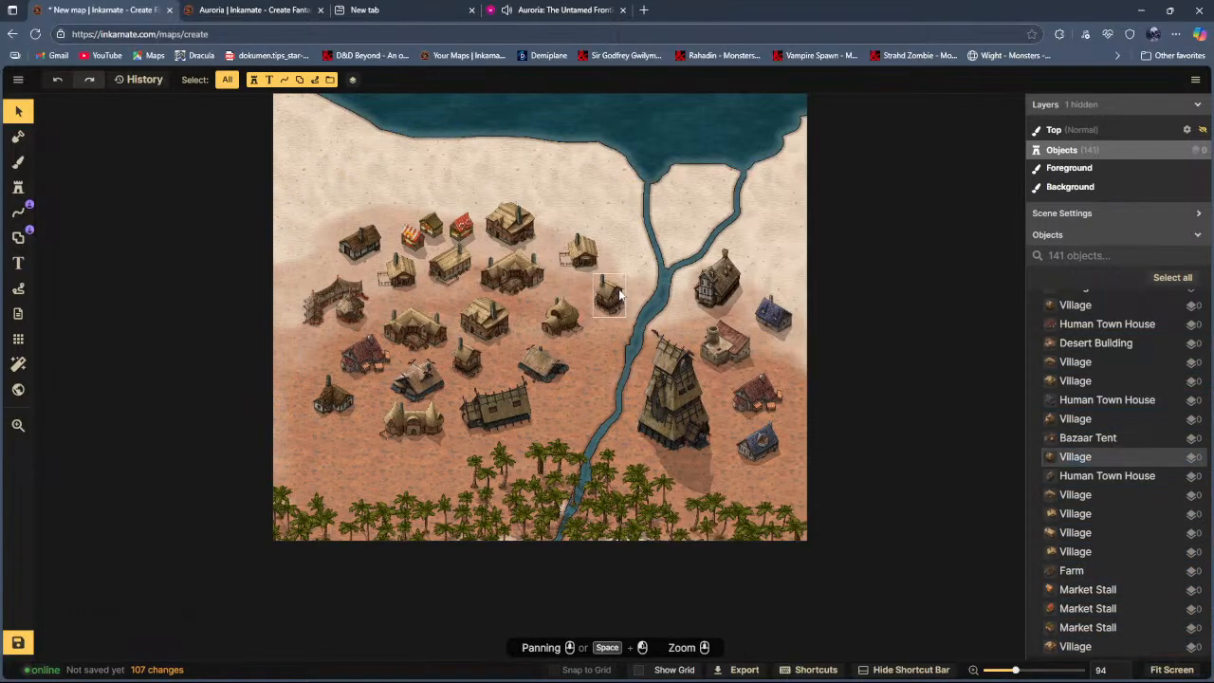
Step: Move the small riverside Village house to the village's southwest corner, and slightly nudge the Viking Tower and the northernmost east-bank Human Town House
{"action": "left_click_drag", "start_coordinate": [616, 297], "coordinate": [349, 439]}
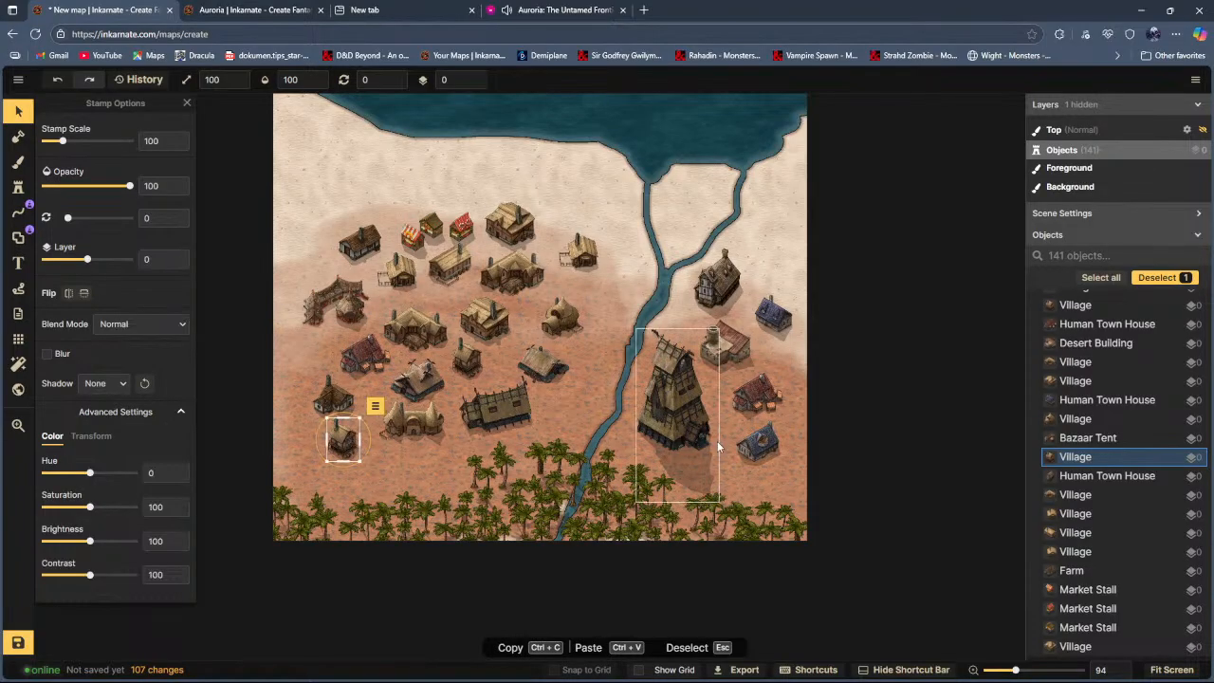
{"action": "left_click_drag", "start_coordinate": [677, 424], "coordinate": [677, 426]}
{"action": "left_click", "coordinate": [620, 276]}
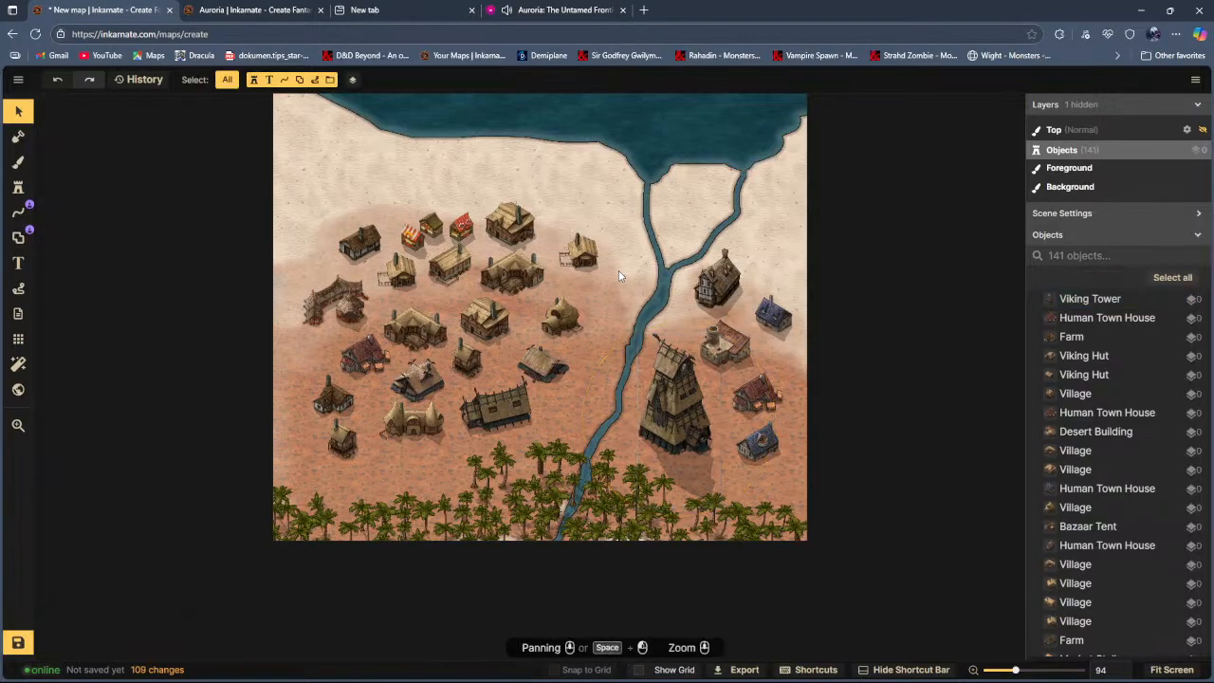
{"action": "left_click", "coordinate": [718, 294]}
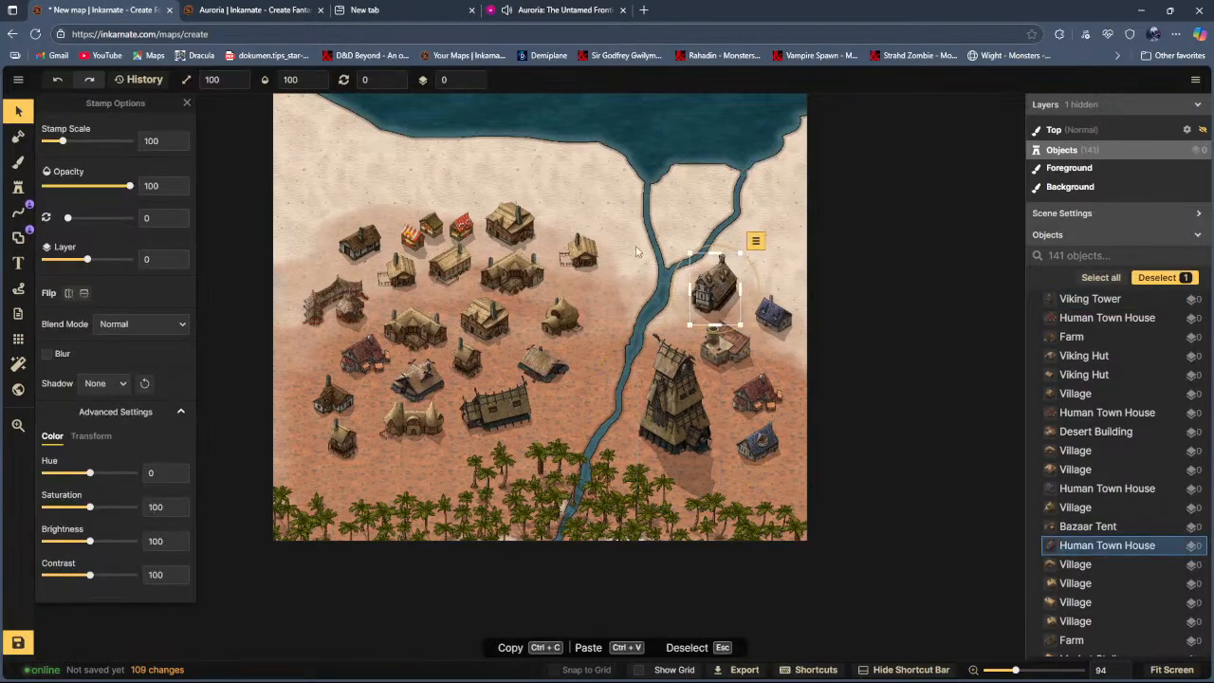
{"action": "left_click", "coordinate": [532, 181]}
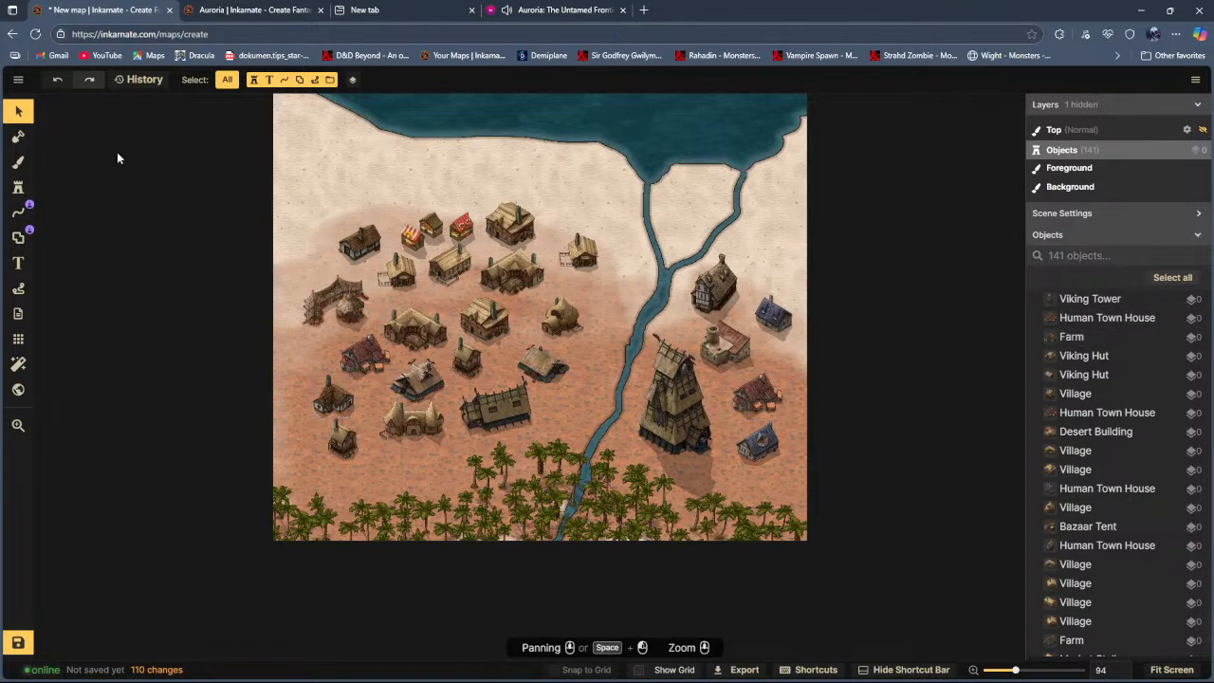
Step: Remove the buildings tag filter from the Fantasy Regional stamp catalog and search it for "farm"
{"action": "left_click", "coordinate": [18, 187]}
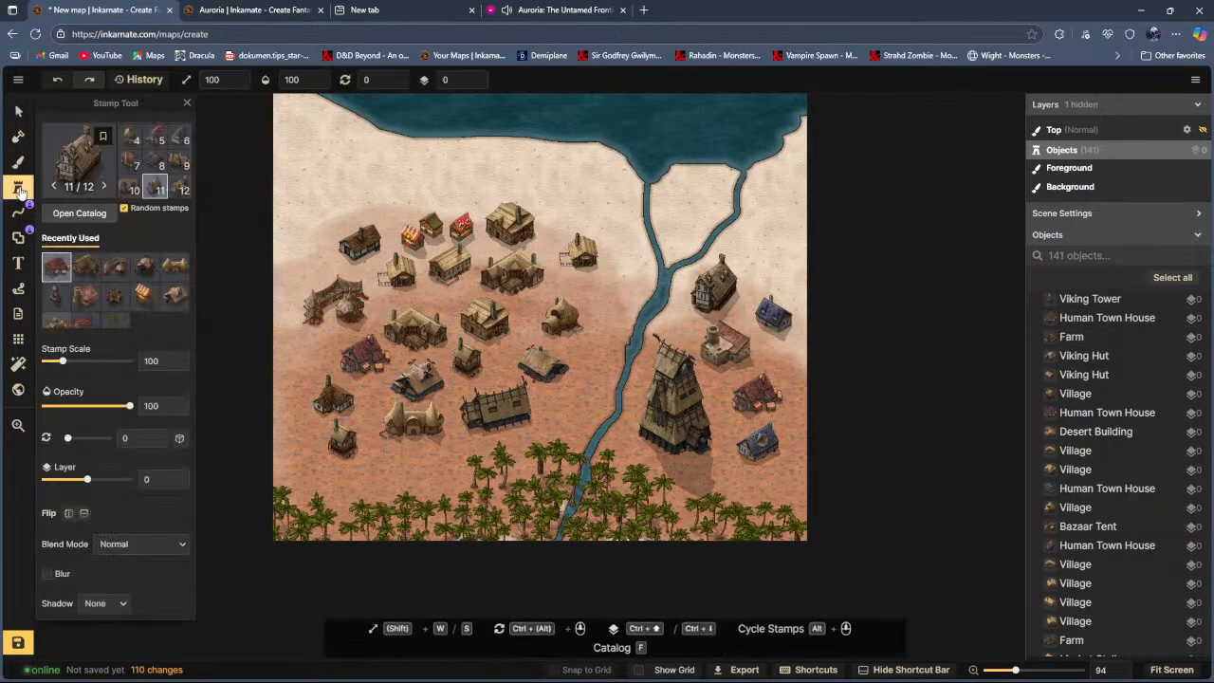
{"action": "left_click", "coordinate": [76, 214]}
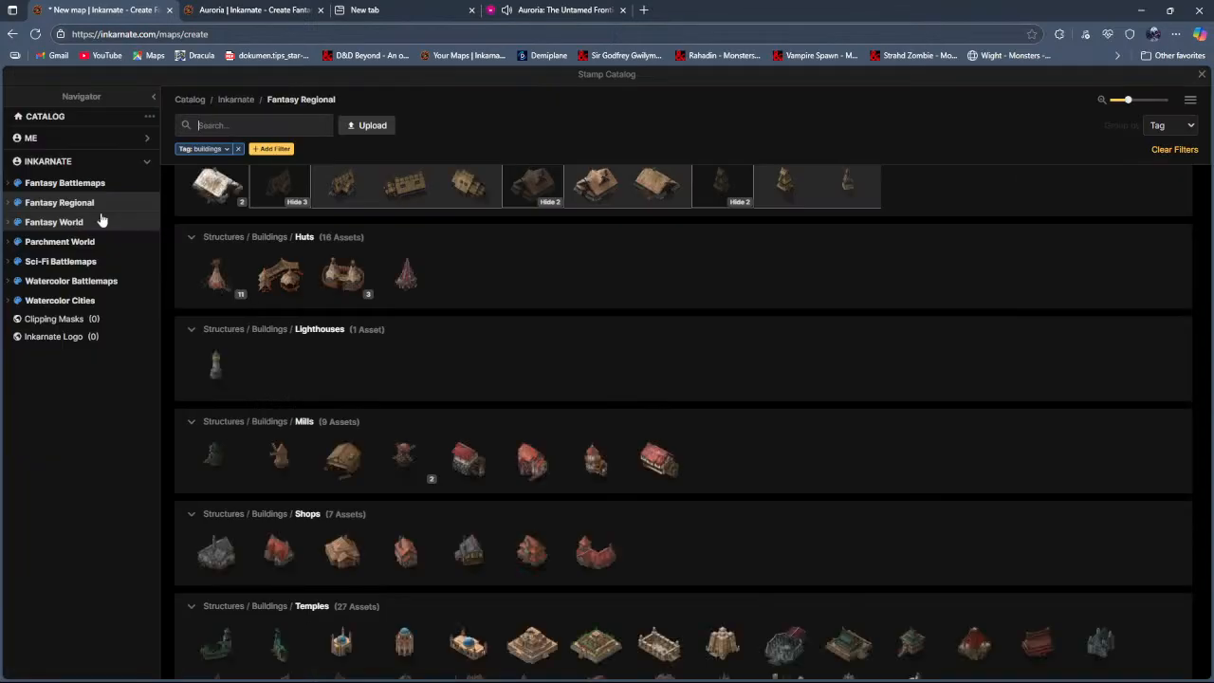
{"action": "left_click", "coordinate": [238, 149]}
{"action": "left_click", "coordinate": [229, 124]}
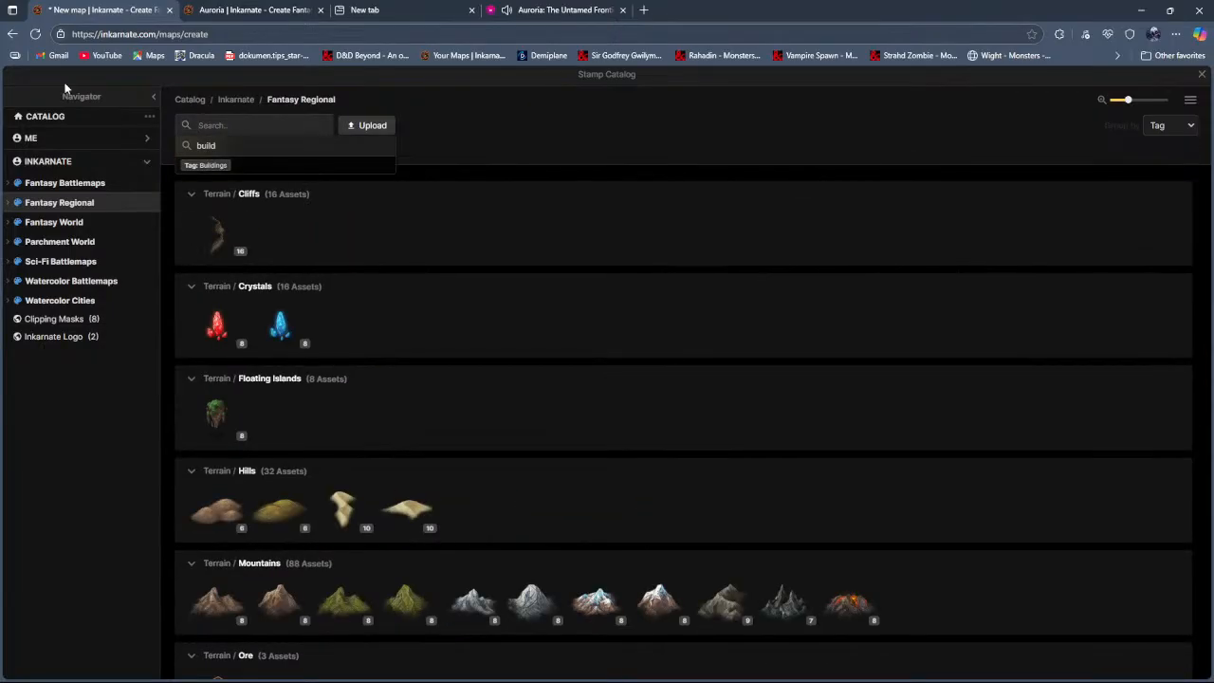
{"action": "type", "text": "fa"}
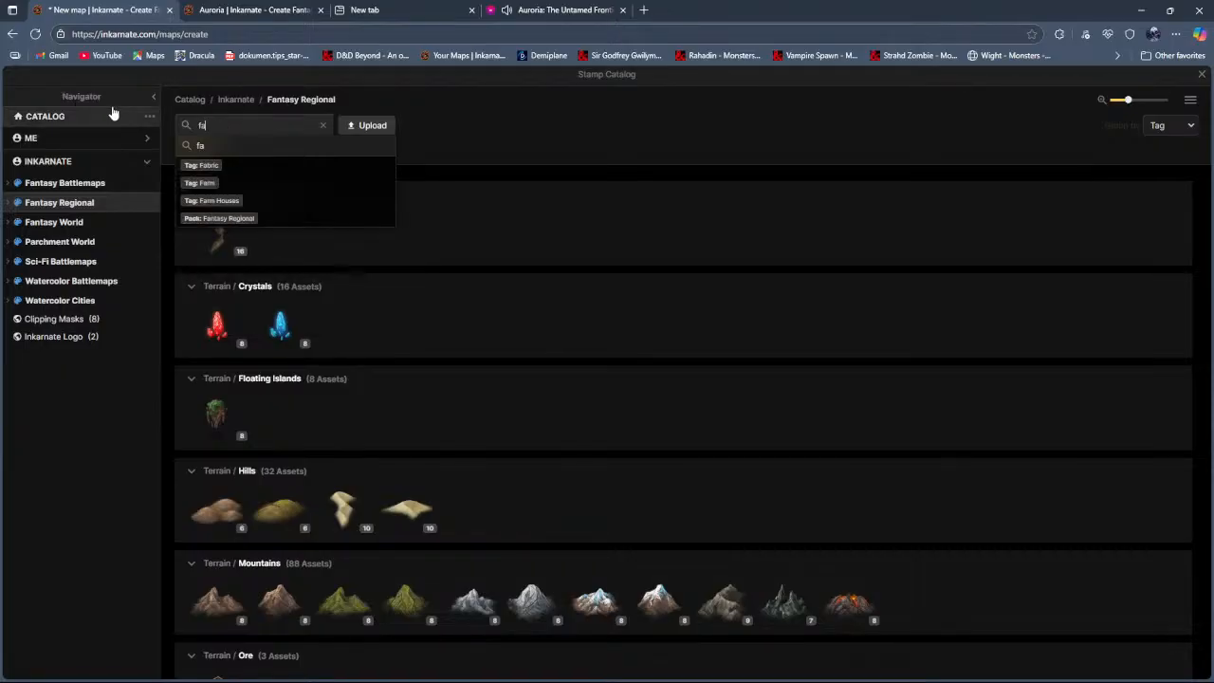
{"action": "type", "text": "rm"}
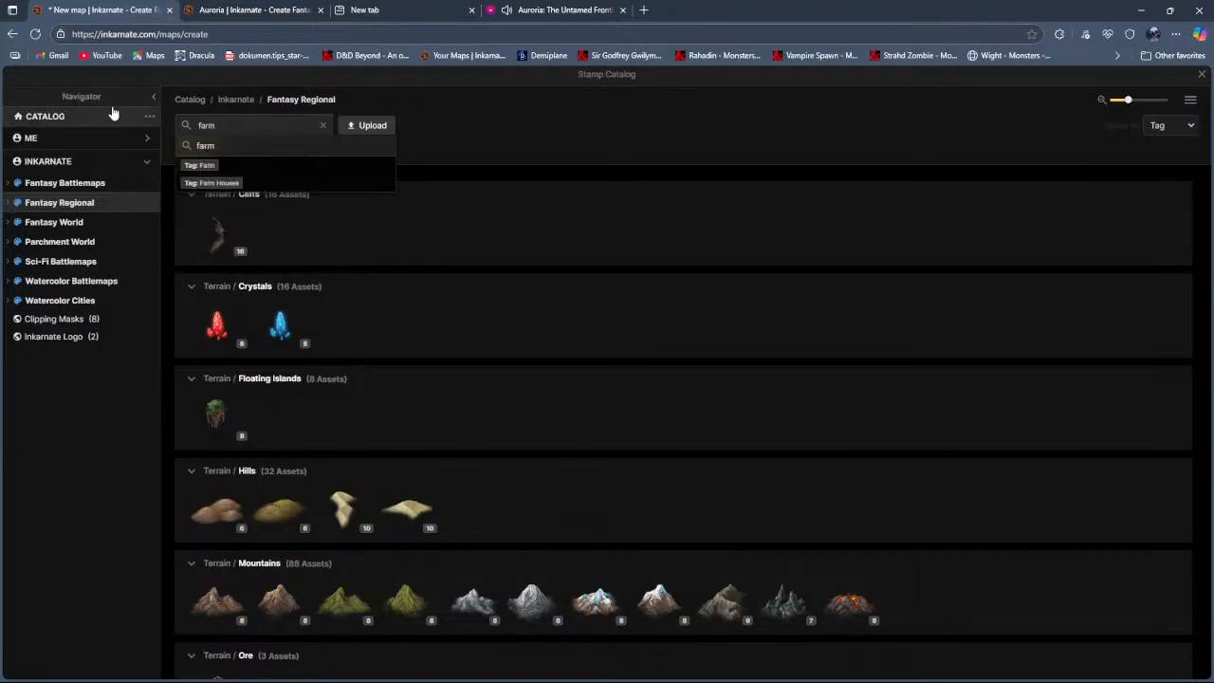
{"action": "key", "text": "Return"}
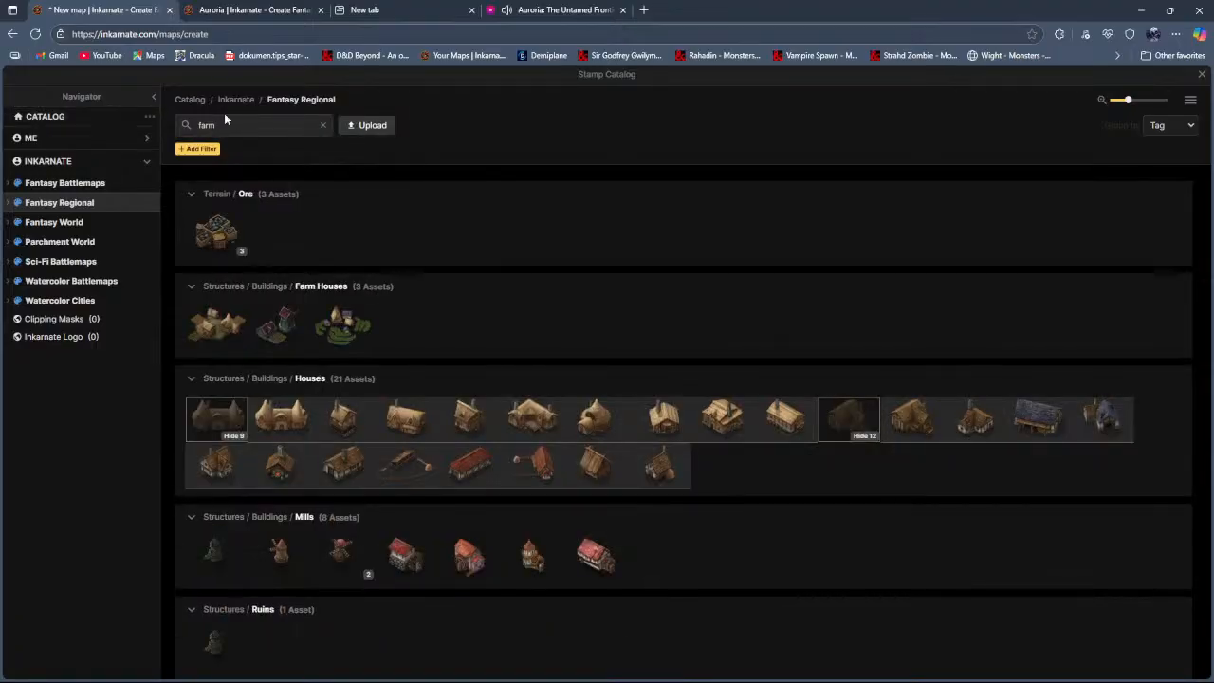
Step: Search the stamp catalog for "crops" and choose the green crop field stamp
{"action": "key", "text": "BackSpace"}
{"action": "key", "text": "BackSpace"}
{"action": "key", "text": "BackSpace"}
{"action": "key", "text": "BackSpace"}
{"action": "type", "text": "crops"}
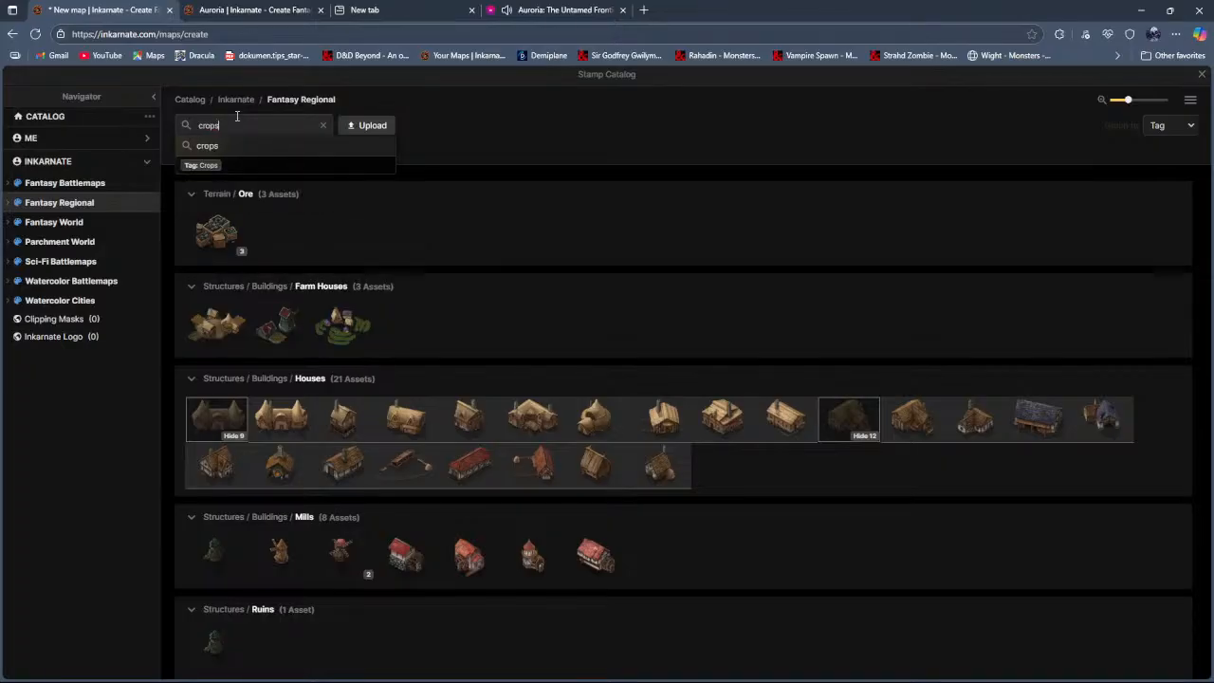
{"action": "key", "text": "Return"}
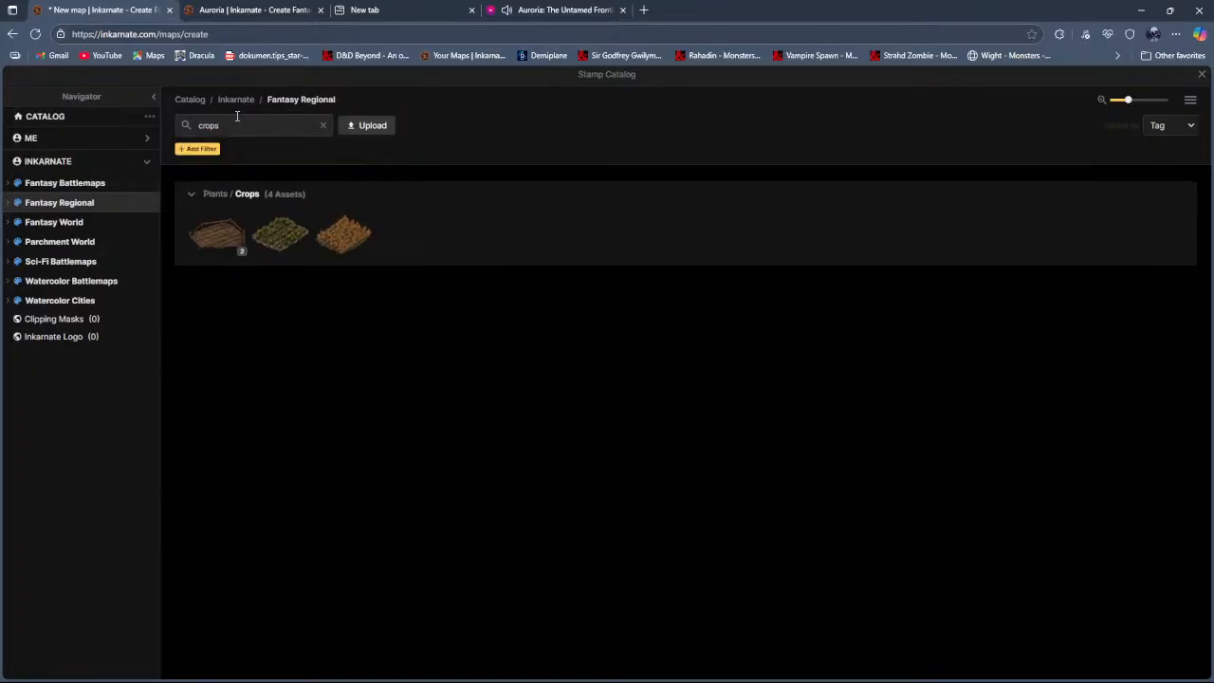
{"action": "left_click", "coordinate": [272, 237]}
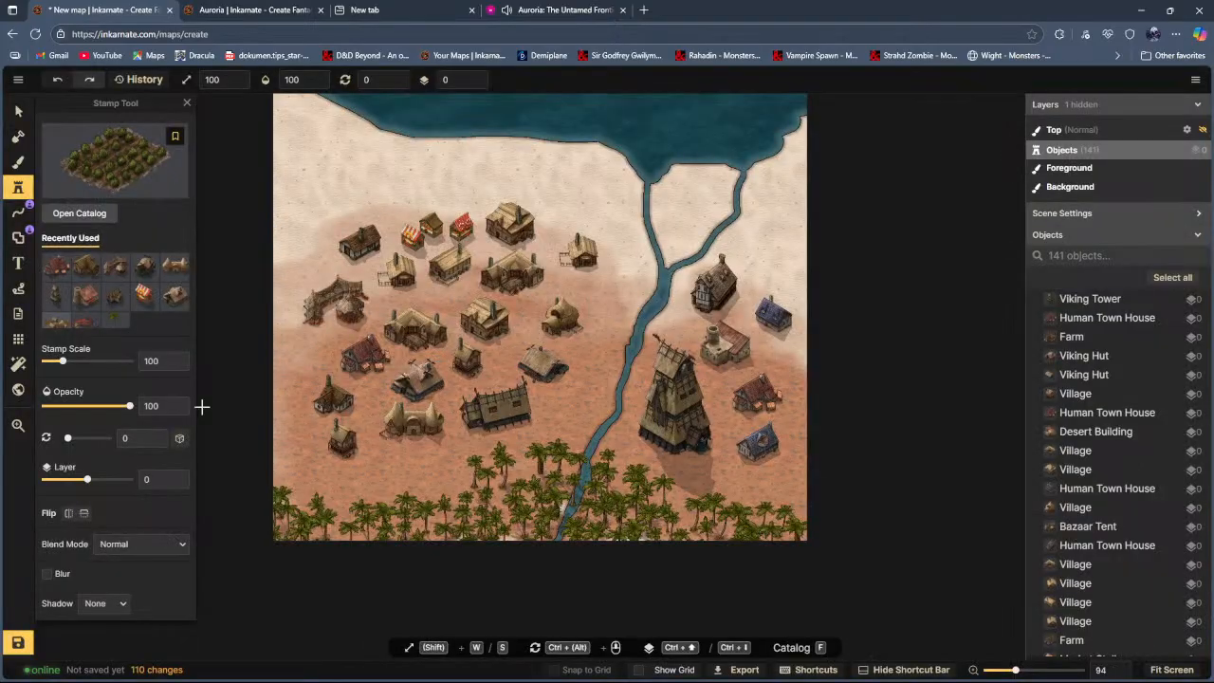
Step: Place three green crop field stamps in a diagonal row at the map's southwest corner, along the palm forest's edge
{"action": "left_click", "coordinate": [303, 484]}
{"action": "left_click", "coordinate": [327, 495]}
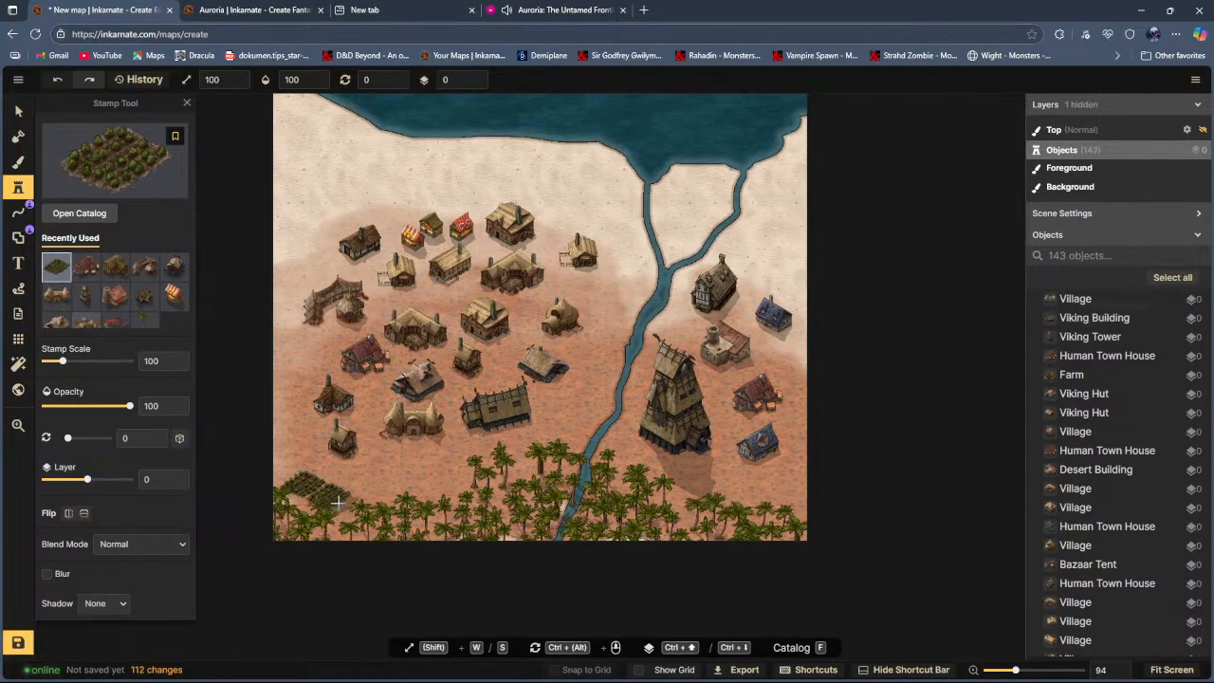
{"action": "left_click", "coordinate": [351, 508]}
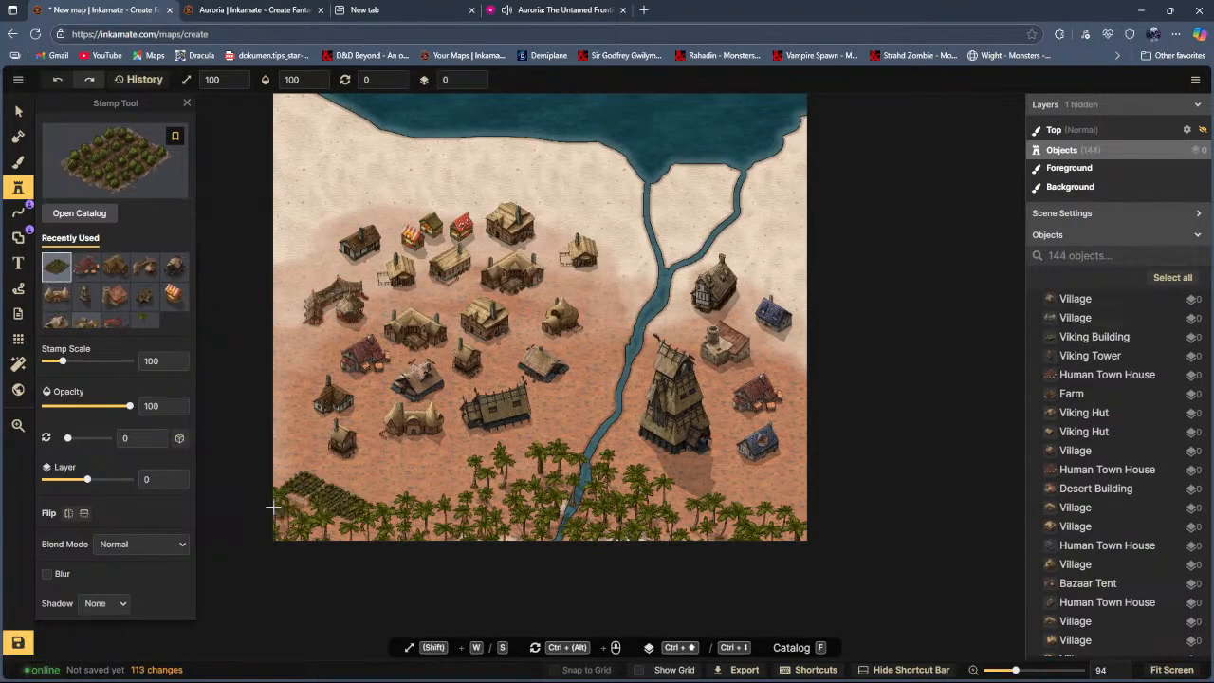
Step: Place three golden-brown crop field stamps in a diagonal row east of the green fields and nudge the northwesternmost one slightly southeast
{"action": "left_click", "coordinate": [82, 212]}
{"action": "left_click", "coordinate": [338, 231]}
{"action": "left_click", "coordinate": [444, 495]}
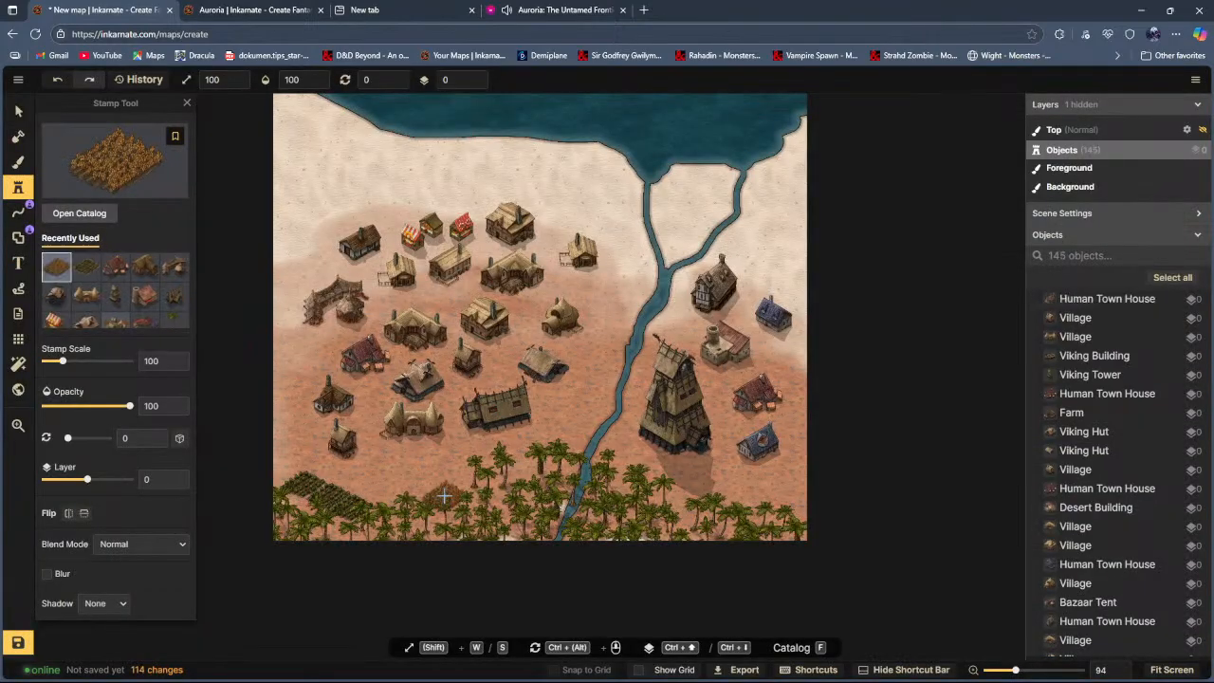
{"action": "left_click", "coordinate": [424, 485]}
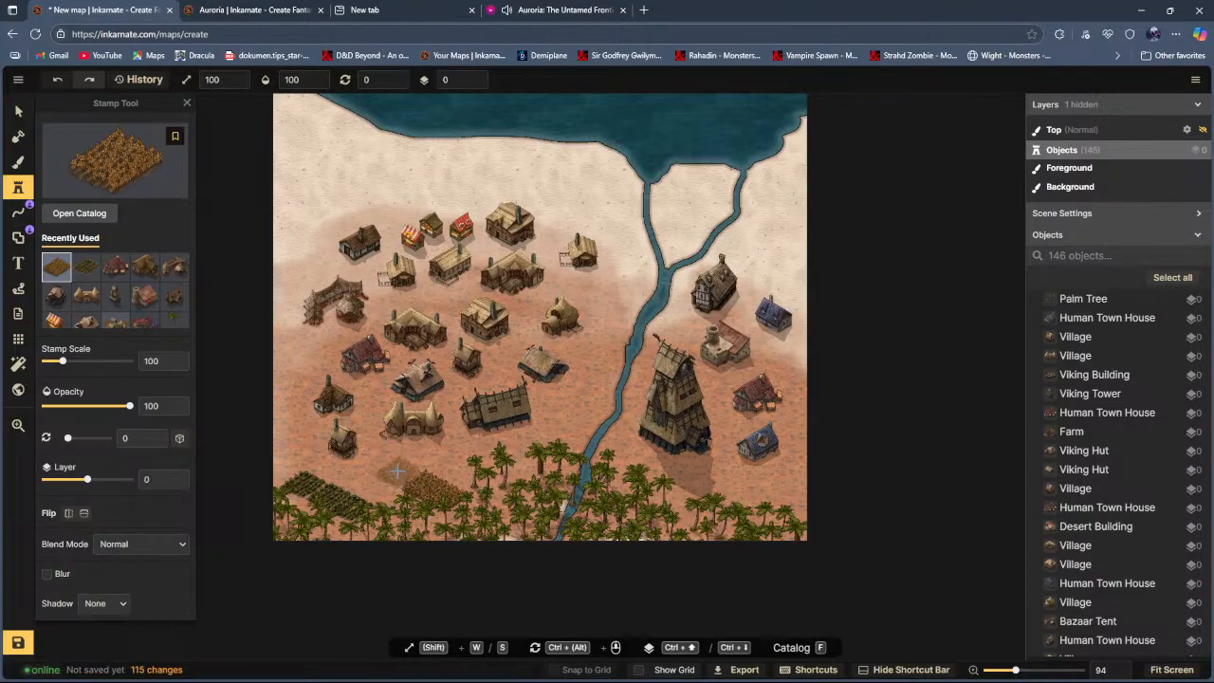
{"action": "left_click", "coordinate": [385, 480]}
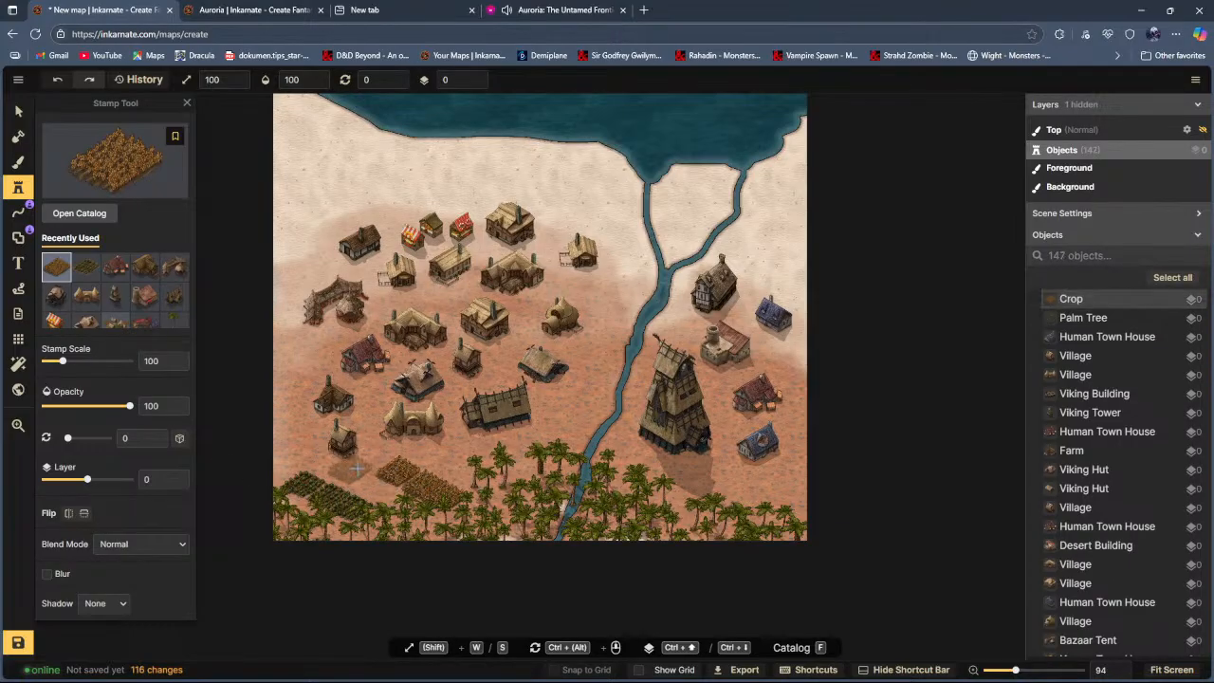
{"action": "left_click", "coordinate": [18, 111]}
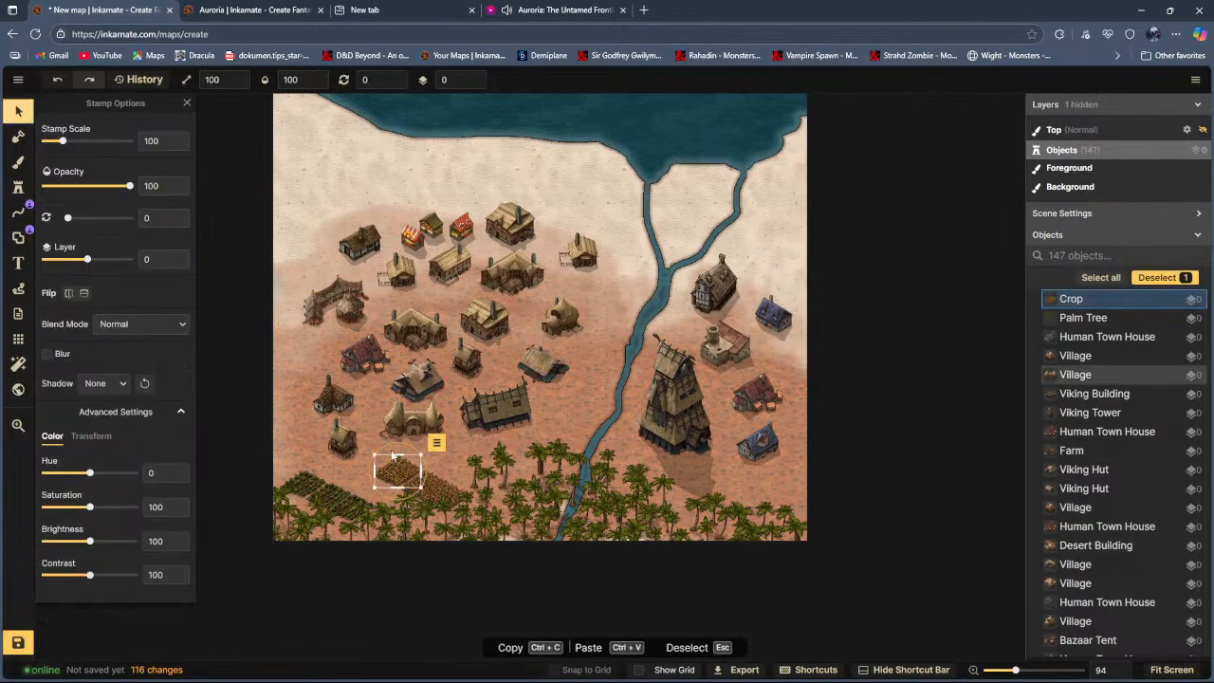
{"action": "left_click_drag", "start_coordinate": [399, 470], "coordinate": [401, 473]}
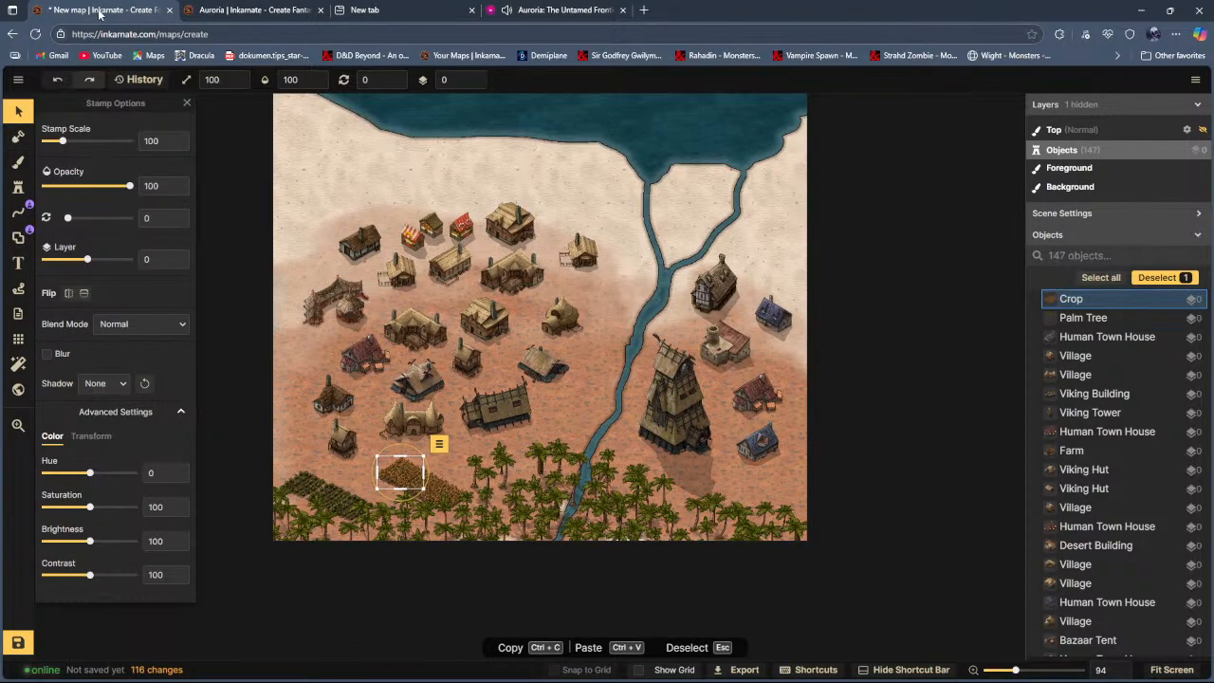
Step: Choose the brown ploughed field stamp set from the crops results in the Fantasy Regional stamp catalog
{"action": "left_click", "coordinate": [18, 187]}
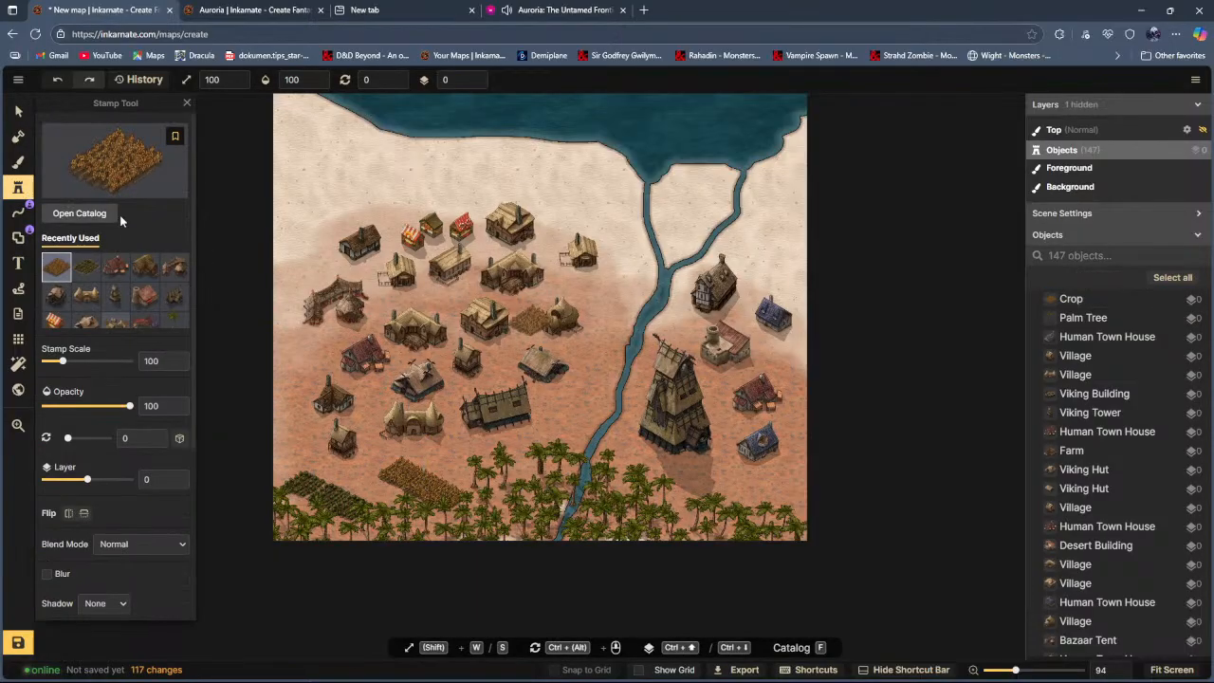
{"action": "left_click", "coordinate": [88, 214]}
{"action": "left_click", "coordinate": [217, 243], "text": "ctrl"}
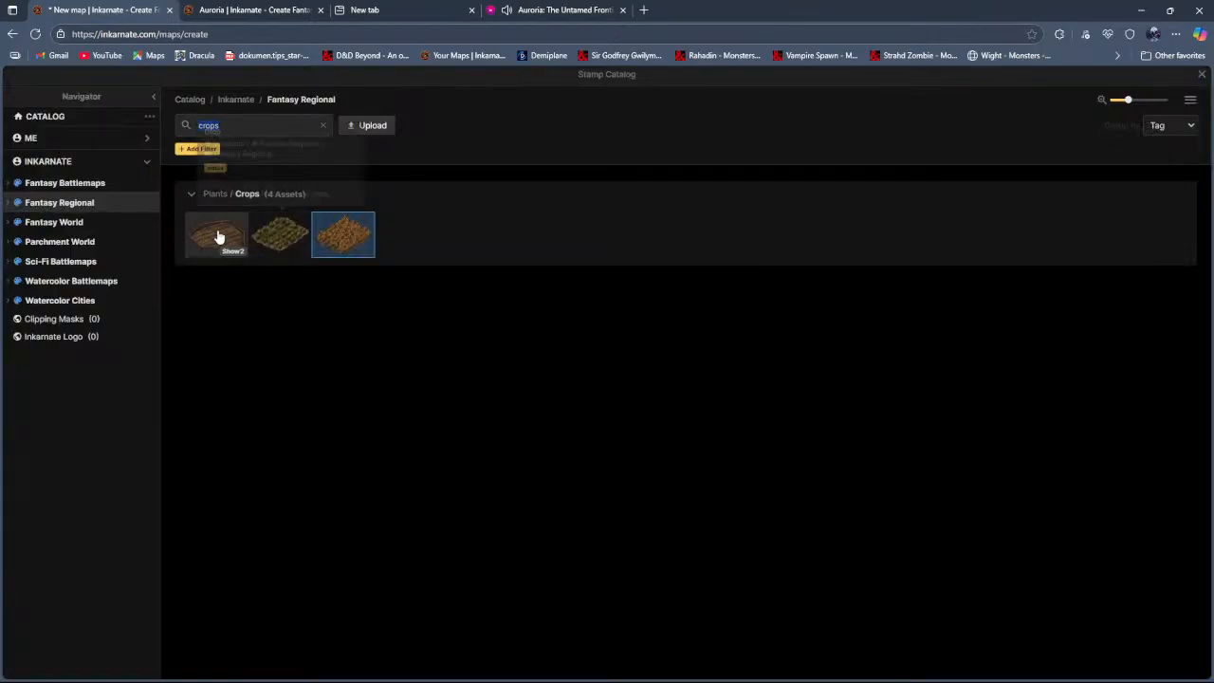
{"action": "key", "text": "Escape"}
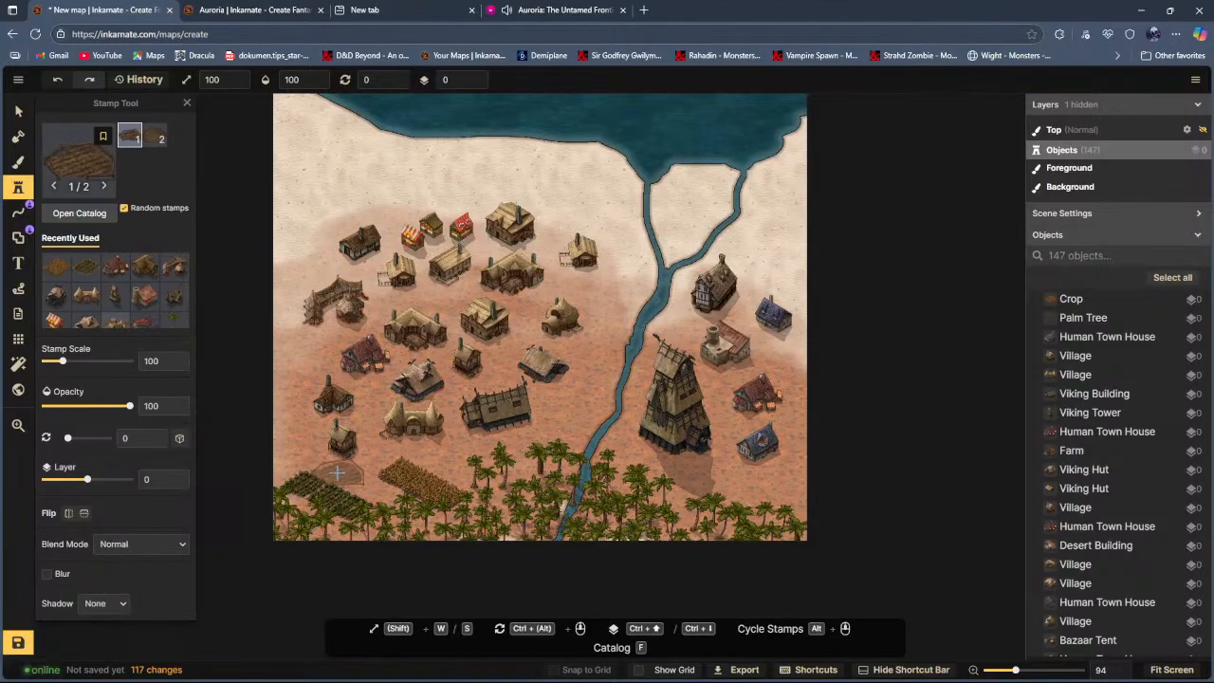
Step: Place two bare crop fields side by side southeast of the tall tower, near the map's southeast corner
{"action": "left_click", "coordinate": [775, 484]}
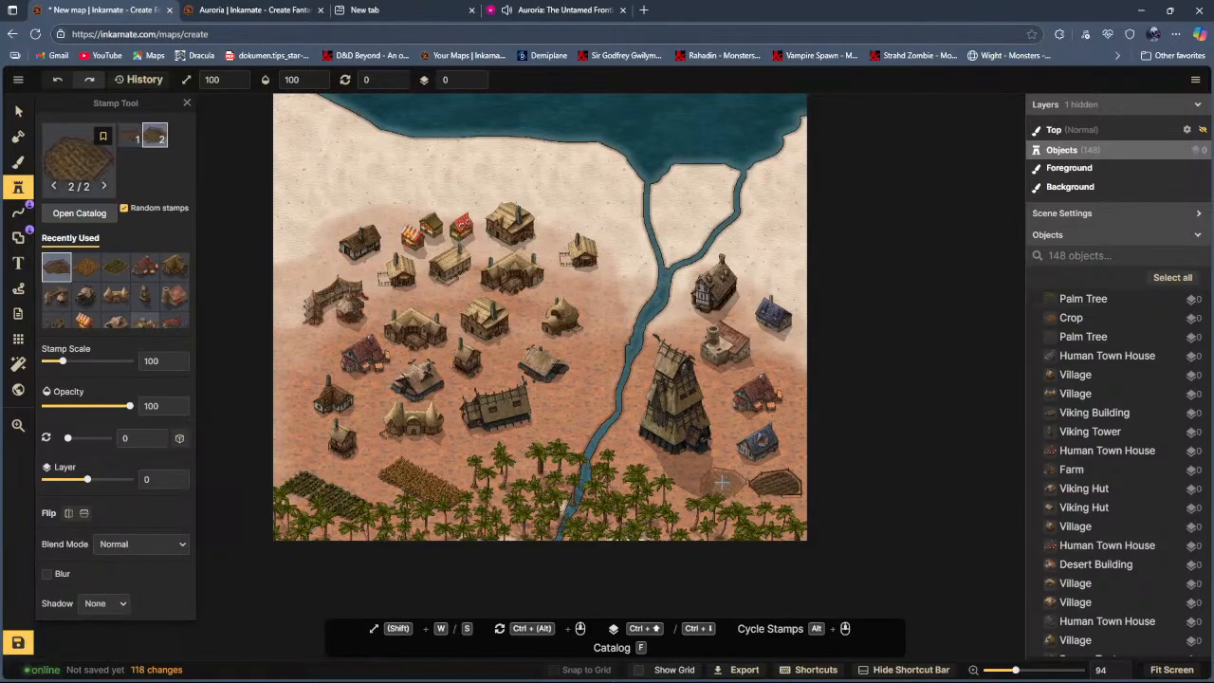
{"action": "left_click", "coordinate": [716, 477]}
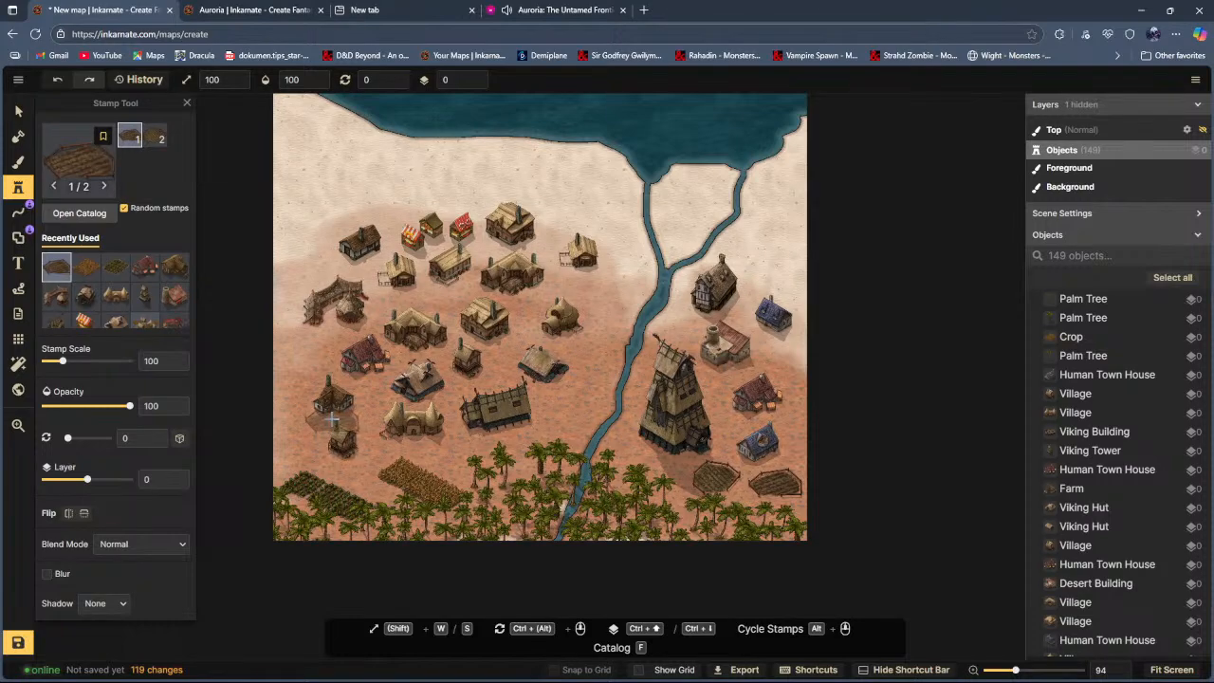
{"action": "left_click", "coordinate": [526, 320]}
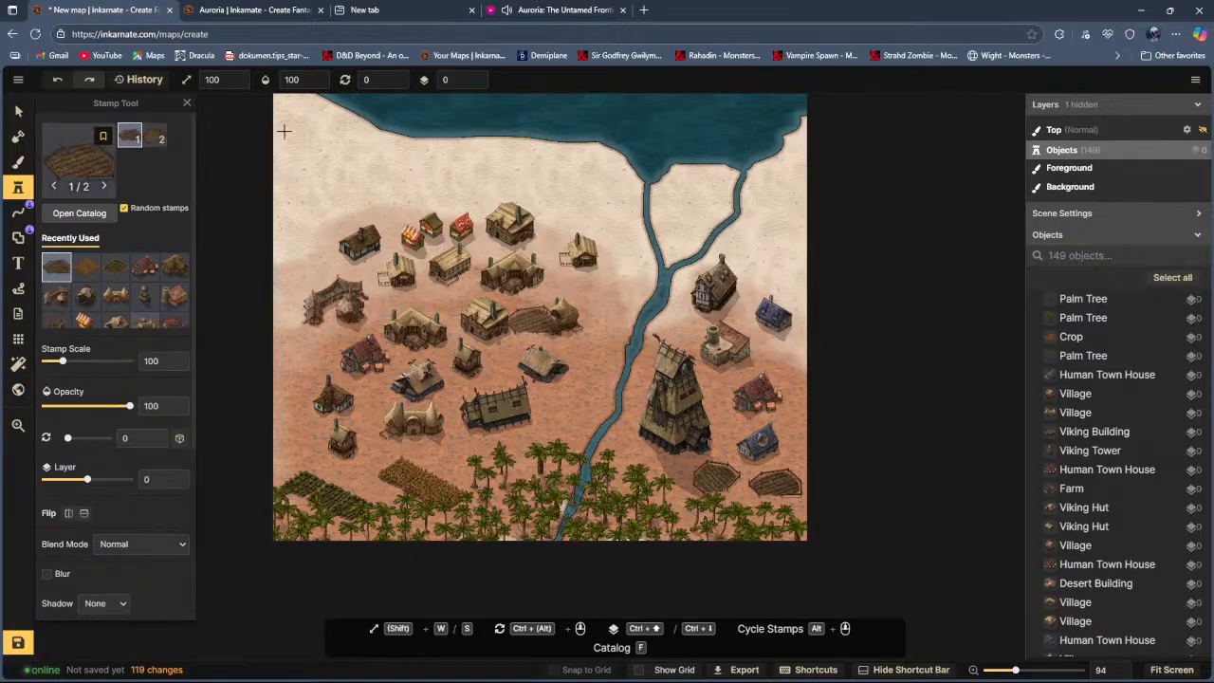
{"action": "left_click", "coordinate": [568, 11]}
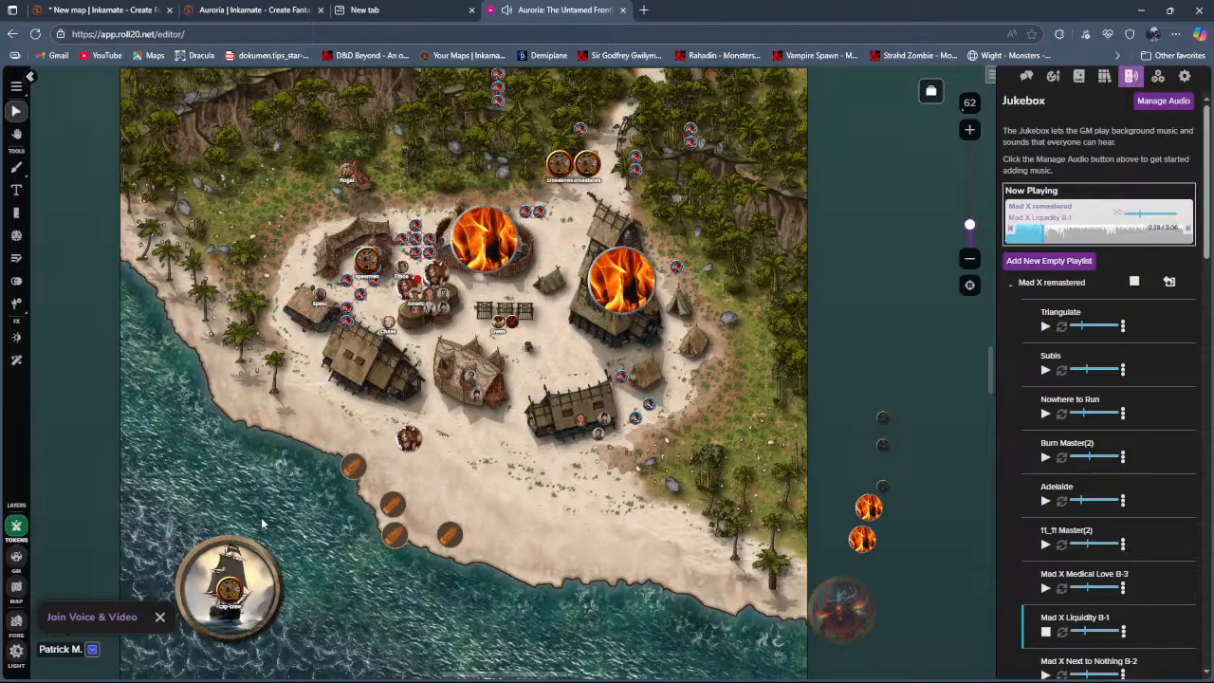
{"action": "left_click", "coordinate": [149, 10]}
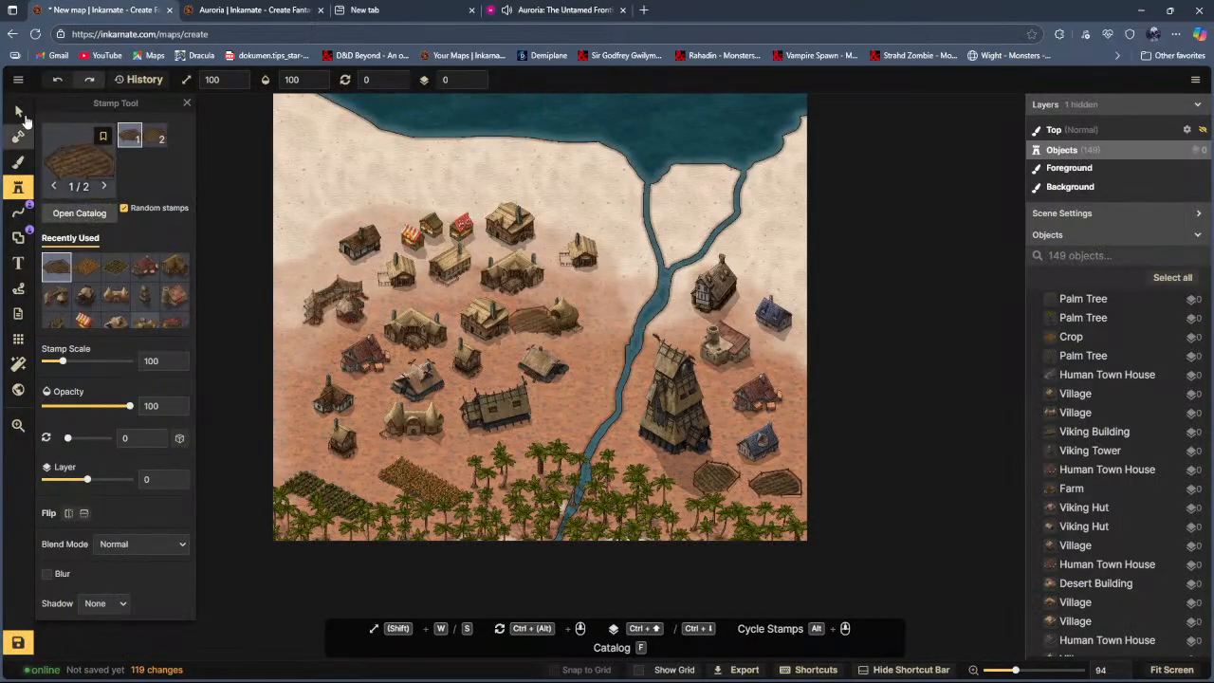
{"action": "left_click", "coordinate": [21, 162]}
{"action": "left_click", "coordinate": [18, 186]}
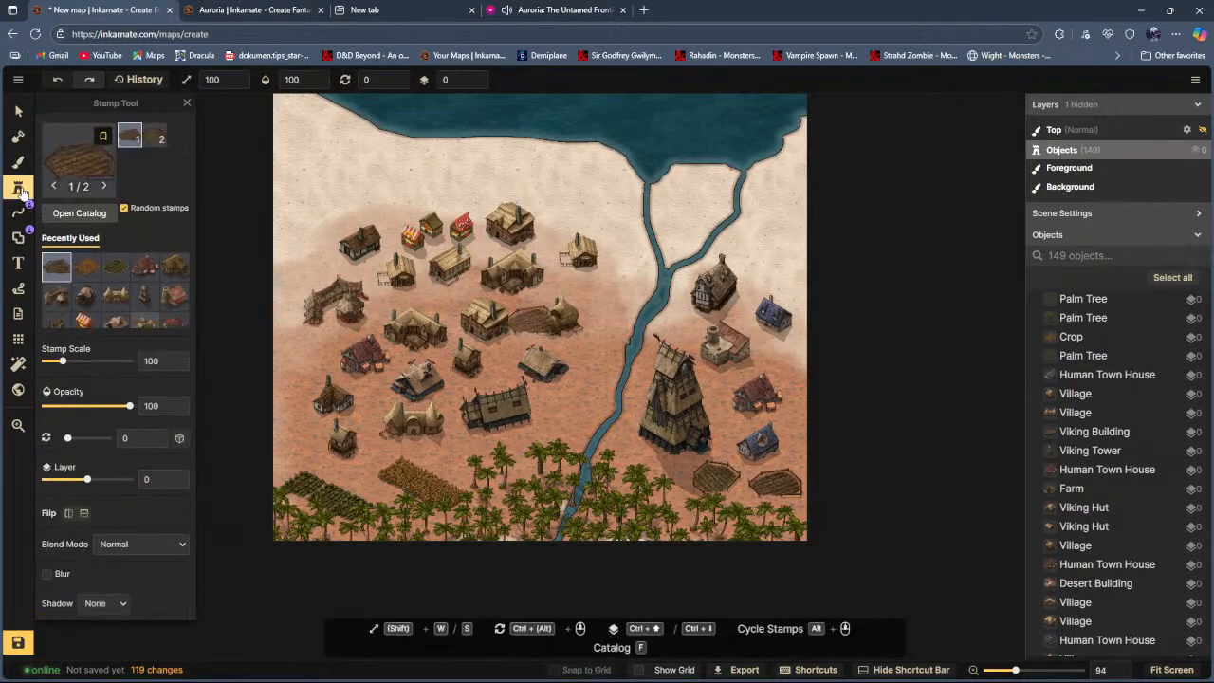
Step: Filter the stamp catalog by the Bushes tag and choose the rounded bush set with eight variants
{"action": "left_click", "coordinate": [84, 216]}
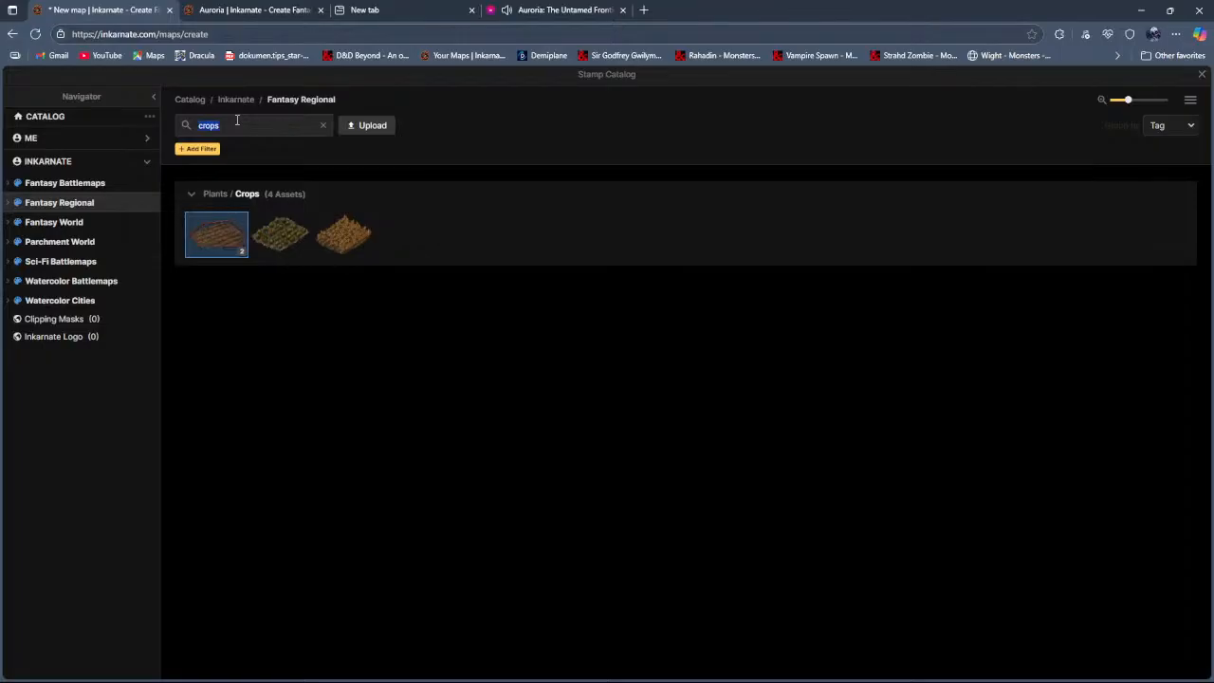
{"action": "type", "text": "bu"}
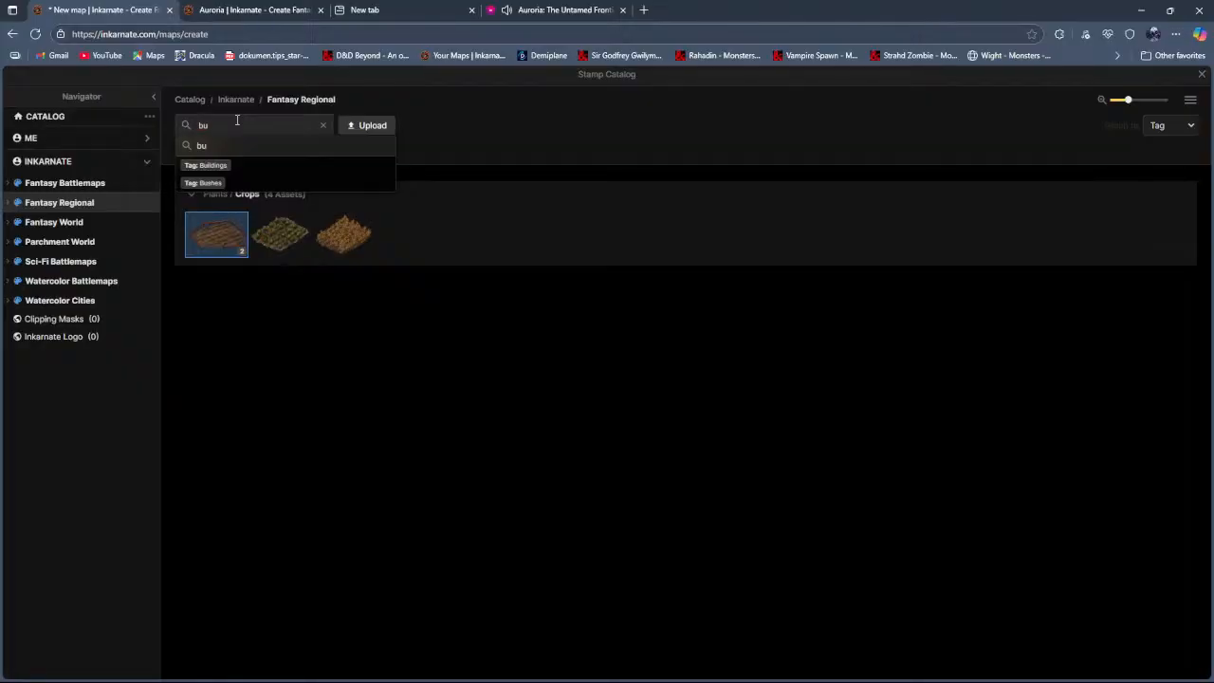
{"action": "left_click", "coordinate": [222, 183]}
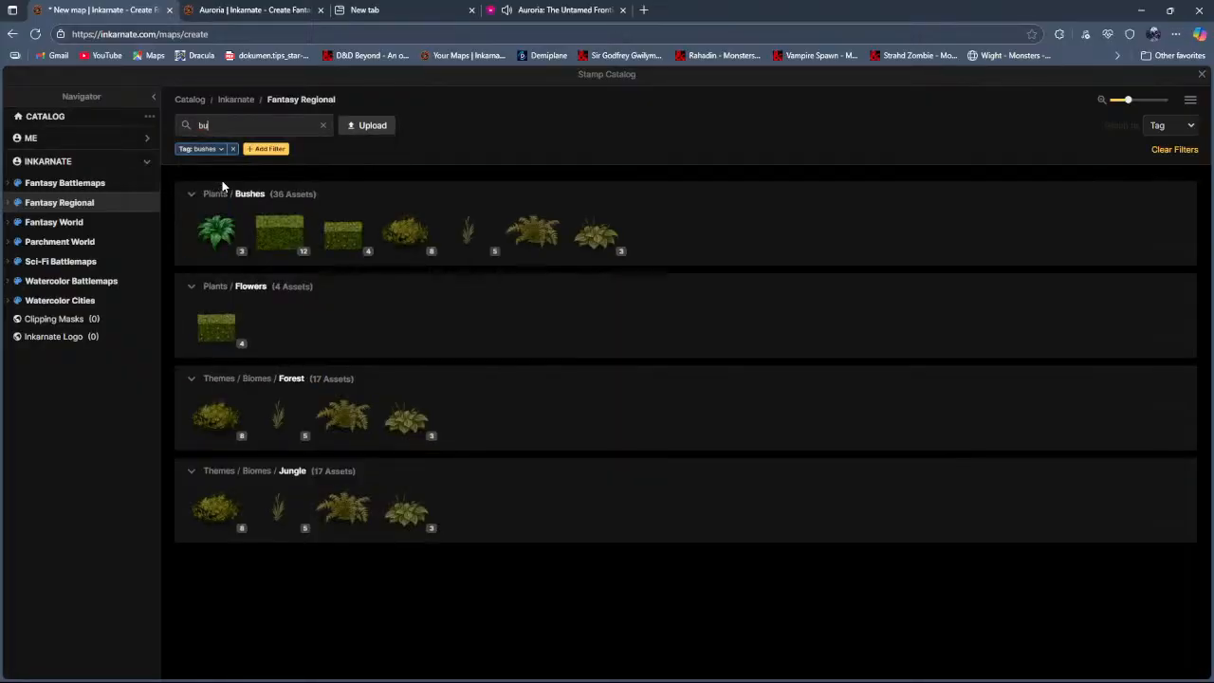
{"action": "left_click", "coordinate": [409, 236]}
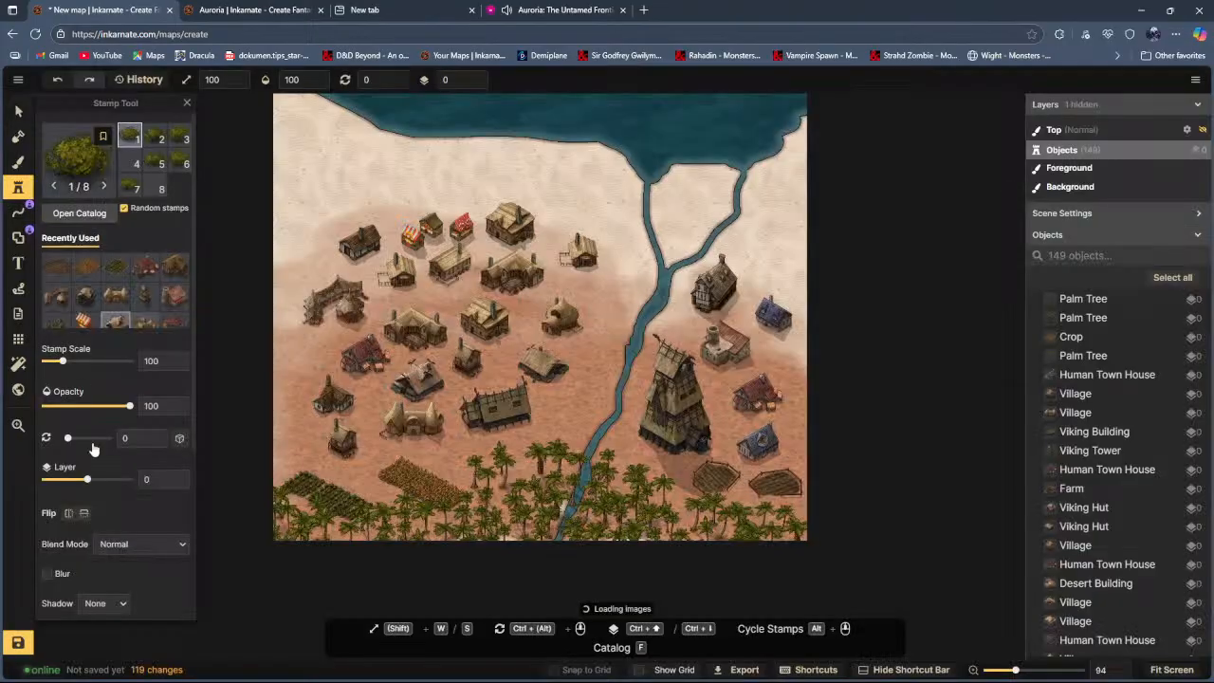
Step: Set the bush stamp's placement to Multiple with a density of 35
{"action": "scroll", "coordinate": [95, 521], "scroll_direction": "down", "scroll_amount": 3}
{"action": "scroll", "coordinate": [110, 521], "scroll_direction": "down", "scroll_amount": 1}
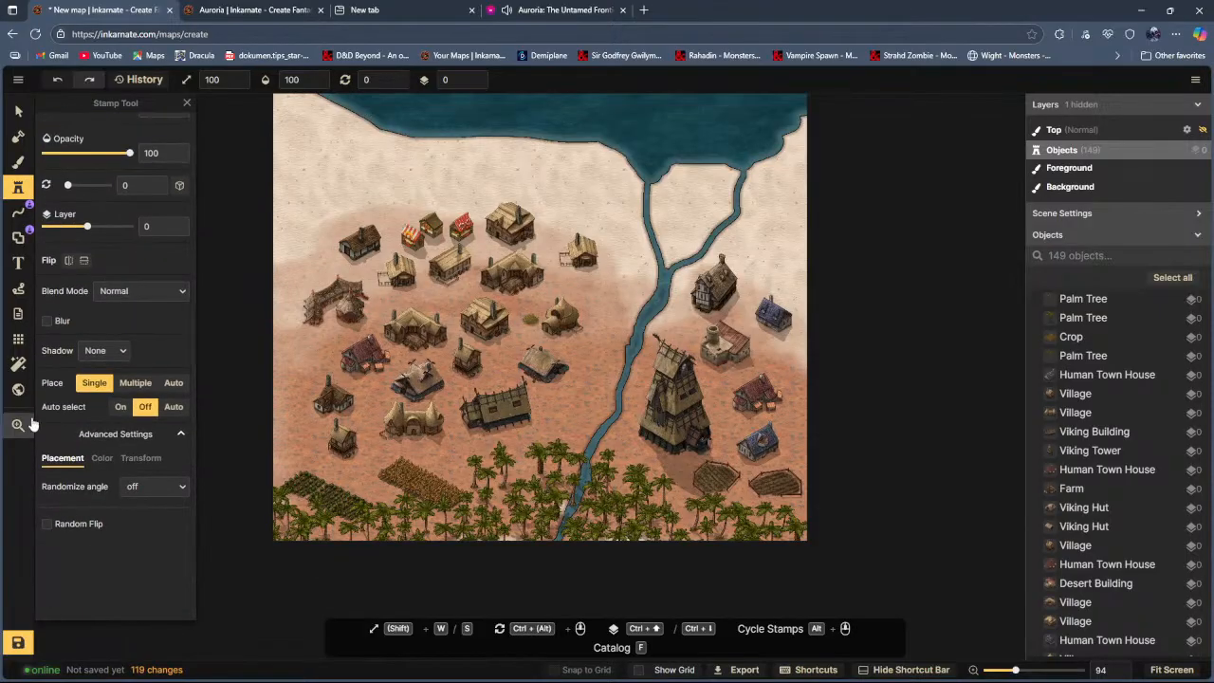
{"action": "left_click", "coordinate": [135, 383]}
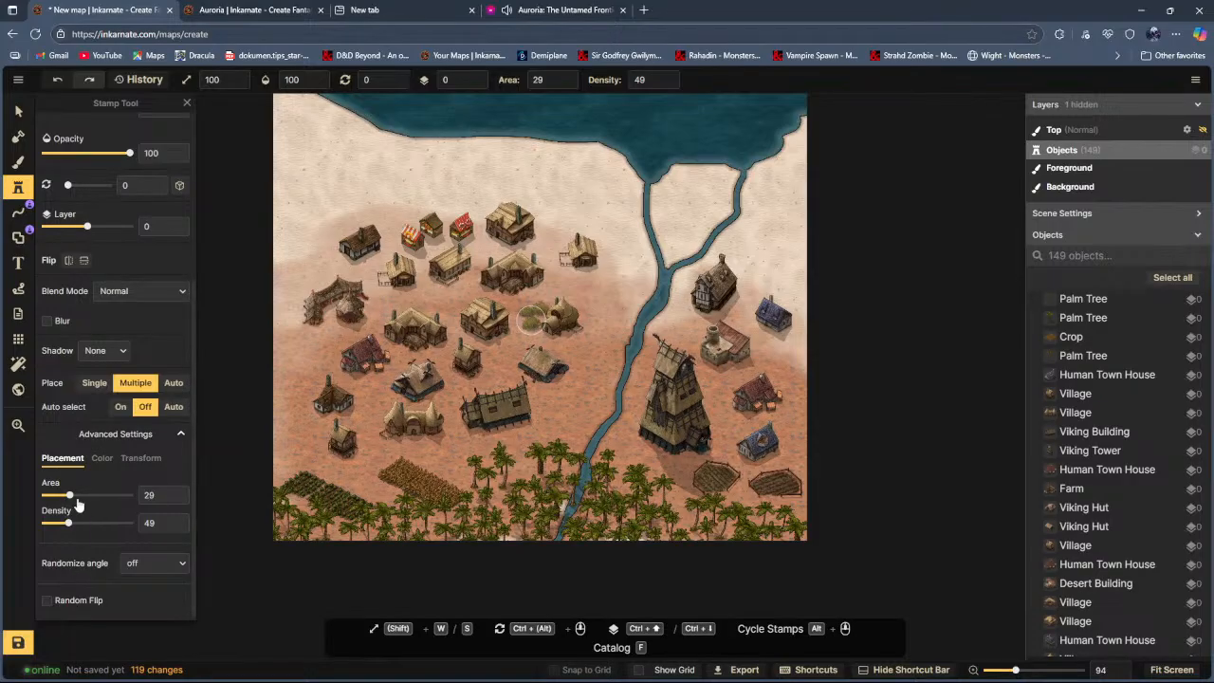
{"action": "left_click_drag", "start_coordinate": [66, 521], "coordinate": [59, 528]}
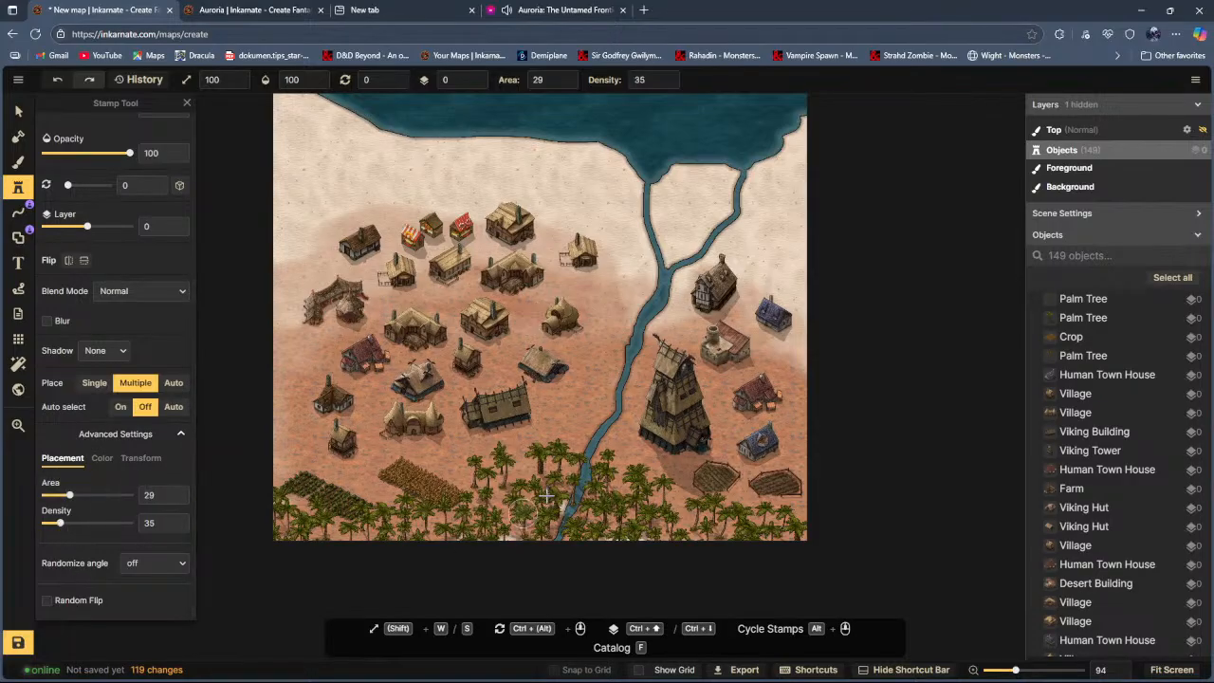
{"action": "left_click_drag", "start_coordinate": [391, 462], "coordinate": [347, 476]}
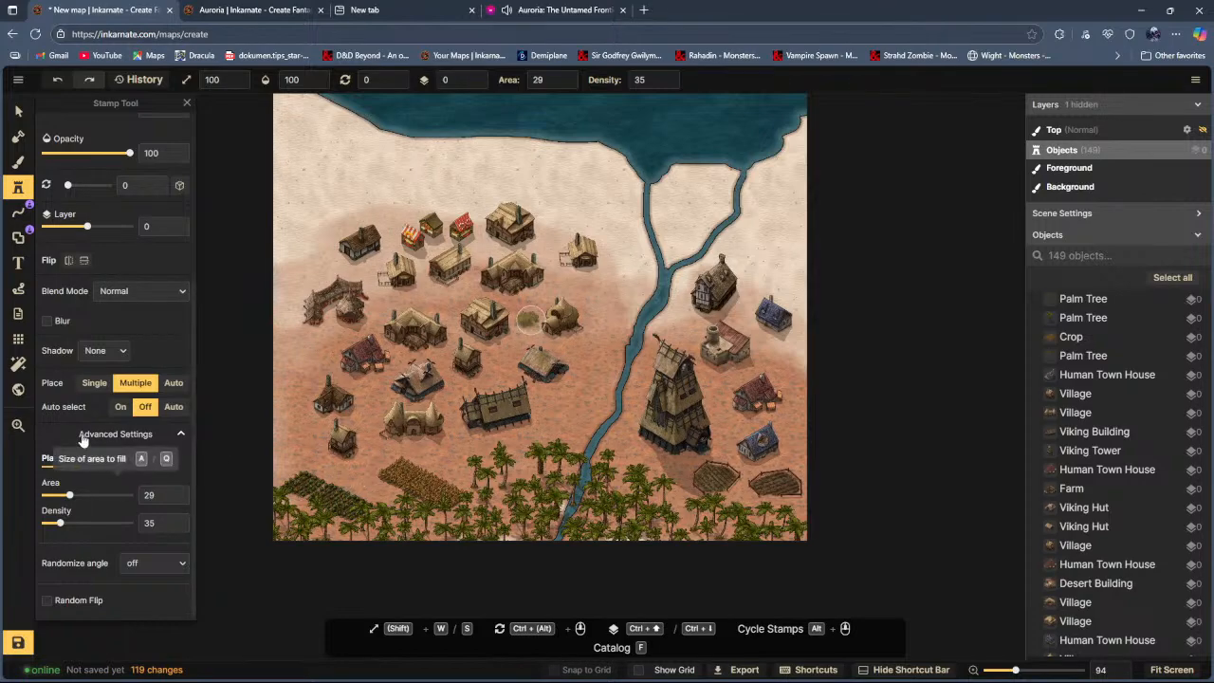
Step: Reduce the bush stamp's scale to 72
{"action": "scroll", "coordinate": [81, 299], "scroll_direction": "up", "scroll_amount": 2}
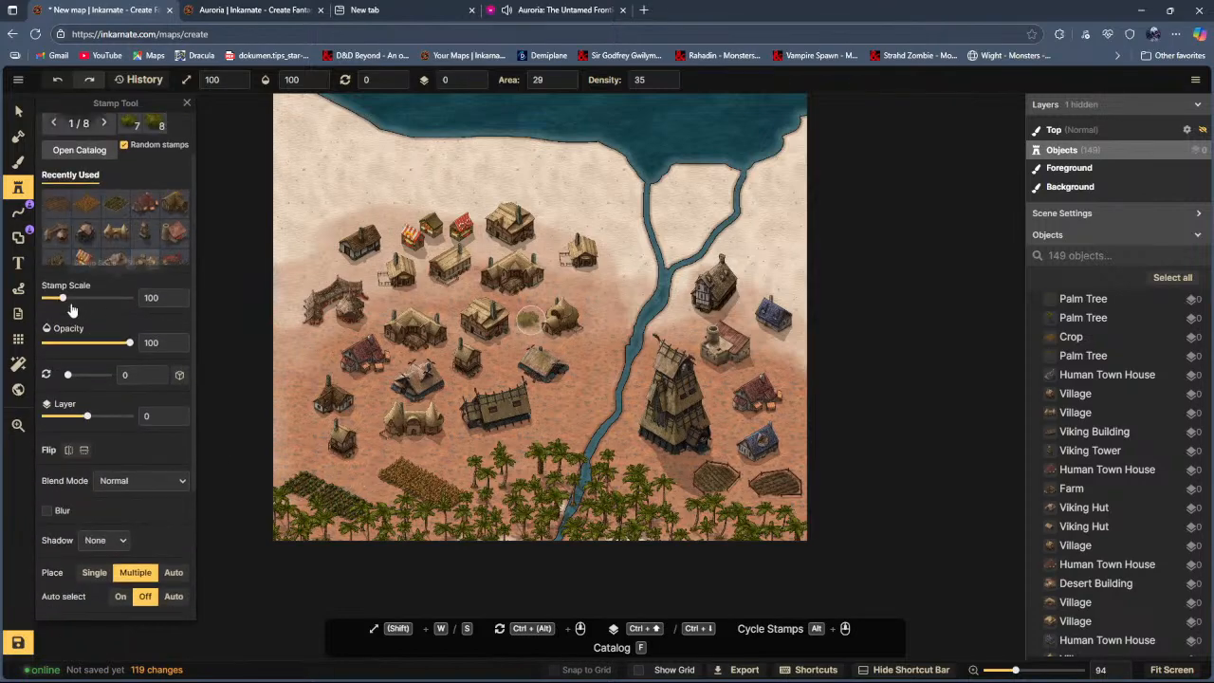
{"action": "left_click", "coordinate": [178, 301]}
{"action": "left_click", "coordinate": [178, 301]}
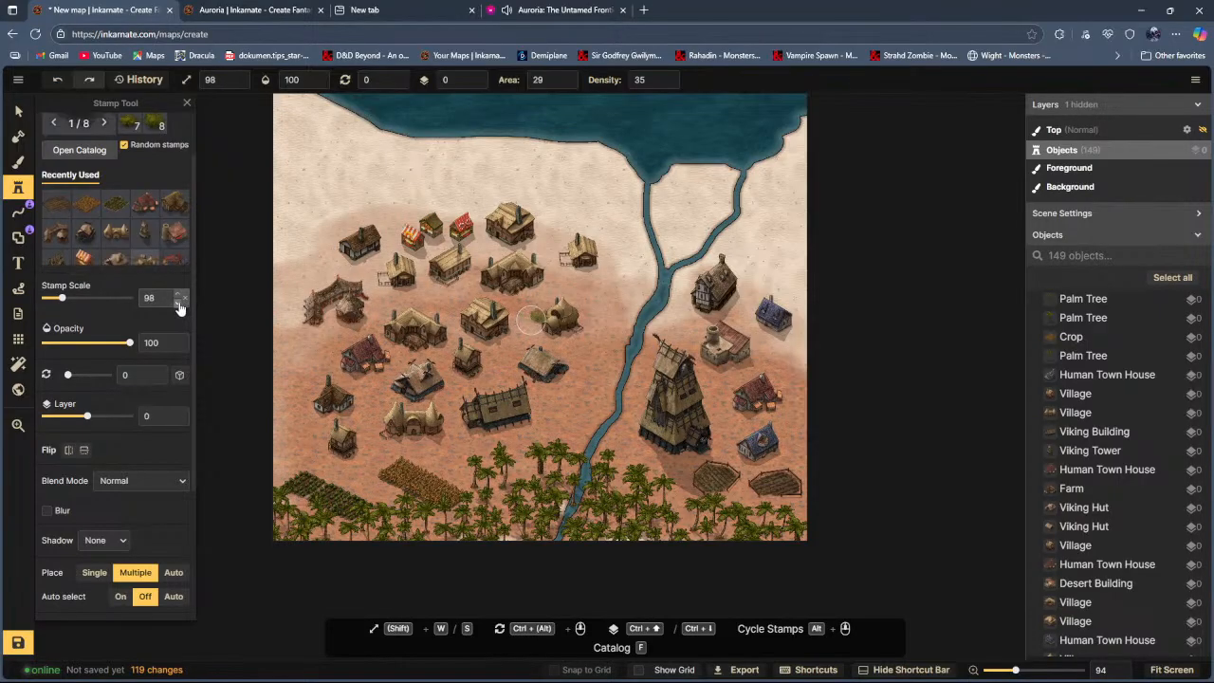
{"action": "left_click", "coordinate": [178, 302]}
{"action": "left_click", "coordinate": [178, 302]}
{"action": "left_click", "coordinate": [179, 301]}
{"action": "left_click", "coordinate": [179, 302]}
{"action": "left_click", "coordinate": [178, 301]}
{"action": "left_click", "coordinate": [179, 301]}
{"action": "left_click", "coordinate": [179, 301]}
{"action": "left_click", "coordinate": [178, 301]}
{"action": "left_click", "coordinate": [178, 302]}
{"action": "left_click", "coordinate": [178, 302]}
{"action": "left_click", "coordinate": [178, 302]}
{"action": "left_click", "coordinate": [178, 302]}
{"action": "left_click", "coordinate": [178, 302]}
{"action": "left_click", "coordinate": [179, 302]}
{"action": "left_click", "coordinate": [179, 302]}
{"action": "left_click", "coordinate": [179, 301]}
{"action": "left_click", "coordinate": [178, 301]}
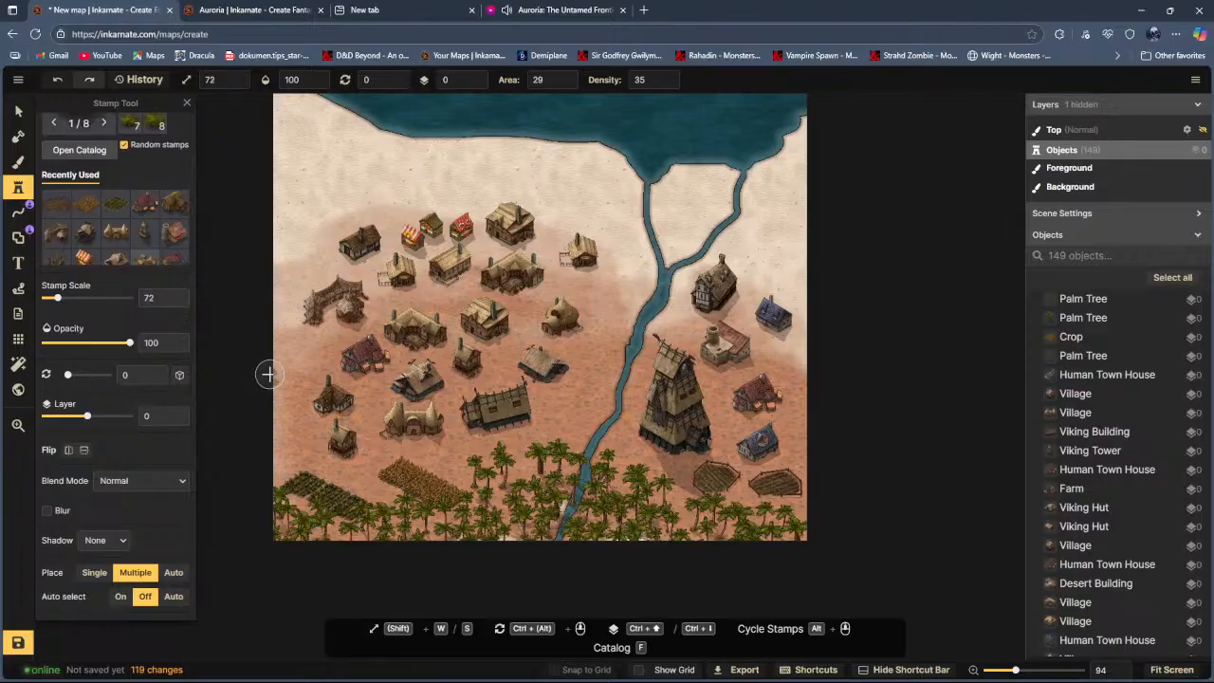
Step: Scatter bushes beside the huts on the map's western edge and along its eastern edge
{"action": "left_click", "coordinate": [292, 457]}
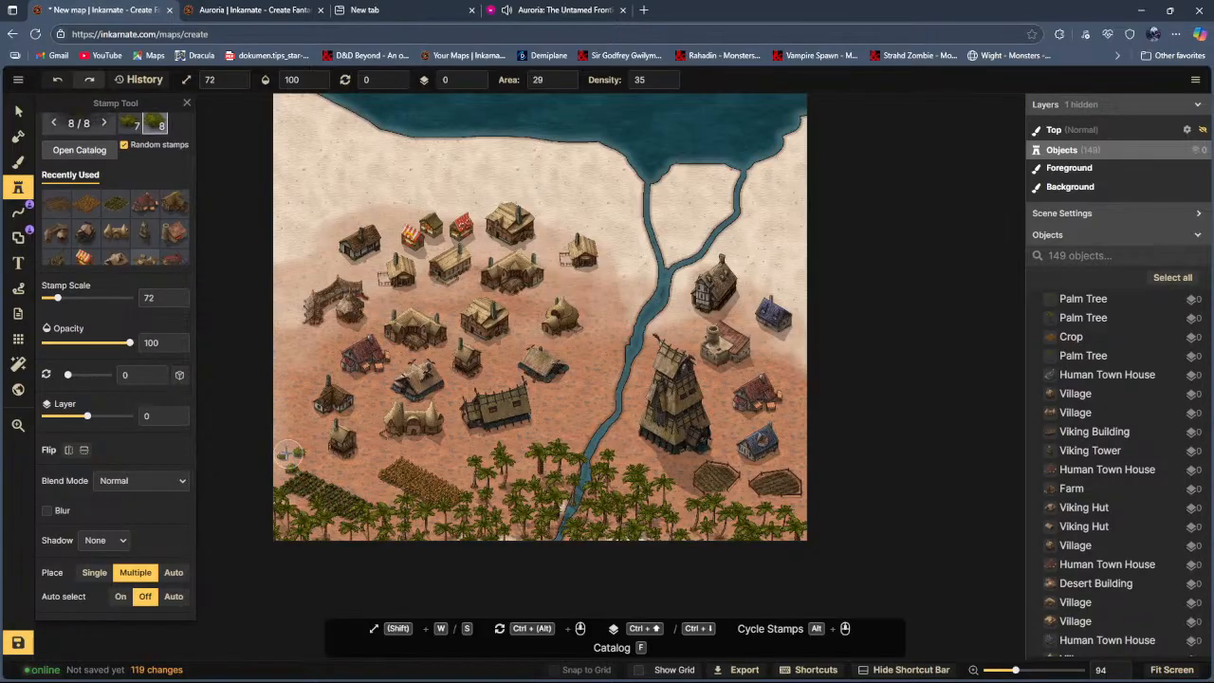
{"action": "mouse_move", "coordinate": [262, 372]}
{"action": "left_mouse_down"}
{"action": "mouse_move", "coordinate": [284, 436]}
{"action": "mouse_move", "coordinate": [358, 462]}
{"action": "left_mouse_up"}
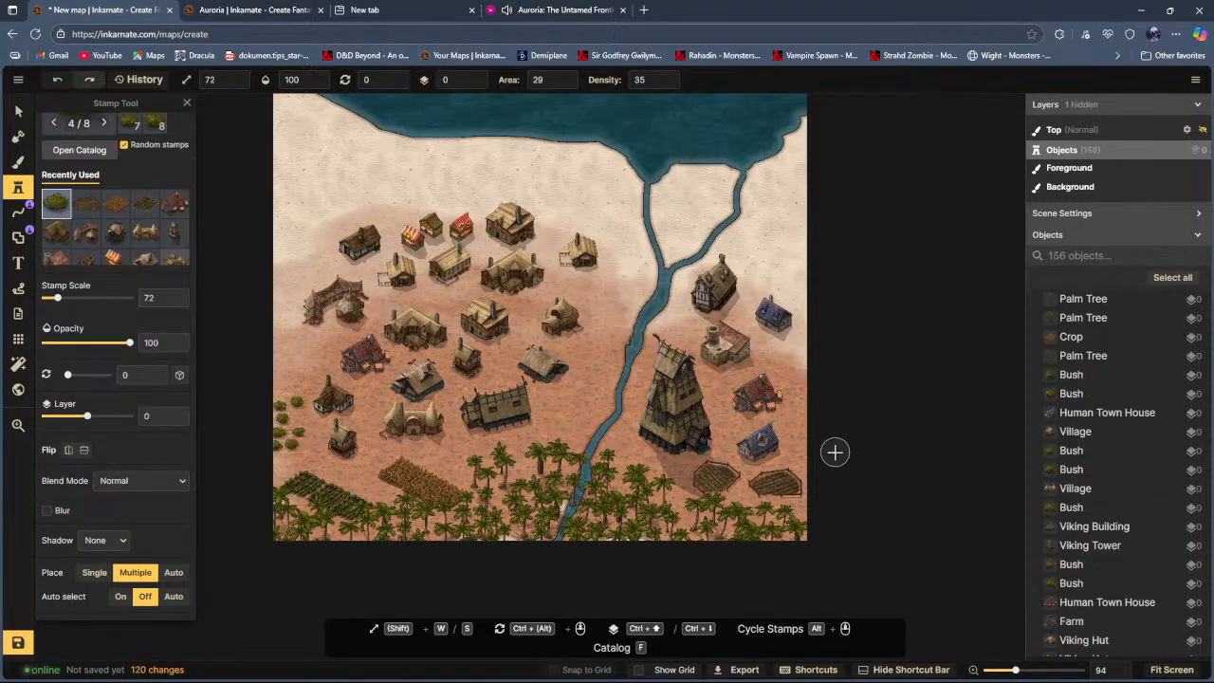
{"action": "left_click", "coordinate": [804, 411]}
{"action": "left_click", "coordinate": [811, 378]}
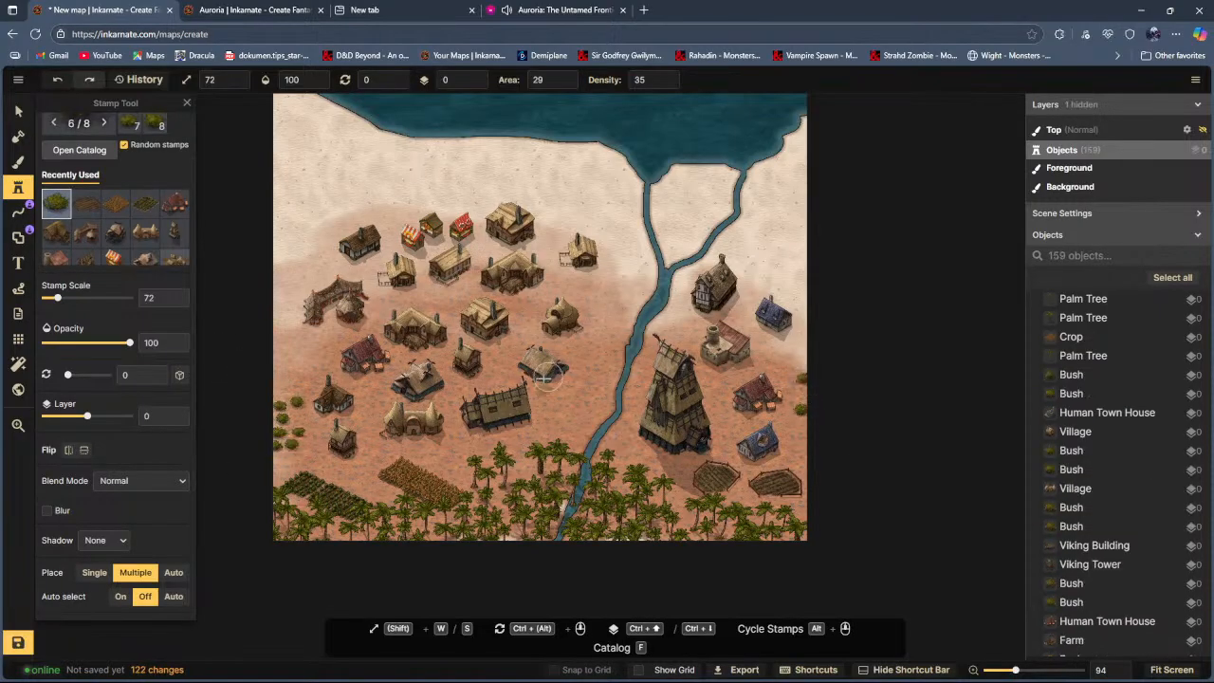
Step: Scatter bushes along the river's banks and by the palm grove's northern edge, undoing the ones placed over the river
{"action": "left_click_drag", "start_coordinate": [561, 424], "coordinate": [585, 383]}
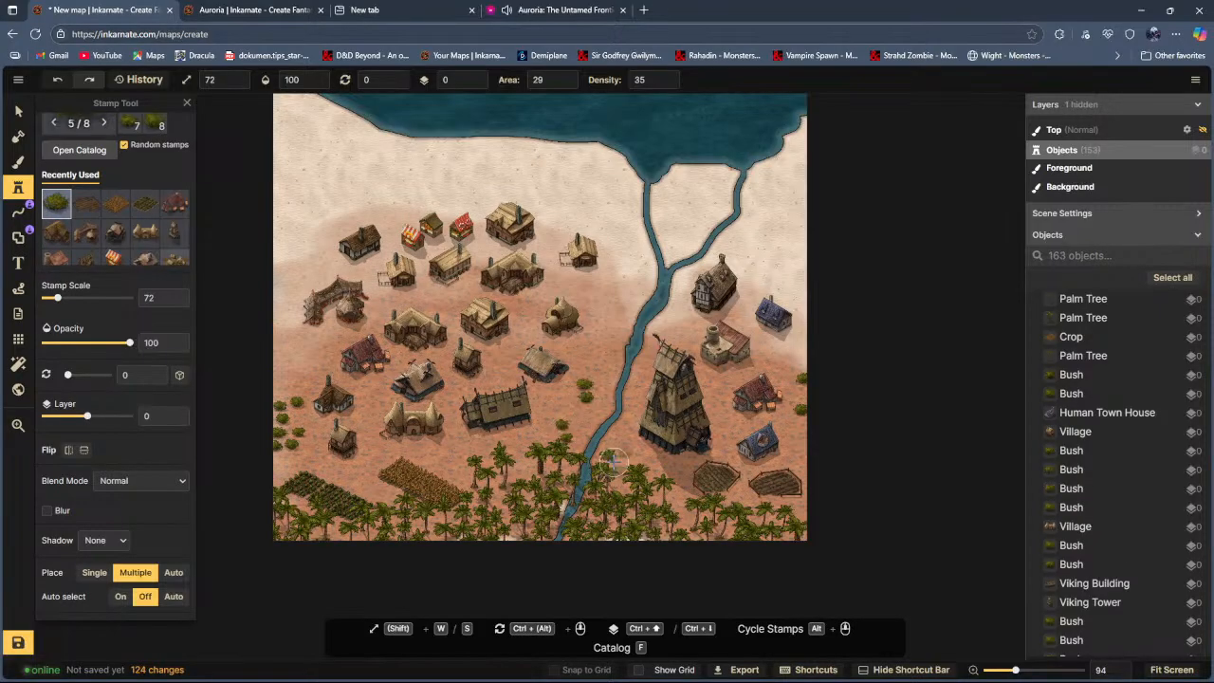
{"action": "left_click", "coordinate": [613, 459]}
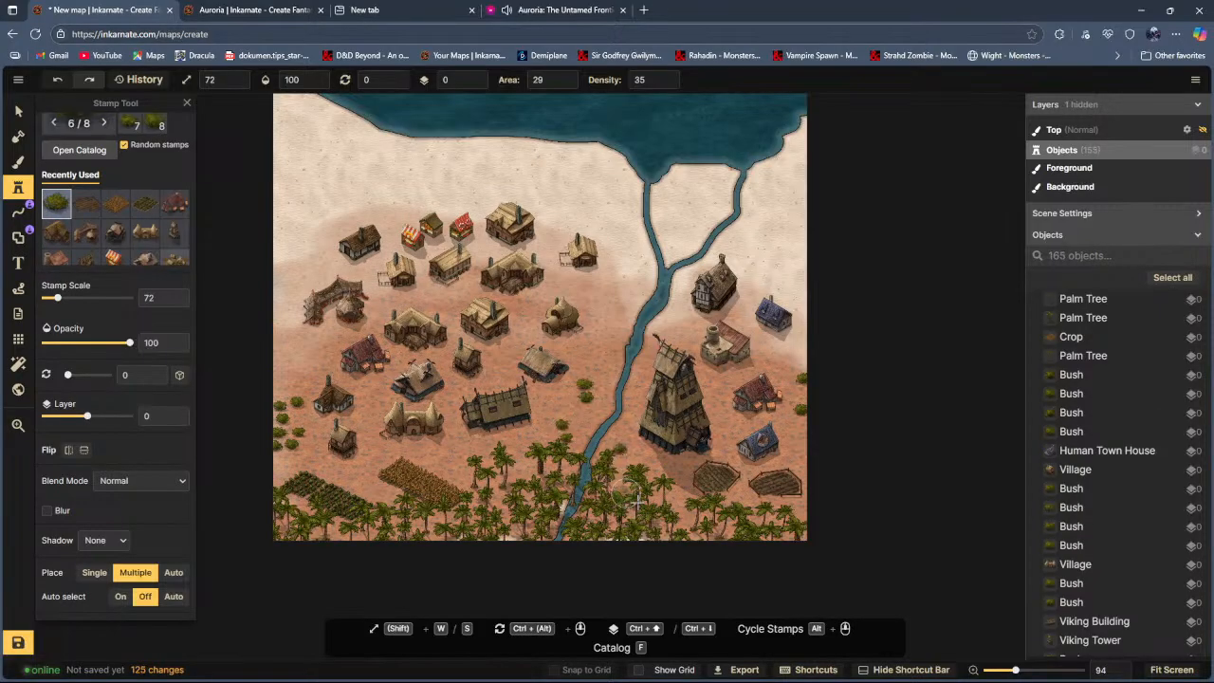
{"action": "left_click", "coordinate": [610, 418]}
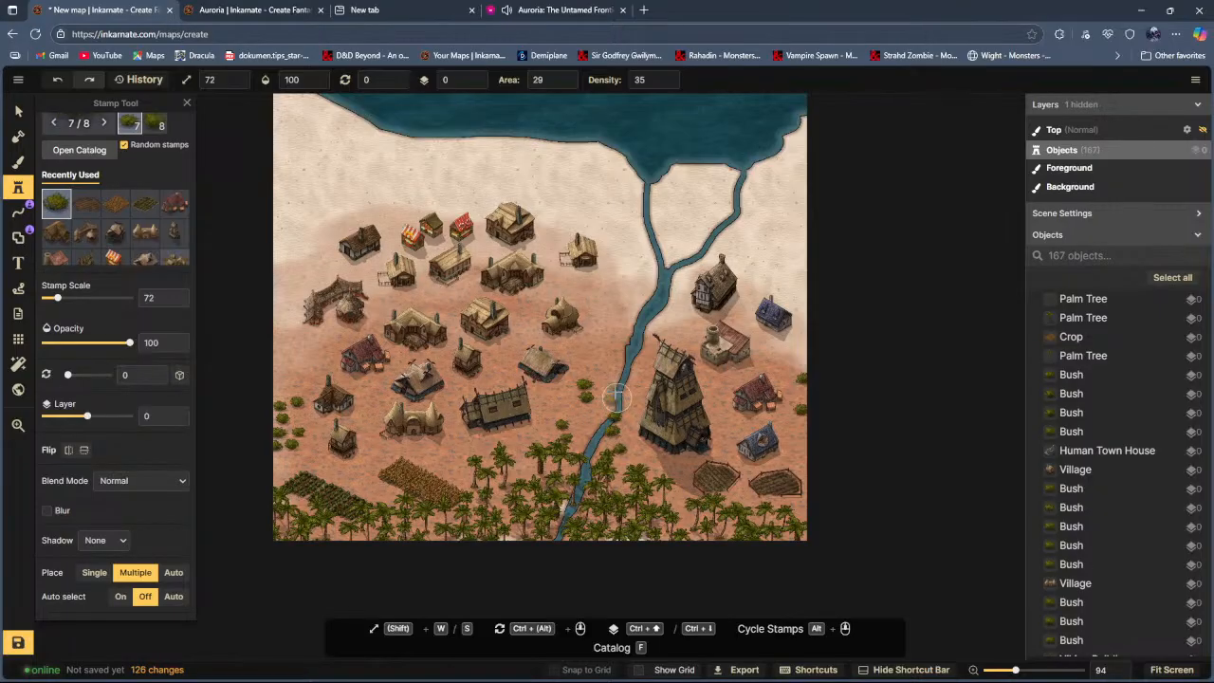
{"action": "left_click", "coordinate": [57, 81]}
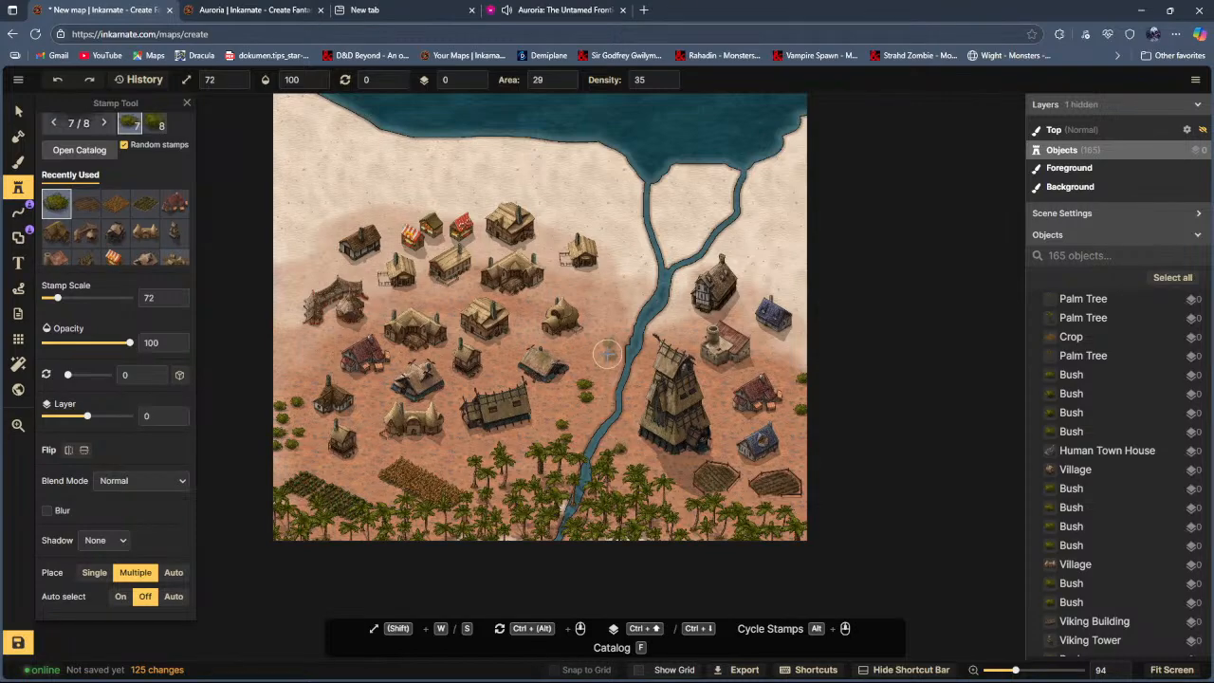
{"action": "left_click", "coordinate": [453, 456]}
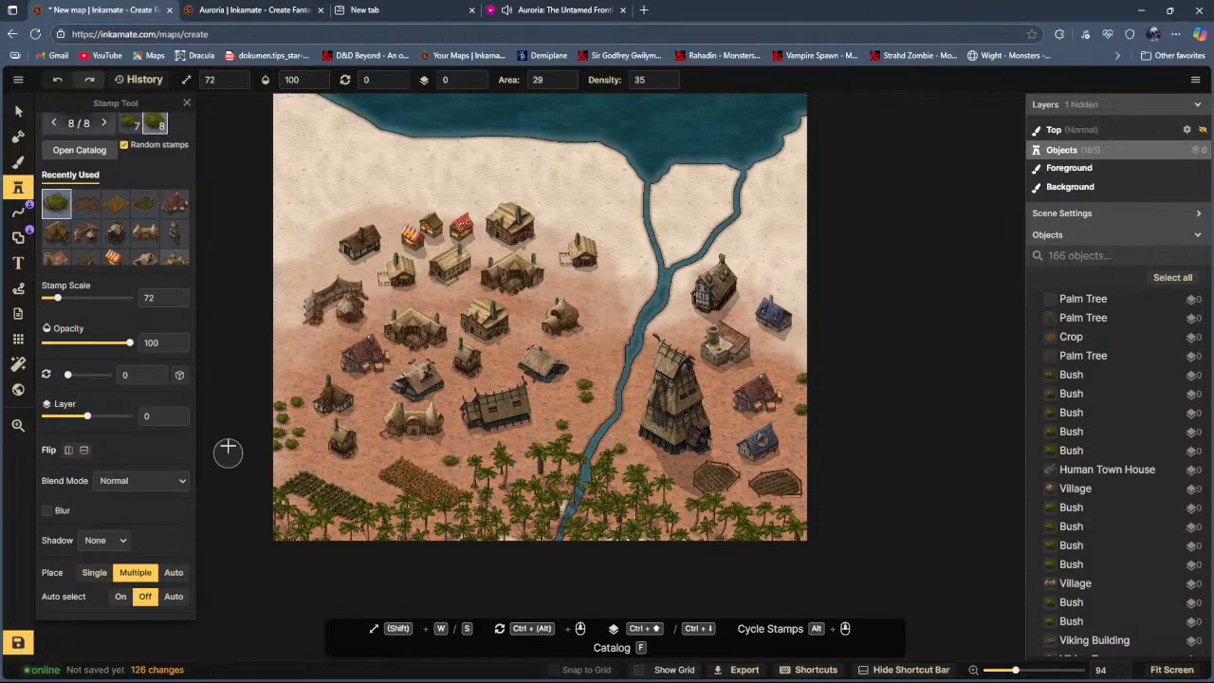
Step: Choose the Swamp Fern stamp and scatter ferns along the map's western and eastern edges and through the southern palms
{"action": "left_click", "coordinate": [82, 152]}
{"action": "left_click", "coordinate": [538, 236]}
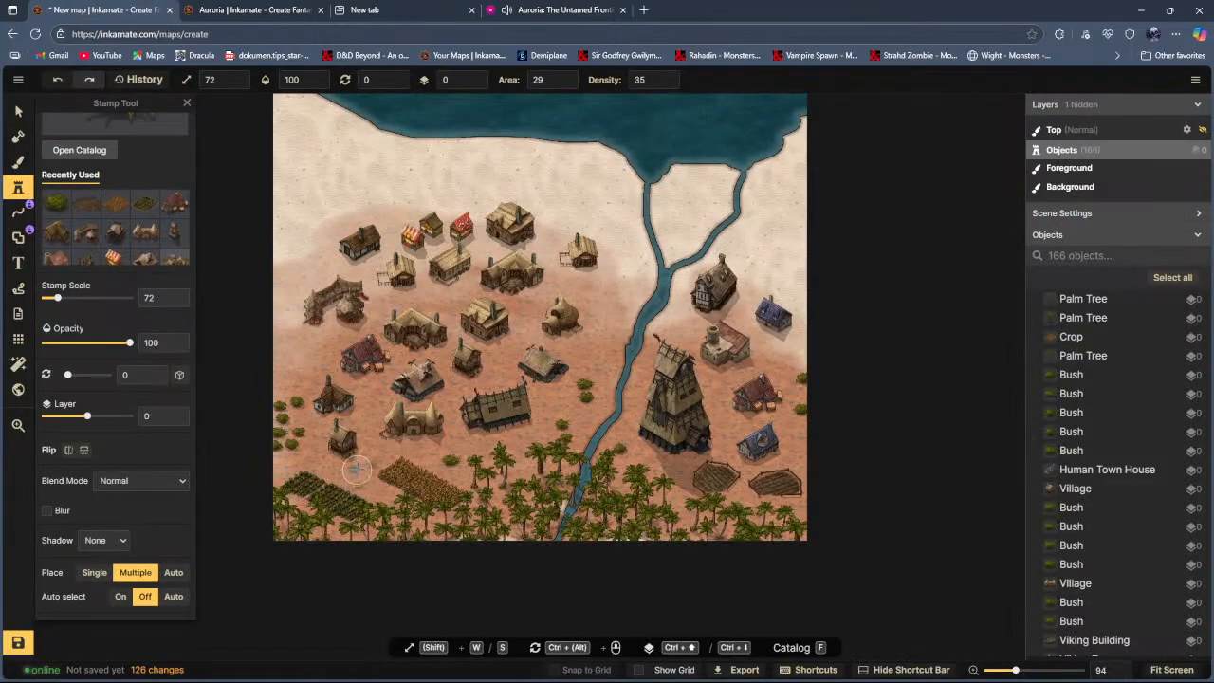
{"action": "left_click", "coordinate": [292, 358]}
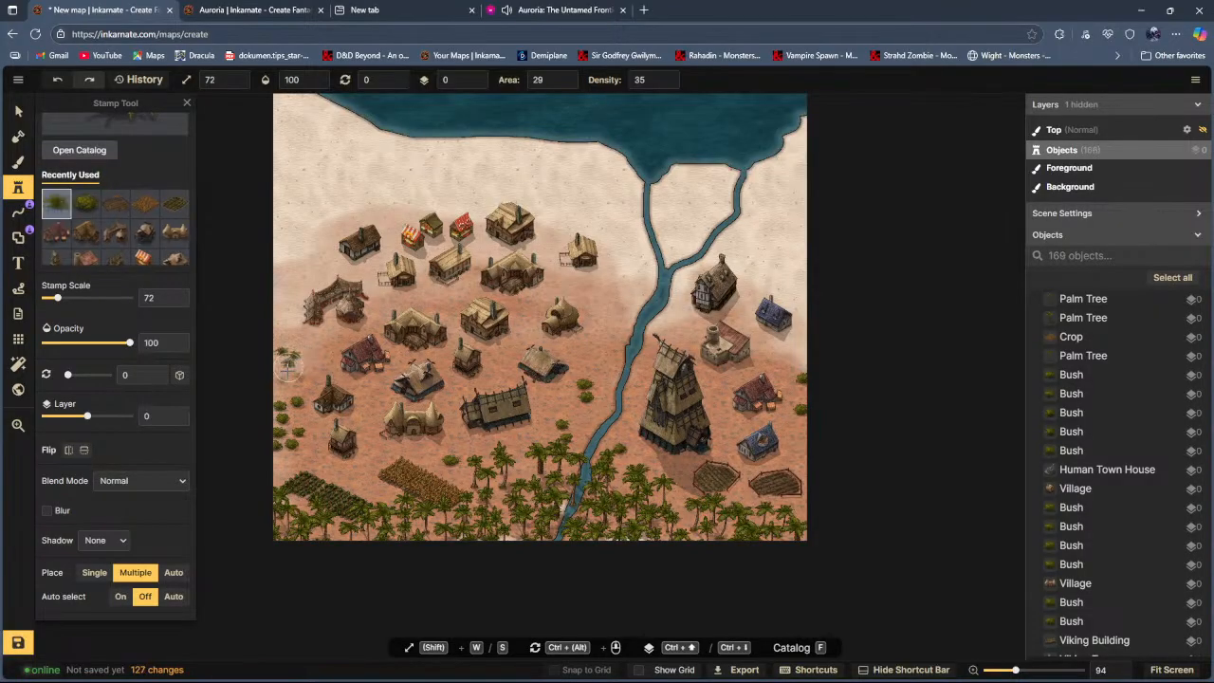
{"action": "left_click", "coordinate": [807, 352]}
{"action": "left_click", "coordinate": [812, 479]}
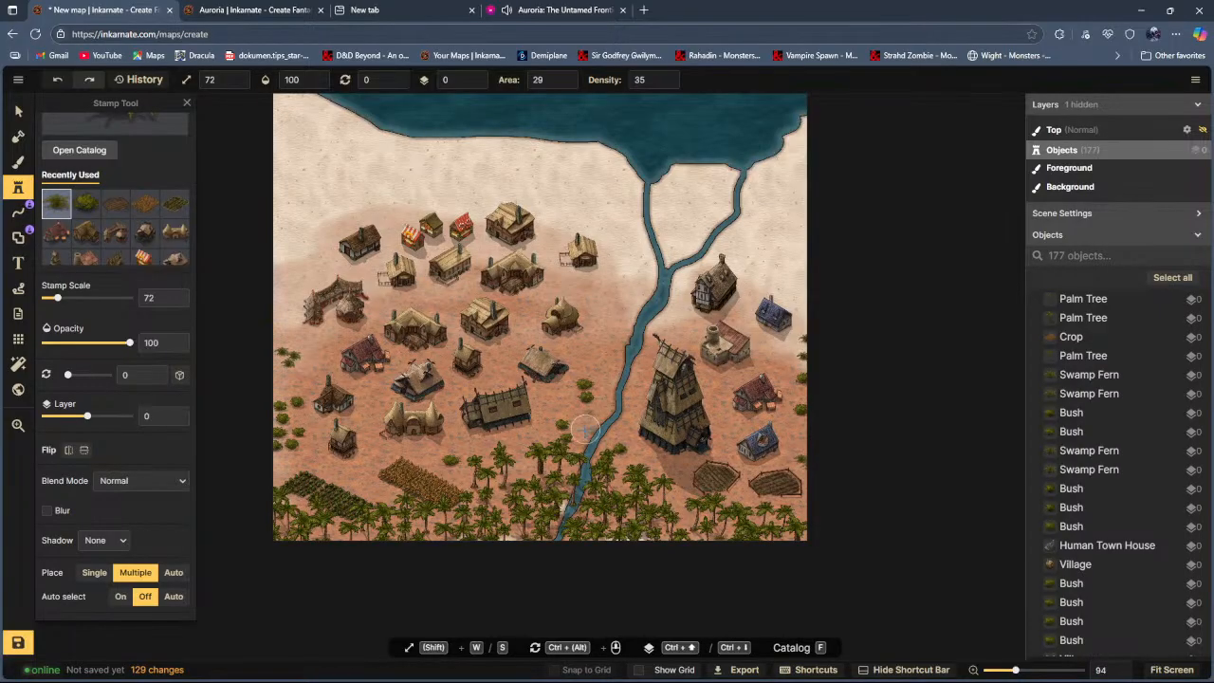
{"action": "left_click", "coordinate": [673, 554]}
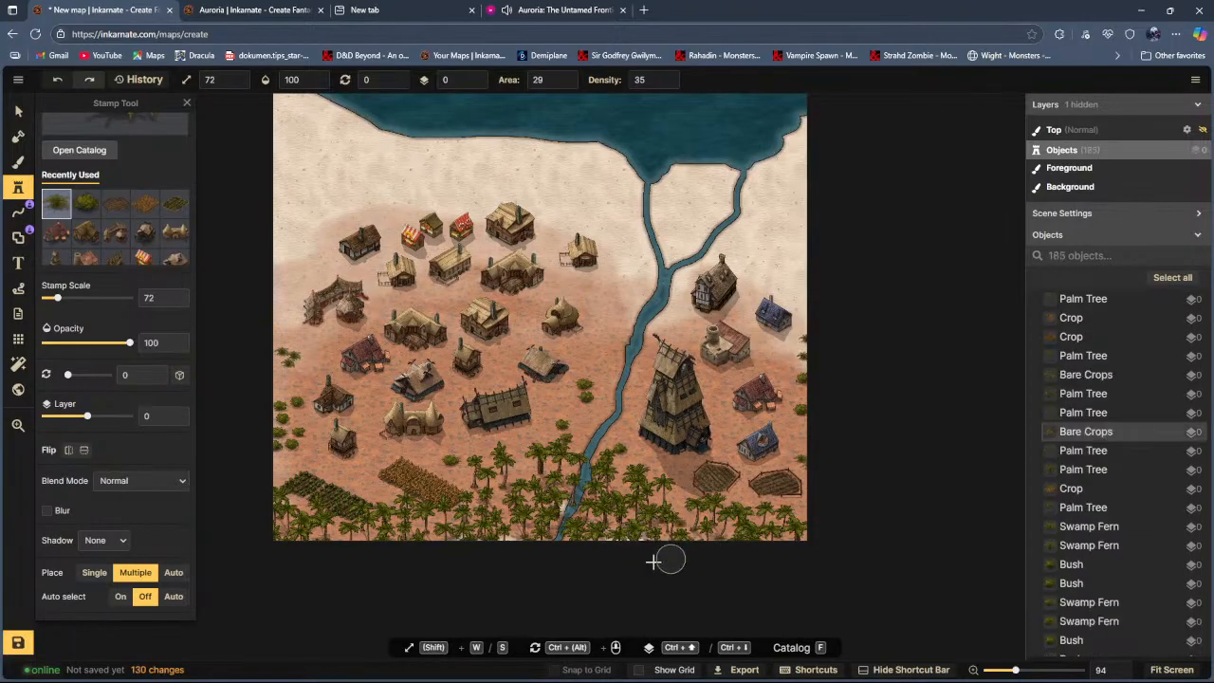
{"action": "left_click", "coordinate": [419, 538]}
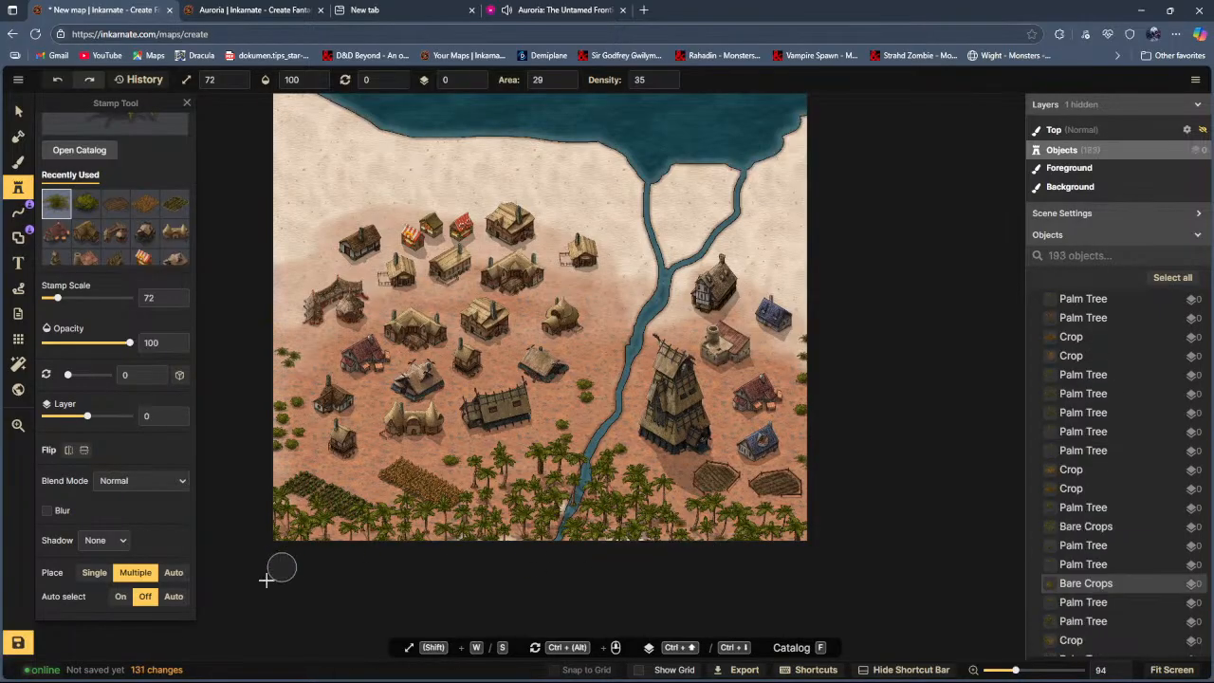
Step: Choose the Swamp Plant stamp and scatter plants among the southern palms, near the tower's base and along the western edge
{"action": "left_click", "coordinate": [79, 150]}
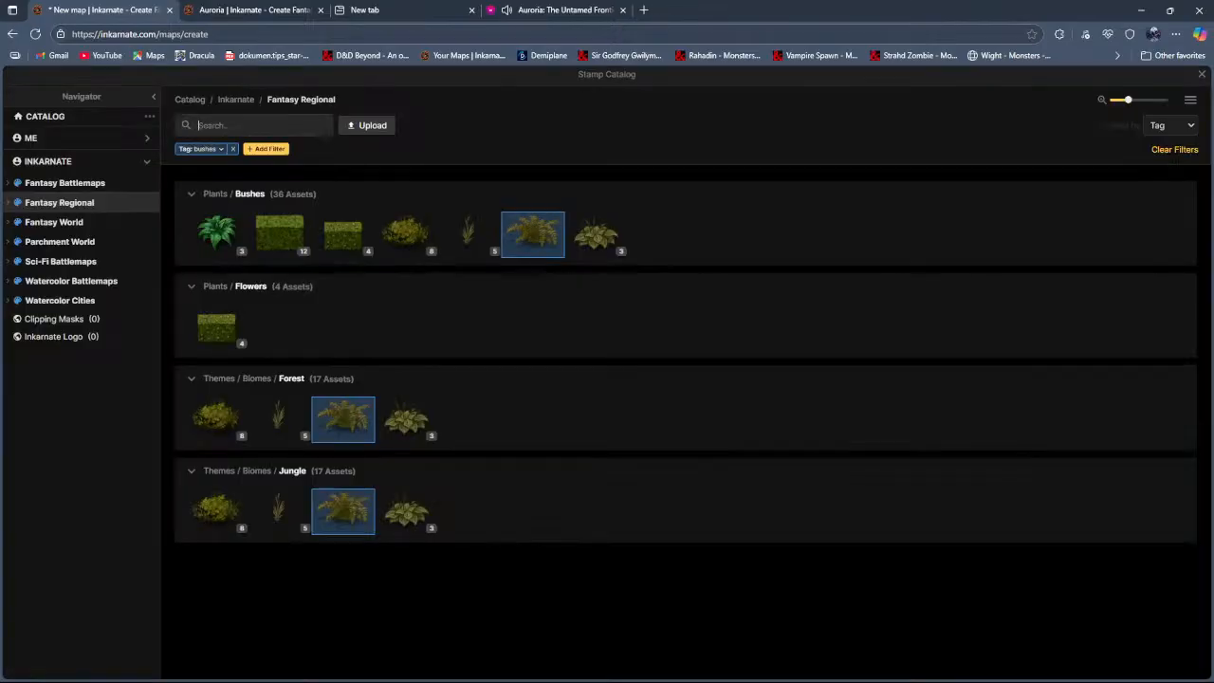
{"action": "left_click", "coordinate": [404, 420]}
{"action": "left_click", "coordinate": [512, 514]}
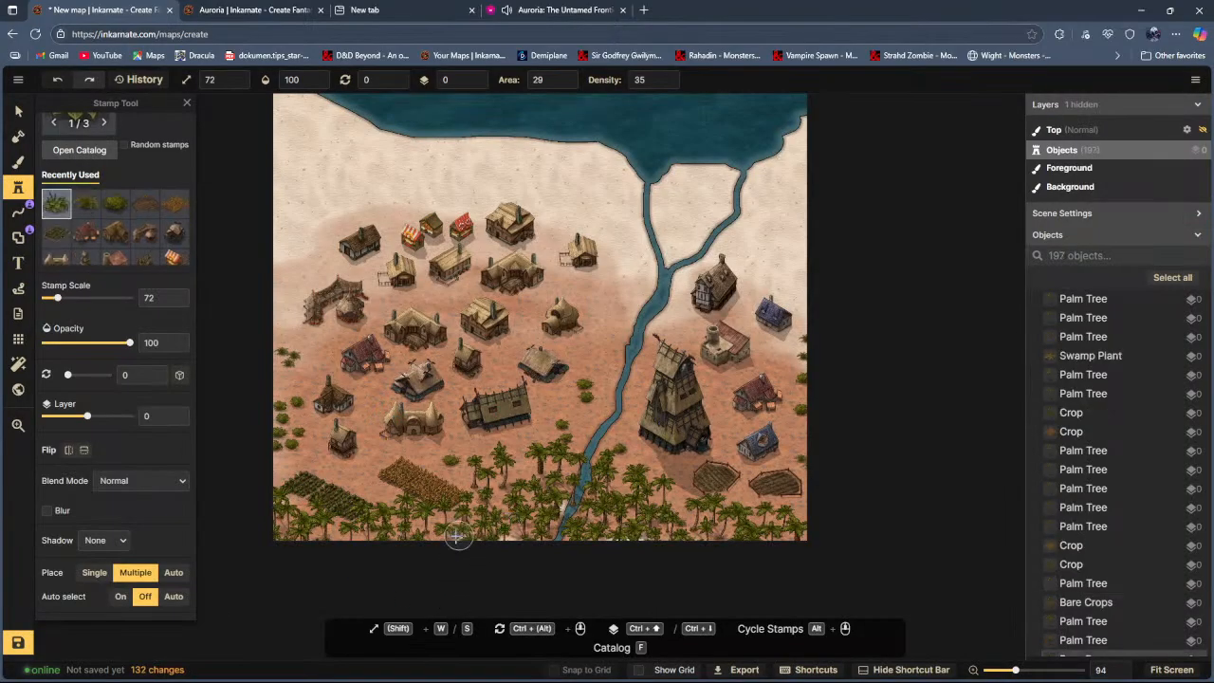
{"action": "left_click", "coordinate": [422, 529]}
{"action": "left_click", "coordinate": [716, 519]}
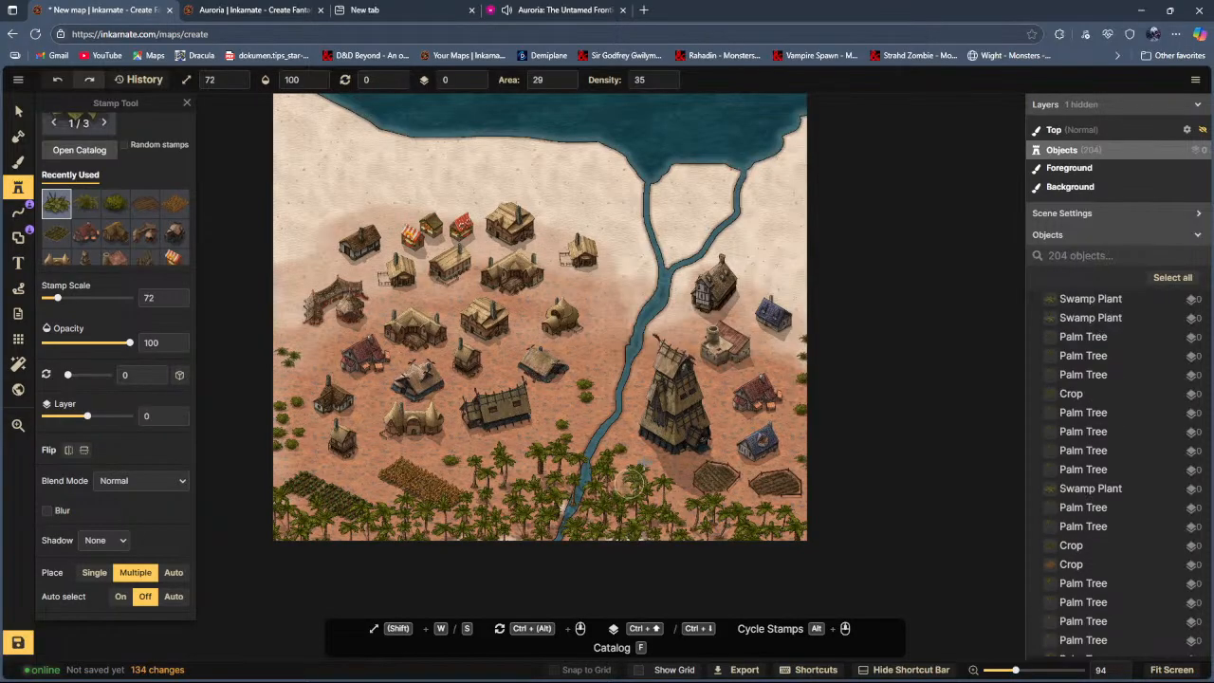
{"action": "left_click", "coordinate": [655, 470]}
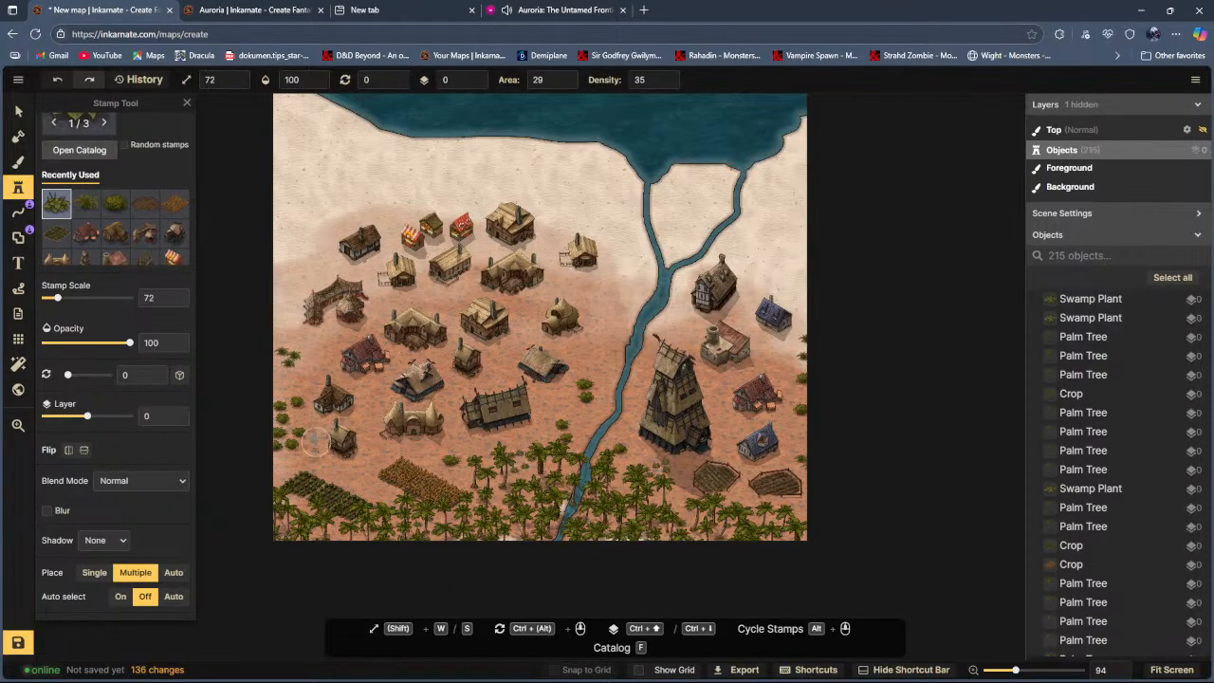
{"action": "left_click", "coordinate": [289, 375]}
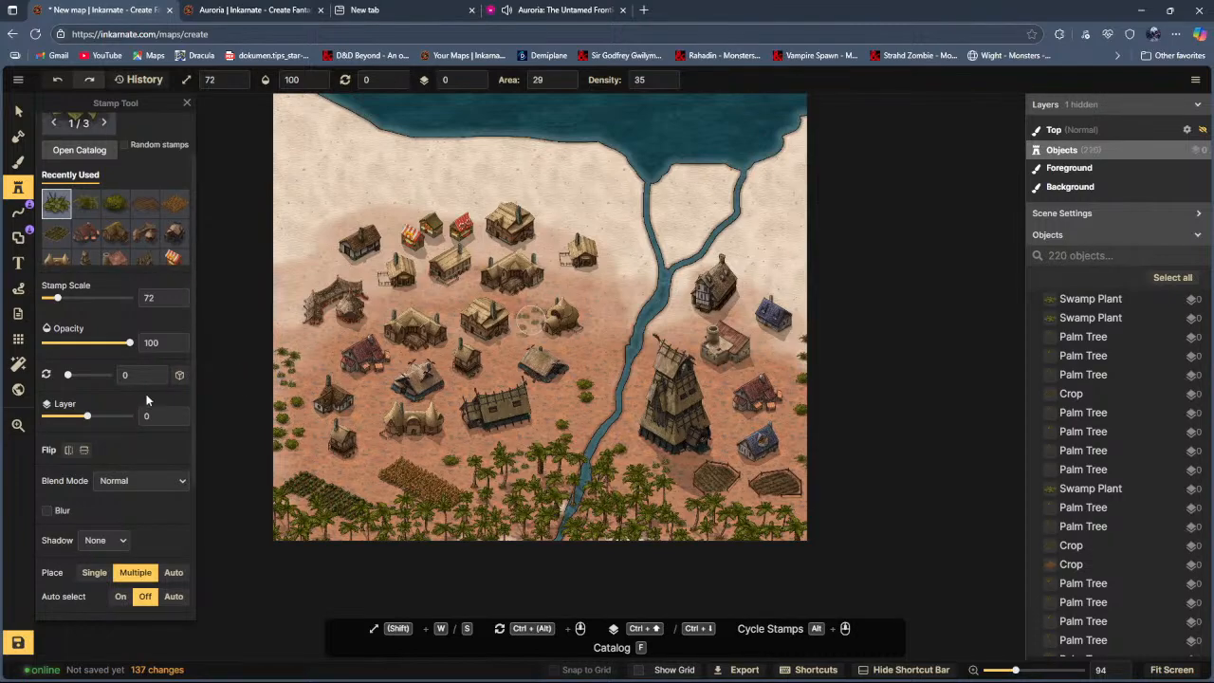
Step: Choose the Swamp Frond stamp and scatter fronds along the map's western and eastern edges and beside the river near the southern palms
{"action": "left_click", "coordinate": [62, 150]}
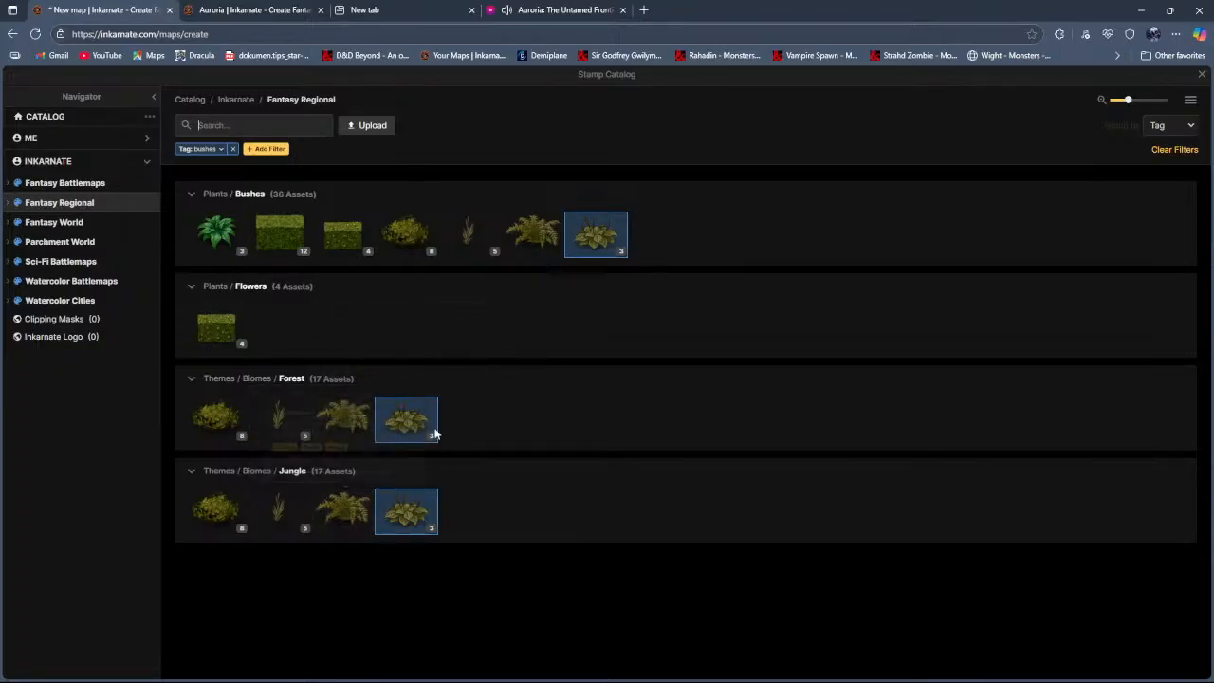
{"action": "left_click", "coordinate": [285, 508]}
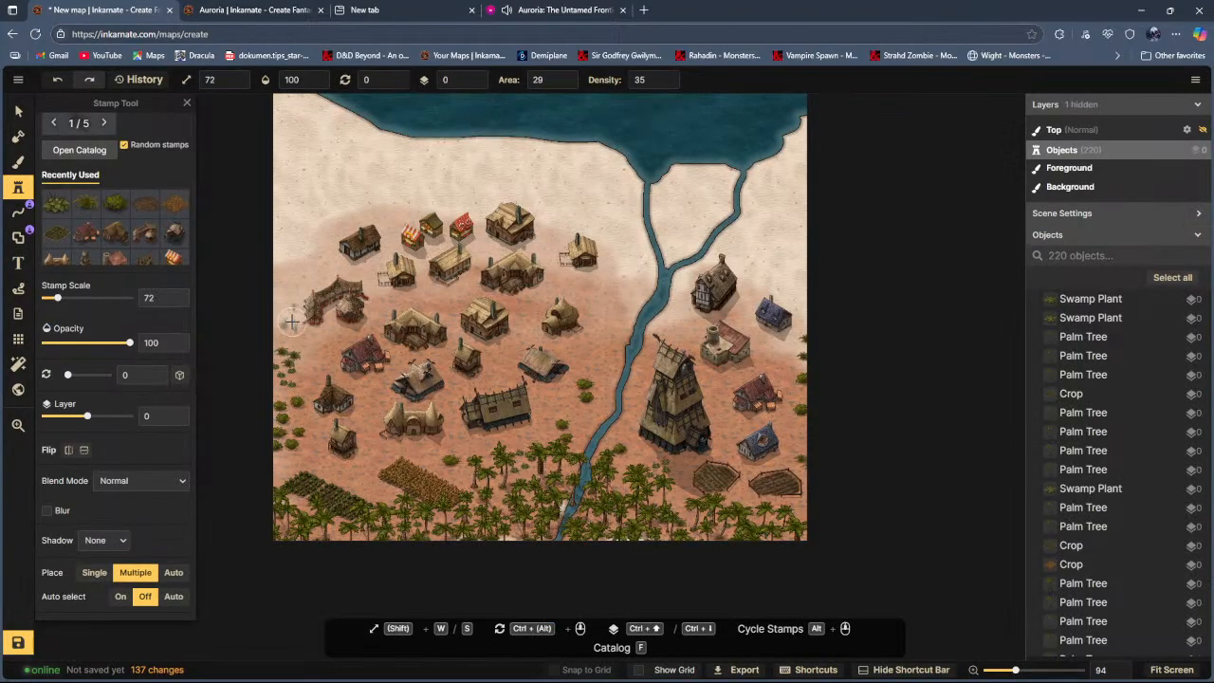
{"action": "mouse_move", "coordinate": [290, 322]}
{"action": "left_mouse_down"}
{"action": "mouse_move", "coordinate": [276, 425]}
{"action": "mouse_move", "coordinate": [294, 391]}
{"action": "left_mouse_up"}
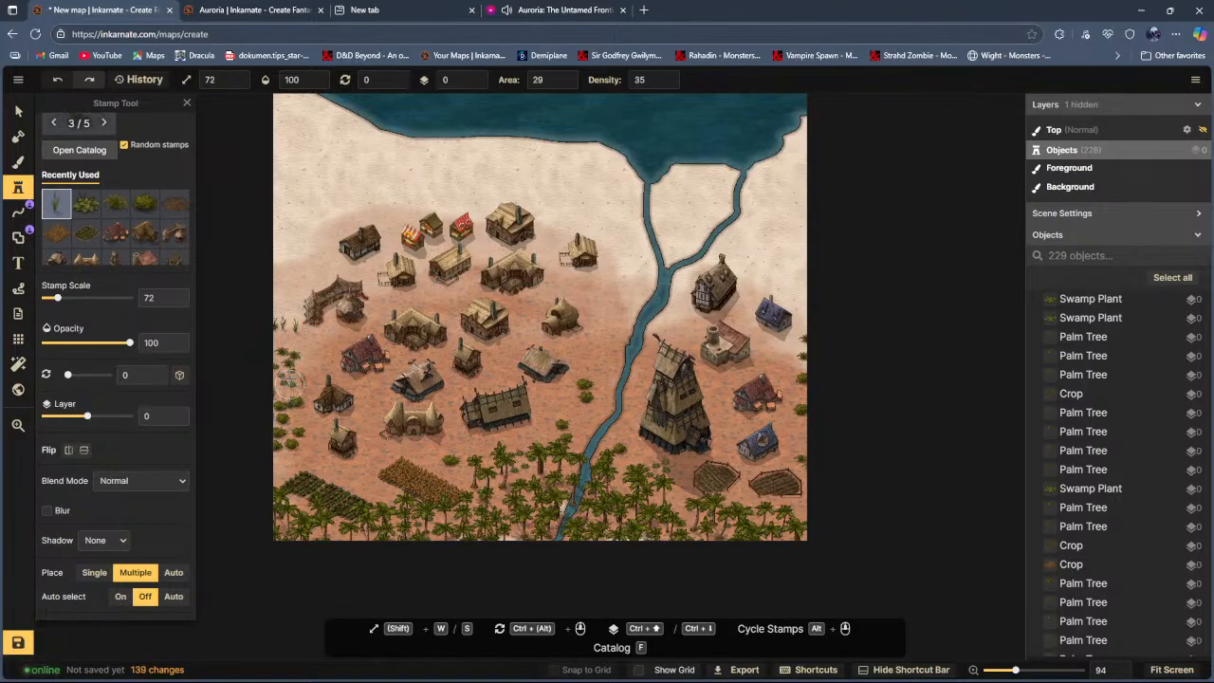
{"action": "mouse_move", "coordinate": [812, 363]}
{"action": "left_mouse_down"}
{"action": "mouse_move", "coordinate": [805, 344]}
{"action": "mouse_move", "coordinate": [793, 366]}
{"action": "mouse_move", "coordinate": [812, 420]}
{"action": "mouse_move", "coordinate": [807, 461]}
{"action": "left_mouse_up"}
{"action": "mouse_move", "coordinate": [614, 465]}
{"action": "left_mouse_down"}
{"action": "mouse_move", "coordinate": [645, 475]}
{"action": "mouse_move", "coordinate": [459, 471]}
{"action": "mouse_move", "coordinate": [530, 466]}
{"action": "mouse_move", "coordinate": [576, 443]}
{"action": "mouse_move", "coordinate": [587, 389]}
{"action": "mouse_move", "coordinate": [590, 412]}
{"action": "mouse_move", "coordinate": [570, 443]}
{"action": "mouse_move", "coordinate": [572, 463]}
{"action": "mouse_move", "coordinate": [611, 442]}
{"action": "mouse_move", "coordinate": [599, 526]}
{"action": "mouse_move", "coordinate": [588, 548]}
{"action": "mouse_move", "coordinate": [581, 487]}
{"action": "mouse_move", "coordinate": [557, 536]}
{"action": "left_mouse_up"}
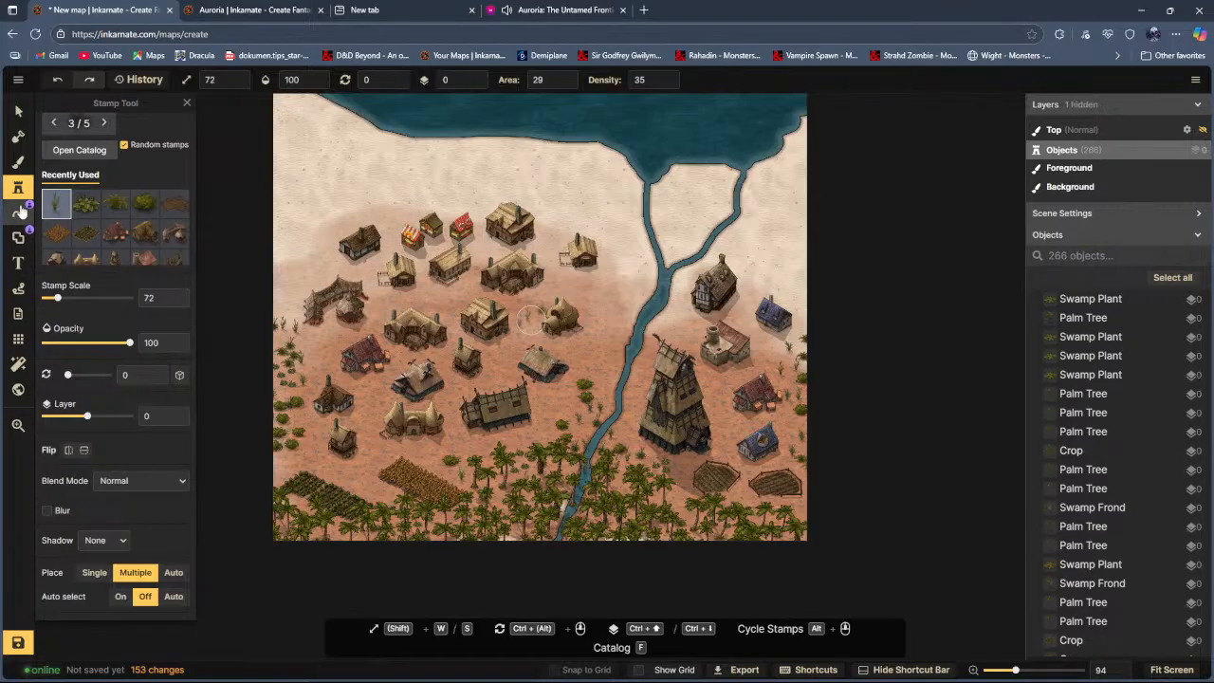
Step: Delete the two palm trees that stand in the southern stretch of the river
{"action": "left_click", "coordinate": [18, 111]}
{"action": "scroll", "coordinate": [727, 569], "scroll_direction": "up", "scroll_amount": 6}
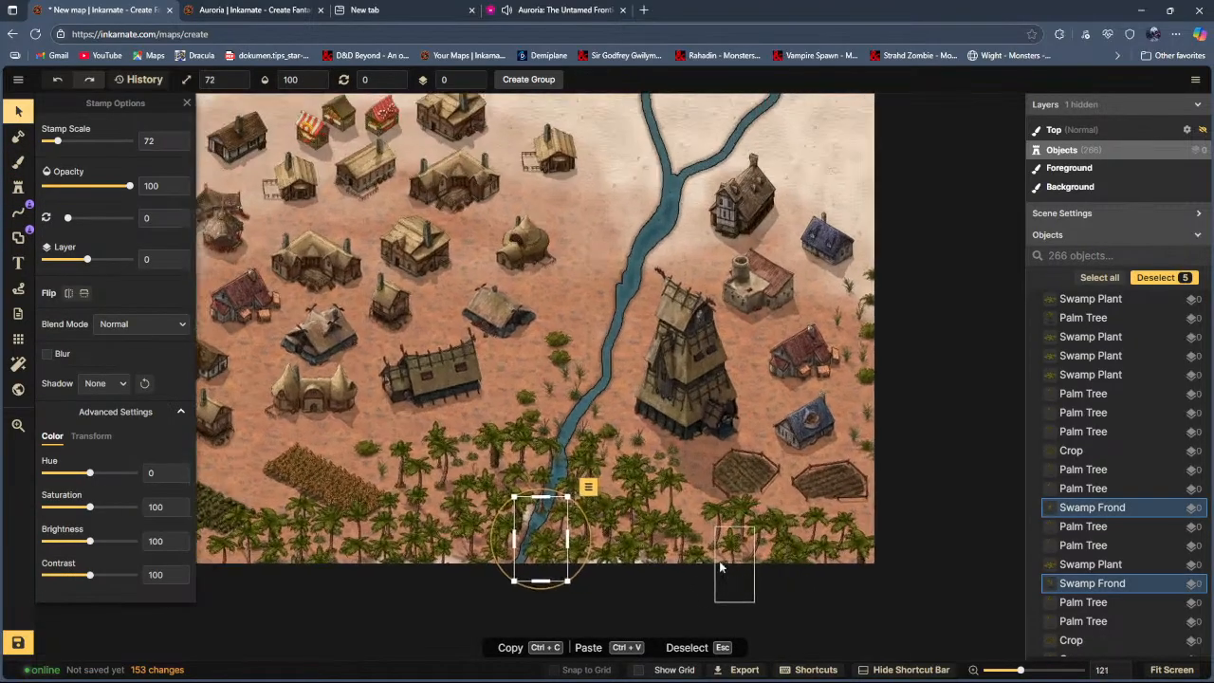
{"action": "scroll", "coordinate": [618, 547], "scroll_direction": "up", "scroll_amount": 2}
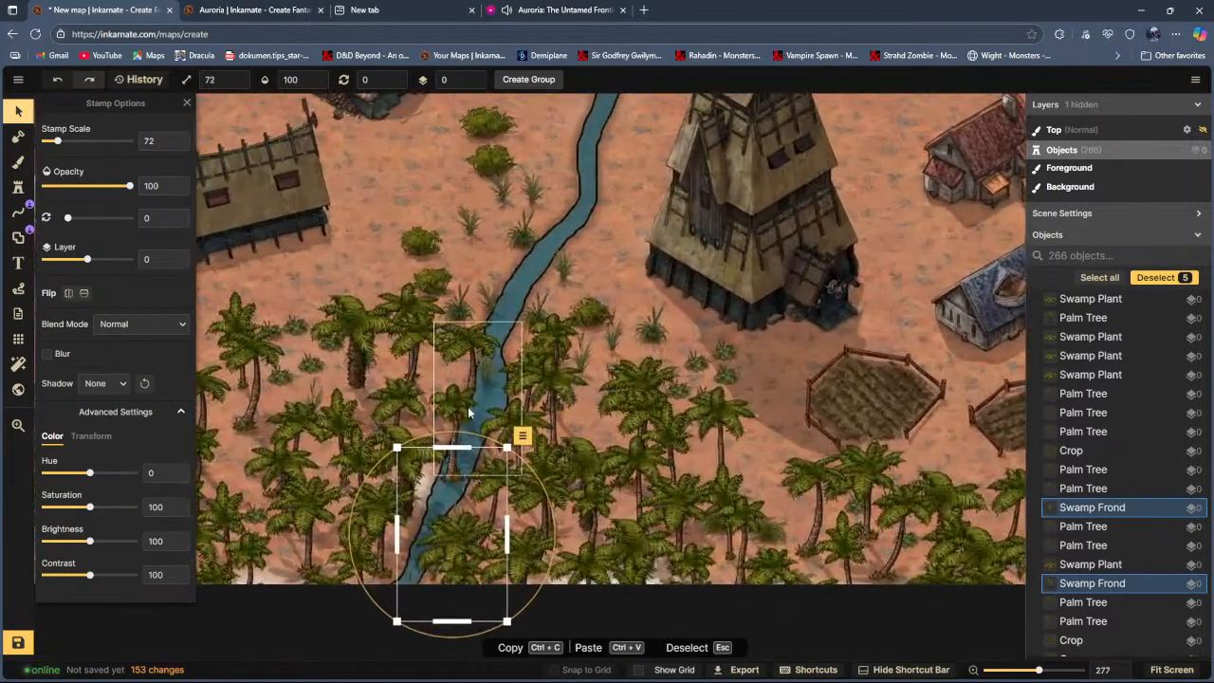
{"action": "left_click", "coordinate": [462, 418]}
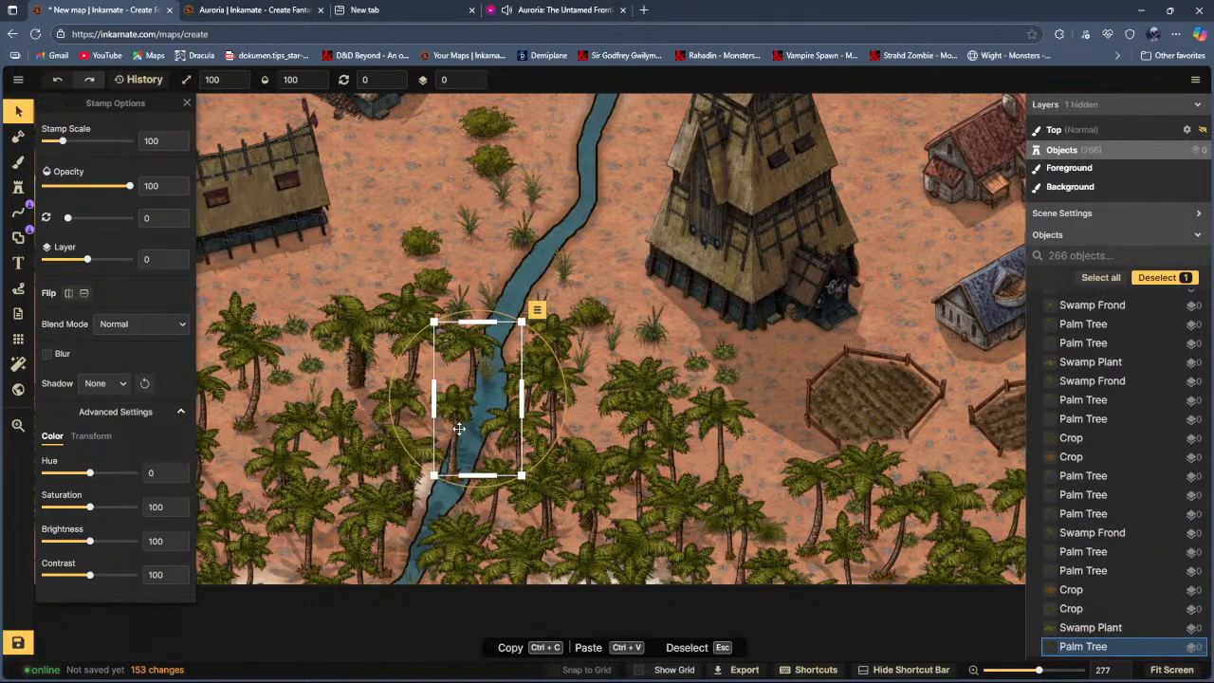
{"action": "left_click", "coordinate": [537, 311]}
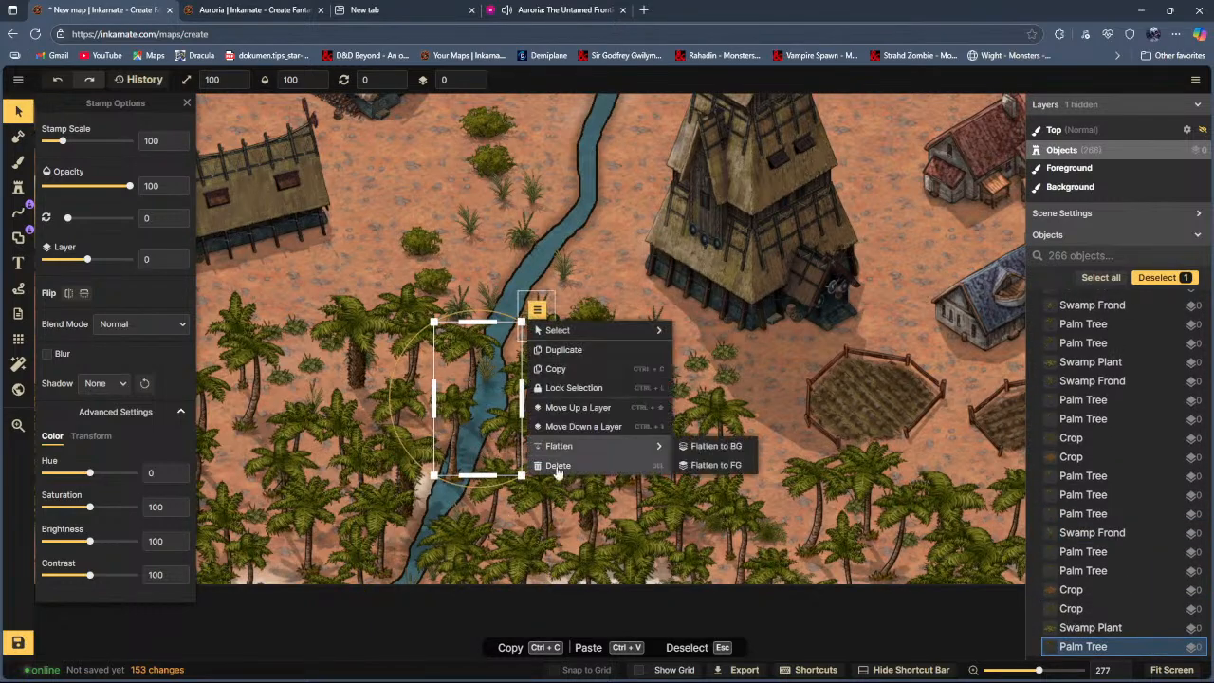
{"action": "left_click", "coordinate": [564, 468]}
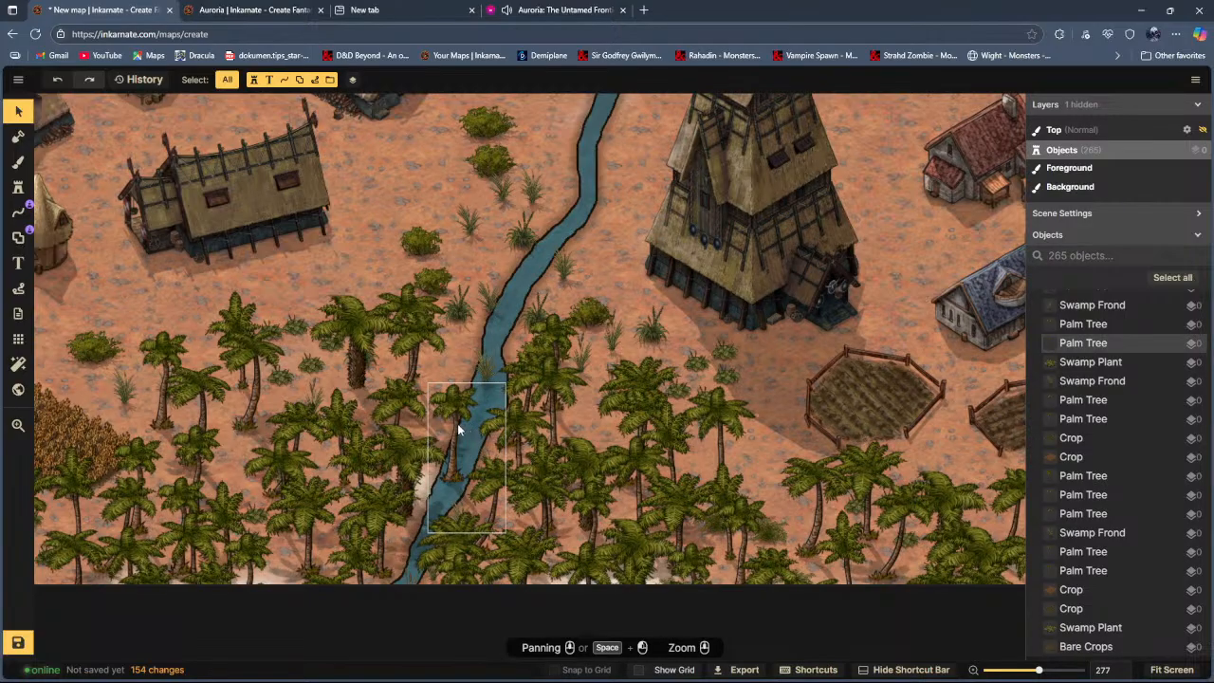
{"action": "left_click", "coordinate": [457, 423]}
{"action": "key", "text": "Delete"}
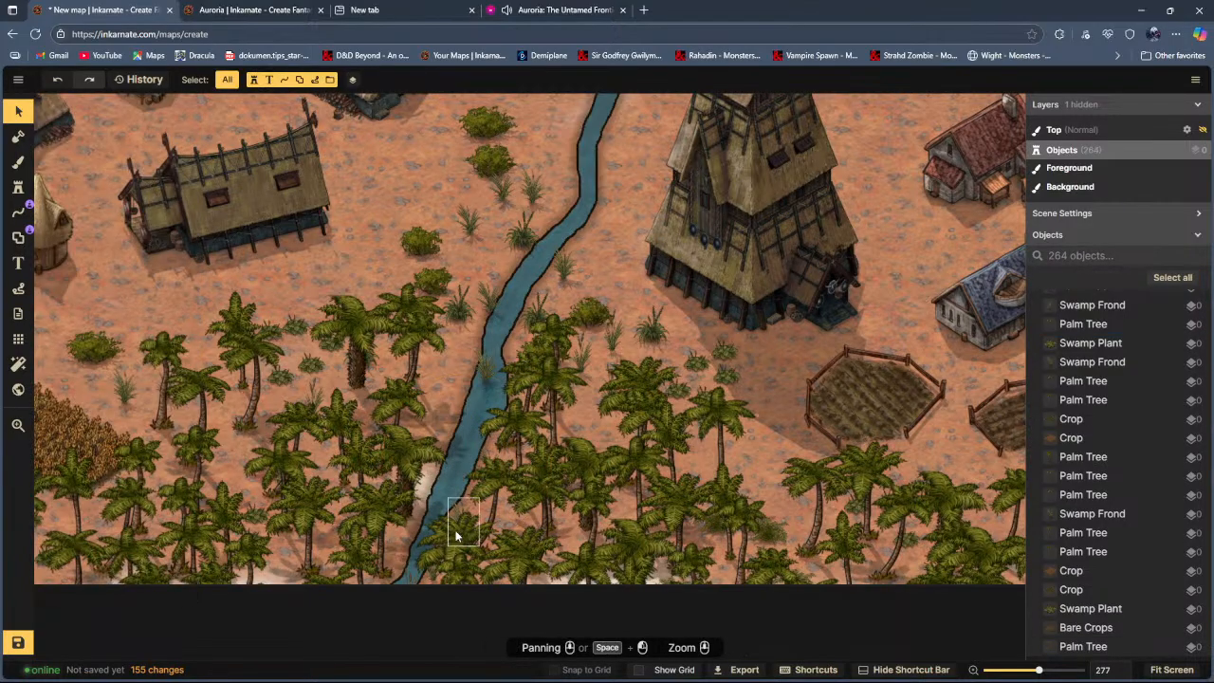
Step: Delete the two swamp fronds lying over the river and move the one at the bank westward onto land
{"action": "scroll", "coordinate": [467, 412], "scroll_direction": "down", "scroll_amount": 1}
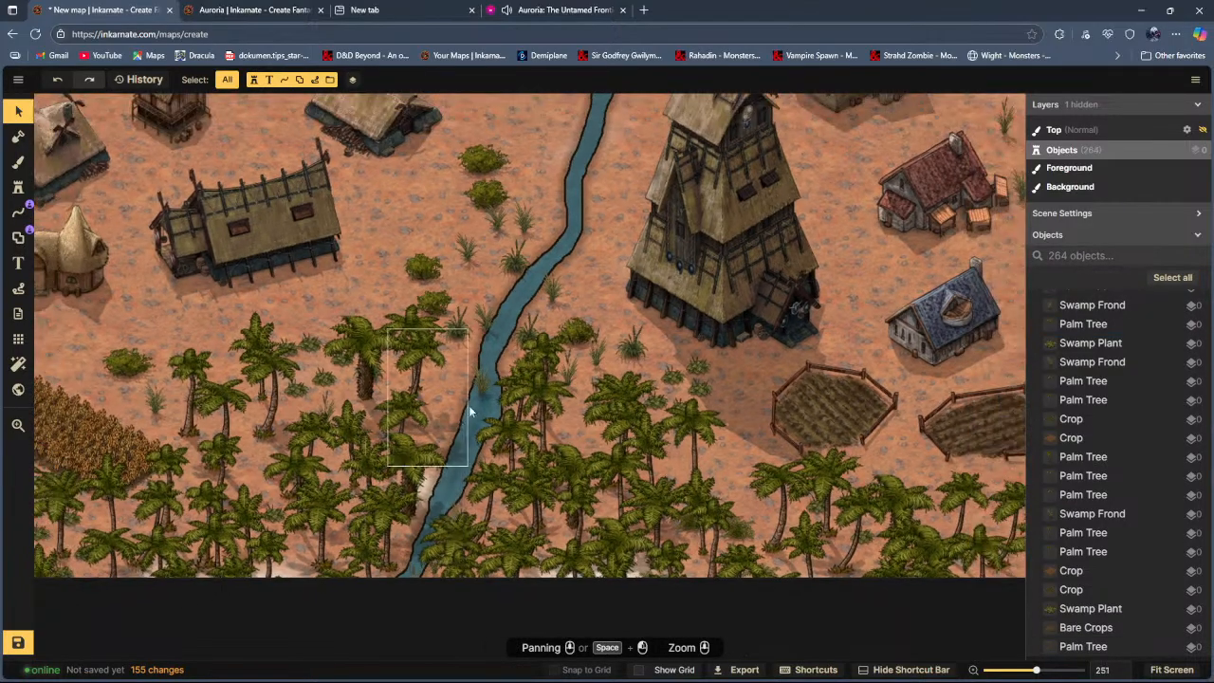
{"action": "left_click", "coordinate": [484, 387]}
{"action": "key", "text": "Delete"}
{"action": "left_click", "coordinate": [486, 332]}
{"action": "key", "text": "Delete"}
{"action": "left_click_drag", "start_coordinate": [524, 270], "coordinate": [477, 280]}
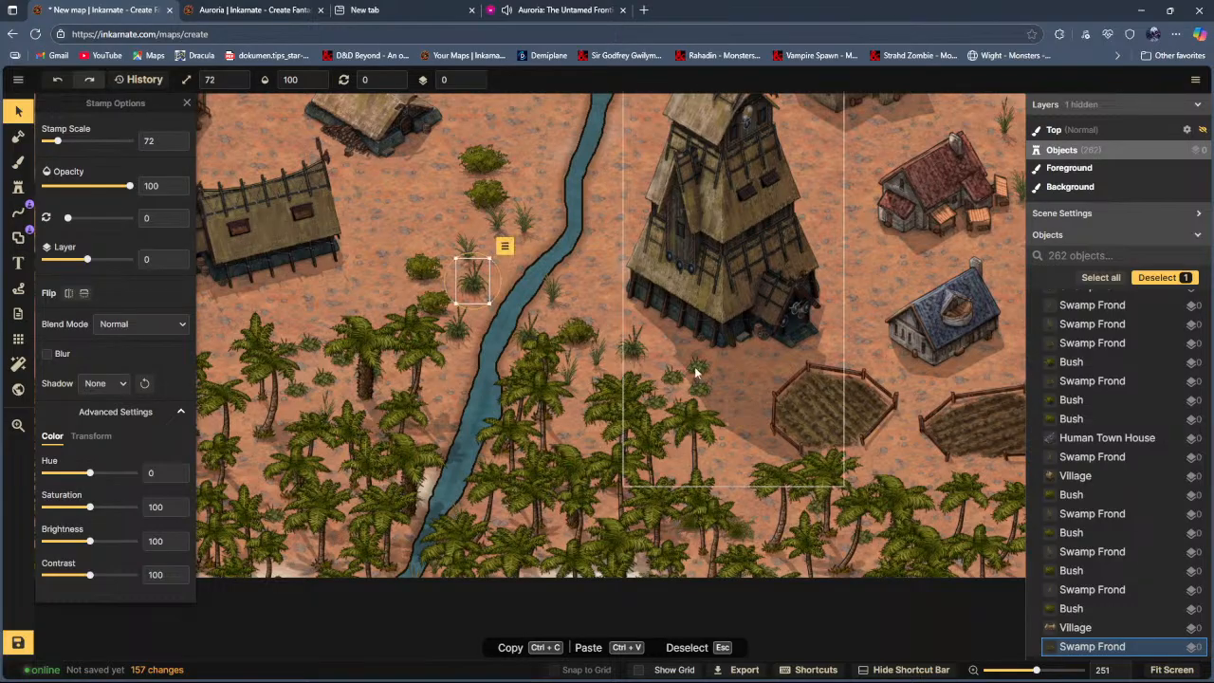
Step: Switch to the foreground brush, remove the sand filter from its texture catalog and search the Fantasy Regional textures for grass
{"action": "scroll", "coordinate": [736, 481], "scroll_direction": "down", "scroll_amount": 4}
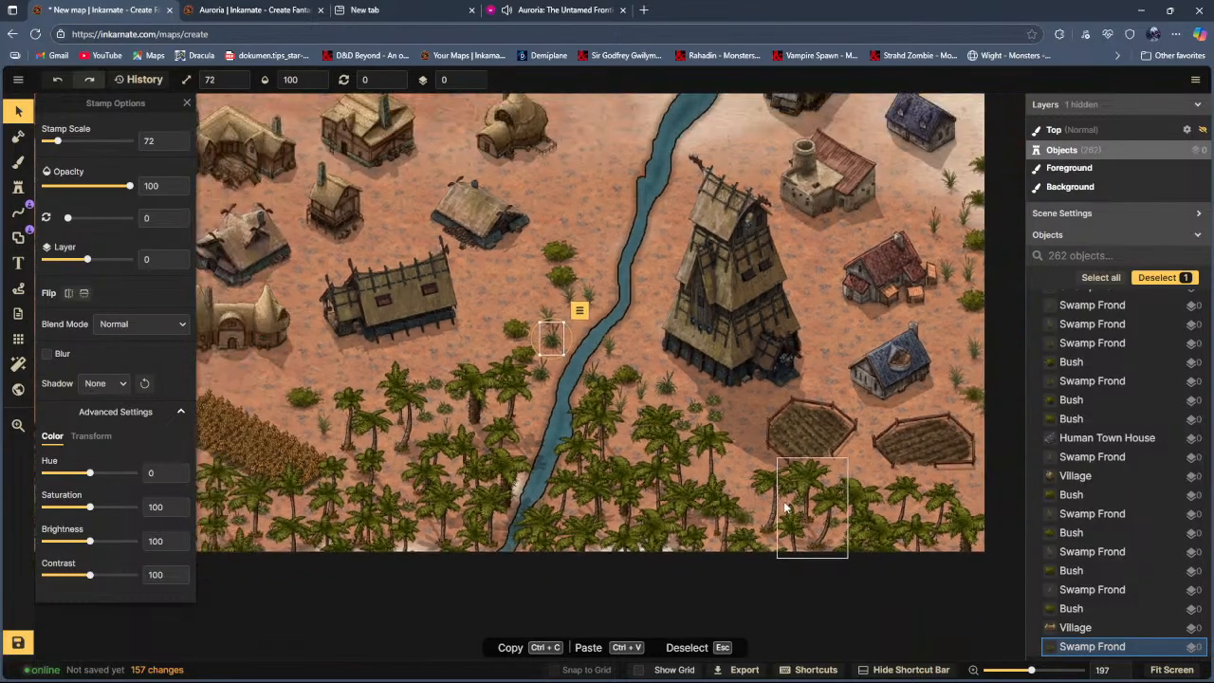
{"action": "scroll", "coordinate": [784, 509], "scroll_direction": "down", "scroll_amount": 3}
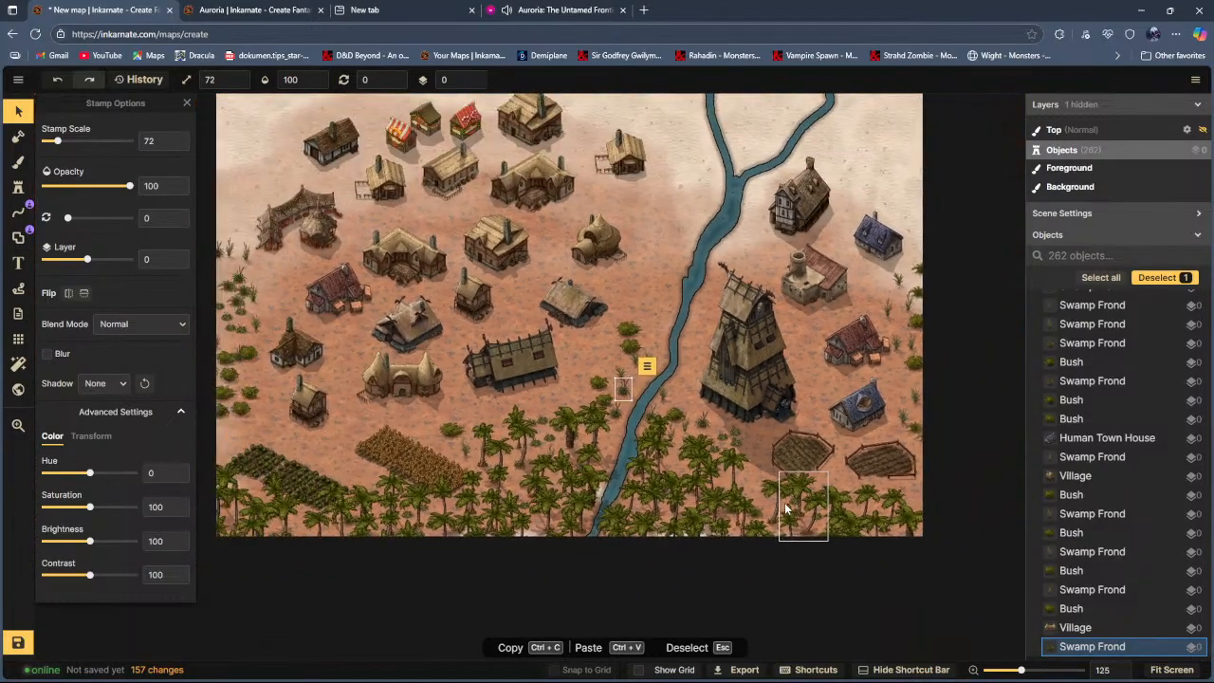
{"action": "scroll", "coordinate": [784, 509], "scroll_direction": "up", "scroll_amount": 1}
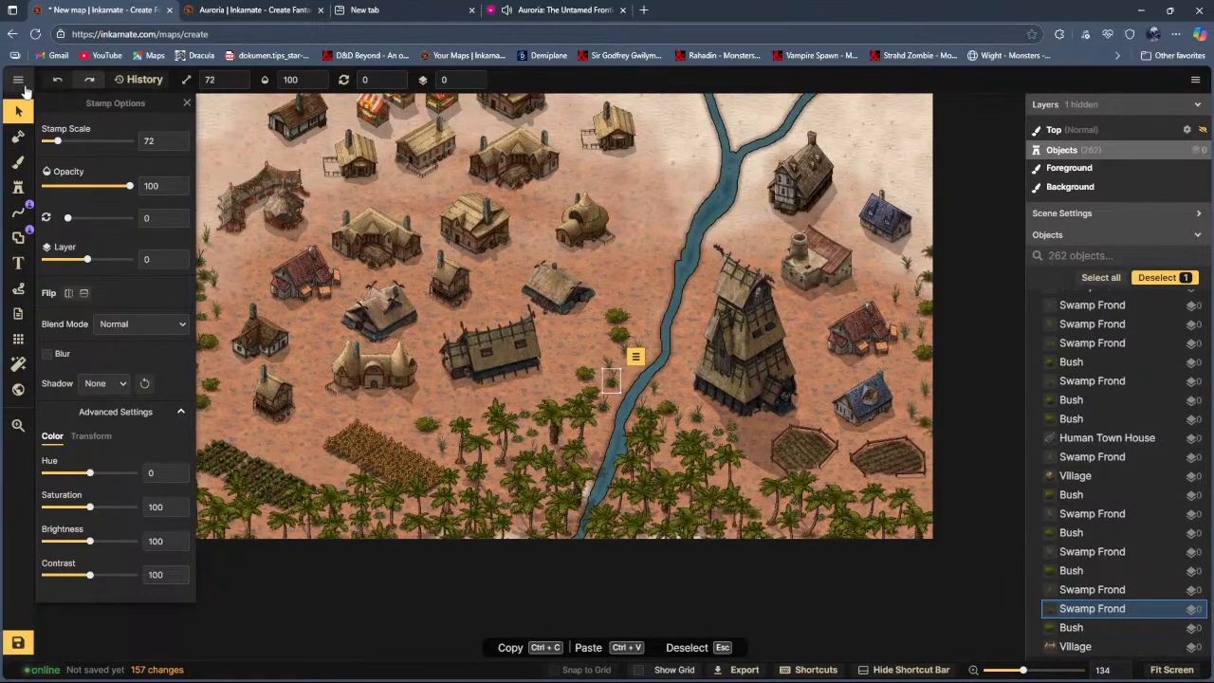
{"action": "scroll", "coordinate": [580, 344], "scroll_direction": "down", "scroll_amount": 2}
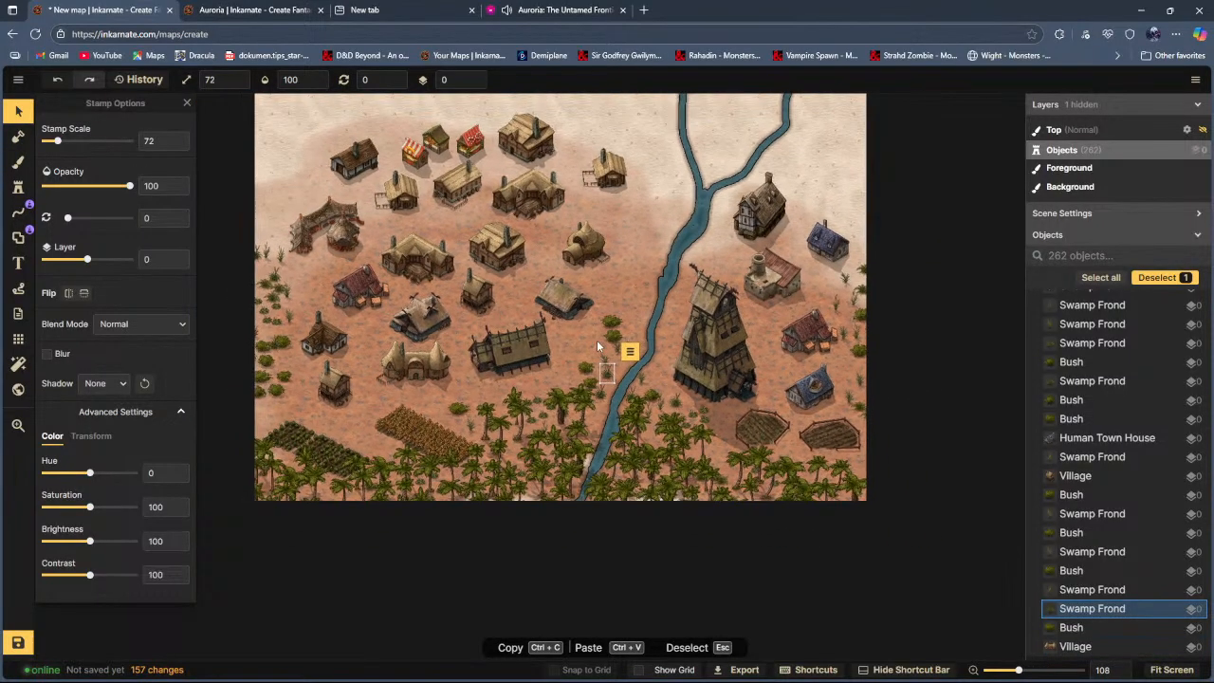
{"action": "left_click", "coordinate": [17, 161]}
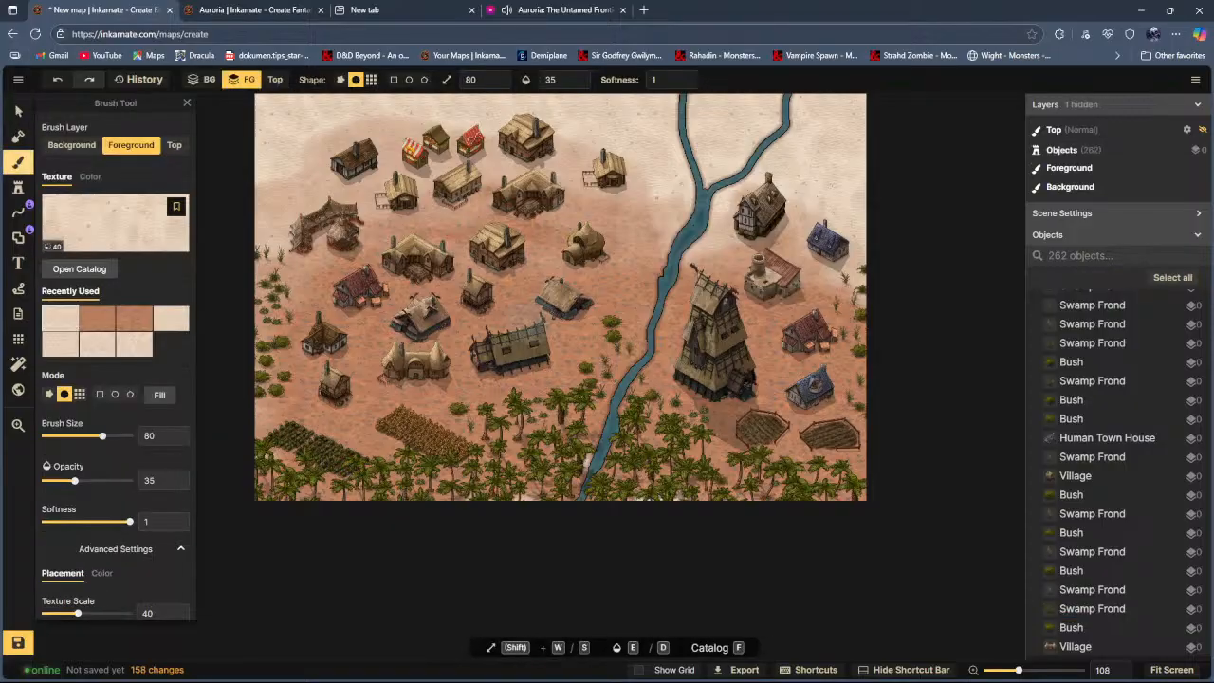
{"action": "left_click", "coordinate": [79, 269]}
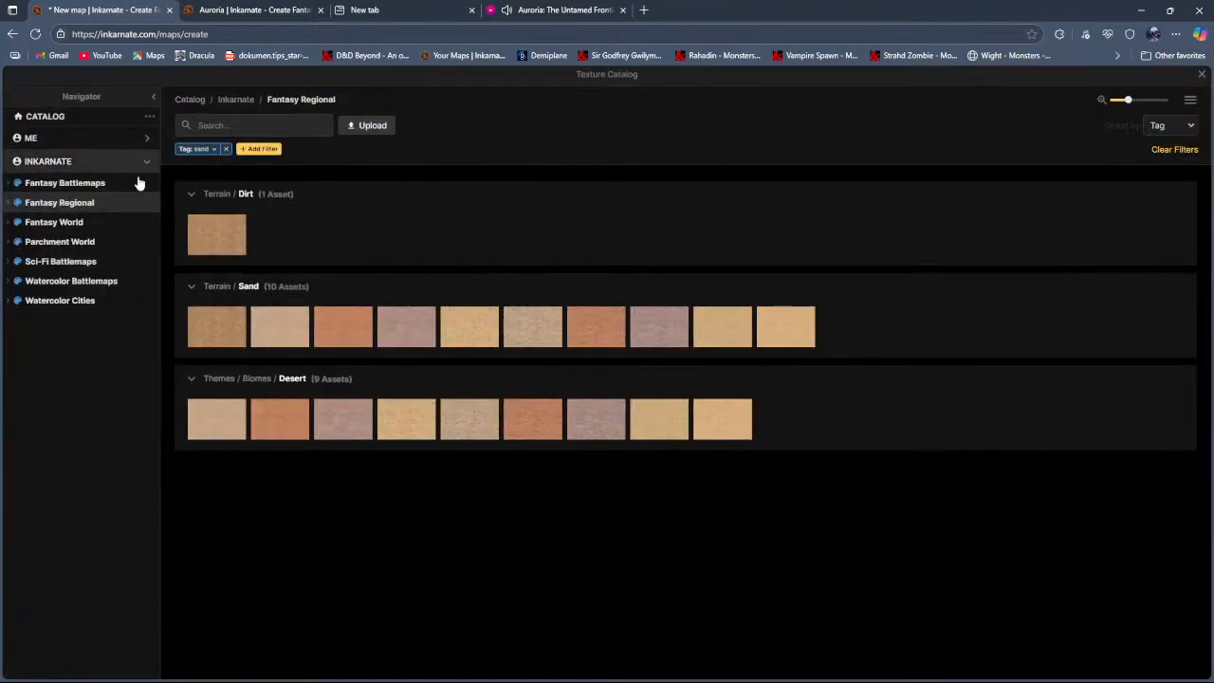
{"action": "left_click", "coordinate": [226, 150]}
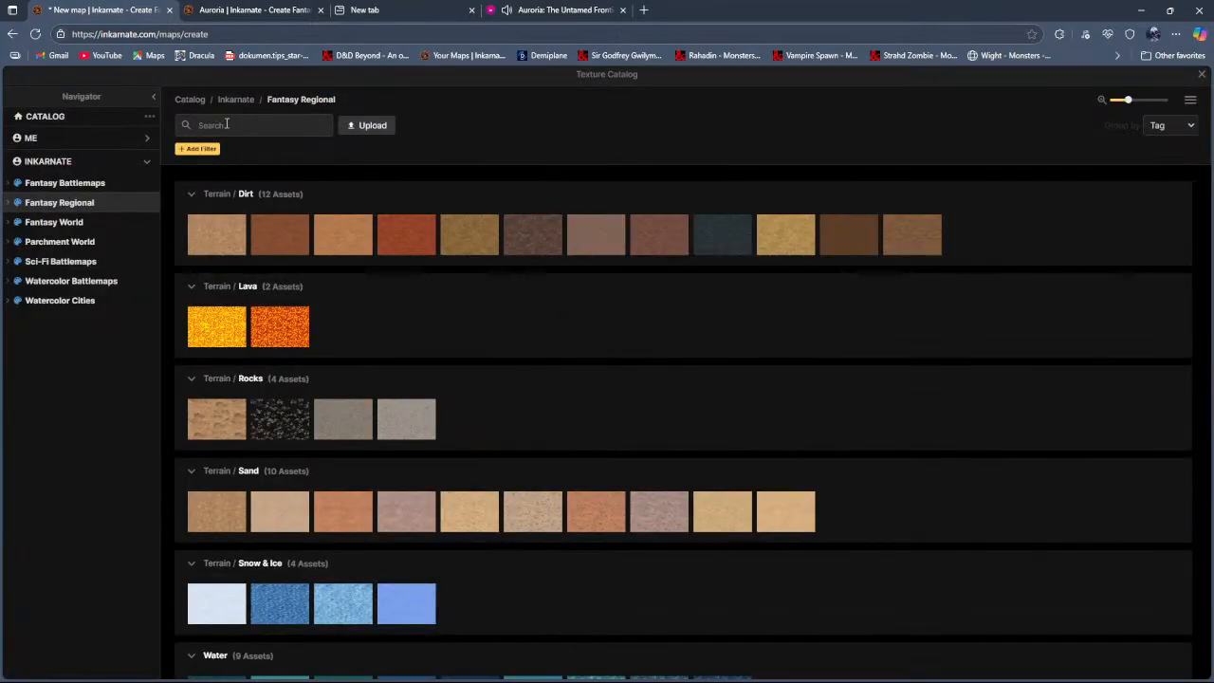
{"action": "left_click", "coordinate": [227, 124]}
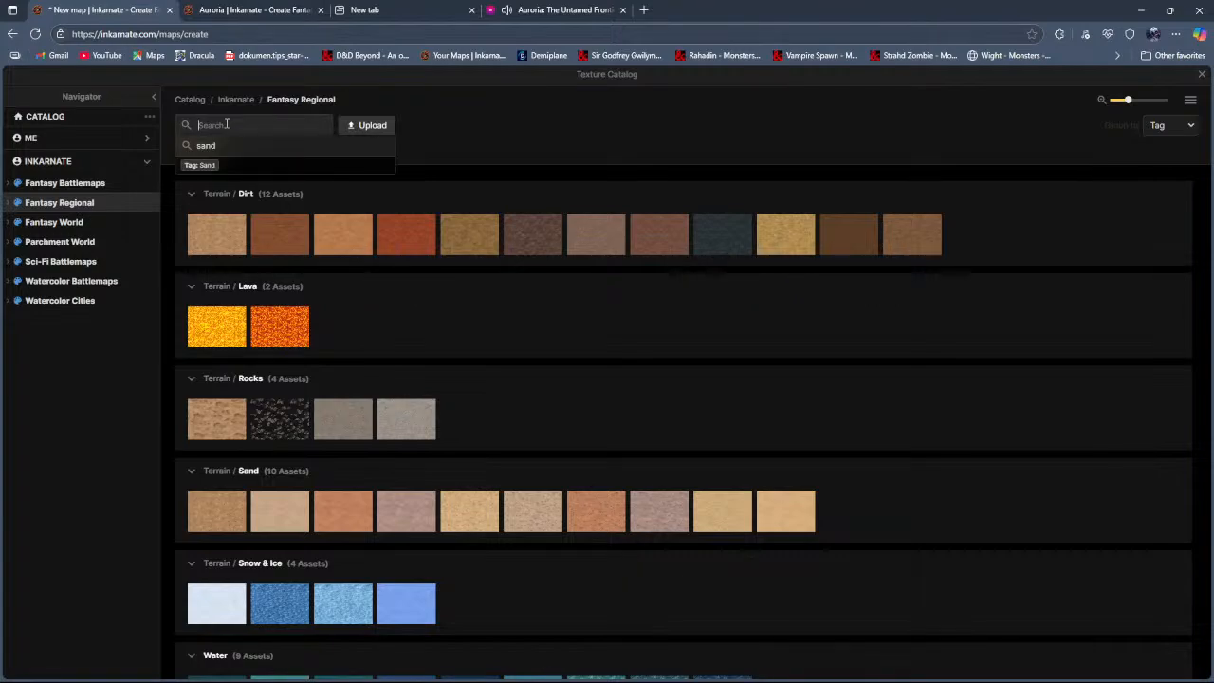
{"action": "type", "text": "gr"}
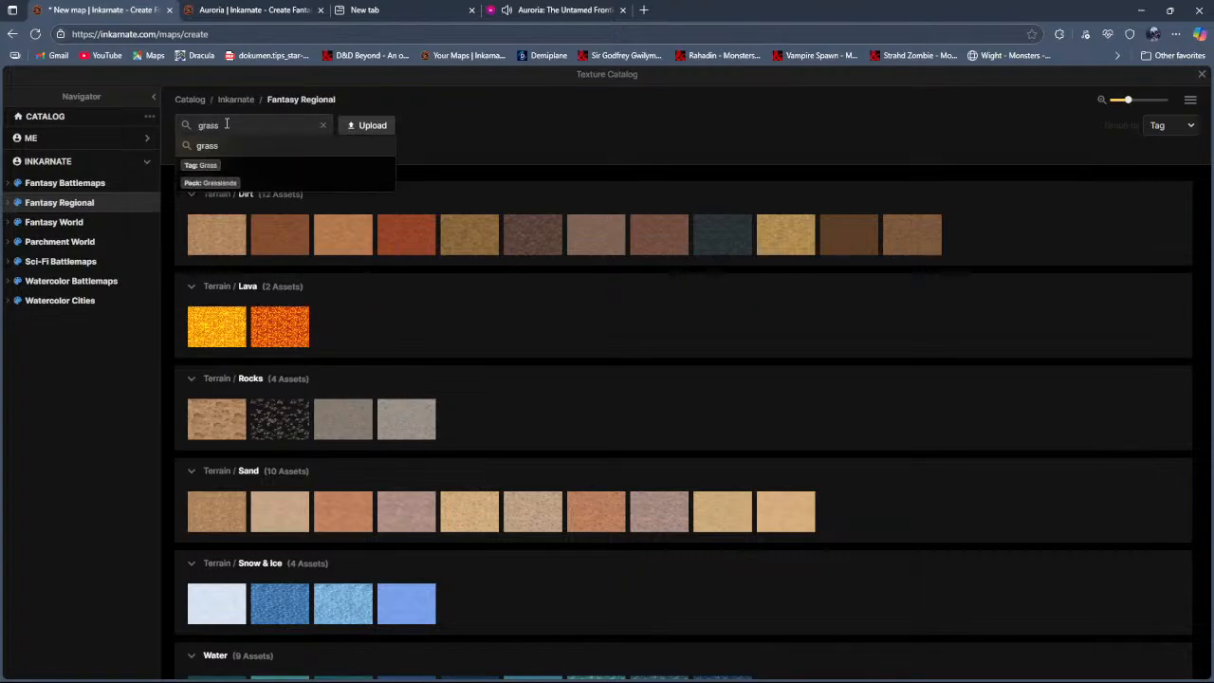
{"action": "type", "text": "ass"}
{"action": "key", "text": "Return"}
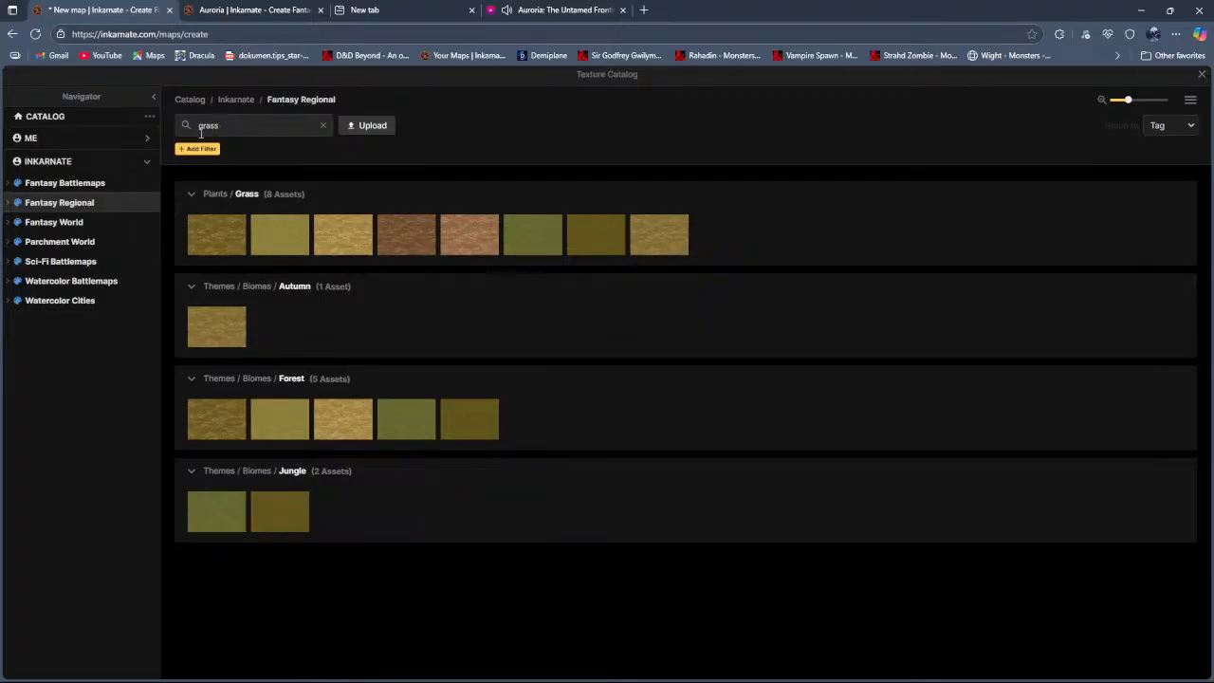
Step: Search the Fantasy Regional textures for alpha
{"action": "double_click", "coordinate": [230, 126]}
{"action": "type", "text": "alpha"}
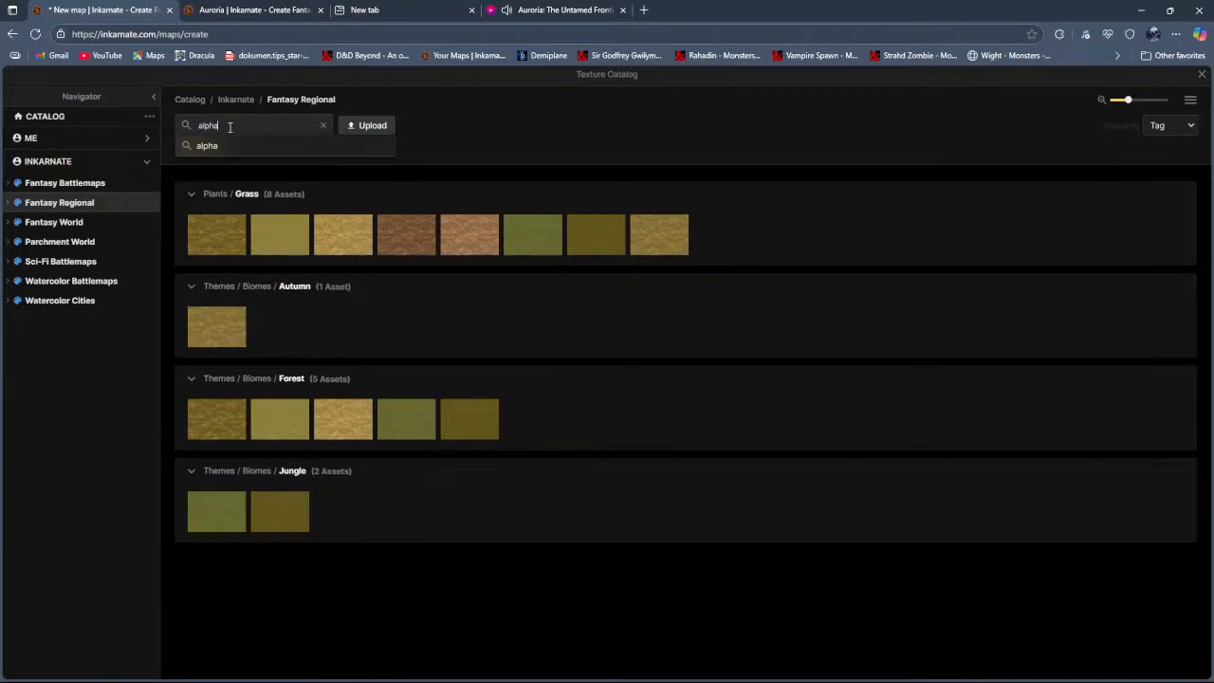
{"action": "key", "text": "Return"}
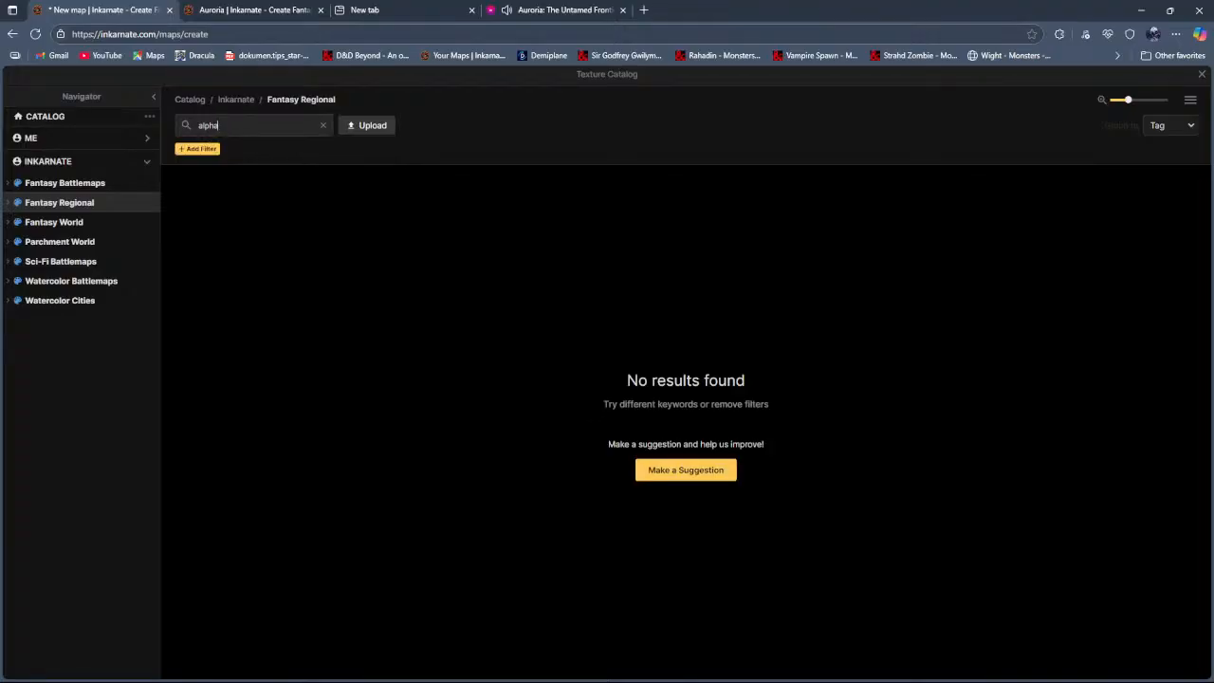
Step: Search the Fantasy Battlemaps textures for grass and choose the overlay with large green grass tufts as the brush texture
{"action": "left_click", "coordinate": [51, 188]}
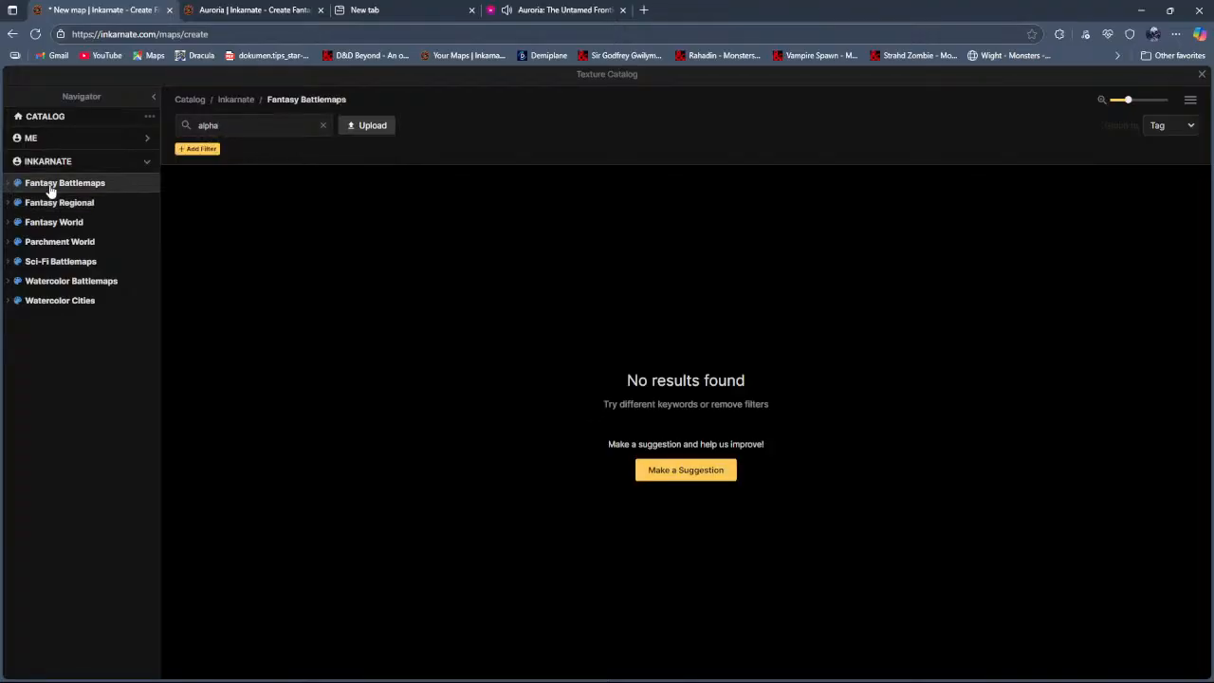
{"action": "left_click", "coordinate": [237, 126]}
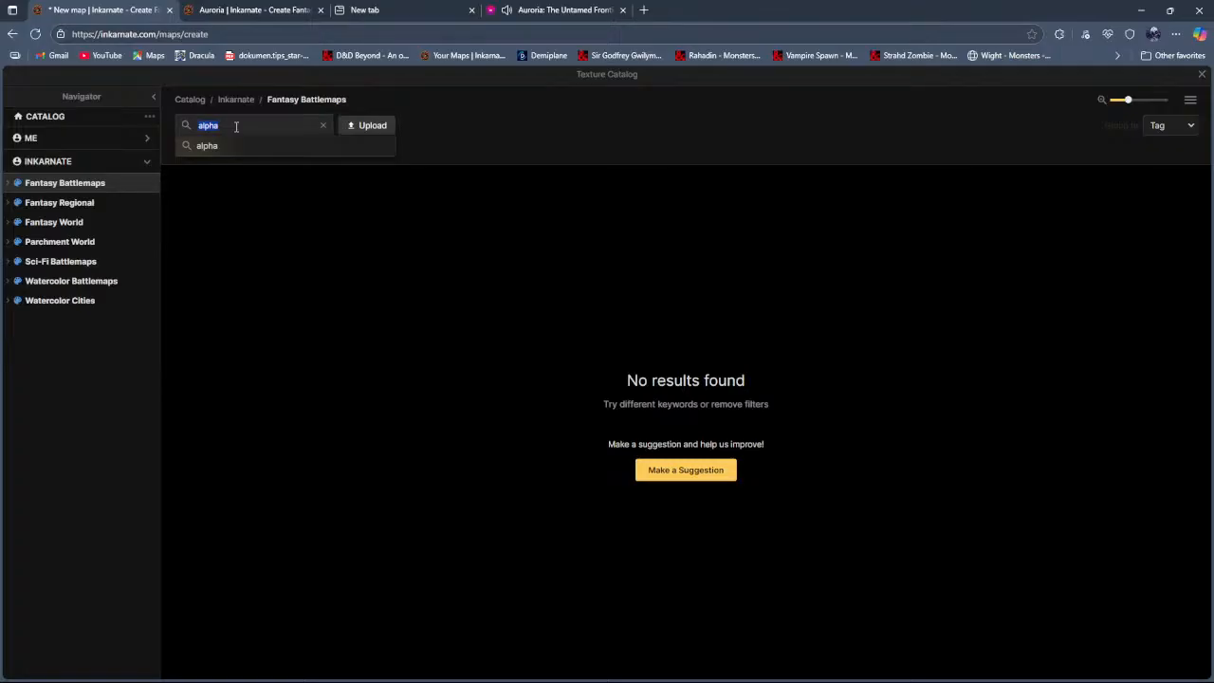
{"action": "key", "text": "Return"}
{"action": "left_click", "coordinate": [247, 125]}
{"action": "key", "text": "Return"}
{"action": "left_click", "coordinate": [246, 125]}
{"action": "type", "text": "grass"}
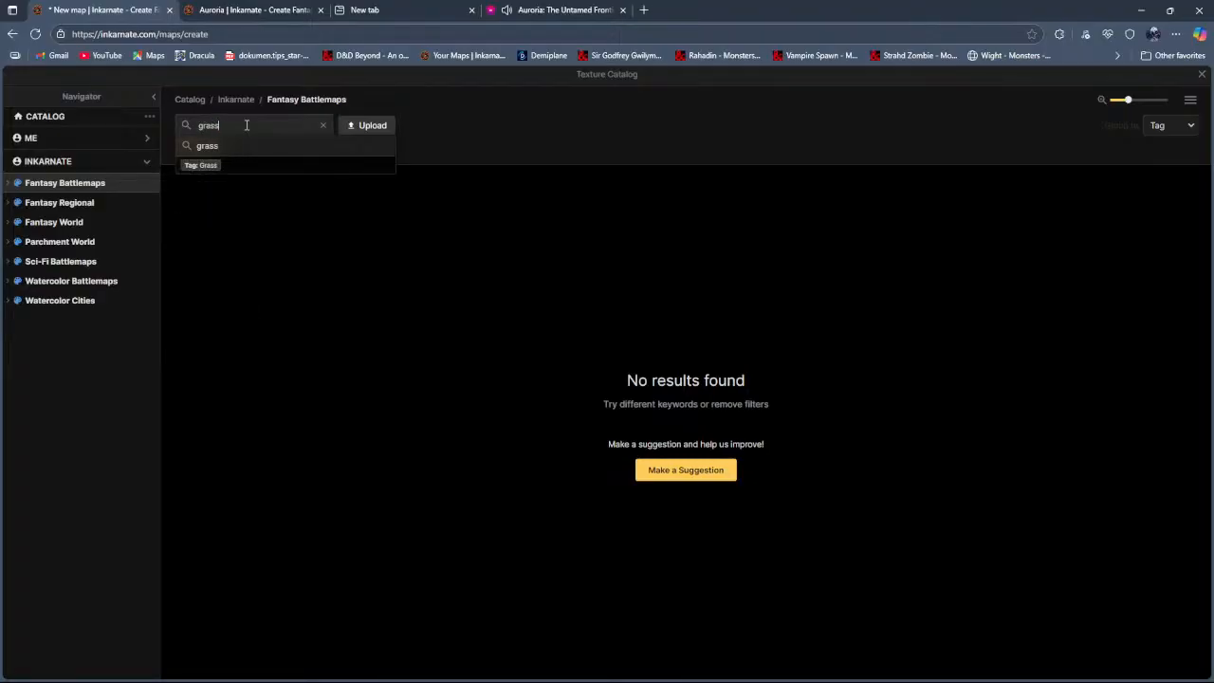
{"action": "key", "text": "Return"}
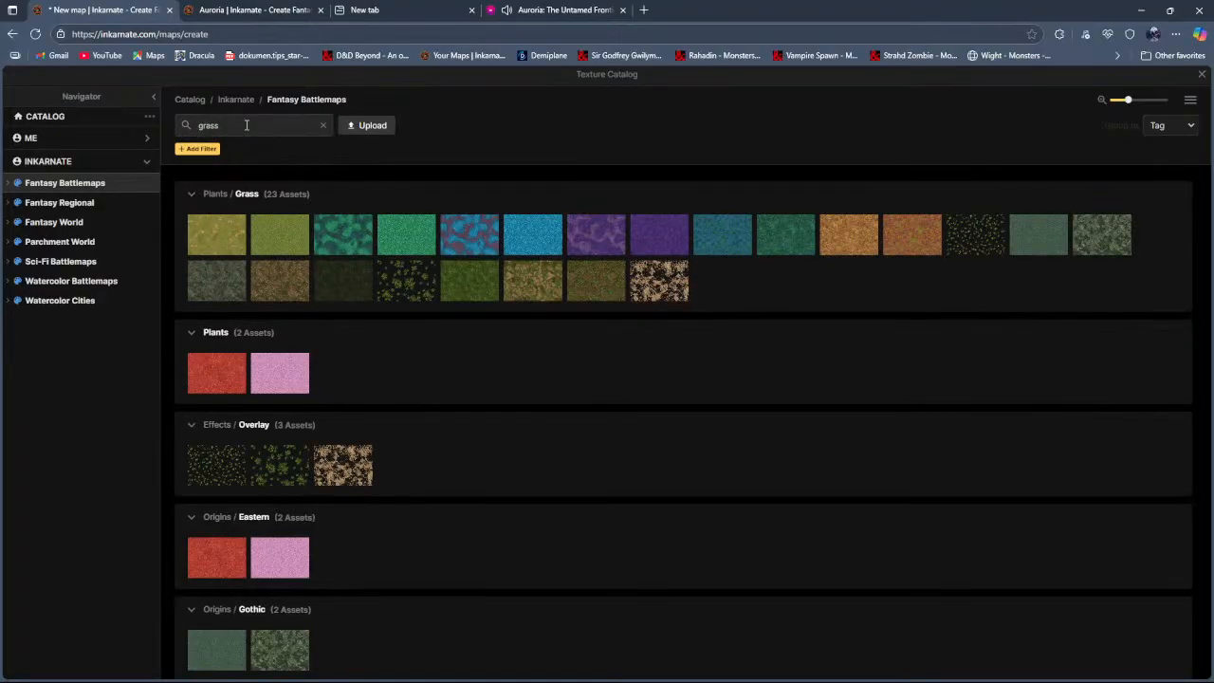
{"action": "left_click", "coordinate": [282, 471]}
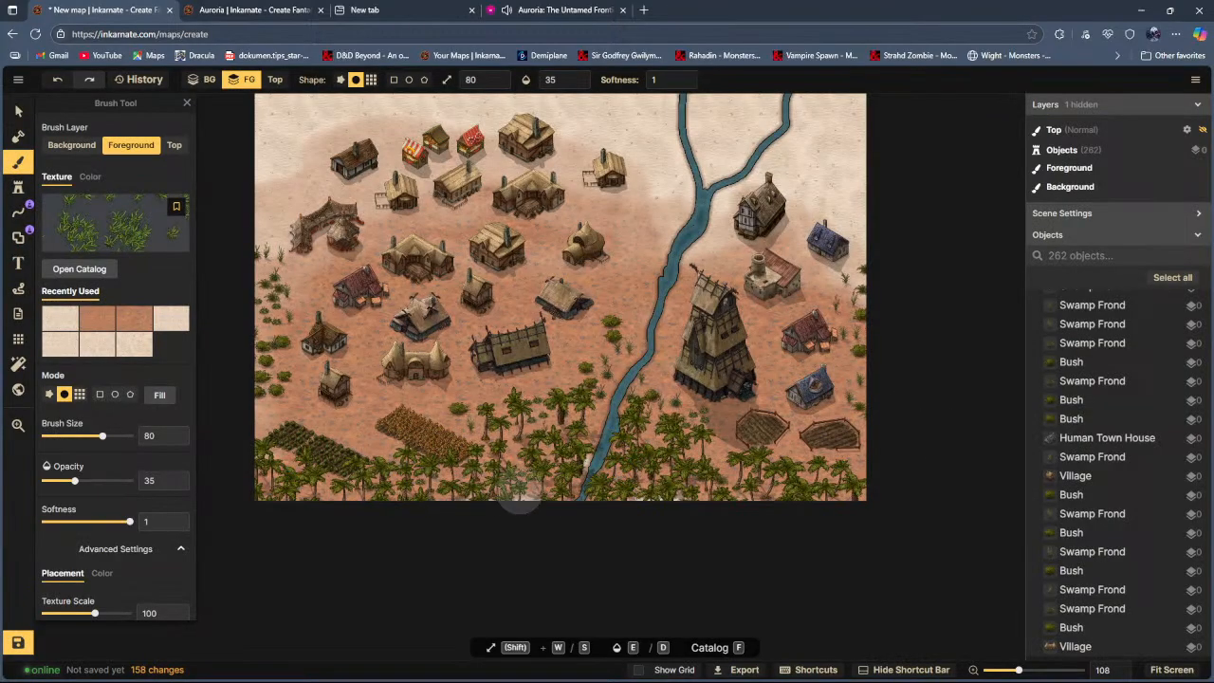
Step: Paint test patches of the grass overlay at opacity 35 on the foreground west of the river fork
{"action": "scroll", "coordinate": [503, 479], "scroll_direction": "up", "scroll_amount": 2}
{"action": "scroll", "coordinate": [569, 298], "scroll_direction": "down", "scroll_amount": 2}
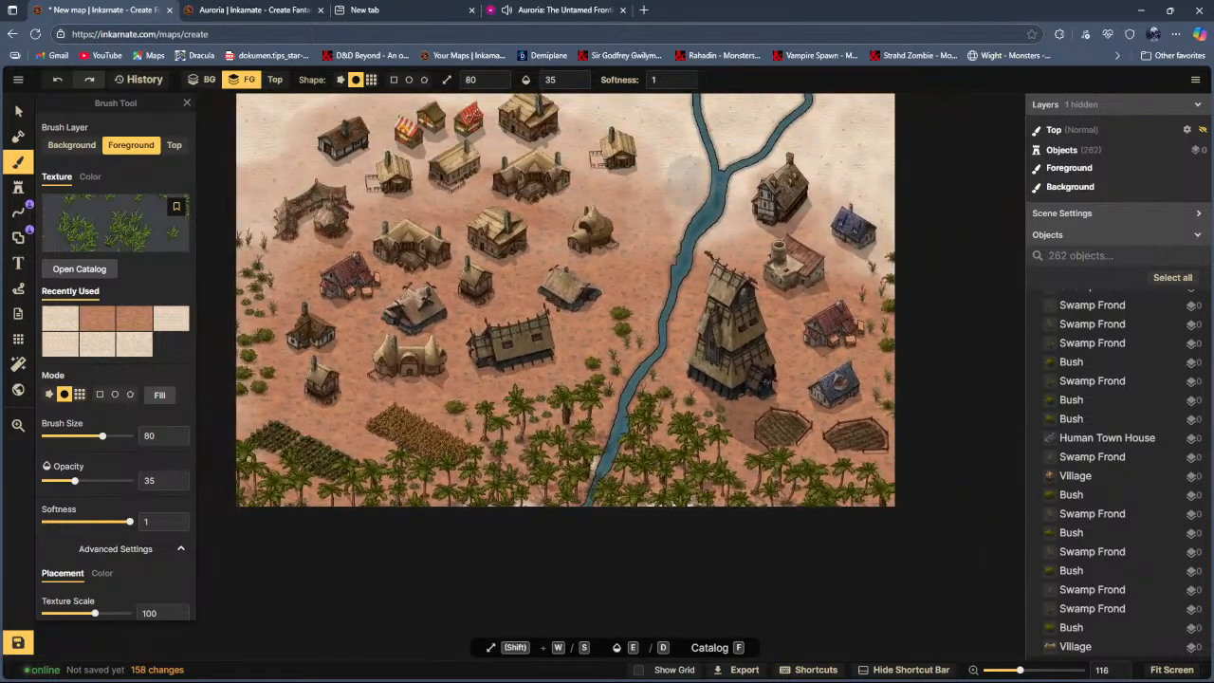
{"action": "left_click", "coordinate": [661, 196]}
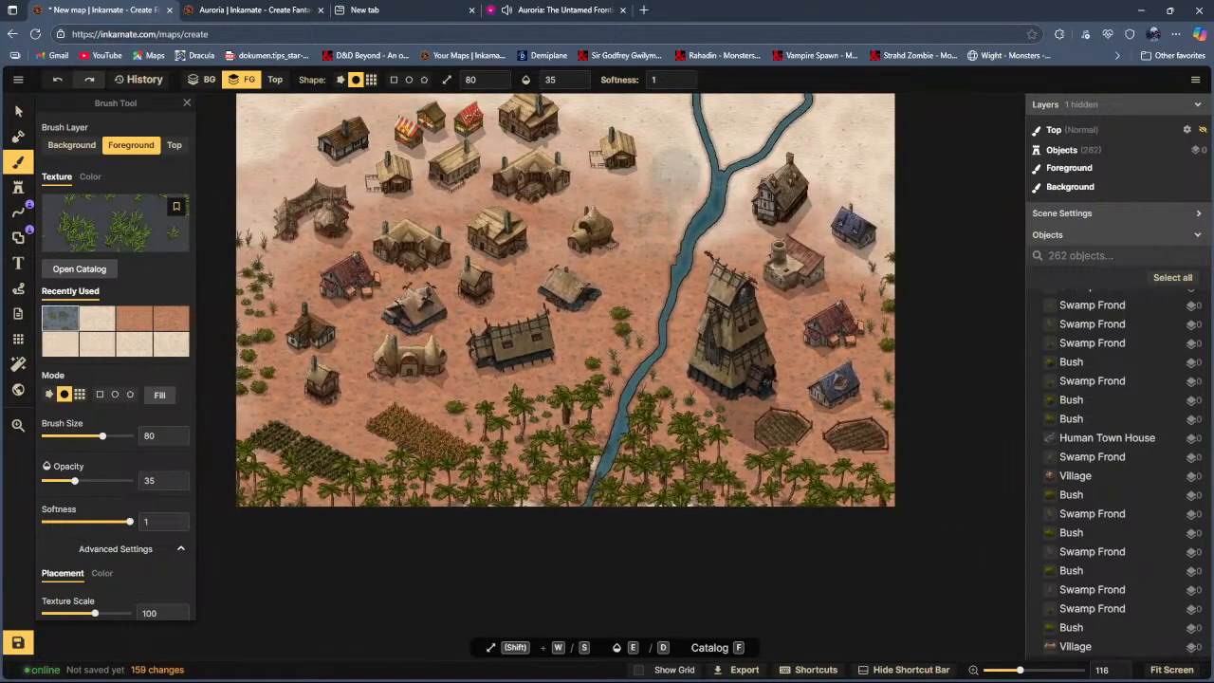
{"action": "left_click", "coordinate": [528, 325]}
Step: Set the brush opacity to 100 and undo the test grass patches west of the river
{"action": "left_click_drag", "start_coordinate": [126, 480], "coordinate": [189, 484]}
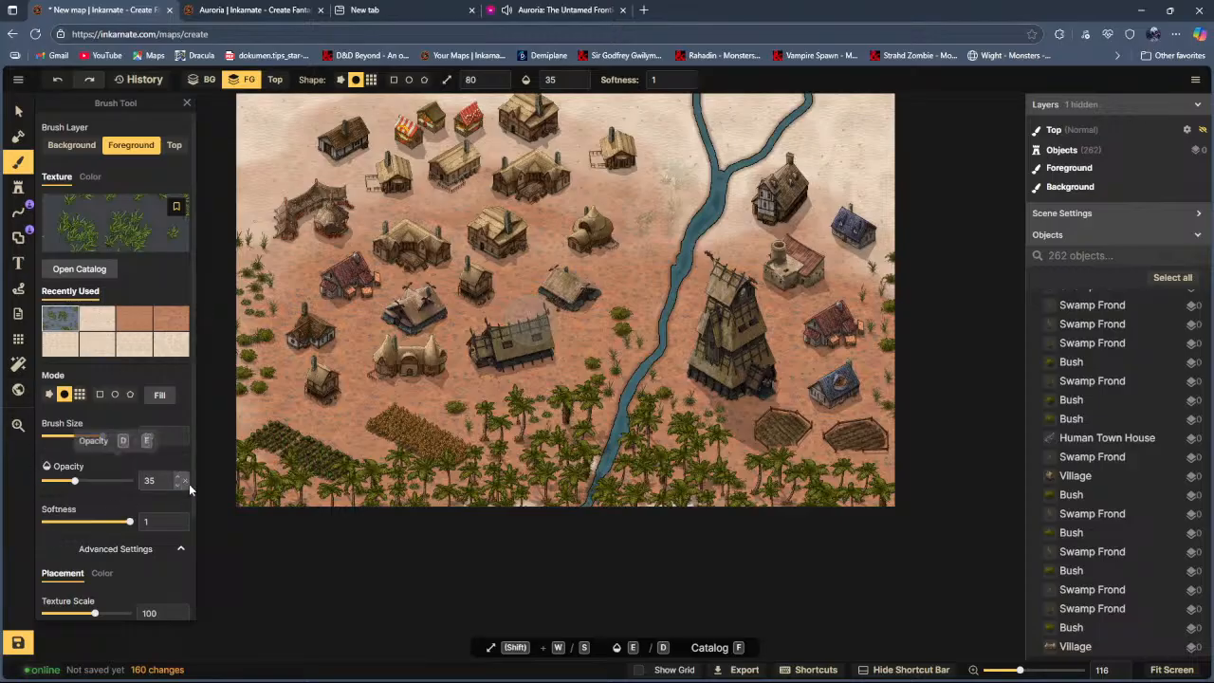
{"action": "left_click", "coordinate": [63, 83]}
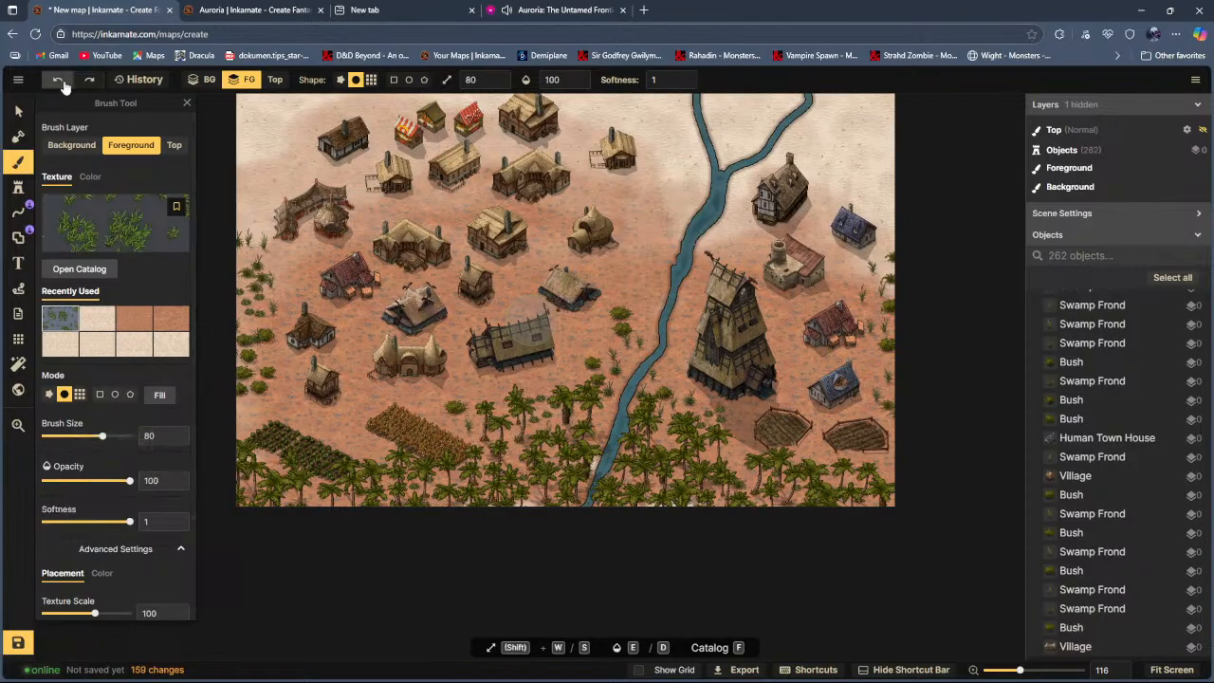
{"action": "left_click", "coordinate": [90, 79]}
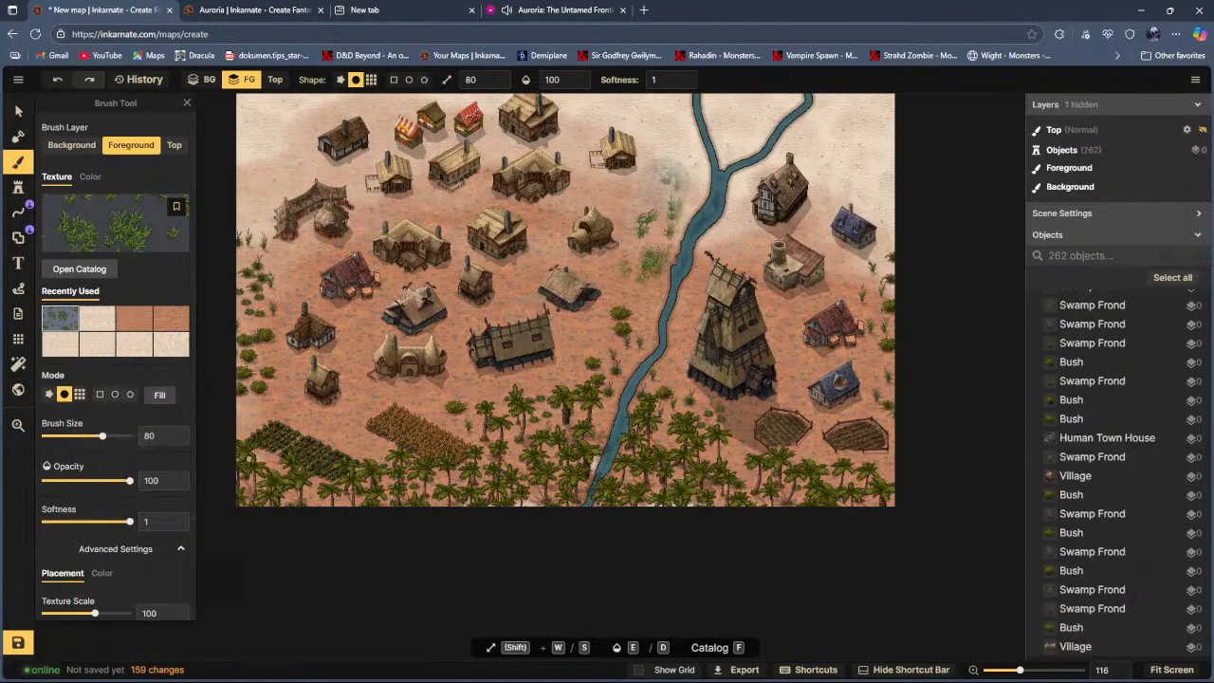
{"action": "left_click", "coordinate": [60, 82]}
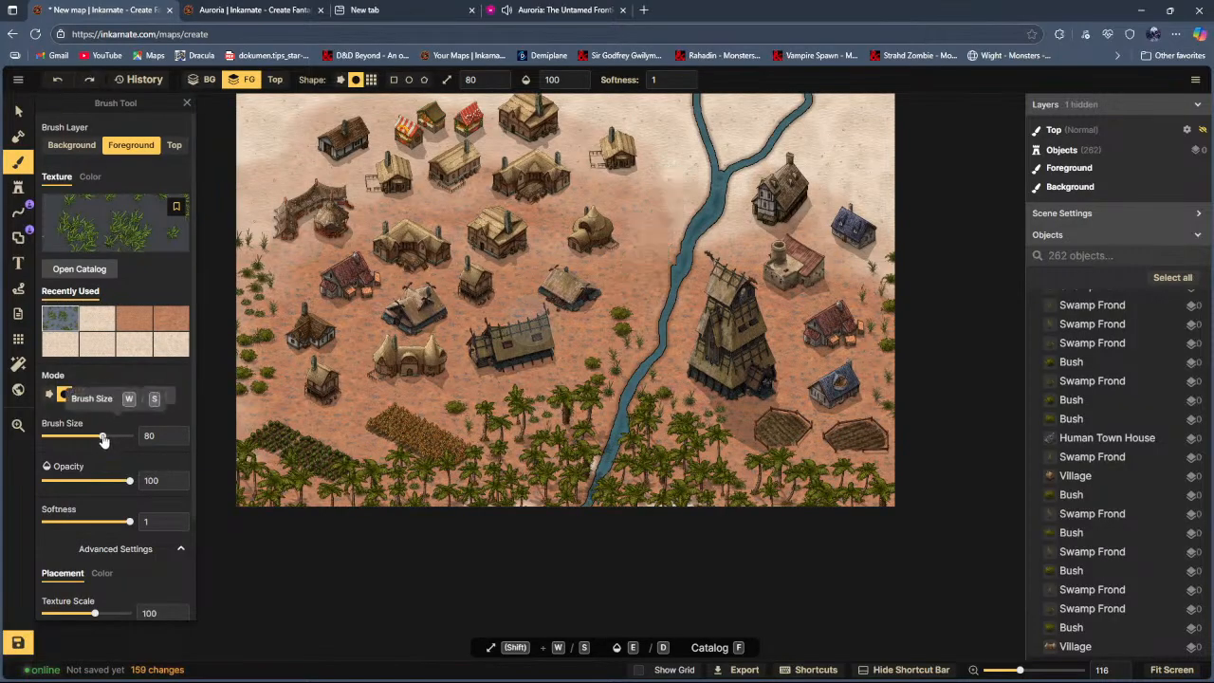
Step: Try the grass overlay at texture scale 74.36 with a test patch west of the river fork, and undo the patch
{"action": "scroll", "coordinate": [86, 531], "scroll_direction": "down", "scroll_amount": 3}
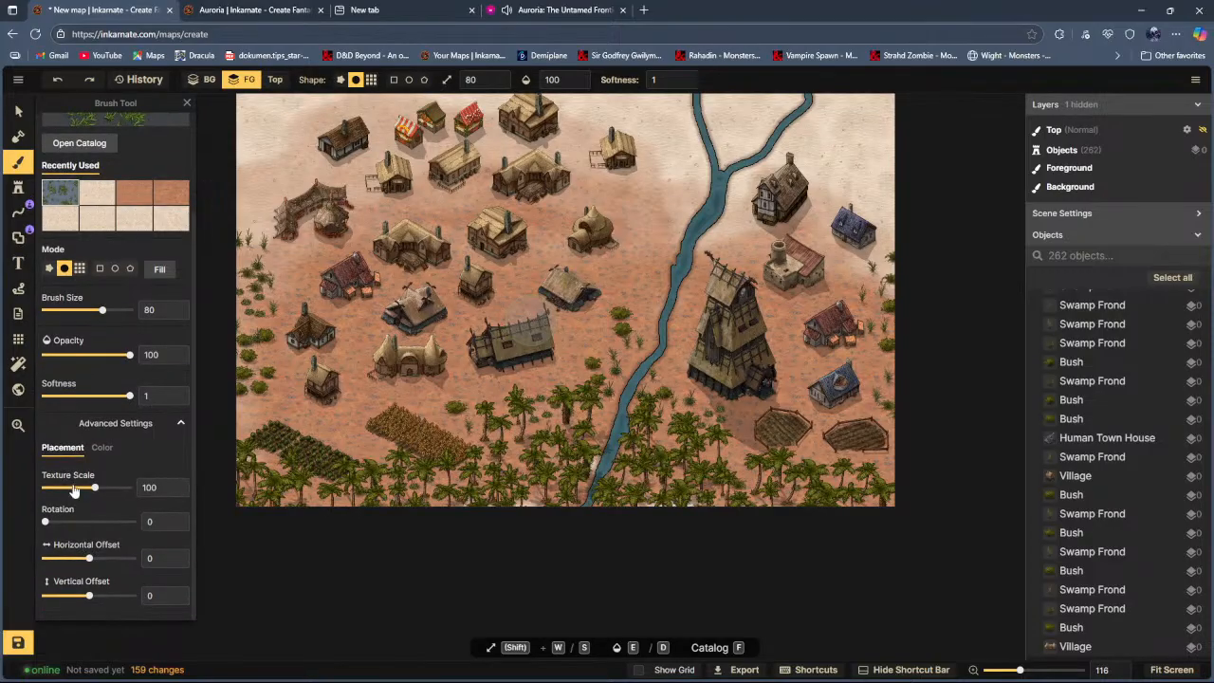
{"action": "left_click", "coordinate": [73, 490]}
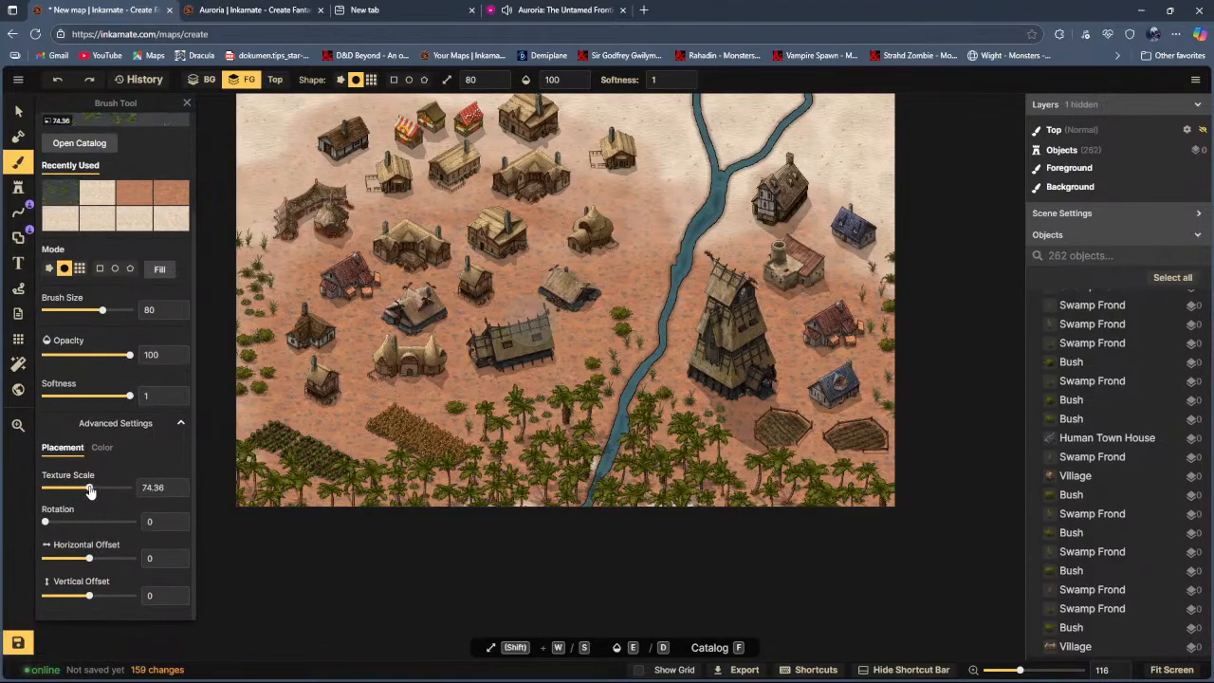
{"action": "left_click", "coordinate": [693, 203]}
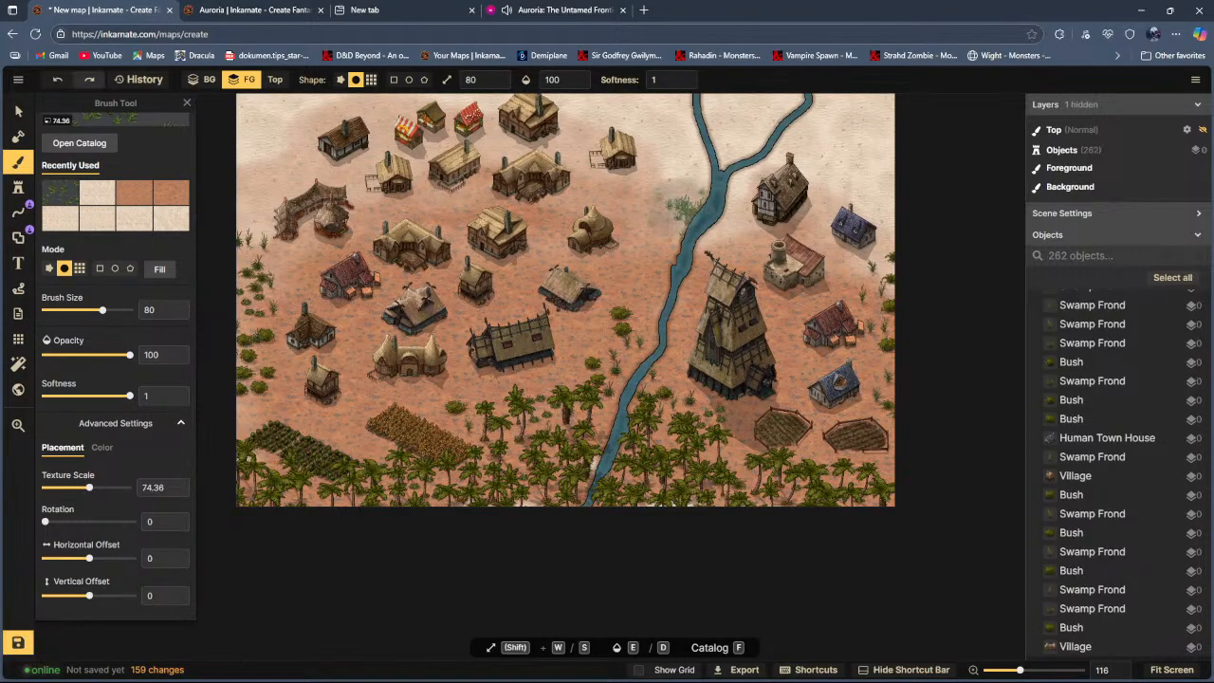
{"action": "left_click", "coordinate": [576, 417]}
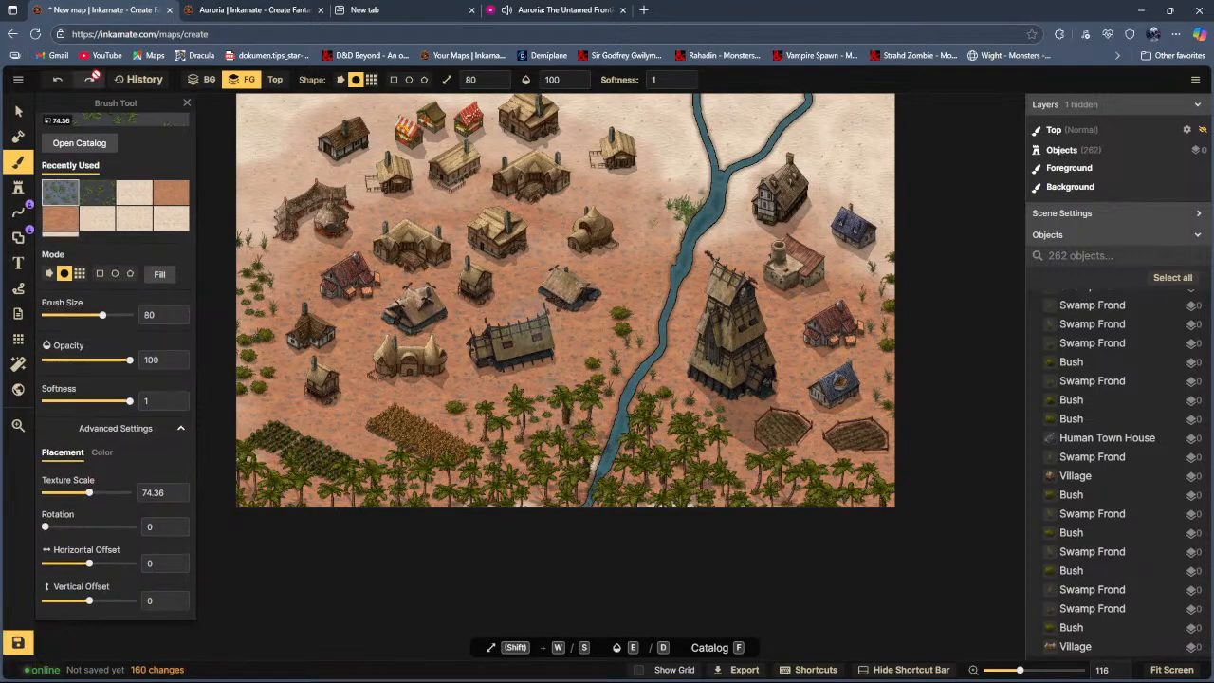
{"action": "left_click", "coordinate": [59, 82]}
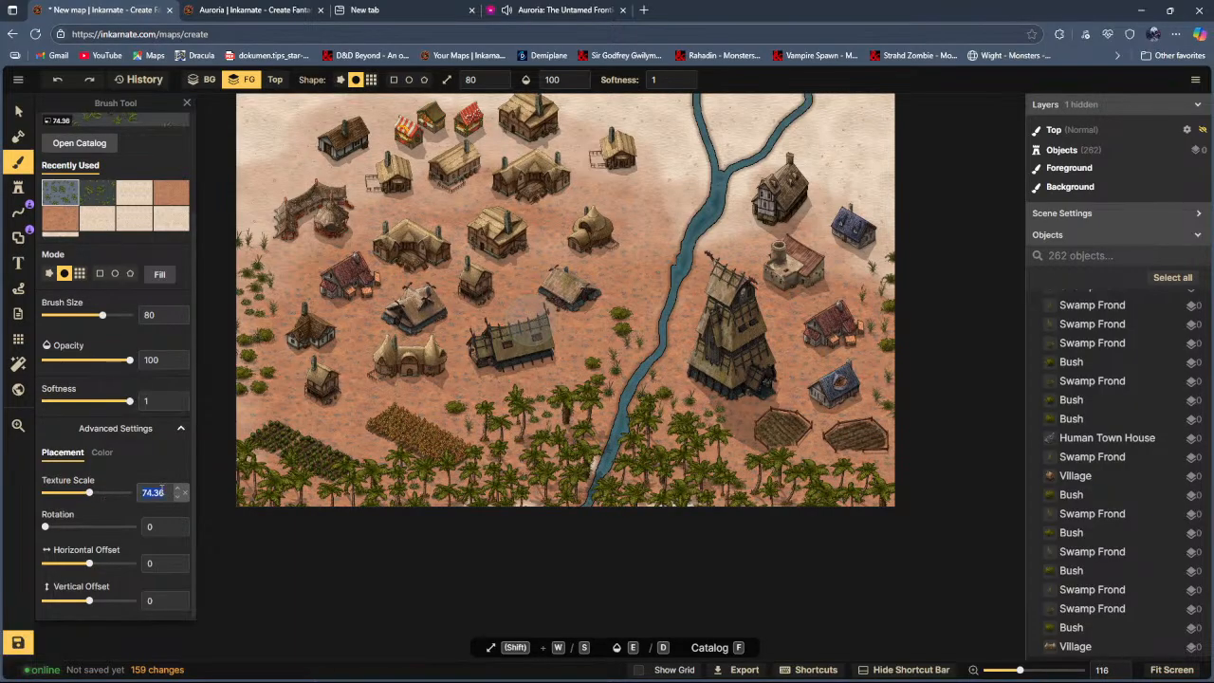
Step: Set the texture scale to 60 and paint the grass overlay along the riverbanks and the map's west and east edges
{"action": "type", "text": "8"}
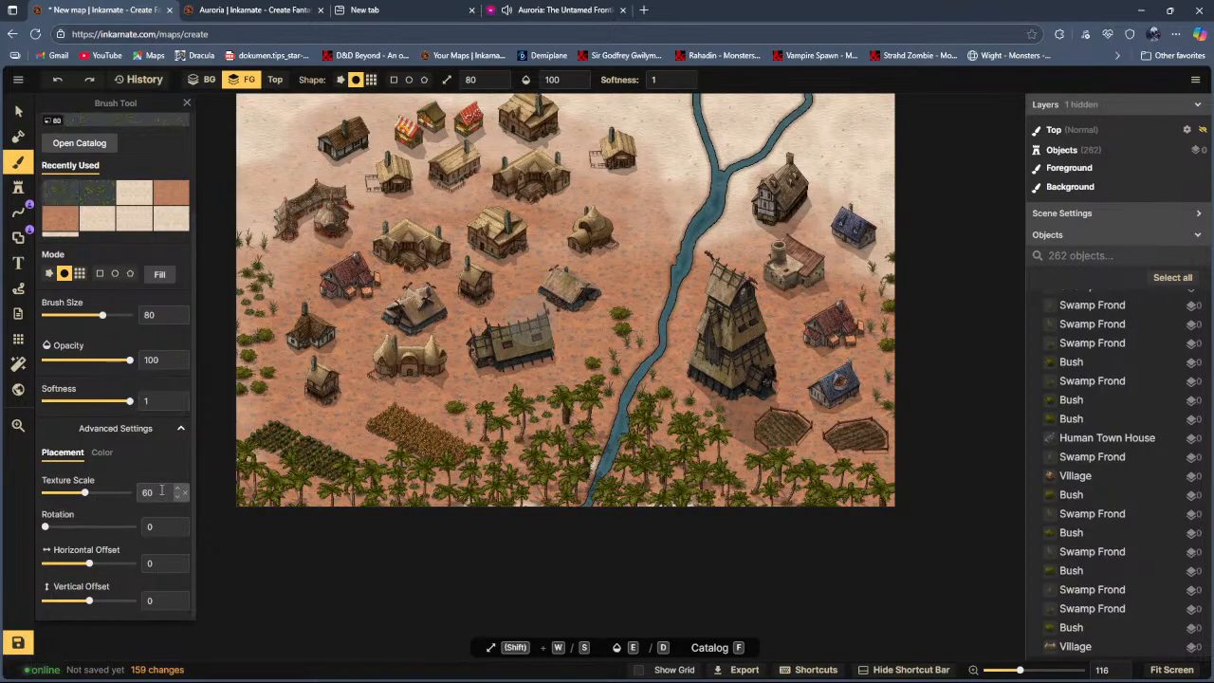
{"action": "mouse_move", "coordinate": [664, 201]}
{"action": "left_mouse_down"}
{"action": "mouse_move", "coordinate": [681, 271]}
{"action": "mouse_move", "coordinate": [654, 361]}
{"action": "mouse_move", "coordinate": [574, 479]}
{"action": "mouse_move", "coordinate": [626, 327]}
{"action": "mouse_move", "coordinate": [685, 232]}
{"action": "mouse_move", "coordinate": [592, 379]}
{"action": "mouse_move", "coordinate": [493, 413]}
{"action": "mouse_move", "coordinate": [533, 474]}
{"action": "mouse_move", "coordinate": [700, 442]}
{"action": "mouse_move", "coordinate": [823, 489]}
{"action": "mouse_move", "coordinate": [606, 477]}
{"action": "mouse_move", "coordinate": [485, 521]}
{"action": "left_mouse_up"}
{"action": "mouse_move", "coordinate": [251, 343]}
{"action": "left_mouse_down"}
{"action": "mouse_move", "coordinate": [274, 387]}
{"action": "mouse_move", "coordinate": [249, 365]}
{"action": "mouse_move", "coordinate": [245, 308]}
{"action": "left_mouse_up"}
{"action": "mouse_move", "coordinate": [258, 252]}
{"action": "left_mouse_down"}
{"action": "mouse_move", "coordinate": [249, 194]}
{"action": "mouse_move", "coordinate": [242, 256]}
{"action": "left_mouse_up"}
{"action": "mouse_move", "coordinate": [1003, 326]}
{"action": "left_mouse_down"}
{"action": "mouse_move", "coordinate": [916, 278]}
{"action": "mouse_move", "coordinate": [905, 297]}
{"action": "mouse_move", "coordinate": [916, 287]}
{"action": "mouse_move", "coordinate": [908, 387]}
{"action": "mouse_move", "coordinate": [881, 379]}
{"action": "mouse_move", "coordinate": [882, 393]}
{"action": "left_mouse_up"}
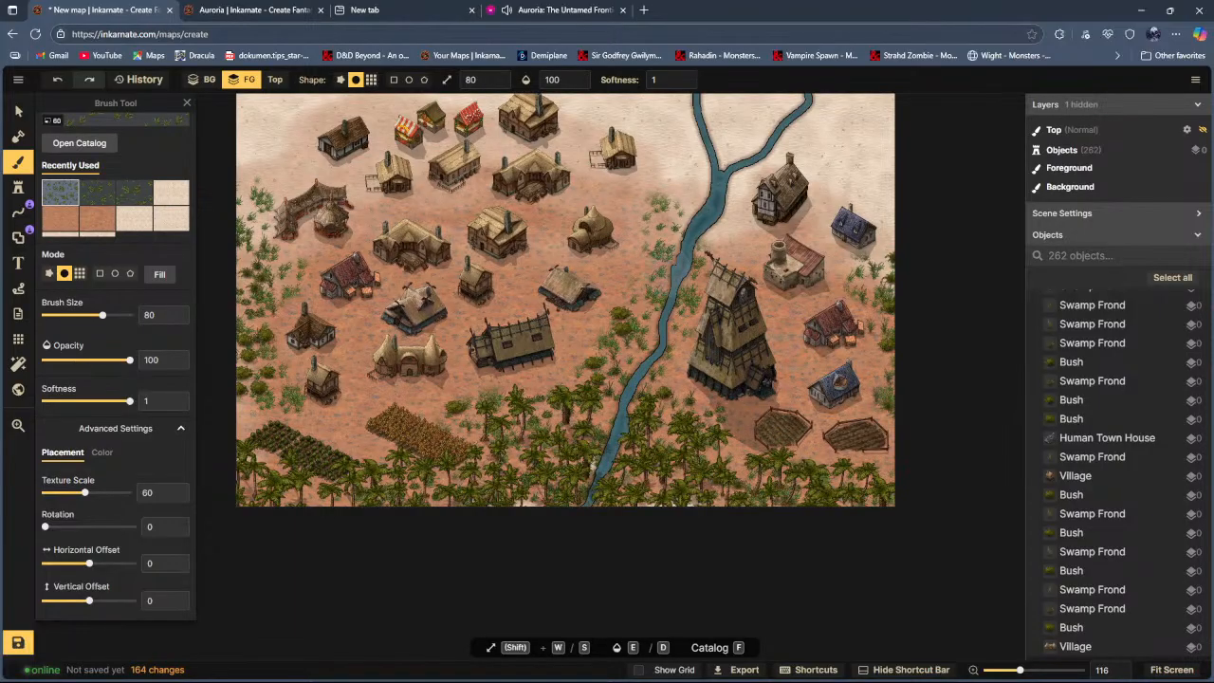
{"action": "left_click_drag", "start_coordinate": [673, 275], "coordinate": [631, 320]}
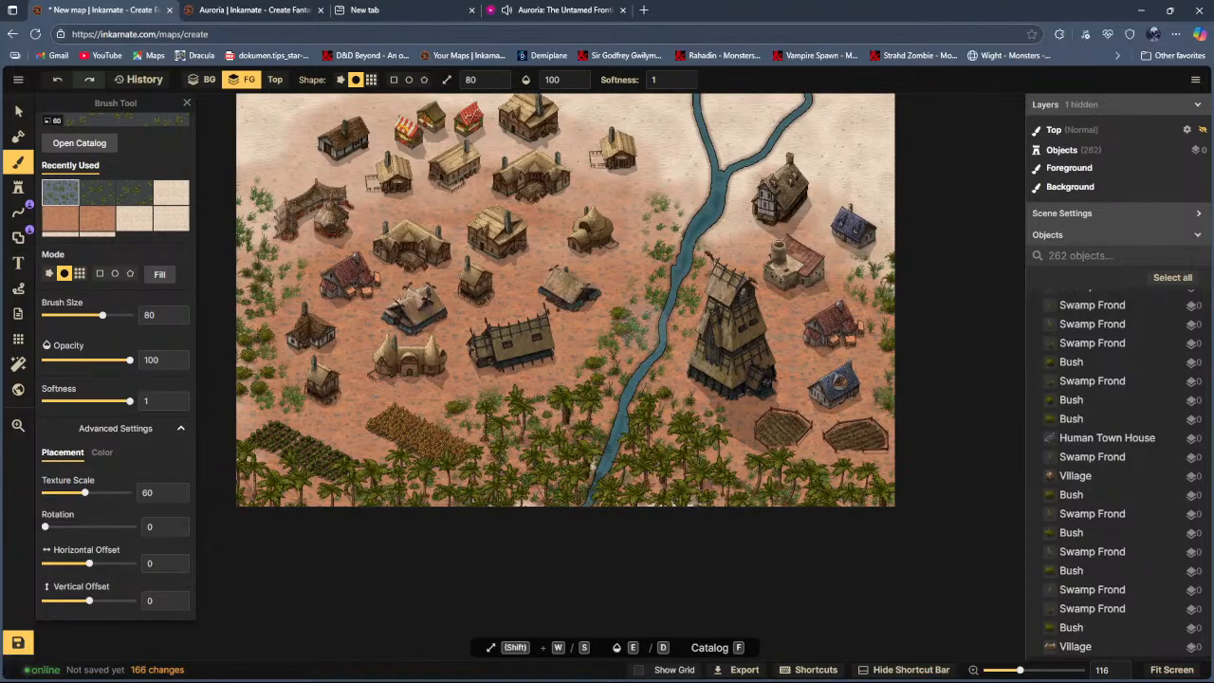
Step: Search the Fantasy Regional textures for dirt and choose Dry Safari Dirt as the brush texture
{"action": "scroll", "coordinate": [635, 327], "scroll_direction": "down", "scroll_amount": 4}
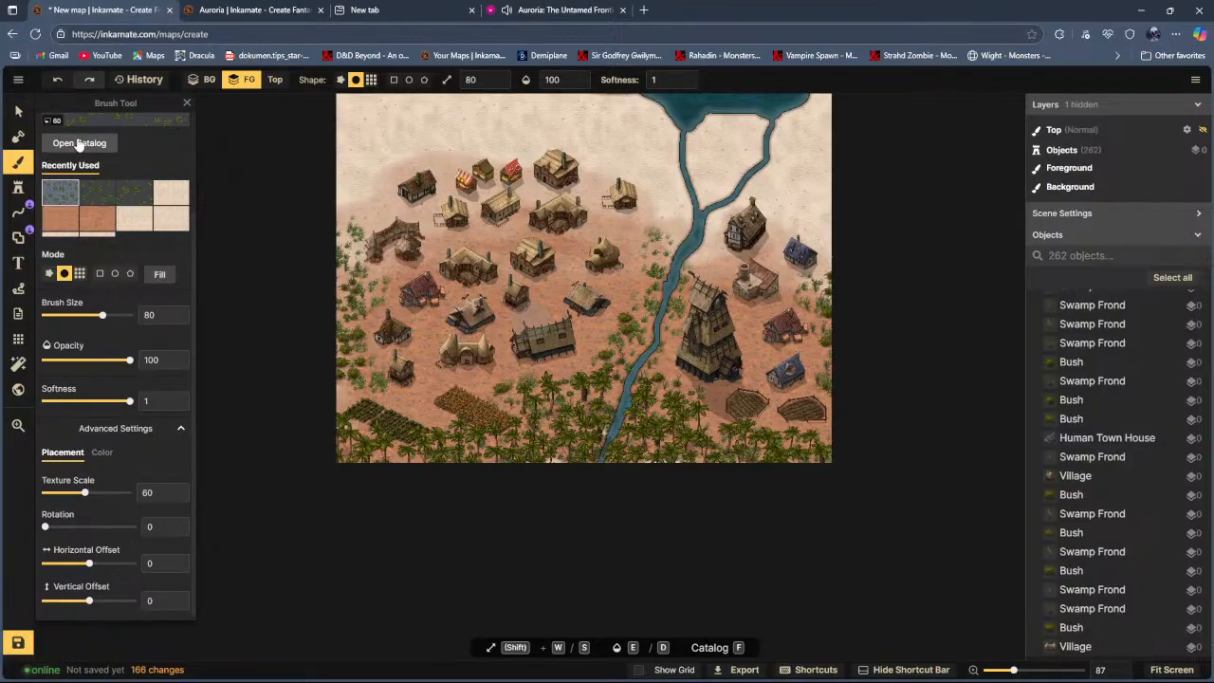
{"action": "left_click", "coordinate": [86, 143]}
{"action": "left_click", "coordinate": [94, 200]}
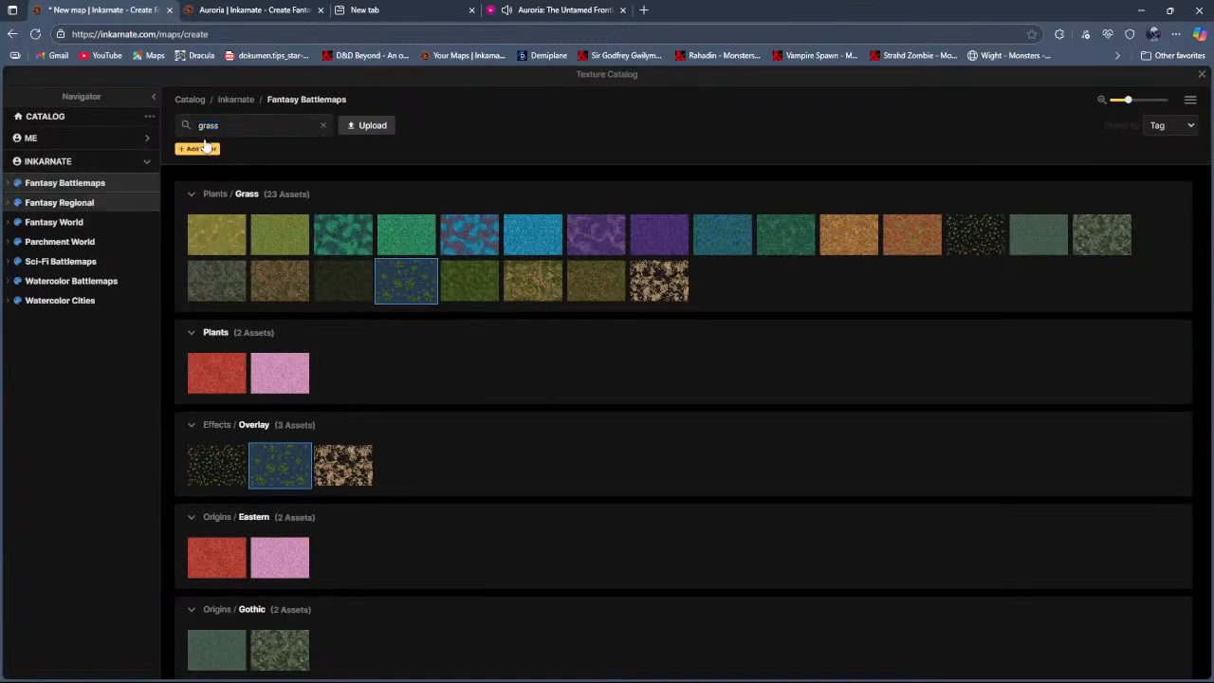
{"action": "double_click", "coordinate": [244, 126]}
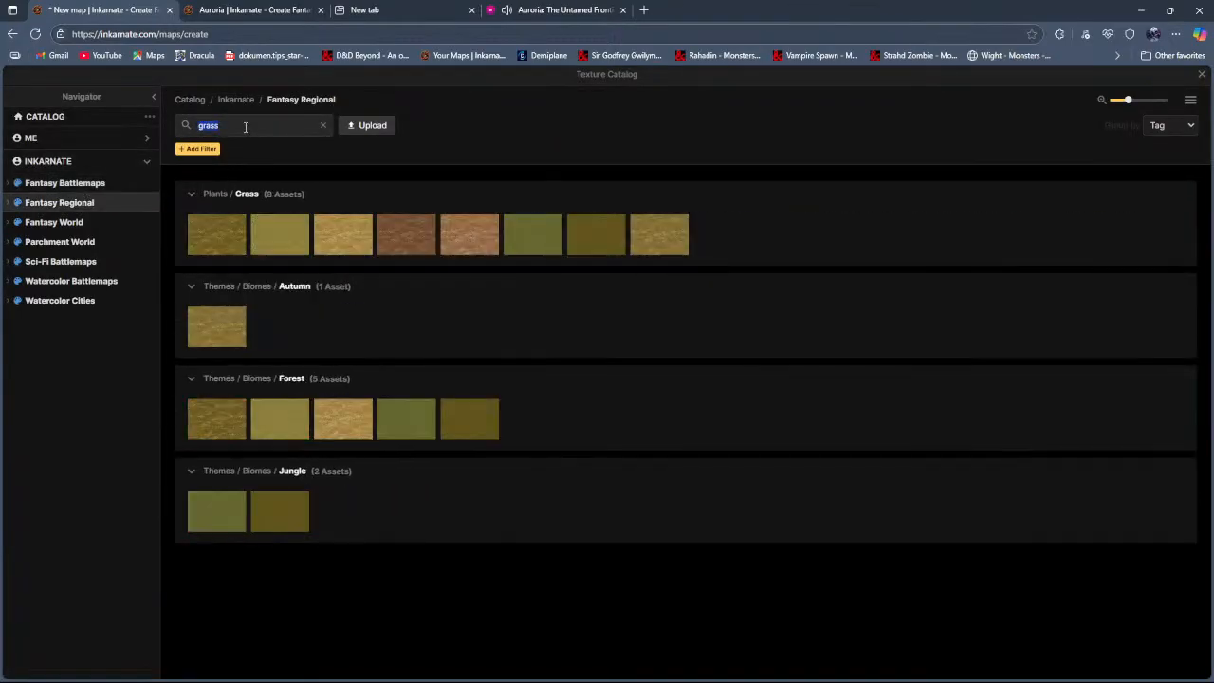
{"action": "type", "text": "dirt"}
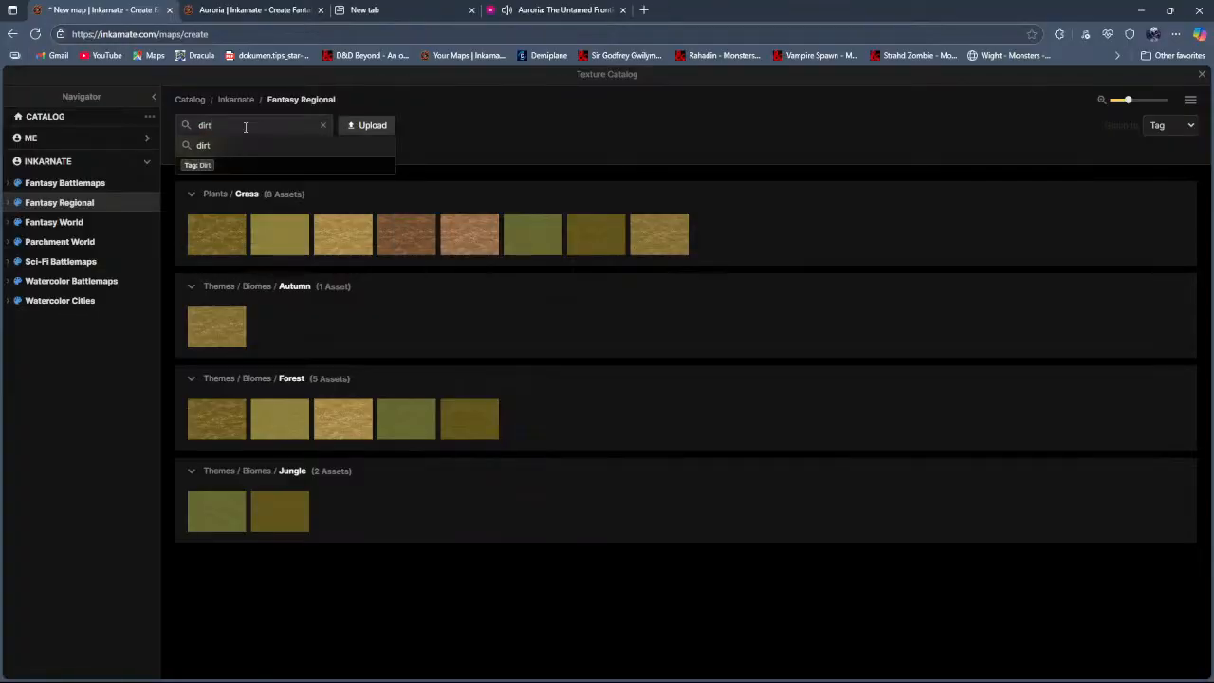
{"action": "key", "text": "Return"}
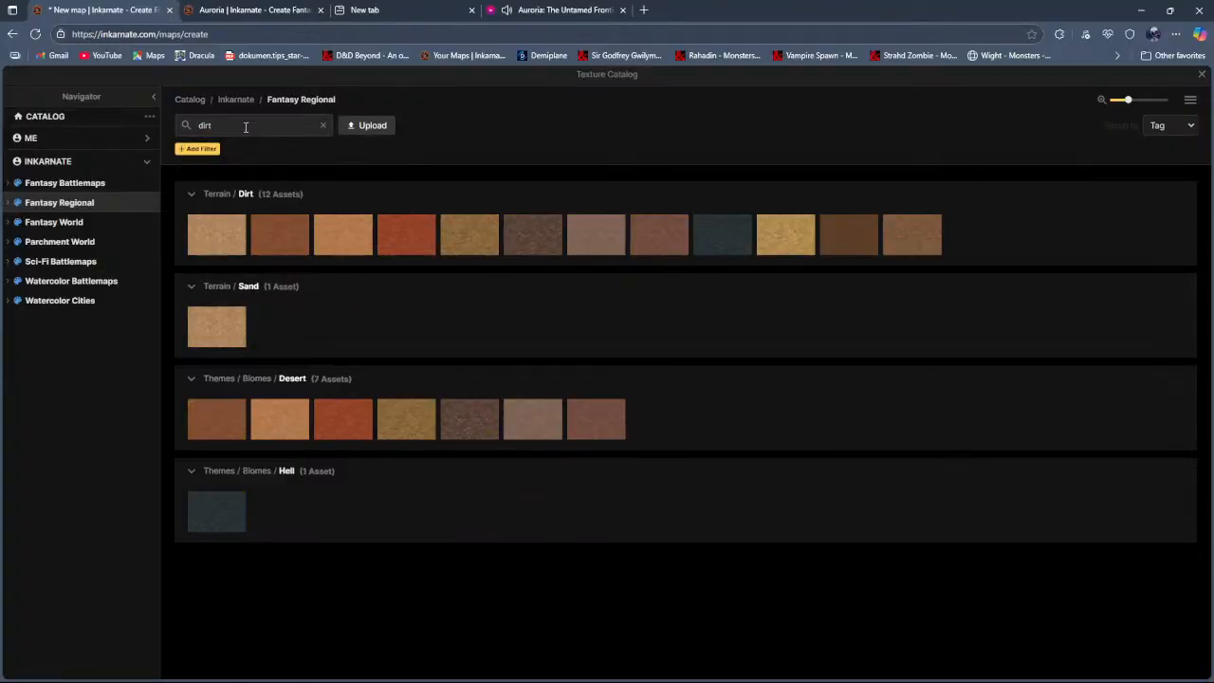
{"action": "left_click", "coordinate": [533, 247]}
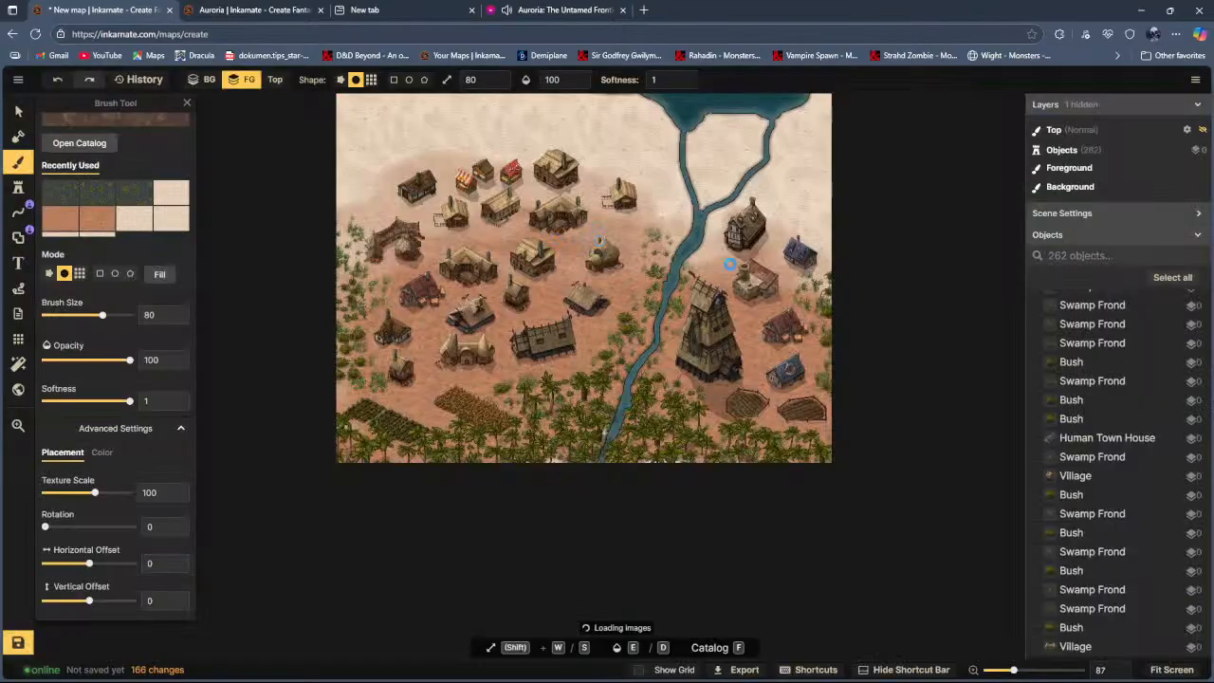
{"action": "left_click", "coordinate": [109, 152]}
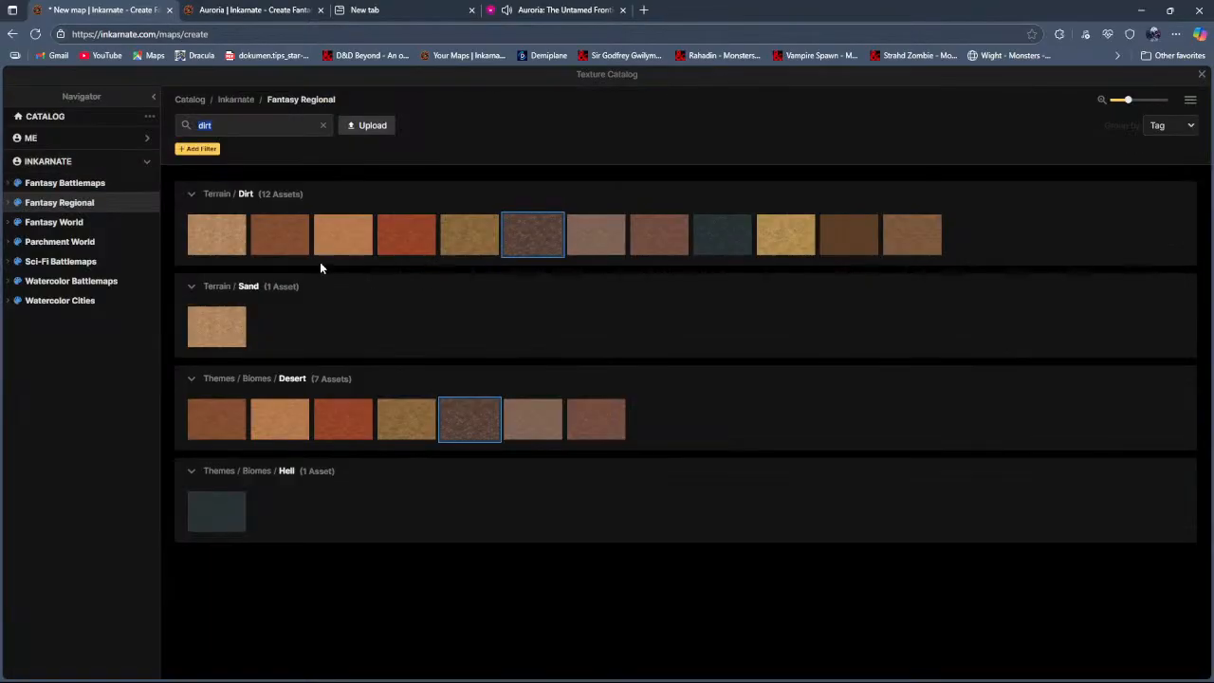
{"action": "mouse_move", "coordinate": [458, 242]}
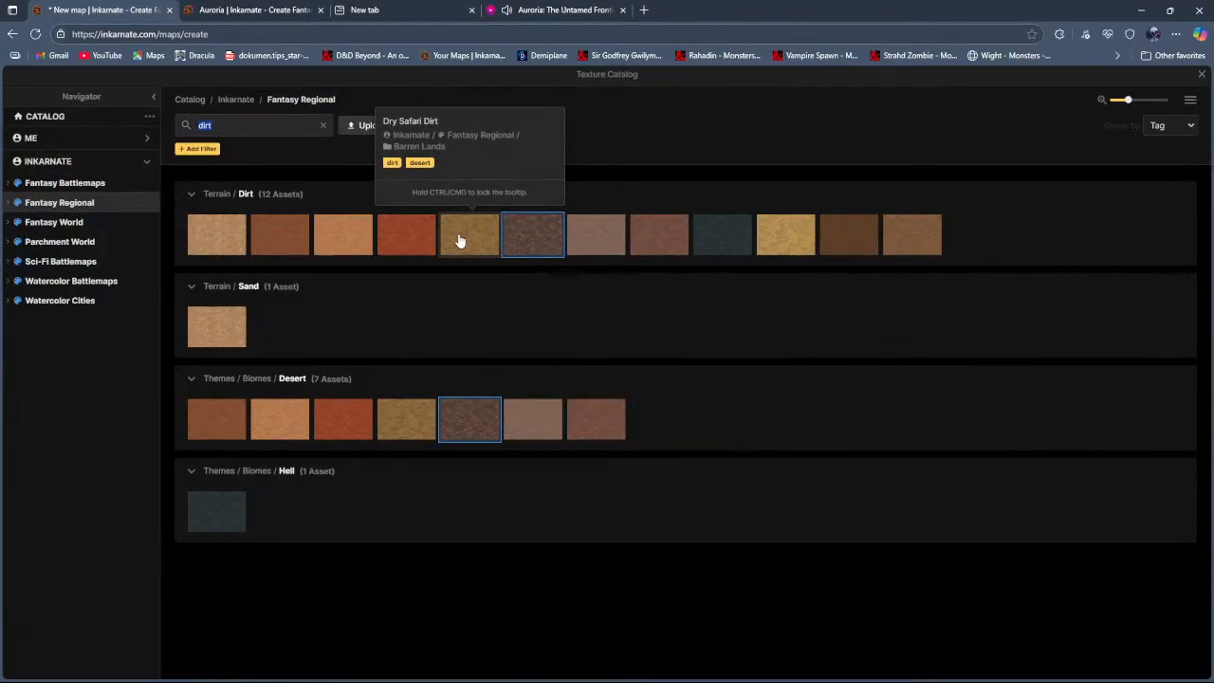
{"action": "left_click", "coordinate": [458, 242]}
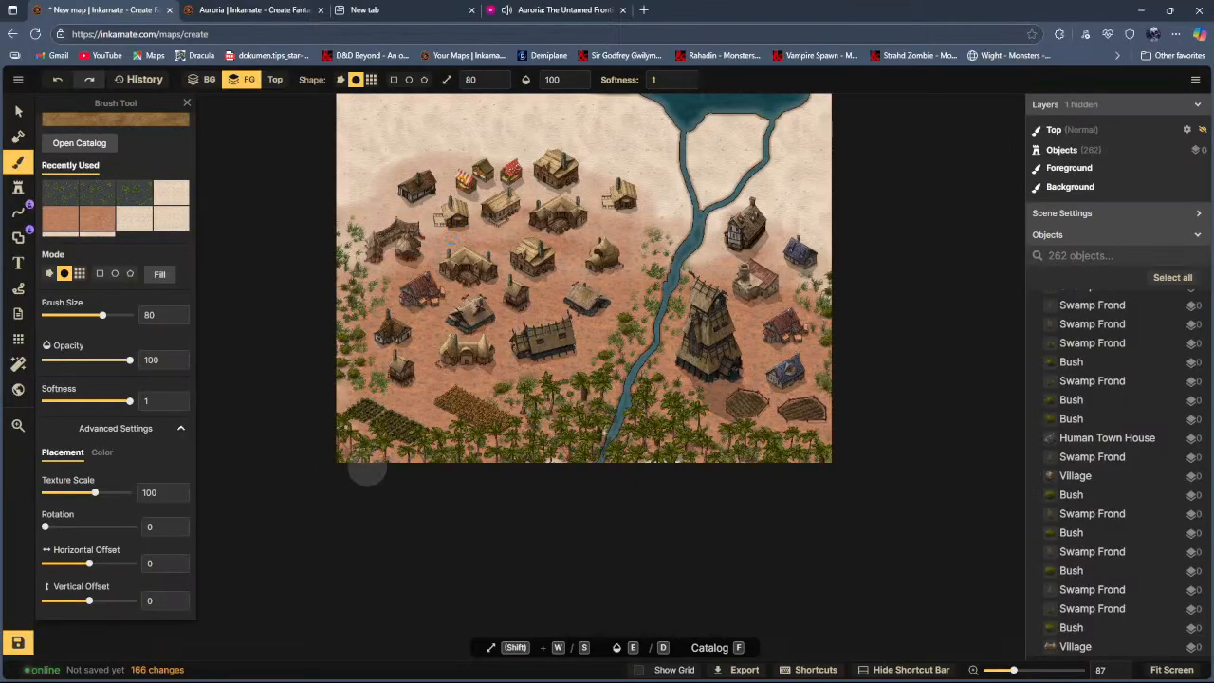
Step: Set the brush opacity to 71 and paint Dry Safari Dirt along the riverbanks, the palm grove and the west edge
{"action": "scroll", "coordinate": [465, 508], "scroll_direction": "up", "scroll_amount": 4}
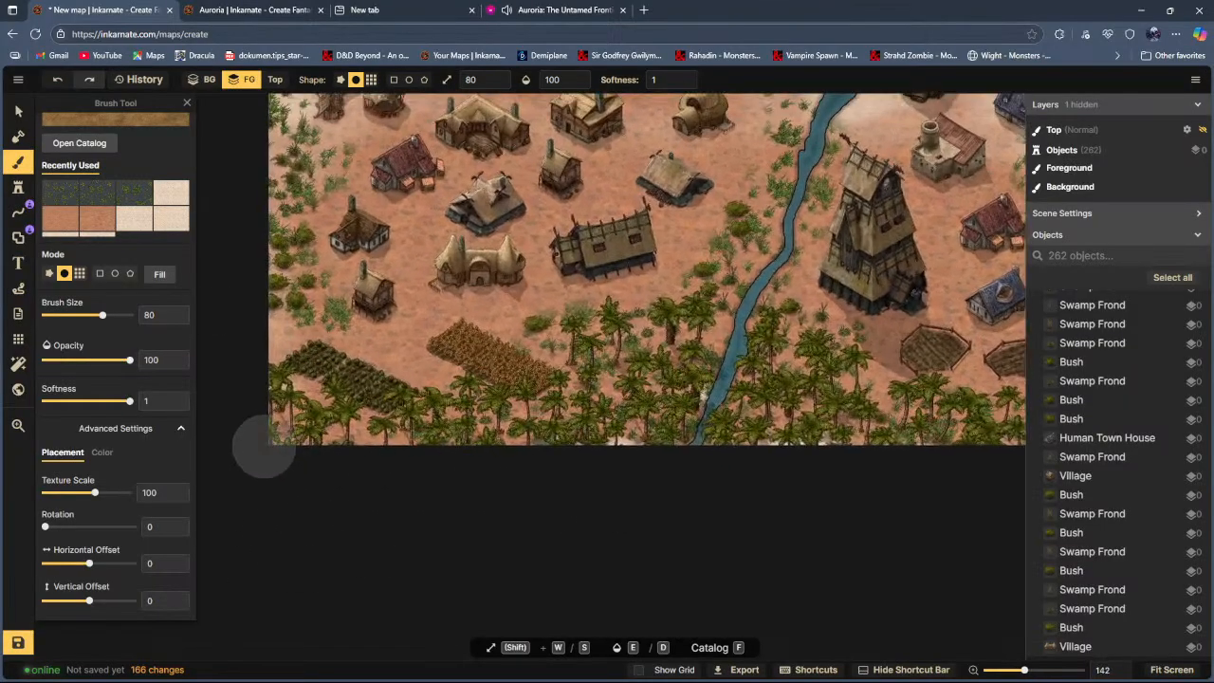
{"action": "left_click", "coordinate": [104, 360]}
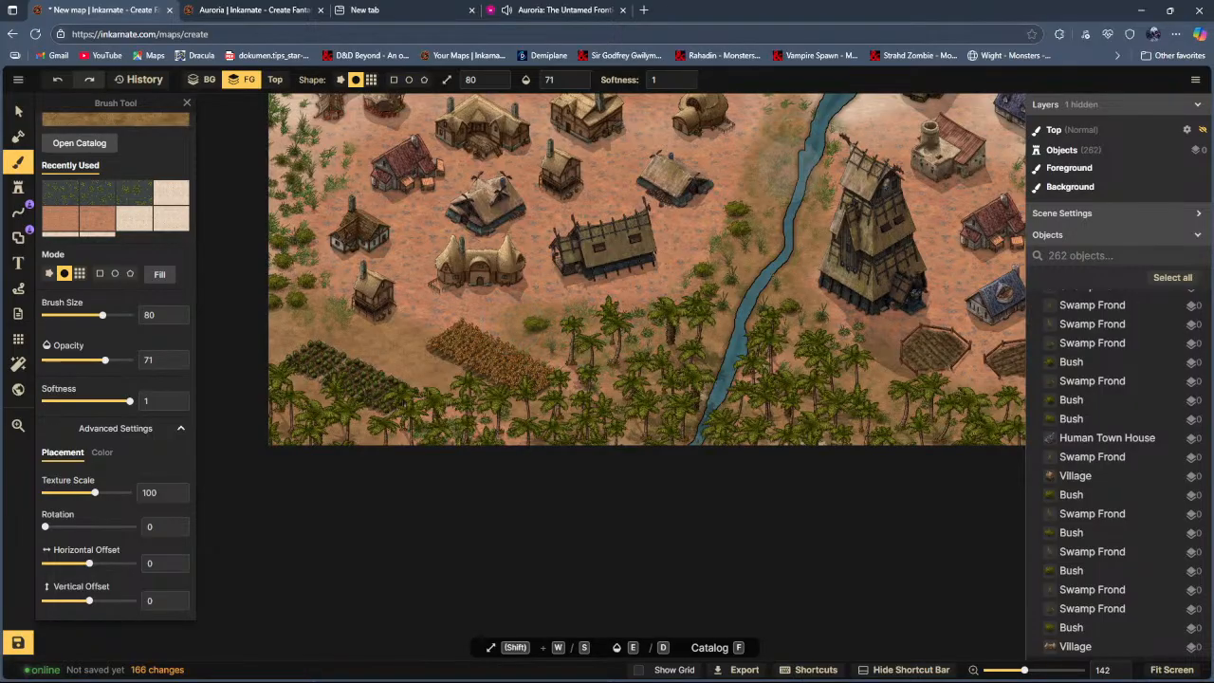
{"action": "left_click_drag", "start_coordinate": [829, 152], "coordinate": [785, 285]}
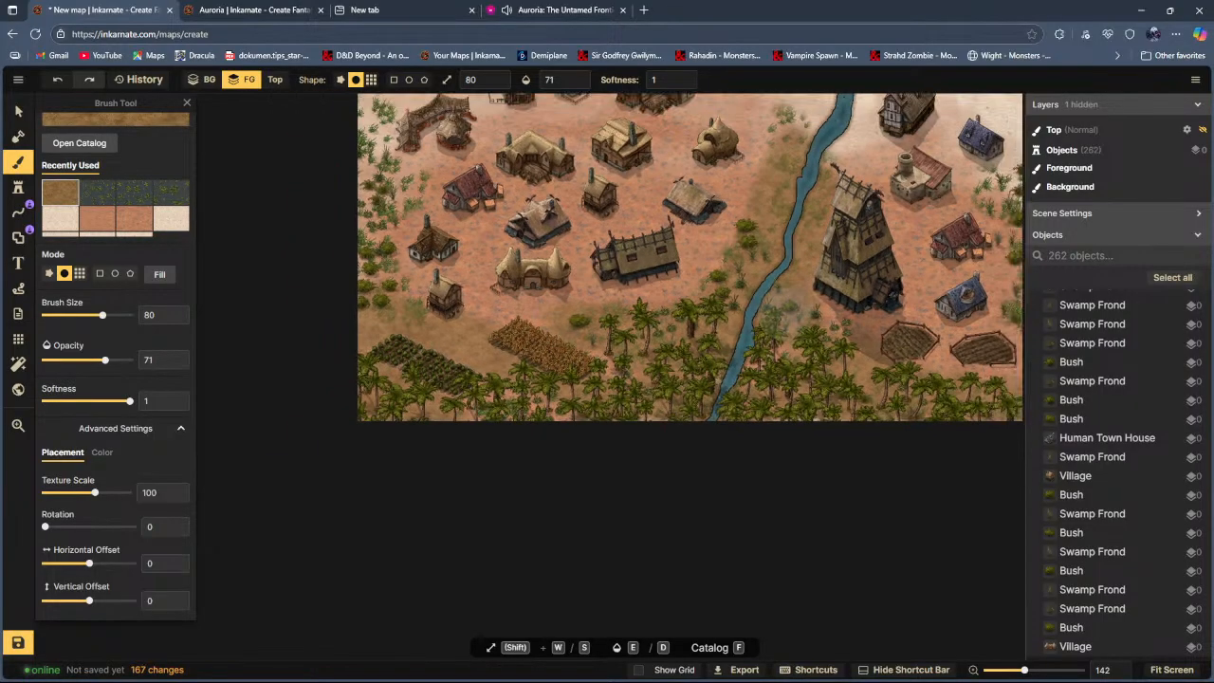
{"action": "scroll", "coordinate": [775, 291], "scroll_direction": "down", "scroll_amount": 2}
{"action": "mouse_move", "coordinate": [795, 136]}
{"action": "left_mouse_down"}
{"action": "mouse_move", "coordinate": [803, 180]}
{"action": "mouse_move", "coordinate": [816, 176]}
{"action": "left_mouse_up"}
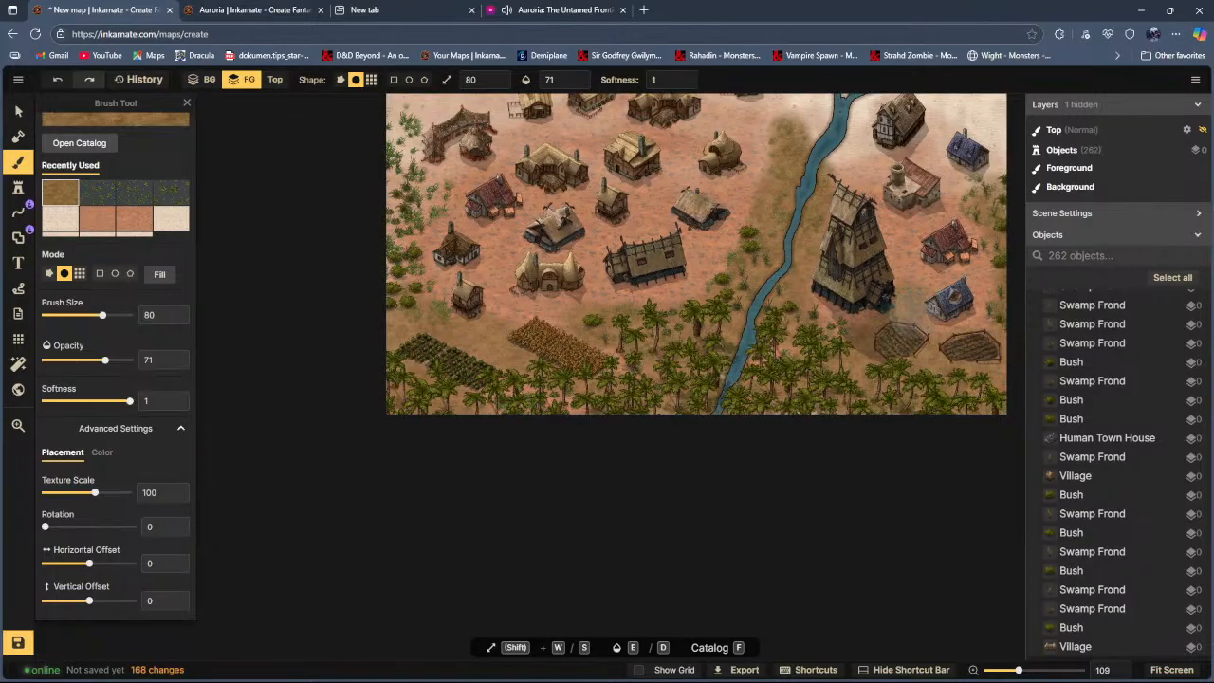
Step: Paint Dry Safari Dirt among the buildings on both sides of the river and touch it up with the reddish dirt texture
{"action": "mouse_move", "coordinate": [1014, 286]}
{"action": "left_mouse_down"}
{"action": "mouse_move", "coordinate": [955, 270]}
{"action": "mouse_move", "coordinate": [932, 246]}
{"action": "left_mouse_up"}
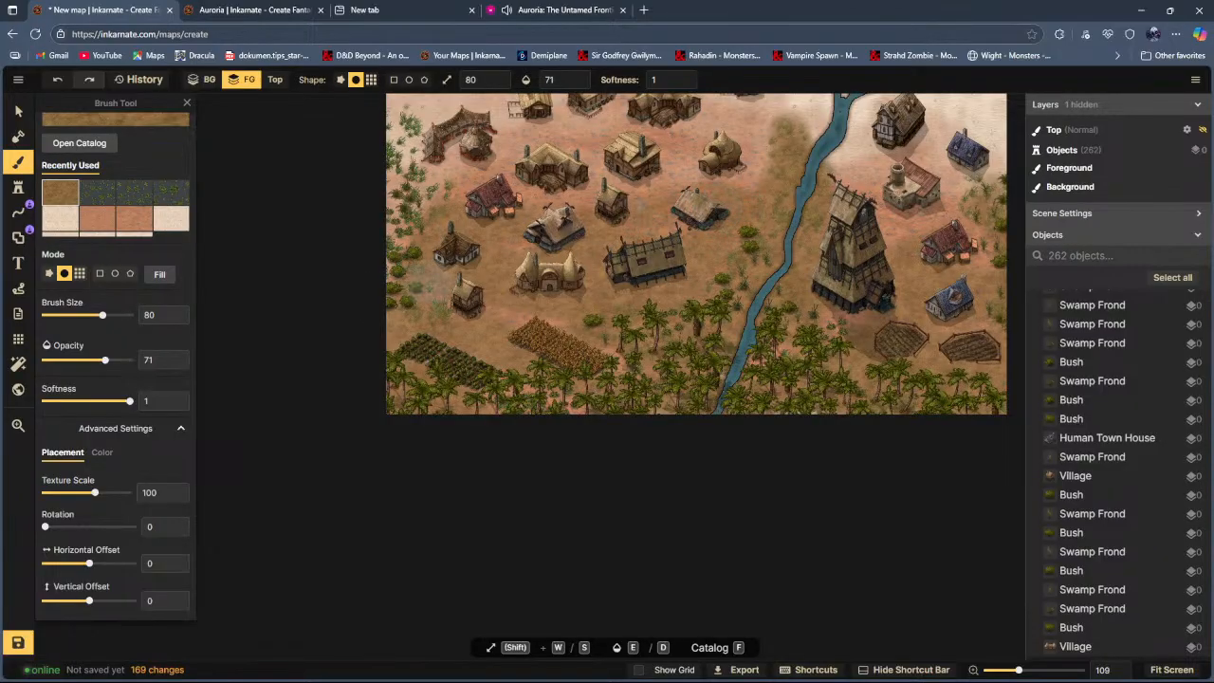
{"action": "left_click", "coordinate": [547, 271]}
{"action": "scroll", "coordinate": [555, 271], "scroll_direction": "down", "scroll_amount": 3}
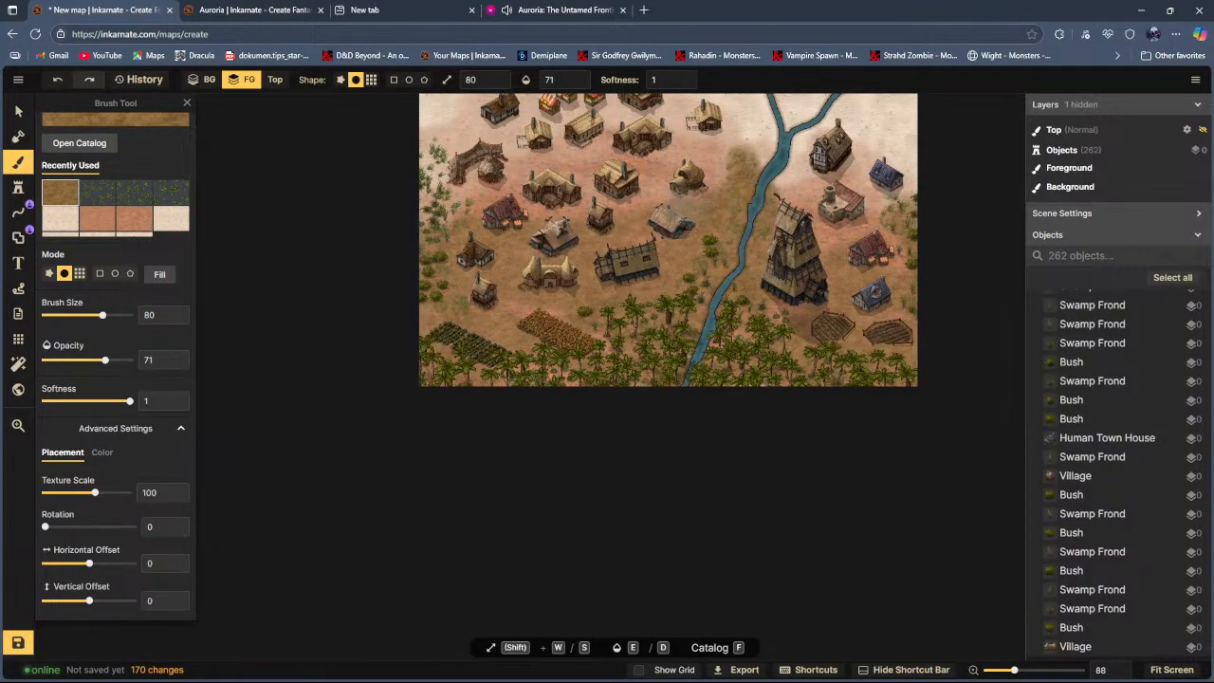
{"action": "left_click_drag", "start_coordinate": [773, 162], "coordinate": [751, 227]}
{"action": "scroll", "coordinate": [745, 264], "scroll_direction": "down", "scroll_amount": 3}
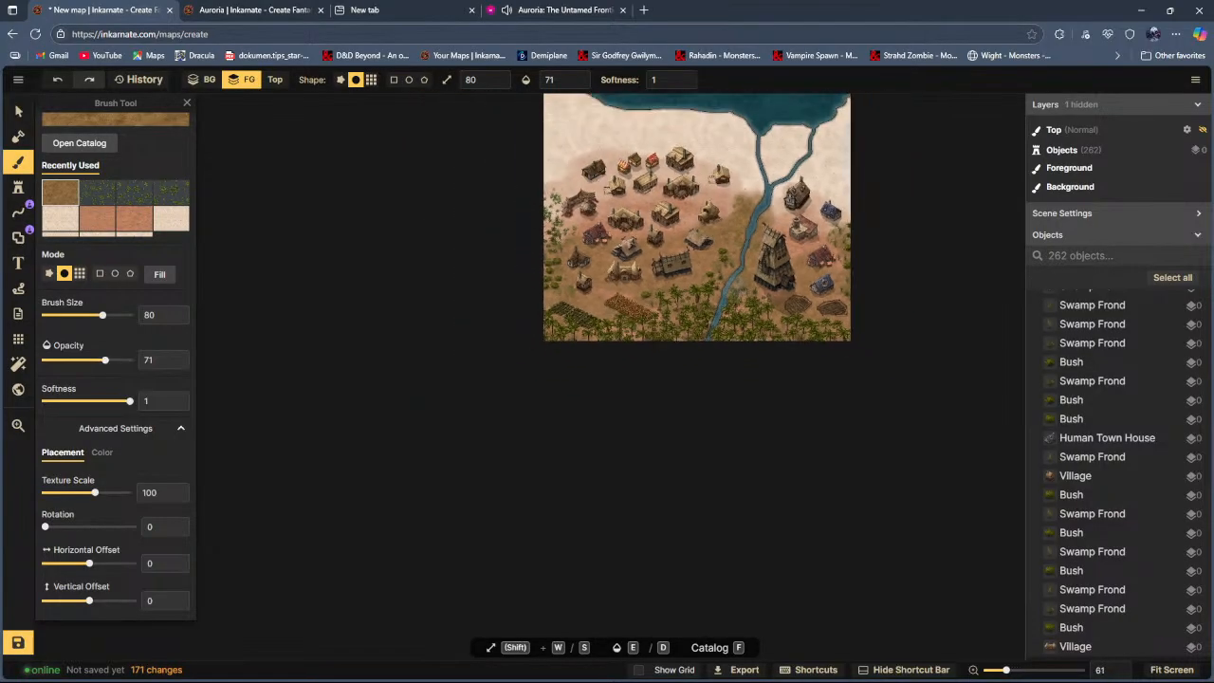
{"action": "left_click", "coordinate": [107, 225]}
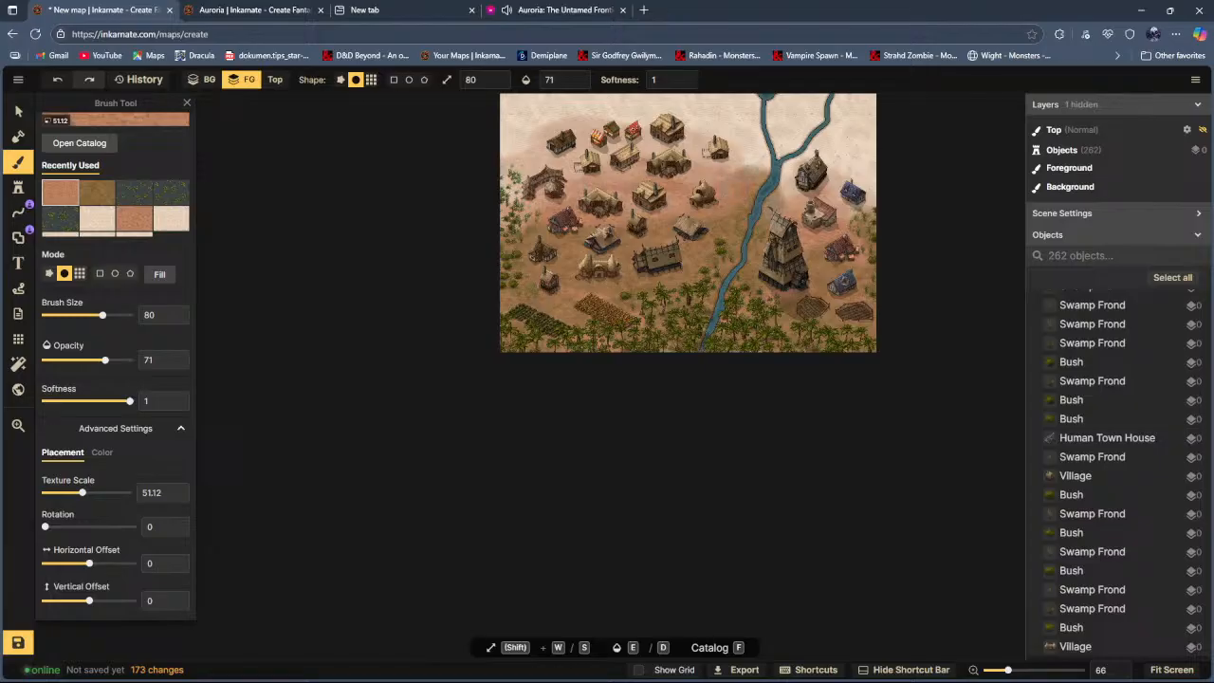
Step: Switch to the pale sand texture, set the brush opacity to 40 and soften the dirt edge west of the river fork
{"action": "left_click", "coordinate": [97, 218]}
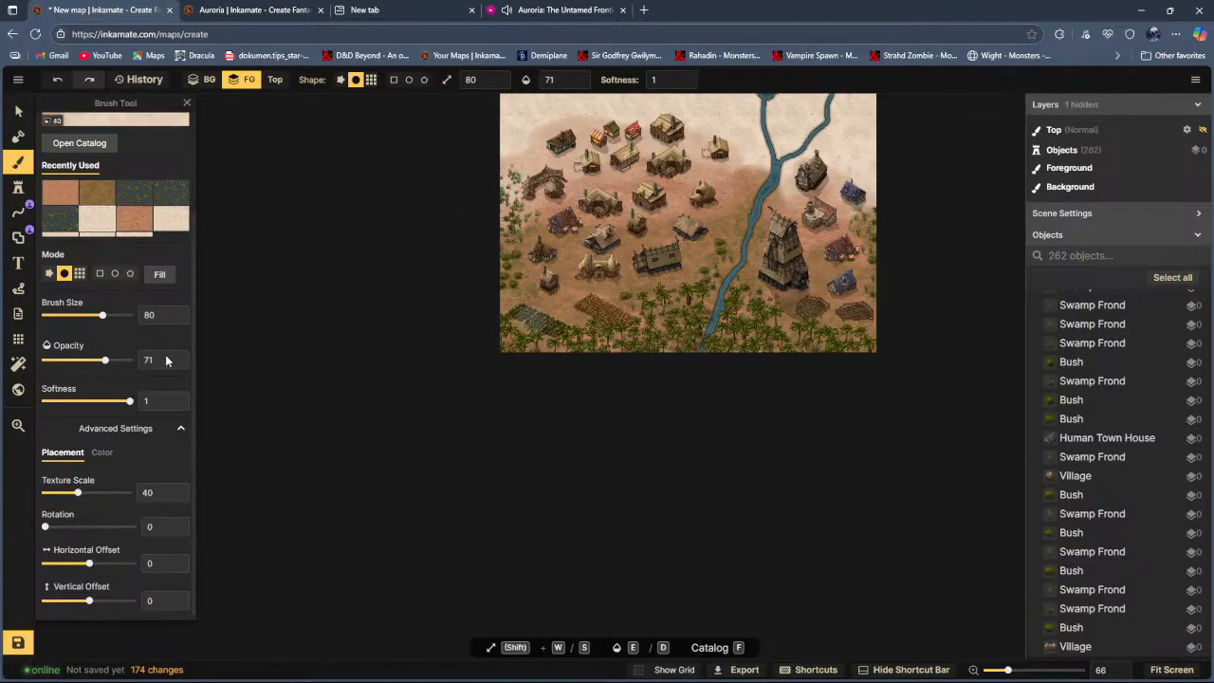
{"action": "left_click", "coordinate": [78, 361]}
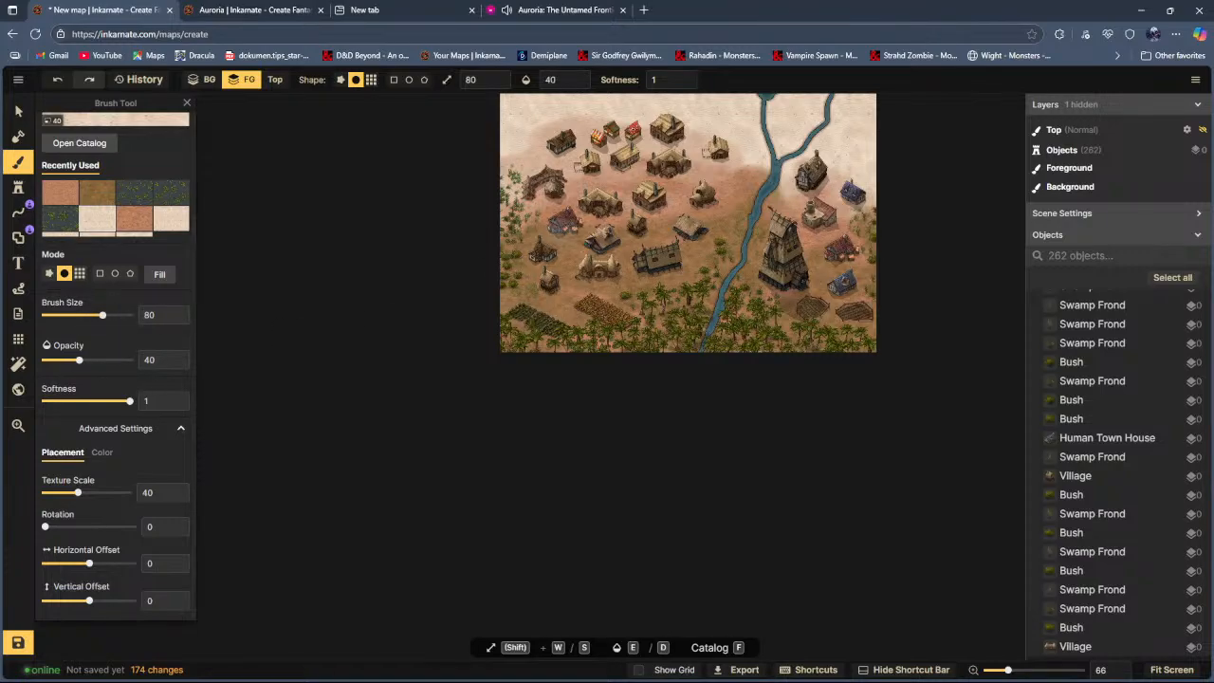
{"action": "scroll", "coordinate": [645, 199], "scroll_direction": "up", "scroll_amount": 2}
{"action": "scroll", "coordinate": [706, 184], "scroll_direction": "up", "scroll_amount": 1}
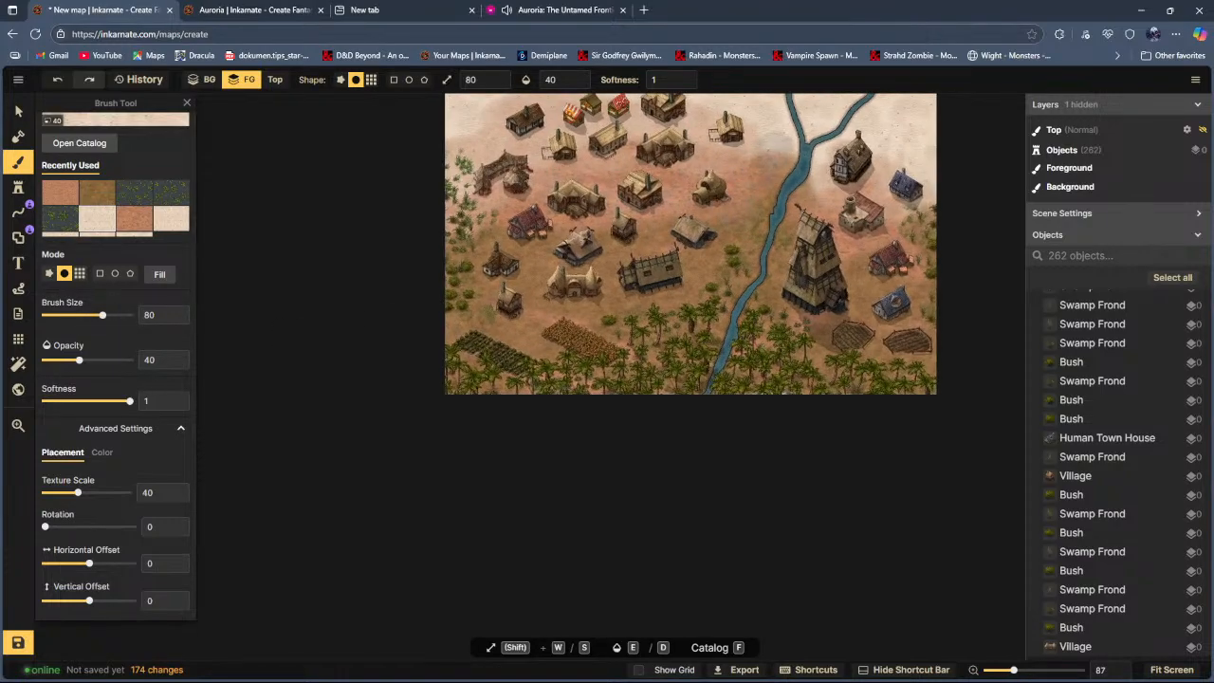
{"action": "left_click", "coordinate": [781, 144]}
{"action": "left_click", "coordinate": [774, 152]}
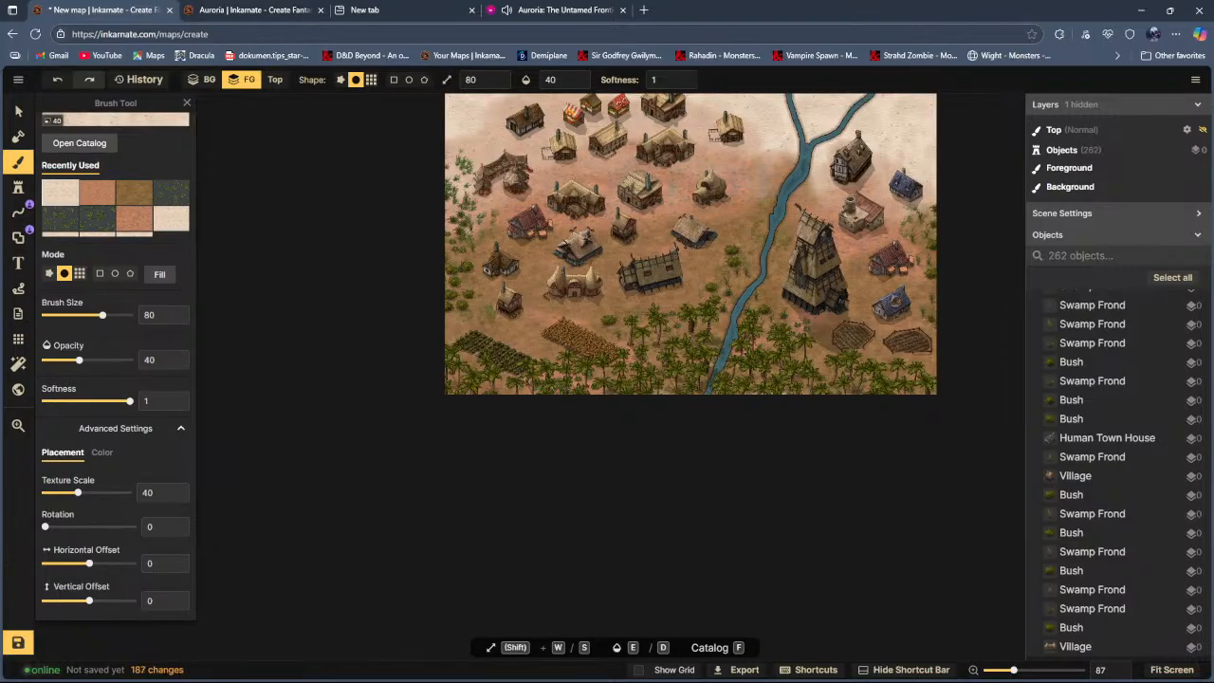
Step: Blend pale sand at opacity 40 into the ground among the town buildings and around the houses east of the river
{"action": "mouse_move", "coordinate": [592, 177]}
{"action": "left_mouse_down"}
{"action": "mouse_move", "coordinate": [569, 194]}
{"action": "mouse_move", "coordinate": [498, 171]}
{"action": "mouse_move", "coordinate": [455, 237]}
{"action": "mouse_move", "coordinate": [464, 319]}
{"action": "left_mouse_up"}
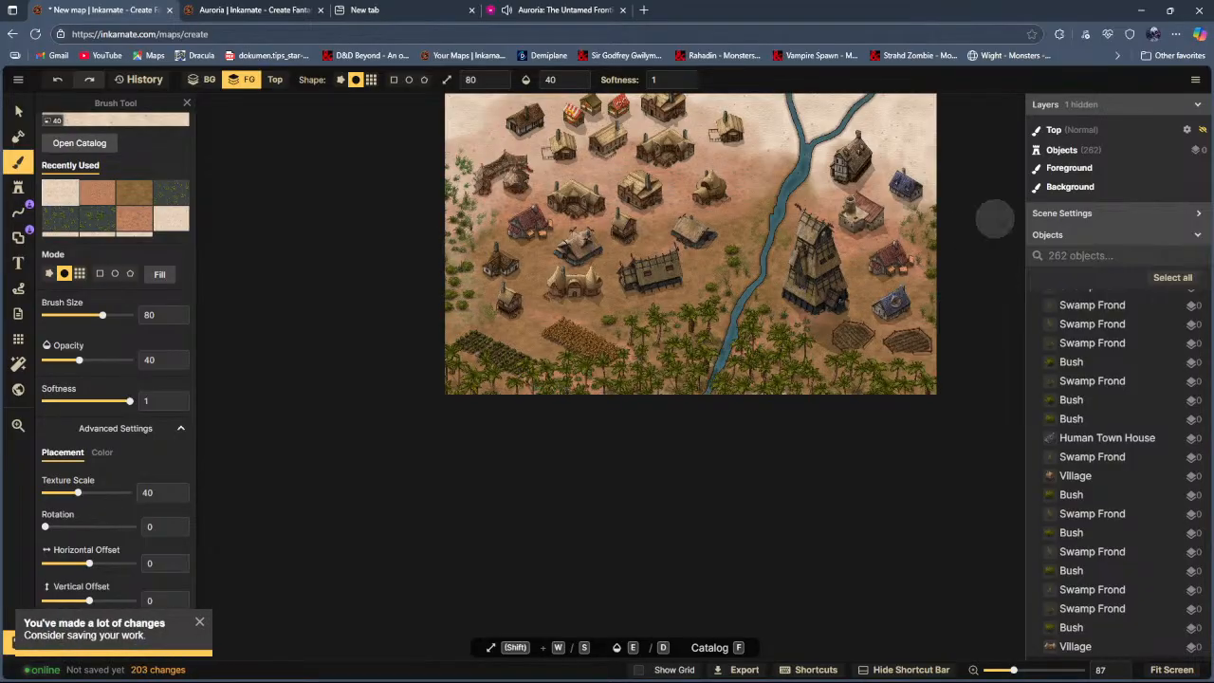
{"action": "mouse_move", "coordinate": [953, 227]}
{"action": "left_mouse_down"}
{"action": "mouse_move", "coordinate": [933, 293]}
{"action": "mouse_move", "coordinate": [858, 242]}
{"action": "mouse_move", "coordinate": [942, 311]}
{"action": "mouse_move", "coordinate": [893, 354]}
{"action": "mouse_move", "coordinate": [804, 359]}
{"action": "mouse_move", "coordinate": [774, 376]}
{"action": "mouse_move", "coordinate": [913, 377]}
{"action": "mouse_move", "coordinate": [653, 369]}
{"action": "mouse_move", "coordinate": [586, 382]}
{"action": "mouse_move", "coordinate": [653, 327]}
{"action": "mouse_move", "coordinate": [531, 332]}
{"action": "mouse_move", "coordinate": [495, 278]}
{"action": "mouse_move", "coordinate": [711, 233]}
{"action": "mouse_move", "coordinate": [636, 199]}
{"action": "mouse_move", "coordinate": [668, 155]}
{"action": "mouse_move", "coordinate": [656, 152]}
{"action": "mouse_move", "coordinate": [892, 179]}
{"action": "mouse_move", "coordinate": [819, 175]}
{"action": "mouse_move", "coordinate": [852, 207]}
{"action": "mouse_move", "coordinate": [878, 205]}
{"action": "left_mouse_up"}
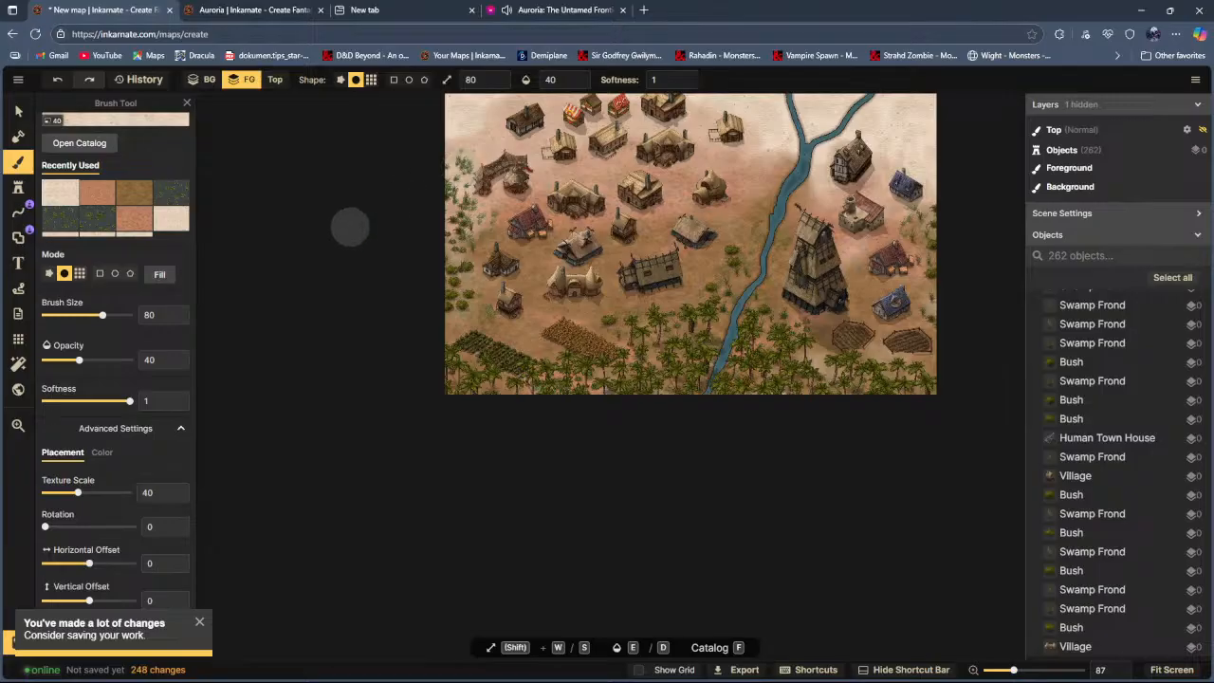
{"action": "mouse_move", "coordinate": [851, 231]}
{"action": "left_mouse_down"}
{"action": "mouse_move", "coordinate": [878, 220]}
{"action": "mouse_move", "coordinate": [820, 231]}
{"action": "mouse_move", "coordinate": [760, 153]}
{"action": "mouse_move", "coordinate": [714, 184]}
{"action": "left_mouse_up"}
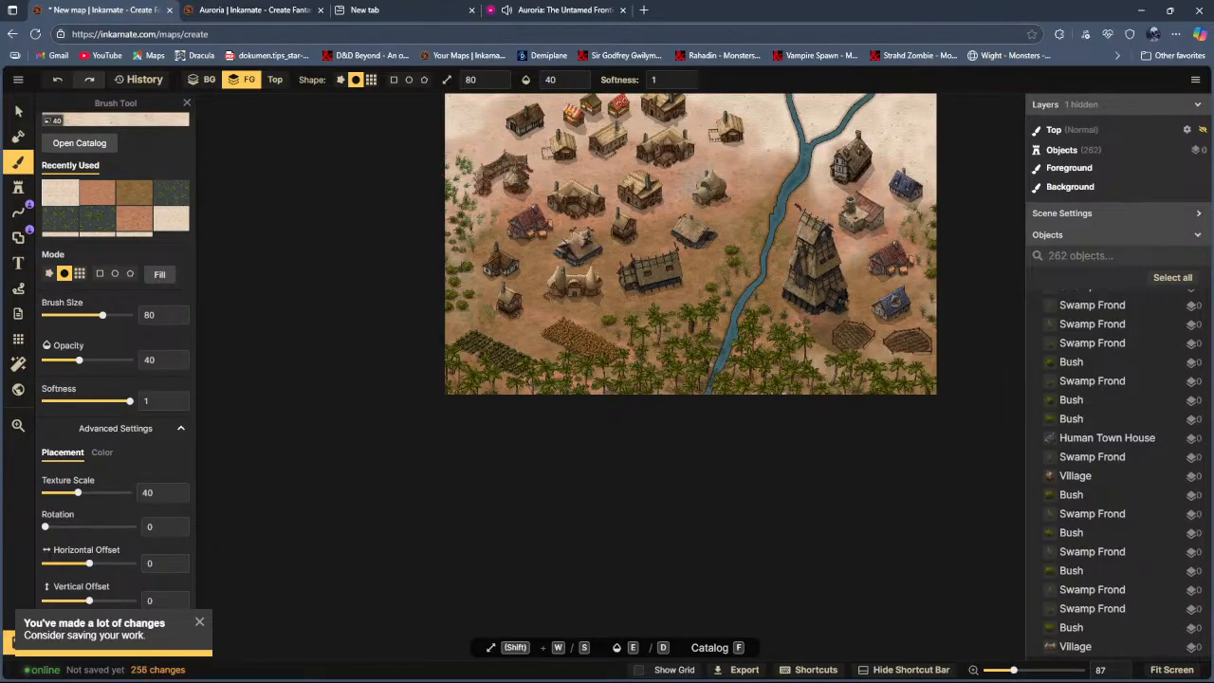
{"action": "scroll", "coordinate": [714, 185], "scroll_direction": "down", "scroll_amount": 5}
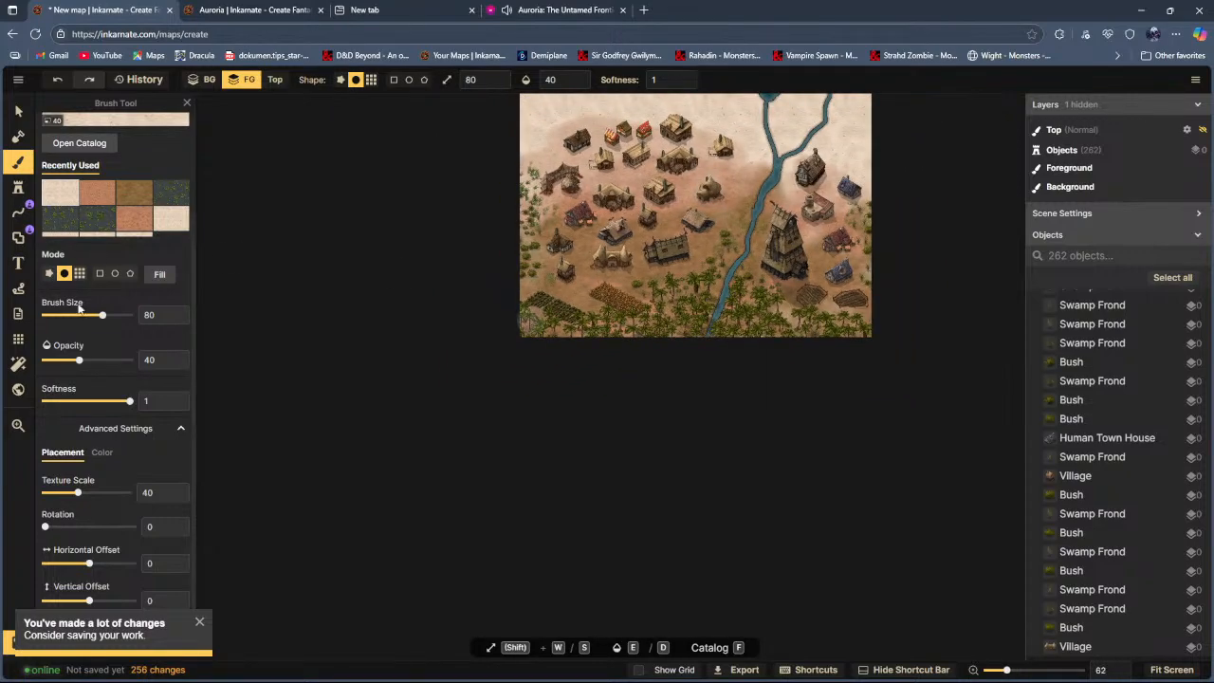
{"action": "left_click", "coordinate": [19, 423]}
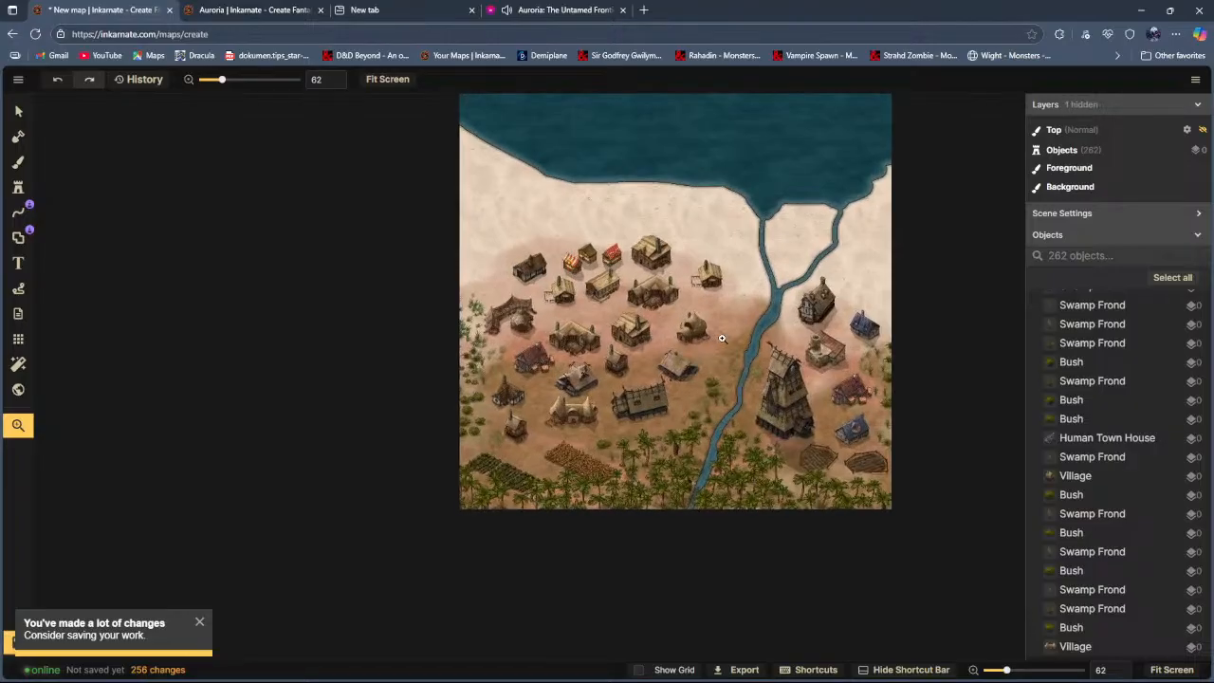
{"action": "left_click", "coordinate": [722, 339]}
{"action": "mouse_move", "coordinate": [721, 329]}
{"action": "left_mouse_down"}
{"action": "mouse_move", "coordinate": [727, 370]}
{"action": "mouse_move", "coordinate": [723, 348]}
{"action": "left_mouse_up"}
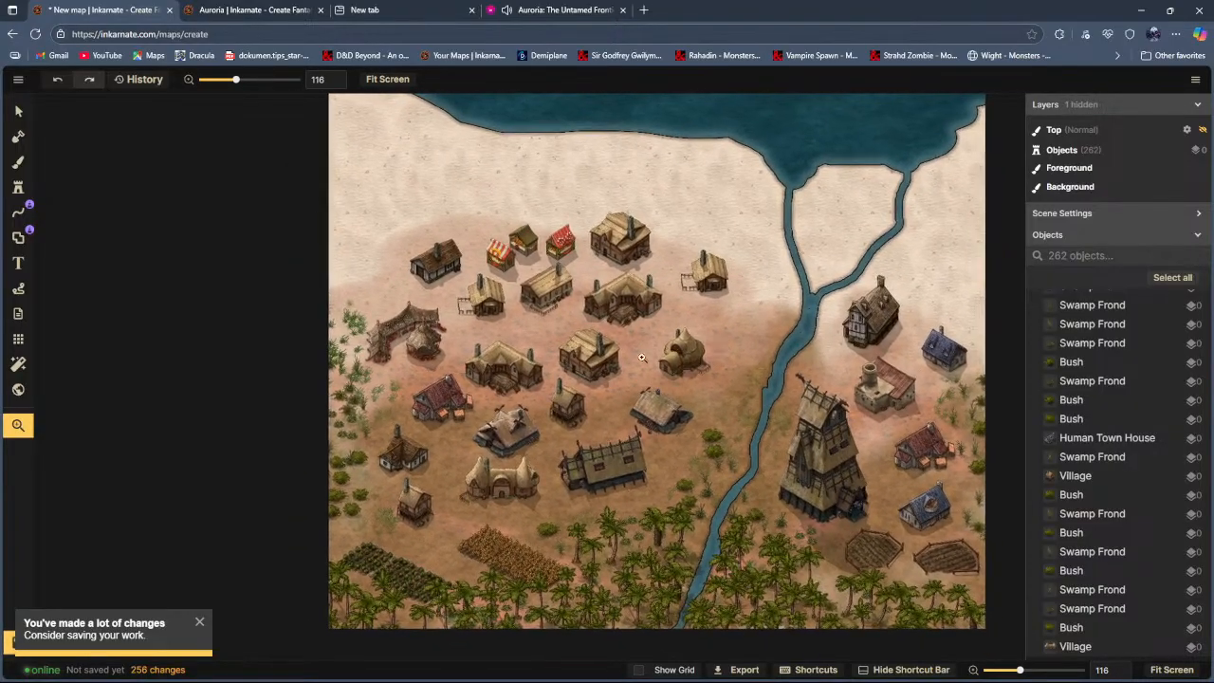
Step: Open the stamp catalog, remove the bushes tag filter and search the Fantasy Regional stamps for trees
{"action": "left_click", "coordinate": [23, 192]}
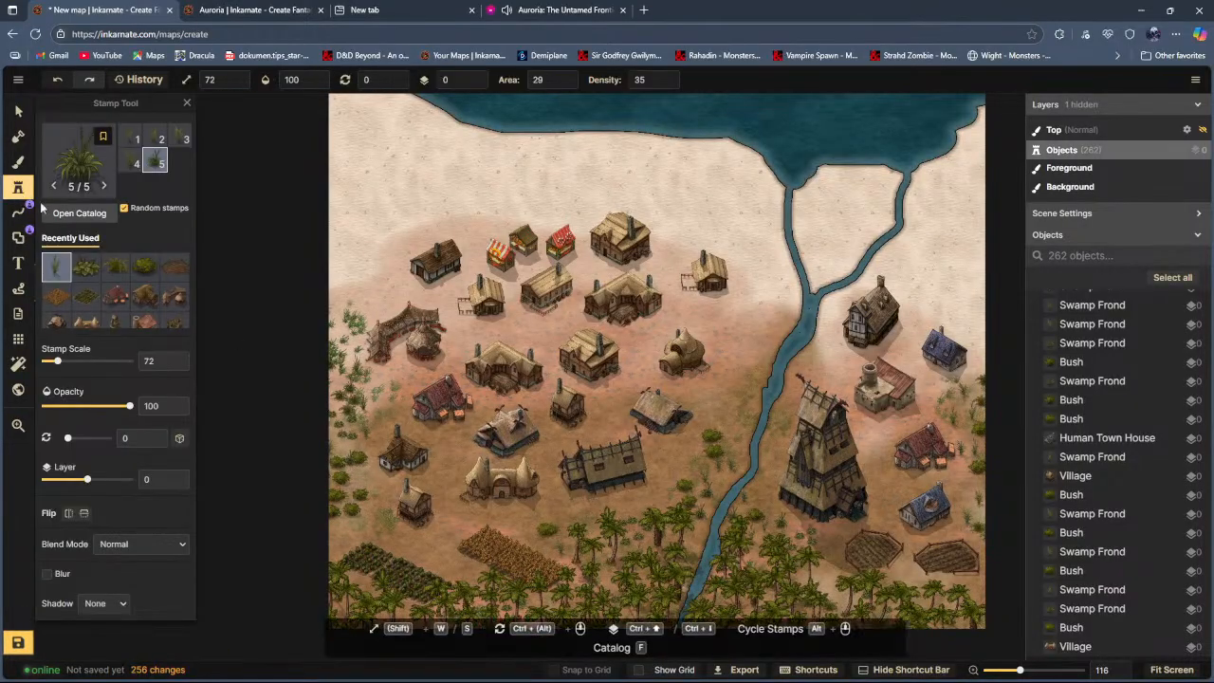
{"action": "left_click", "coordinate": [68, 216]}
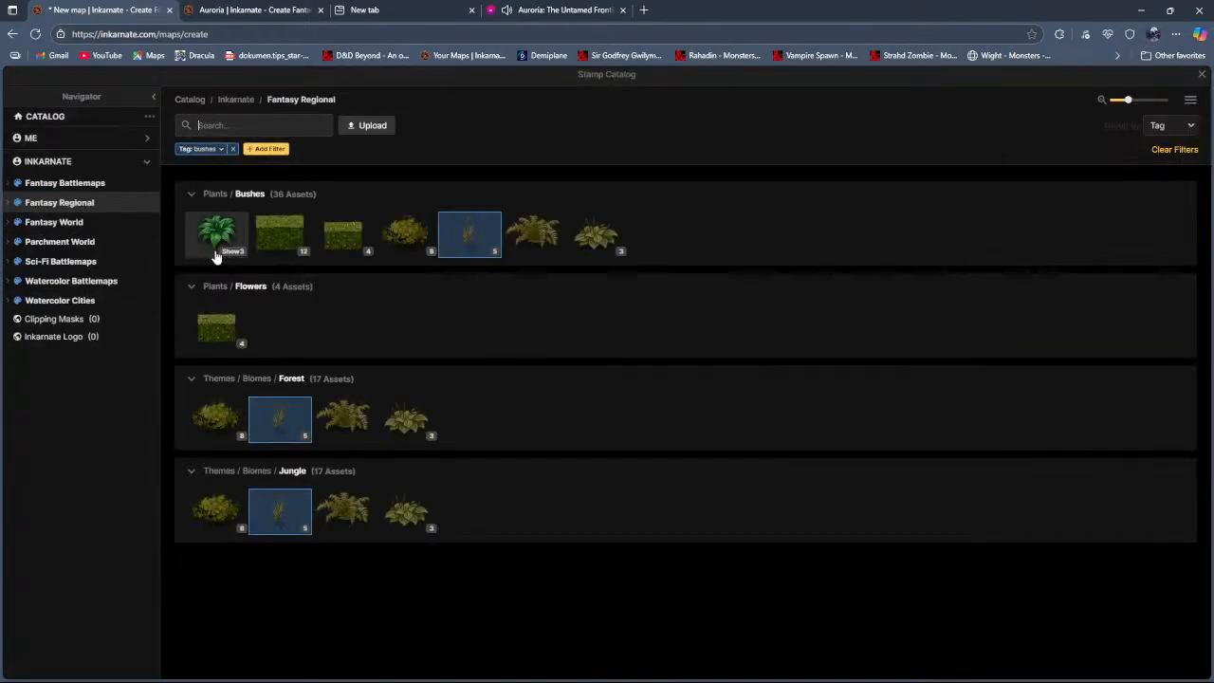
{"action": "left_click", "coordinate": [232, 150]}
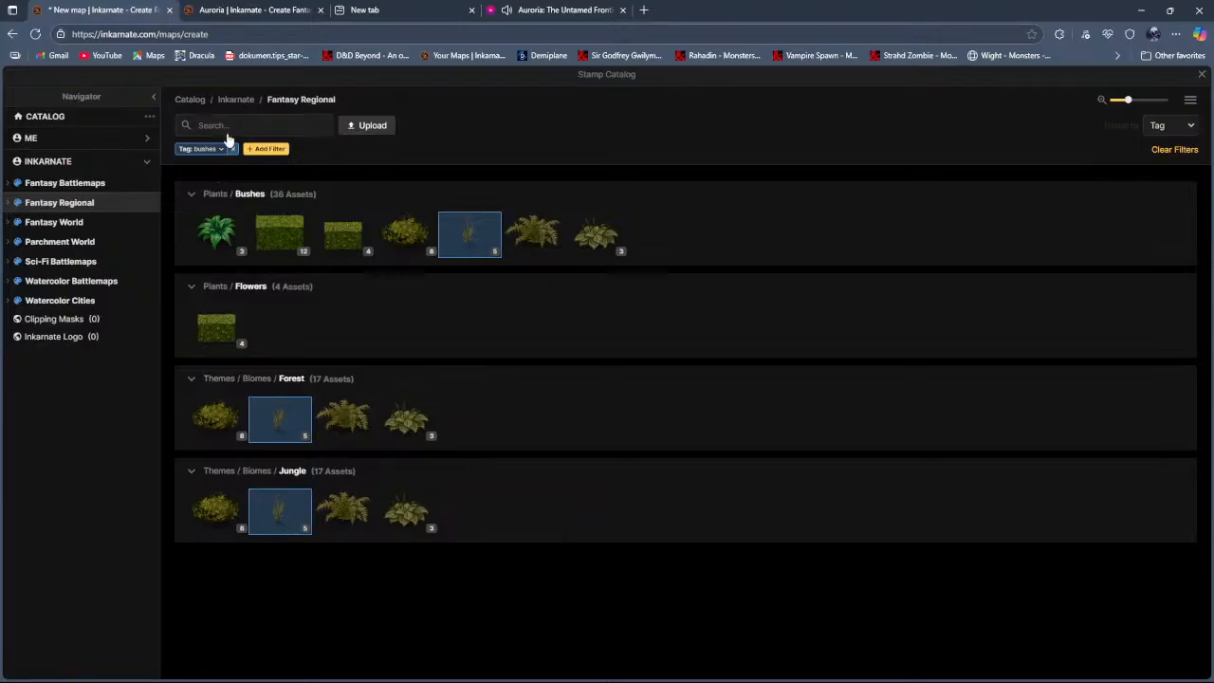
{"action": "left_click", "coordinate": [237, 122]}
{"action": "type", "text": "trees"}
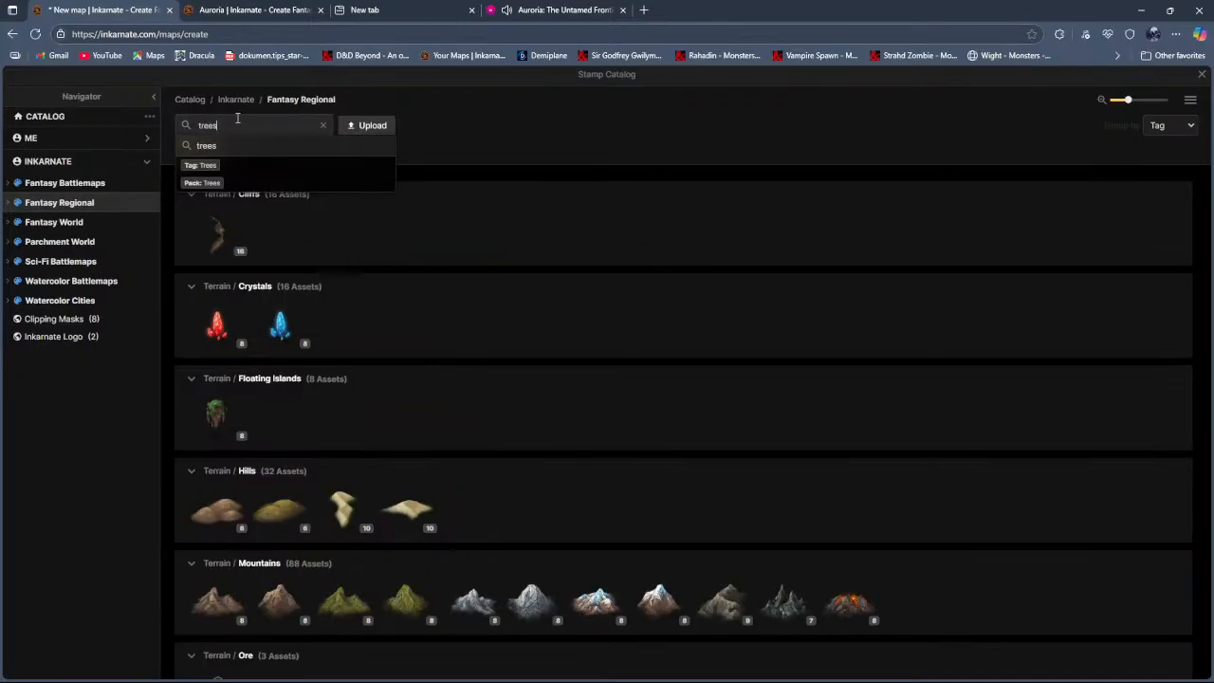
{"action": "key", "text": "Return"}
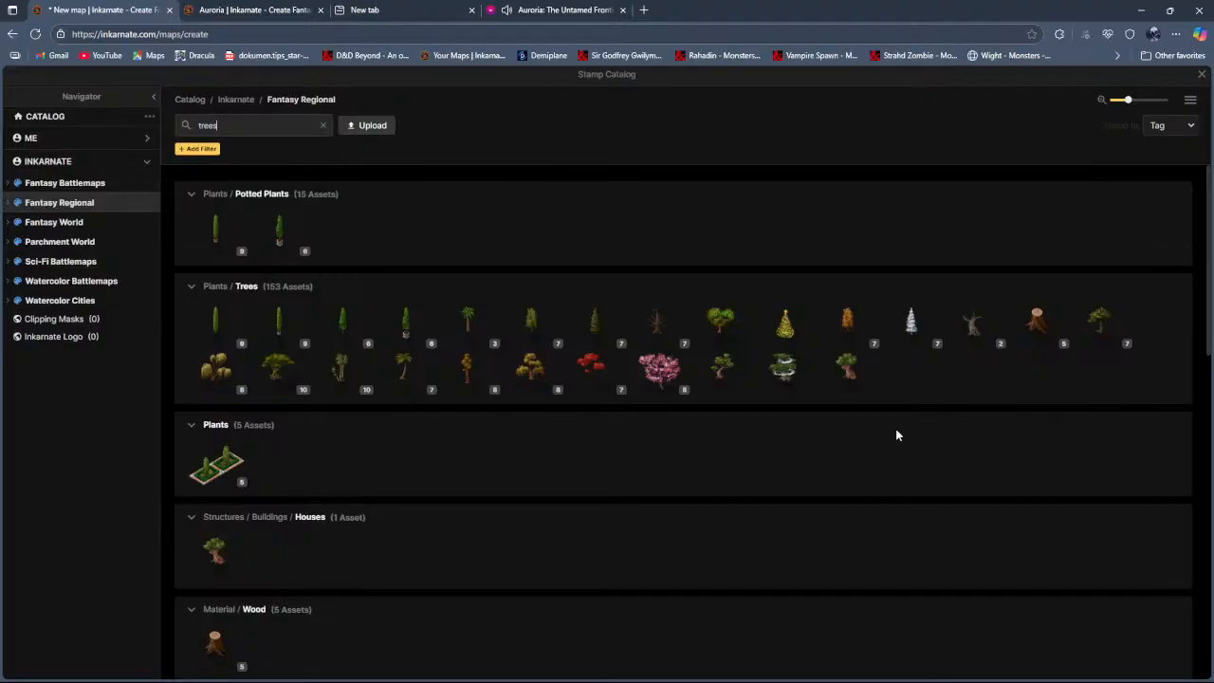
Step: Examine the variants of the bamboo, palm and green leafy tree stamps and leave the catalog without choosing one
{"action": "left_click", "coordinate": [368, 390]}
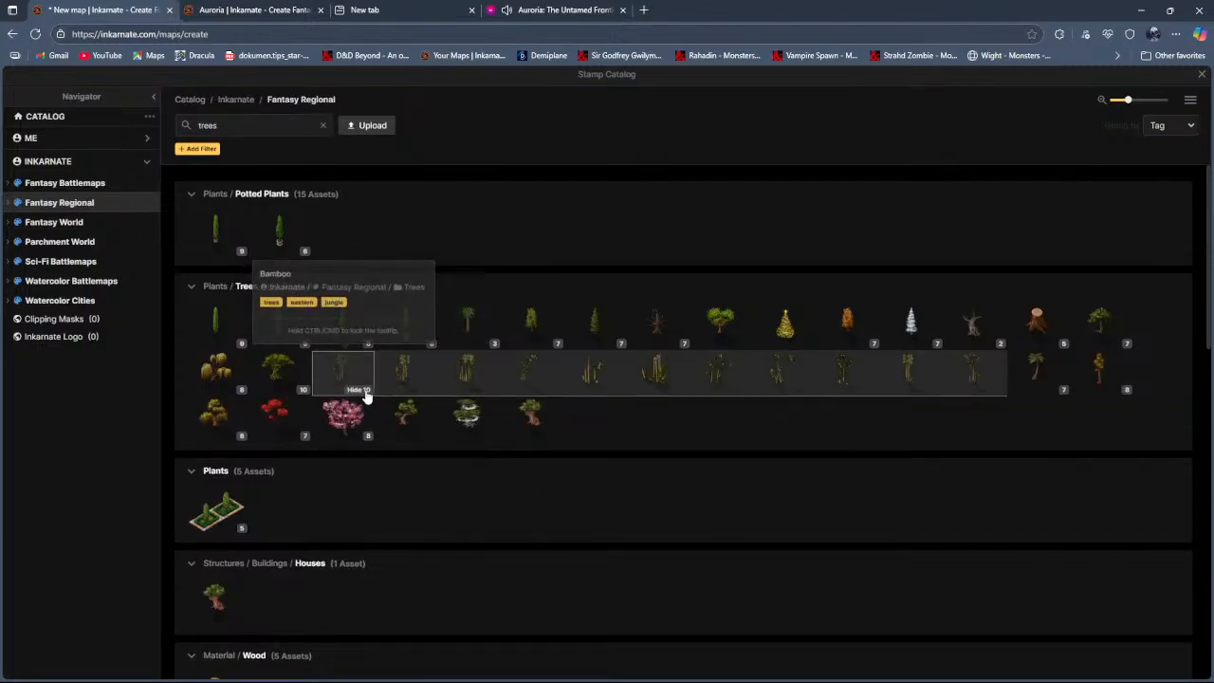
{"action": "left_click", "coordinate": [366, 391]}
{"action": "left_click", "coordinate": [426, 389]}
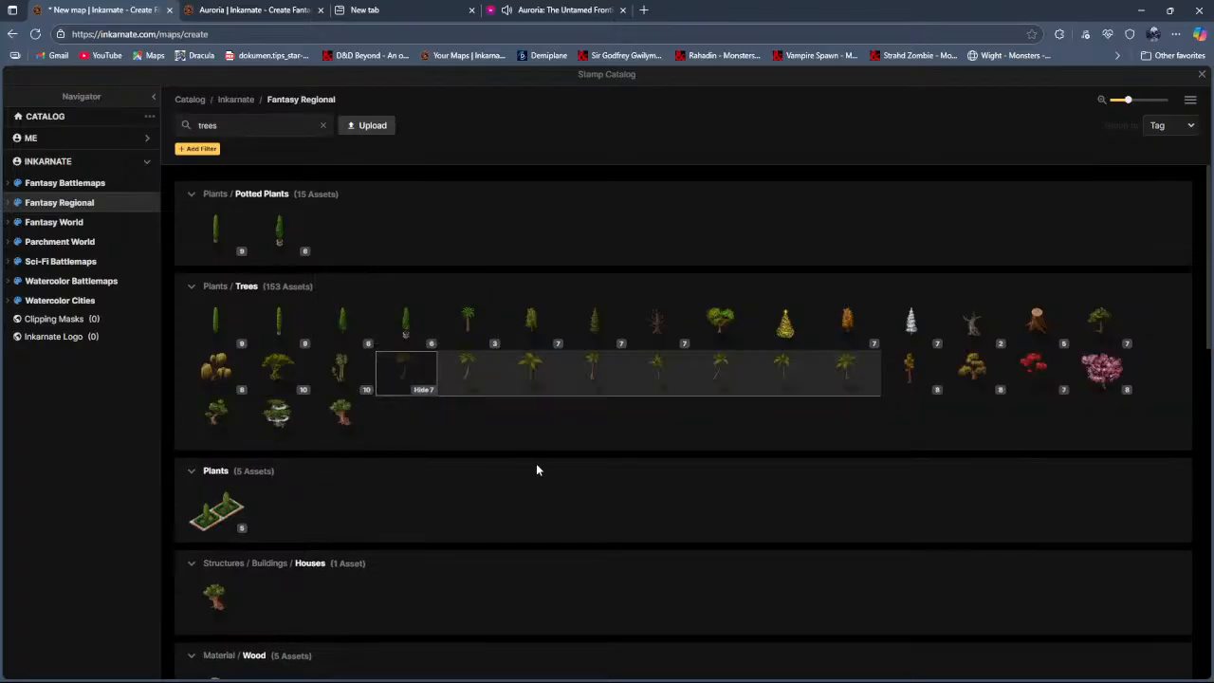
{"action": "left_click", "coordinate": [423, 391]}
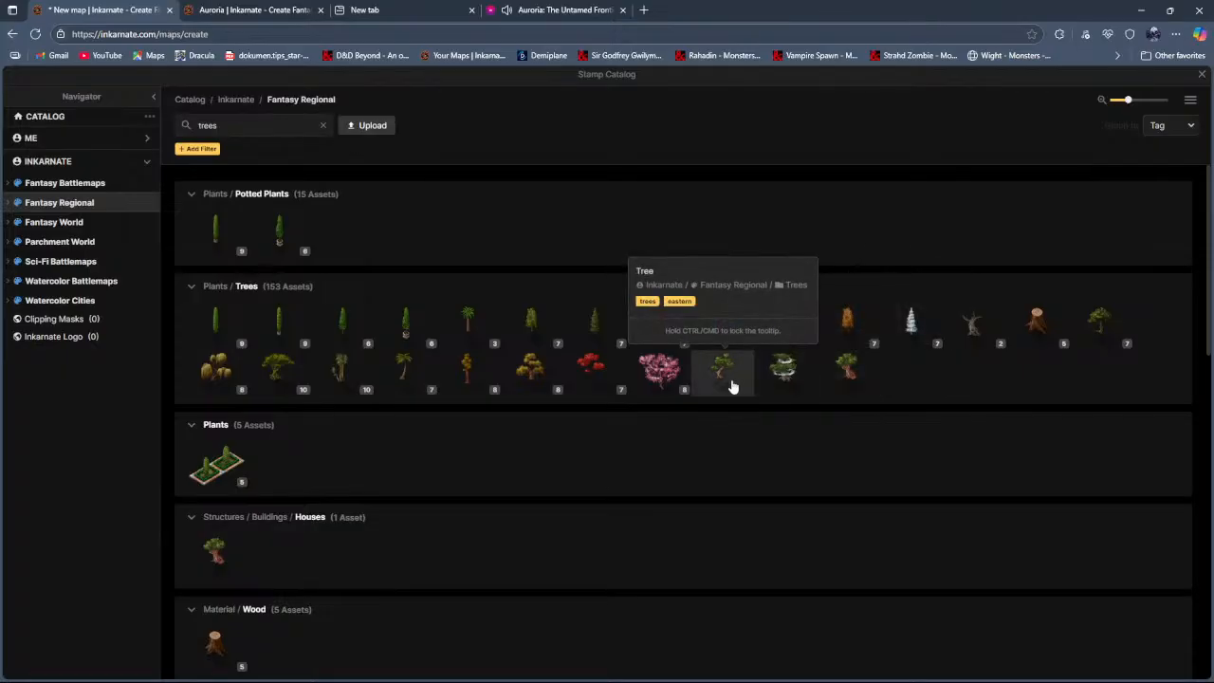
{"action": "left_click", "coordinate": [1119, 345]}
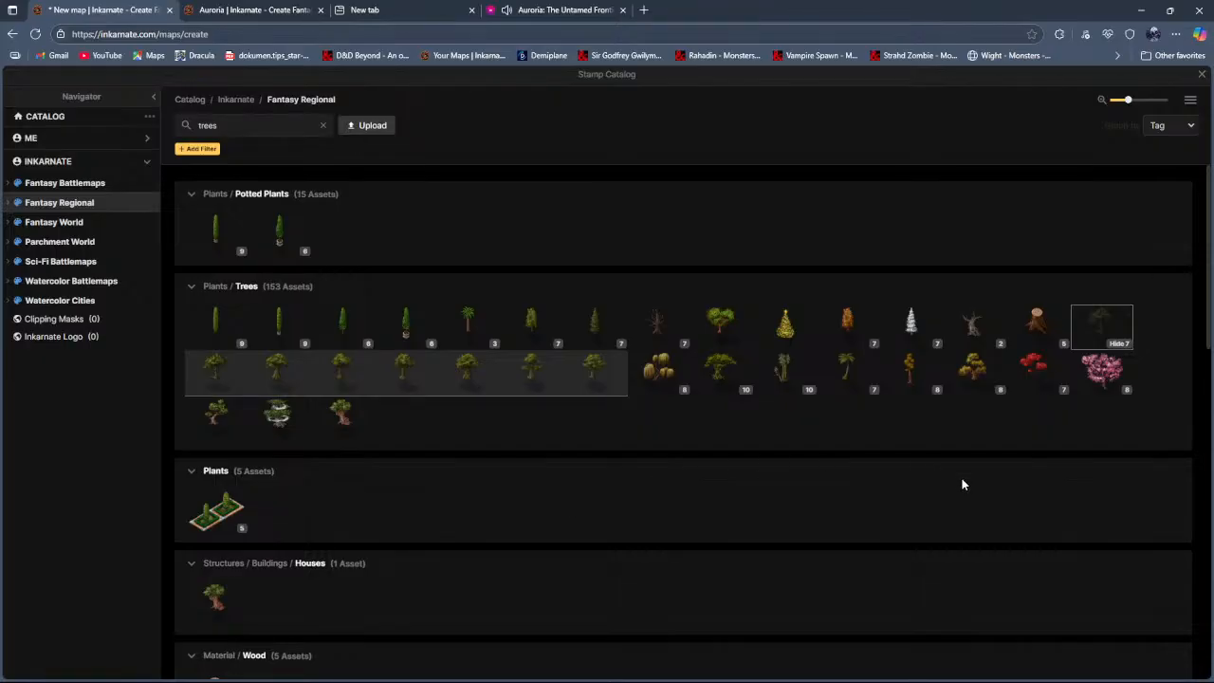
{"action": "left_click", "coordinate": [1119, 343]}
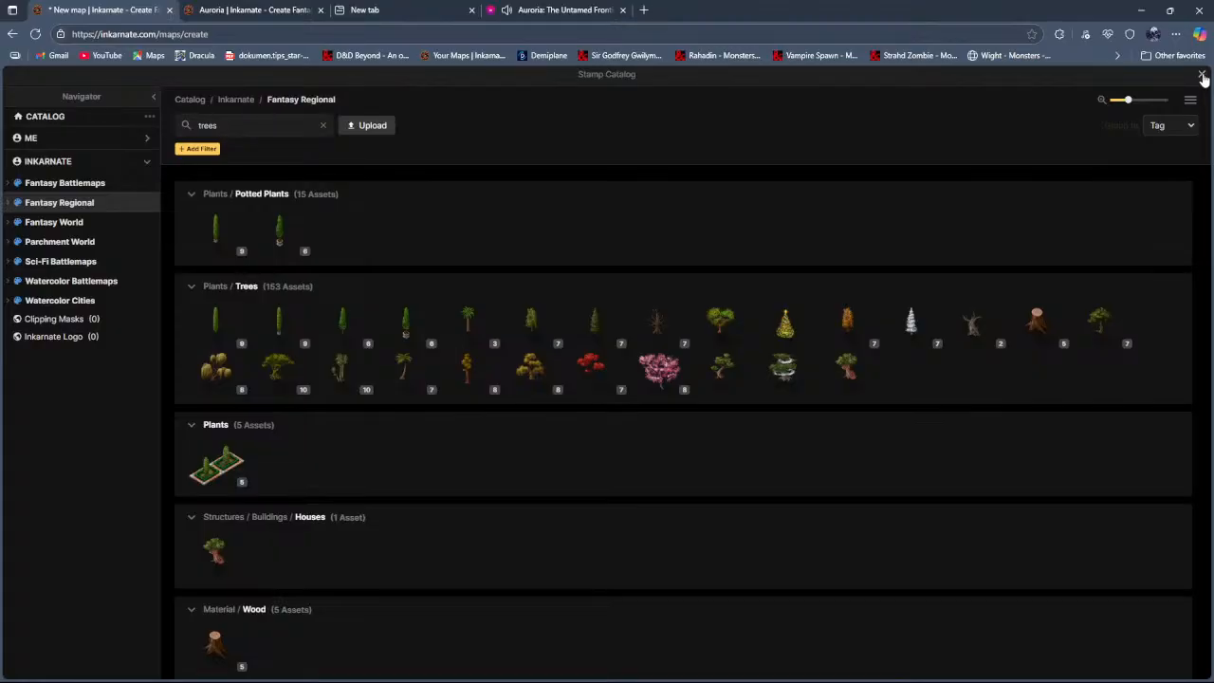
{"action": "left_click", "coordinate": [1203, 76]}
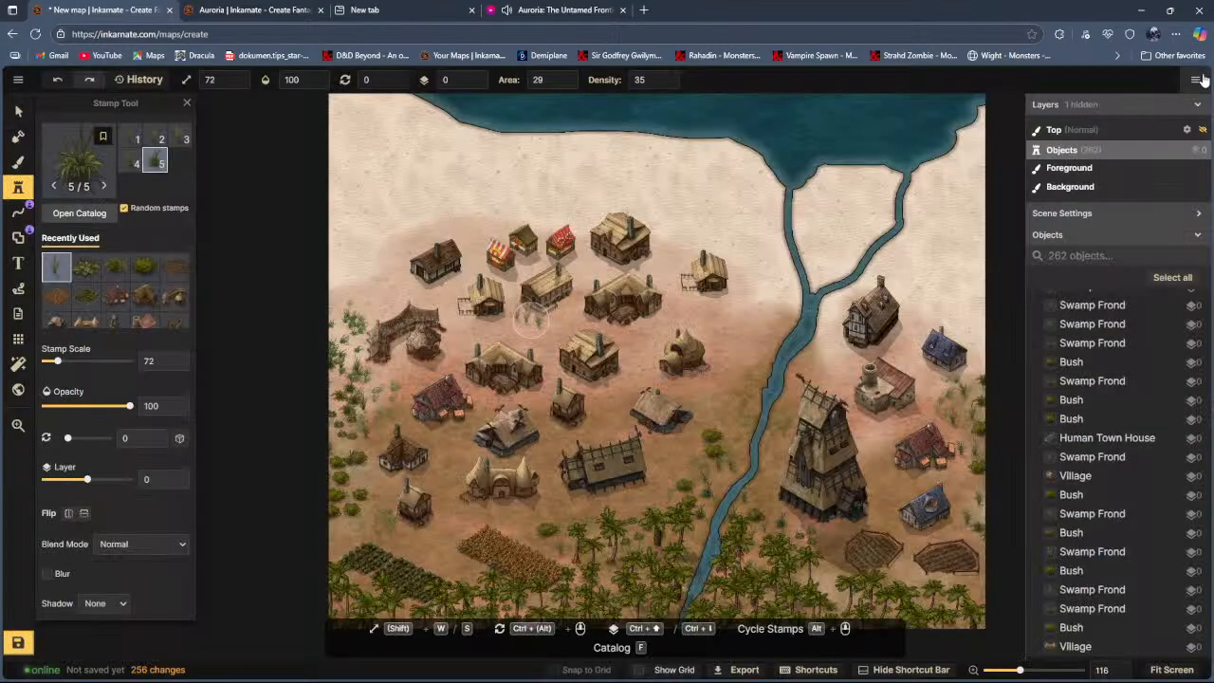
Step: Choose the leafy green overlay texture for the foreground brush, dab it west of the river and set the opacity to 100
{"action": "scroll", "coordinate": [706, 364], "scroll_direction": "down", "scroll_amount": 1}
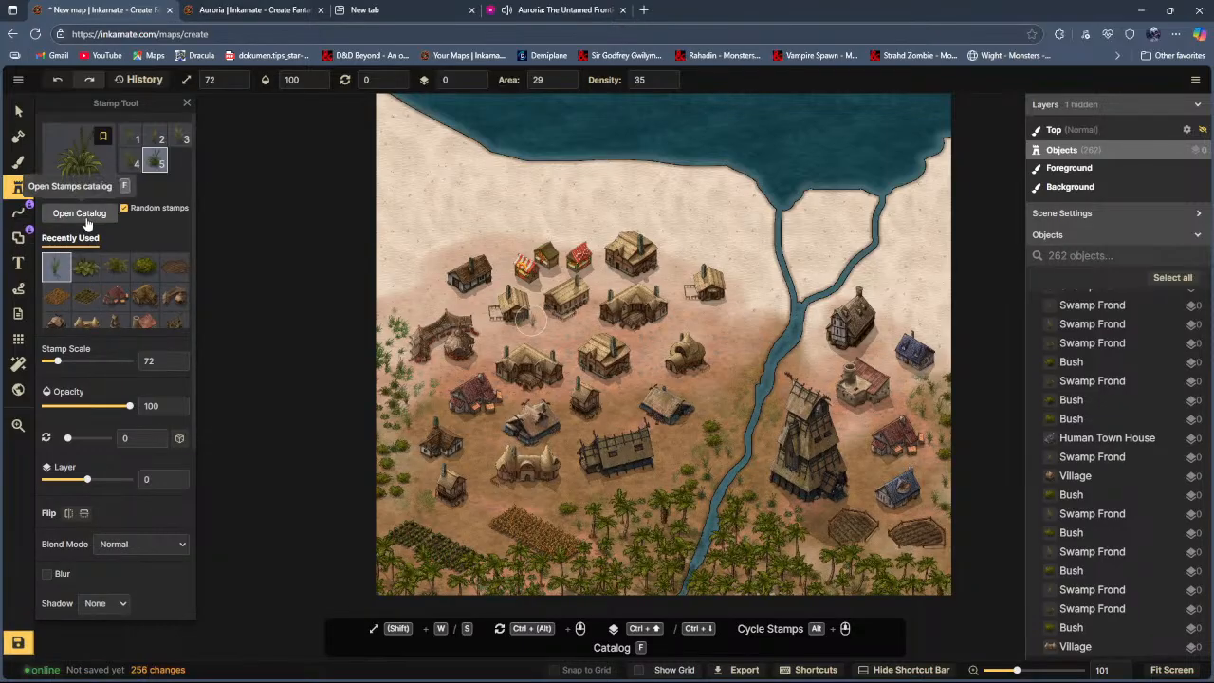
{"action": "left_click", "coordinate": [17, 162]}
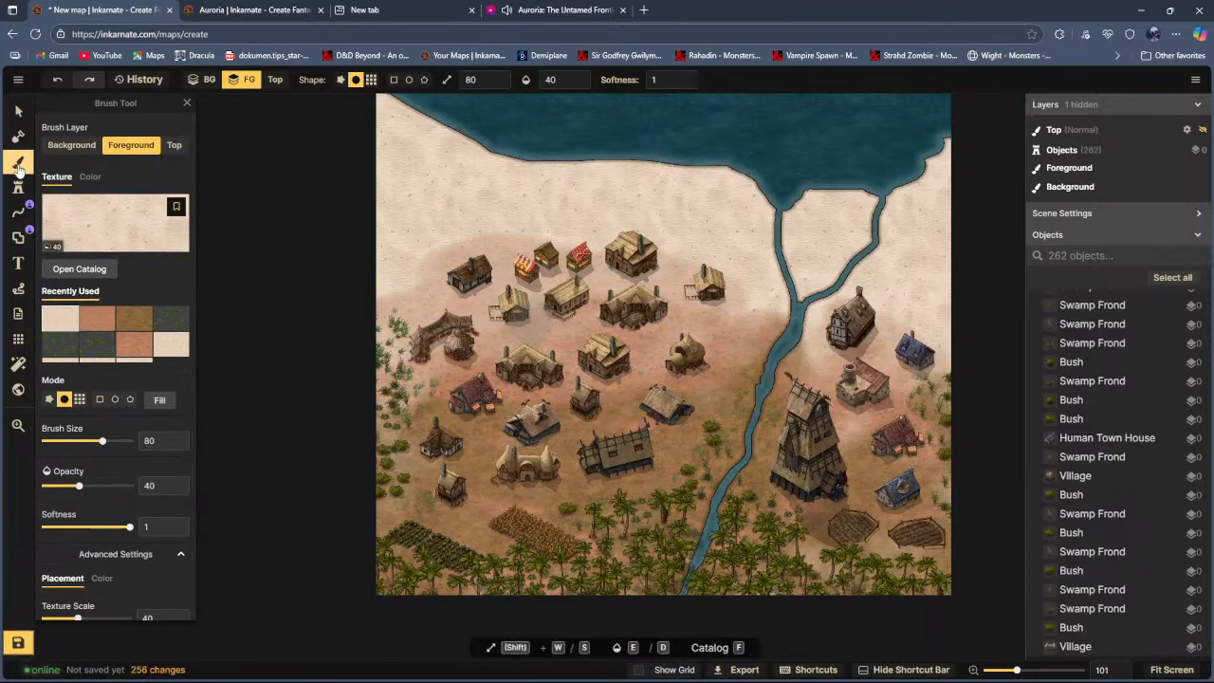
{"action": "left_click", "coordinate": [61, 348]}
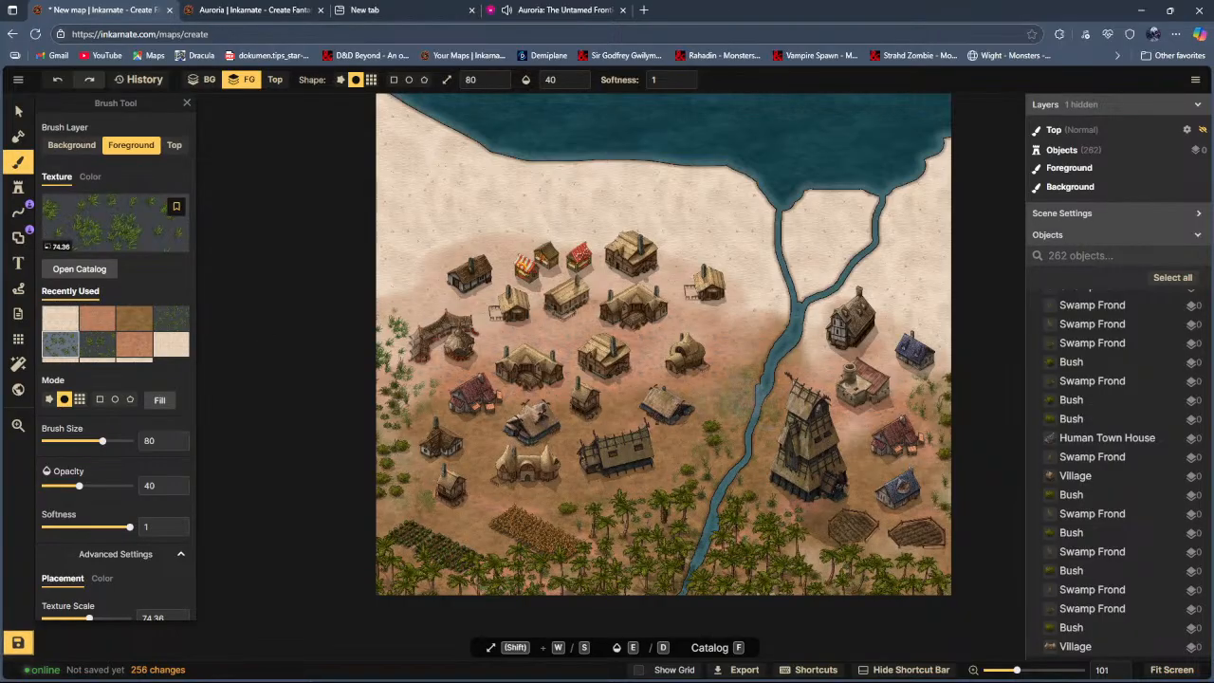
{"action": "left_click", "coordinate": [706, 470]}
{"action": "left_click", "coordinate": [161, 486]}
{"action": "type", "text": "100"}
{"action": "key", "text": "Return"}
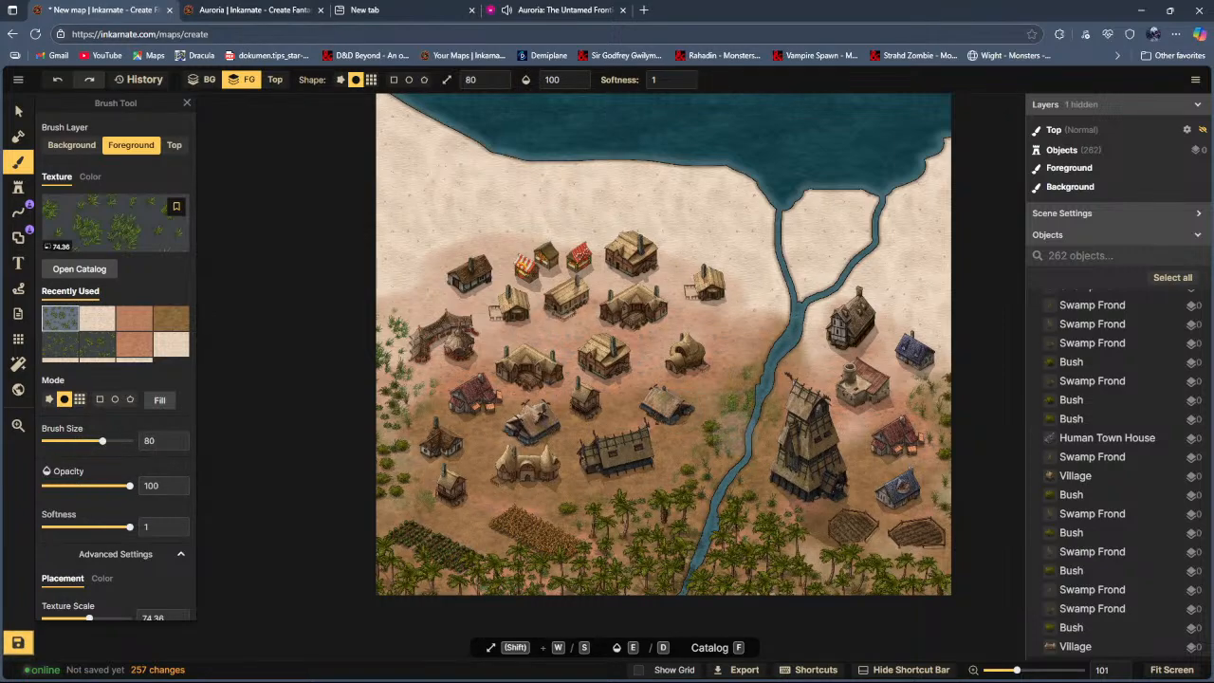
Step: Paint the leafy green overlay along the river's west bank, around the southwest edge and through the palm grove
{"action": "mouse_move", "coordinate": [738, 408]}
{"action": "left_mouse_down"}
{"action": "mouse_move", "coordinate": [763, 418]}
{"action": "mouse_move", "coordinate": [750, 455]}
{"action": "mouse_move", "coordinate": [710, 467]}
{"action": "mouse_move", "coordinate": [697, 488]}
{"action": "mouse_move", "coordinate": [766, 512]}
{"action": "mouse_move", "coordinate": [689, 511]}
{"action": "mouse_move", "coordinate": [682, 499]}
{"action": "mouse_move", "coordinate": [585, 518]}
{"action": "mouse_move", "coordinate": [675, 504]}
{"action": "left_mouse_up"}
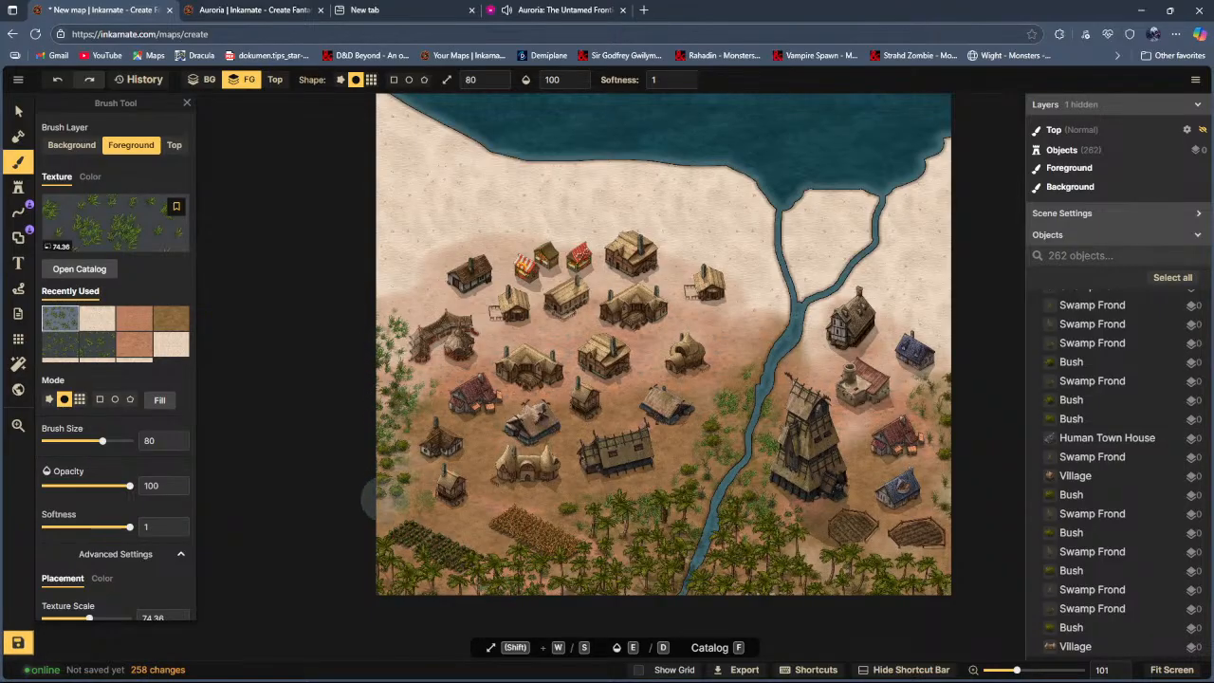
{"action": "mouse_move", "coordinate": [389, 503]}
{"action": "left_mouse_down"}
{"action": "mouse_move", "coordinate": [380, 495]}
{"action": "mouse_move", "coordinate": [442, 501]}
{"action": "left_mouse_up"}
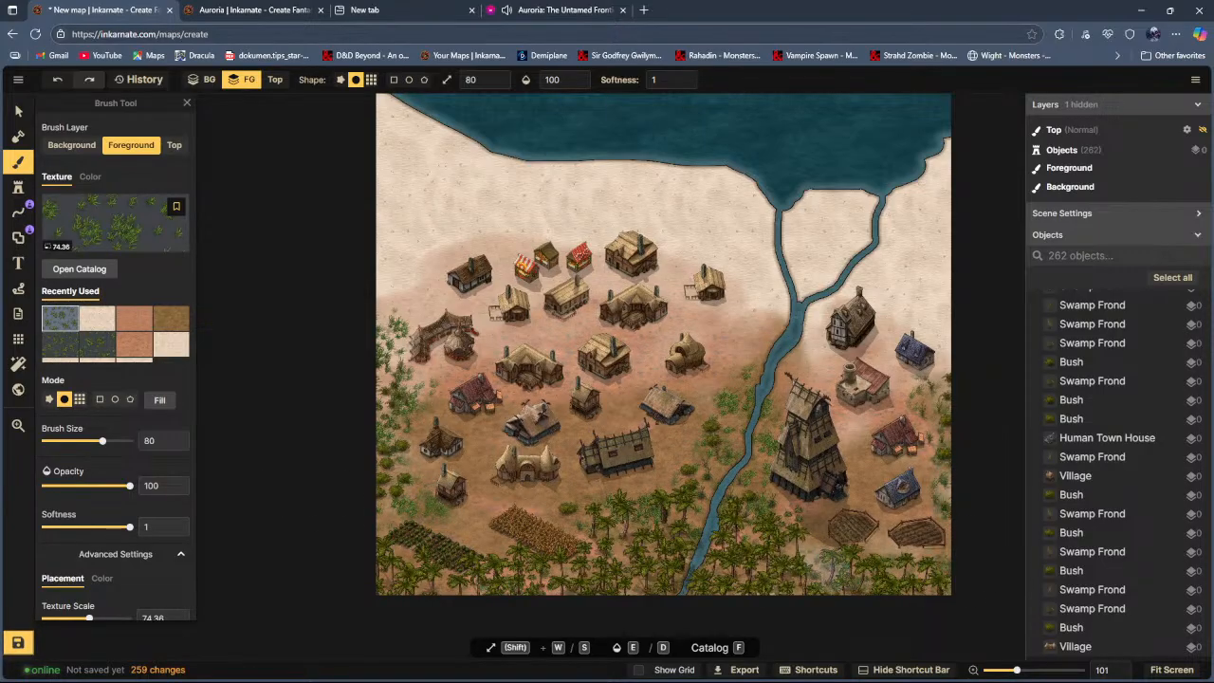
{"action": "left_click_drag", "start_coordinate": [630, 552], "coordinate": [662, 563]}
{"action": "scroll", "coordinate": [546, 434], "scroll_direction": "down", "scroll_amount": 3}
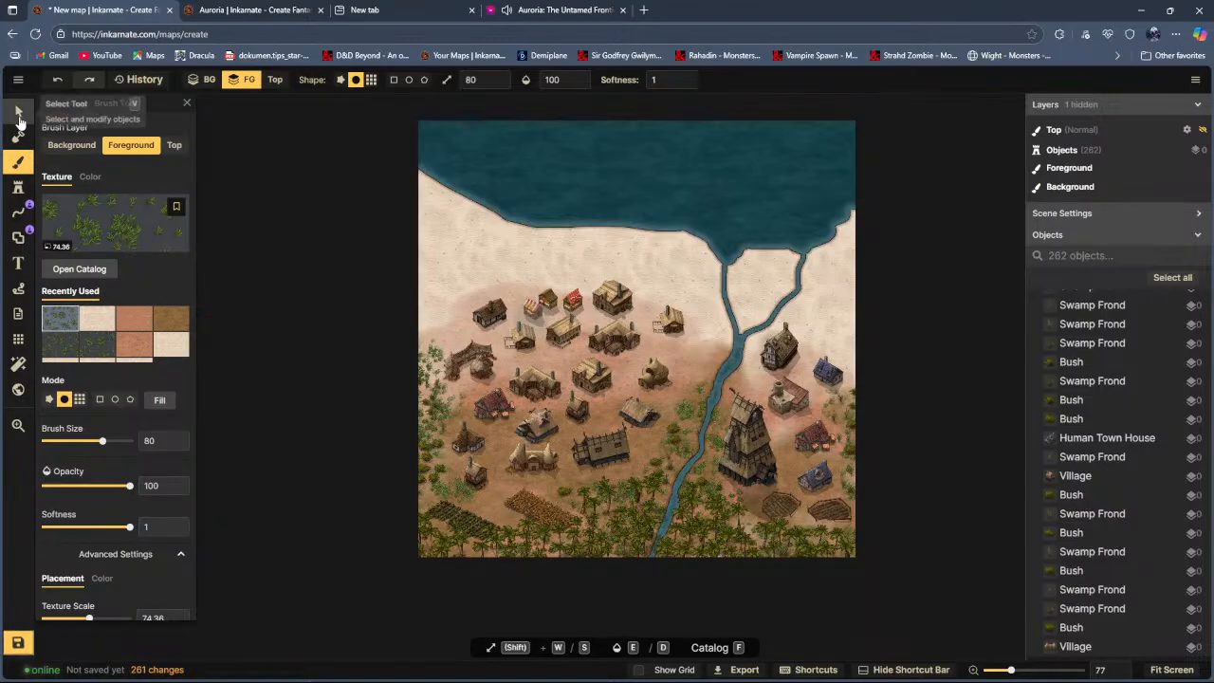
Step: Search the stamp catalog for ships and look through the matching Fantasy Regional stamps
{"action": "left_click", "coordinate": [18, 187]}
{"action": "left_click", "coordinate": [84, 215]}
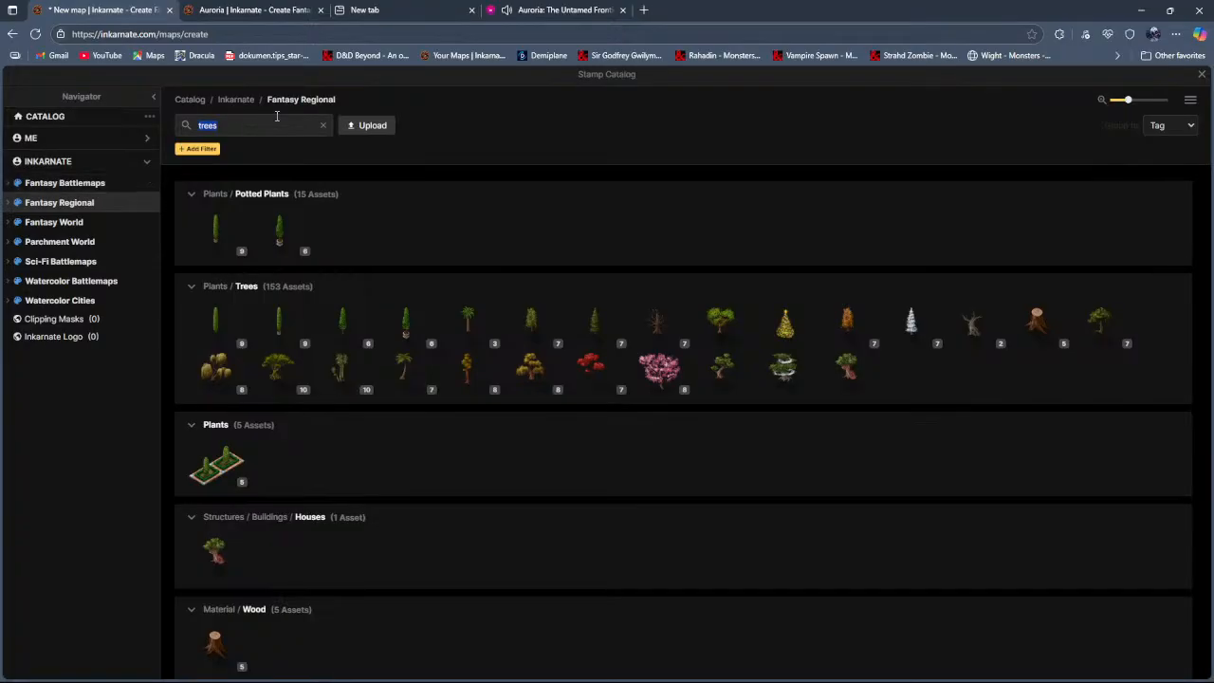
{"action": "type", "text": "ships"}
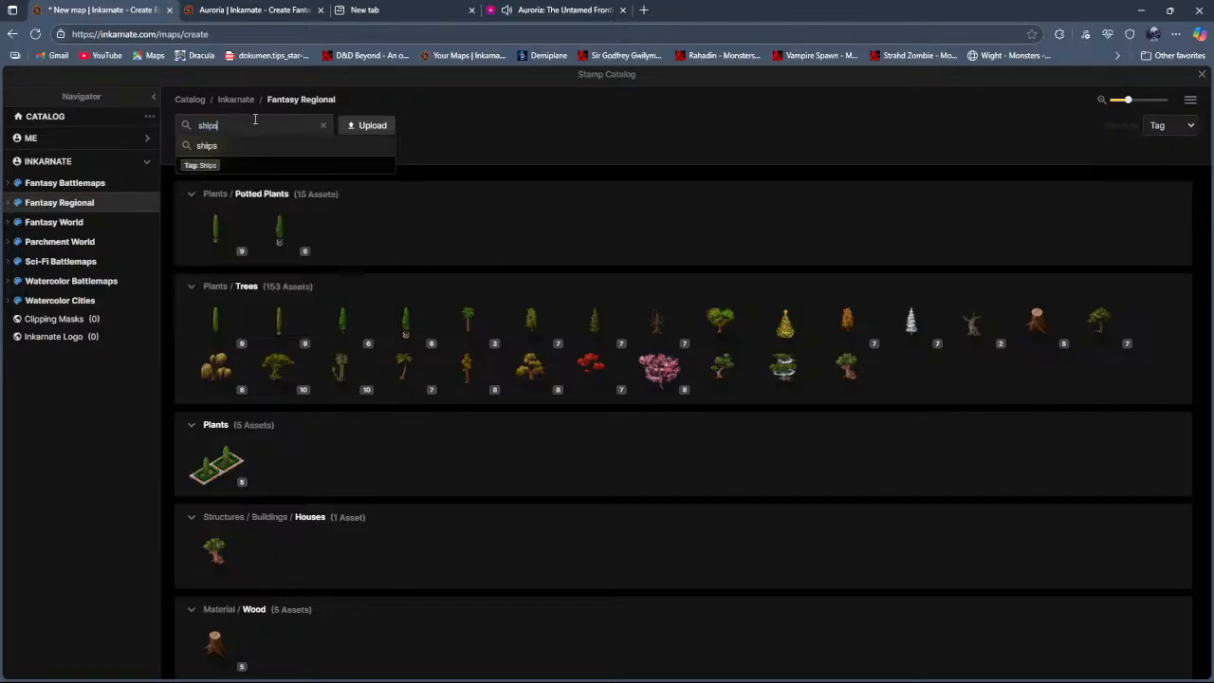
{"action": "key", "text": "Return"}
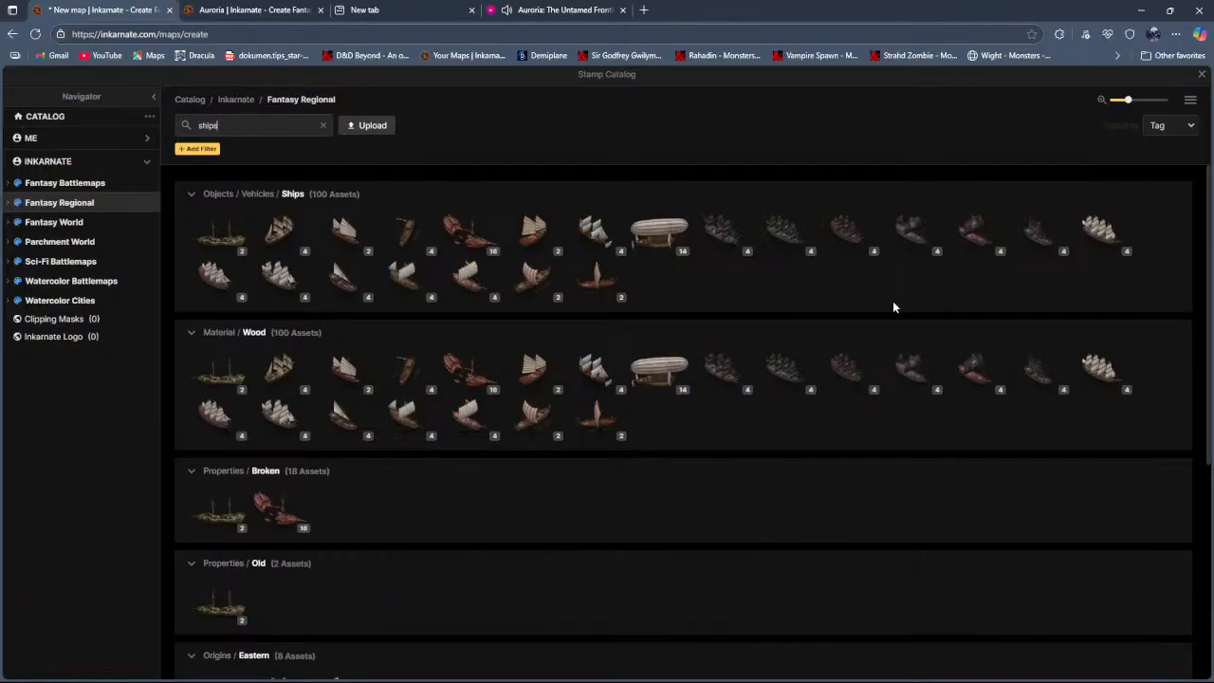
{"action": "scroll", "coordinate": [892, 307], "scroll_direction": "down", "scroll_amount": 3}
{"action": "scroll", "coordinate": [889, 305], "scroll_direction": "down", "scroll_amount": 2}
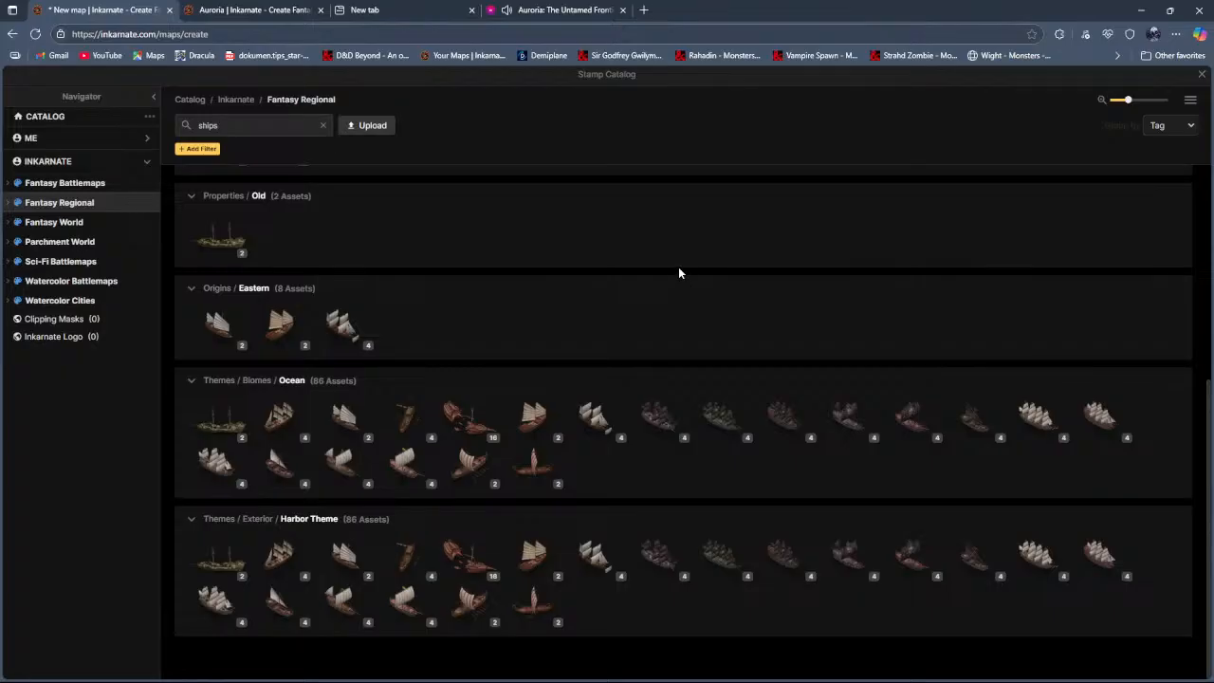
{"action": "scroll", "coordinate": [678, 273], "scroll_direction": "up", "scroll_amount": 4}
{"action": "scroll", "coordinate": [715, 251], "scroll_direction": "up", "scroll_amount": 1}
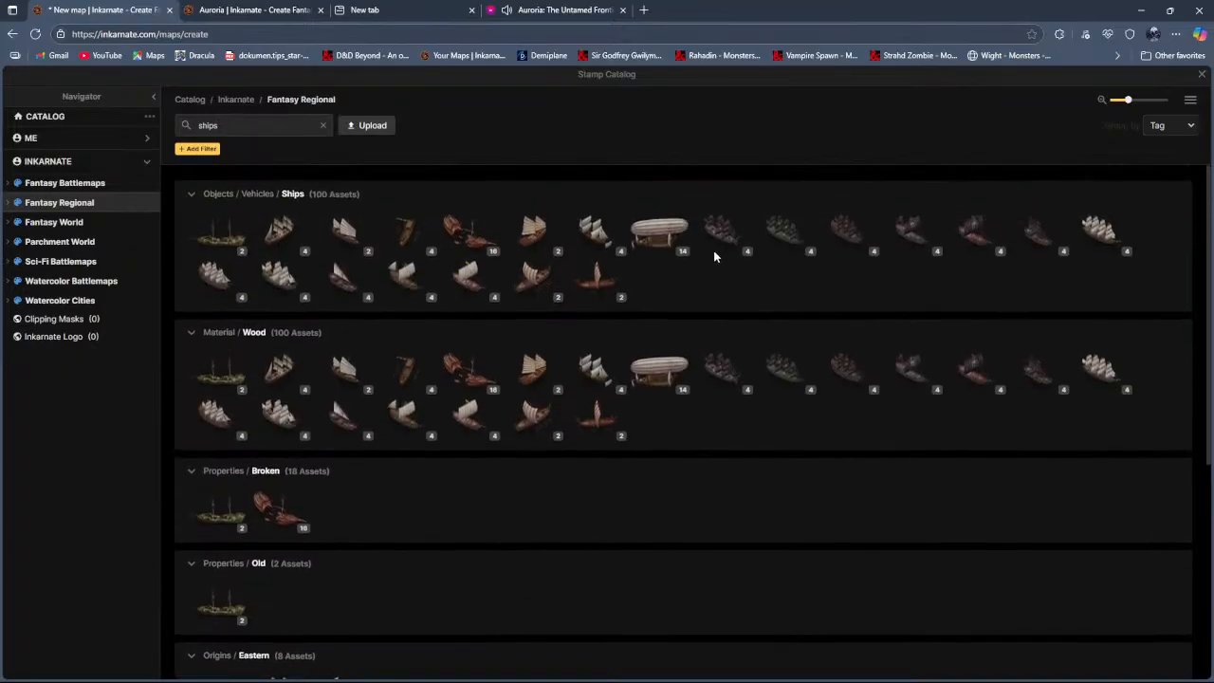
Step: Pick the third variant of the Boats stamp and set stamp placement to Single
{"action": "left_click", "coordinate": [425, 255]}
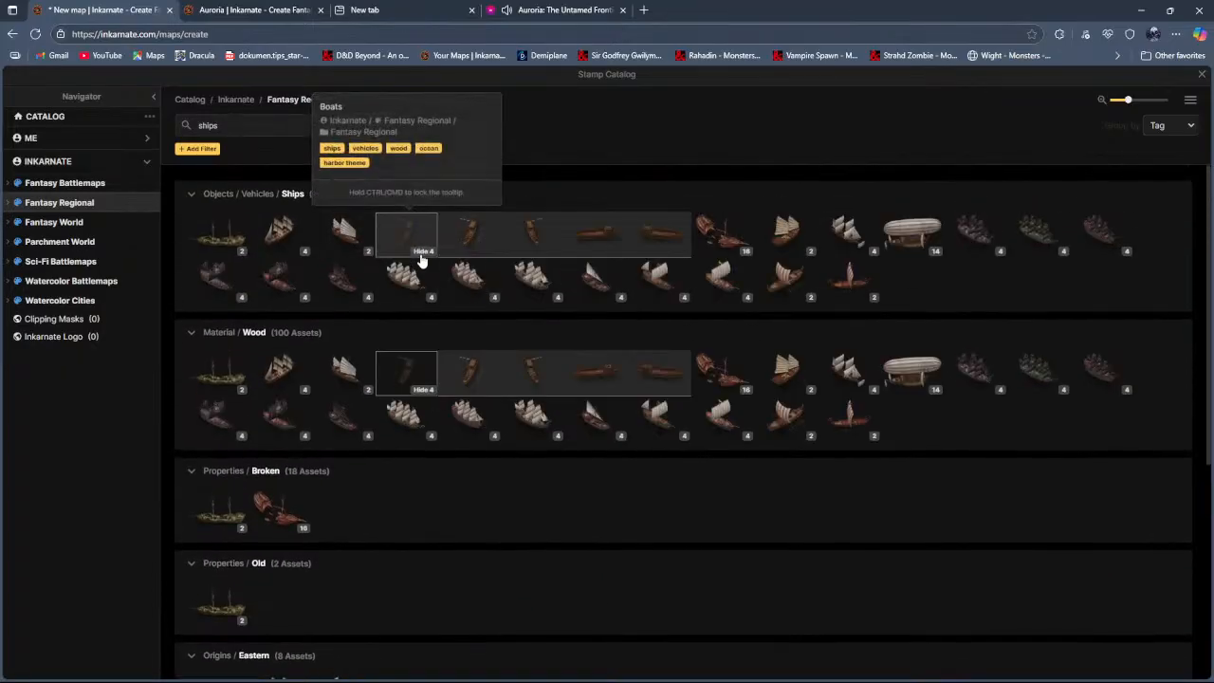
{"action": "left_click", "coordinate": [613, 236]}
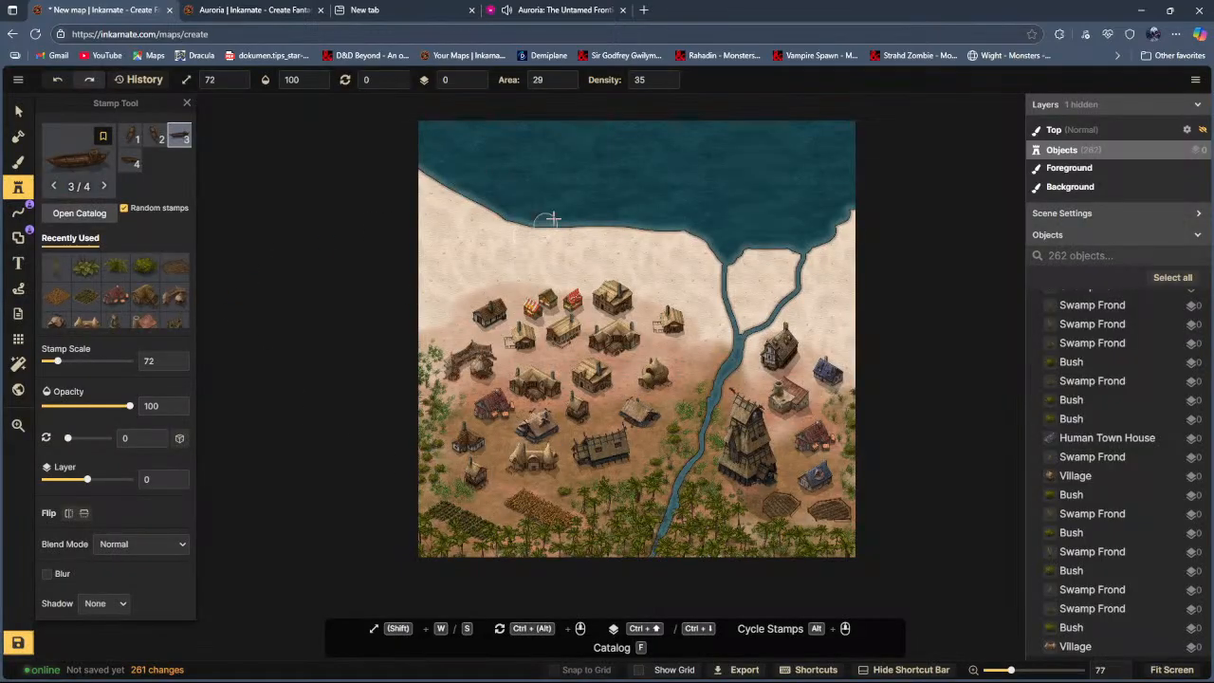
{"action": "scroll", "coordinate": [605, 258], "scroll_direction": "up", "scroll_amount": 1}
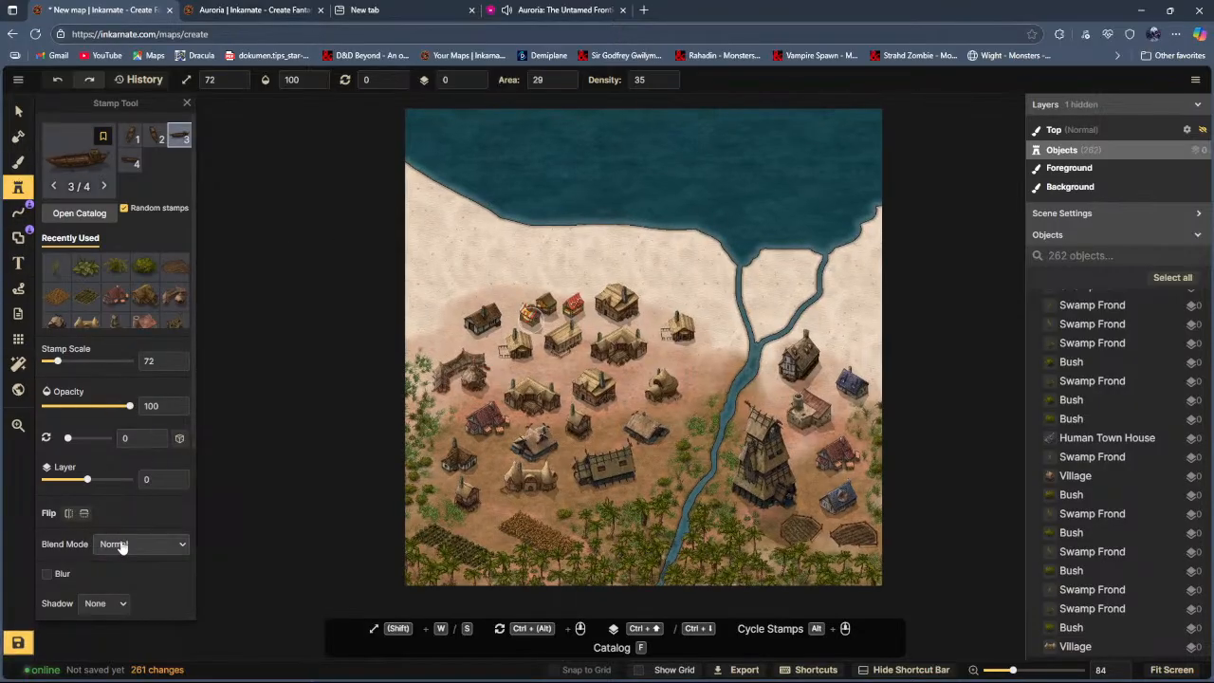
{"action": "scroll", "coordinate": [116, 528], "scroll_direction": "down", "scroll_amount": 2}
{"action": "left_click", "coordinate": [94, 446]}
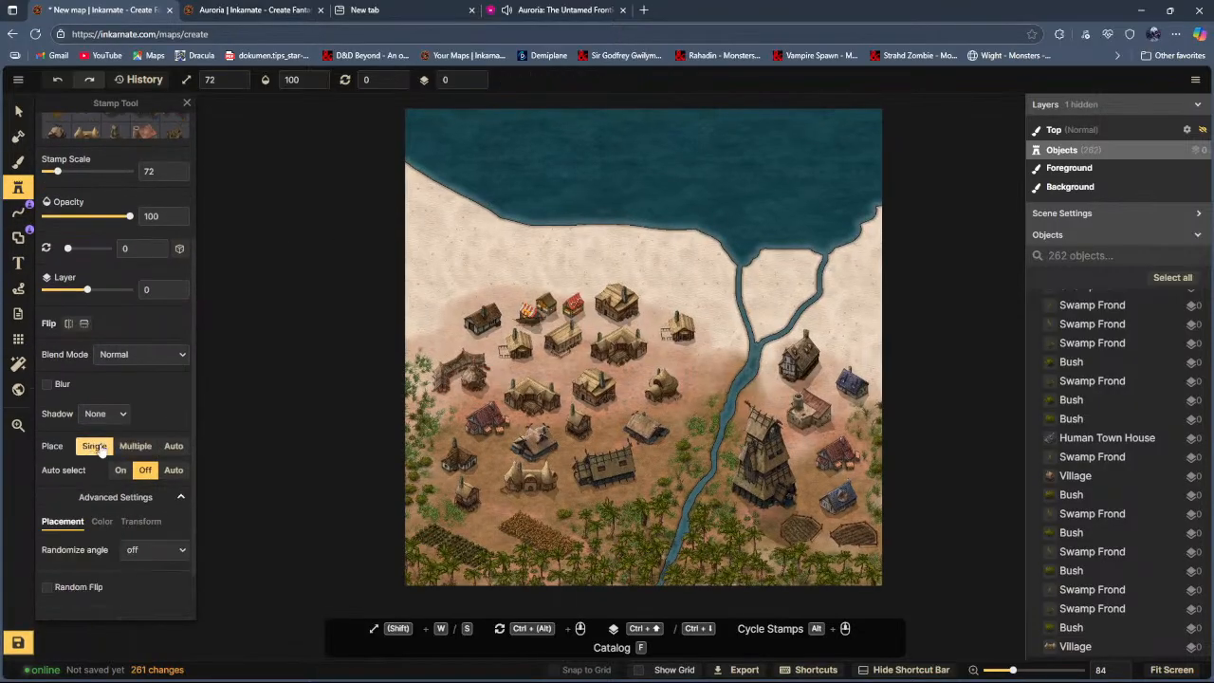
{"action": "scroll", "coordinate": [666, 269], "scroll_direction": "up", "scroll_amount": 1}
{"action": "scroll", "coordinate": [666, 269], "scroll_direction": "up", "scroll_amount": 4}
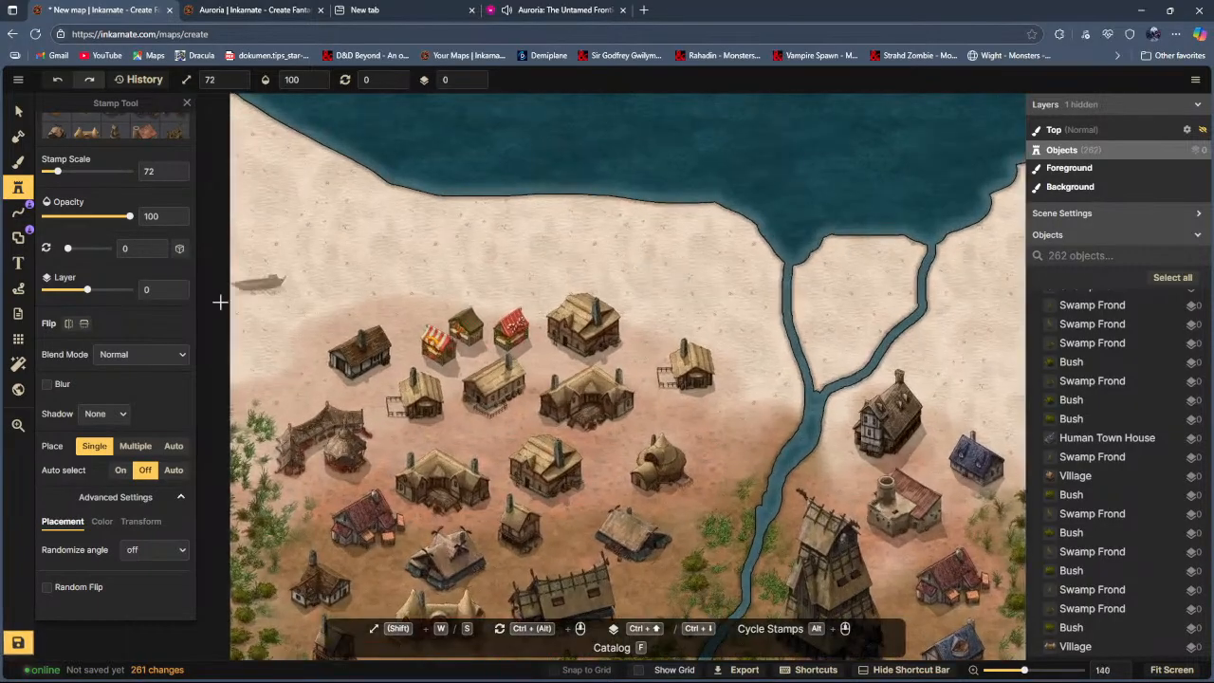
{"action": "scroll", "coordinate": [175, 249], "scroll_direction": "up", "scroll_amount": 2}
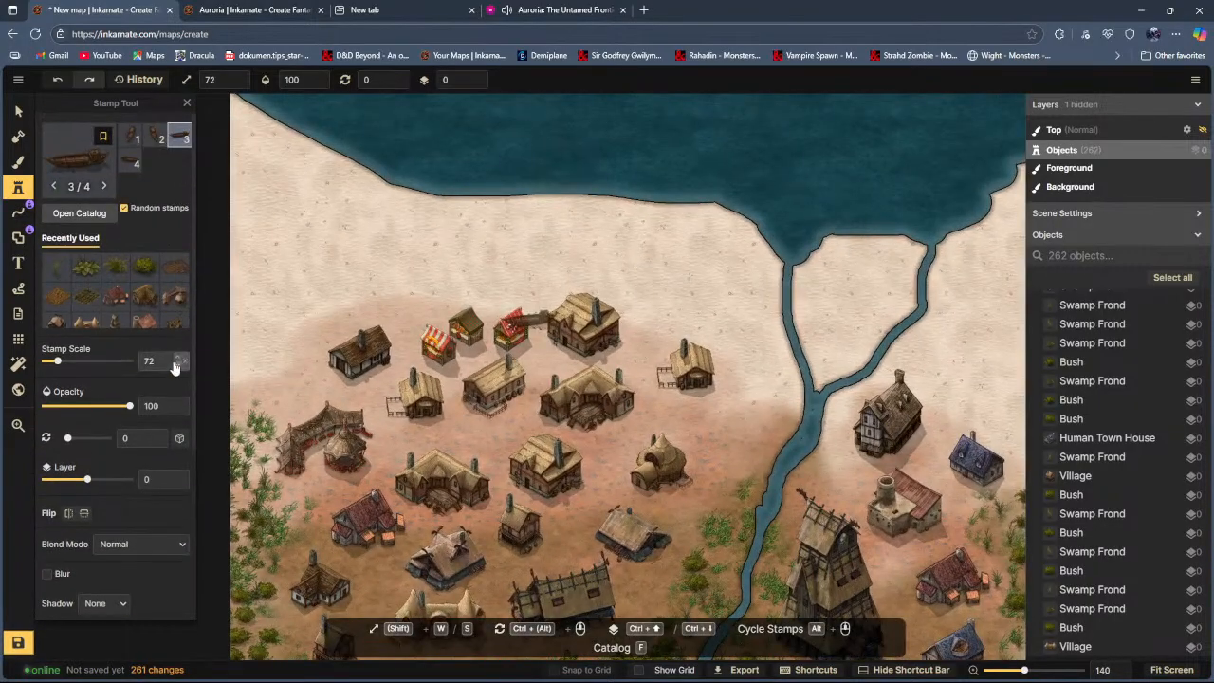
Step: Switch to the first boat variant and place one boat at scale 72 in the sea north of the town
{"action": "left_click", "coordinate": [155, 139]}
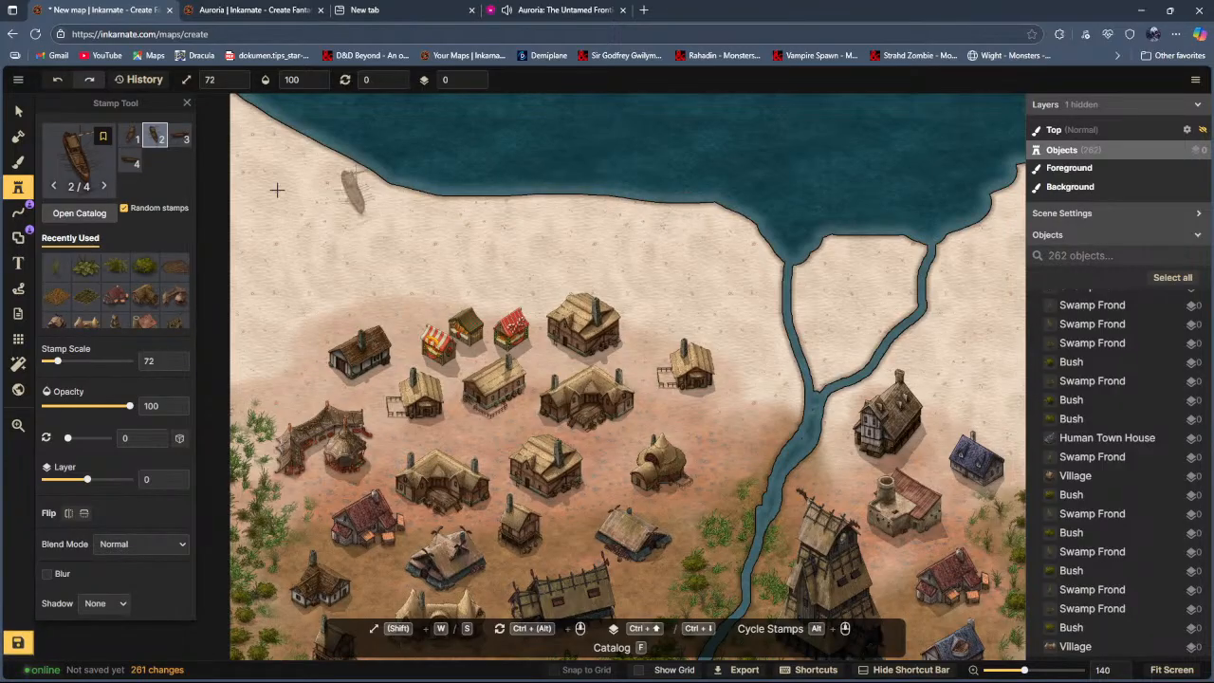
{"action": "left_click", "coordinate": [135, 141]}
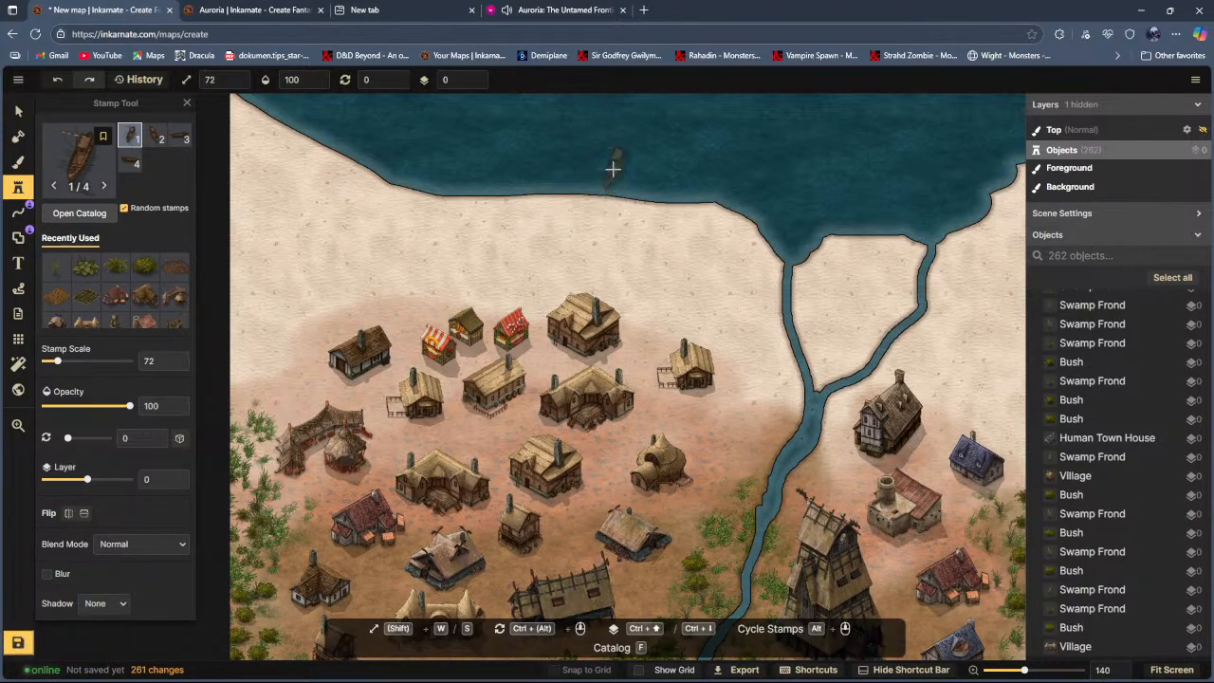
{"action": "left_click", "coordinate": [616, 154]}
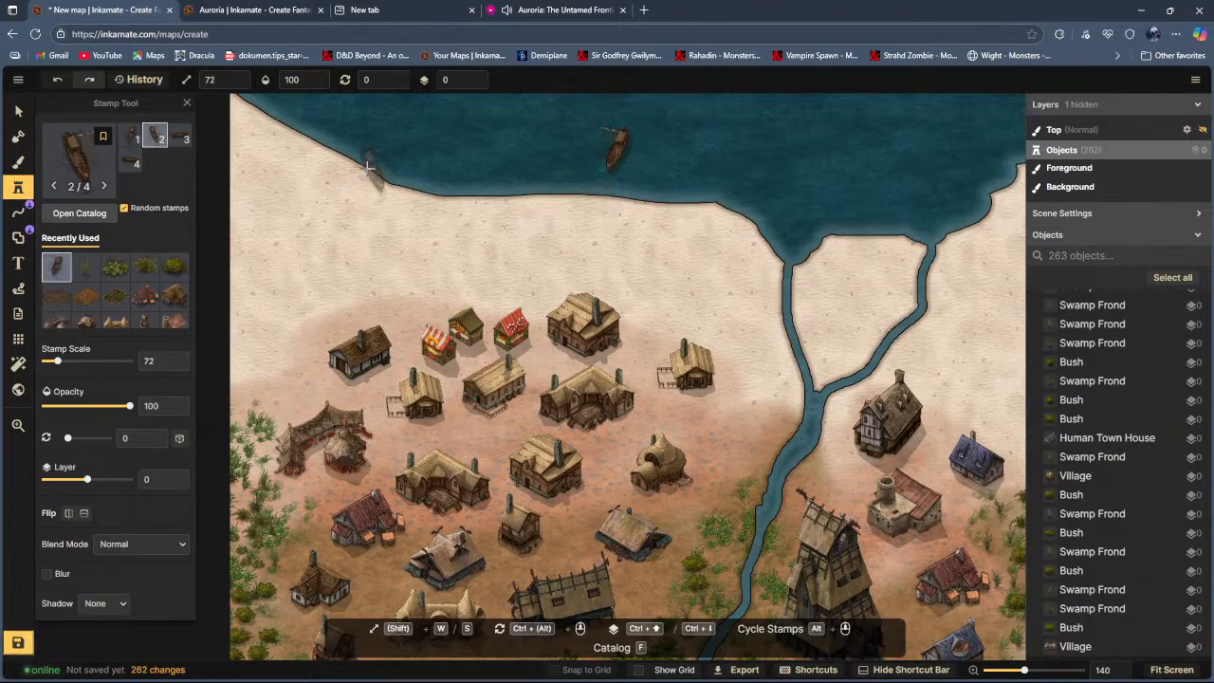
Step: Preview the third and fourth variants of the boat stamp over the map
{"action": "left_click", "coordinate": [176, 142]}
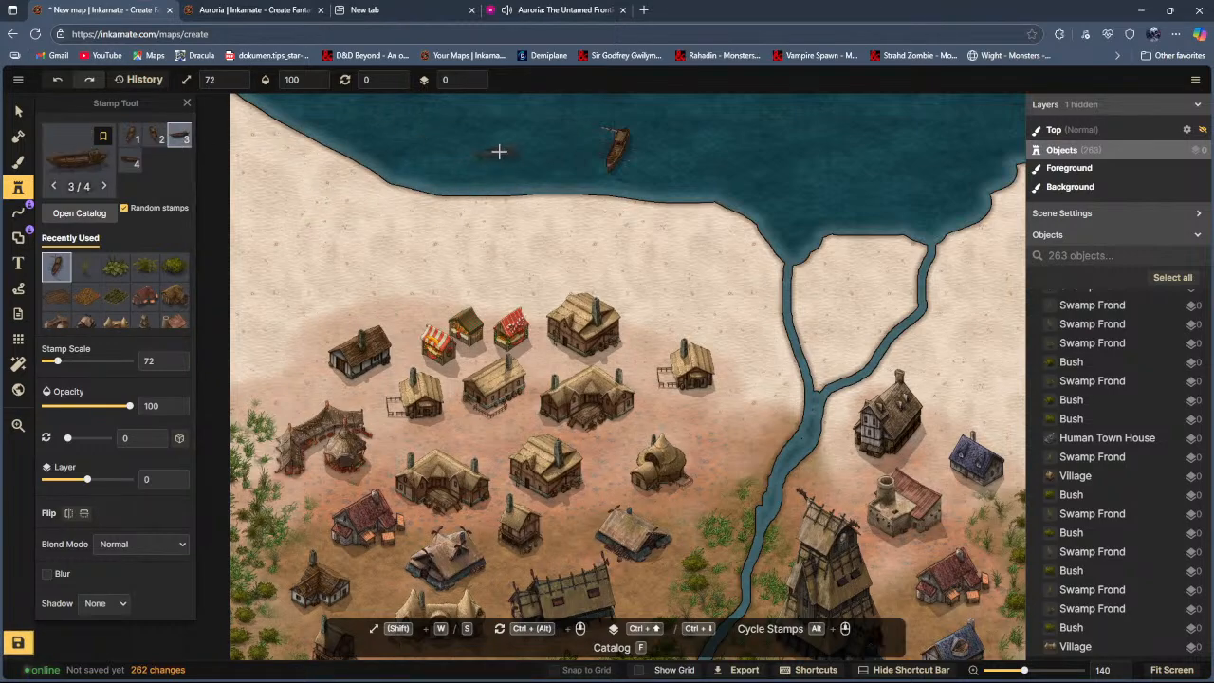
{"action": "scroll", "coordinate": [498, 153], "scroll_direction": "down", "scroll_amount": 3}
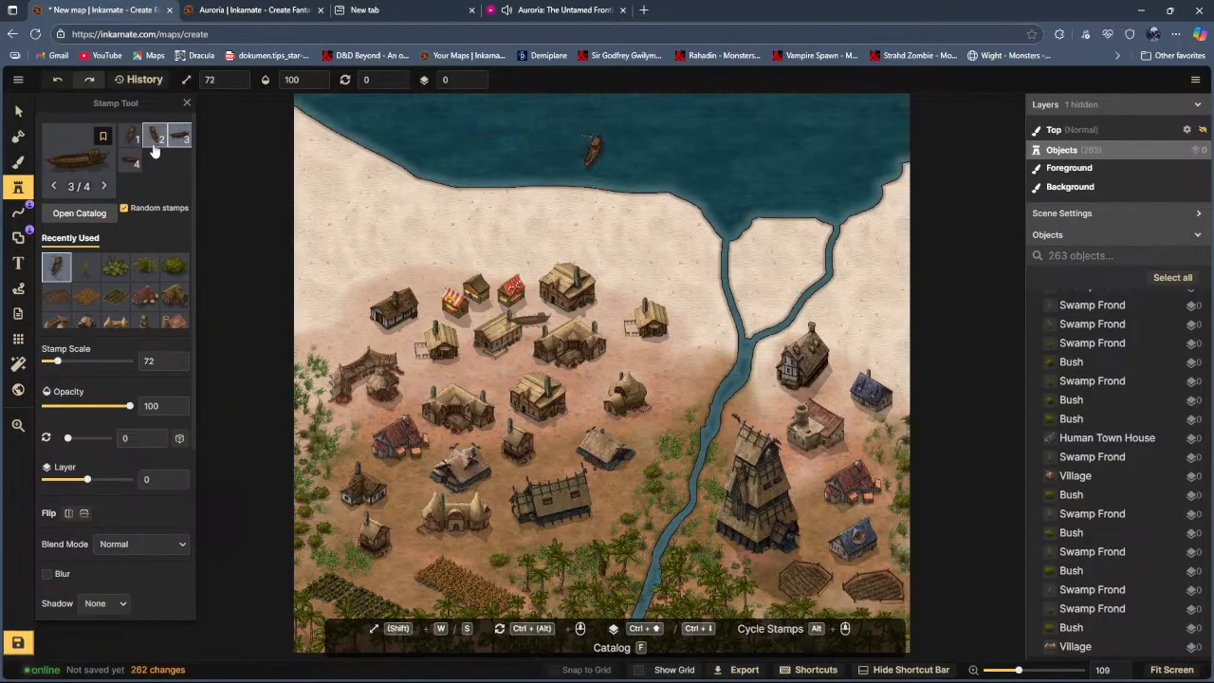
{"action": "left_click", "coordinate": [130, 162]}
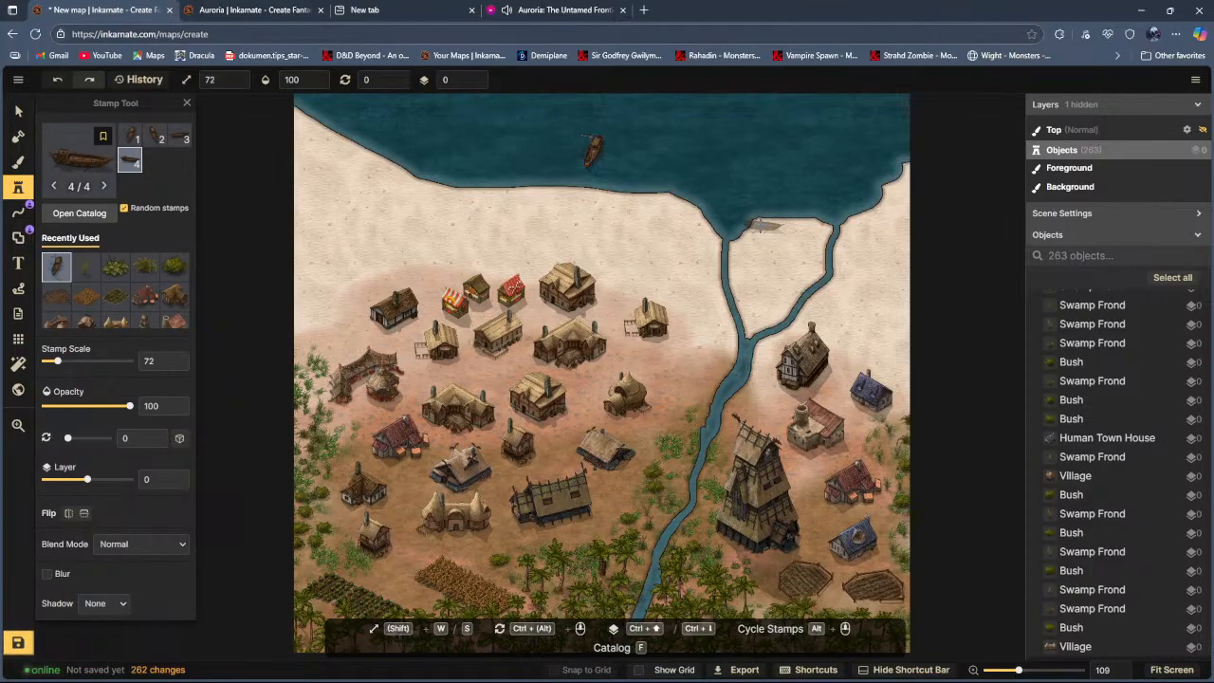
Step: Select the boat placed in the sea north of the town and move it slightly west
{"action": "key", "text": "v"}
{"action": "left_click", "coordinate": [575, 134]}
{"action": "mouse_move", "coordinate": [588, 152]}
{"action": "left_mouse_down"}
{"action": "mouse_move", "coordinate": [584, 204]}
{"action": "mouse_move", "coordinate": [590, 155]}
{"action": "mouse_move", "coordinate": [608, 147]}
{"action": "left_mouse_up"}
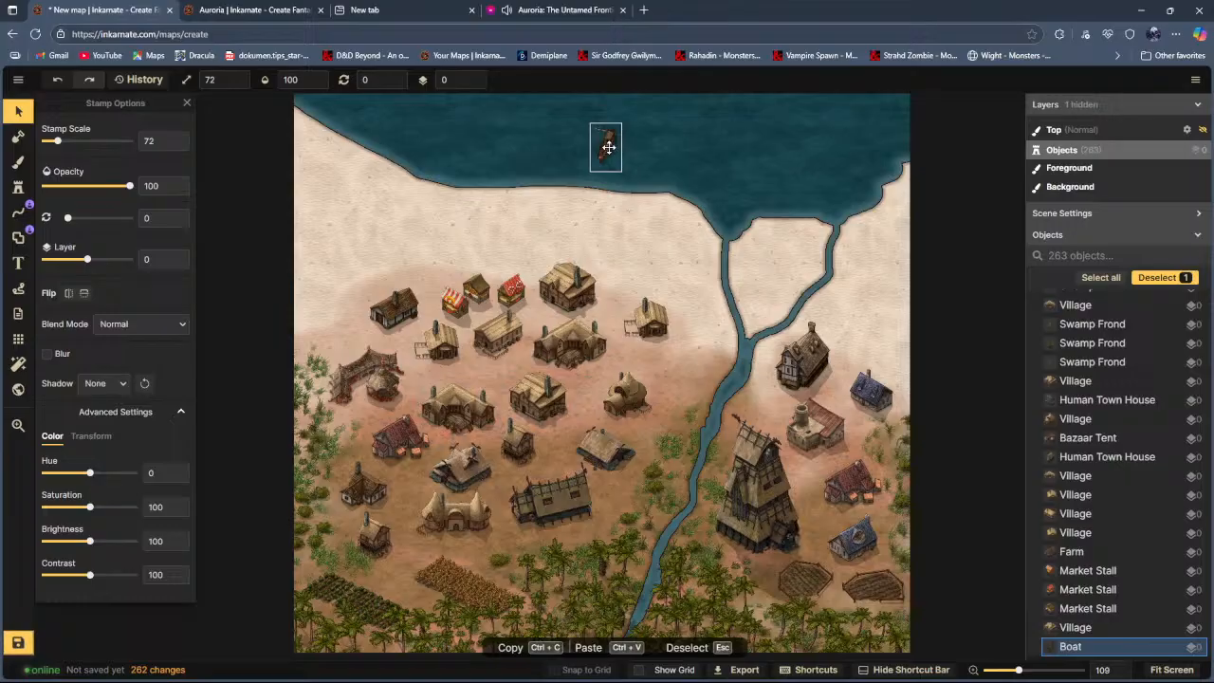
{"action": "left_click_drag", "start_coordinate": [608, 147], "coordinate": [589, 149]}
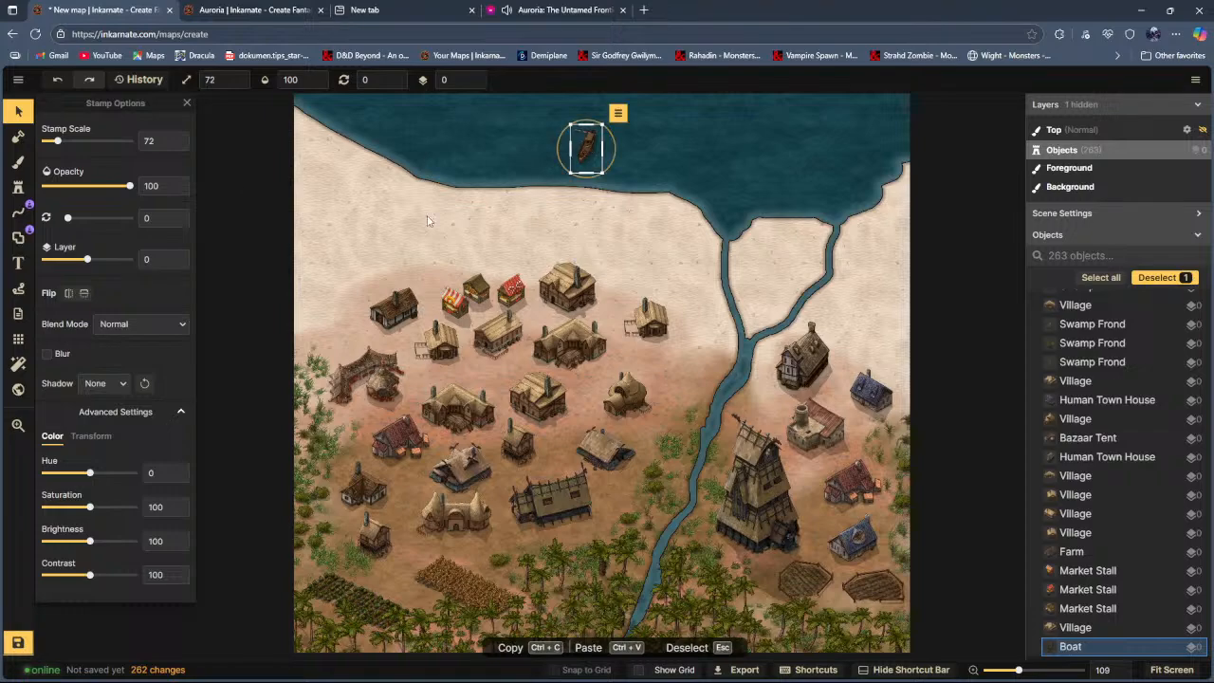
{"action": "left_click", "coordinate": [17, 136]}
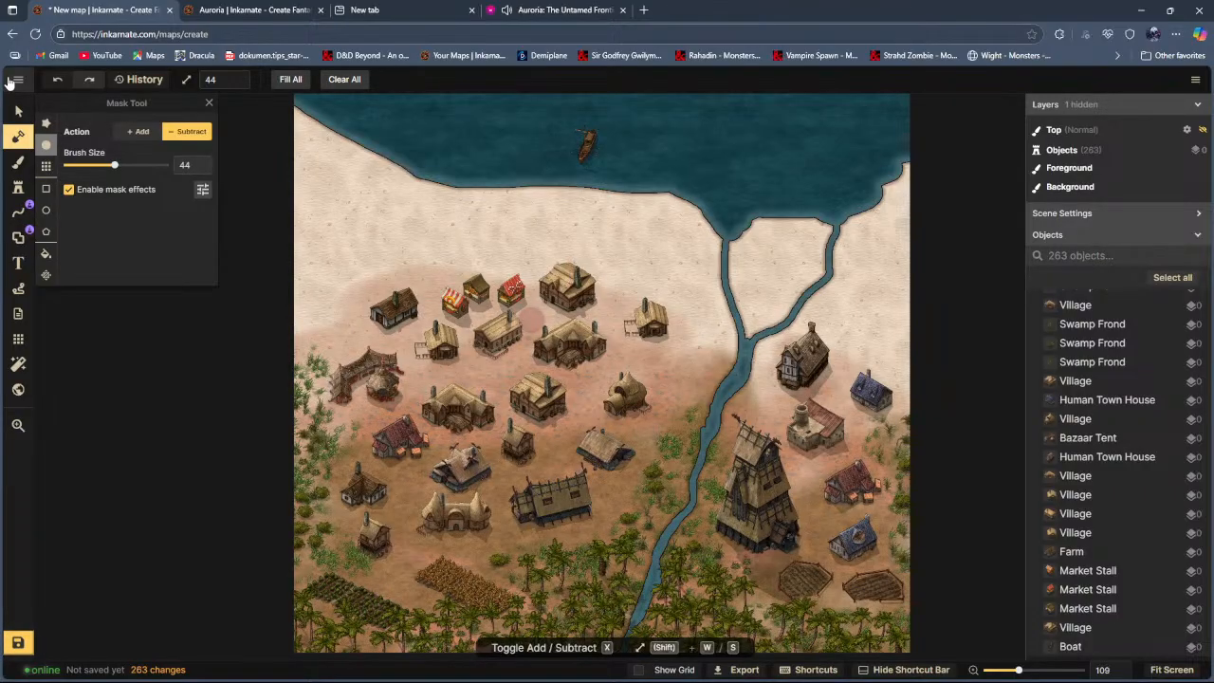
Step: Search the stamp catalog for docks and look through the matching Fantasy Regional stamps
{"action": "left_click", "coordinate": [19, 187]}
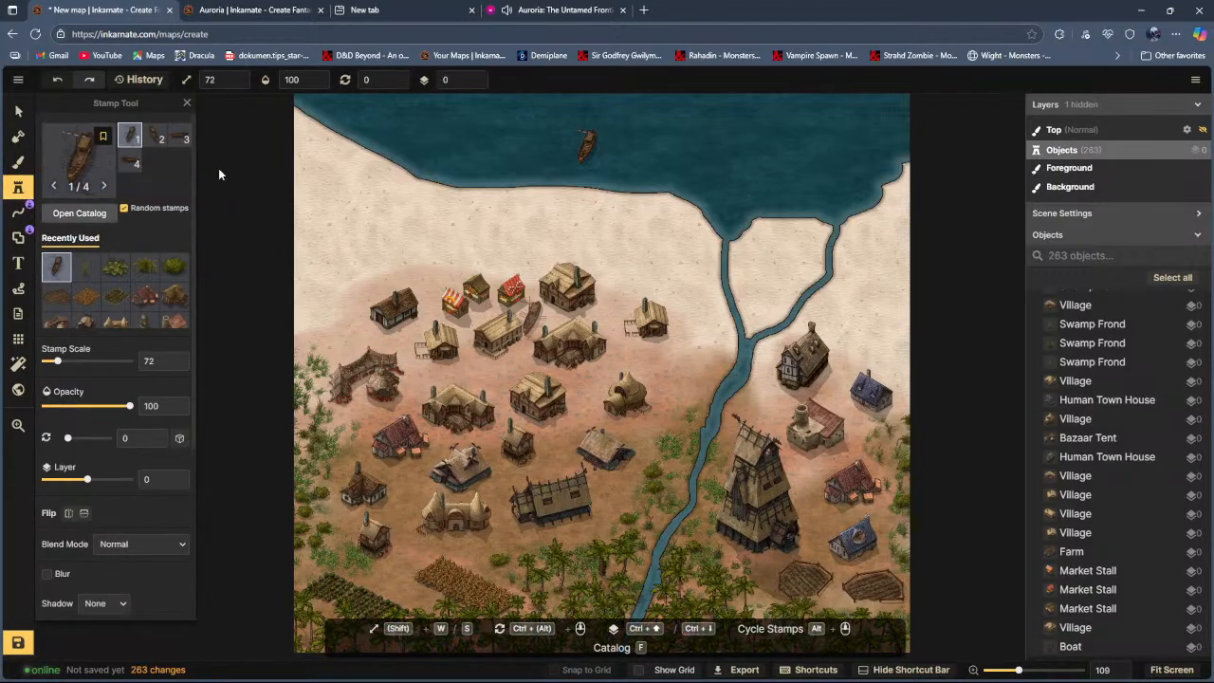
{"action": "key", "text": "f"}
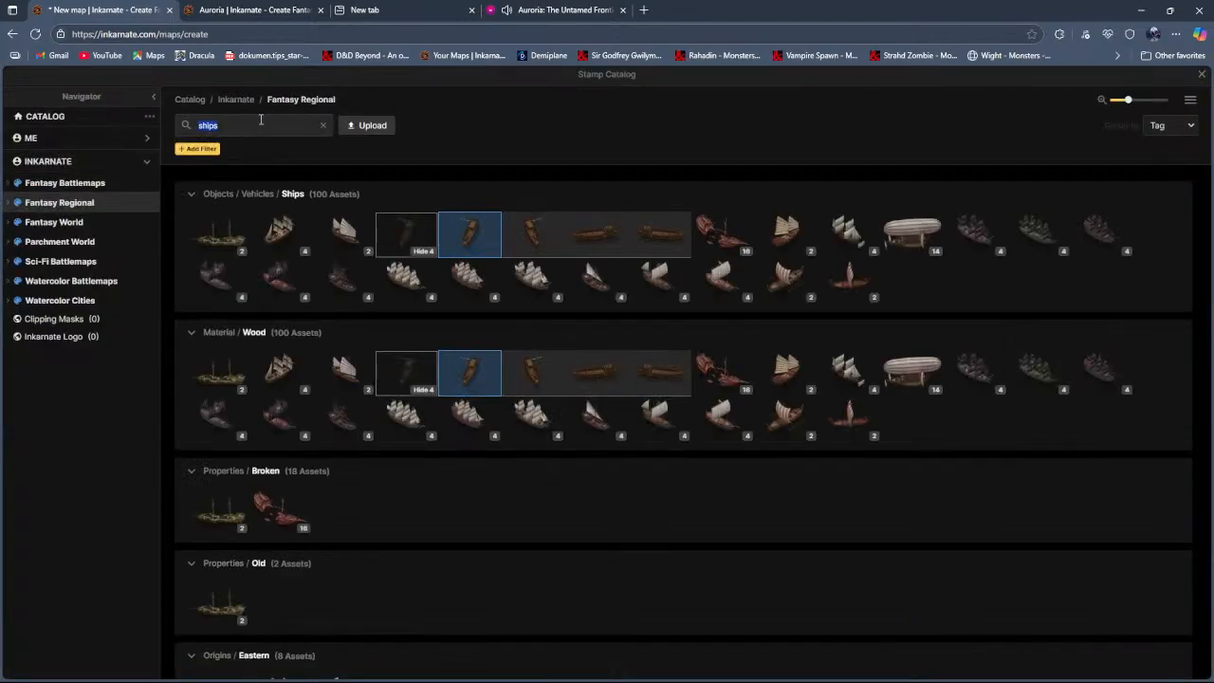
{"action": "type", "text": "dok"}
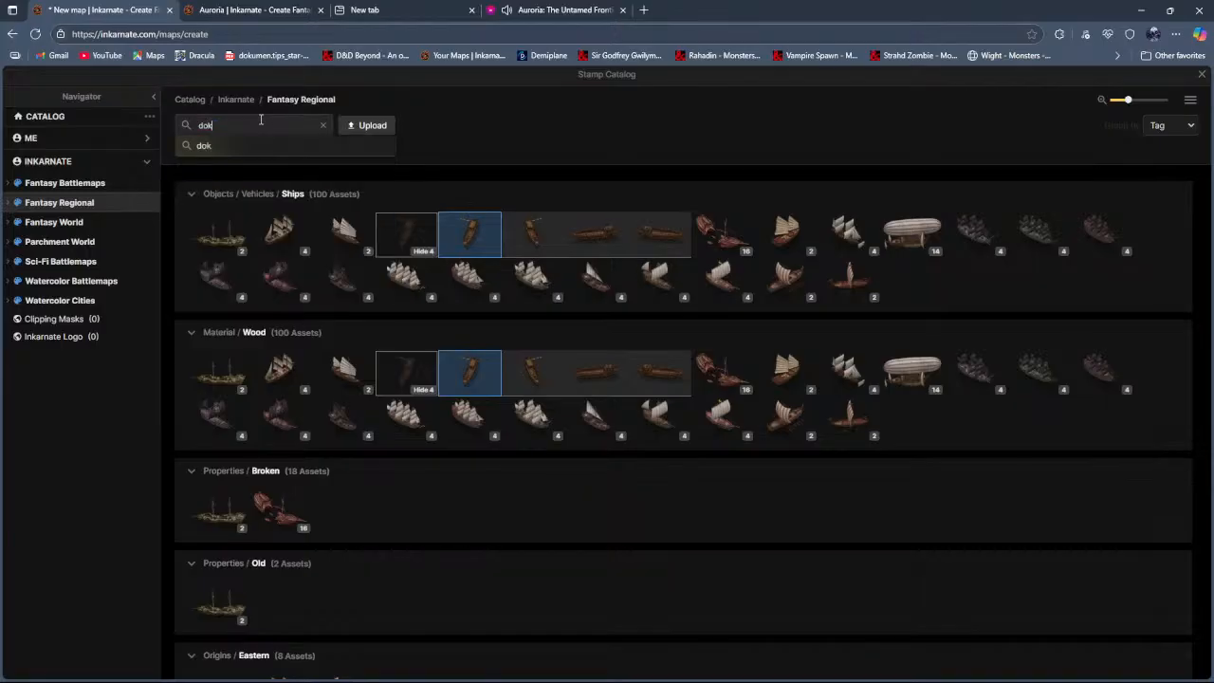
{"action": "key", "text": "Return"}
{"action": "key", "text": "BackSpace"}
{"action": "key", "text": "BackSpace"}
{"action": "type", "text": "c"}
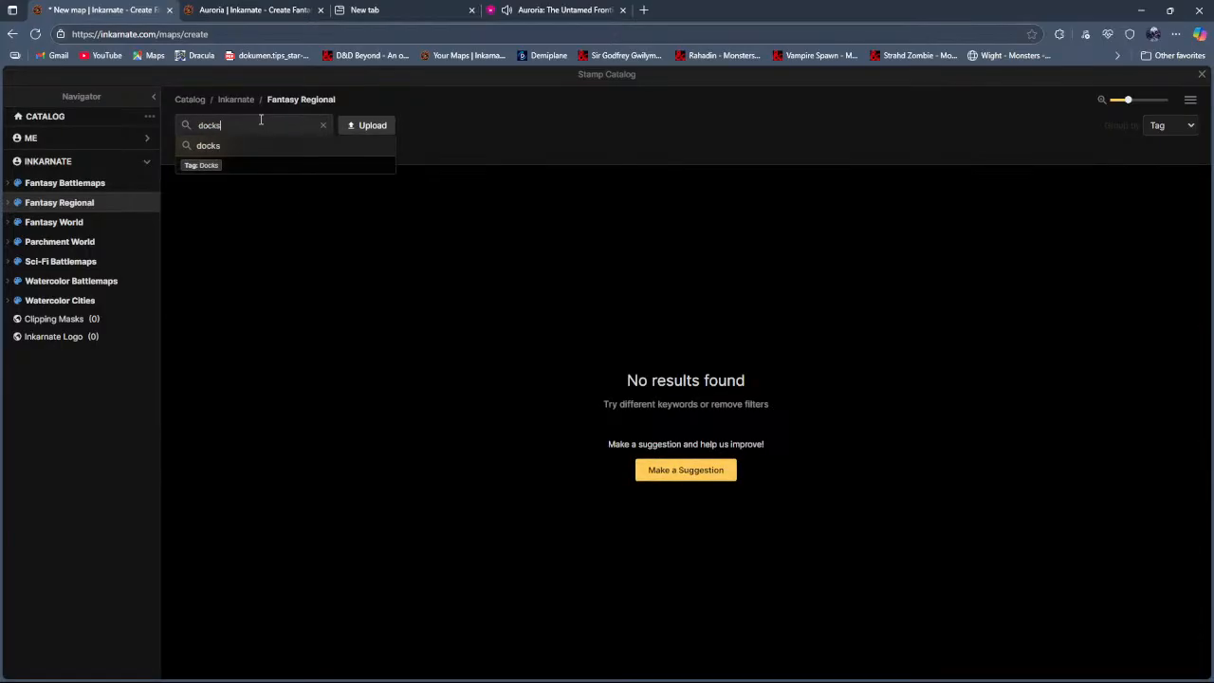
{"action": "type", "text": "ks"}
{"action": "key", "text": "Return"}
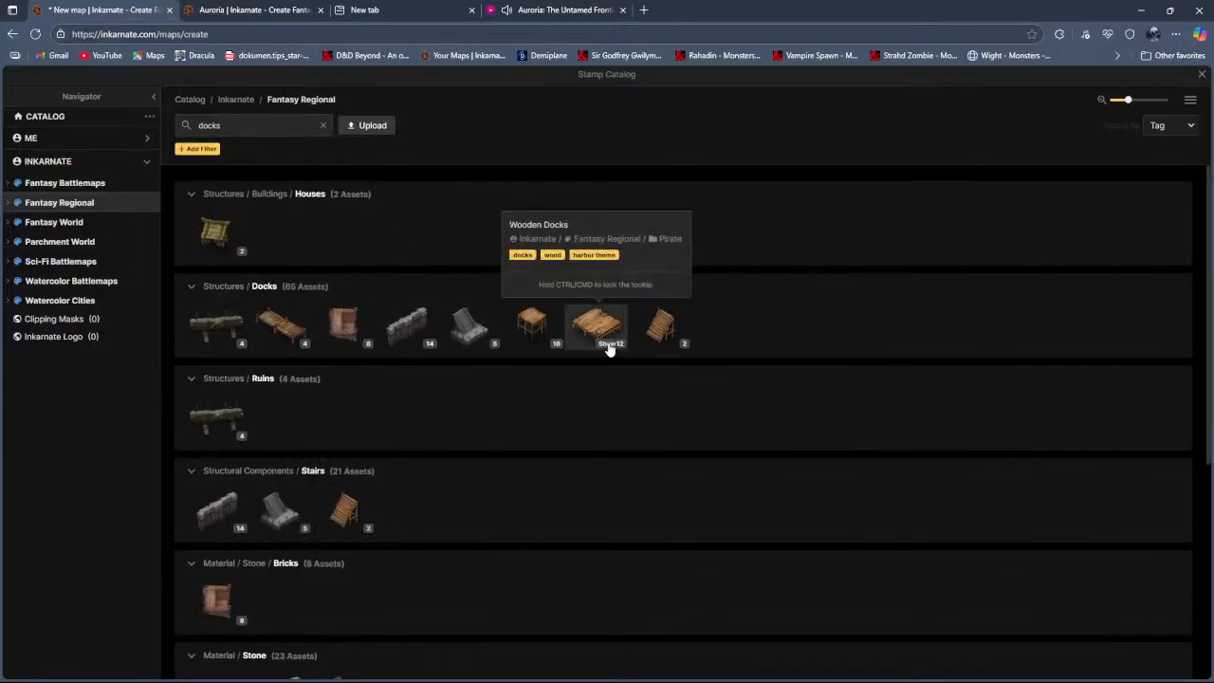
{"action": "scroll", "coordinate": [542, 438], "scroll_direction": "down", "scroll_amount": 4}
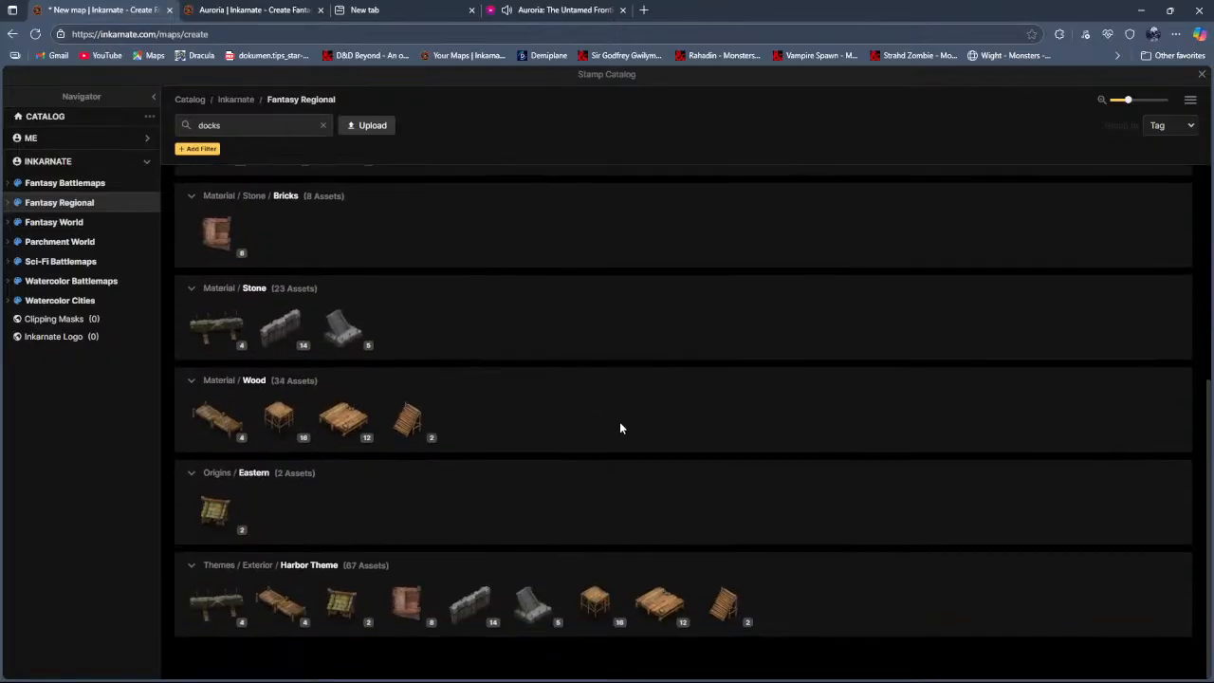
{"action": "scroll", "coordinate": [636, 426], "scroll_direction": "up", "scroll_amount": 4}
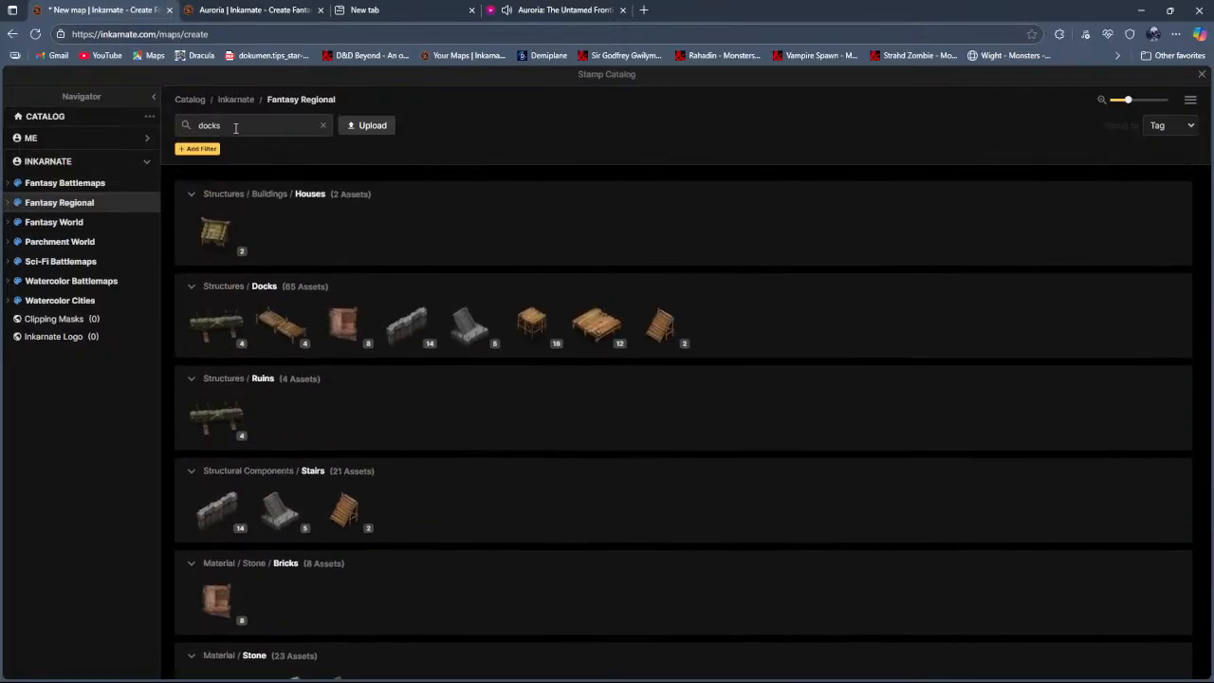
Step: Search the stamp catalog for pirates and look through the matching Fantasy Regional and Fantasy Battlemaps stamps
{"action": "key", "text": "BackSpace"}
{"action": "key", "text": "BackSpace"}
{"action": "key", "text": "BackSpace"}
{"action": "key", "text": "BackSpace"}
{"action": "key", "text": "BackSpace"}
{"action": "type", "text": "pirates"}
{"action": "key", "text": "Return"}
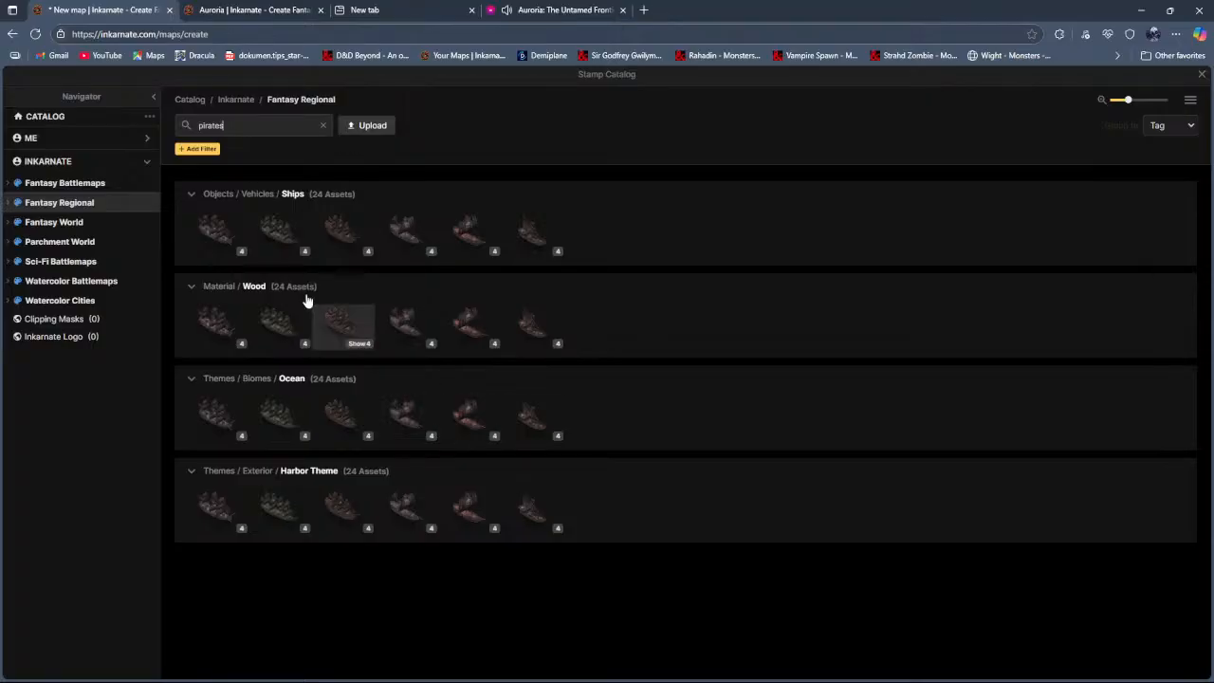
{"action": "left_click", "coordinate": [59, 185]}
{"action": "scroll", "coordinate": [408, 271], "scroll_direction": "down", "scroll_amount": 5}
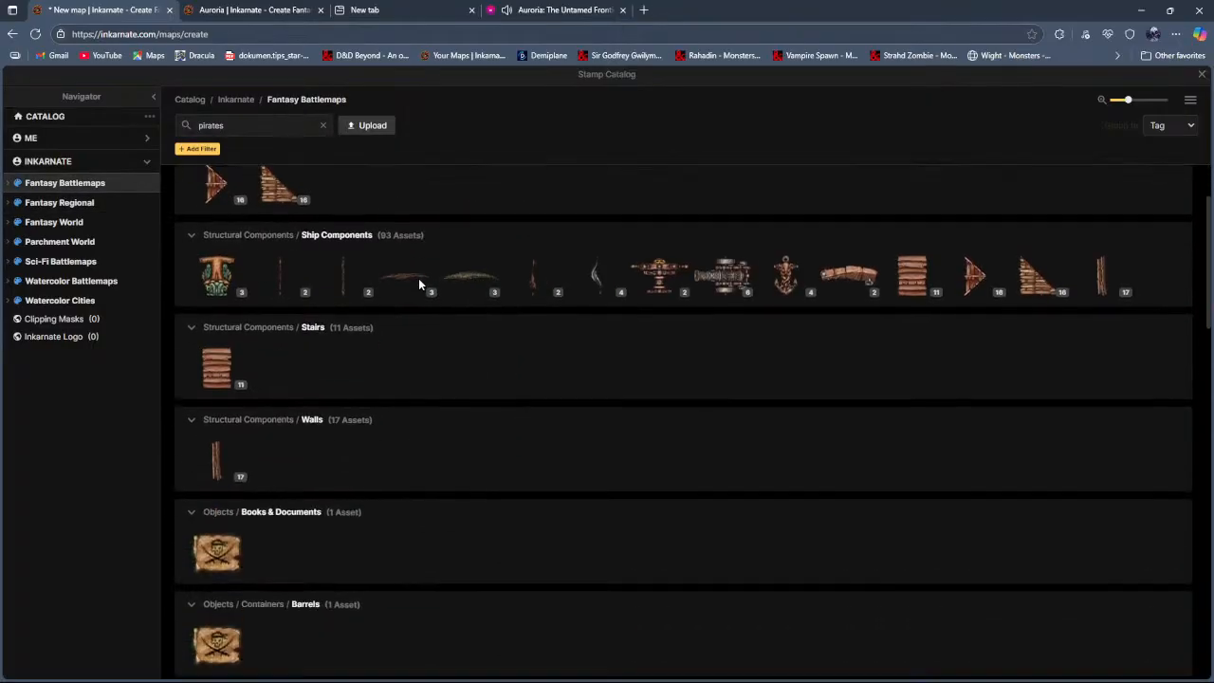
{"action": "scroll", "coordinate": [420, 300], "scroll_direction": "up", "scroll_amount": 4}
{"action": "scroll", "coordinate": [420, 306], "scroll_direction": "up", "scroll_amount": 2}
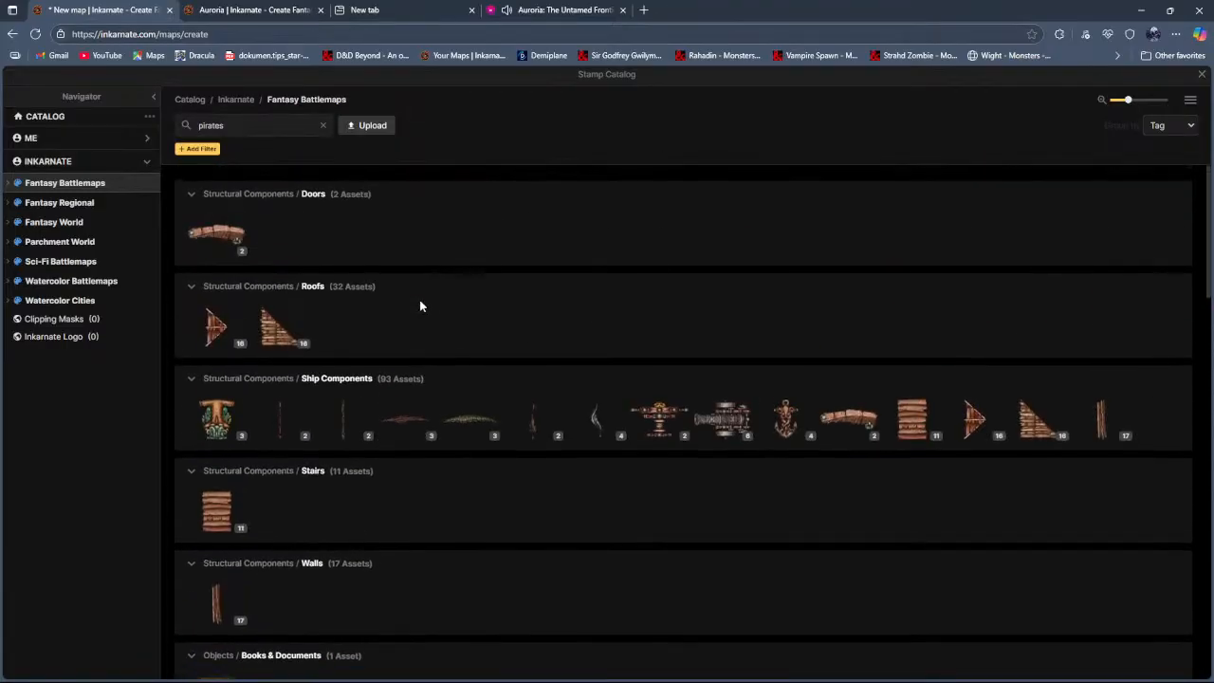
Step: Search the Fantasy Regional stamps for docks and pick the third, vertical variant of the four-piece wooden dock set
{"action": "left_click", "coordinate": [61, 203]}
{"action": "left_click", "coordinate": [241, 125]}
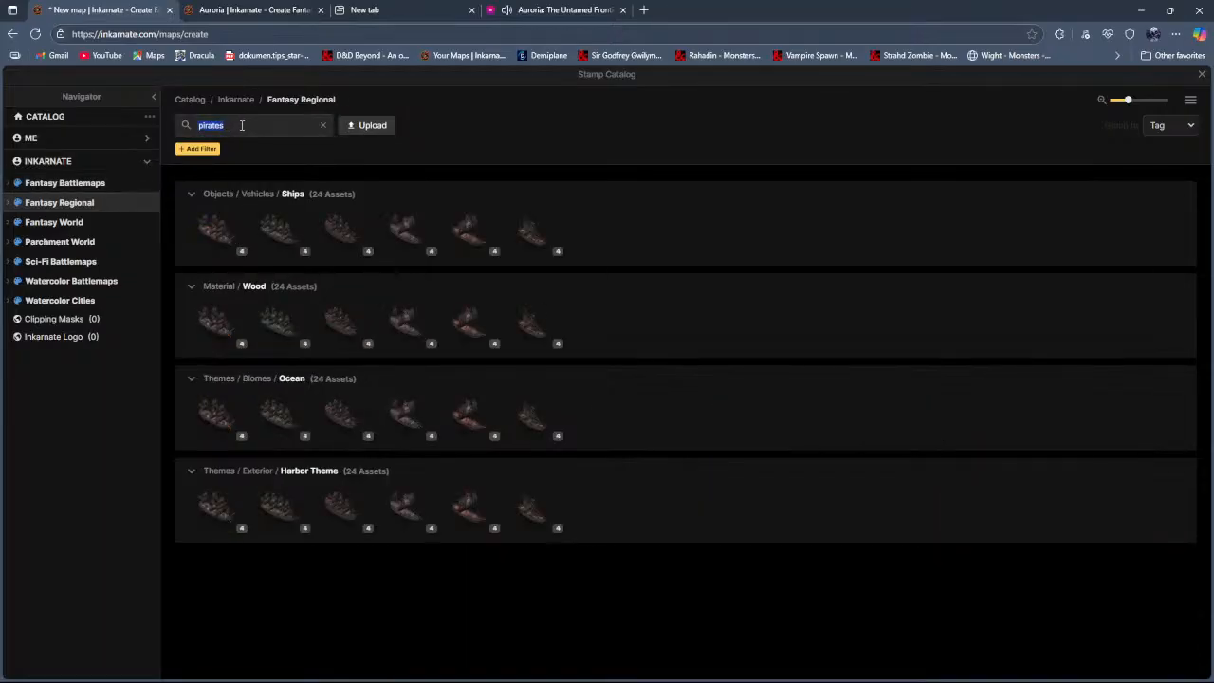
{"action": "type", "text": "dok"}
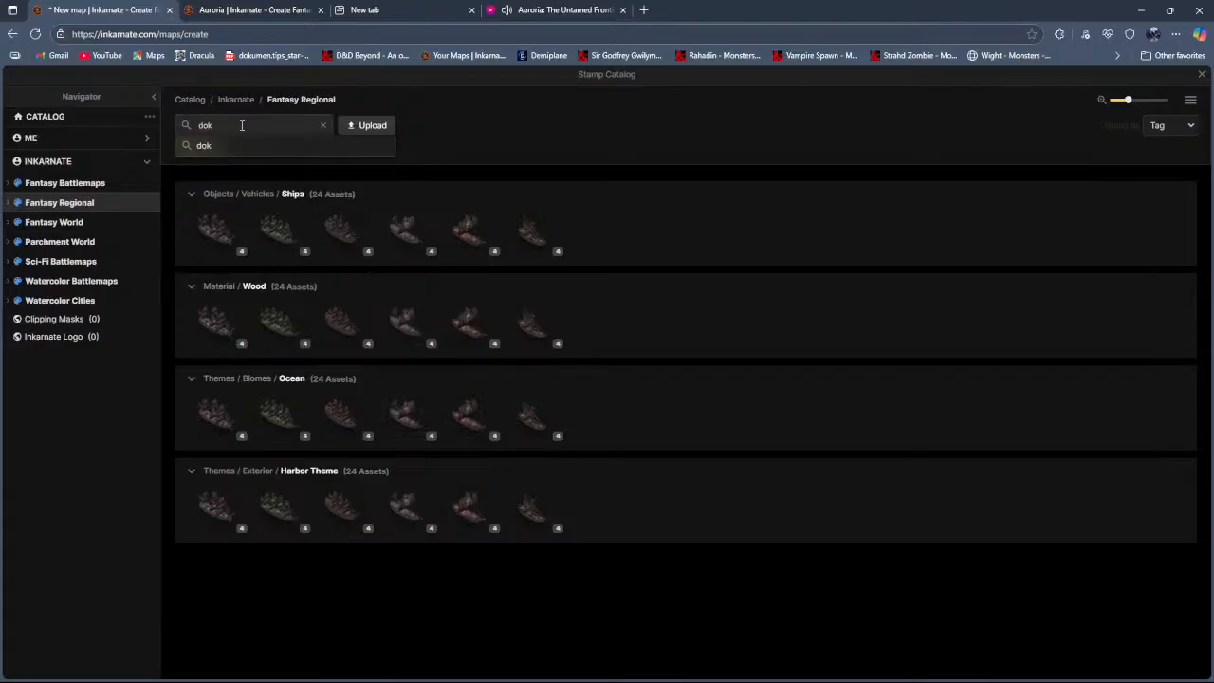
{"action": "key", "text": "BackSpace"}
{"action": "type", "text": "cks"}
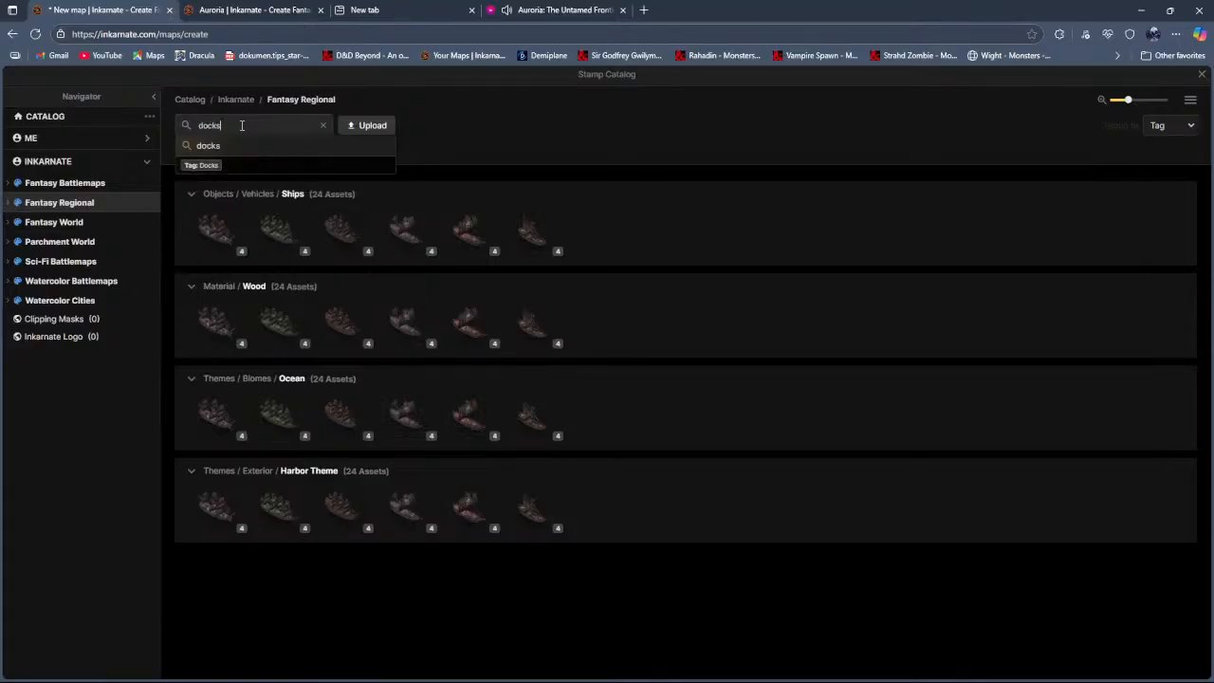
{"action": "key", "text": "Return"}
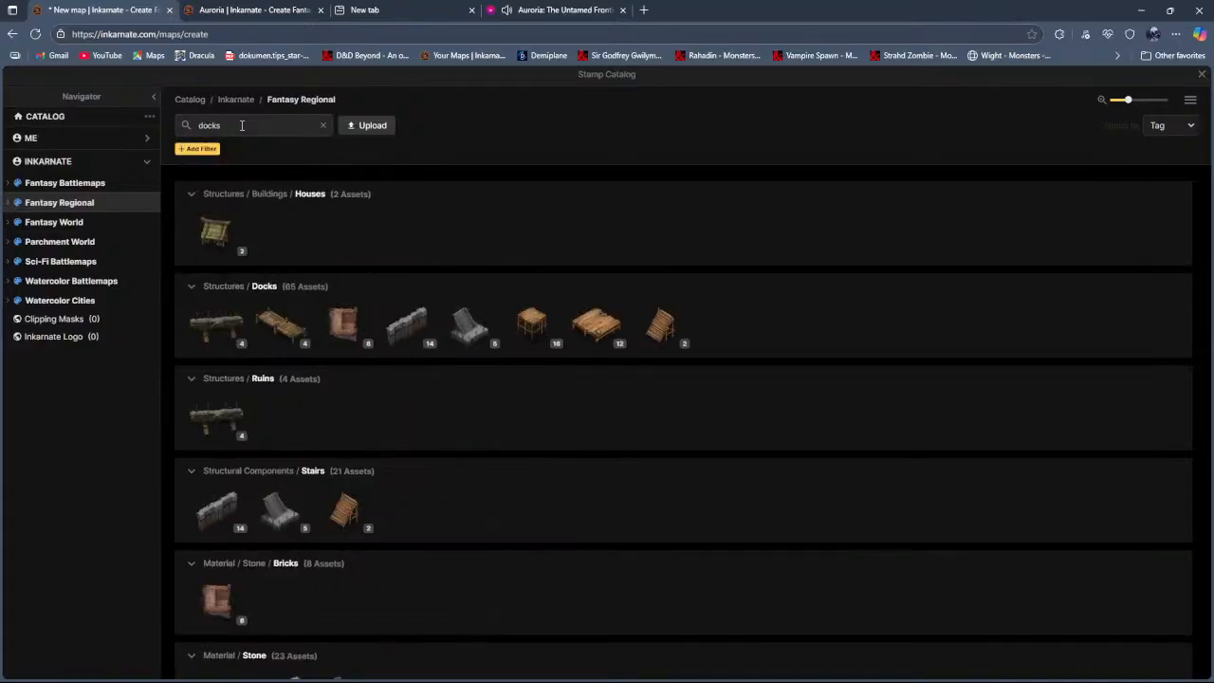
{"action": "left_click", "coordinate": [607, 344]}
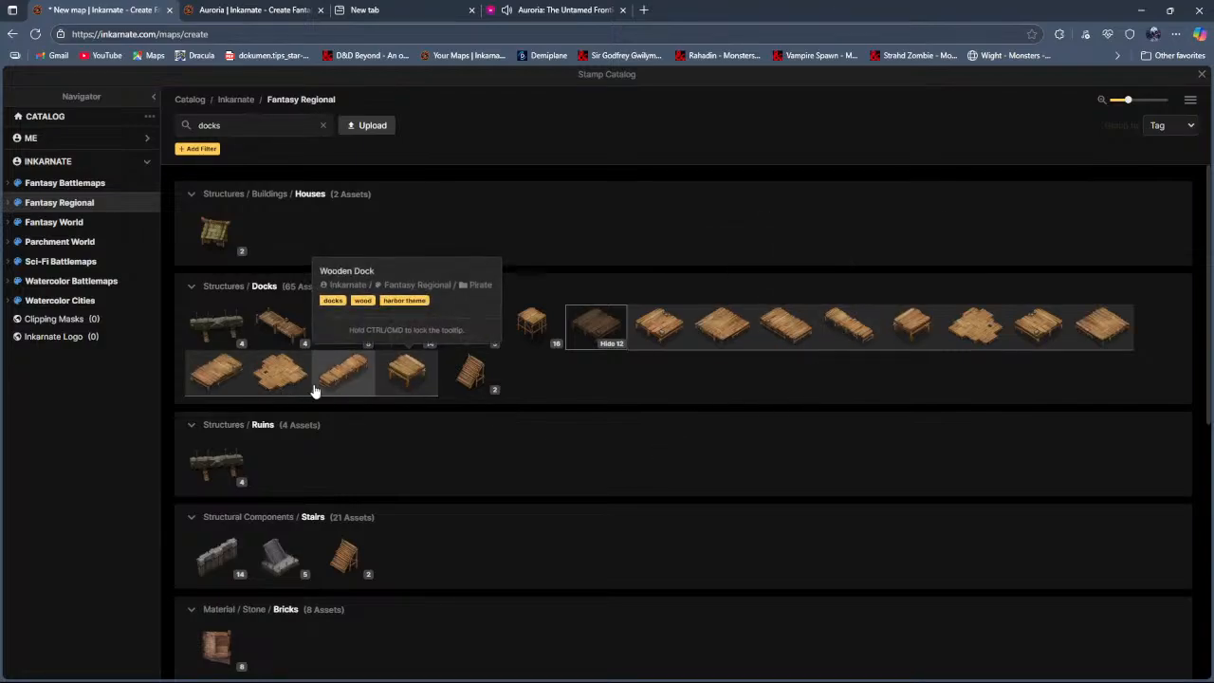
{"action": "left_click", "coordinate": [294, 343]}
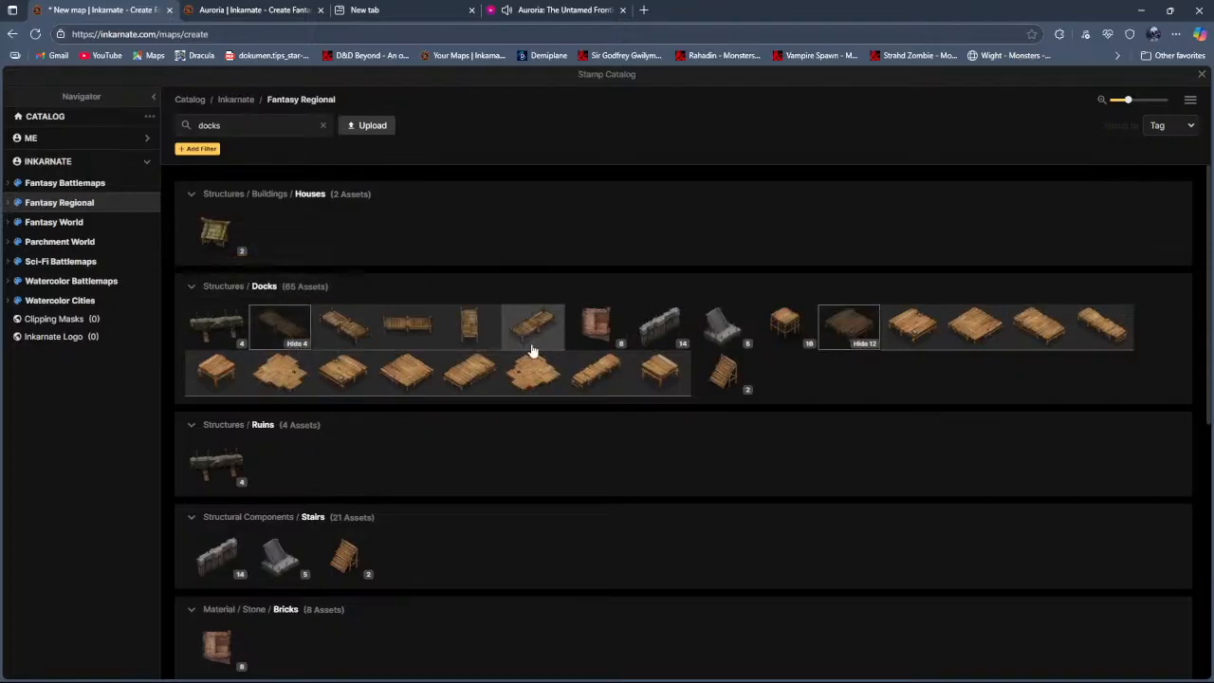
{"action": "left_click", "coordinate": [471, 342]}
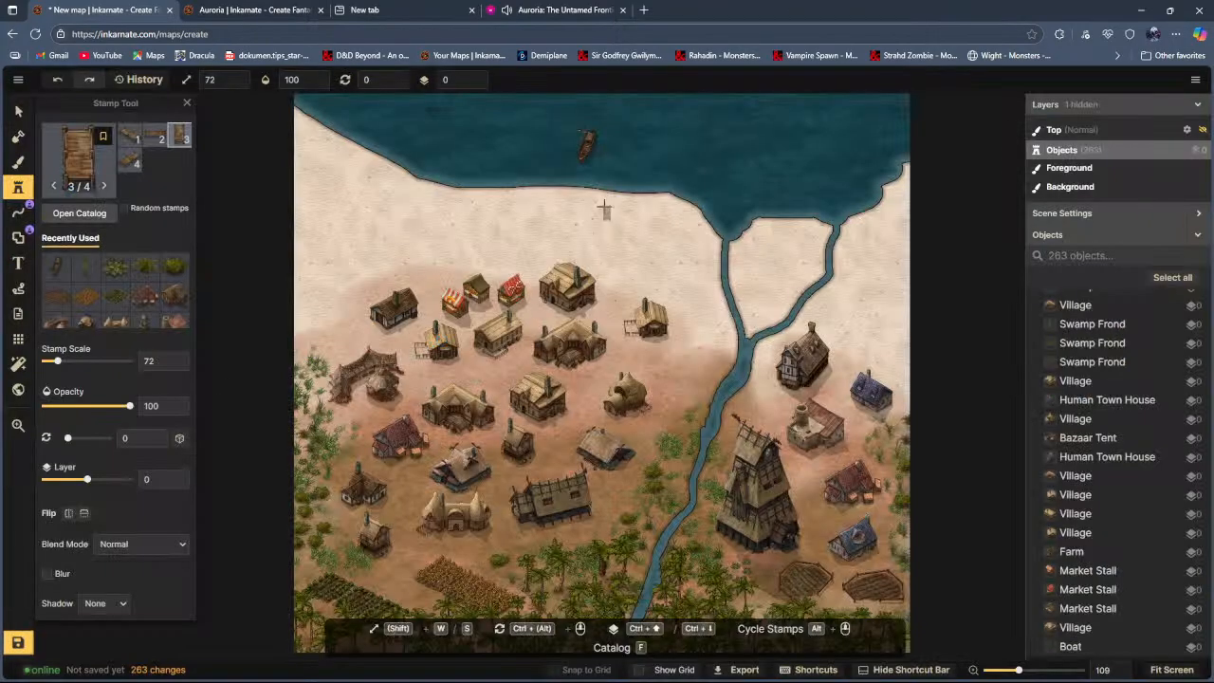
Step: Set the stamp scale to 100 and place four wooden dock sections end to end from the northern beach into the sea
{"action": "double_click", "coordinate": [161, 360]}
{"action": "type", "text": "100"}
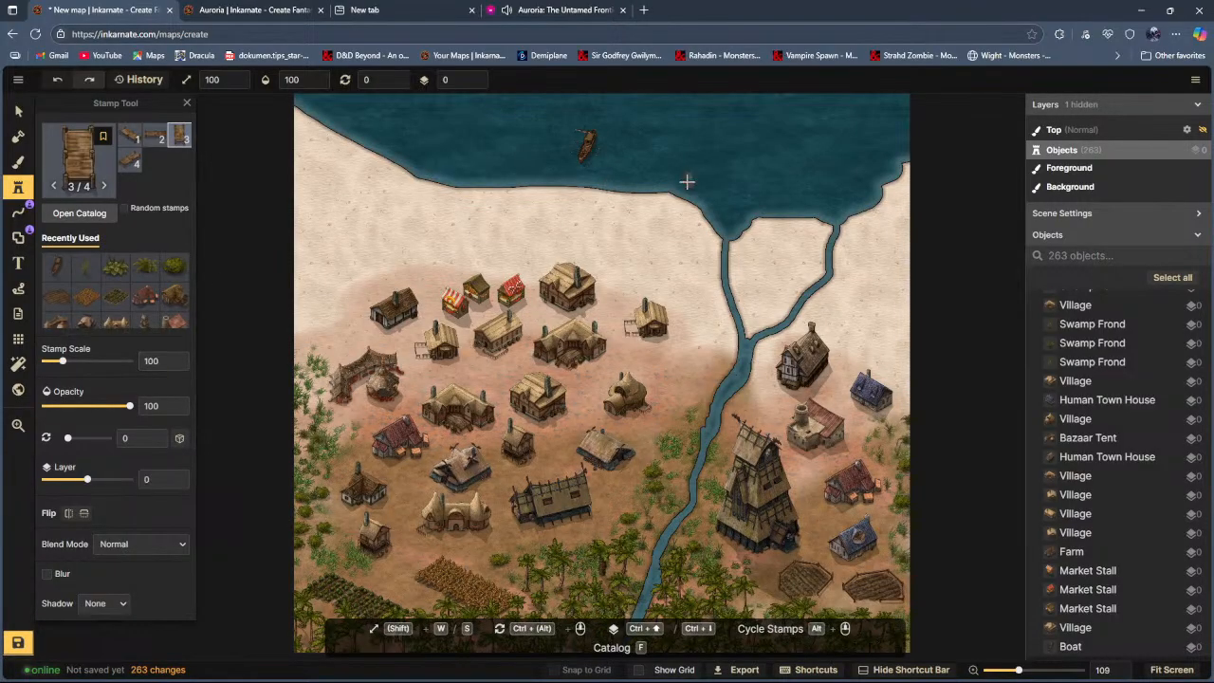
{"action": "left_click", "coordinate": [621, 191]}
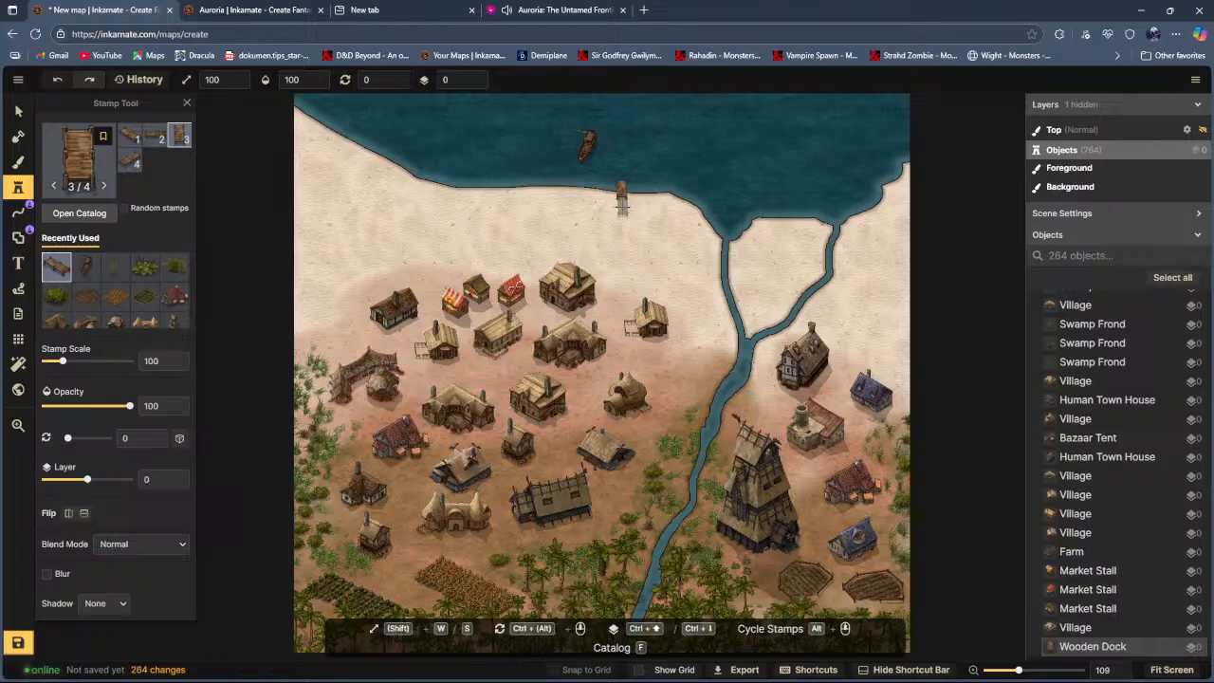
{"action": "left_click", "coordinate": [621, 218]}
{"action": "scroll", "coordinate": [624, 243], "scroll_direction": "up", "scroll_amount": 4}
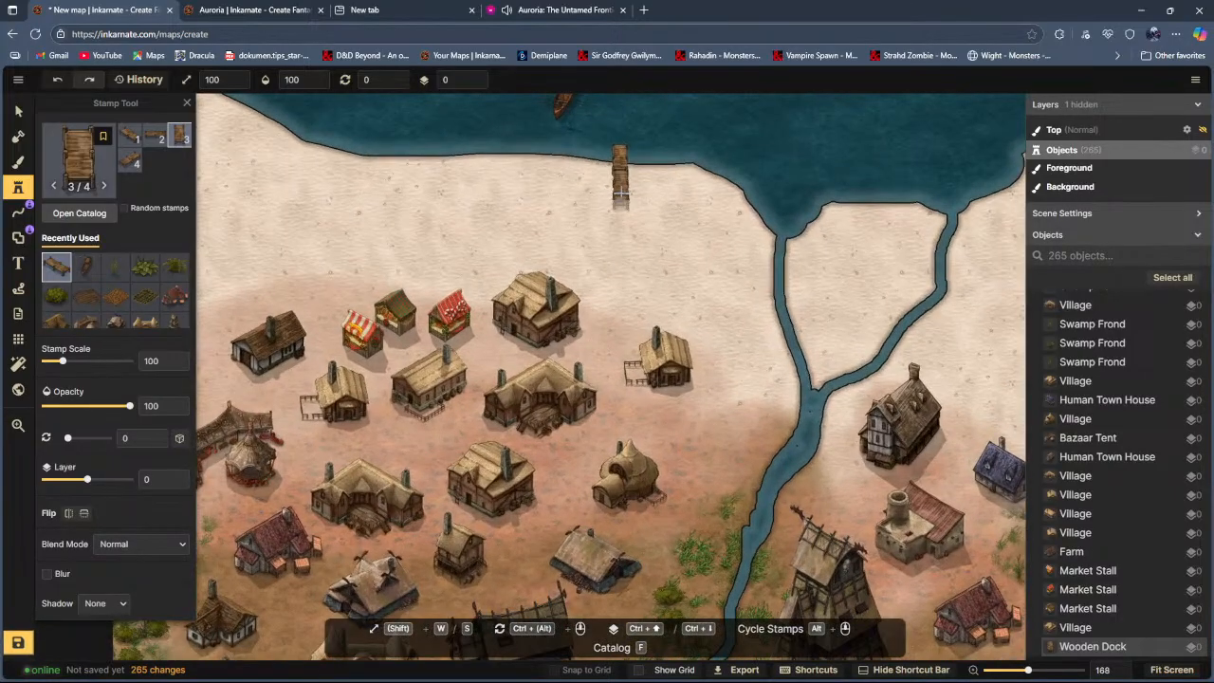
{"action": "left_click", "coordinate": [619, 136]}
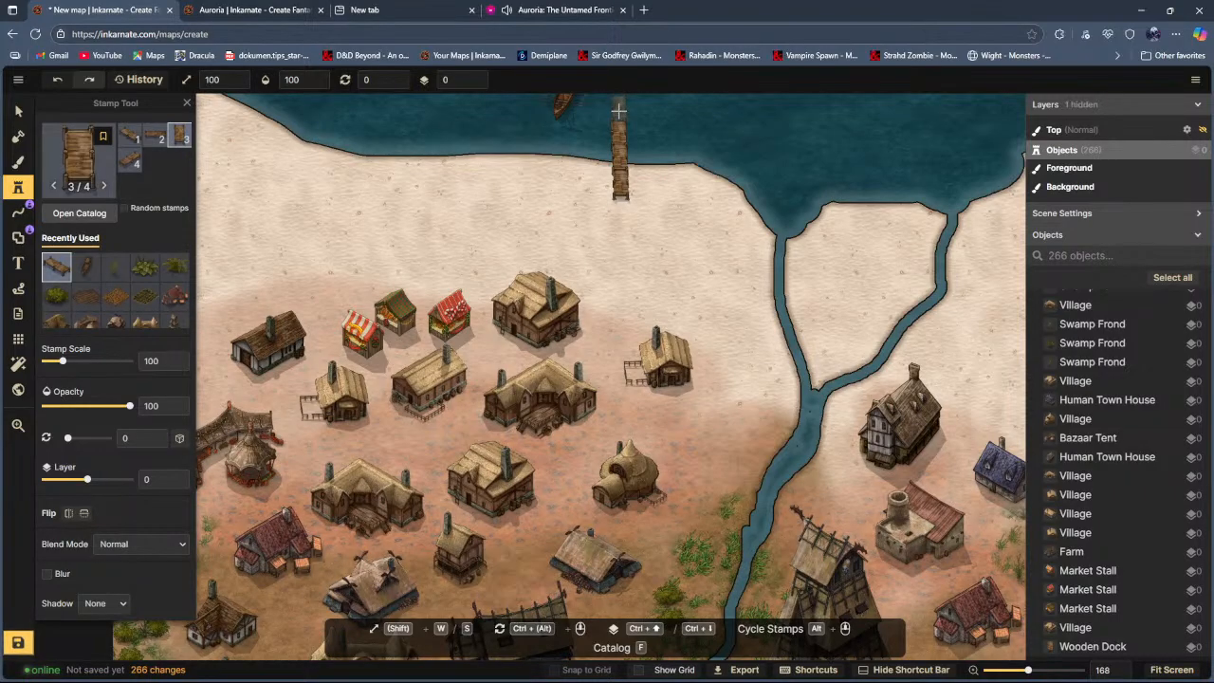
{"action": "left_click", "coordinate": [617, 111]}
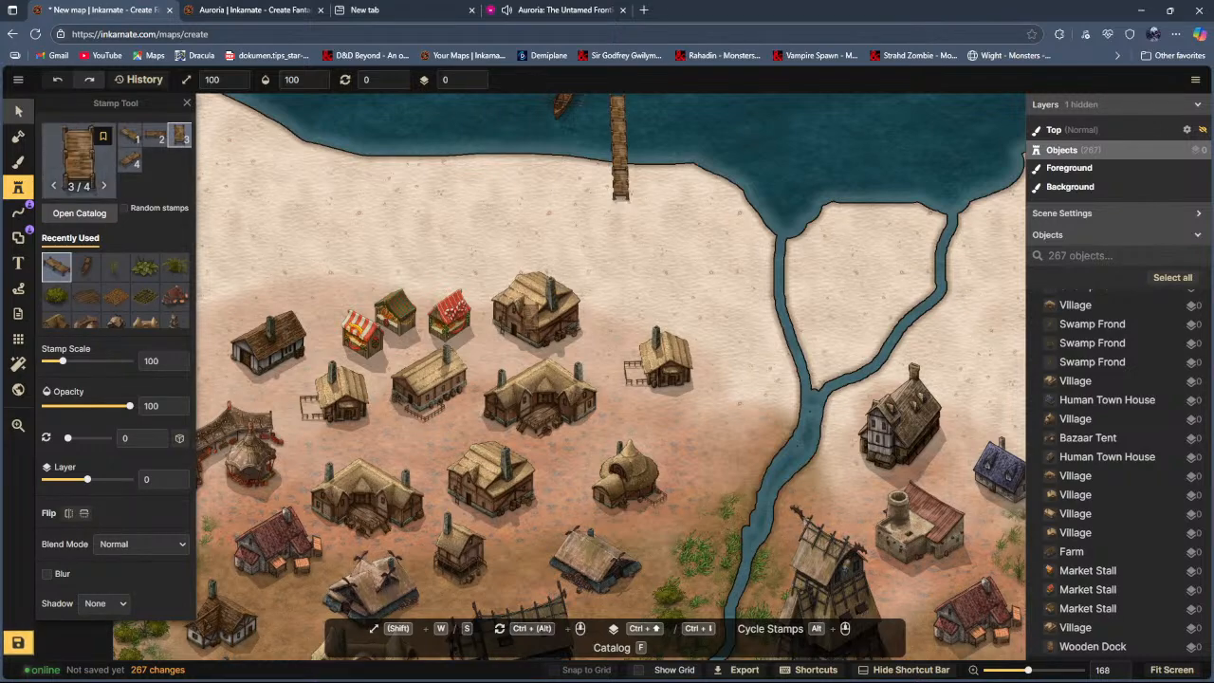
{"action": "left_click", "coordinate": [19, 111]}
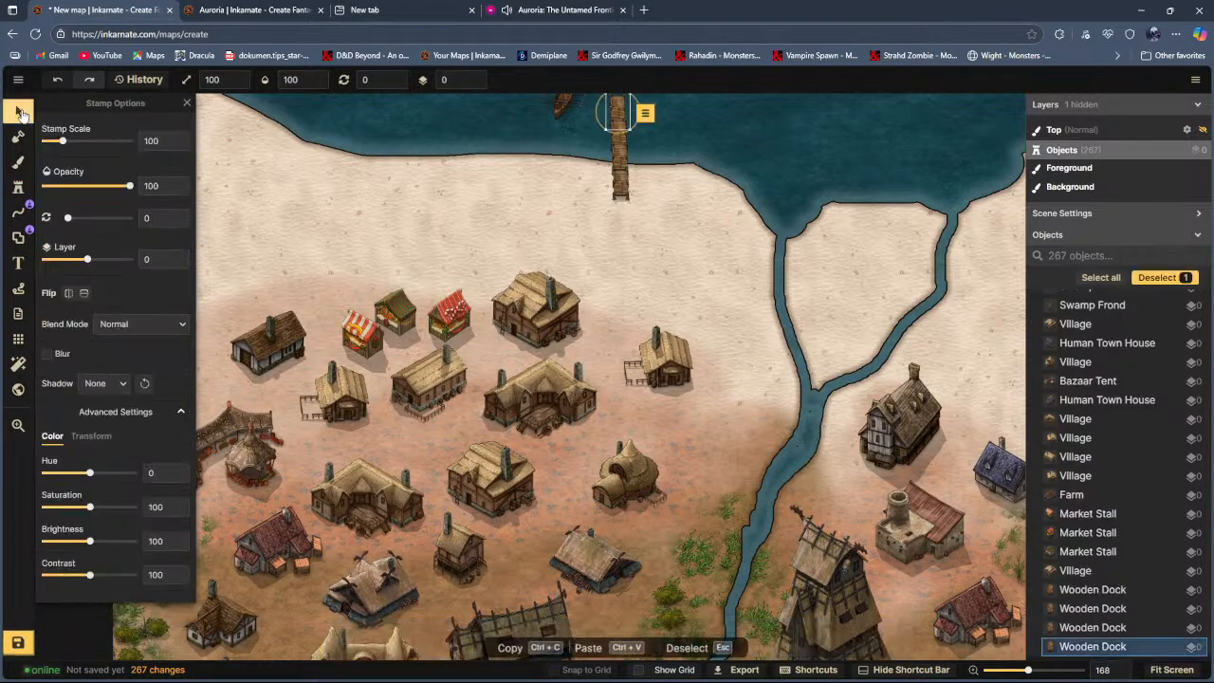
{"action": "left_click", "coordinate": [621, 187]}
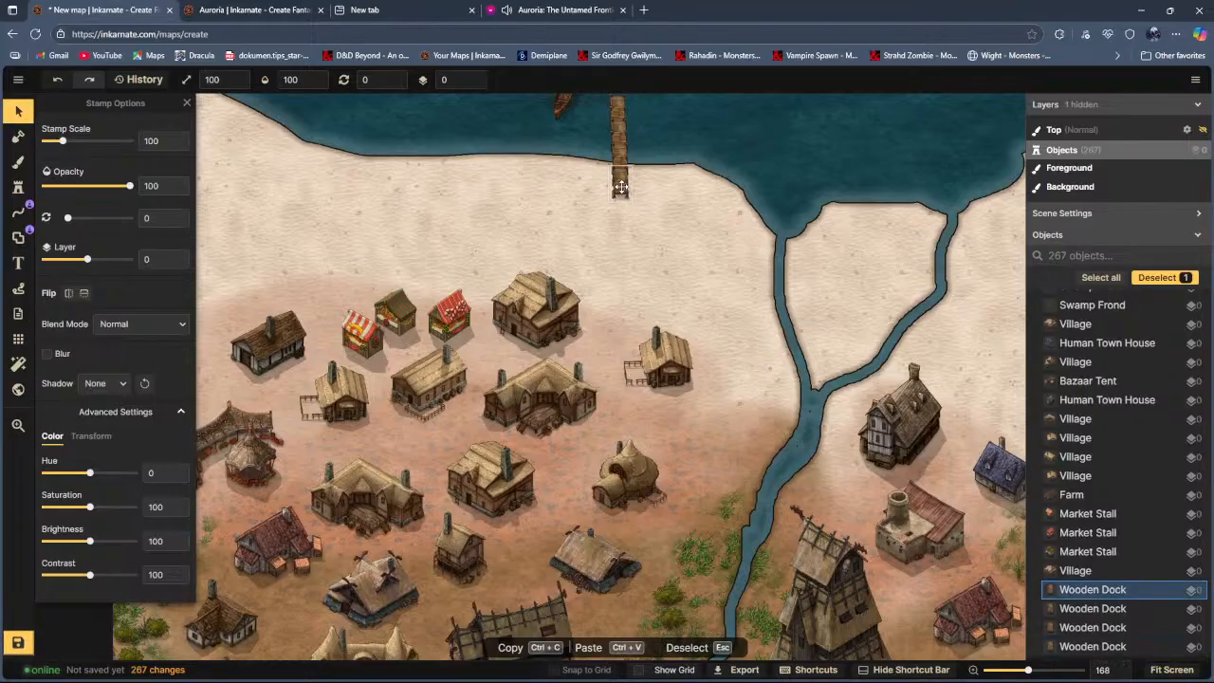
Step: Pick the Wooden Dock Stairs stamp from the Fantasy Regional dock stamps
{"action": "left_click", "coordinate": [18, 189]}
{"action": "key", "text": "f"}
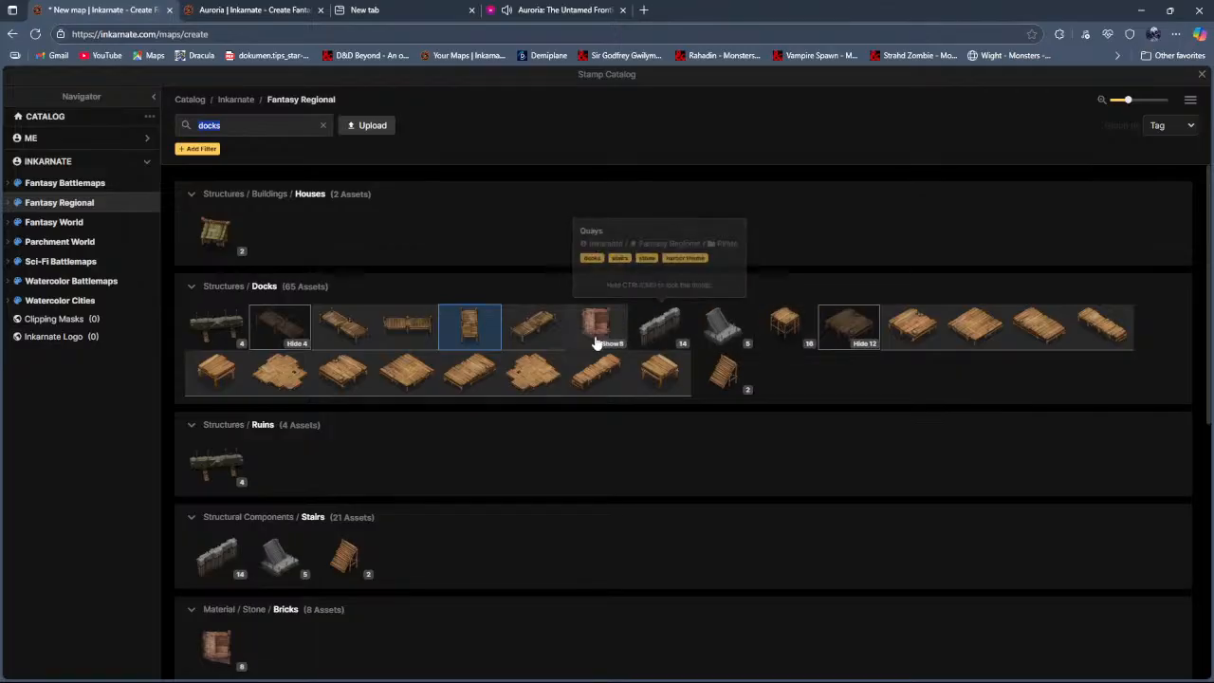
{"action": "left_click", "coordinate": [713, 372]}
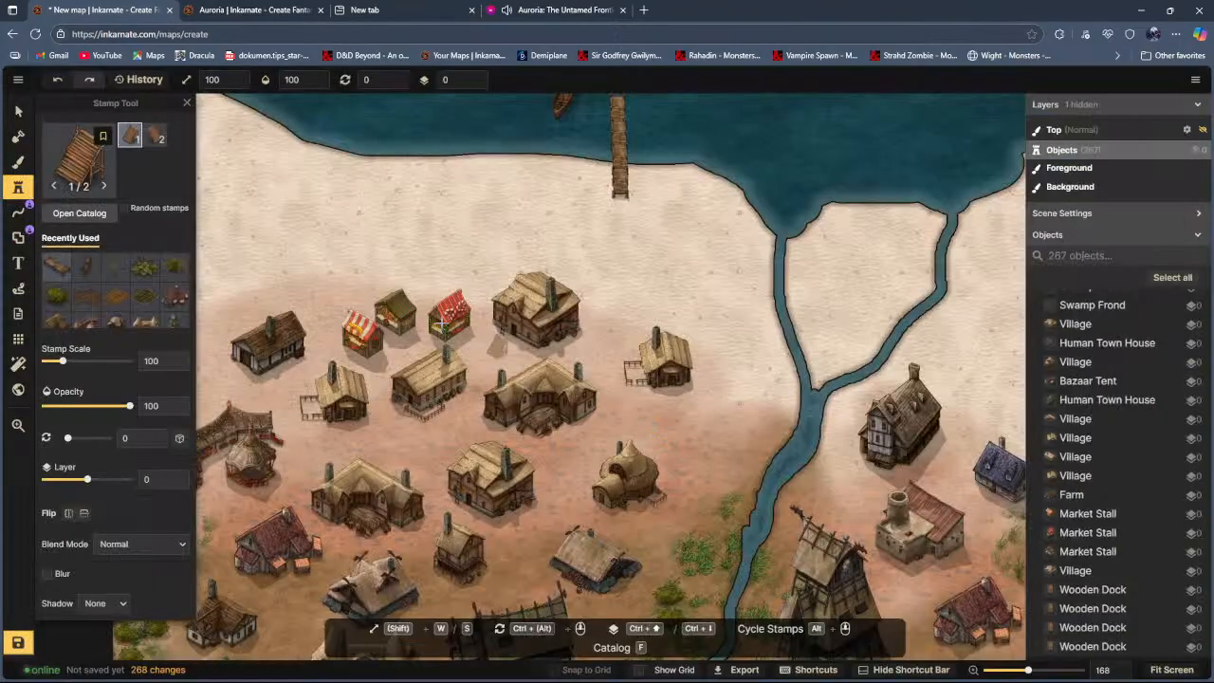
Step: Look through the Fantasy Regional dock stamps, including the raised wooden docks set, for a piece suited to the shore end of the dock
{"action": "left_click", "coordinate": [76, 215]}
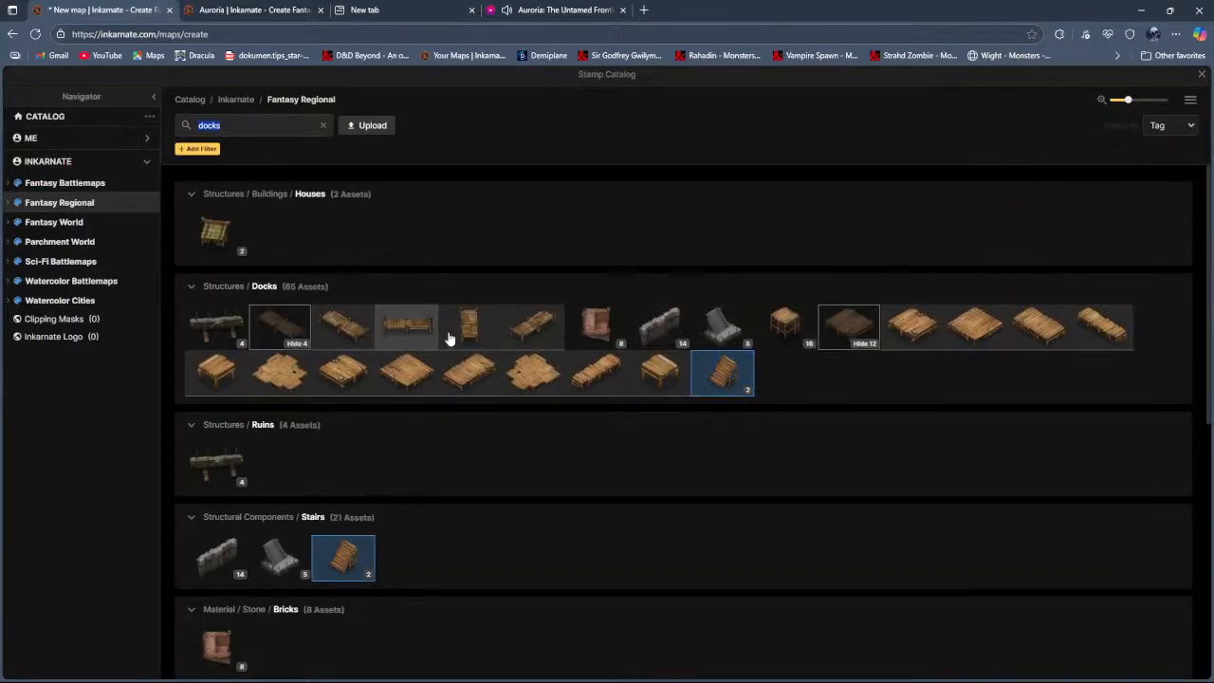
{"action": "mouse_move", "coordinate": [1011, 344]}
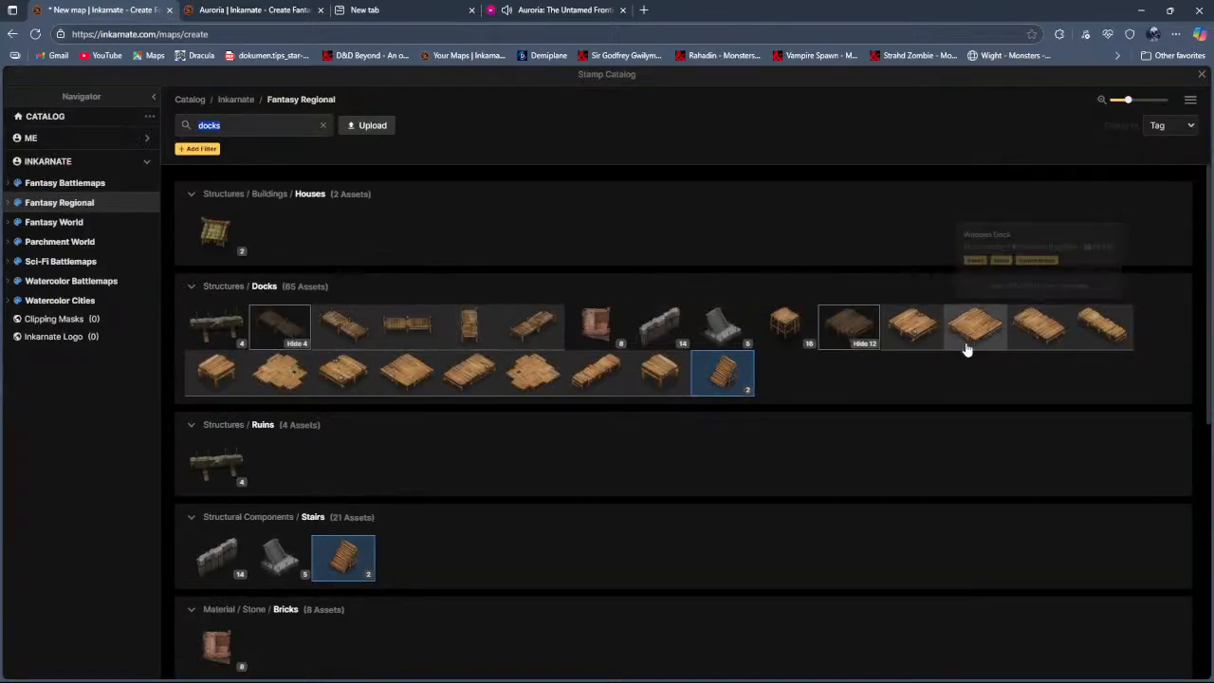
{"action": "scroll", "coordinate": [441, 368], "scroll_direction": "down", "scroll_amount": 1}
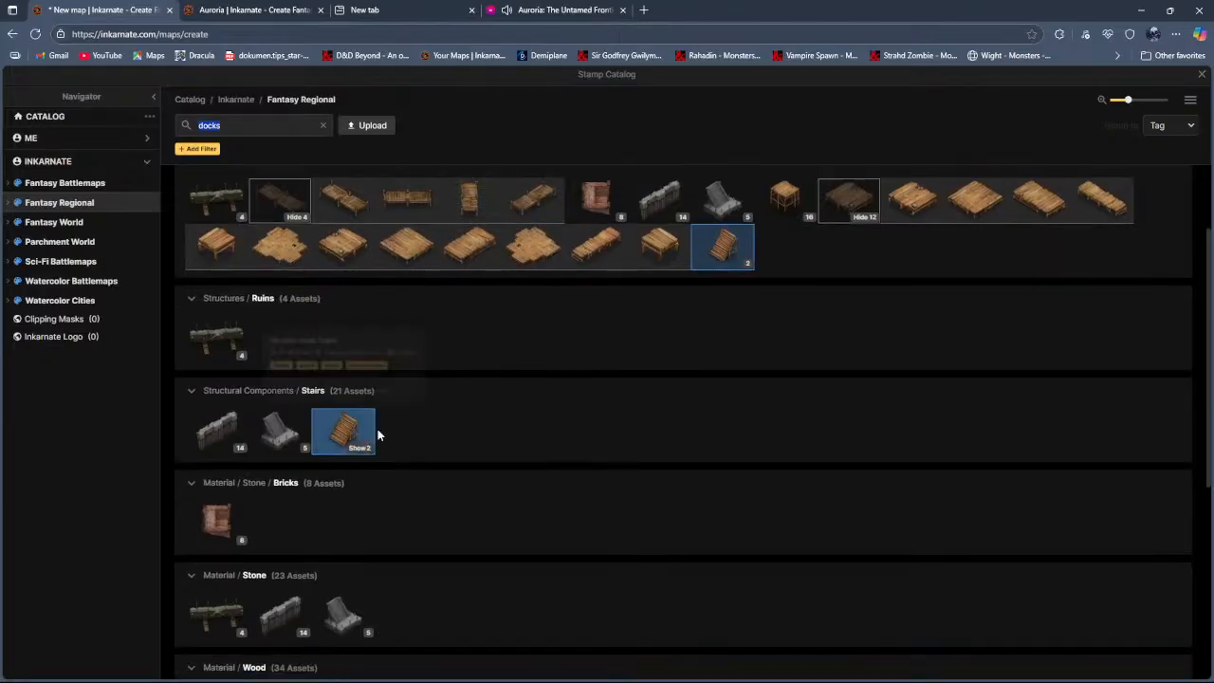
{"action": "scroll", "coordinate": [585, 335], "scroll_direction": "up", "scroll_amount": 1}
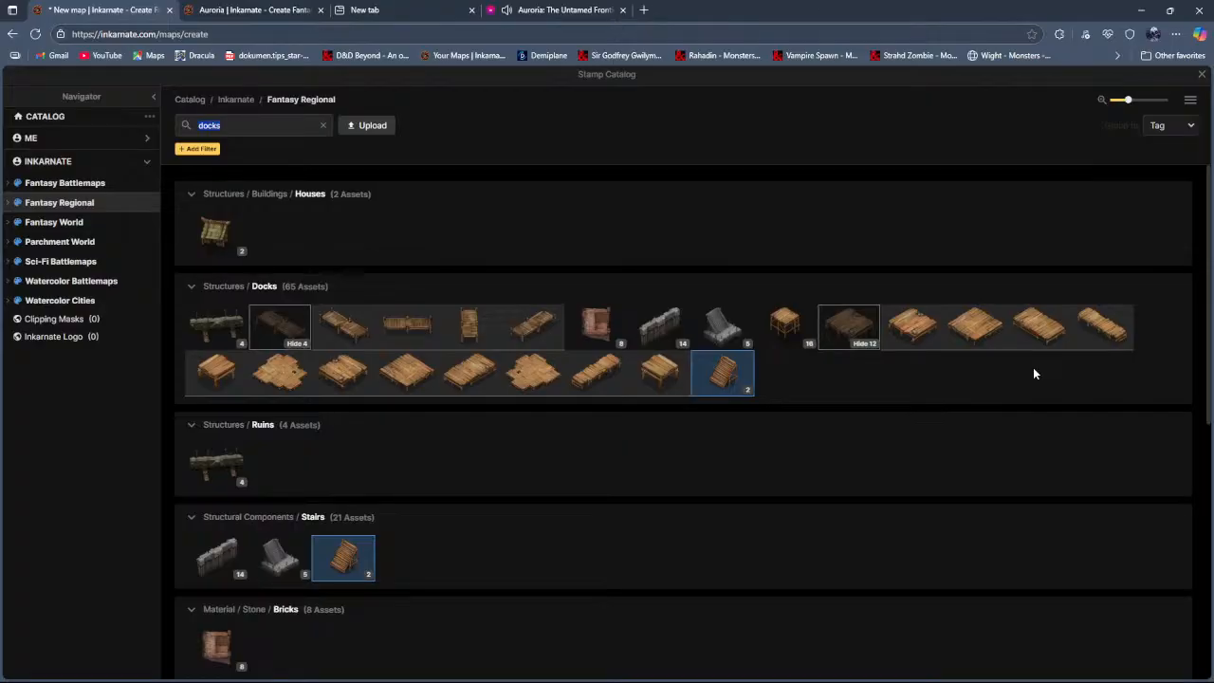
{"action": "left_click", "coordinate": [786, 327]}
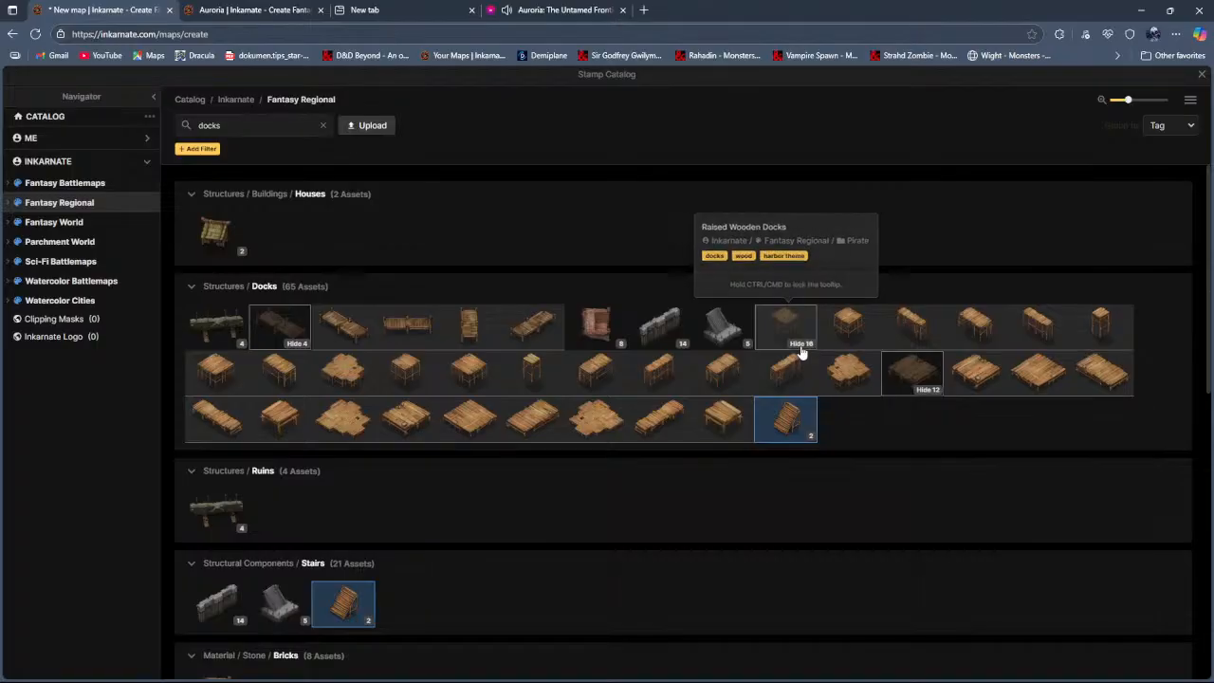
{"action": "left_click", "coordinate": [801, 347]}
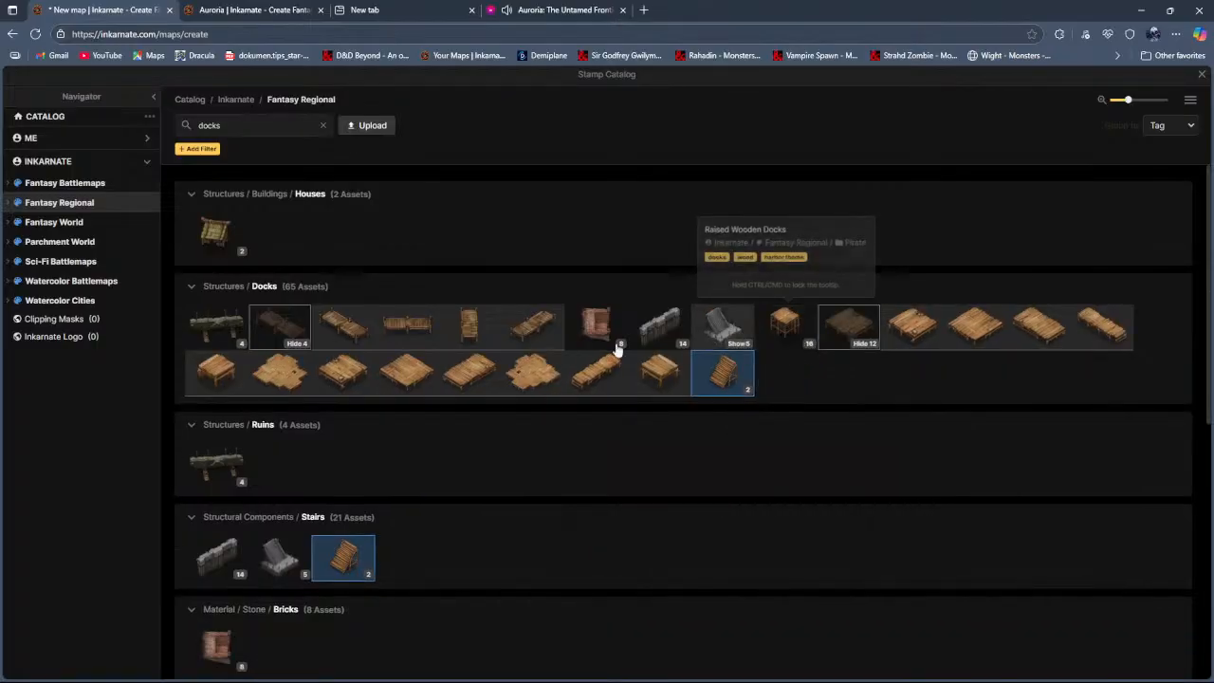
{"action": "left_click", "coordinate": [294, 344]}
{"action": "scroll", "coordinate": [372, 473], "scroll_direction": "down", "scroll_amount": 3}
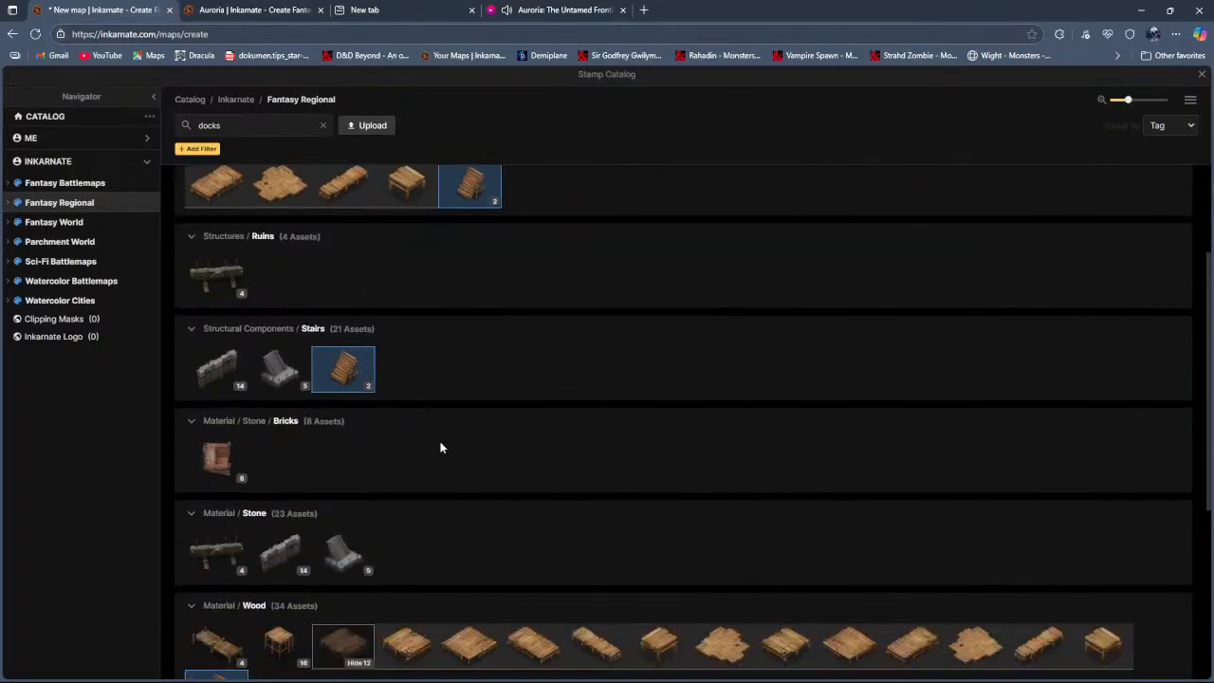
{"action": "scroll", "coordinate": [669, 379], "scroll_direction": "down", "scroll_amount": 2}
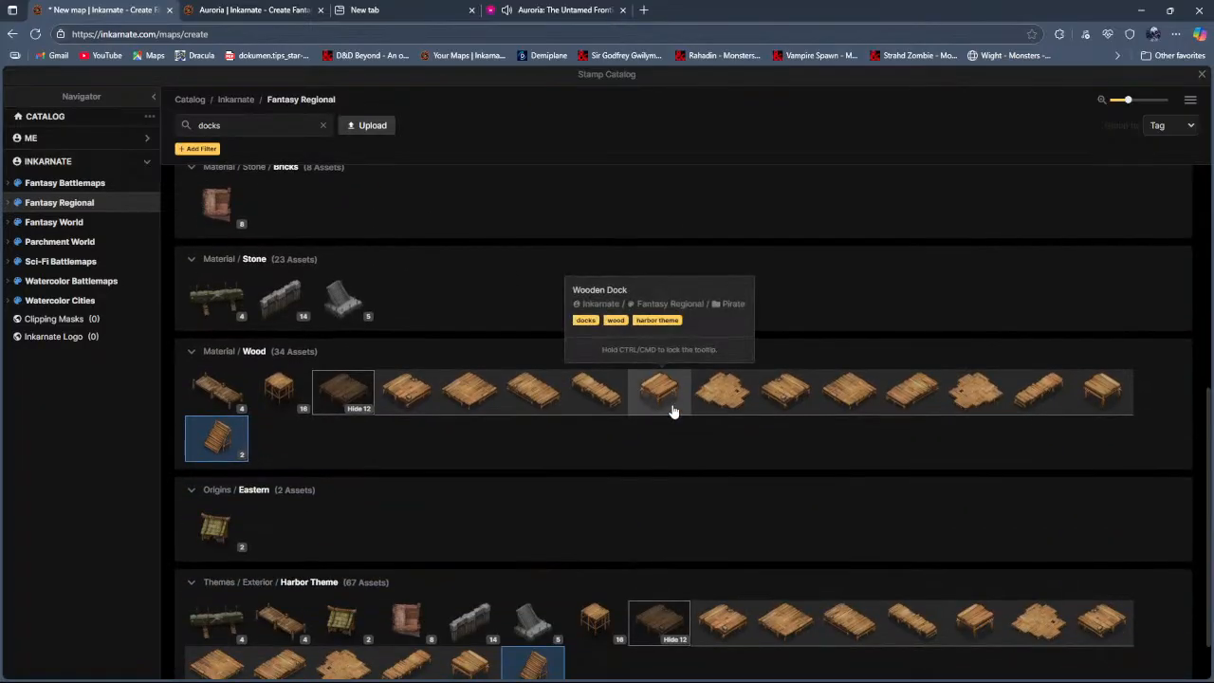
{"action": "scroll", "coordinate": [673, 403], "scroll_direction": "down", "scroll_amount": 1}
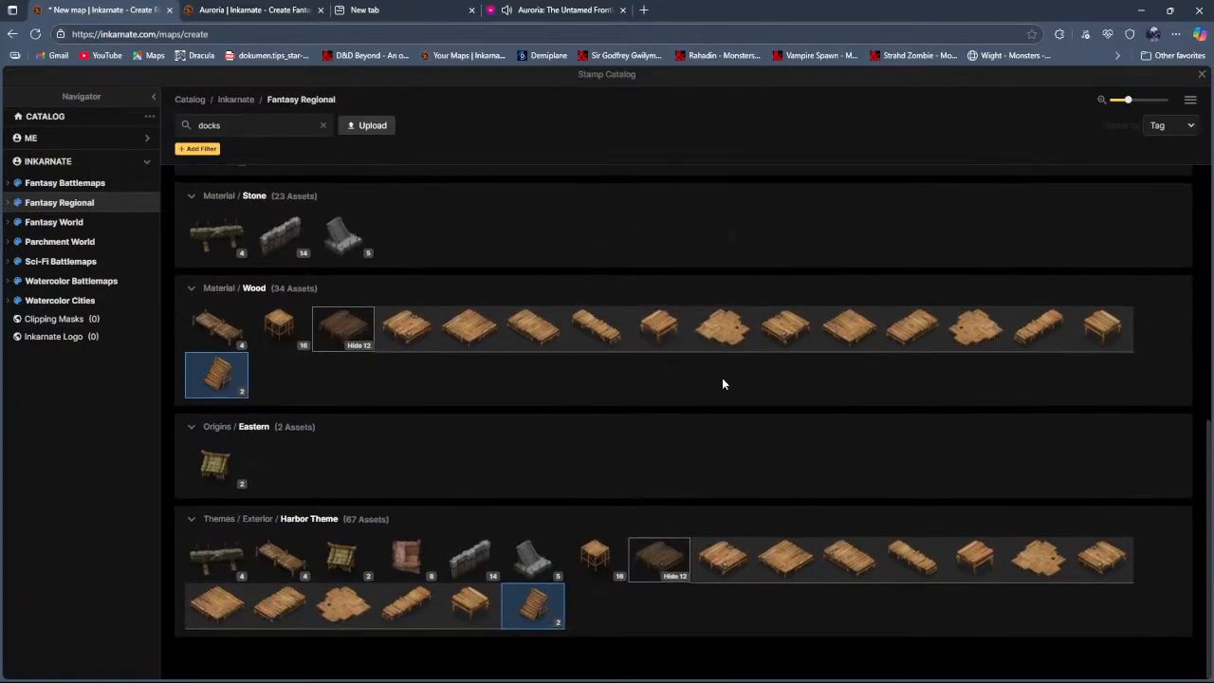
{"action": "scroll", "coordinate": [722, 379], "scroll_direction": "up", "scroll_amount": 6}
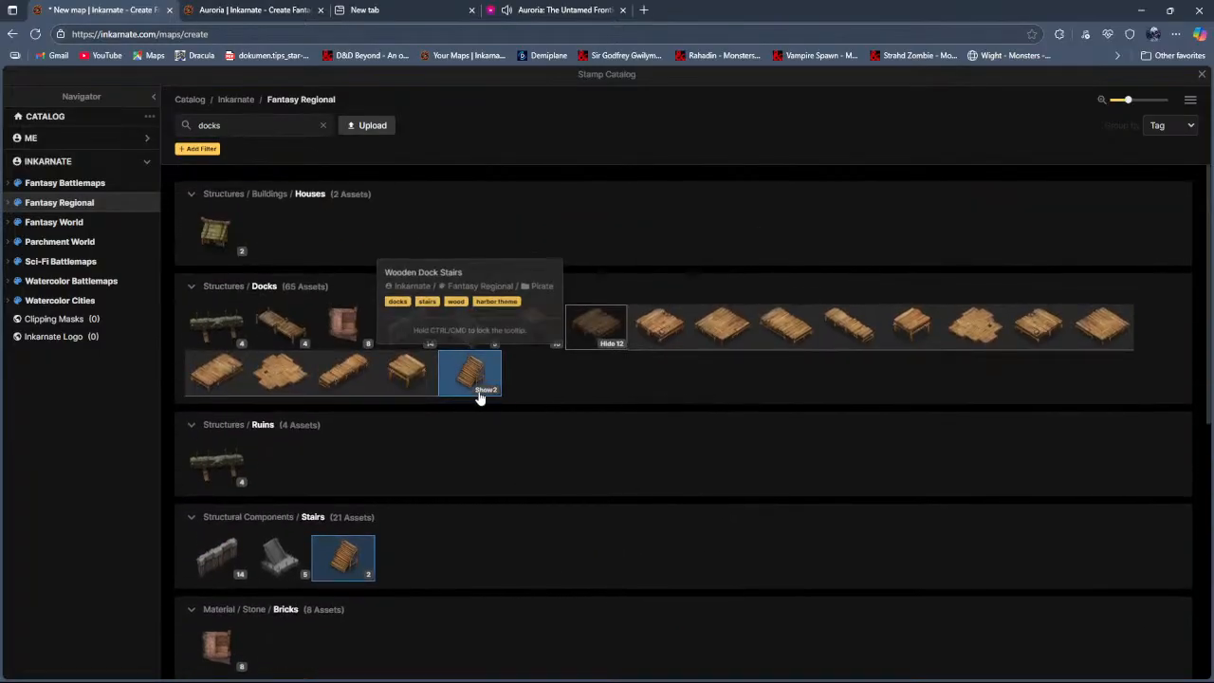
Step: Choose the second Wooden Dock Stairs variant and place it at the southern end of the dock on the beach
{"action": "left_click", "coordinate": [483, 391]}
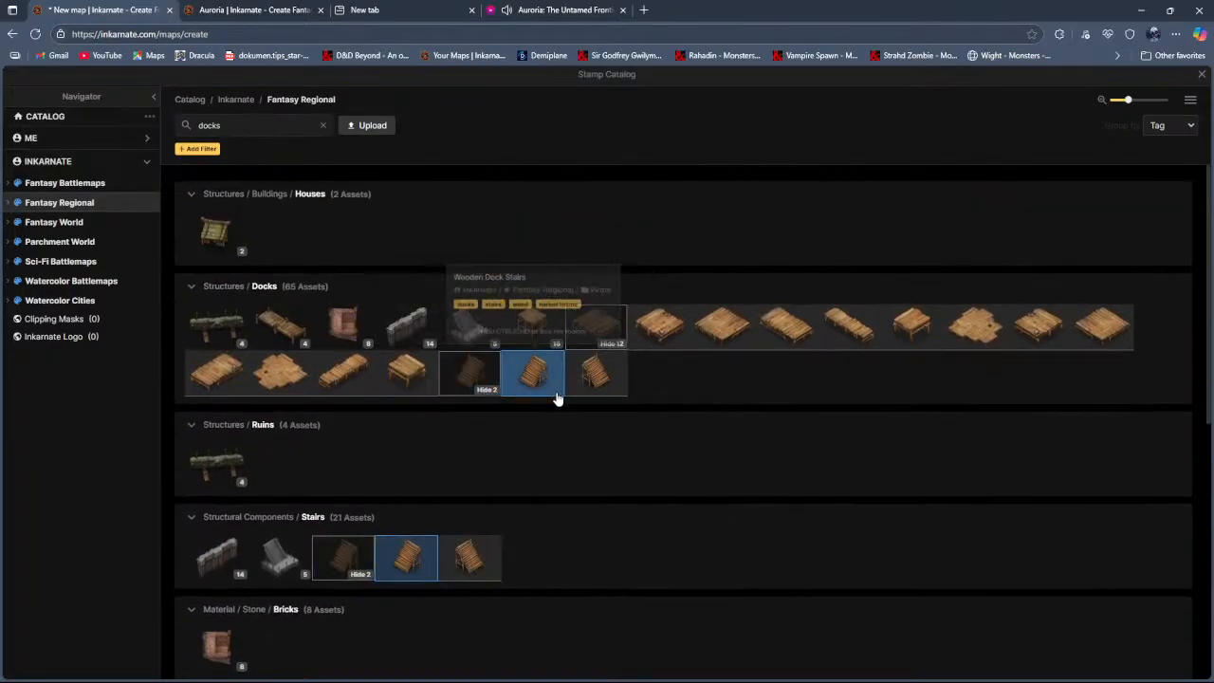
{"action": "left_click", "coordinate": [607, 379]}
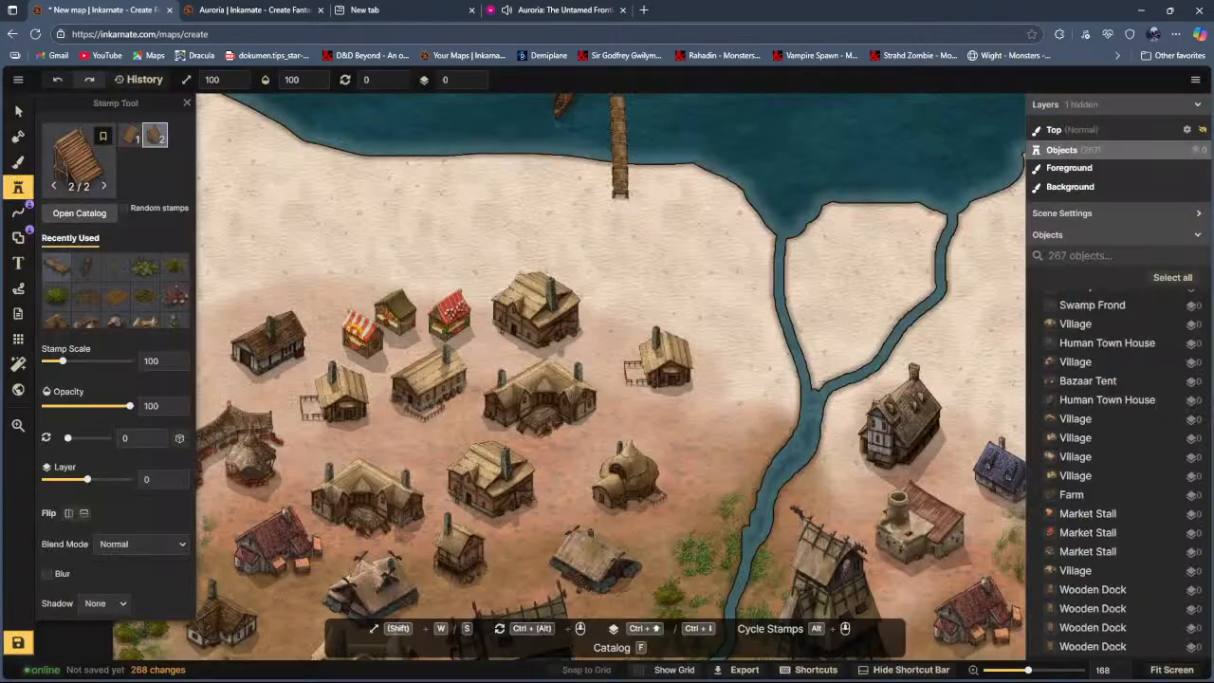
{"action": "scroll", "coordinate": [659, 294], "scroll_direction": "up", "scroll_amount": 4}
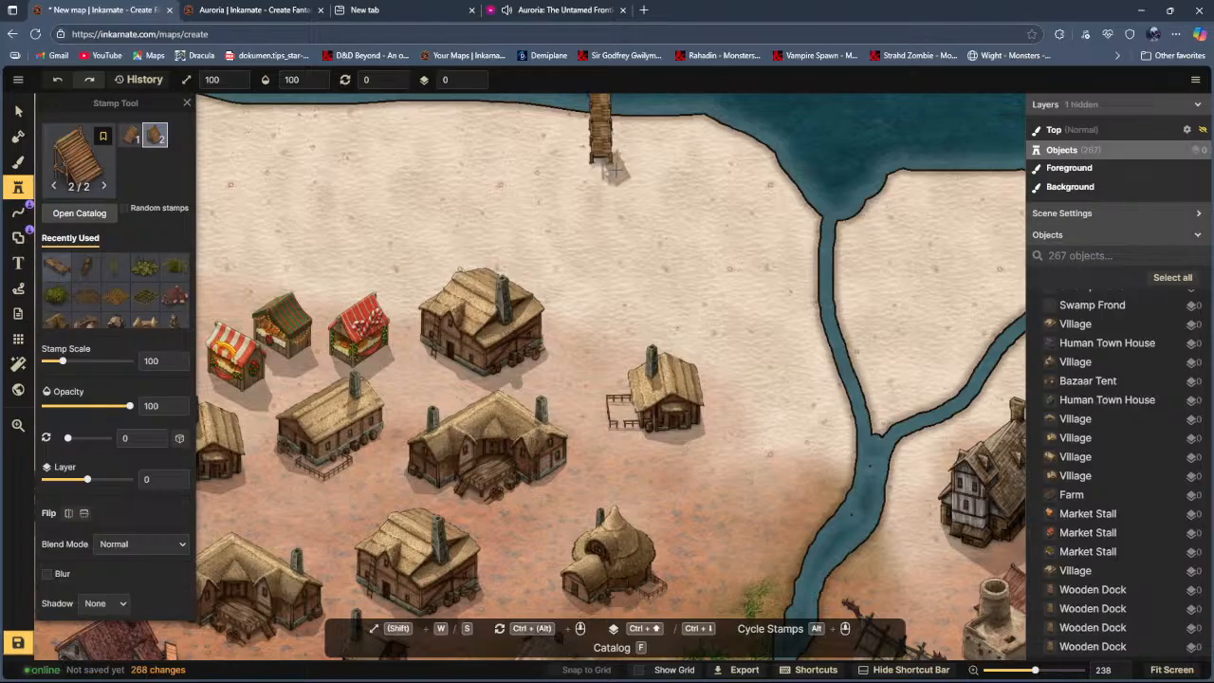
{"action": "left_click", "coordinate": [612, 169]}
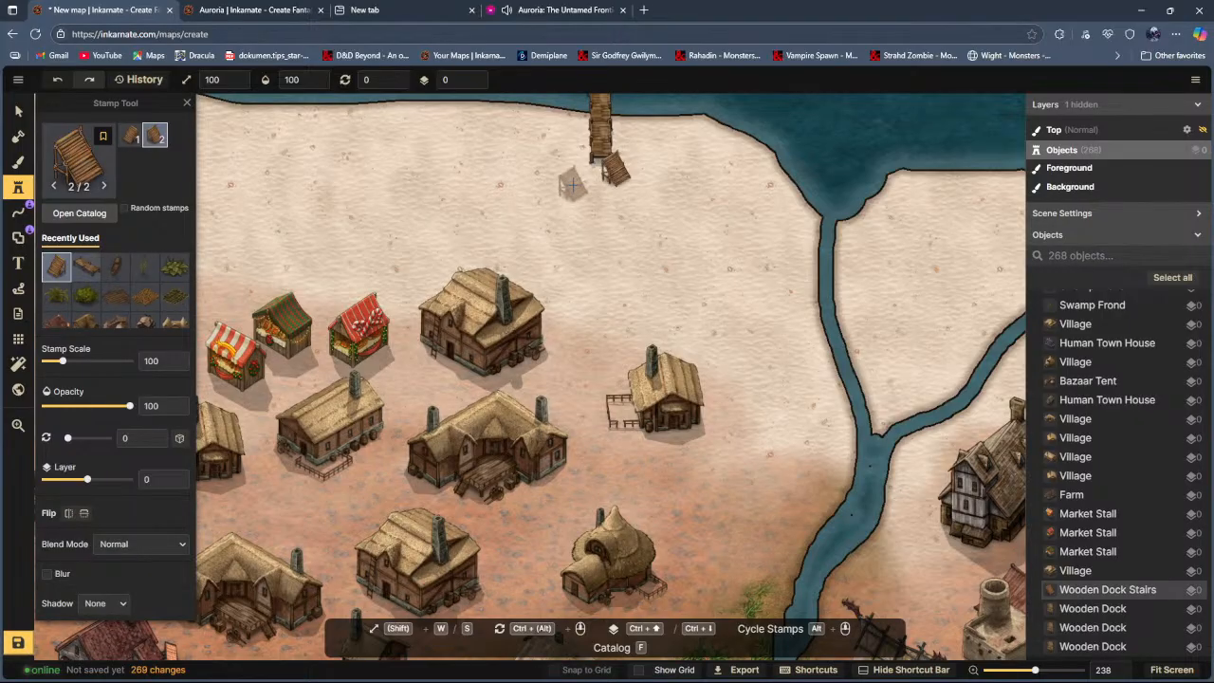
Step: Move the placed Wooden Dock Stairs away from the dock, southeast onto the open sand
{"action": "left_click", "coordinate": [15, 112]}
{"action": "left_click", "coordinate": [613, 167]}
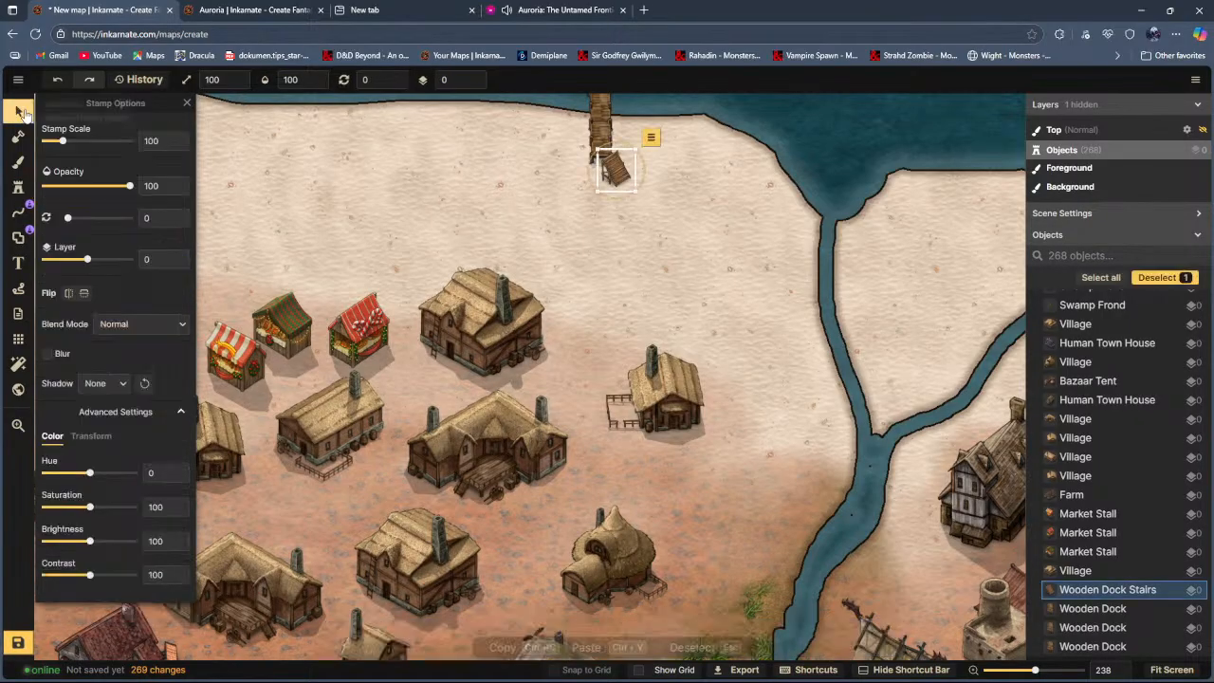
{"action": "left_click_drag", "start_coordinate": [617, 172], "coordinate": [711, 233]}
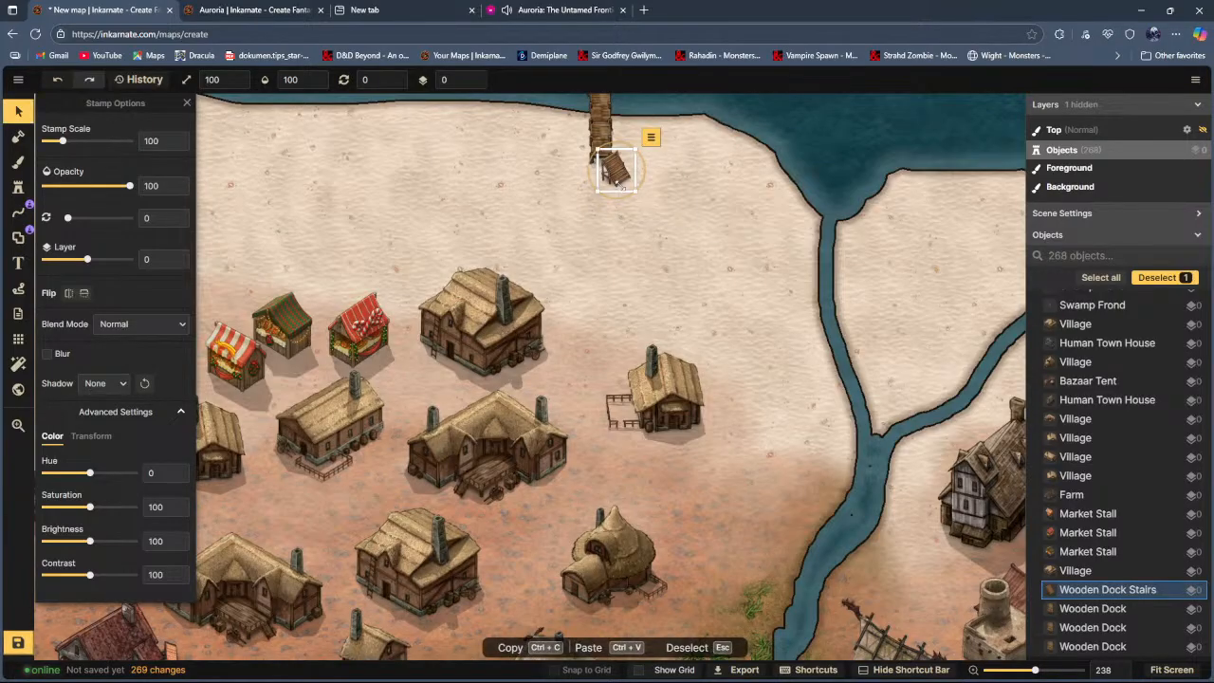
Step: Pick the long, narrow fourth variant of the twelve-piece Wooden Dock set from the Fantasy Regional stamps
{"action": "left_click", "coordinate": [17, 187]}
{"action": "left_click", "coordinate": [90, 217]}
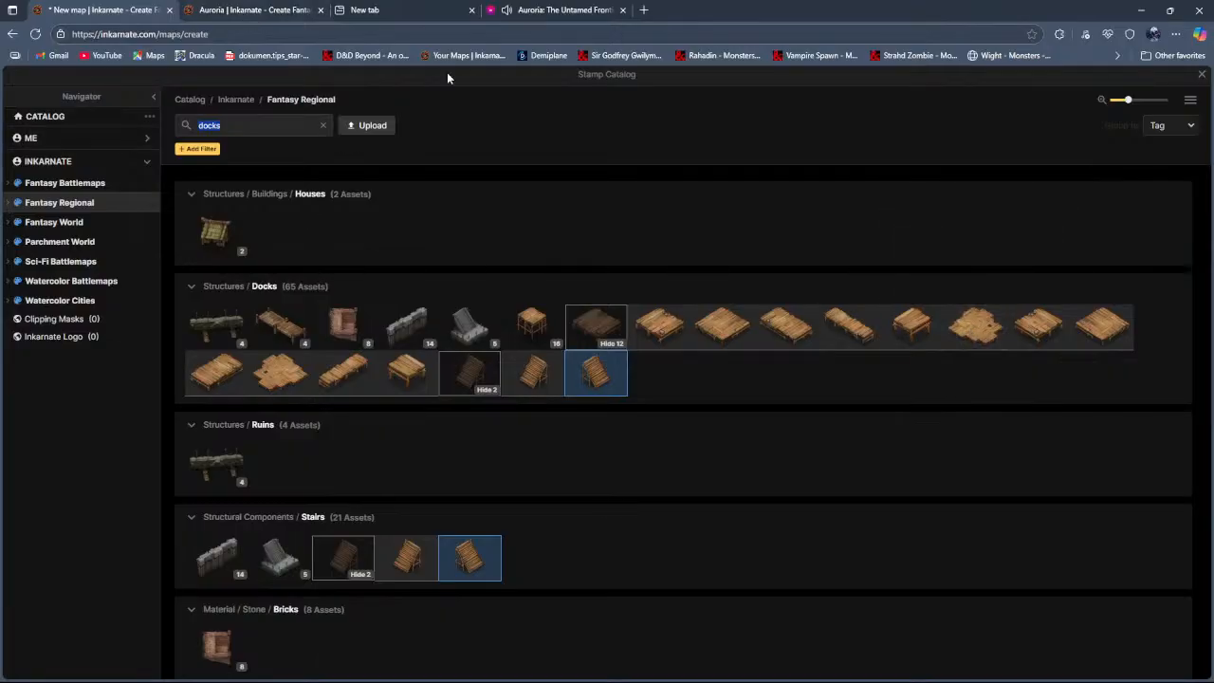
{"action": "left_click", "coordinate": [843, 322]}
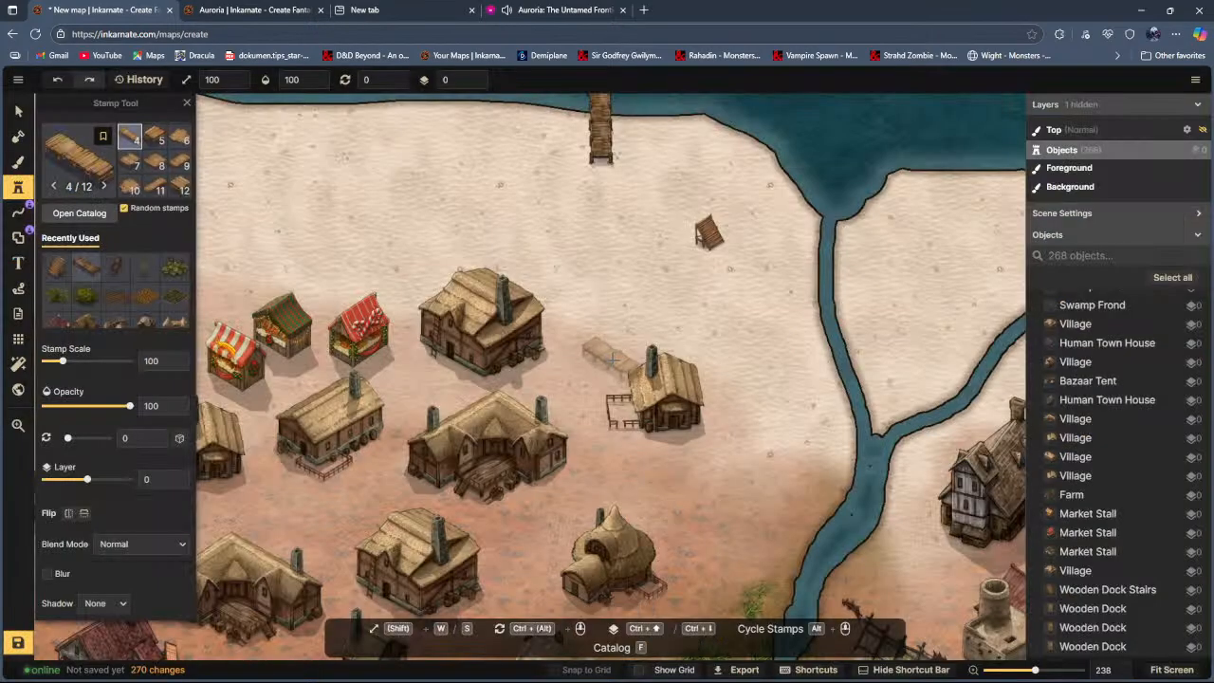
{"action": "scroll", "coordinate": [612, 358], "scroll_direction": "down", "scroll_amount": 4}
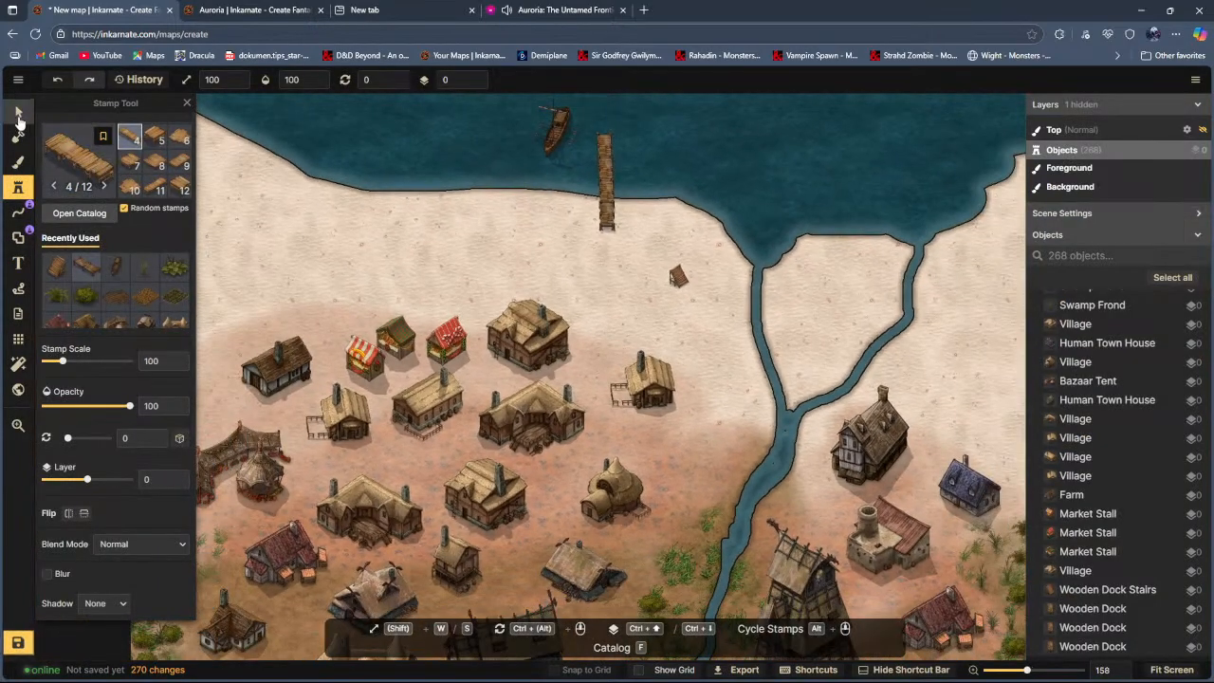
Step: Delete the four vertical wooden dock sections on the northern shore and switch the browser to full screen
{"action": "left_click", "coordinate": [18, 111]}
{"action": "left_click_drag", "start_coordinate": [592, 121], "coordinate": [648, 236]}
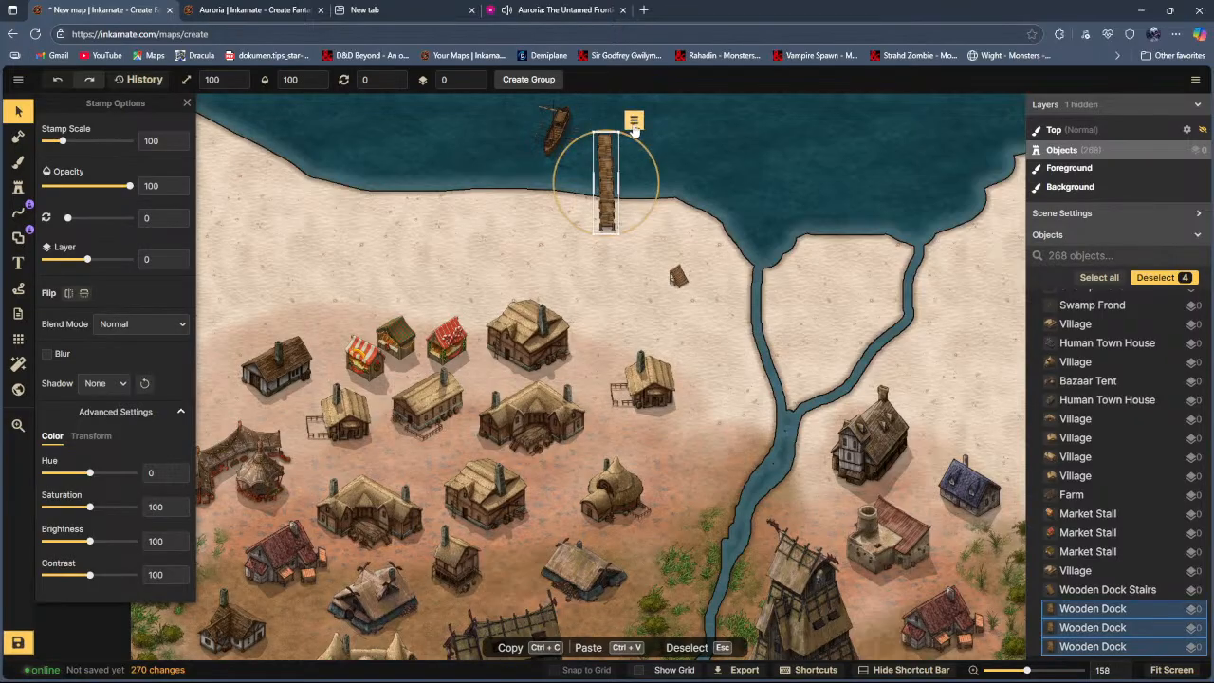
{"action": "key", "text": "Delete"}
{"action": "key", "text": "F11"}
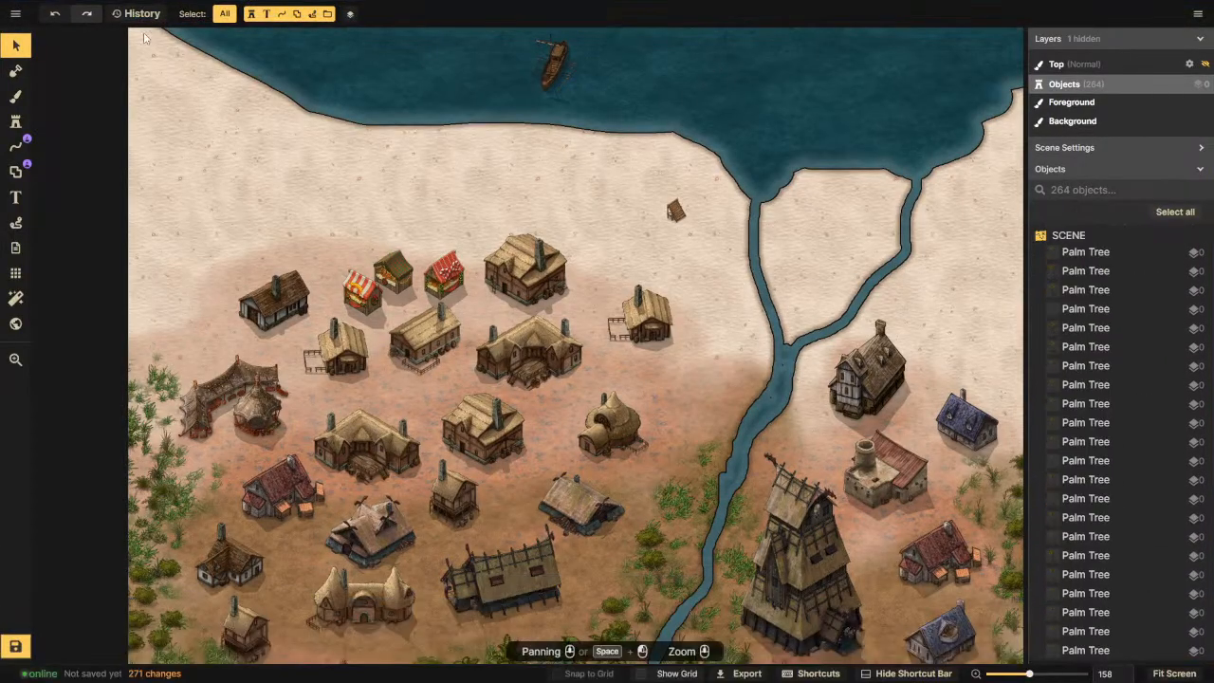
Step: Review the Fantasy Regional dock stamps again for a replacement for the deleted dock
{"action": "left_click", "coordinate": [16, 122]}
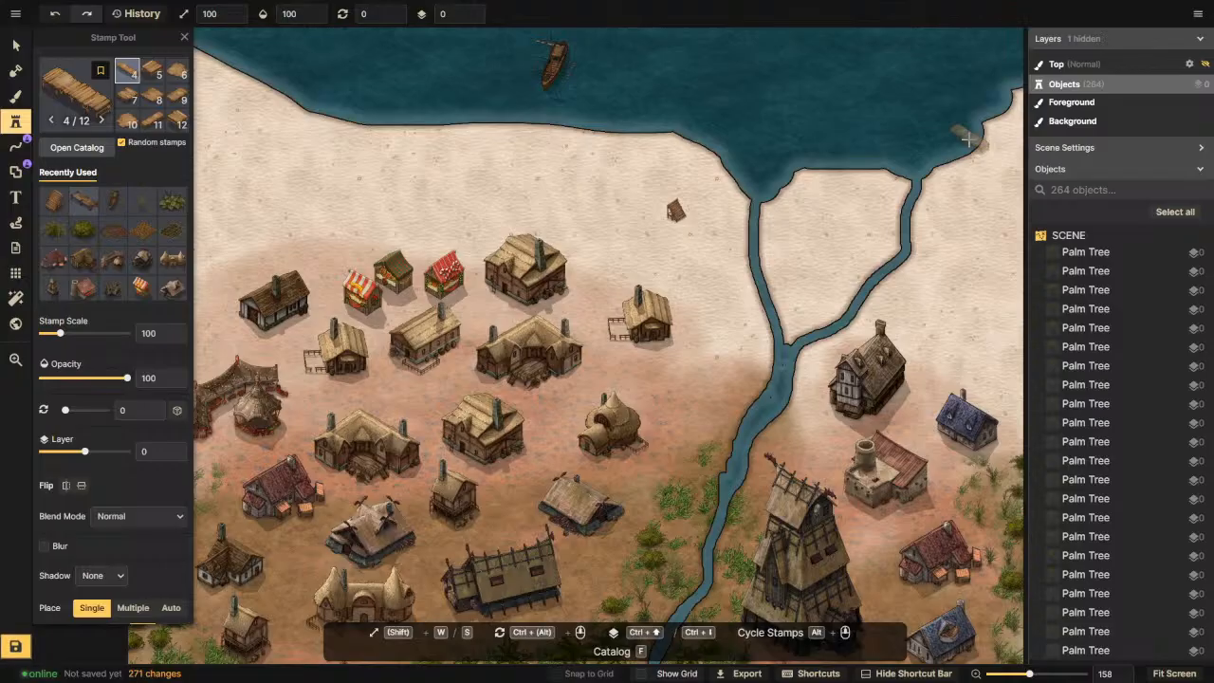
{"action": "left_click", "coordinate": [77, 147]}
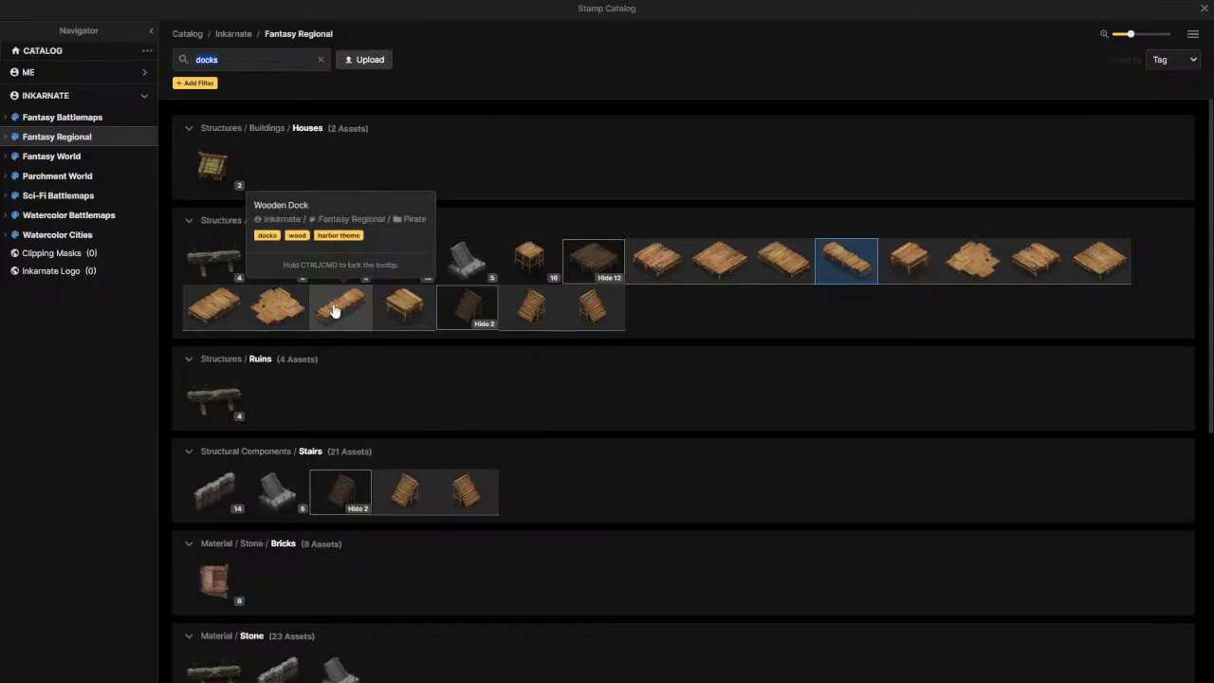
{"action": "scroll", "coordinate": [547, 466], "scroll_direction": "down", "scroll_amount": 2}
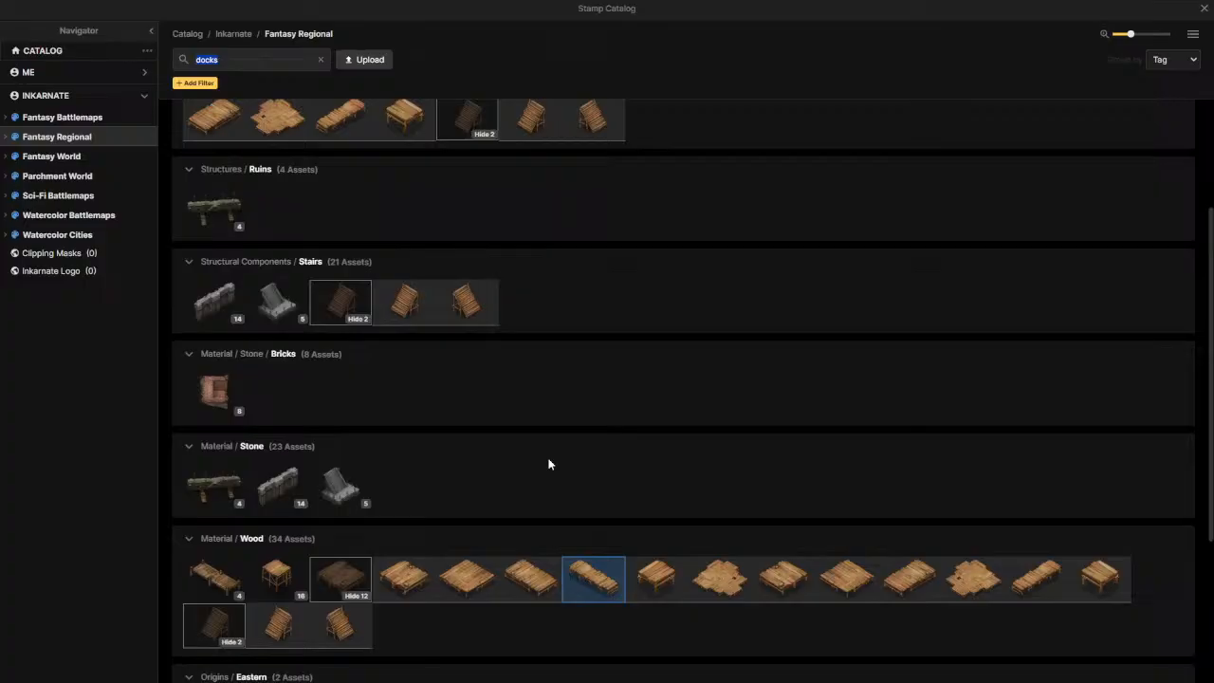
{"action": "scroll", "coordinate": [548, 463], "scroll_direction": "up", "scroll_amount": 2}
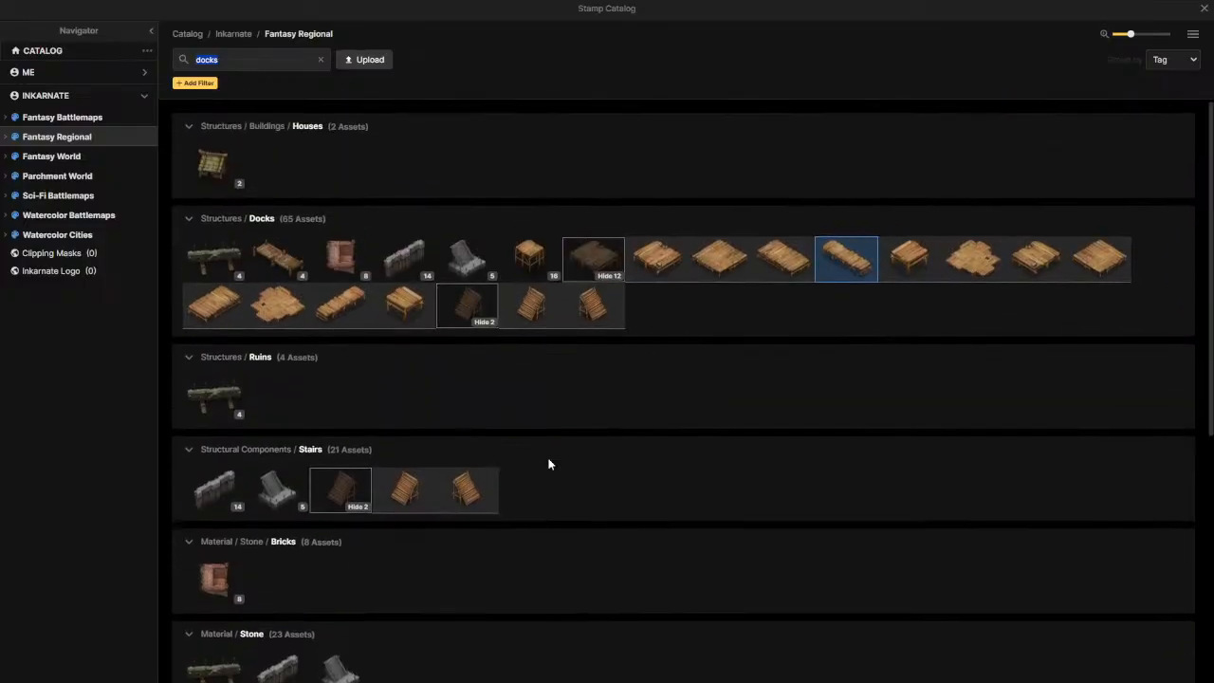
Step: Look through the Fantasy Battlemaps dock stamps and try the three-piece orange plank dock as the active stamp
{"action": "left_click", "coordinate": [33, 121]}
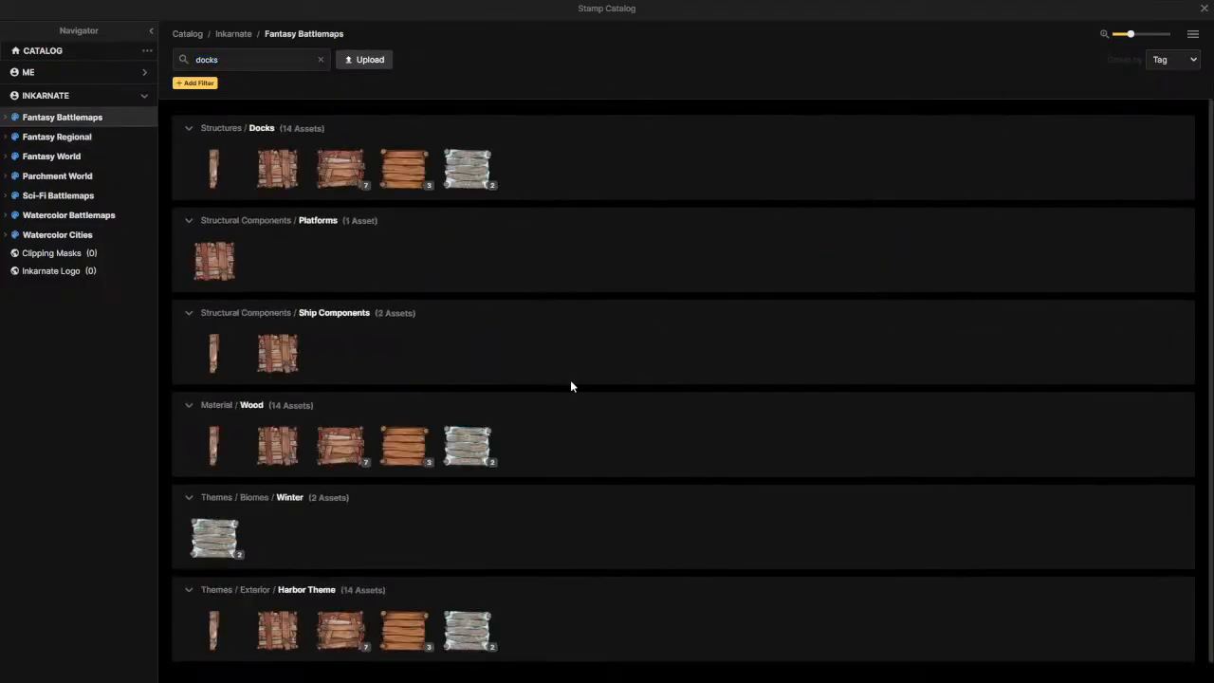
{"action": "scroll", "coordinate": [465, 325], "scroll_direction": "down", "scroll_amount": 1}
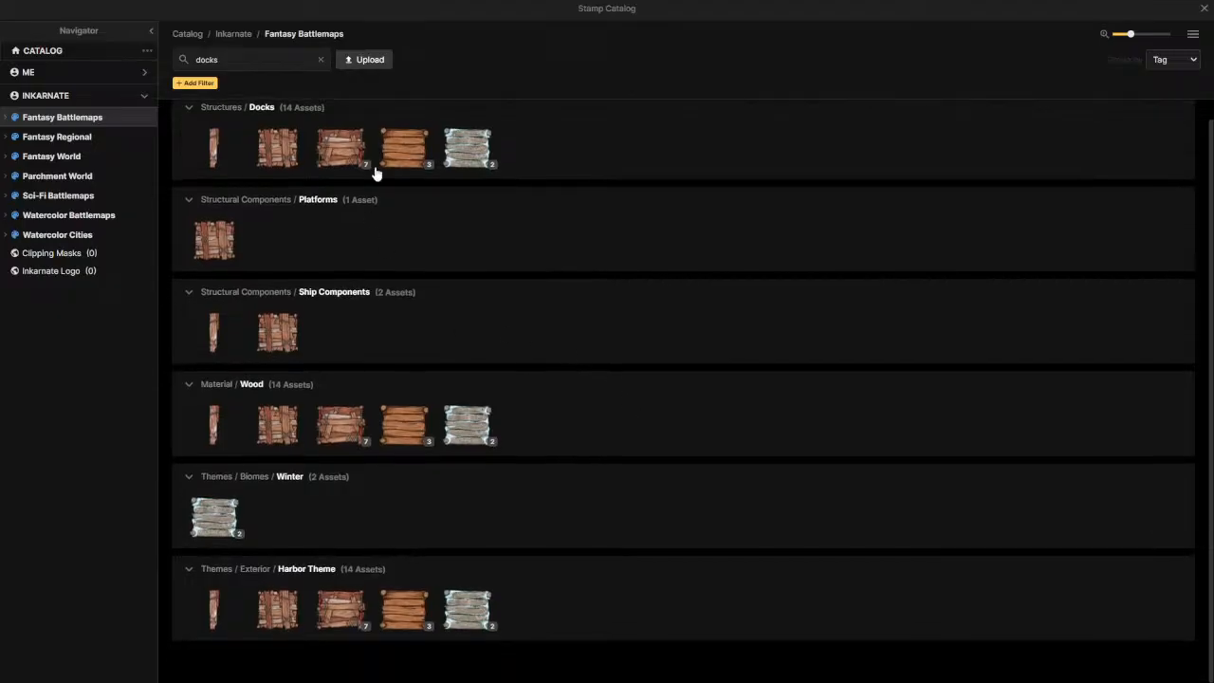
{"action": "left_click", "coordinate": [405, 150]}
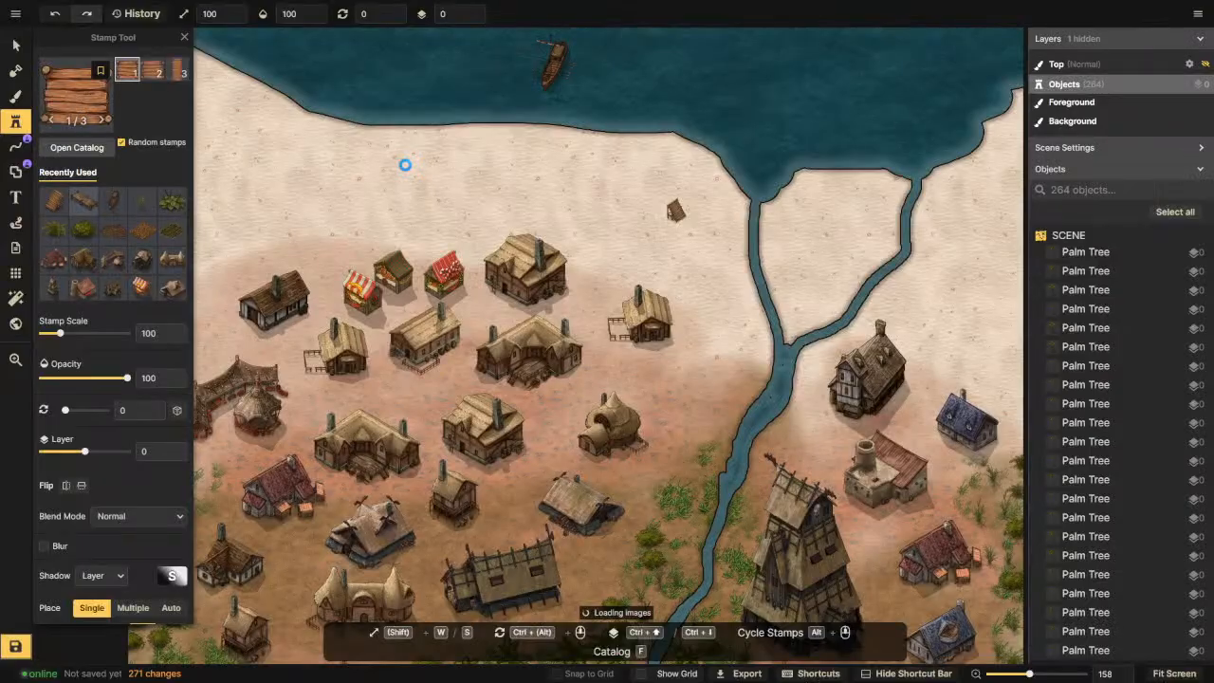
{"action": "left_click", "coordinate": [99, 147]}
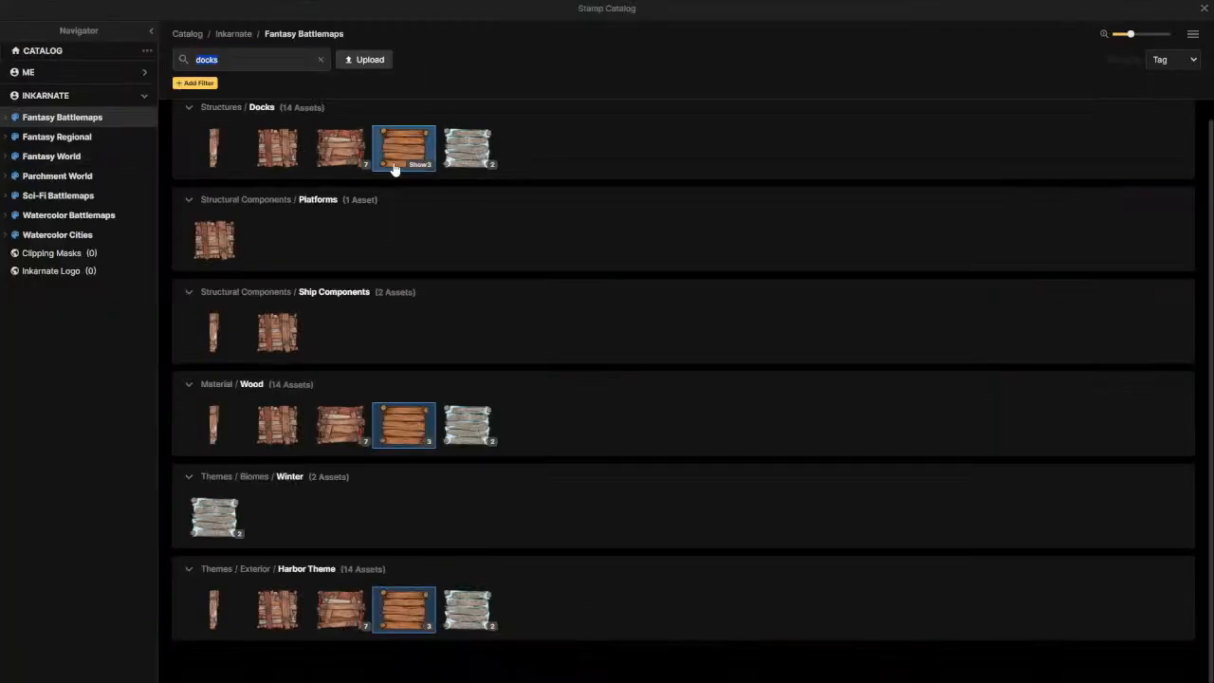
{"action": "left_click", "coordinate": [419, 166]}
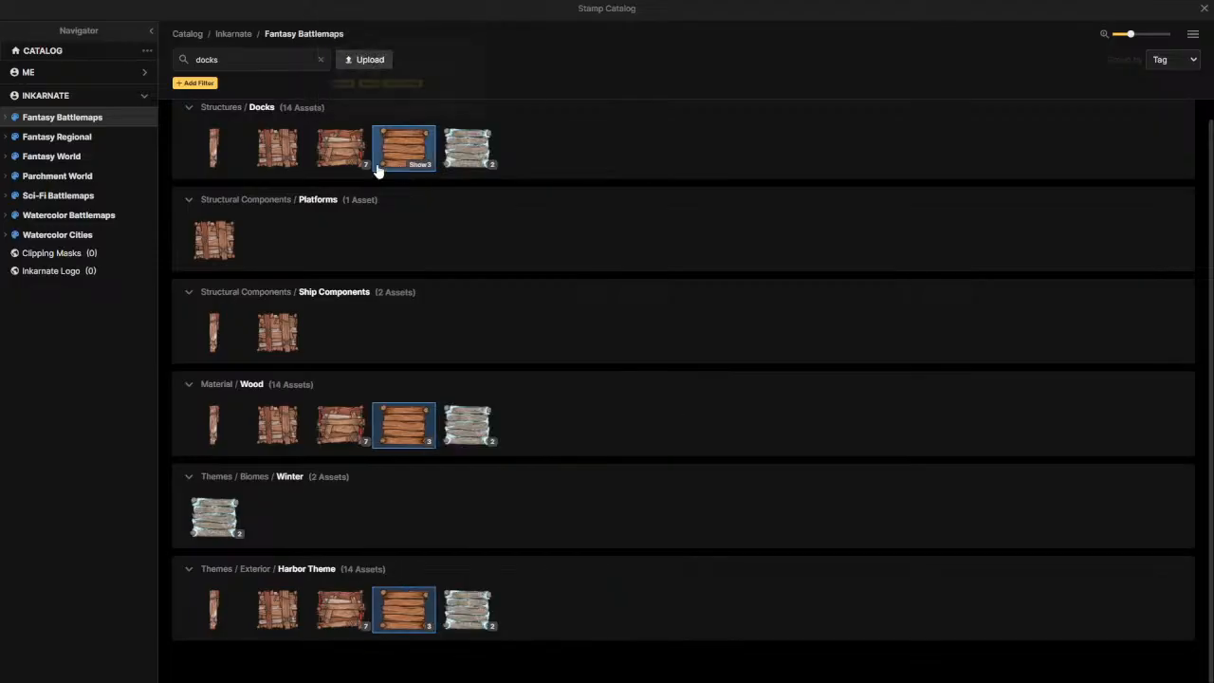
Step: Pick the fifth, vertical variant of the ten-piece Small Straight Docks set from the Fantasy World stamps
{"action": "left_click", "coordinate": [65, 137]}
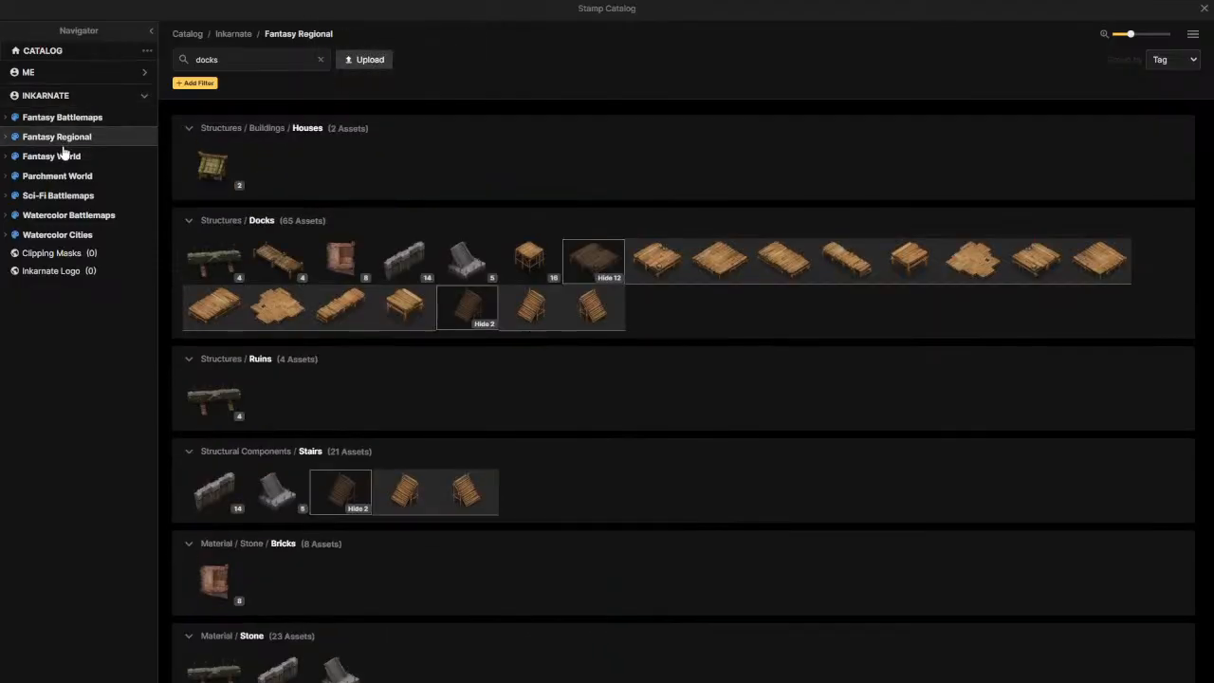
{"action": "left_click", "coordinate": [63, 155]}
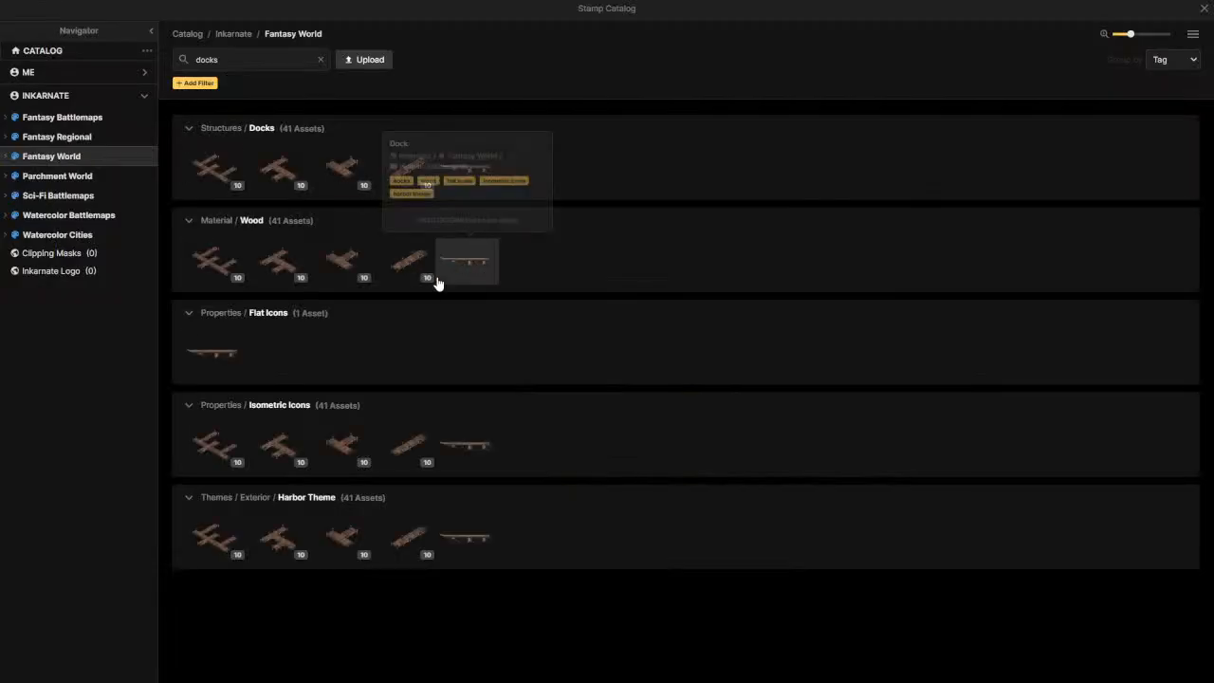
{"action": "mouse_move", "coordinate": [410, 284]}
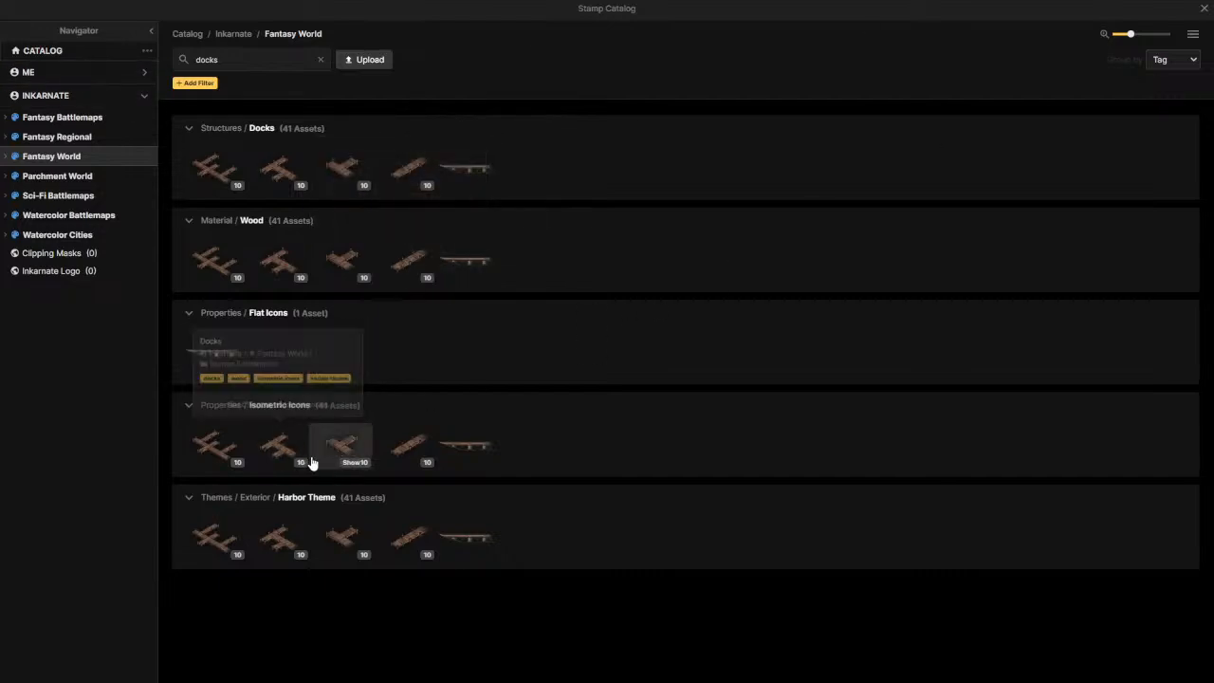
{"action": "mouse_move", "coordinate": [422, 466]}
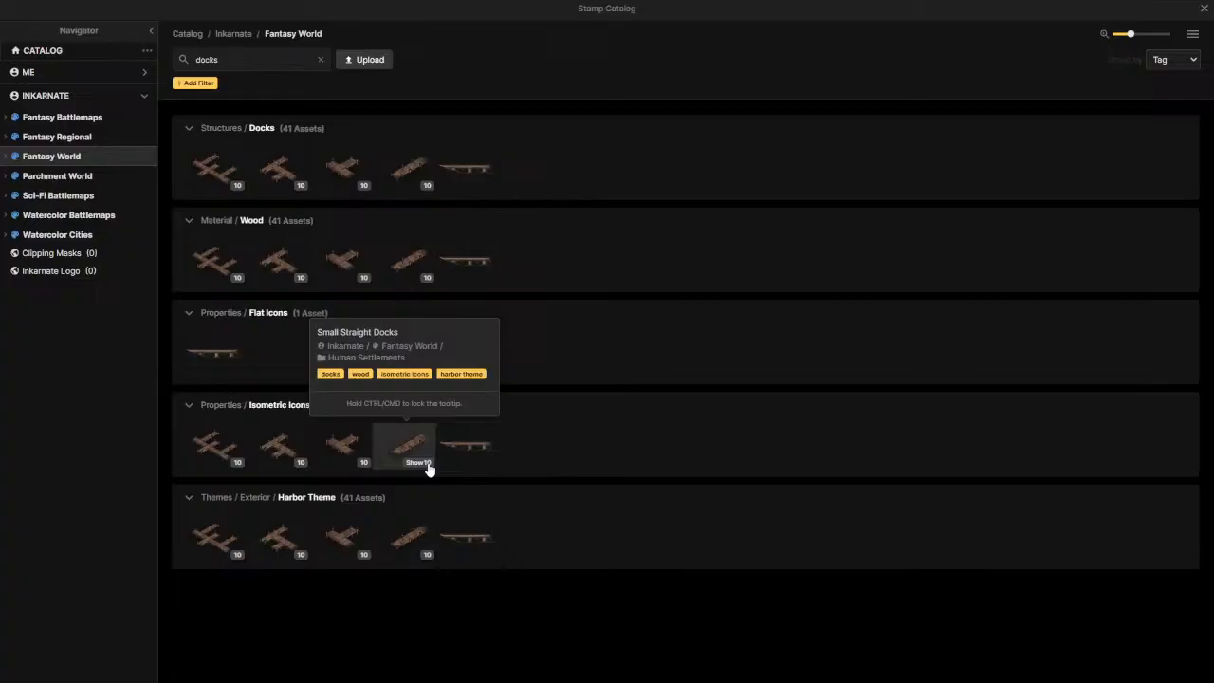
{"action": "left_click", "coordinate": [427, 464]}
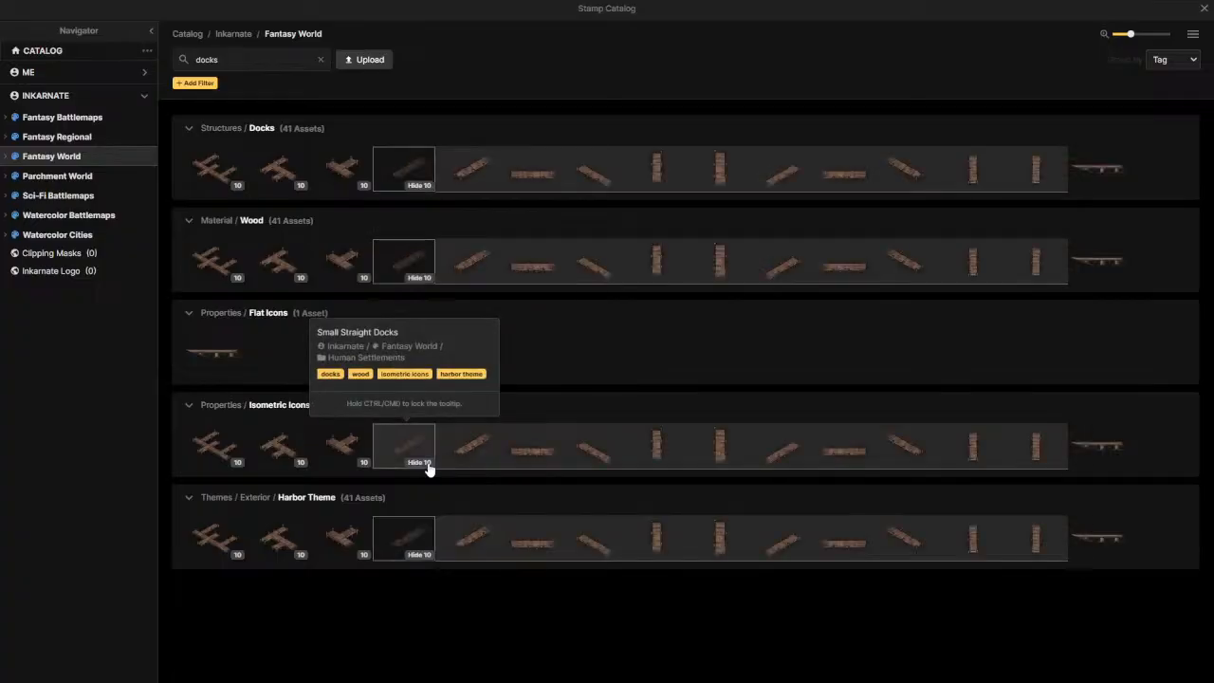
{"action": "mouse_move", "coordinate": [722, 458]}
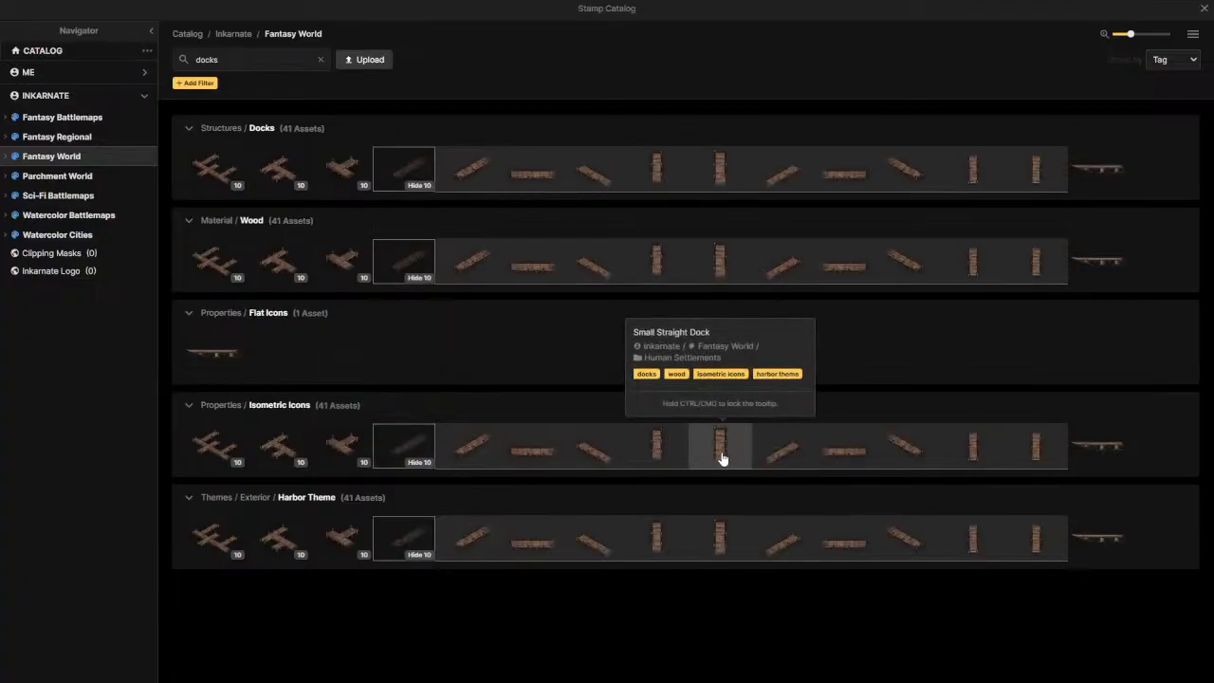
{"action": "left_click", "coordinate": [721, 456]}
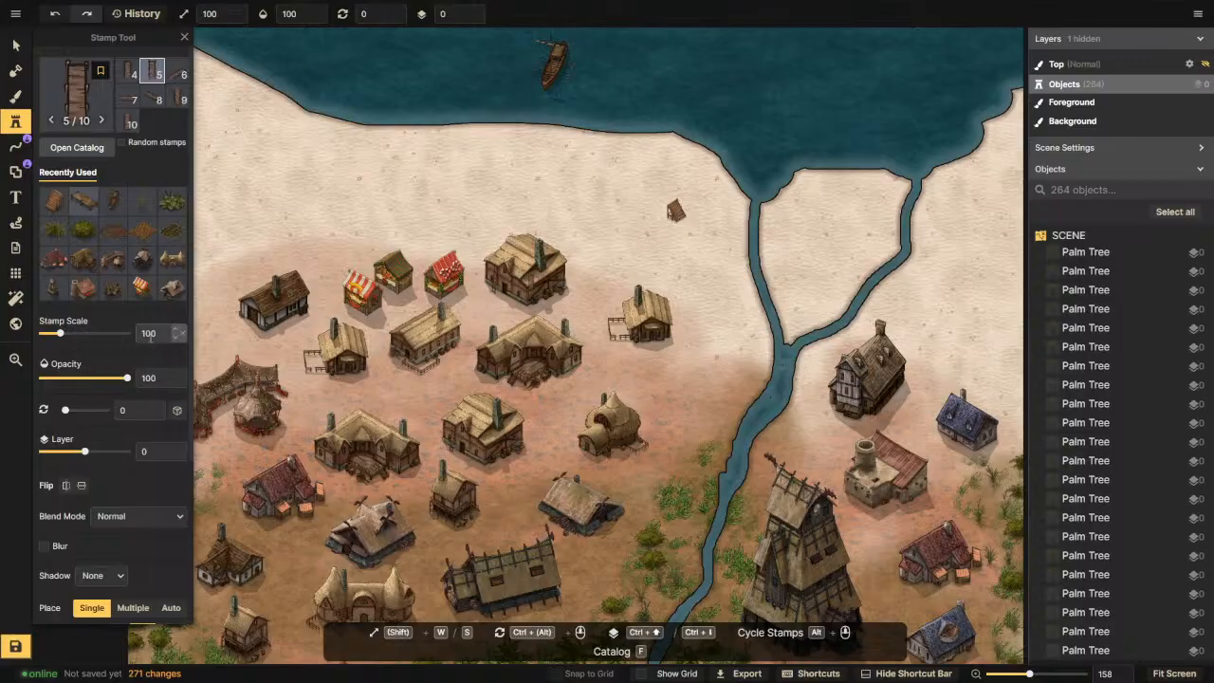
Step: Set the stamp scale to 143 and place one dock section across the northern shoreline, southeast of the boat
{"action": "left_click", "coordinate": [175, 330]}
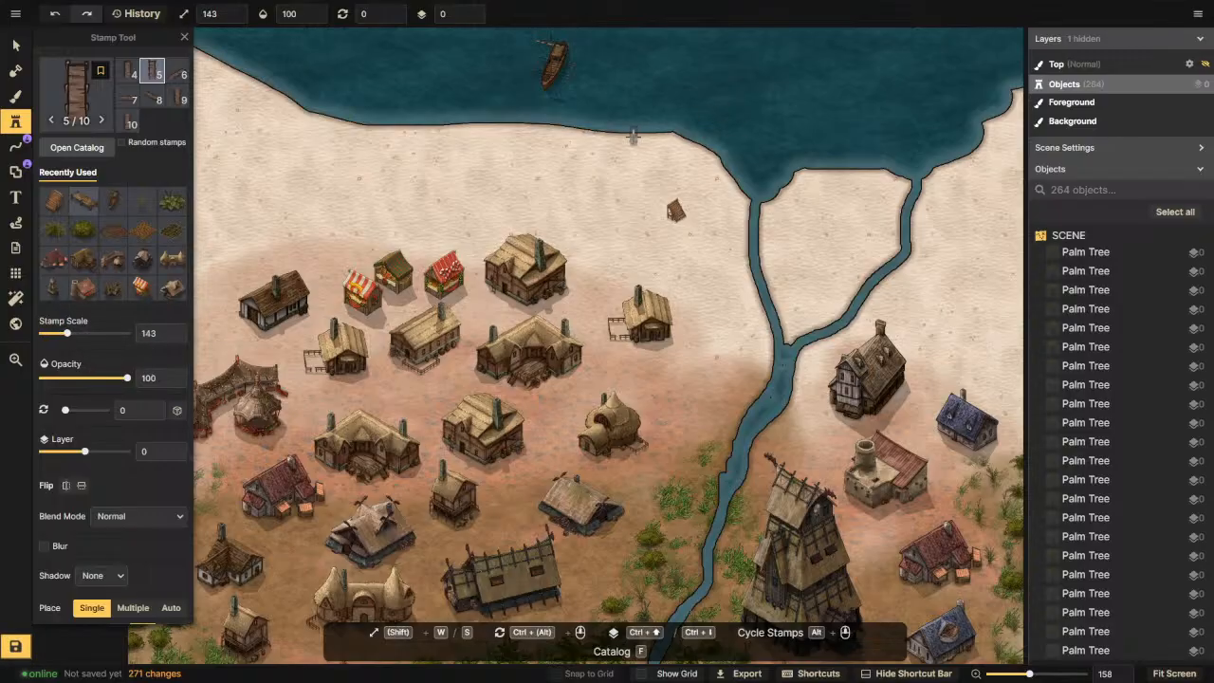
{"action": "scroll", "coordinate": [632, 138], "scroll_direction": "up", "scroll_amount": 2}
{"action": "left_click", "coordinate": [665, 157]}
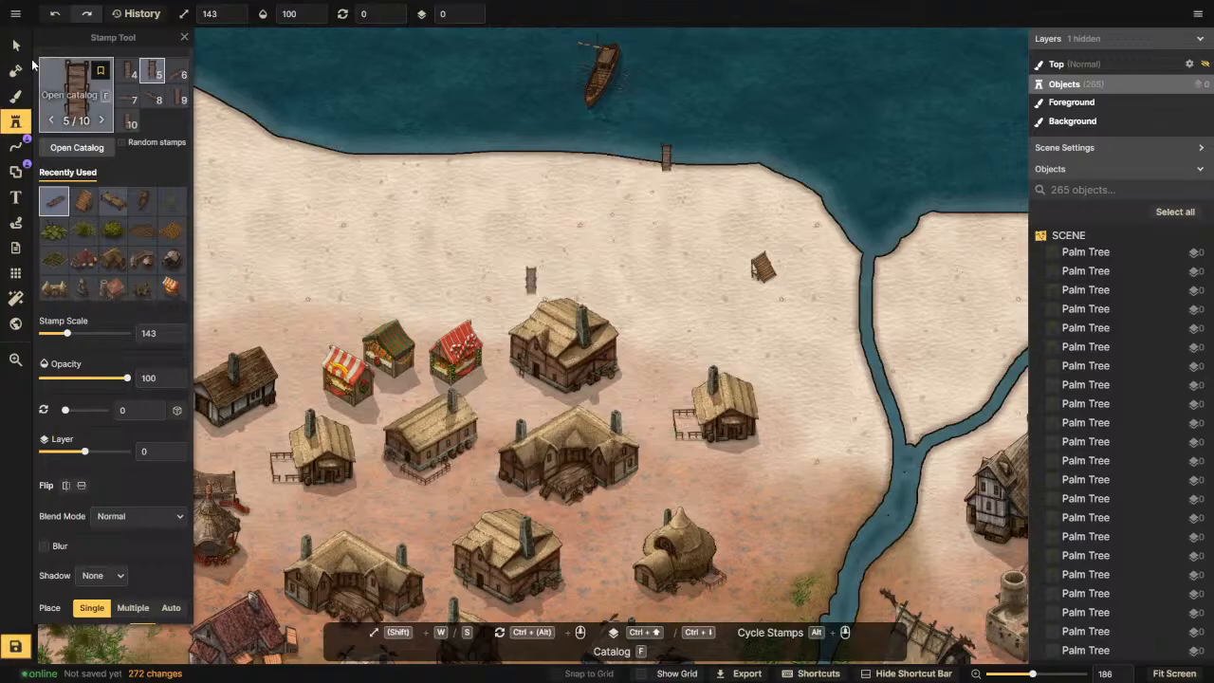
Step: Enlarge the placed dock section to a scale of 323 and move it slightly further out into the sea
{"action": "left_click", "coordinate": [17, 47]}
{"action": "left_click", "coordinate": [655, 154]}
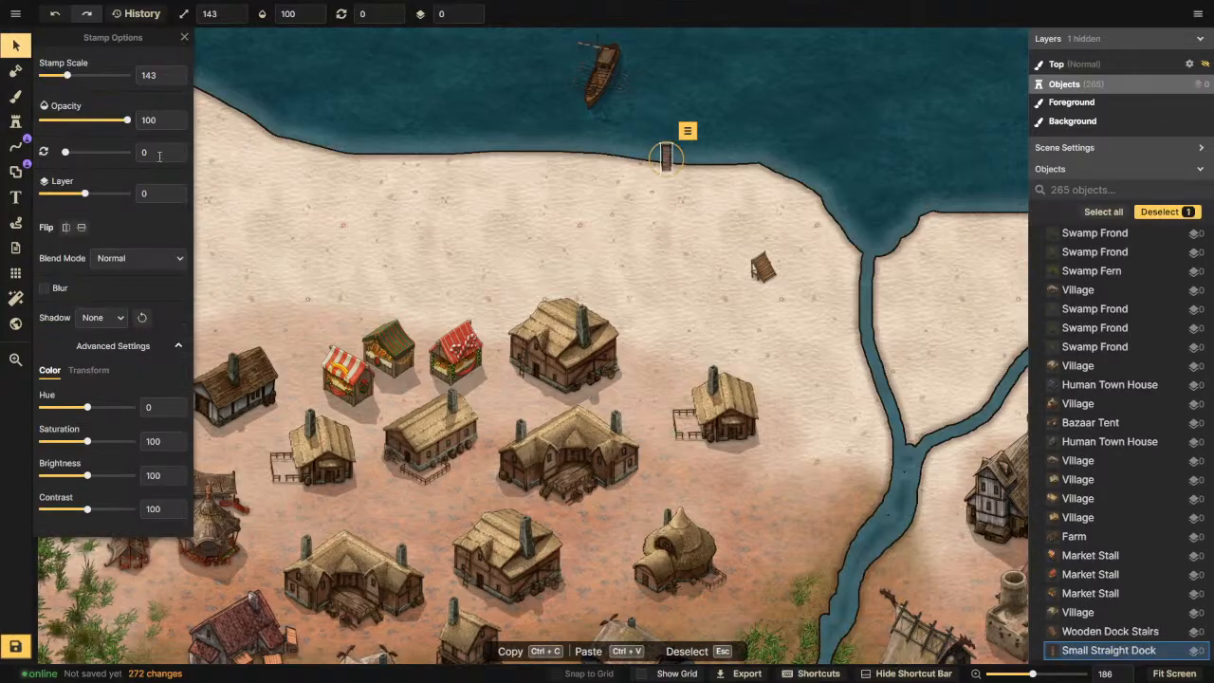
{"action": "left_click", "coordinate": [175, 71]}
{"action": "left_click_drag", "start_coordinate": [175, 71], "coordinate": [175, 73]}
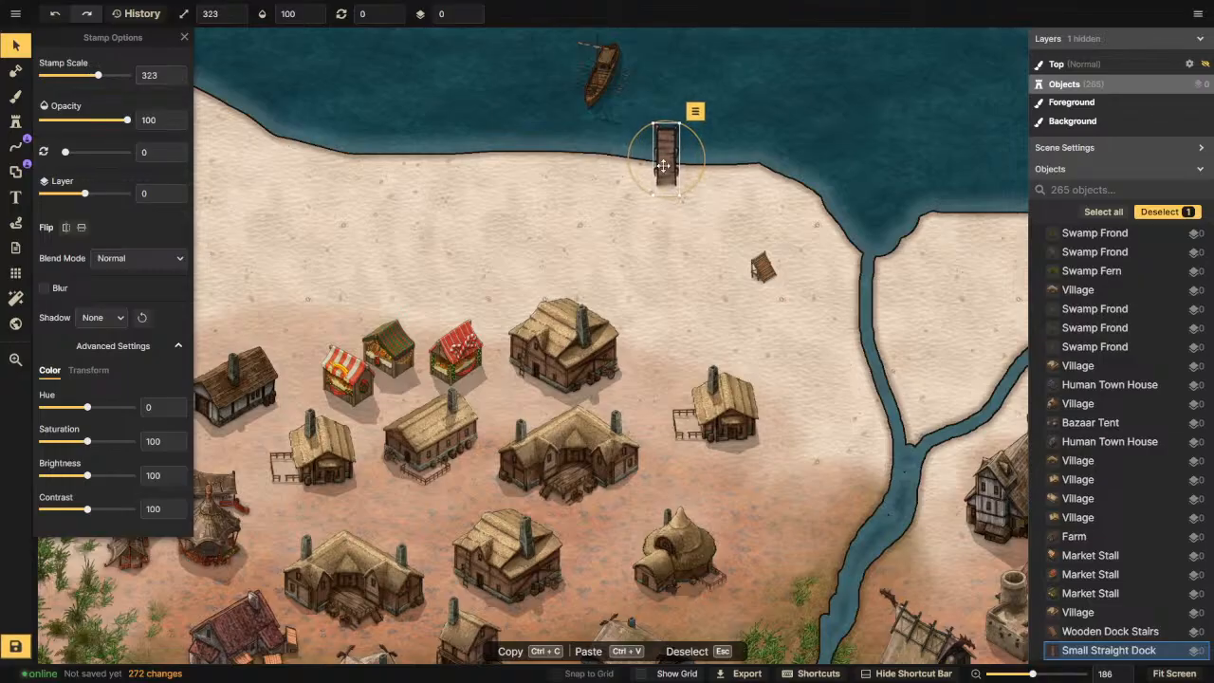
{"action": "left_click_drag", "start_coordinate": [663, 166], "coordinate": [667, 146]}
Step: Delete the leftover Wooden Dock Stairs stamp from the beach
{"action": "scroll", "coordinate": [655, 237], "scroll_direction": "down", "scroll_amount": 3}
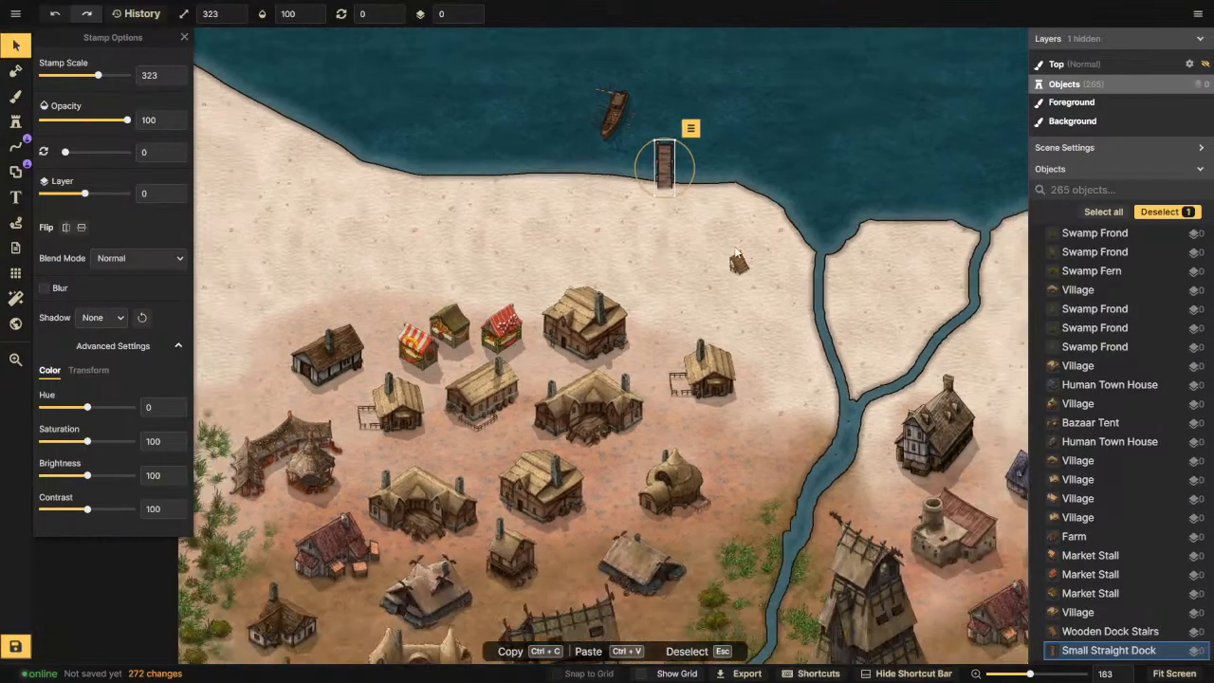
{"action": "left_click", "coordinate": [739, 265]}
{"action": "left_click", "coordinate": [767, 237]}
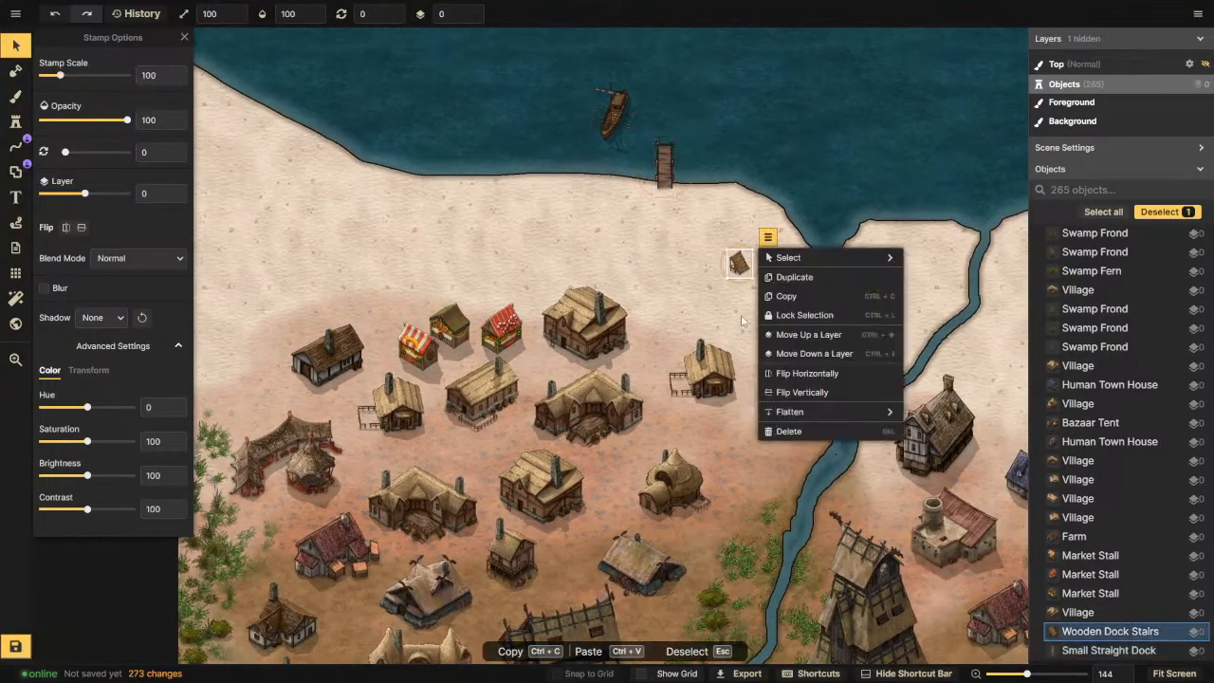
{"action": "left_click", "coordinate": [788, 431]}
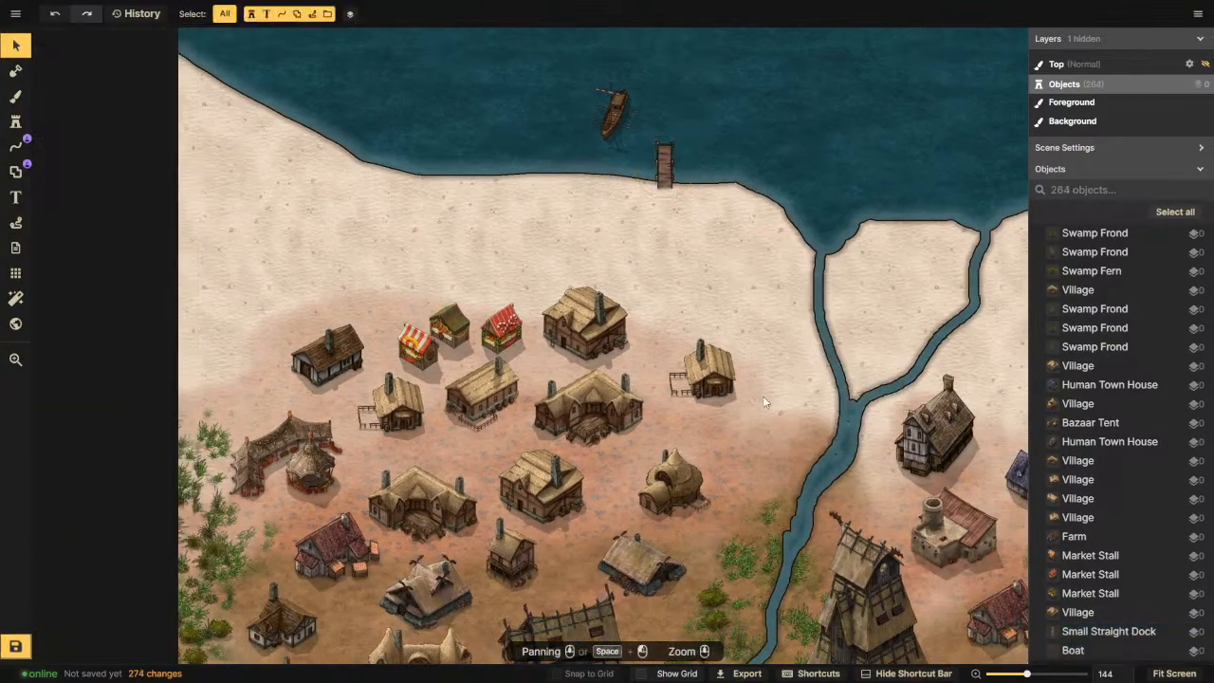
Step: Duplicate the dock section and align the two pieces end to end to form one longer vertical pier
{"action": "left_click", "coordinate": [663, 167]}
{"action": "left_click", "coordinate": [693, 131]}
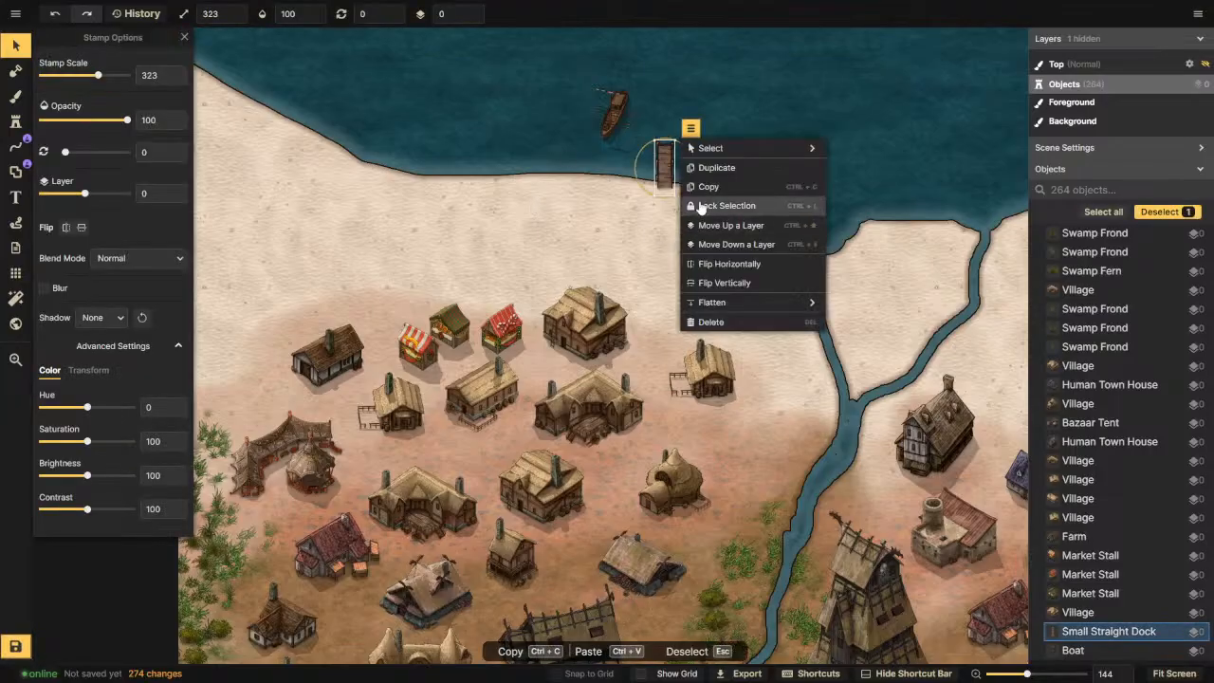
{"action": "left_click", "coordinate": [713, 167]}
{"action": "left_click_drag", "start_coordinate": [665, 230], "coordinate": [663, 187]}
{"action": "left_click", "coordinate": [663, 160], "text": "shift"}
{"action": "key", "text": "Escape"}
{"action": "left_click", "coordinate": [667, 195]}
{"action": "left_click", "coordinate": [745, 237]}
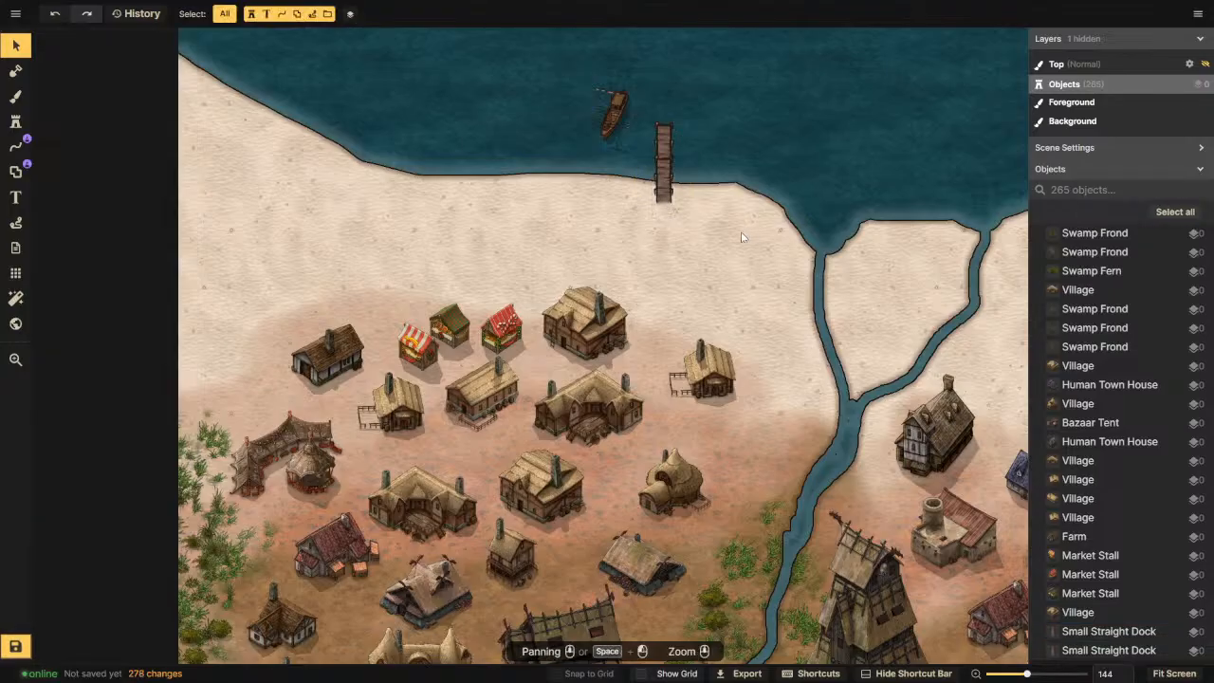
Step: Select both dock sections together and shift the pier slightly inland on the northern shore
{"action": "left_click_drag", "start_coordinate": [641, 124], "coordinate": [704, 205]}
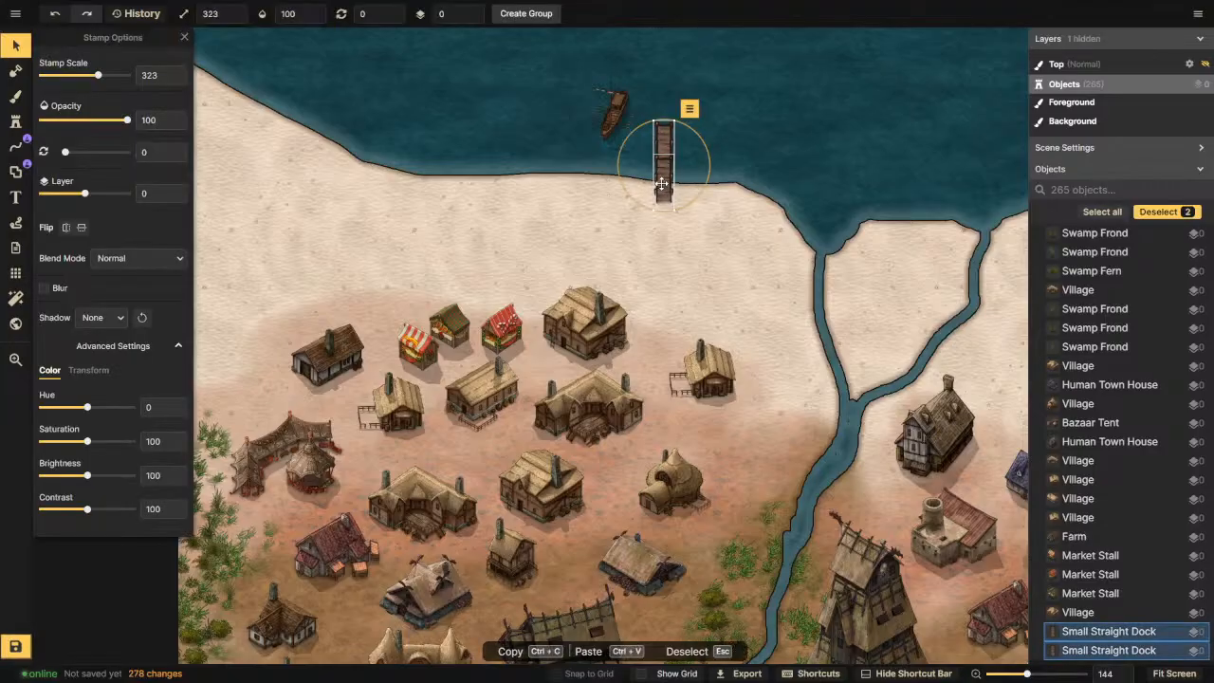
{"action": "scroll", "coordinate": [550, 180], "scroll_direction": "down", "scroll_amount": 2}
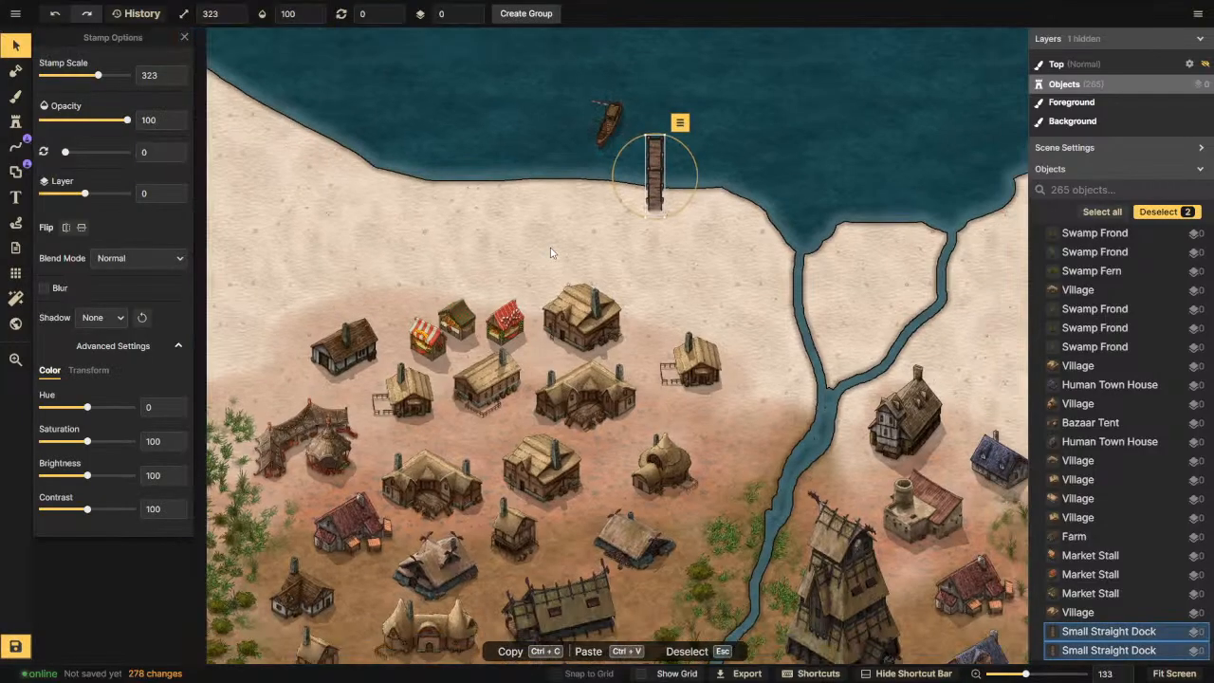
{"action": "left_click", "coordinate": [487, 163]}
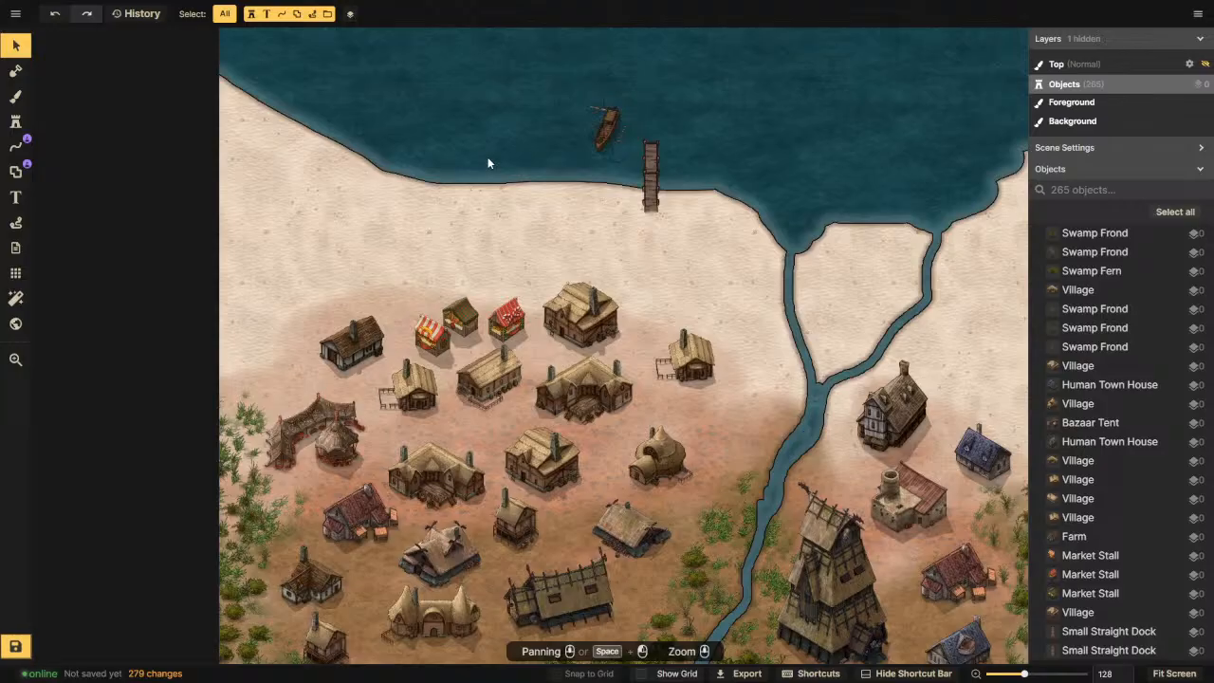
Step: Search the stamp catalog for "rocks" instead of docks and look over the Fantasy World rock formations
{"action": "left_click", "coordinate": [15, 121]}
{"action": "left_click", "coordinate": [77, 148]}
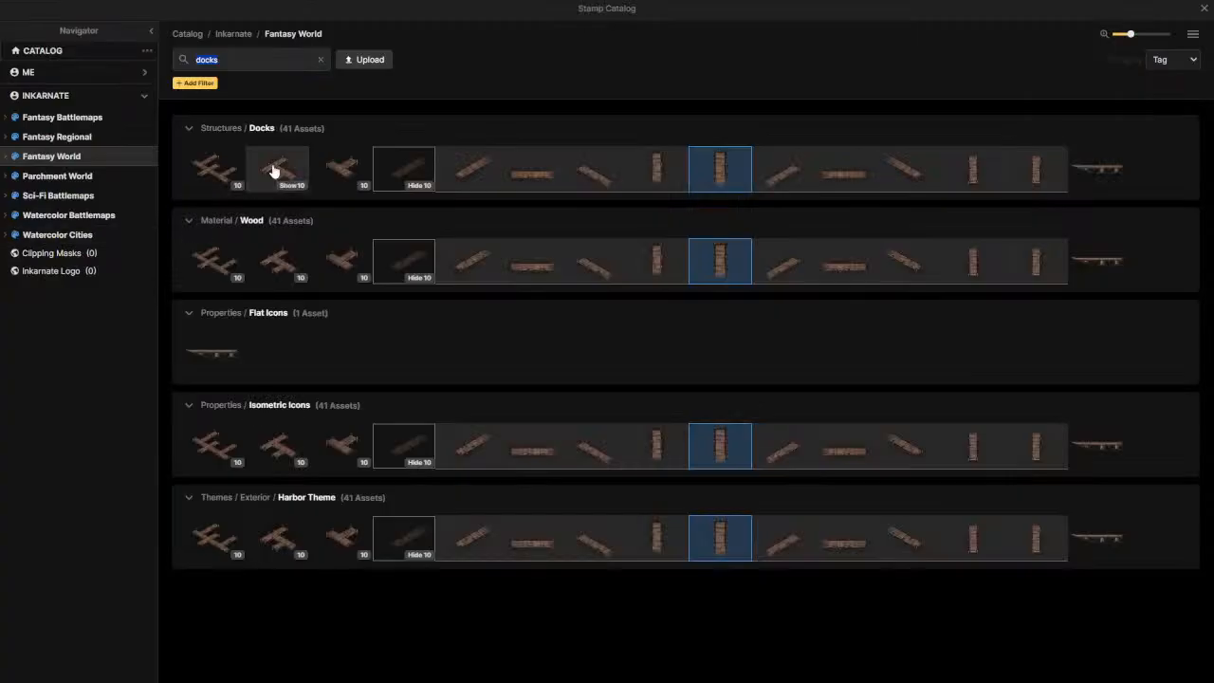
{"action": "left_click", "coordinate": [318, 60]}
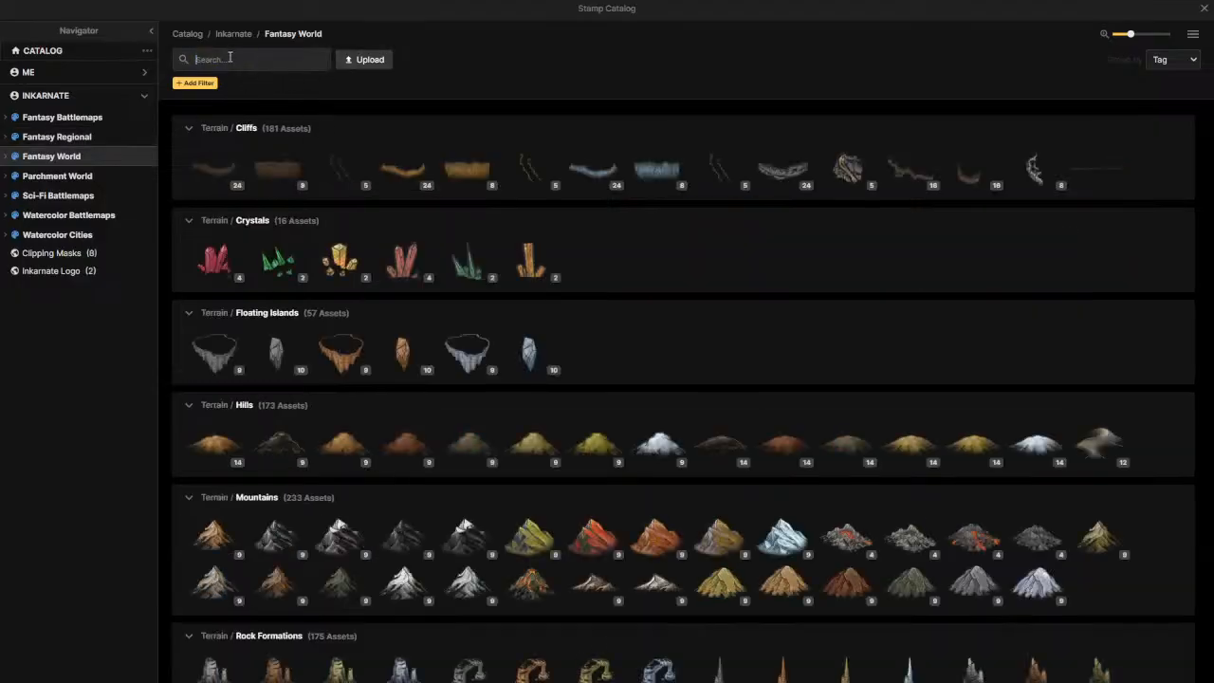
{"action": "type", "text": "rocks"}
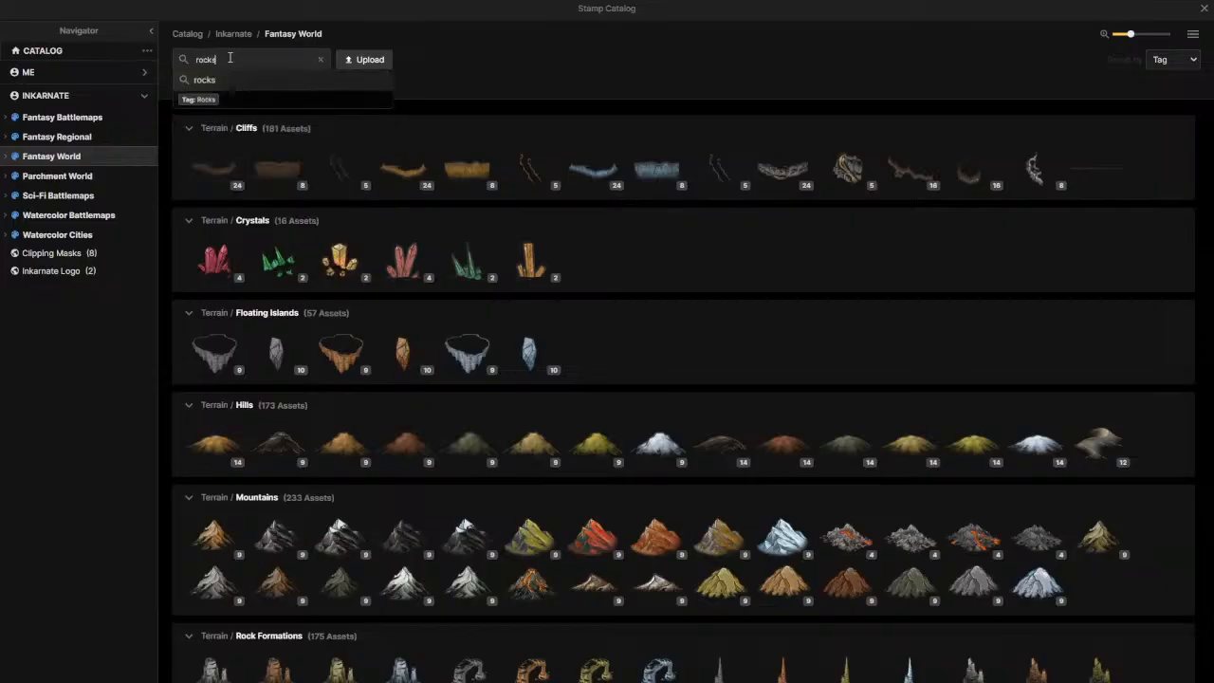
{"action": "key", "text": "Return"}
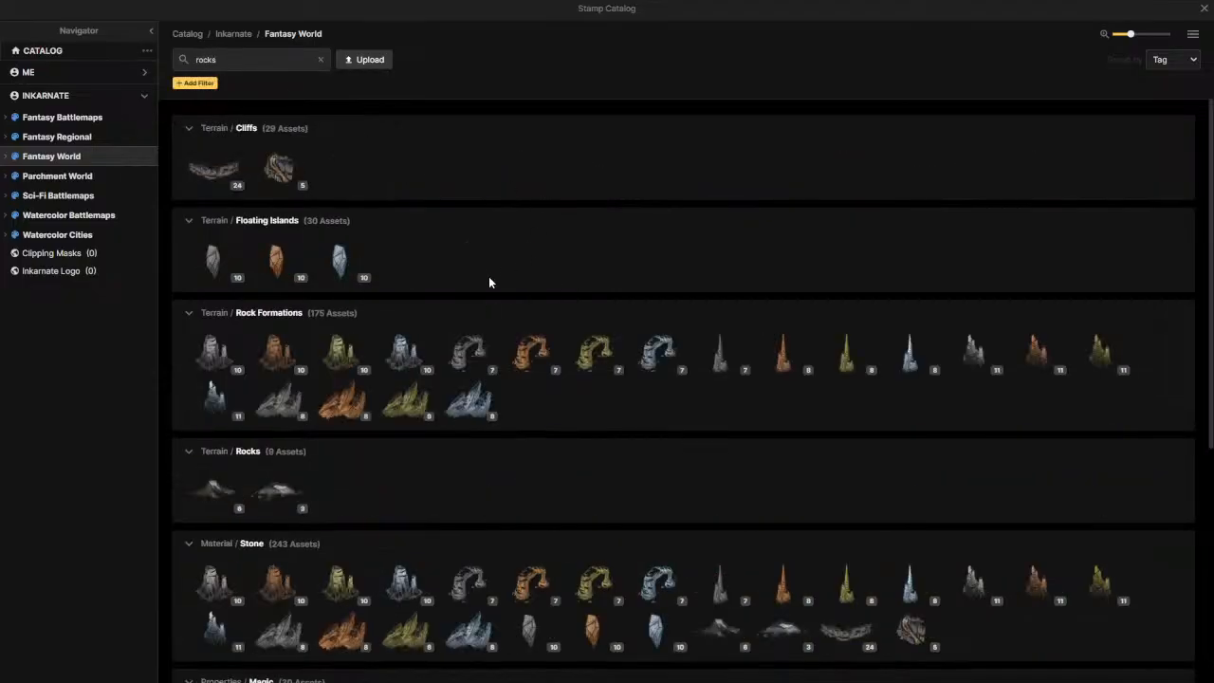
{"action": "mouse_move", "coordinate": [478, 357]}
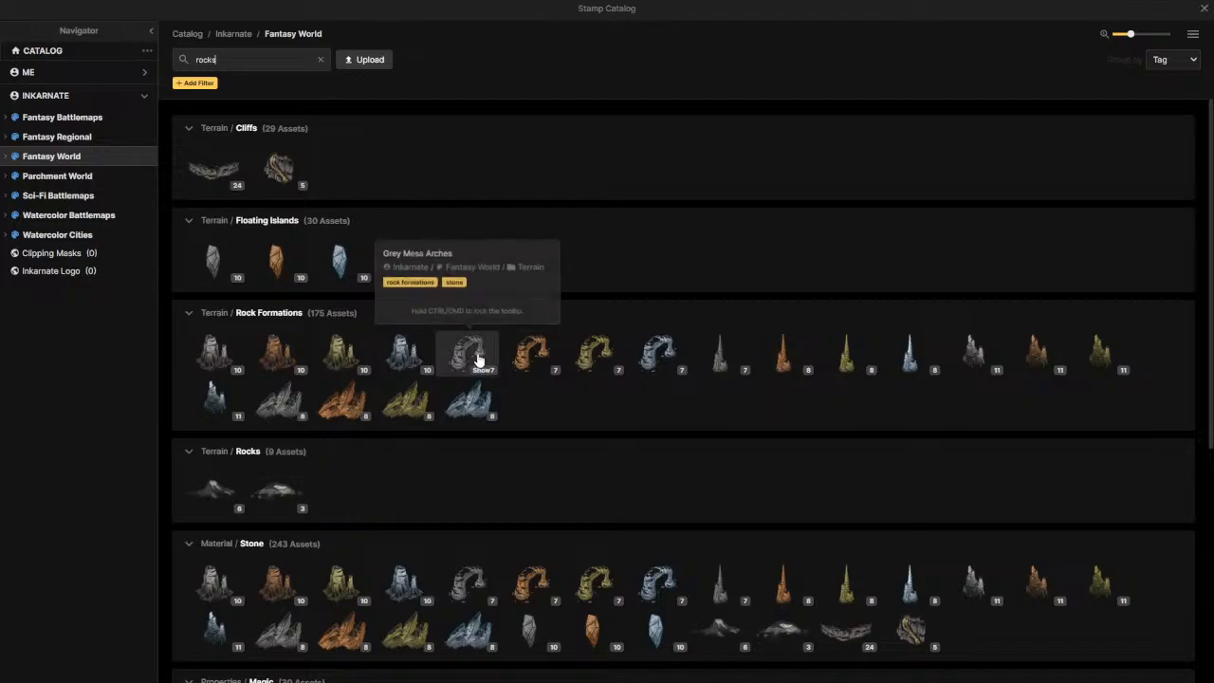
Step: Compare the Fantasy Regional rock stamps and pick the whole six-piece Rocky Plateaus set with random variants
{"action": "left_click", "coordinate": [50, 139]}
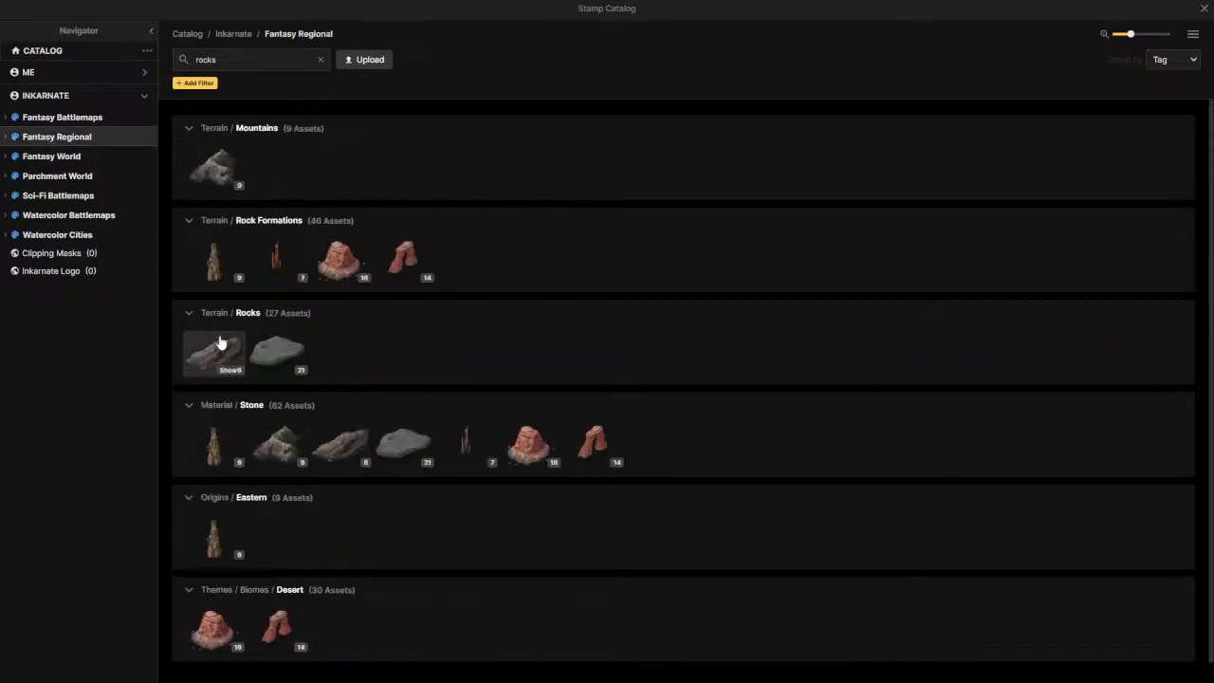
{"action": "mouse_move", "coordinate": [282, 450]}
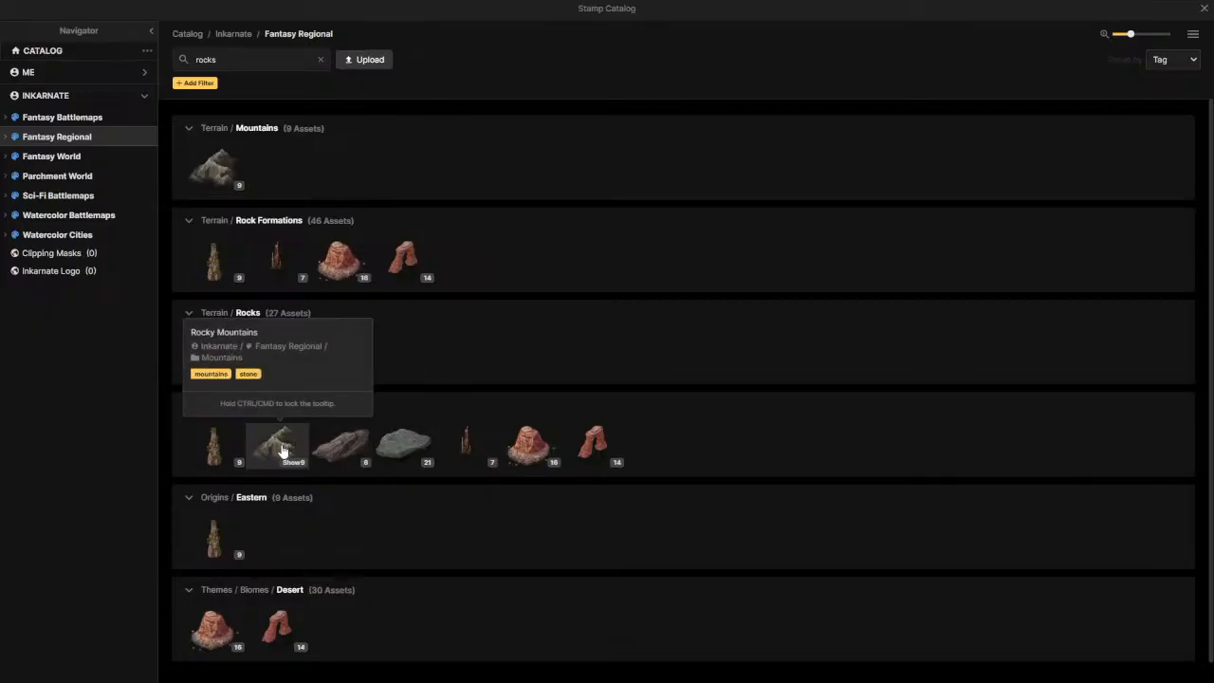
{"action": "mouse_move", "coordinate": [271, 268]}
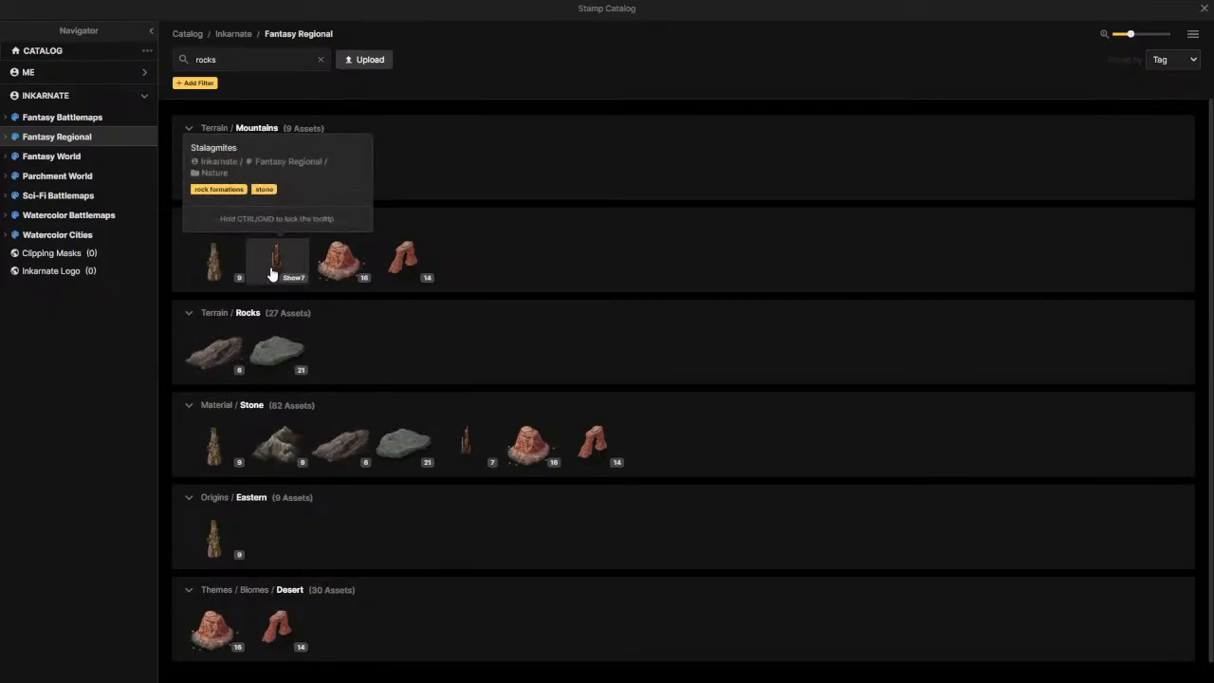
{"action": "mouse_move", "coordinate": [232, 276]}
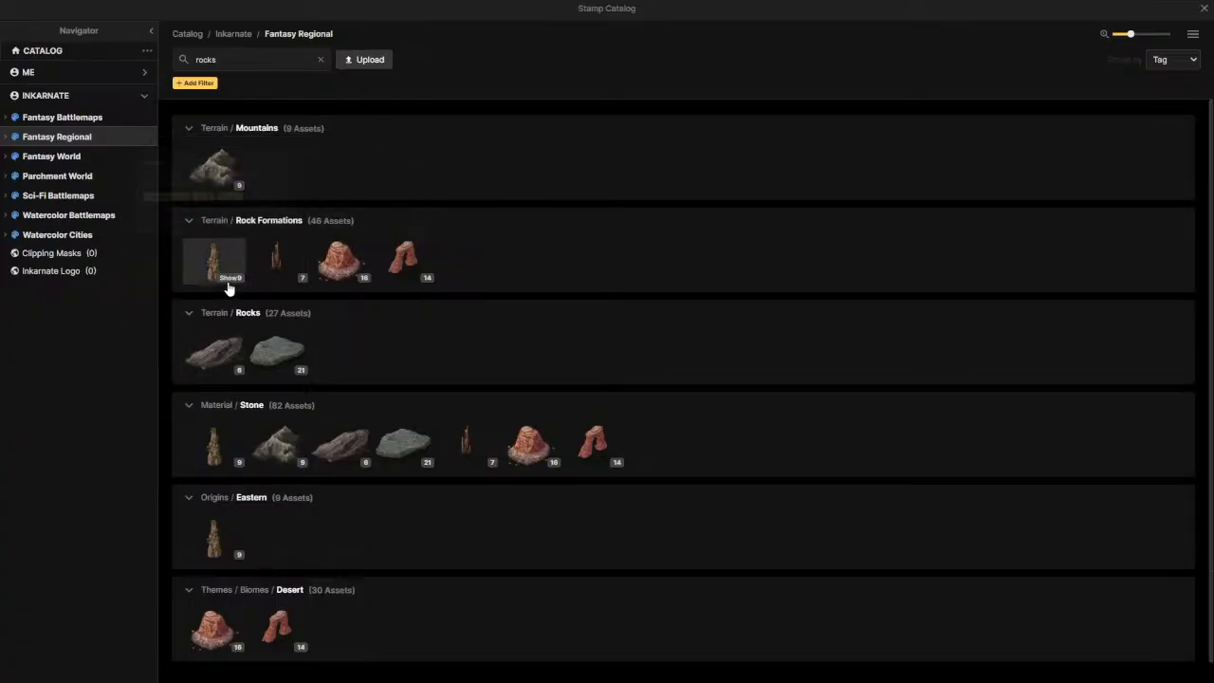
{"action": "left_click", "coordinate": [231, 277]}
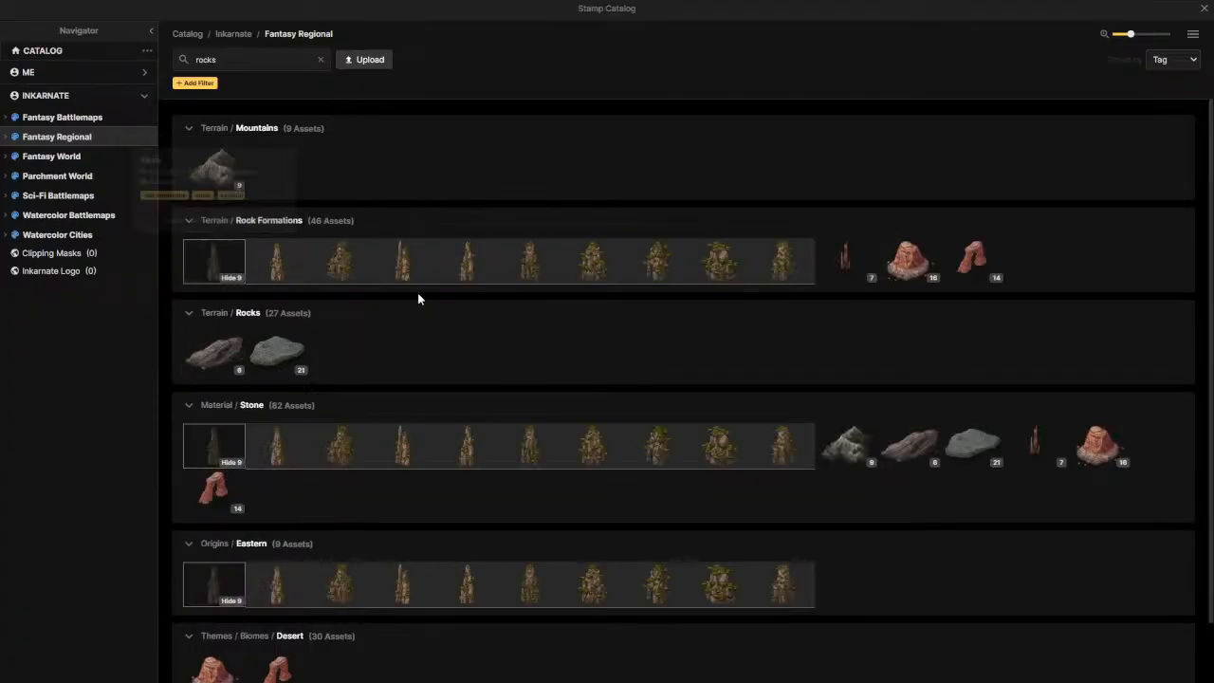
{"action": "left_click", "coordinate": [231, 276]}
{"action": "mouse_move", "coordinate": [241, 377]}
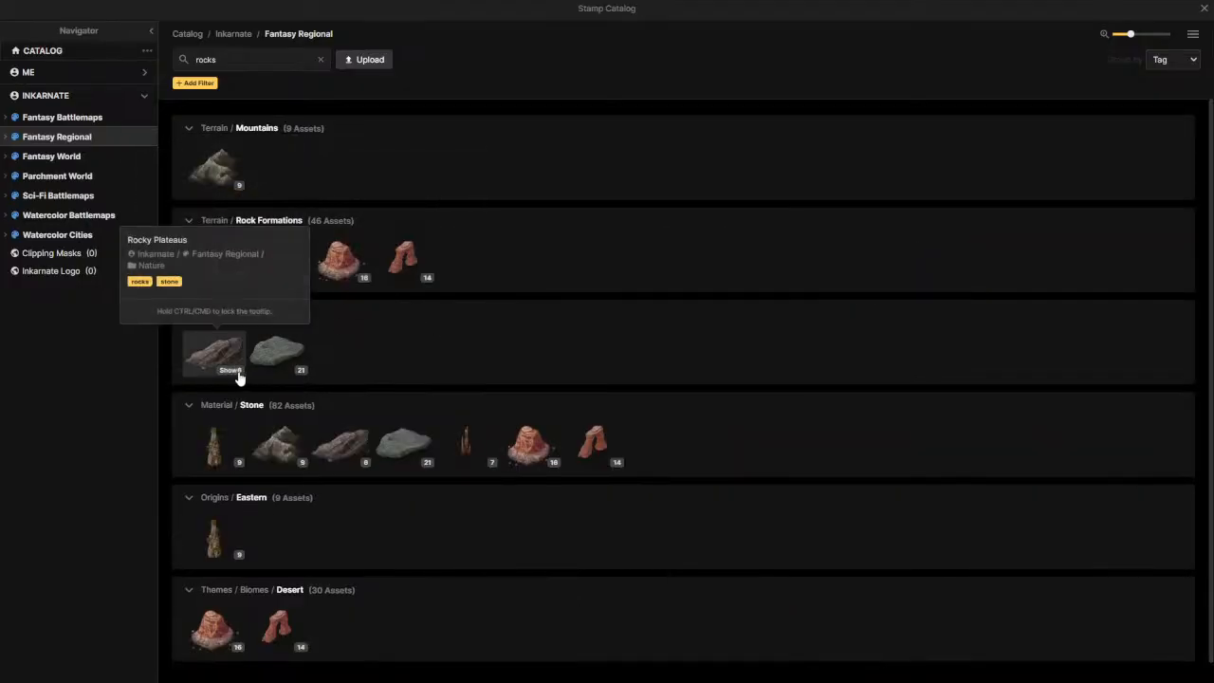
{"action": "left_click", "coordinate": [232, 372]}
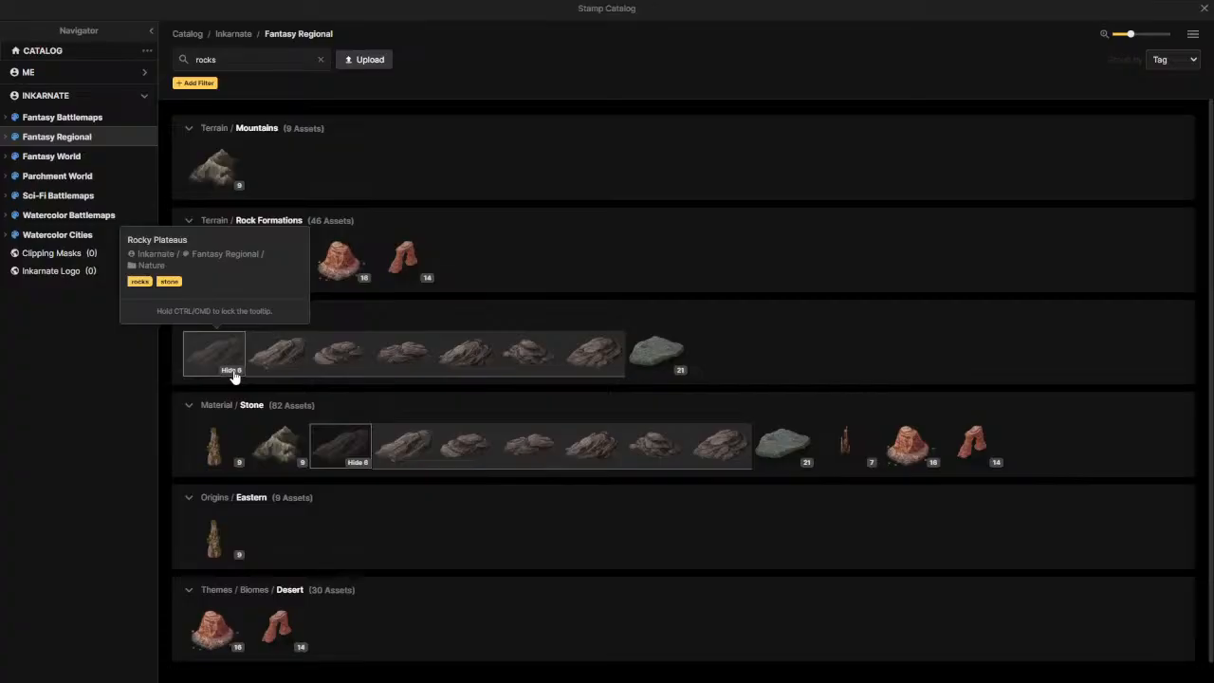
{"action": "left_click", "coordinate": [220, 355]}
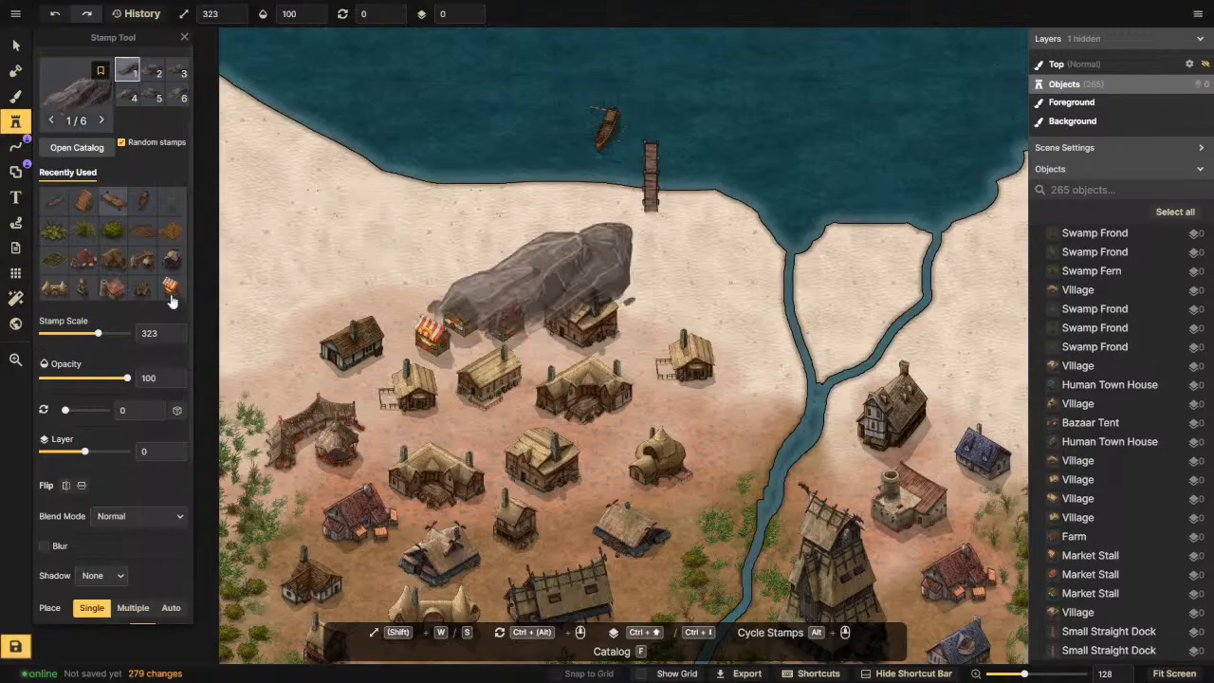
Step: Set the stamp scale to 100 and place random Rocky Plateau stamps down the map's western edge, starting at the shoreline
{"action": "left_click", "coordinate": [181, 334]}
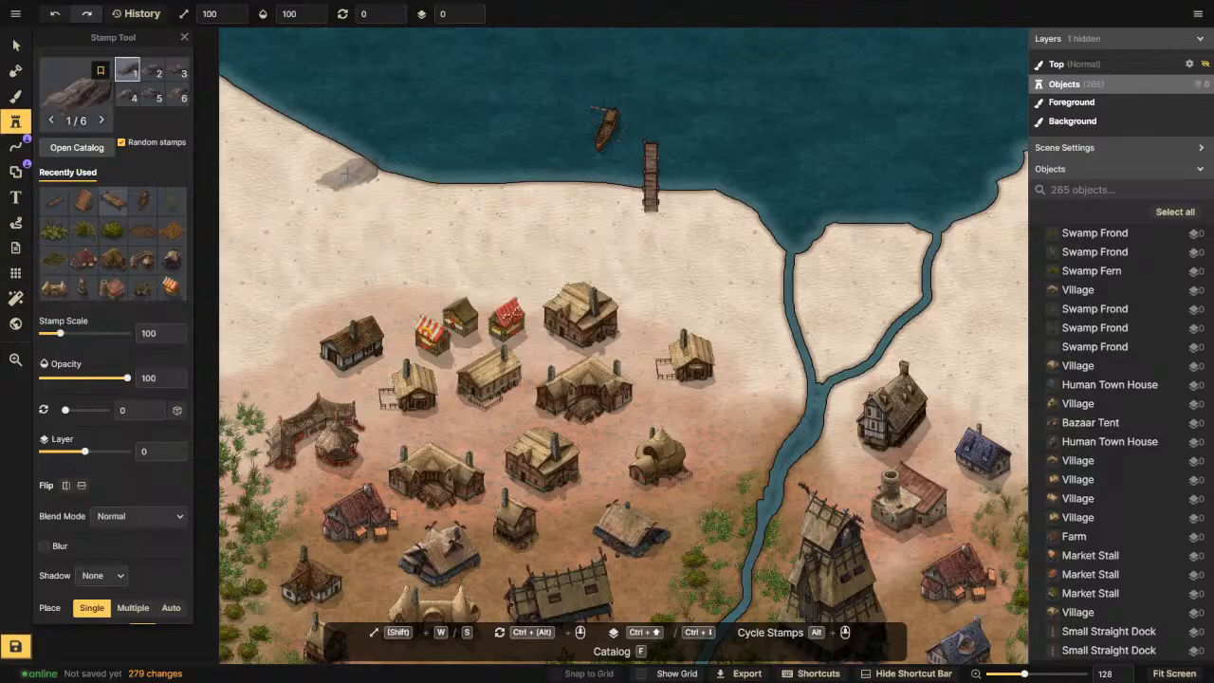
{"action": "left_click", "coordinate": [229, 107]}
{"action": "left_click", "coordinate": [246, 139]}
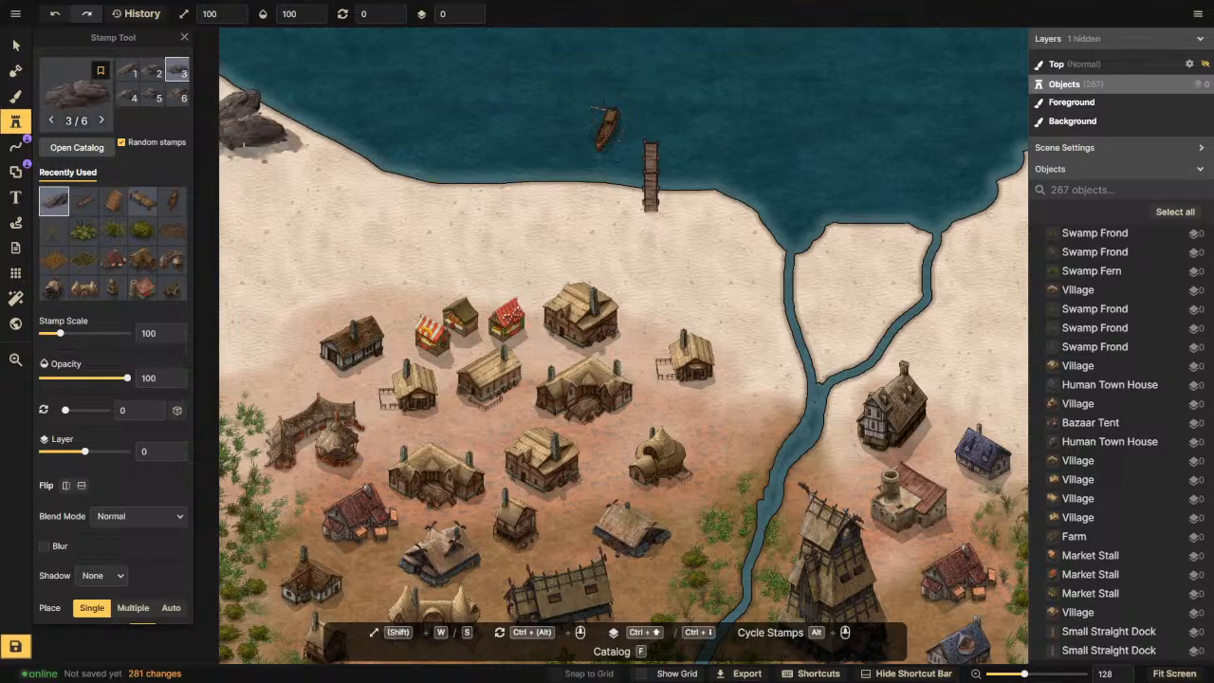
{"action": "left_click", "coordinate": [254, 159]}
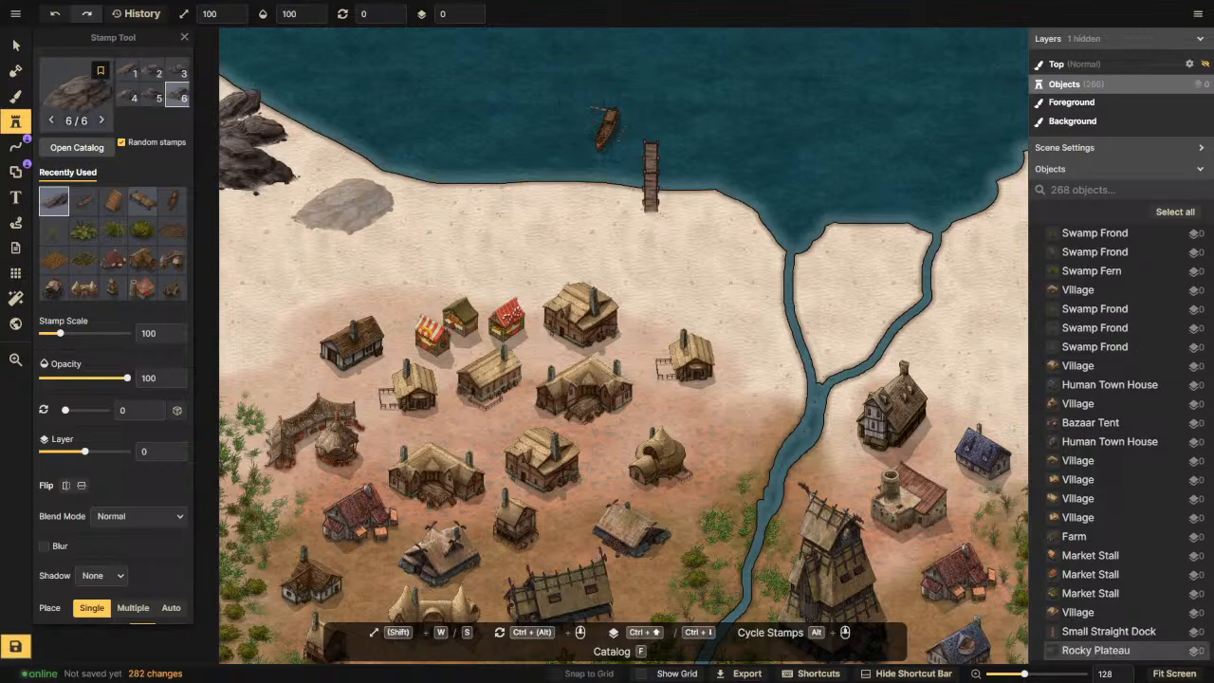
{"action": "left_click", "coordinate": [237, 198]}
{"action": "left_click", "coordinate": [216, 270]}
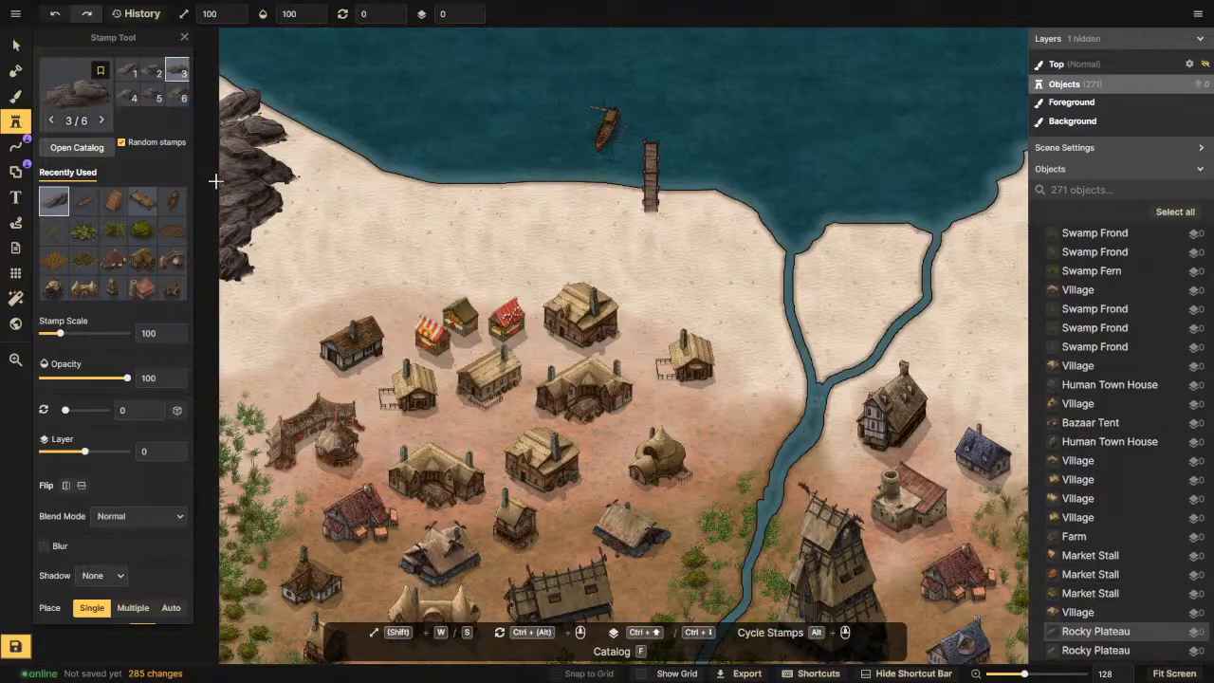
Step: Thicken the northwestern rock cluster with more Rocky Plateau stamps, extending it over the shoreline into the sea
{"action": "left_click", "coordinate": [237, 133]}
{"action": "left_click", "coordinate": [206, 85]}
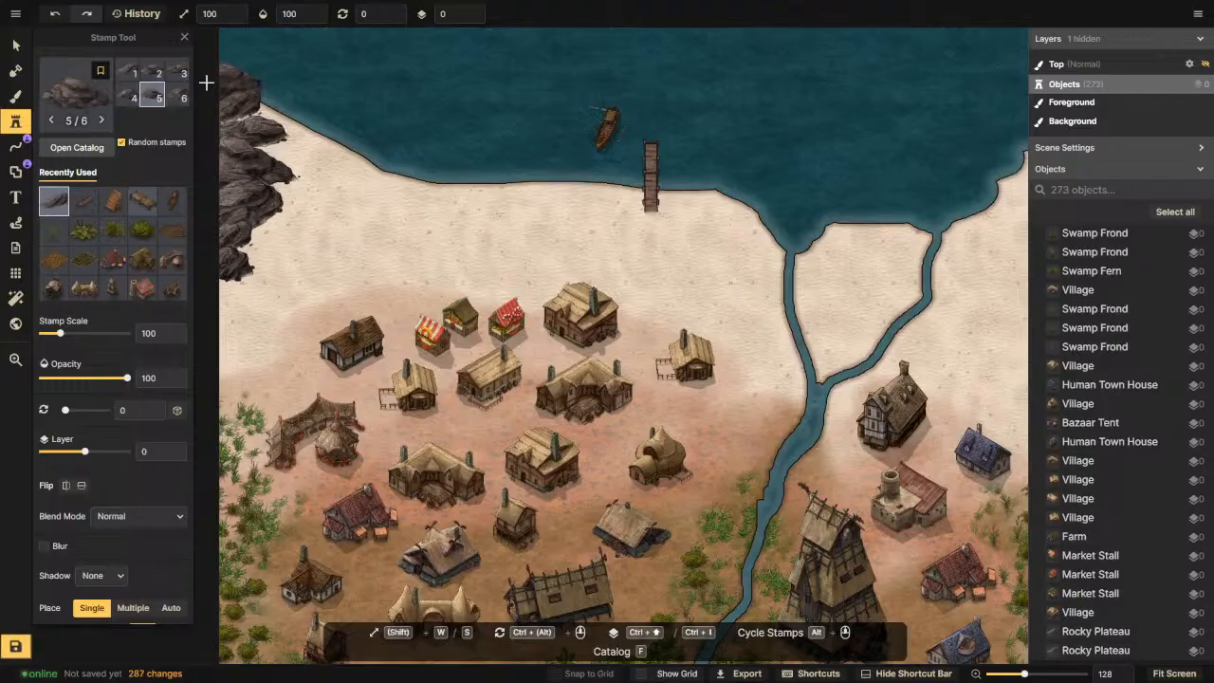
{"action": "left_click", "coordinate": [270, 109]}
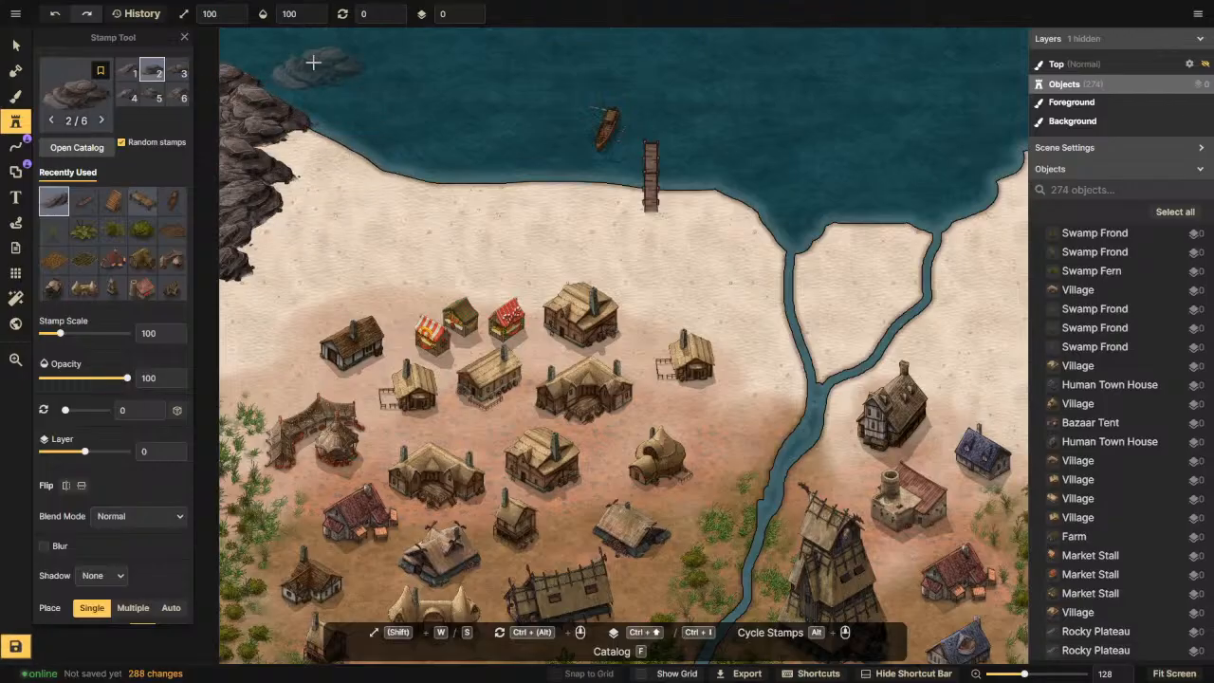
{"action": "left_click", "coordinate": [277, 80]}
{"action": "left_click", "coordinate": [308, 161]}
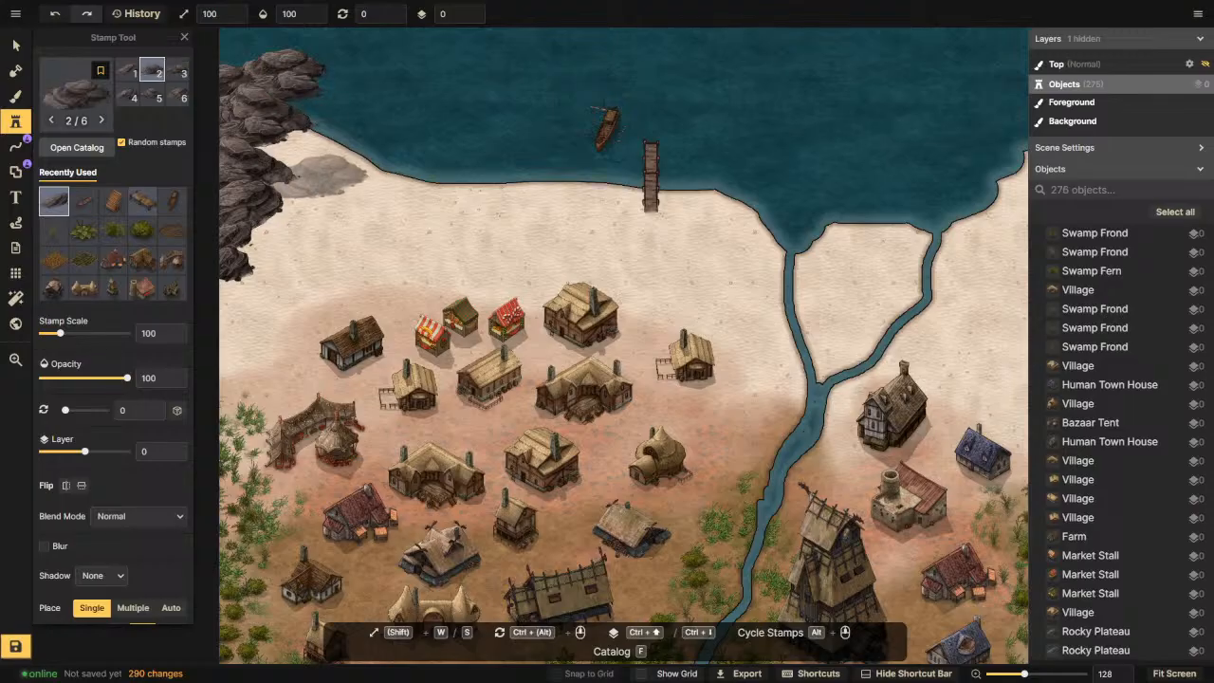
Step: Continue the Rocky Plateau cliff down the western map edge until it meets the vegetation beside the town
{"action": "left_click", "coordinate": [254, 289]}
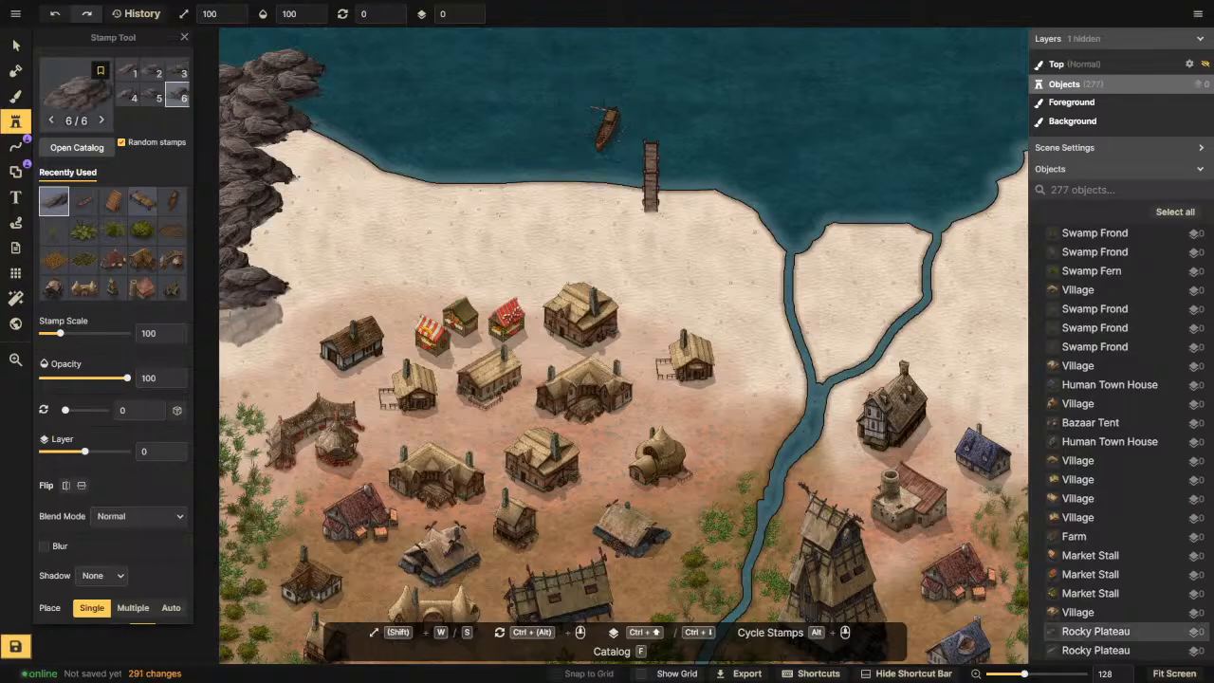
{"action": "left_click", "coordinate": [242, 322]}
{"action": "left_click", "coordinate": [225, 351]}
{"action": "left_click", "coordinate": [218, 365]}
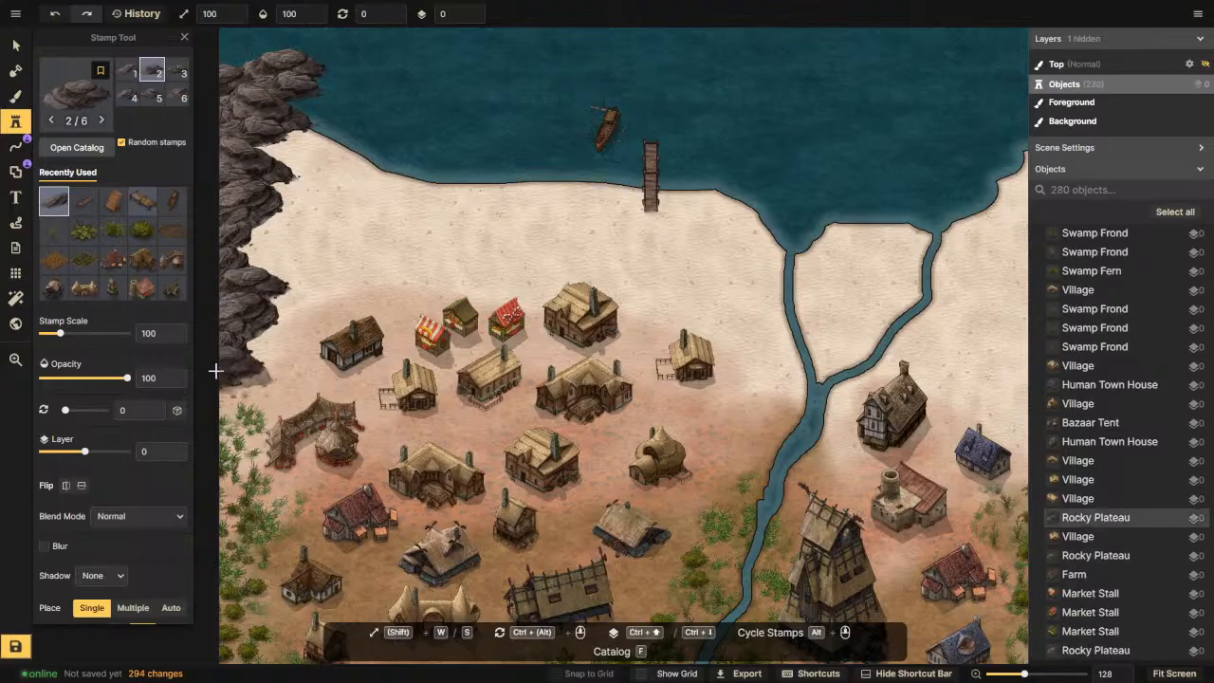
{"action": "left_click", "coordinate": [224, 389]}
{"action": "scroll", "coordinate": [292, 270], "scroll_direction": "down", "scroll_amount": 1}
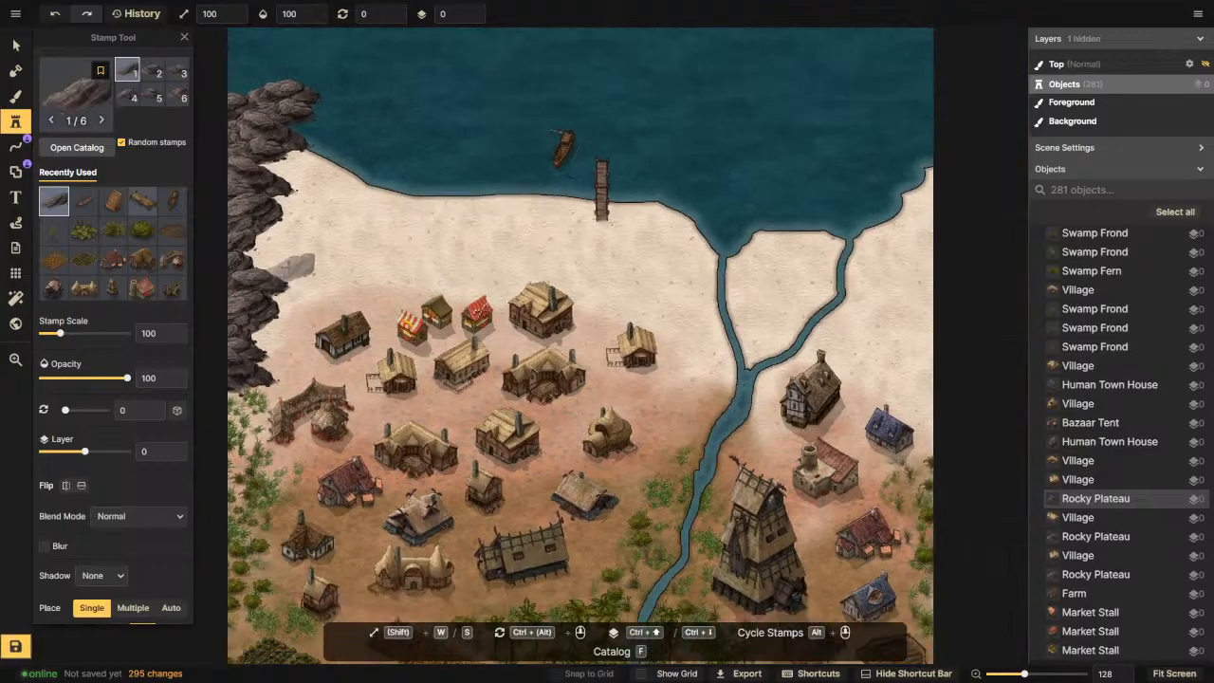
{"action": "scroll", "coordinate": [292, 270], "scroll_direction": "down", "scroll_amount": 1}
{"action": "left_click", "coordinate": [229, 383]}
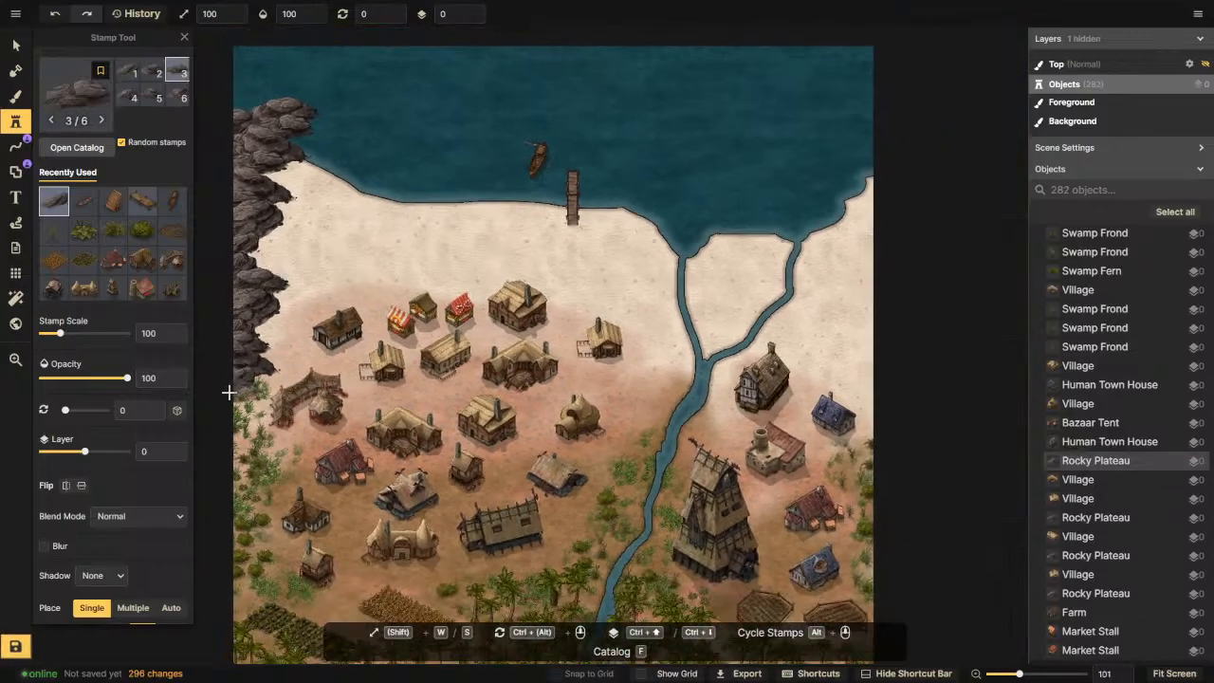
{"action": "left_click", "coordinate": [224, 398]}
{"action": "left_click", "coordinate": [227, 408]}
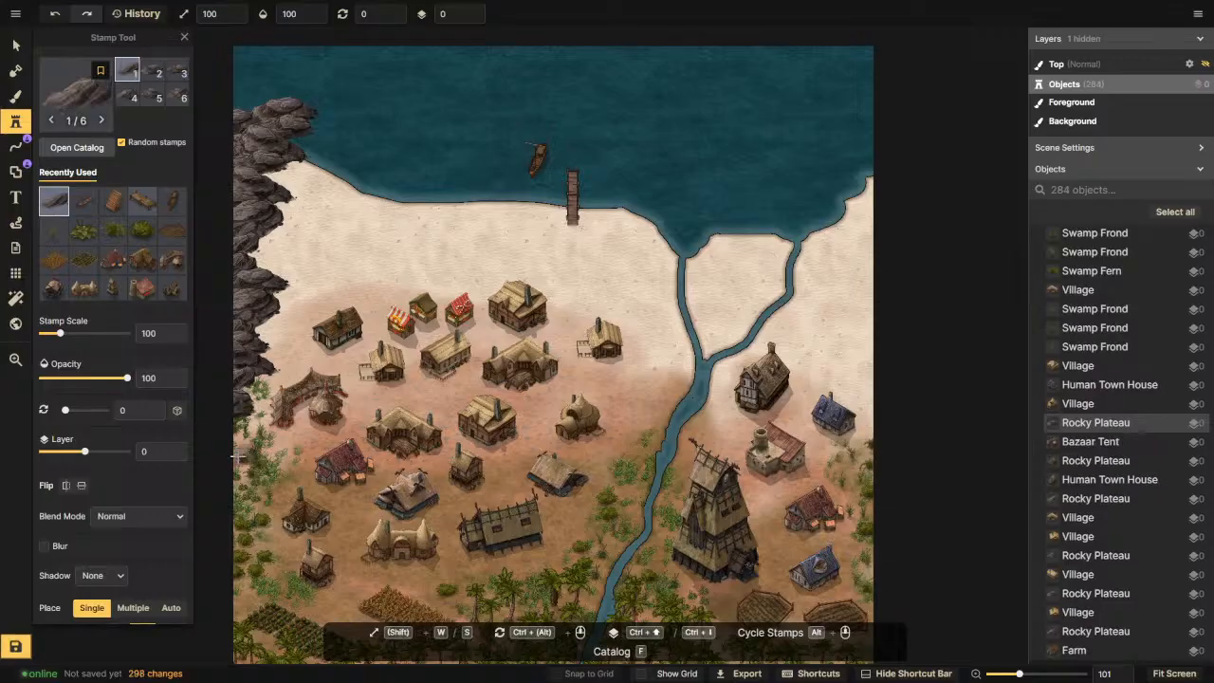
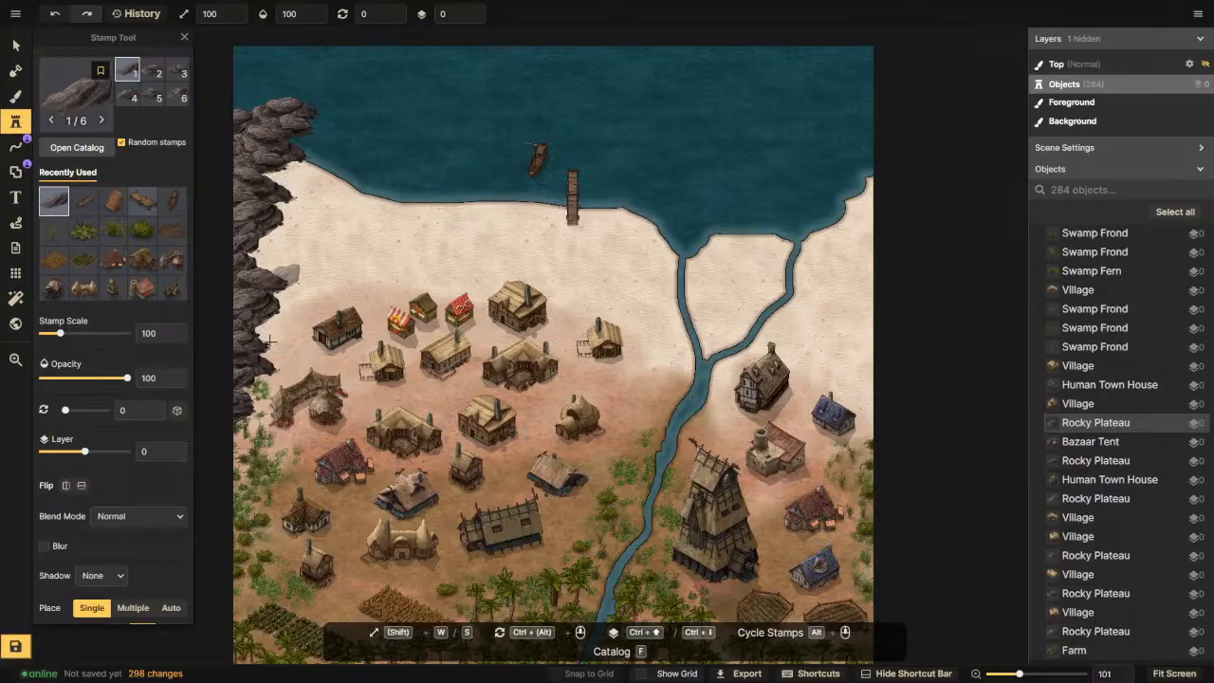
Step: Clear the "rocks" search in the stamp catalog and close the catalog without choosing another stamp
{"action": "left_click", "coordinate": [66, 150]}
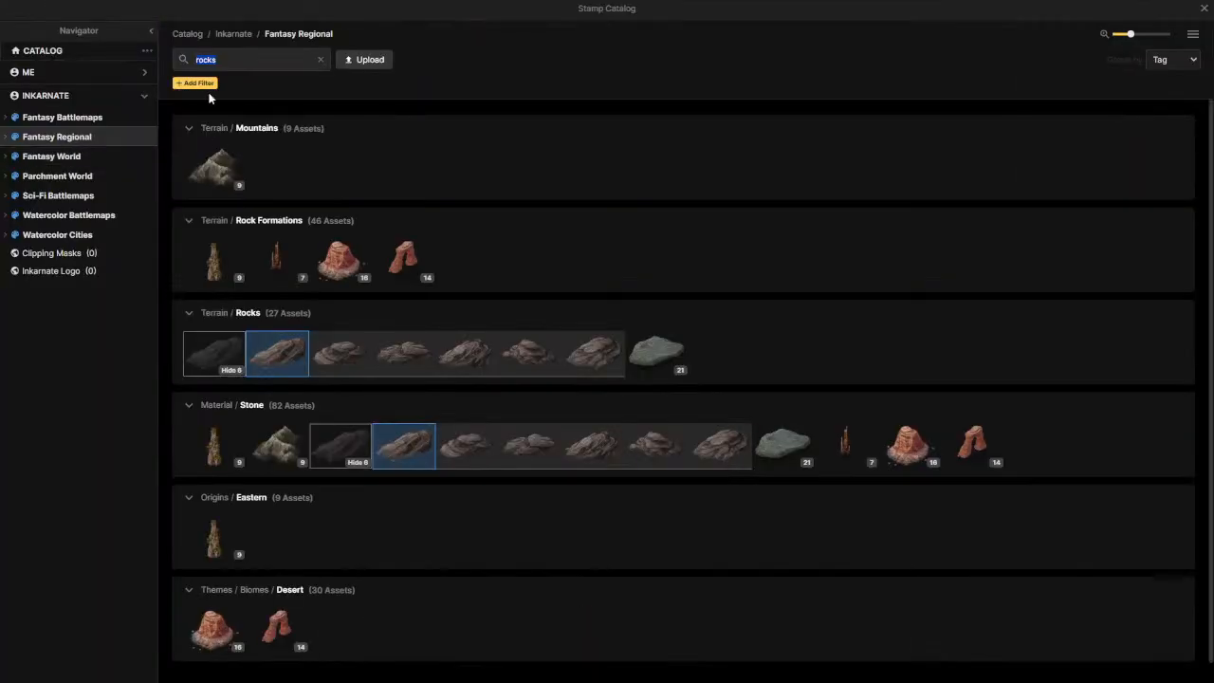
{"action": "key", "text": "BackSpace"}
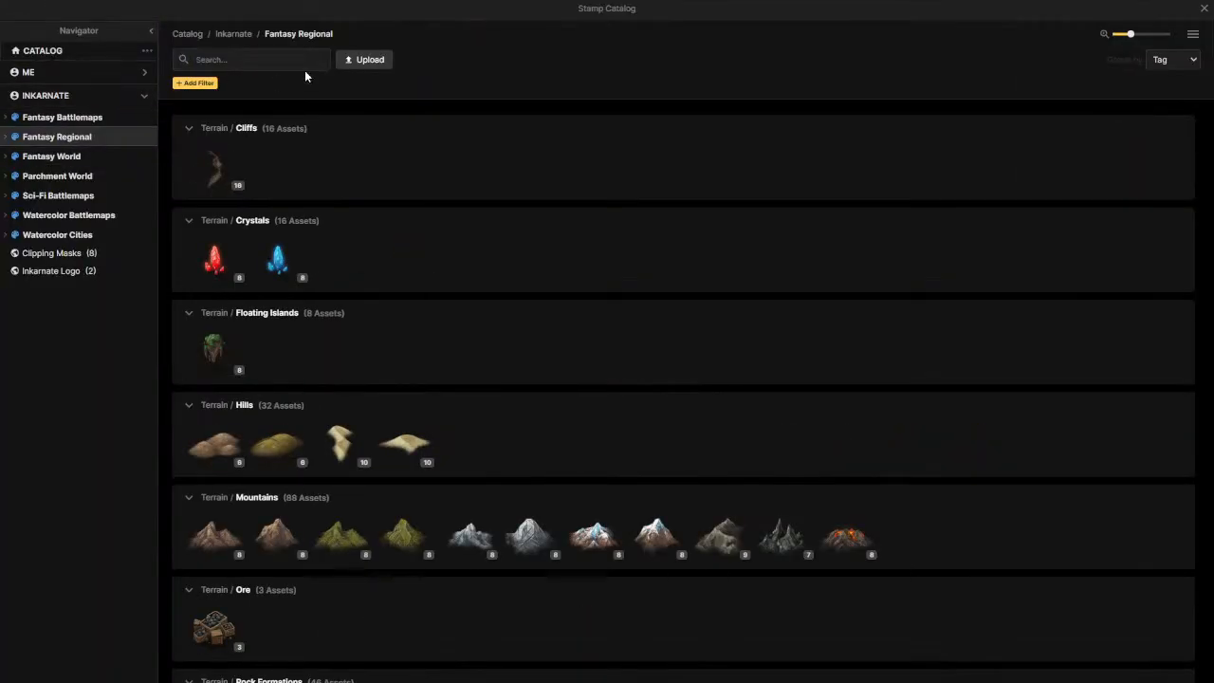
{"action": "left_click", "coordinate": [1204, 9]}
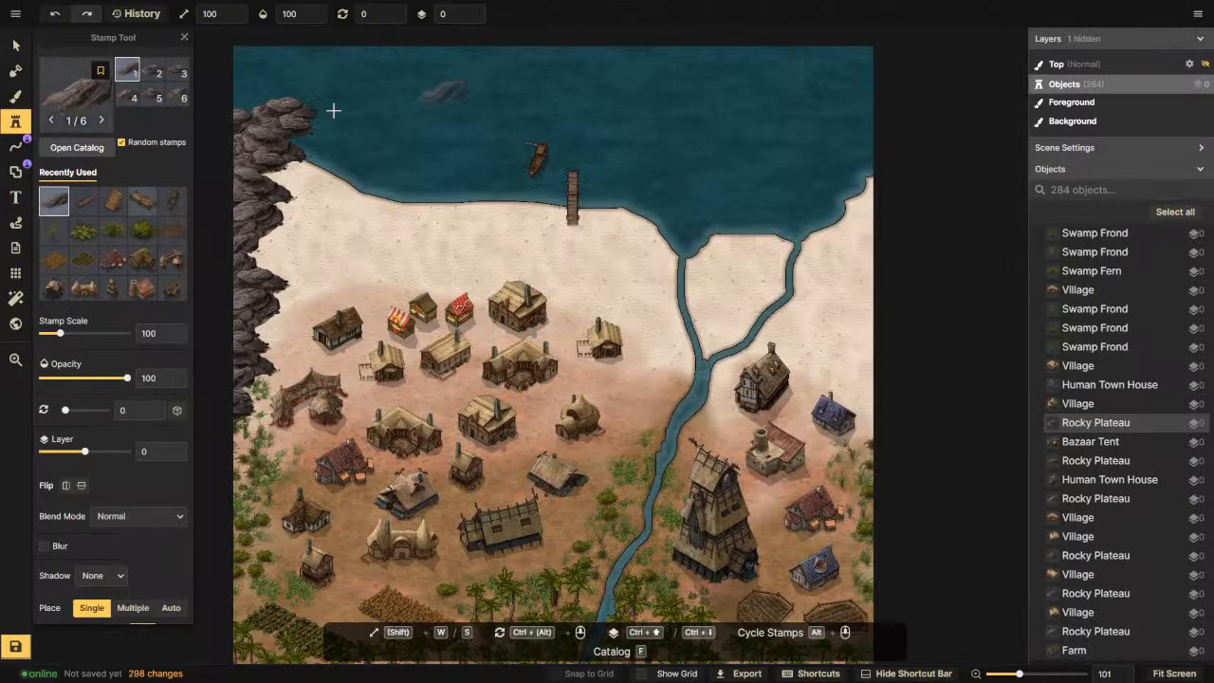
Step: Paint the recently used brown dirt texture on the foreground beside the western rocks and across the town's ground on both river banks
{"action": "left_click", "coordinate": [17, 97]}
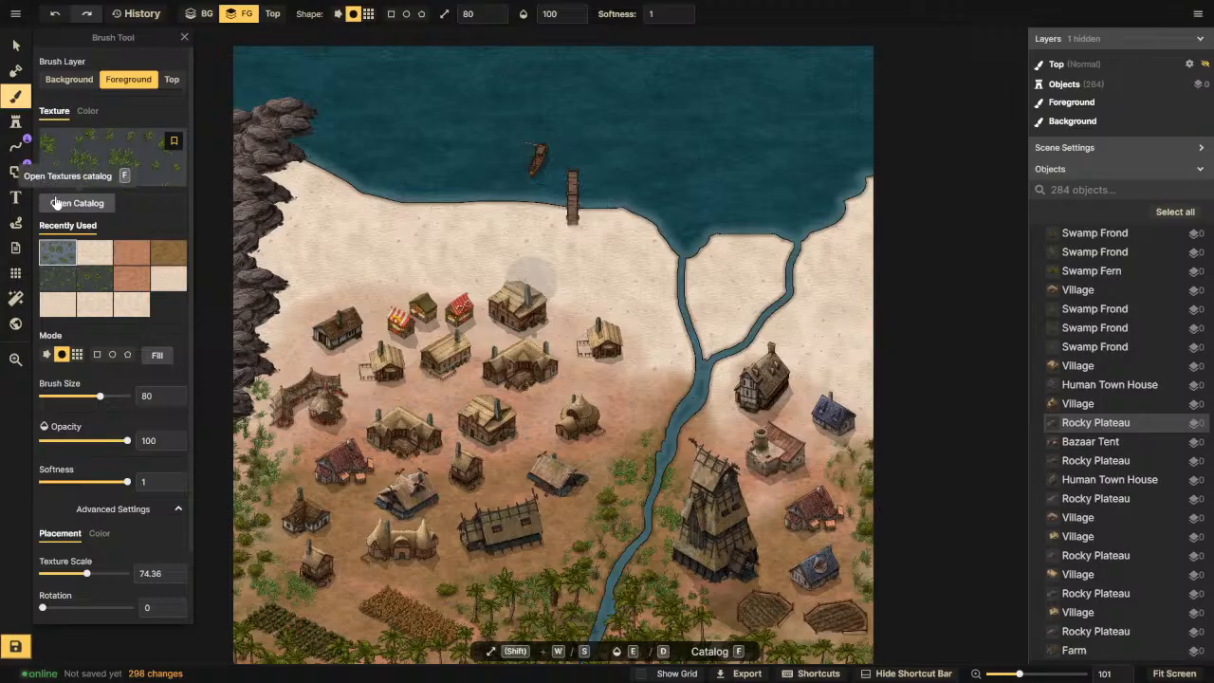
{"action": "left_click", "coordinate": [168, 251]}
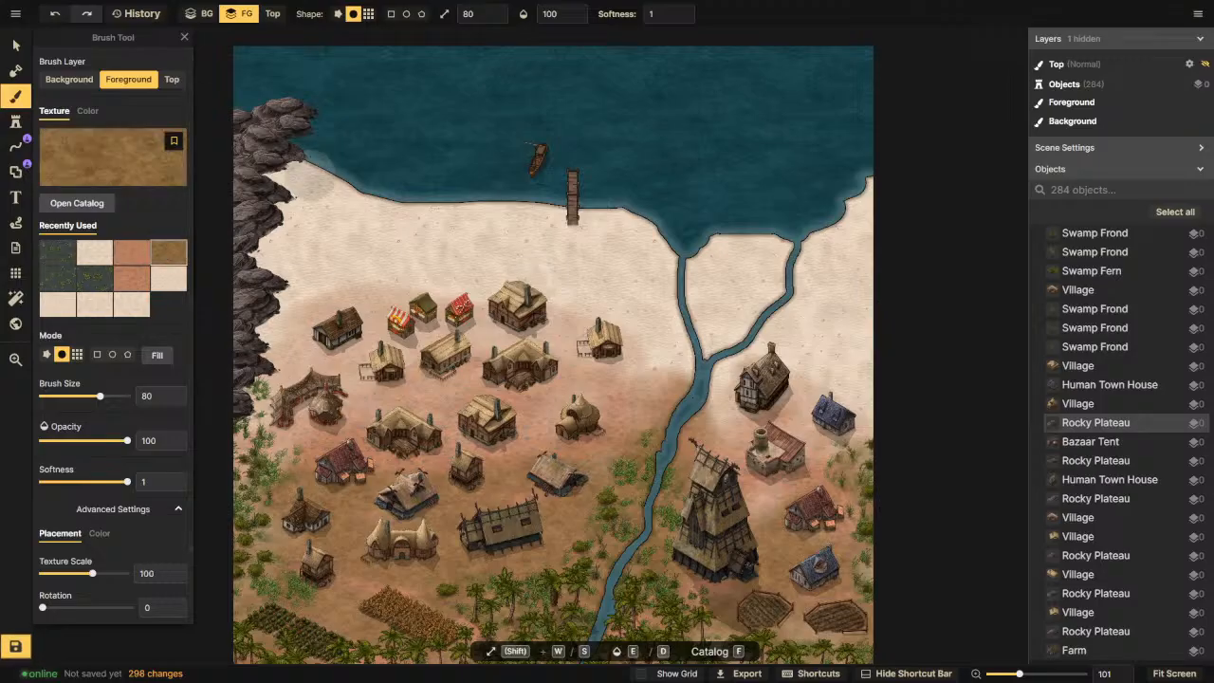
{"action": "mouse_move", "coordinate": [275, 182]}
{"action": "left_mouse_down"}
{"action": "mouse_move", "coordinate": [284, 176]}
{"action": "mouse_move", "coordinate": [246, 267]}
{"action": "mouse_move", "coordinate": [264, 294]}
{"action": "mouse_move", "coordinate": [228, 447]}
{"action": "mouse_move", "coordinate": [233, 296]}
{"action": "mouse_move", "coordinate": [245, 318]}
{"action": "mouse_move", "coordinate": [273, 284]}
{"action": "mouse_move", "coordinate": [276, 199]}
{"action": "mouse_move", "coordinate": [261, 365]}
{"action": "mouse_move", "coordinate": [216, 451]}
{"action": "mouse_move", "coordinate": [212, 499]}
{"action": "mouse_move", "coordinate": [220, 479]}
{"action": "left_mouse_up"}
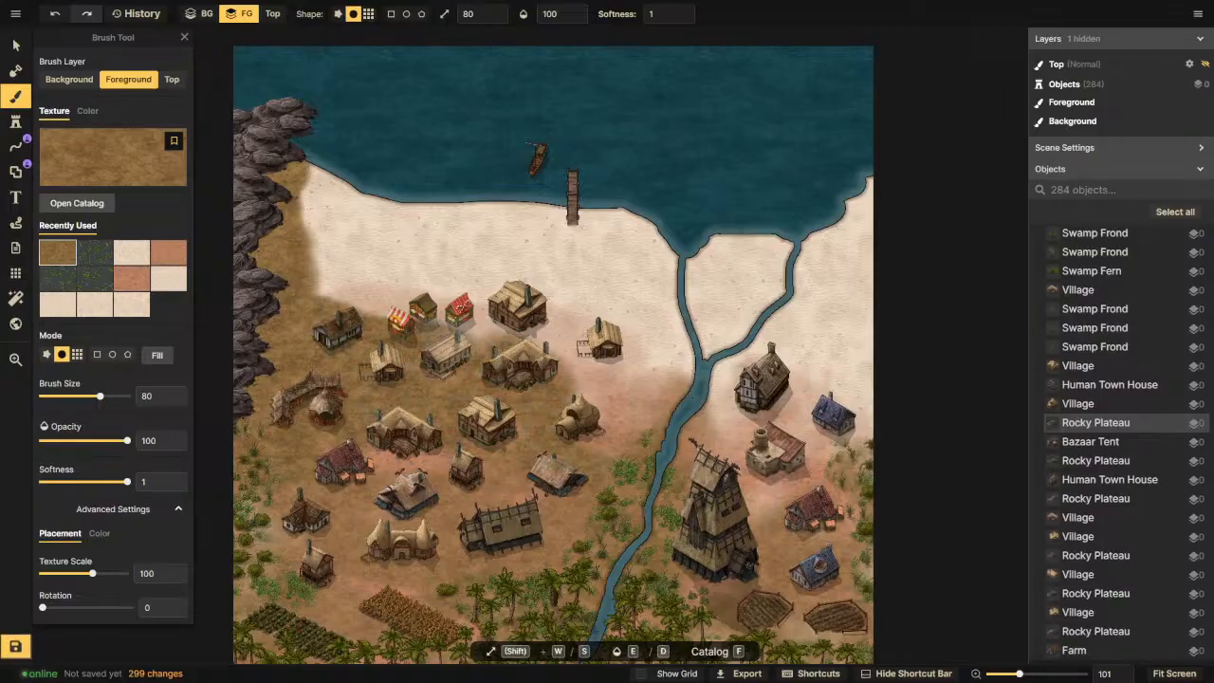
{"action": "mouse_move", "coordinate": [546, 365]}
{"action": "left_mouse_down"}
{"action": "mouse_move", "coordinate": [635, 394]}
{"action": "mouse_move", "coordinate": [706, 441]}
{"action": "mouse_move", "coordinate": [758, 502]}
{"action": "mouse_move", "coordinate": [754, 446]}
{"action": "left_mouse_up"}
{"action": "mouse_move", "coordinate": [687, 406]}
{"action": "left_mouse_down"}
{"action": "mouse_move", "coordinate": [894, 428]}
{"action": "mouse_move", "coordinate": [710, 495]}
{"action": "mouse_move", "coordinate": [894, 617]}
{"action": "mouse_move", "coordinate": [742, 622]}
{"action": "left_mouse_up"}
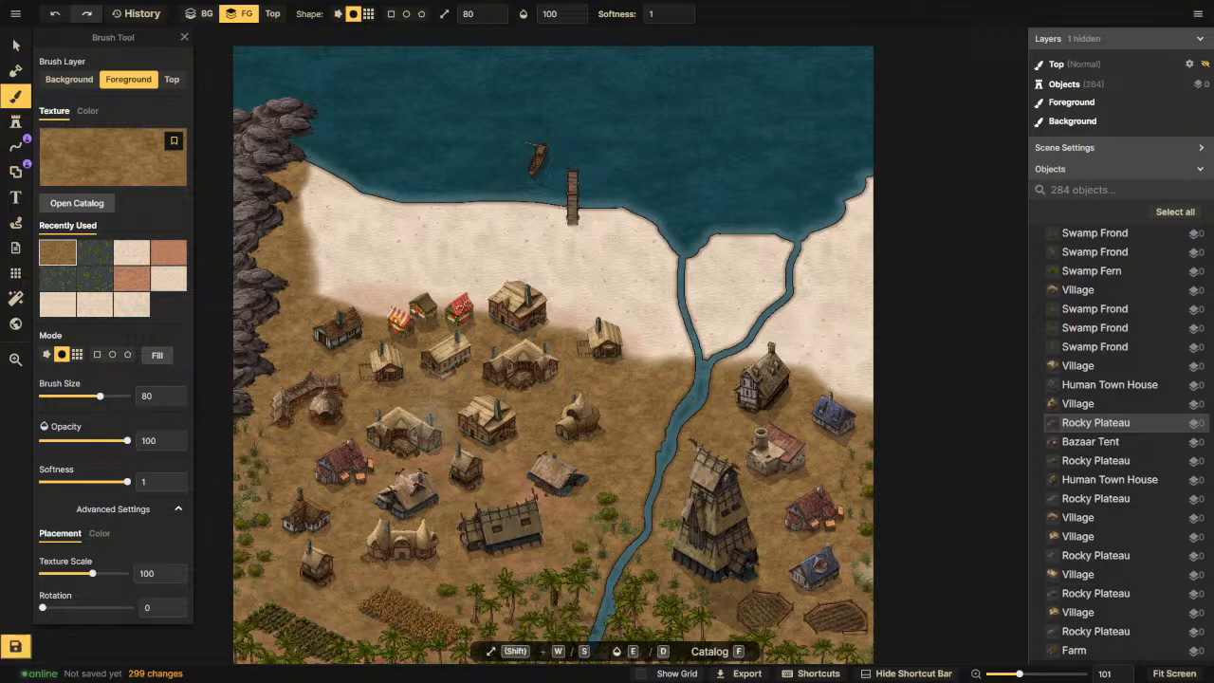
{"action": "mouse_move", "coordinate": [322, 327]}
{"action": "left_mouse_down"}
{"action": "mouse_move", "coordinate": [399, 320]}
{"action": "mouse_move", "coordinate": [433, 348]}
{"action": "left_mouse_up"}
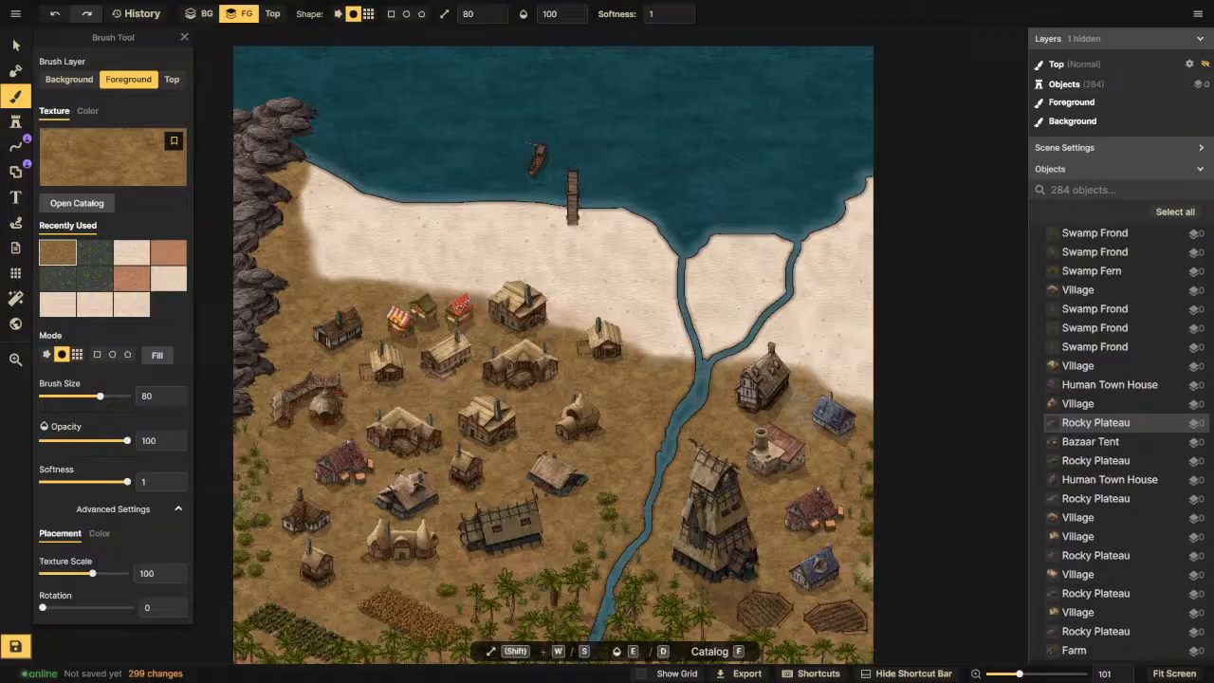
{"action": "left_click", "coordinate": [532, 281]}
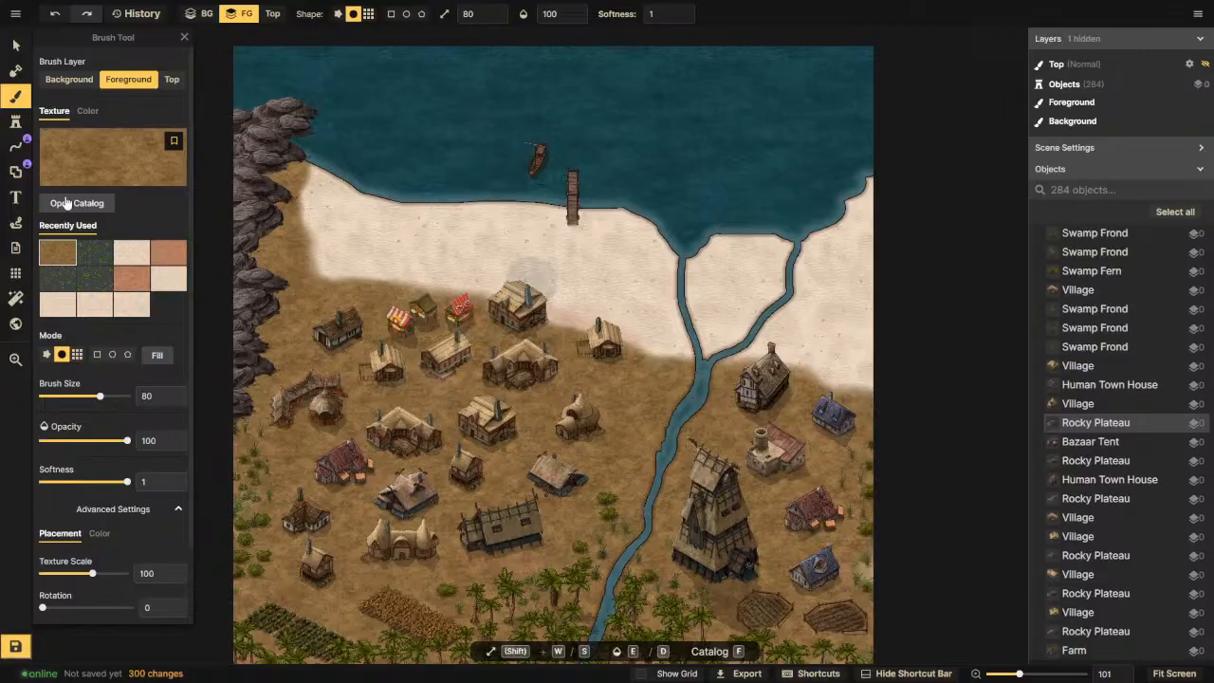
Step: Blend the brown dirt into the beach with the pale sand texture at 49 opacity, working along the western and northern edges
{"action": "left_click", "coordinate": [136, 258]}
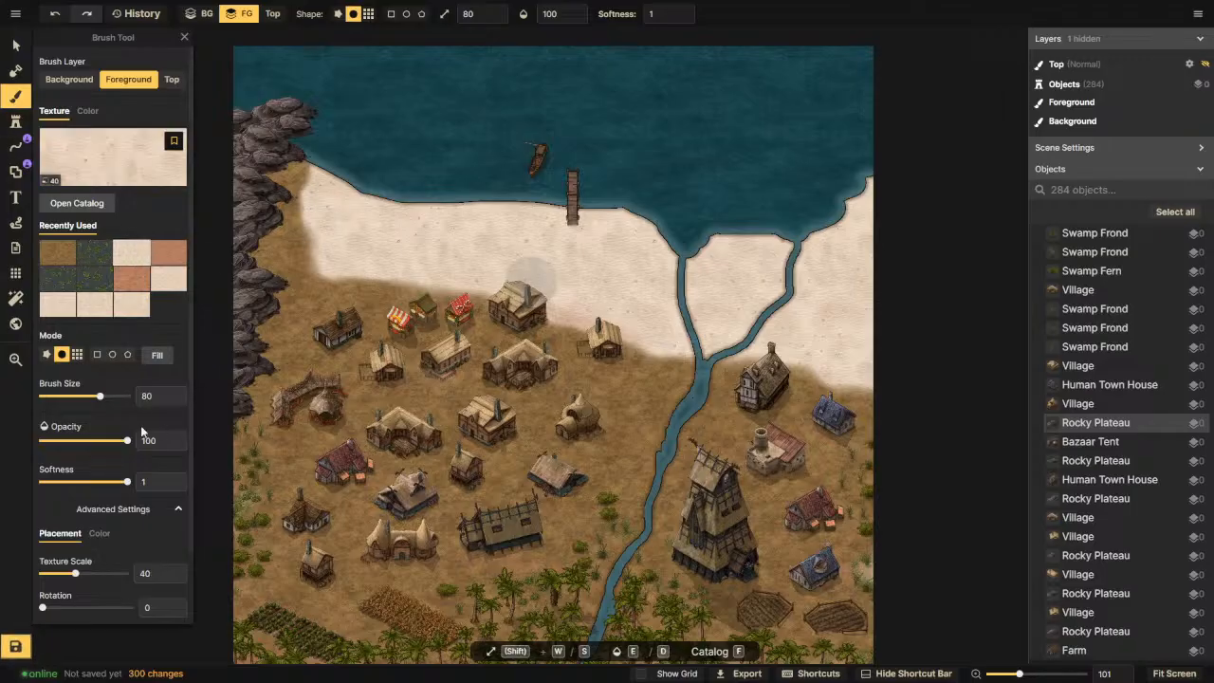
{"action": "left_click", "coordinate": [85, 441]}
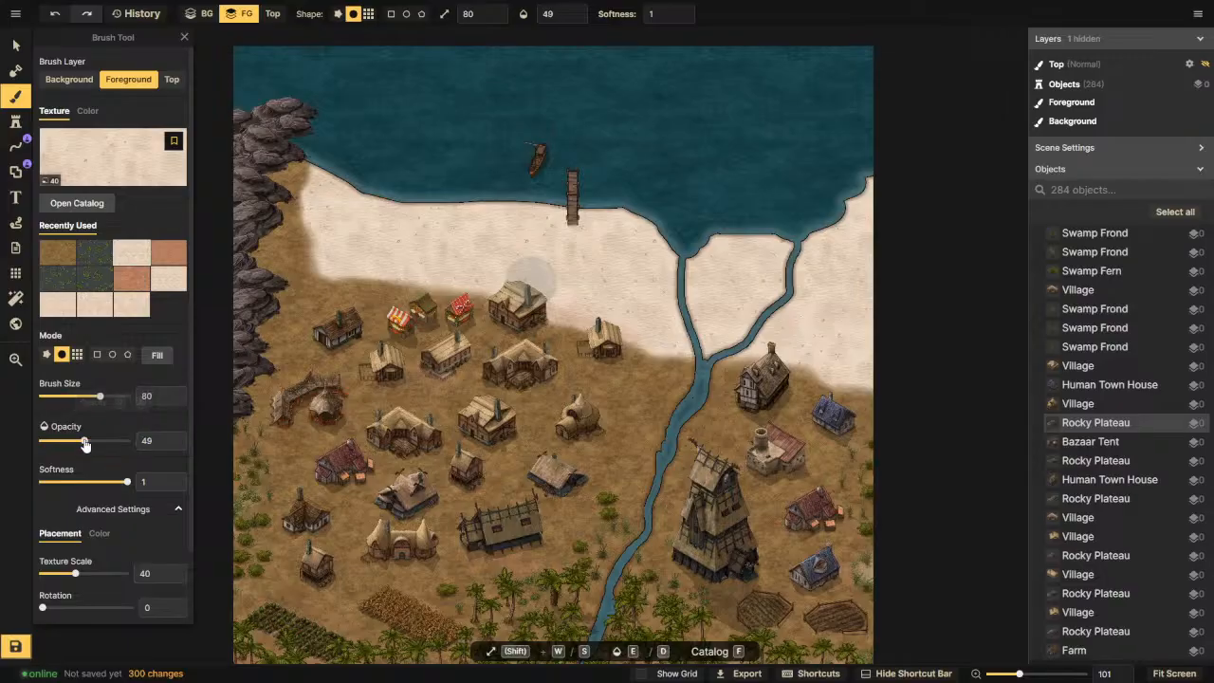
{"action": "left_click", "coordinate": [322, 202]}
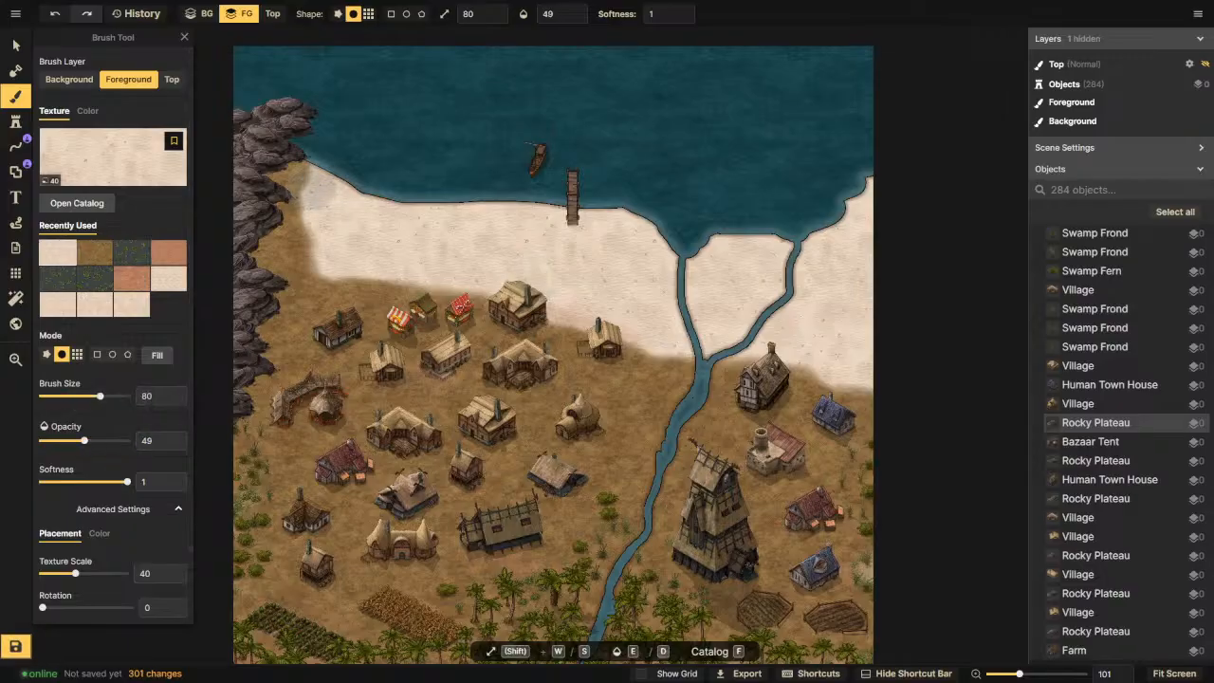
{"action": "mouse_move", "coordinate": [311, 239]}
{"action": "left_mouse_down"}
{"action": "mouse_move", "coordinate": [379, 271]}
{"action": "mouse_move", "coordinate": [488, 280]}
{"action": "mouse_move", "coordinate": [583, 322]}
{"action": "mouse_move", "coordinate": [882, 384]}
{"action": "mouse_move", "coordinate": [640, 356]}
{"action": "mouse_move", "coordinate": [375, 290]}
{"action": "mouse_move", "coordinate": [317, 245]}
{"action": "mouse_move", "coordinate": [311, 256]}
{"action": "mouse_move", "coordinate": [327, 277]}
{"action": "mouse_move", "coordinate": [408, 281]}
{"action": "left_mouse_up"}
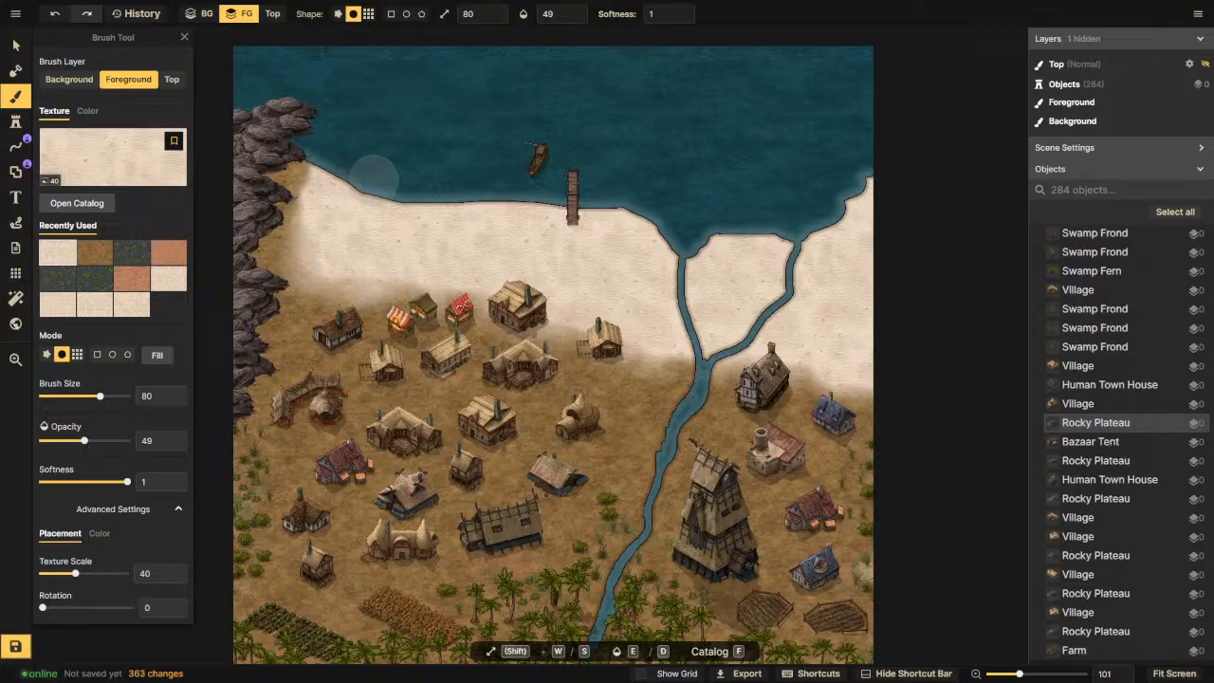
{"action": "mouse_move", "coordinate": [419, 228]}
{"action": "left_mouse_down"}
{"action": "mouse_move", "coordinate": [585, 232]}
{"action": "mouse_move", "coordinate": [324, 190]}
{"action": "mouse_move", "coordinate": [623, 254]}
{"action": "mouse_move", "coordinate": [478, 242]}
{"action": "mouse_move", "coordinate": [507, 252]}
{"action": "left_mouse_up"}
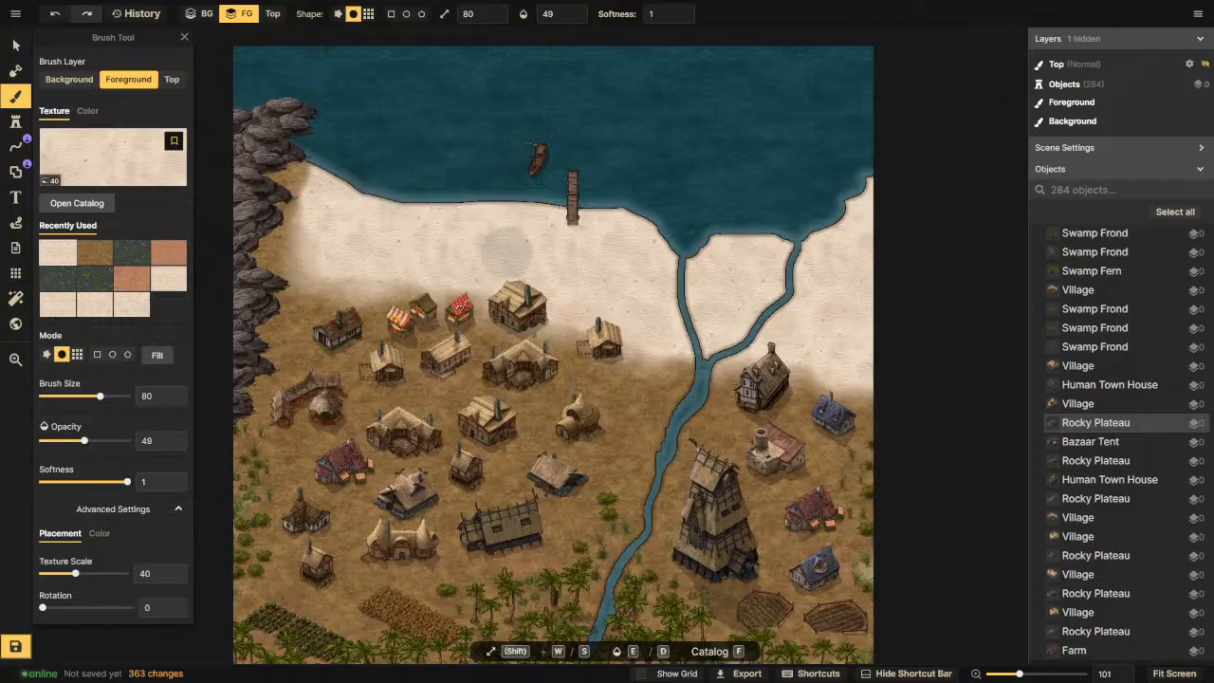
Step: Try a pale sand stroke across the middle of the town, then undo it
{"action": "left_click_drag", "start_coordinate": [403, 454], "coordinate": [626, 456]}
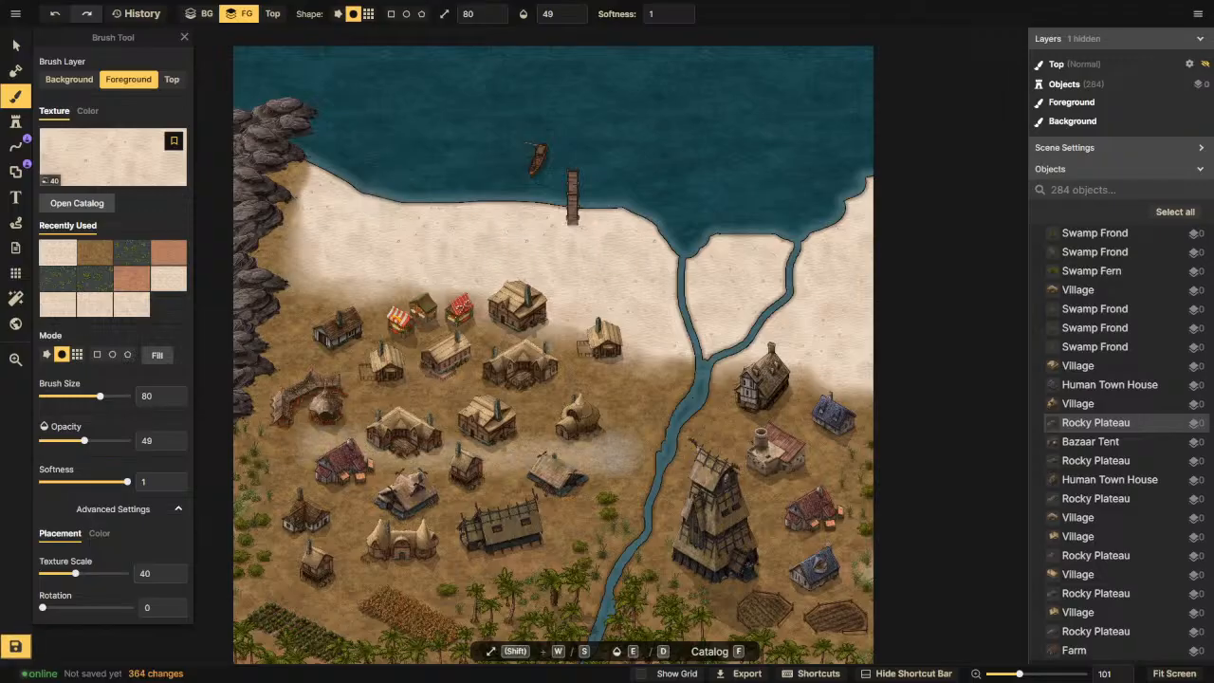
{"action": "left_click", "coordinate": [532, 282]}
{"action": "left_click", "coordinate": [55, 14]}
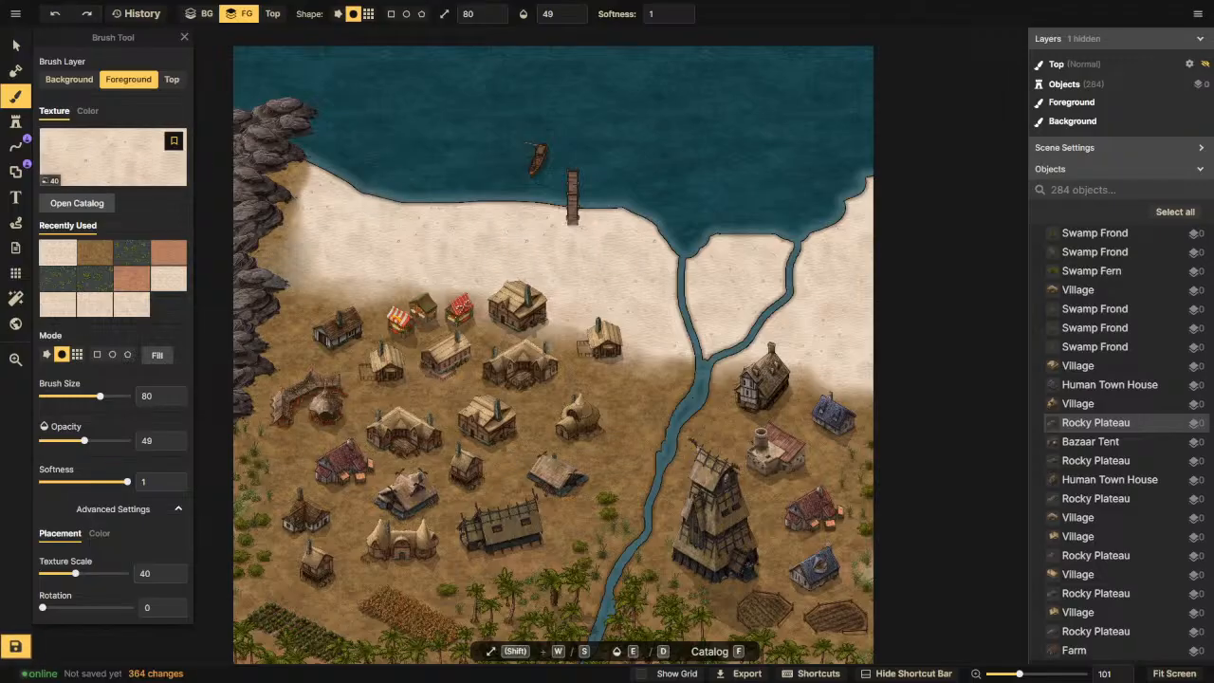
{"action": "key", "text": "ctrl+z"}
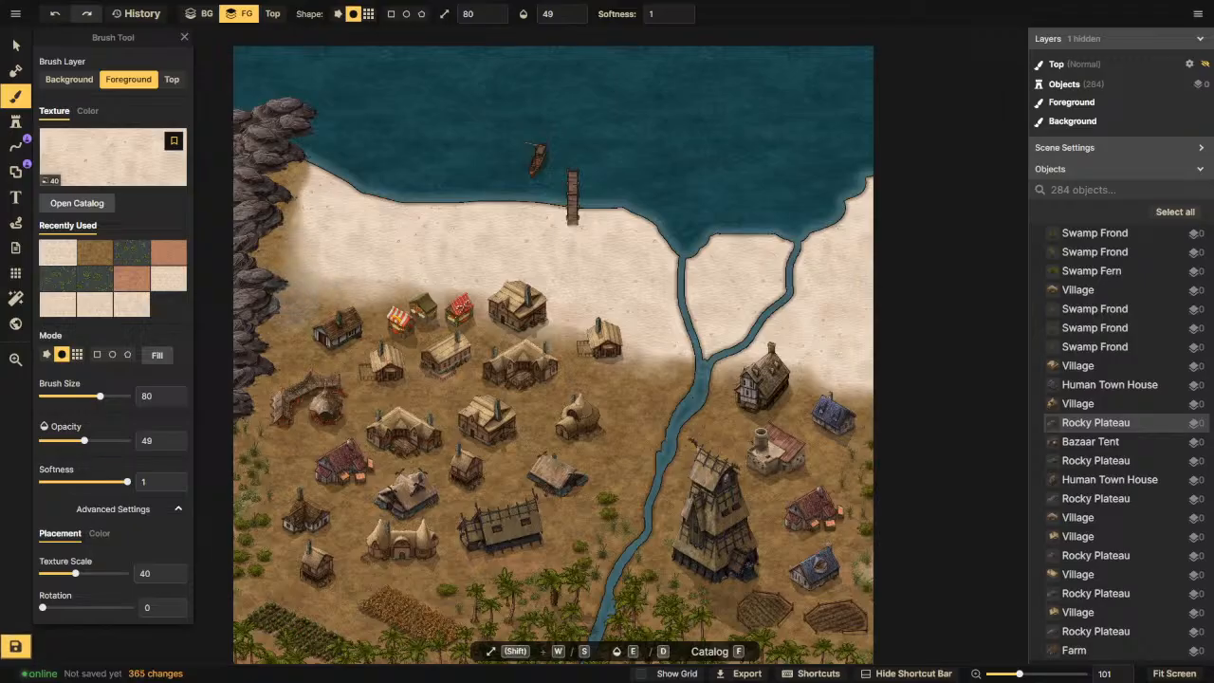
{"action": "key", "text": "ctrl+z"}
{"action": "key", "text": "ctrl+z"}
{"action": "key", "text": "ctrl+z"}
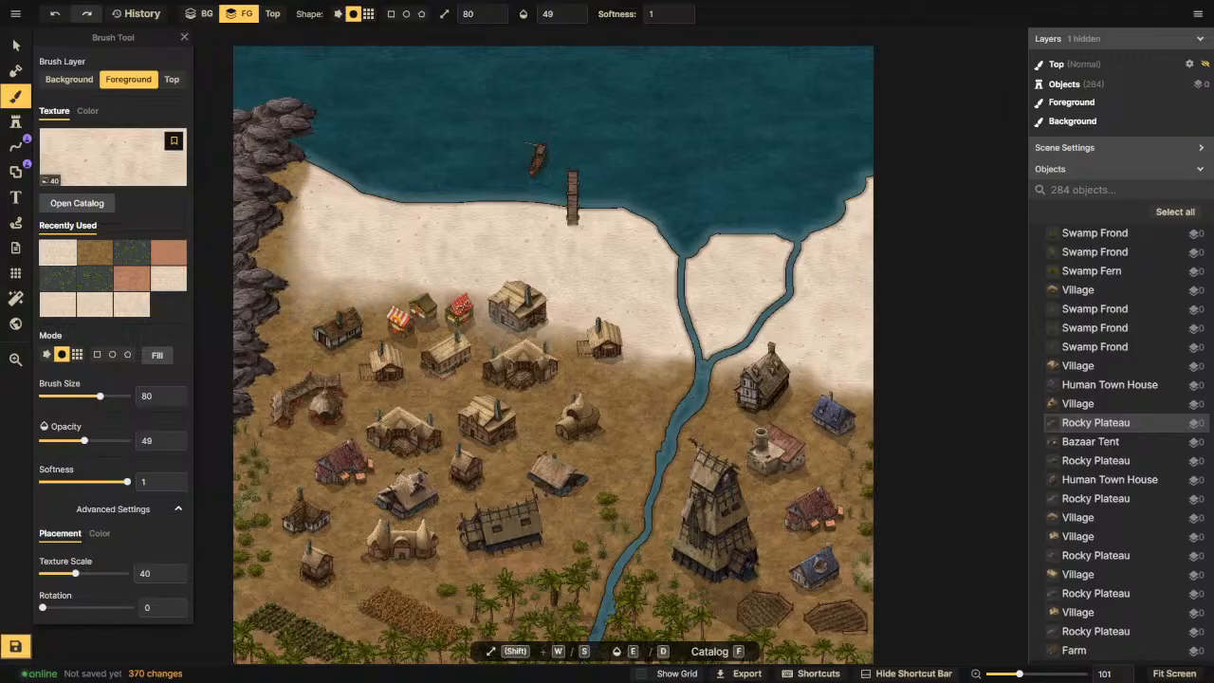
{"action": "key", "text": "ctrl+z"}
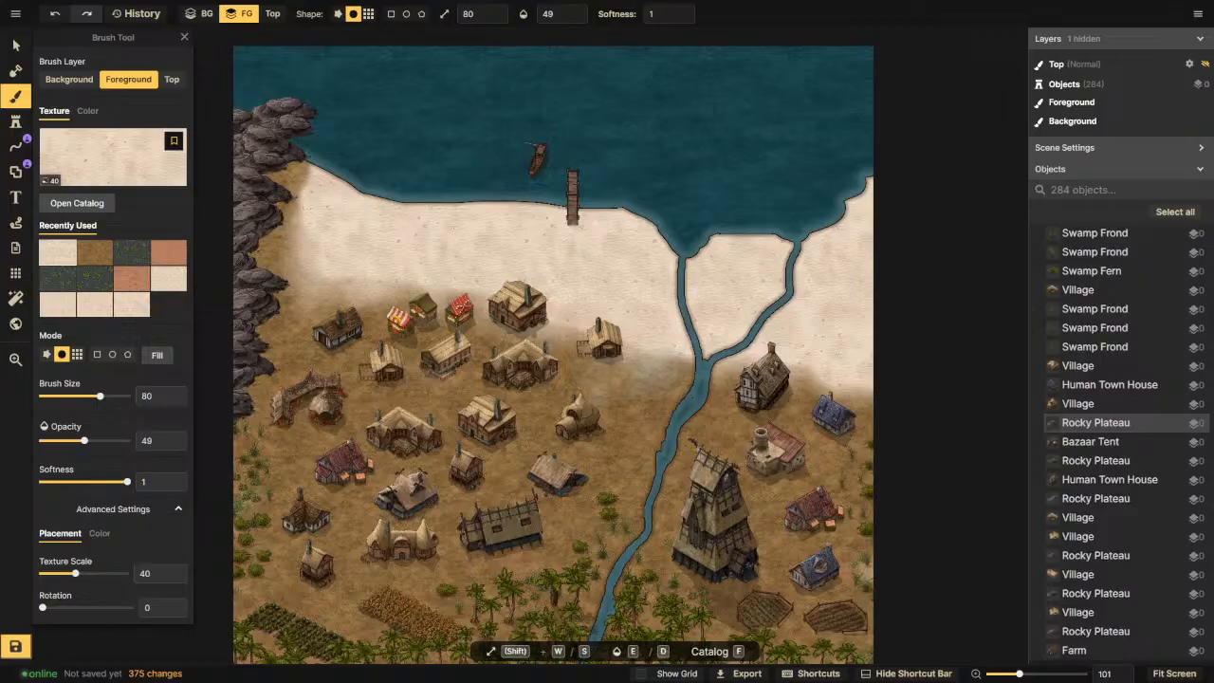
Step: Dab the semi-transparent pale sand texture over the dirt around the upper town buildings, from the eastern bank to the western rocks
{"action": "left_click", "coordinate": [700, 391]}
{"action": "left_click", "coordinate": [729, 395]}
{"action": "left_click", "coordinate": [757, 396]}
{"action": "left_click", "coordinate": [787, 408]}
{"action": "left_click", "coordinate": [829, 419]}
{"action": "left_click", "coordinate": [855, 400]}
{"action": "left_click", "coordinate": [864, 419]}
{"action": "left_click", "coordinate": [809, 431]}
{"action": "left_click", "coordinate": [743, 406]}
{"action": "left_click", "coordinate": [711, 421]}
{"action": "left_click", "coordinate": [692, 429]}
{"action": "left_click", "coordinate": [631, 420]}
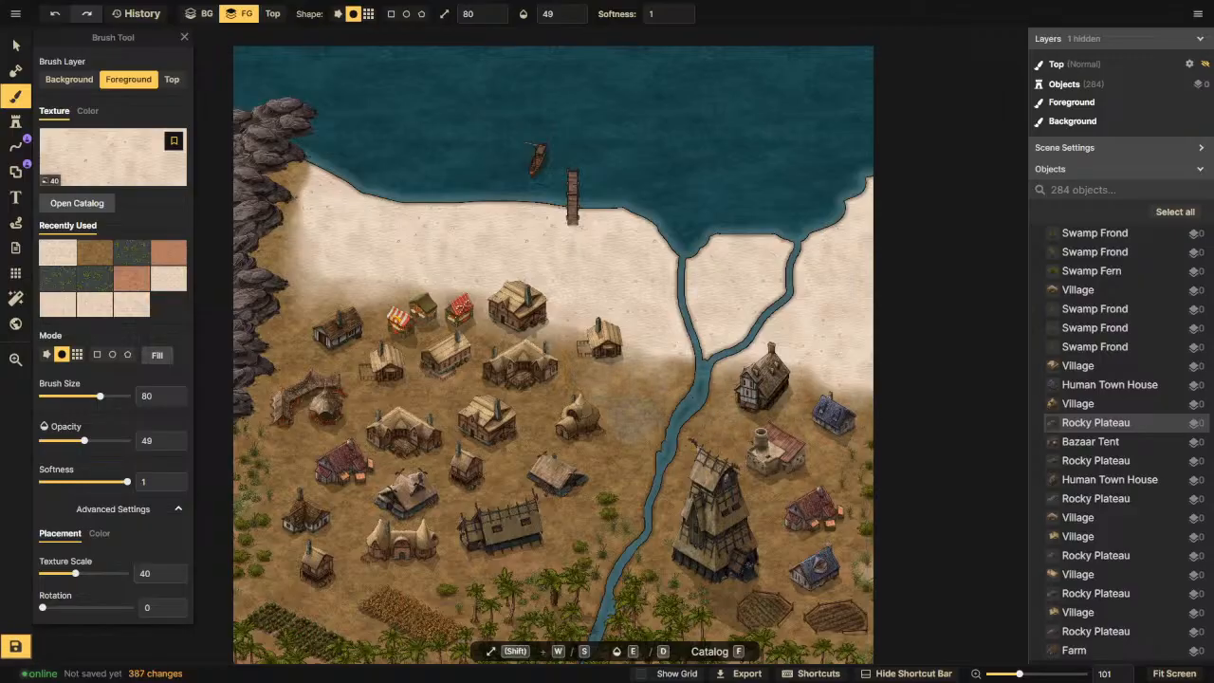
{"action": "left_click", "coordinate": [595, 431]}
{"action": "left_click", "coordinate": [567, 420]}
{"action": "left_click", "coordinate": [429, 399]}
{"action": "left_click", "coordinate": [402, 392]}
{"action": "left_click", "coordinate": [306, 375]}
{"action": "left_click", "coordinate": [284, 360]}
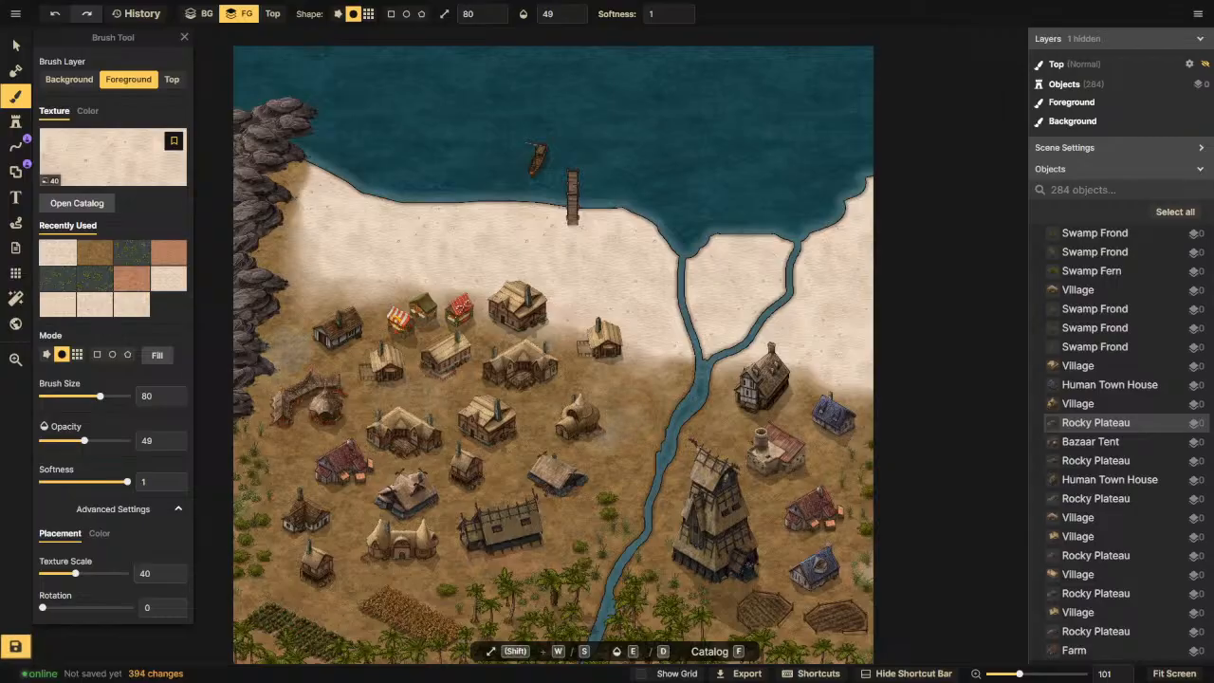
Step: Dab the recently used leafy grass overlay on the foreground beside the western rocks, then set the brush opacity to 100
{"action": "left_click", "coordinate": [131, 251]}
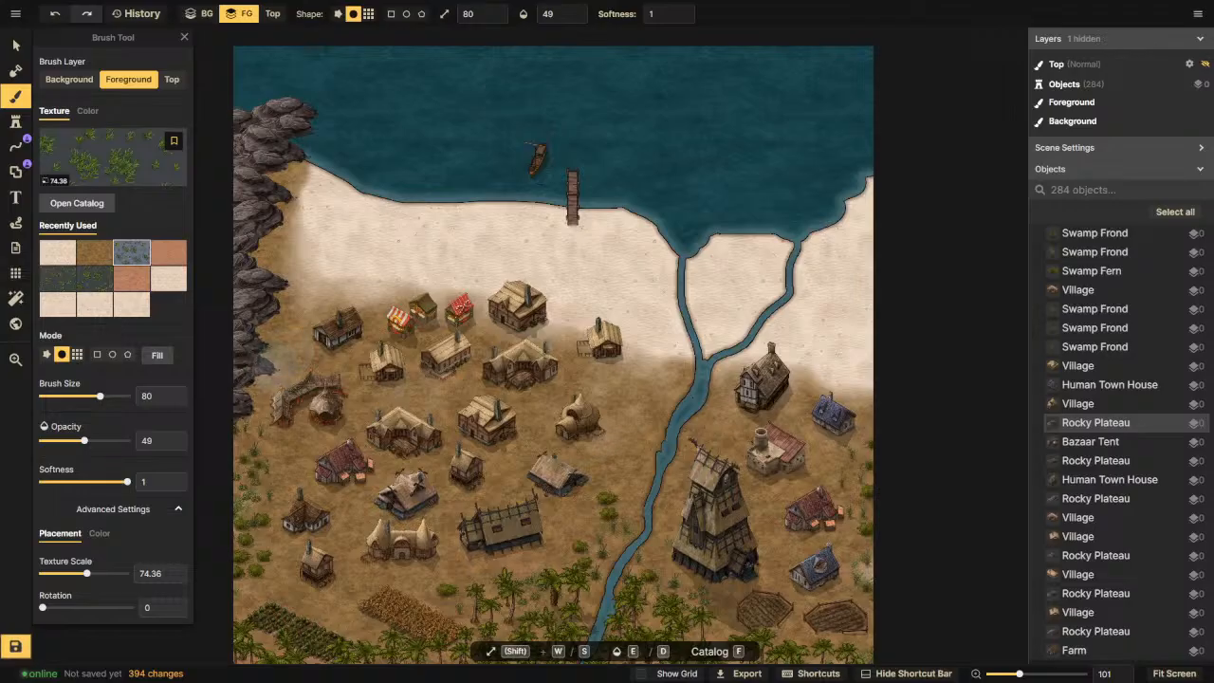
{"action": "left_click", "coordinate": [288, 390]}
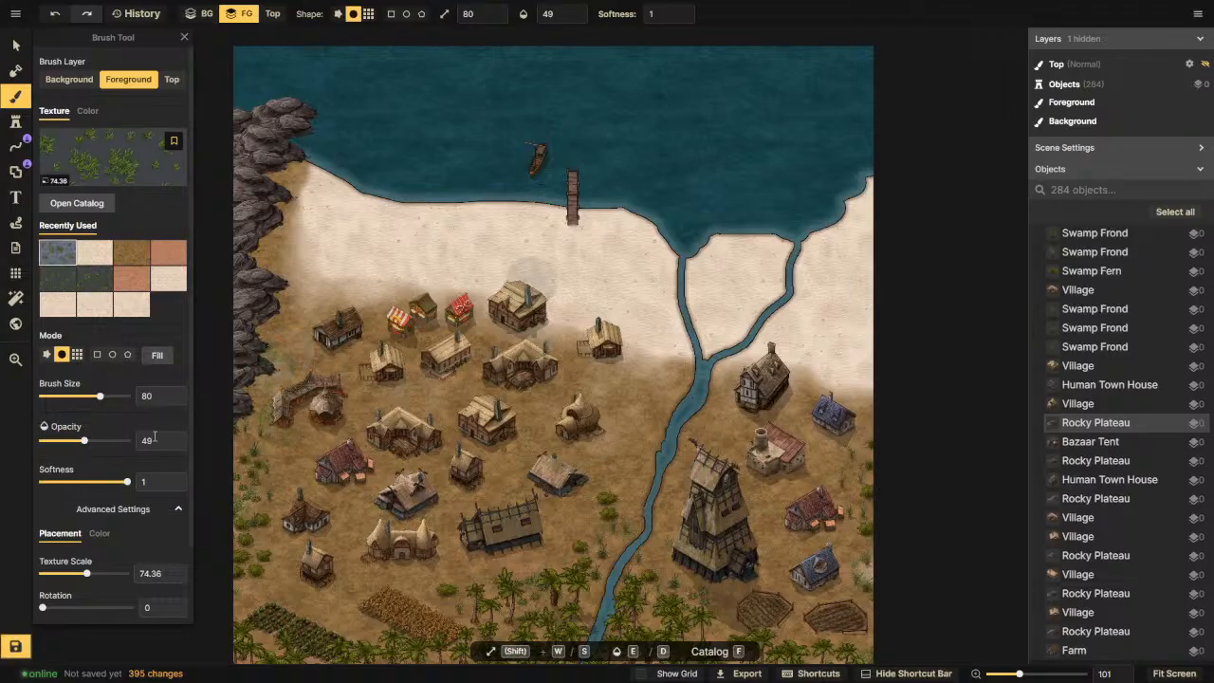
{"action": "left_click", "coordinate": [180, 440]}
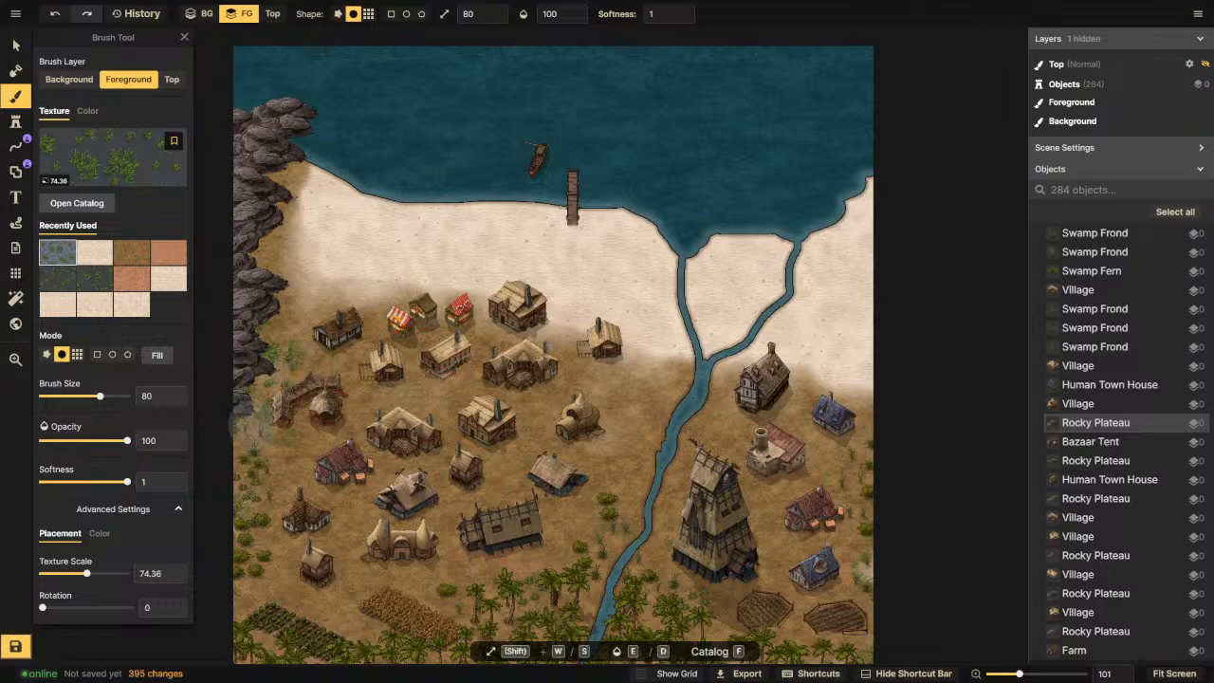
Step: Test the leafy grass overlay at full opacity and with its texture scale reduced to 36.9, then undo both test strokes
{"action": "left_click", "coordinate": [531, 282]}
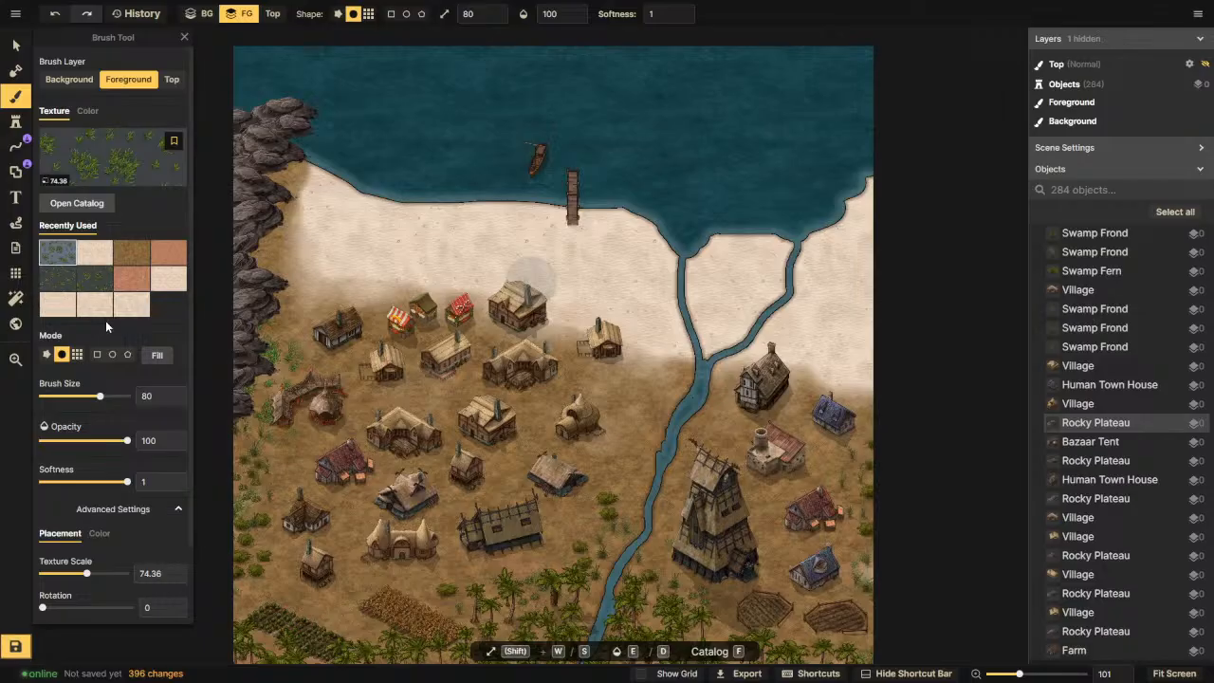
{"action": "scroll", "coordinate": [106, 324], "scroll_direction": "down", "scroll_amount": 1}
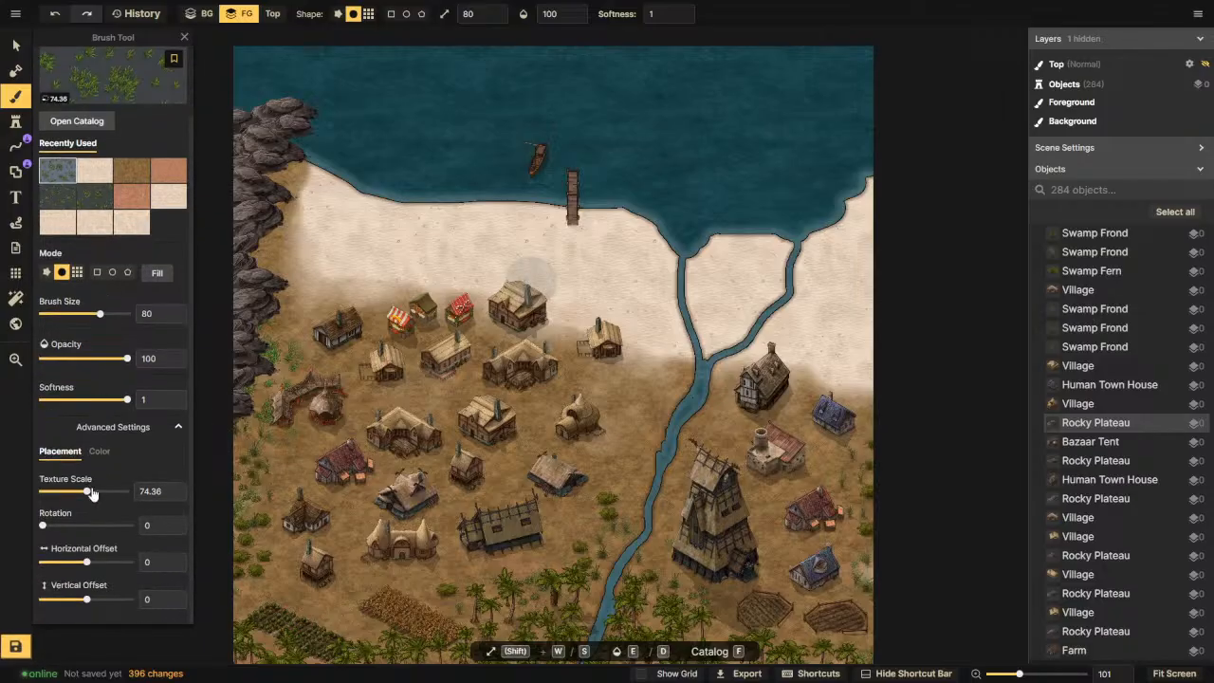
{"action": "left_click_drag", "start_coordinate": [84, 496], "coordinate": [82, 498]}
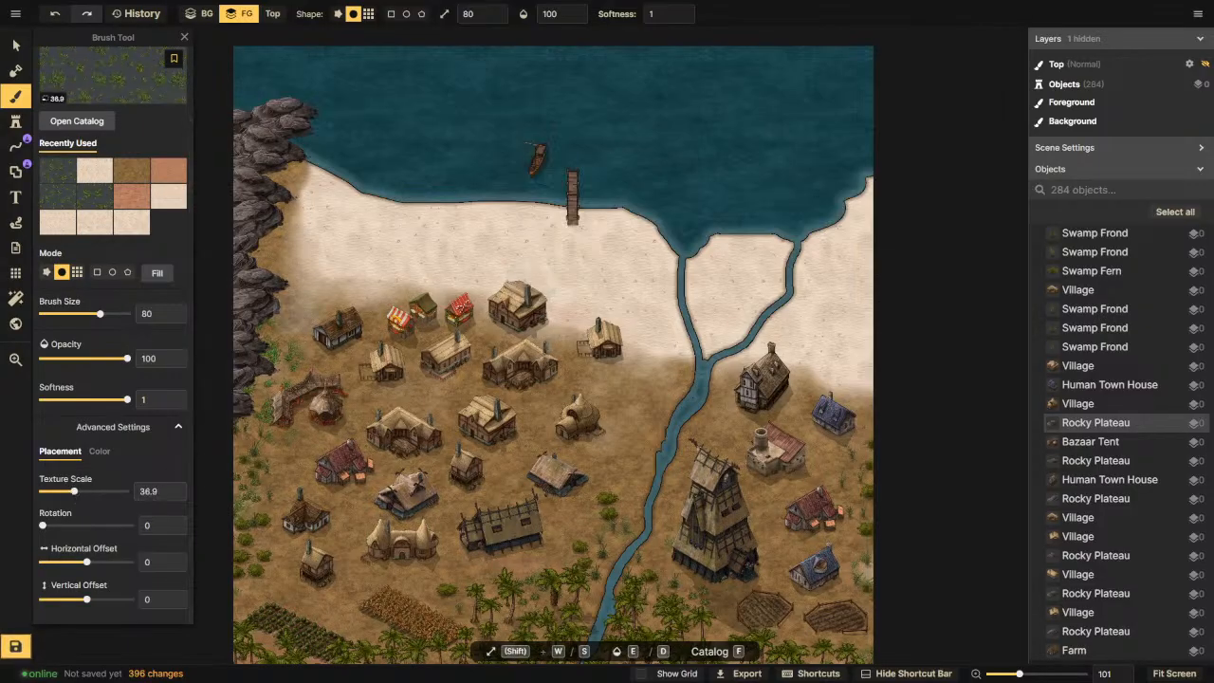
{"action": "left_click", "coordinate": [532, 281]}
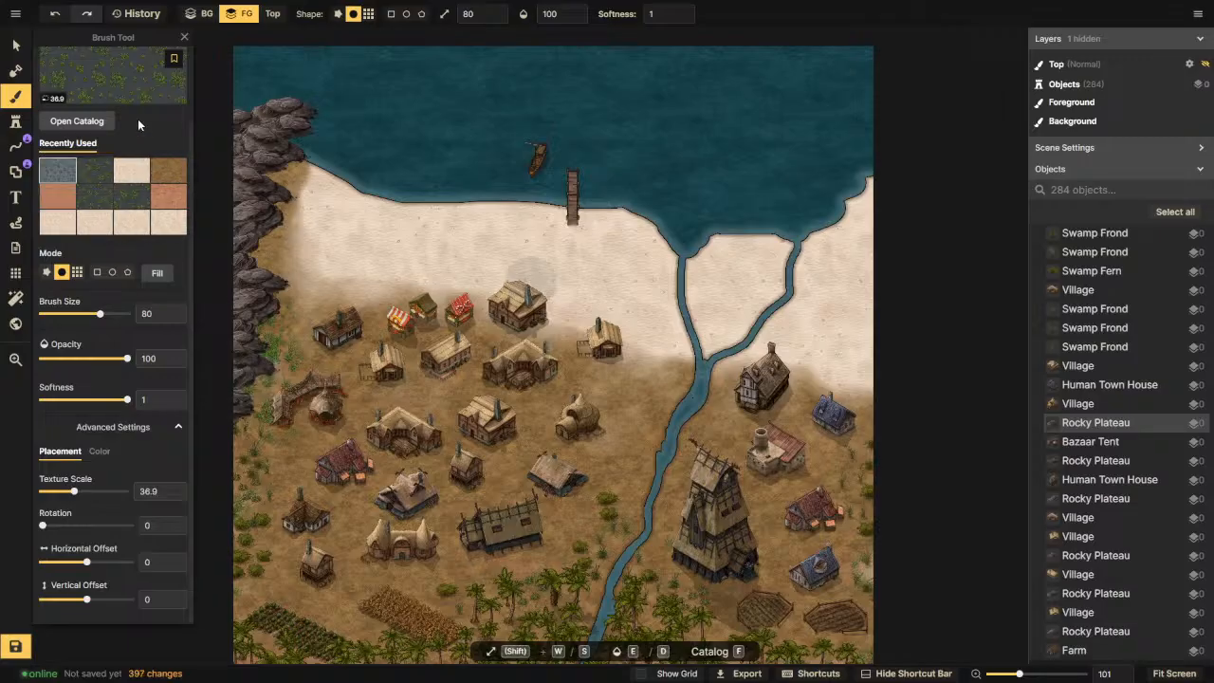
{"action": "left_click", "coordinate": [54, 16]}
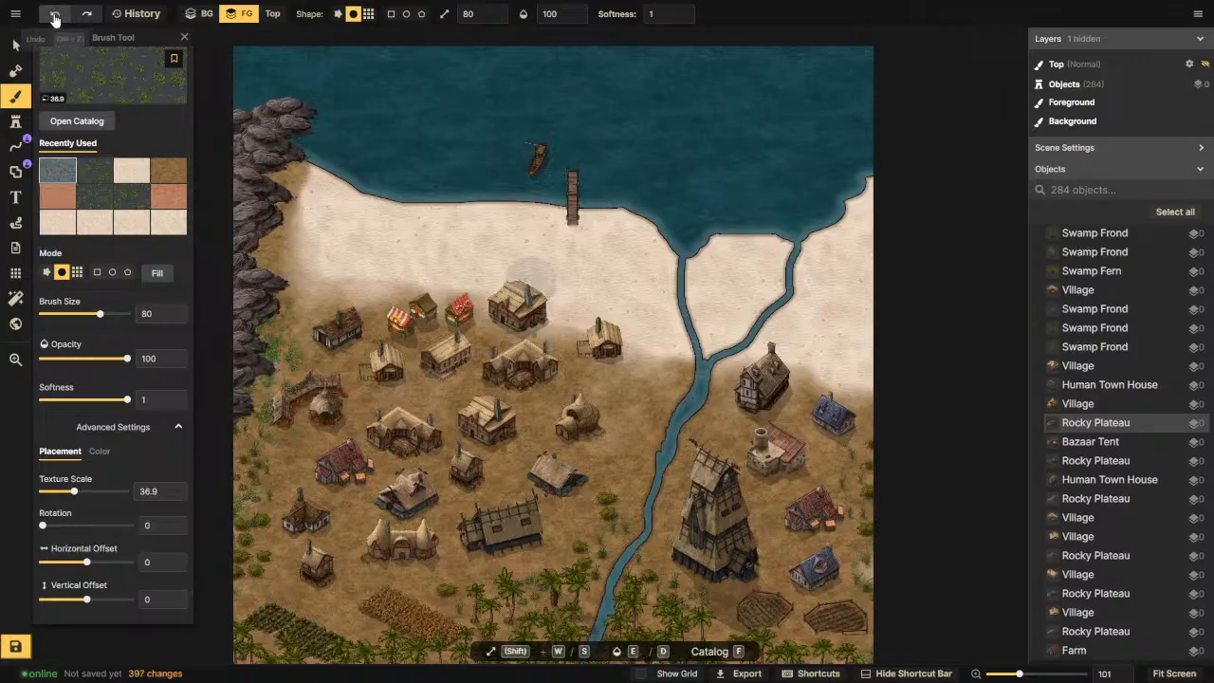
{"action": "left_click", "coordinate": [54, 16]}
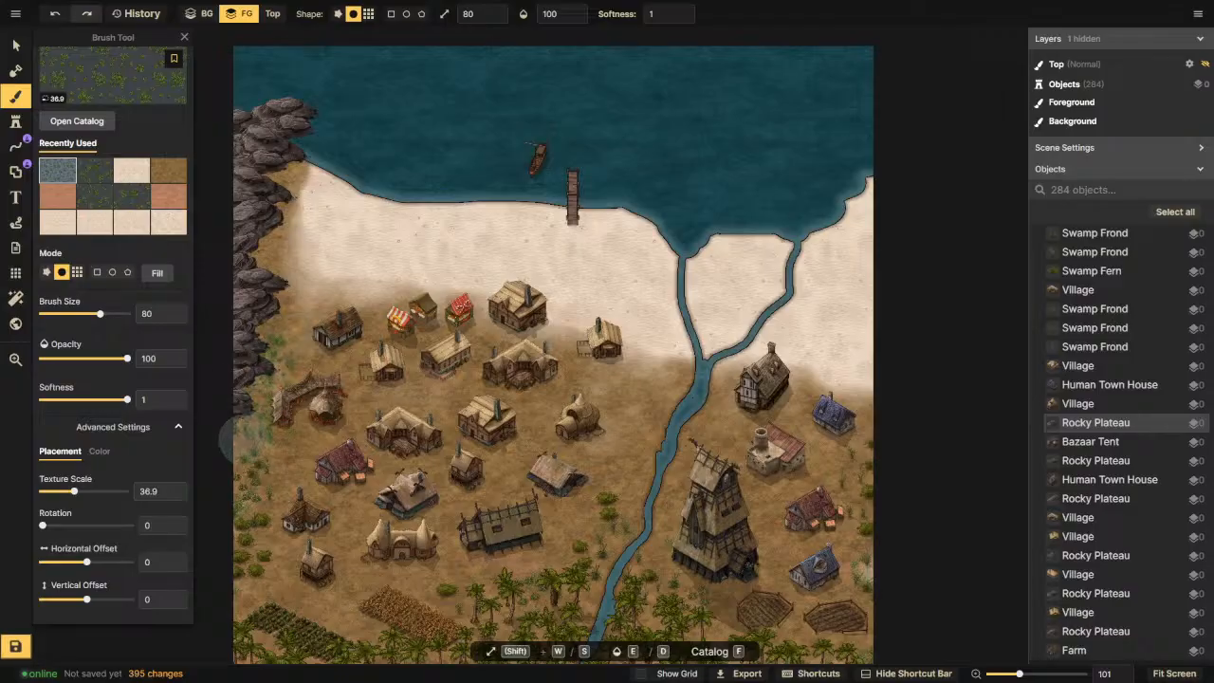
Step: Paint the smaller-scale leafy grass overlay along the town's western and eastern edges and where the beach meets the western rocks
{"action": "mouse_move", "coordinate": [241, 495]}
{"action": "left_mouse_down"}
{"action": "mouse_move", "coordinate": [255, 584]}
{"action": "mouse_move", "coordinate": [273, 578]}
{"action": "left_mouse_up"}
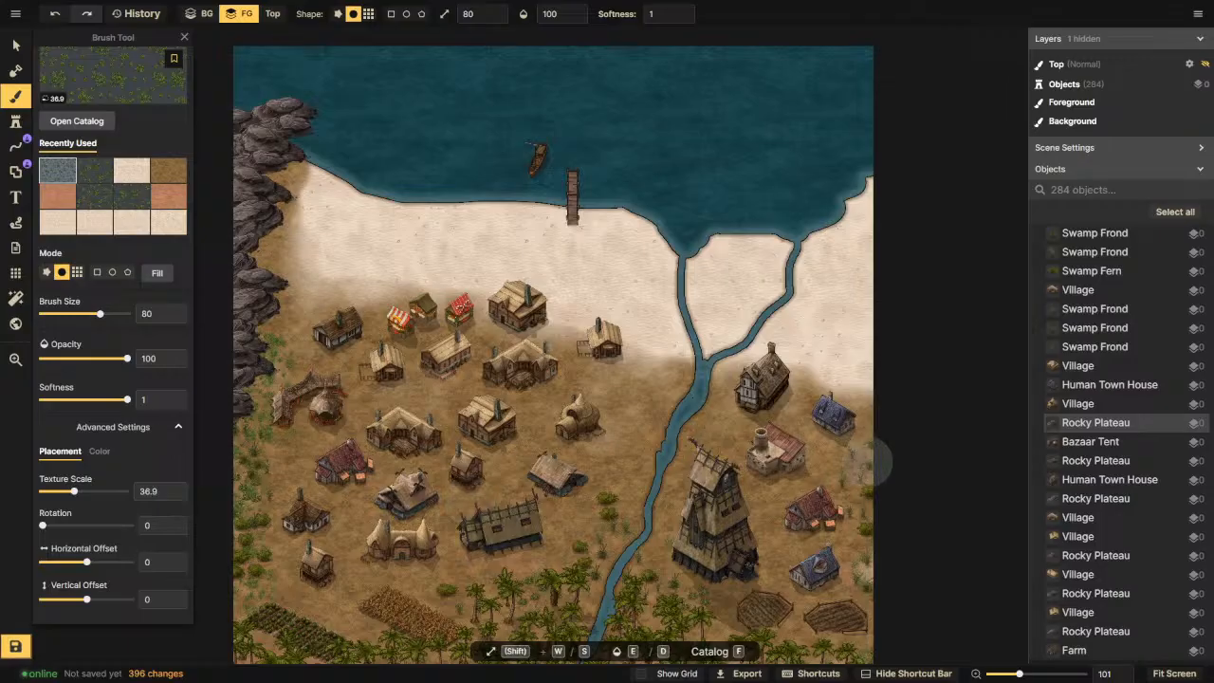
{"action": "mouse_move", "coordinate": [864, 543]}
{"action": "left_mouse_down"}
{"action": "mouse_move", "coordinate": [881, 591]}
{"action": "mouse_move", "coordinate": [866, 463]}
{"action": "mouse_move", "coordinate": [820, 406]}
{"action": "mouse_move", "coordinate": [885, 402]}
{"action": "mouse_move", "coordinate": [818, 415]}
{"action": "mouse_move", "coordinate": [876, 384]}
{"action": "left_mouse_up"}
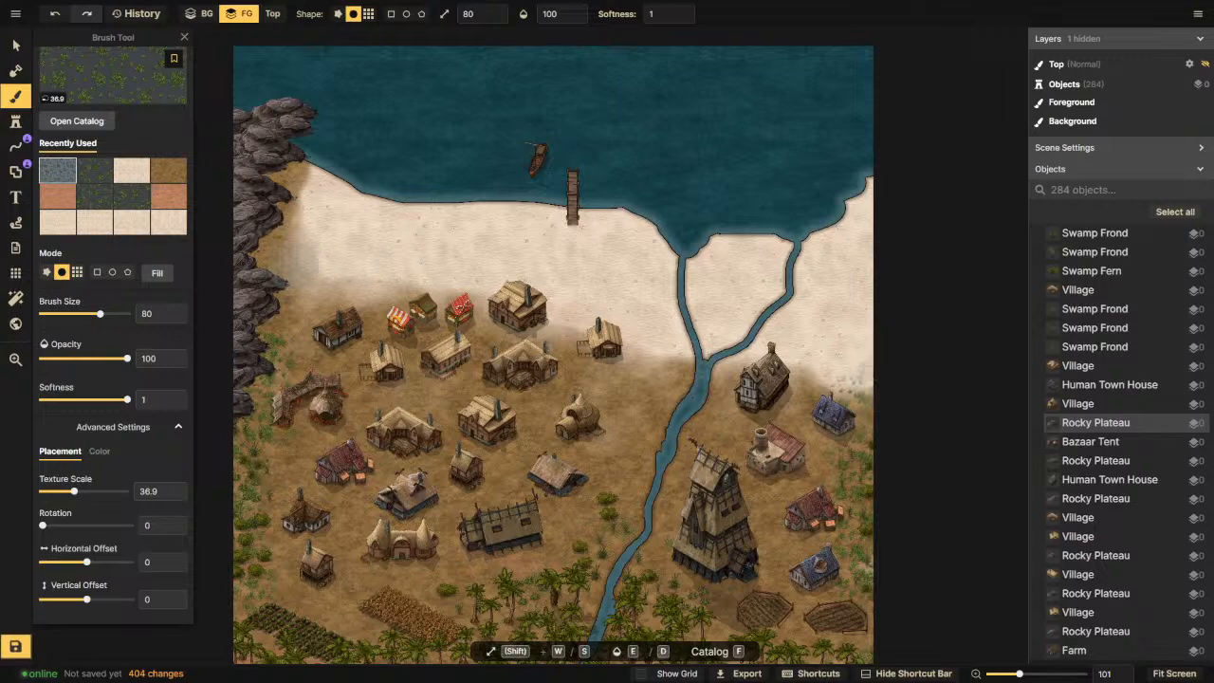
{"action": "mouse_move", "coordinate": [275, 194]}
{"action": "left_mouse_down"}
{"action": "mouse_move", "coordinate": [332, 283]}
{"action": "mouse_move", "coordinate": [276, 300]}
{"action": "left_mouse_up"}
Step: Reduce the brush size to 18 and dab small grass tufts along the sand and dirt border from the western rocks to the eastern bank
{"action": "left_click_drag", "start_coordinate": [100, 313], "coordinate": [66, 313]}
{"action": "mouse_move", "coordinate": [334, 271]}
{"action": "left_mouse_down"}
{"action": "mouse_move", "coordinate": [598, 298]}
{"action": "mouse_move", "coordinate": [670, 351]}
{"action": "left_mouse_up"}
{"action": "left_click", "coordinate": [860, 366]}
{"action": "left_click", "coordinate": [843, 374]}
{"action": "left_click", "coordinate": [824, 378]}
{"action": "left_click_drag", "start_coordinate": [824, 378], "coordinate": [861, 368]}
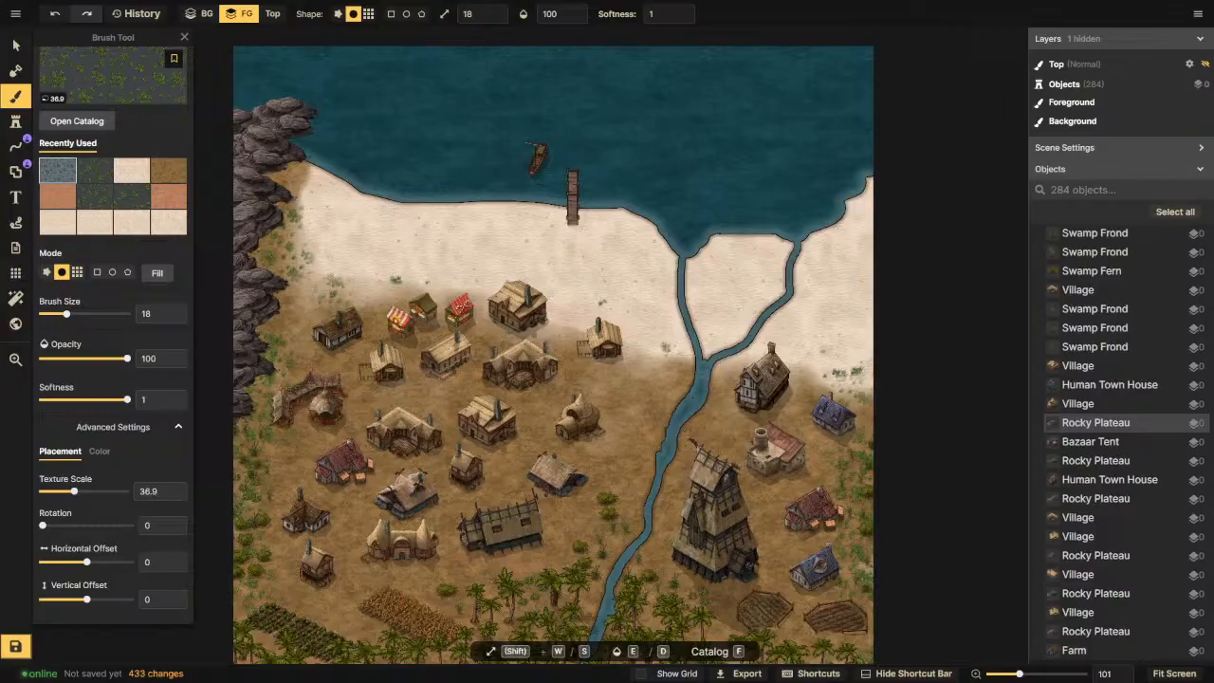
{"action": "left_click", "coordinate": [827, 357]}
{"action": "left_click", "coordinate": [811, 357]}
{"action": "left_click", "coordinate": [661, 450]}
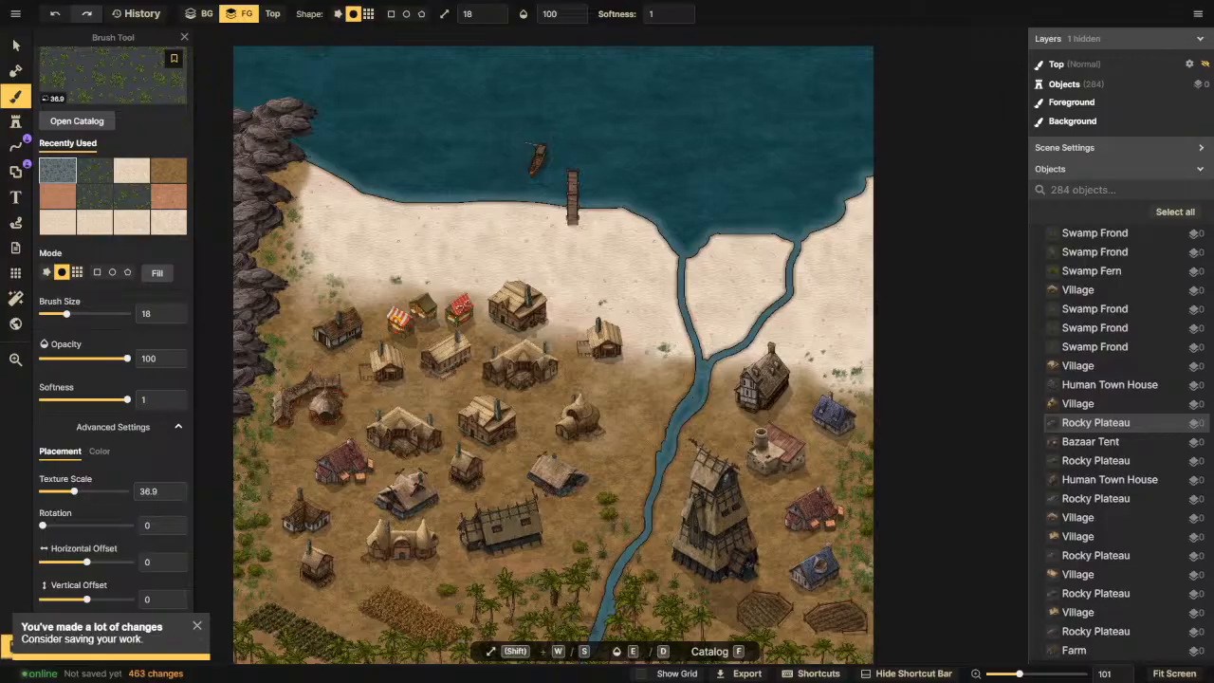
{"action": "left_click", "coordinate": [580, 307]}
{"action": "left_click", "coordinate": [550, 309]}
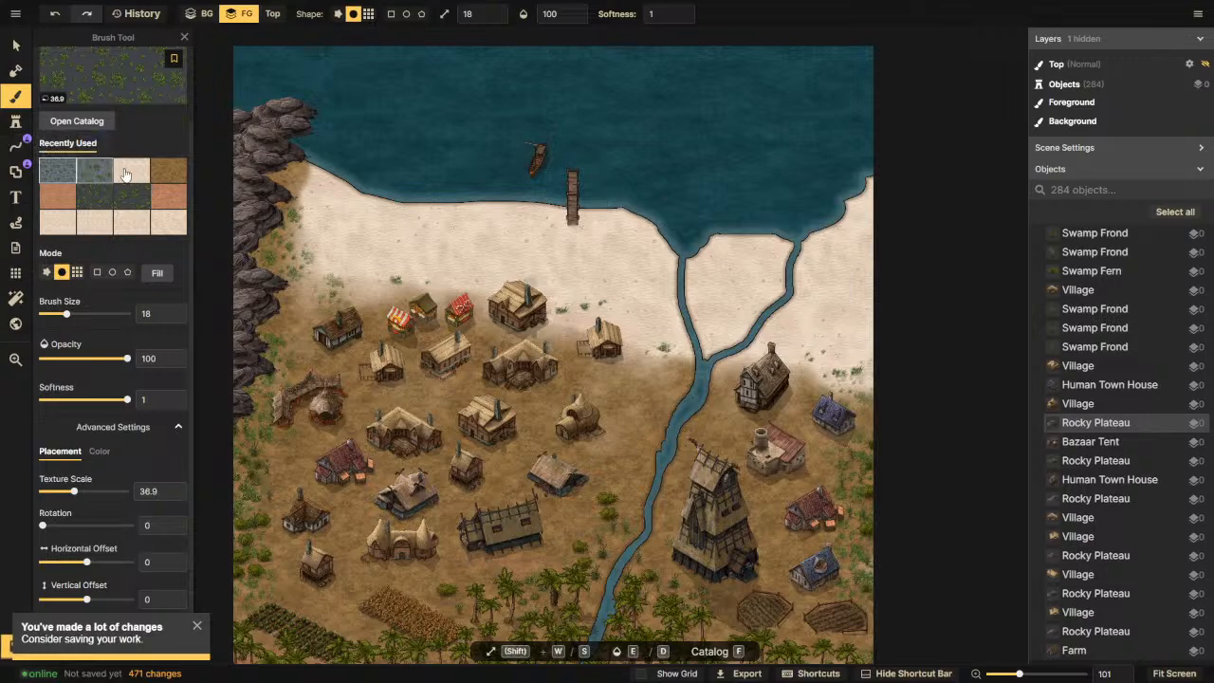
Step: Choose the first grass texture from a "grass" search of the Fantasy Battlemaps catalog, then undo a trial stroke near the southwestern field
{"action": "left_click", "coordinate": [131, 171]}
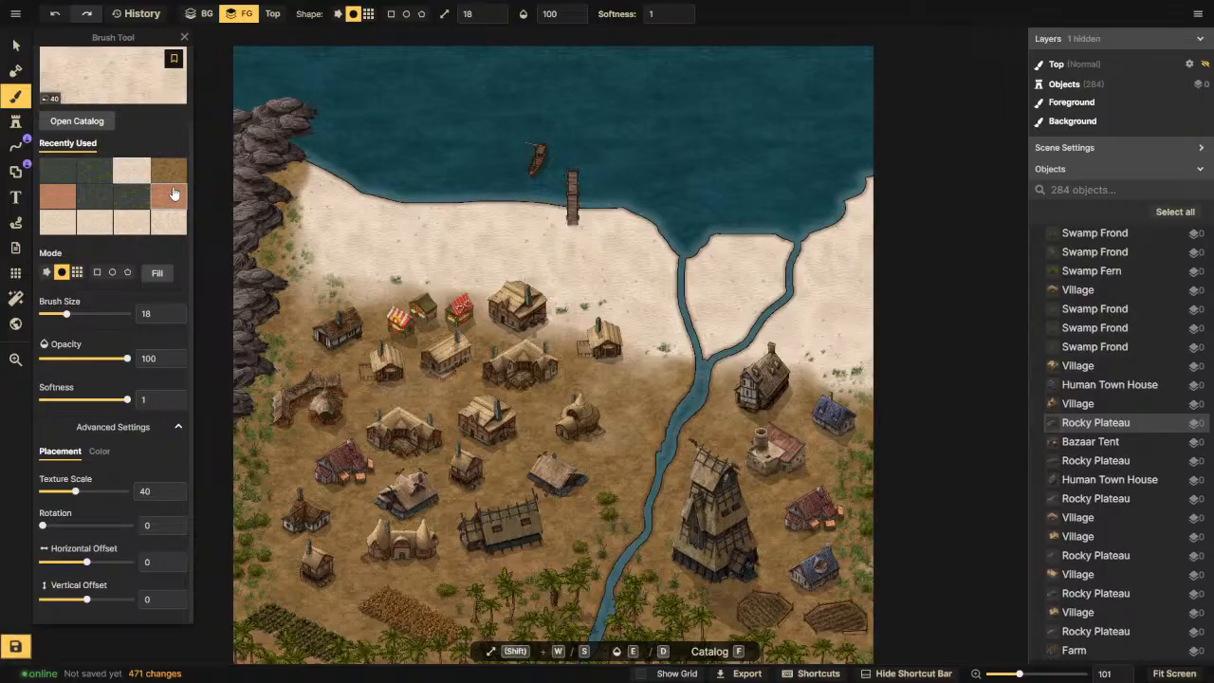
{"action": "left_click", "coordinate": [71, 125]}
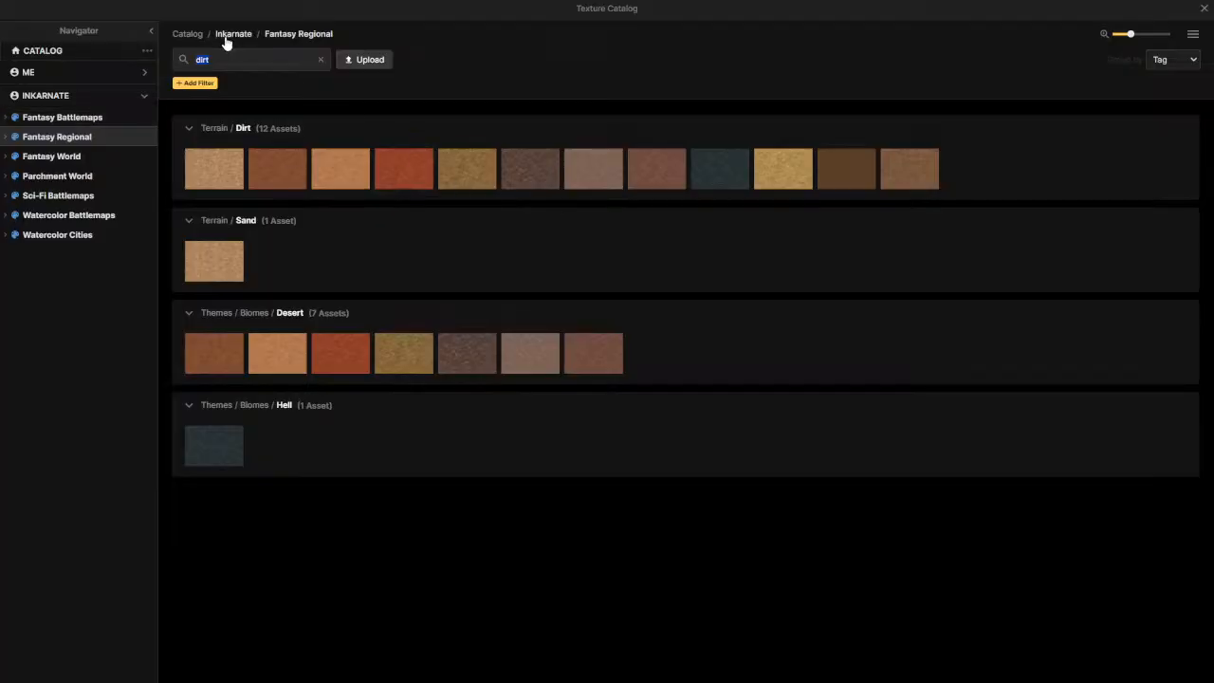
{"action": "left_click", "coordinate": [320, 59]}
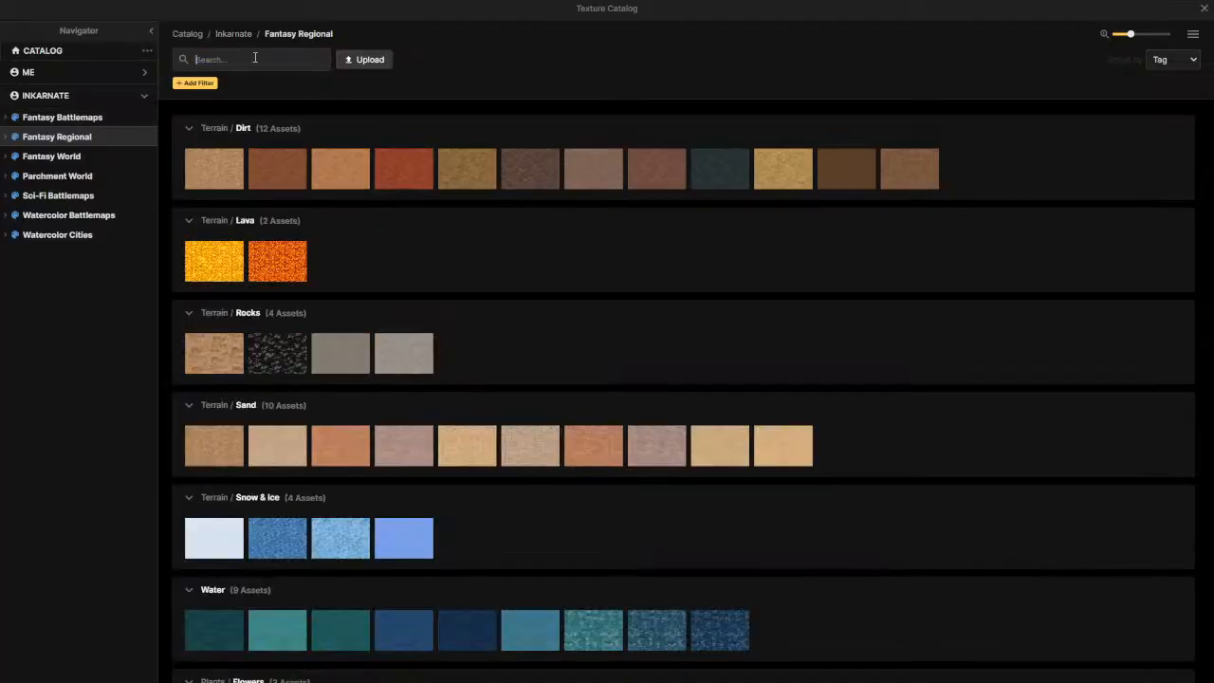
{"action": "type", "text": "grass"}
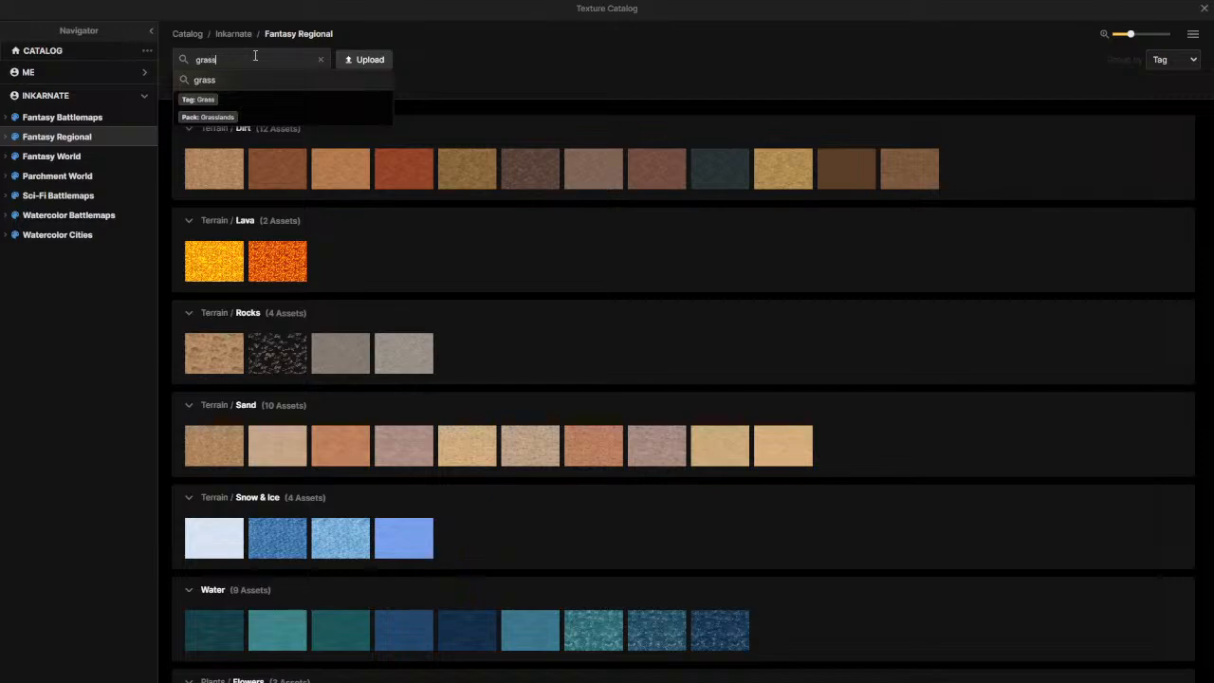
{"action": "key", "text": "Return"}
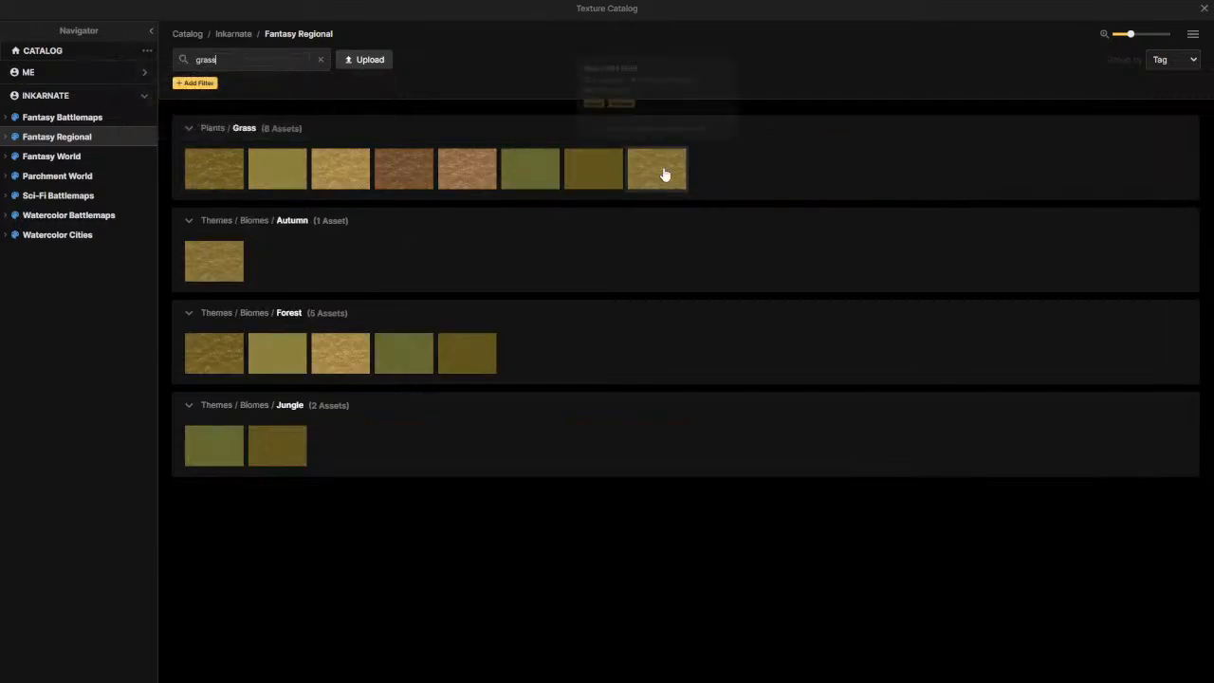
{"action": "left_click", "coordinate": [64, 116]}
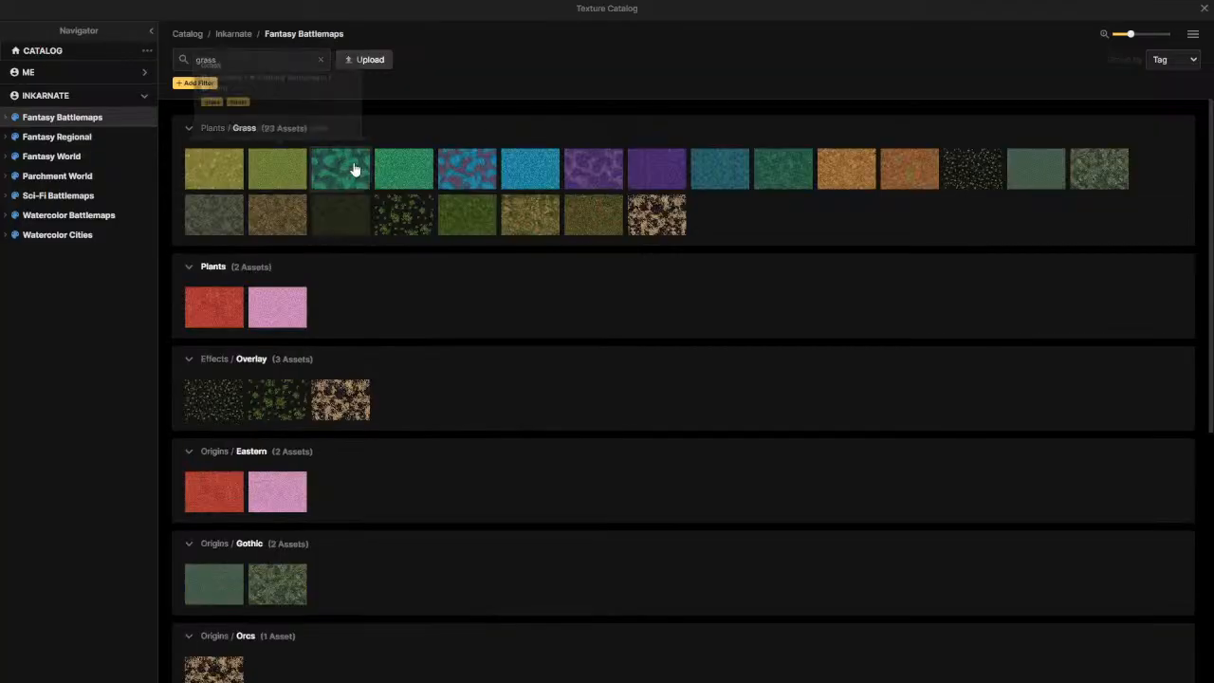
{"action": "left_click", "coordinate": [211, 168]}
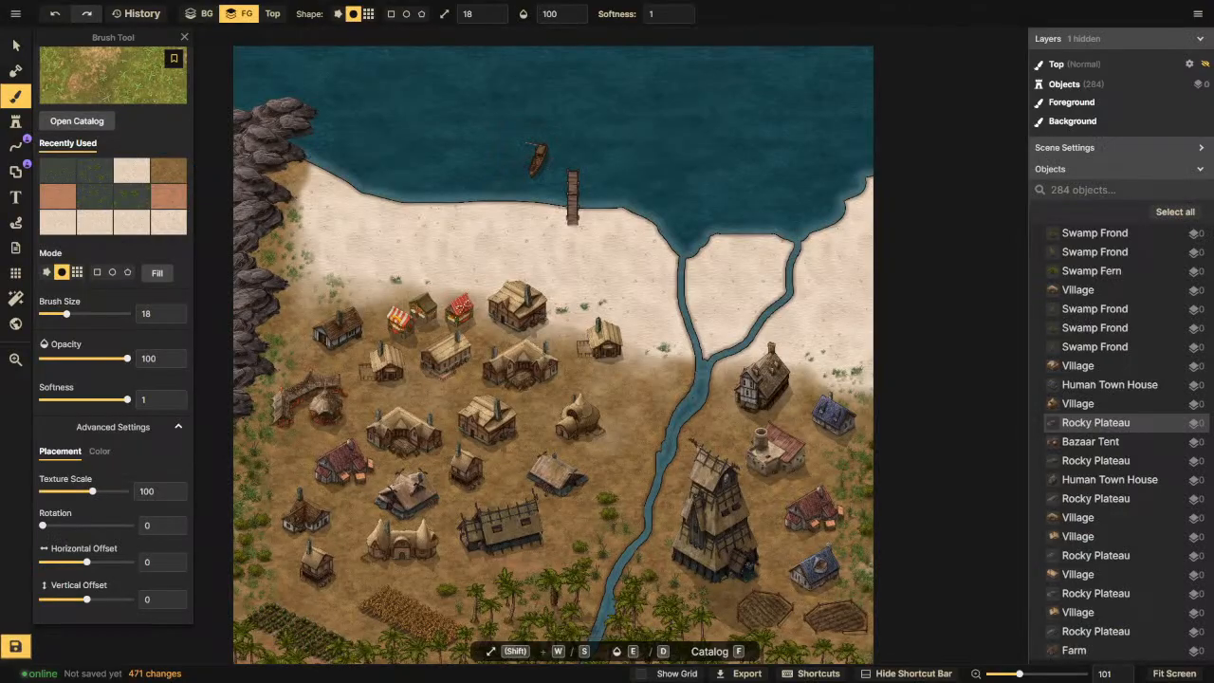
{"action": "scroll", "coordinate": [525, 523], "scroll_direction": "down", "scroll_amount": 2}
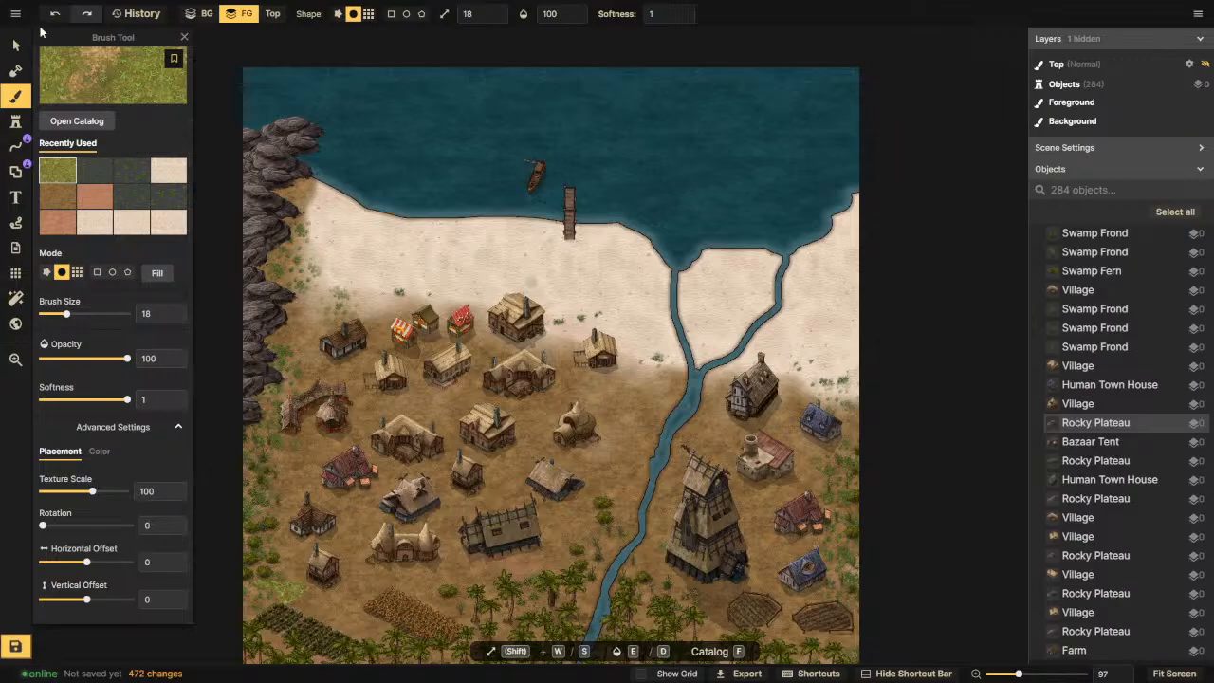
{"action": "left_click", "coordinate": [53, 15]}
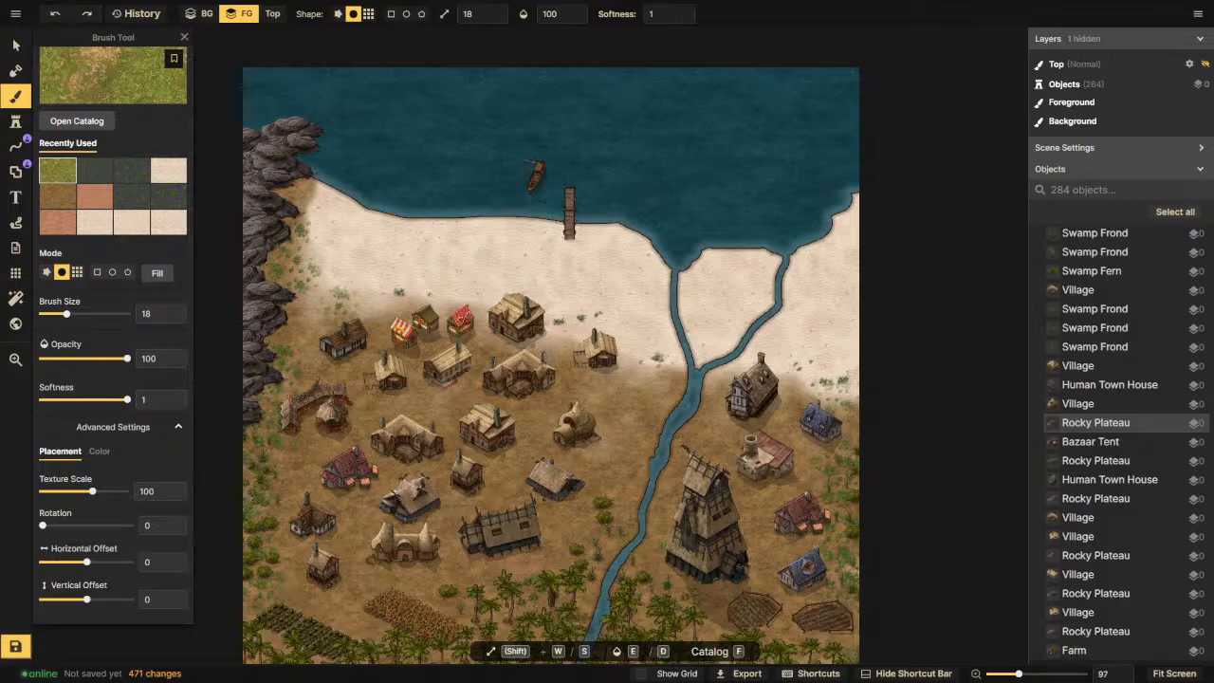
{"action": "scroll", "coordinate": [398, 625], "scroll_direction": "down", "scroll_amount": 3}
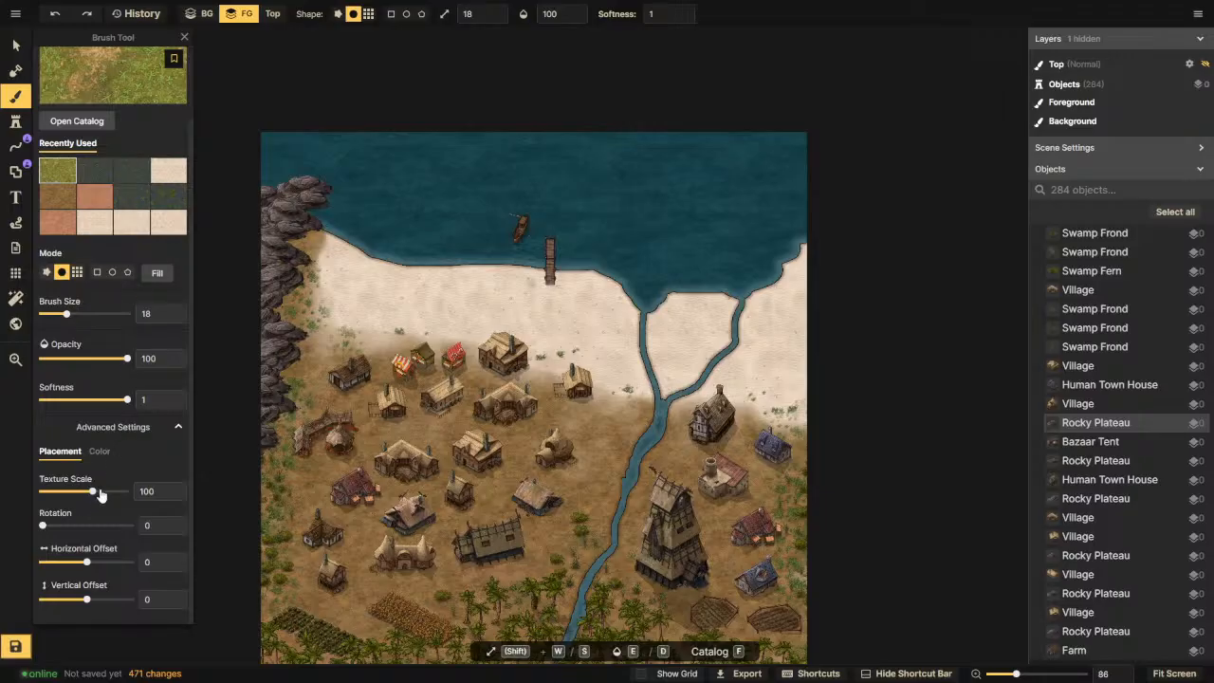
{"action": "left_click", "coordinate": [106, 359]}
{"action": "left_click", "coordinate": [94, 361]}
{"action": "left_click", "coordinate": [180, 364]}
{"action": "scroll", "coordinate": [465, 572], "scroll_direction": "down", "scroll_amount": 3}
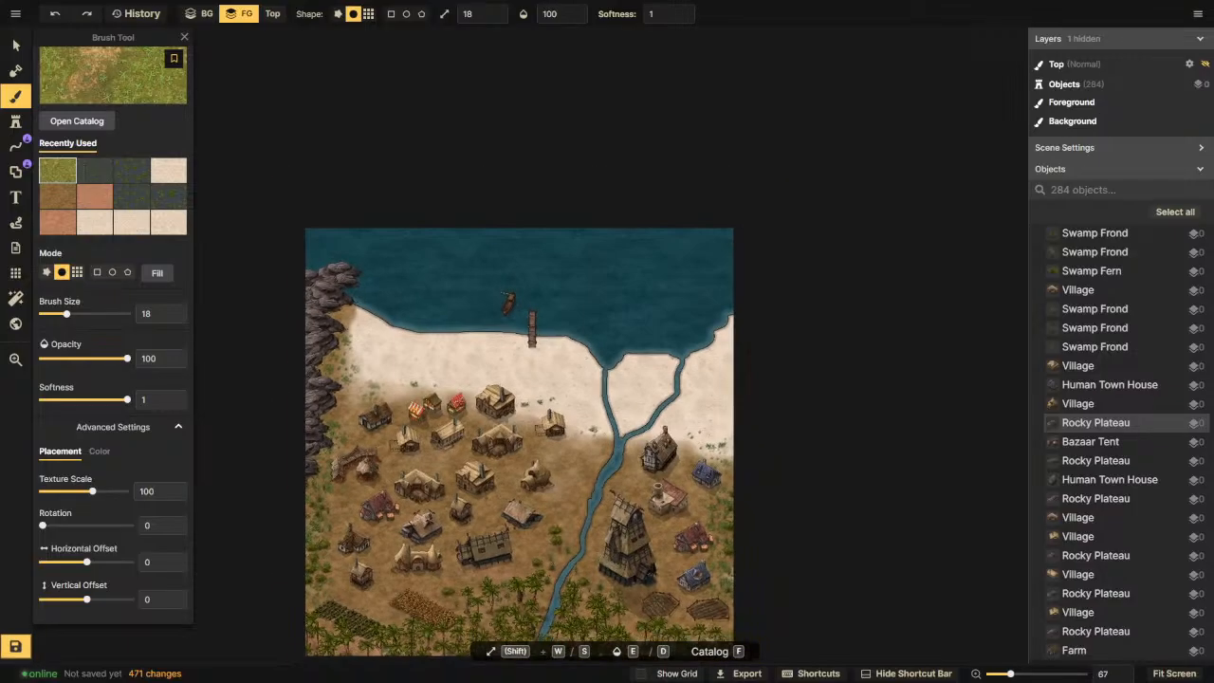
{"action": "left_click", "coordinate": [28, 359]}
{"action": "left_click_drag", "start_coordinate": [537, 516], "coordinate": [521, 370]}
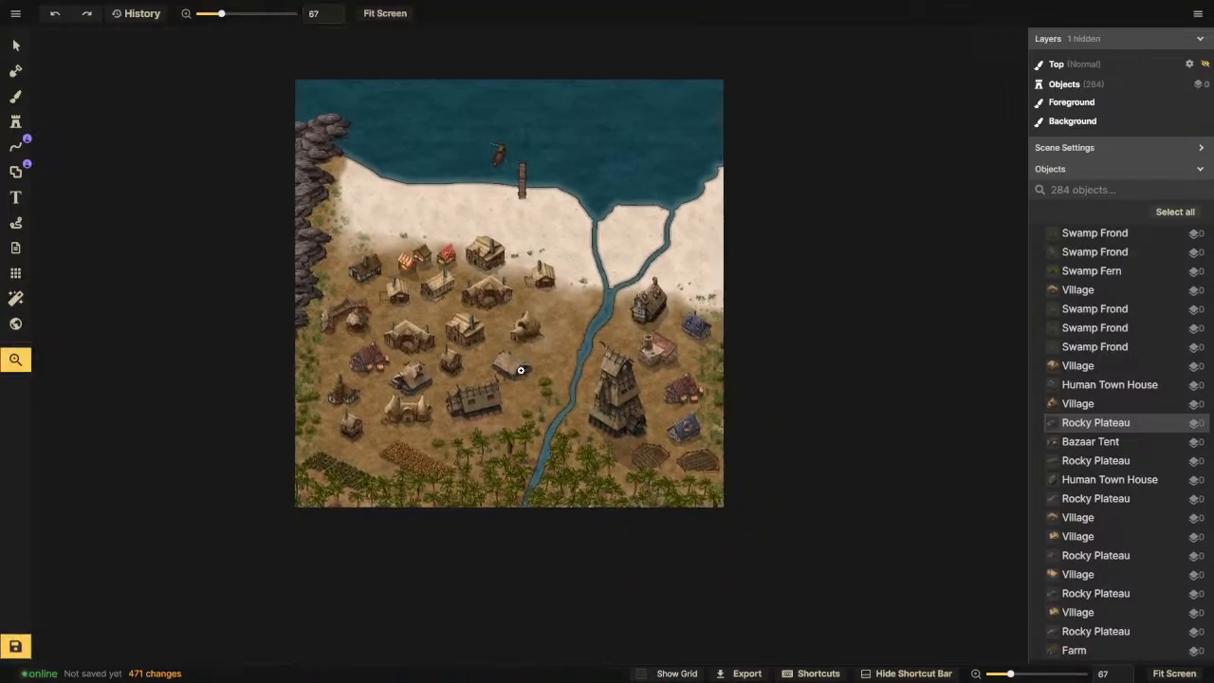
Step: Set the brush size to 64 and paint the green grass texture beneath the southern palms and along the western map edge
{"action": "left_click", "coordinate": [15, 97]}
{"action": "scroll", "coordinate": [534, 617], "scroll_direction": "up", "scroll_amount": 3}
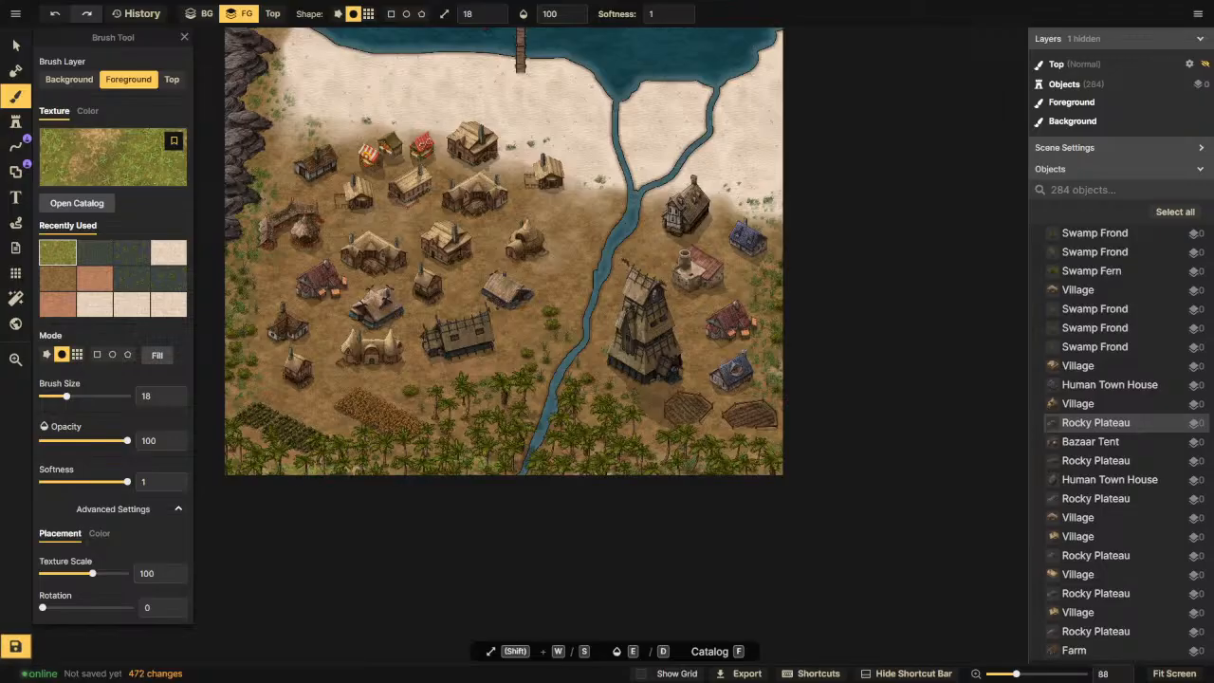
{"action": "left_click_drag", "start_coordinate": [67, 396], "coordinate": [95, 396]}
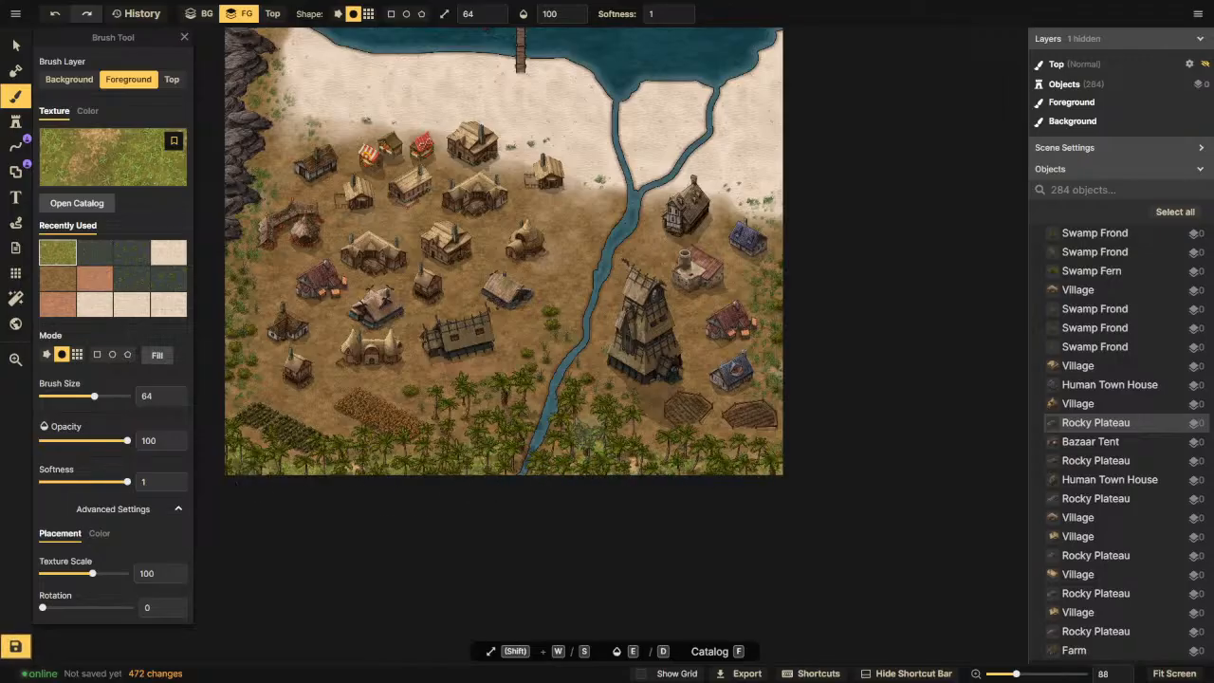
{"action": "mouse_move", "coordinate": [730, 465]}
{"action": "left_mouse_down"}
{"action": "mouse_move", "coordinate": [565, 395]}
{"action": "mouse_move", "coordinate": [517, 400]}
{"action": "mouse_move", "coordinate": [431, 446]}
{"action": "left_mouse_up"}
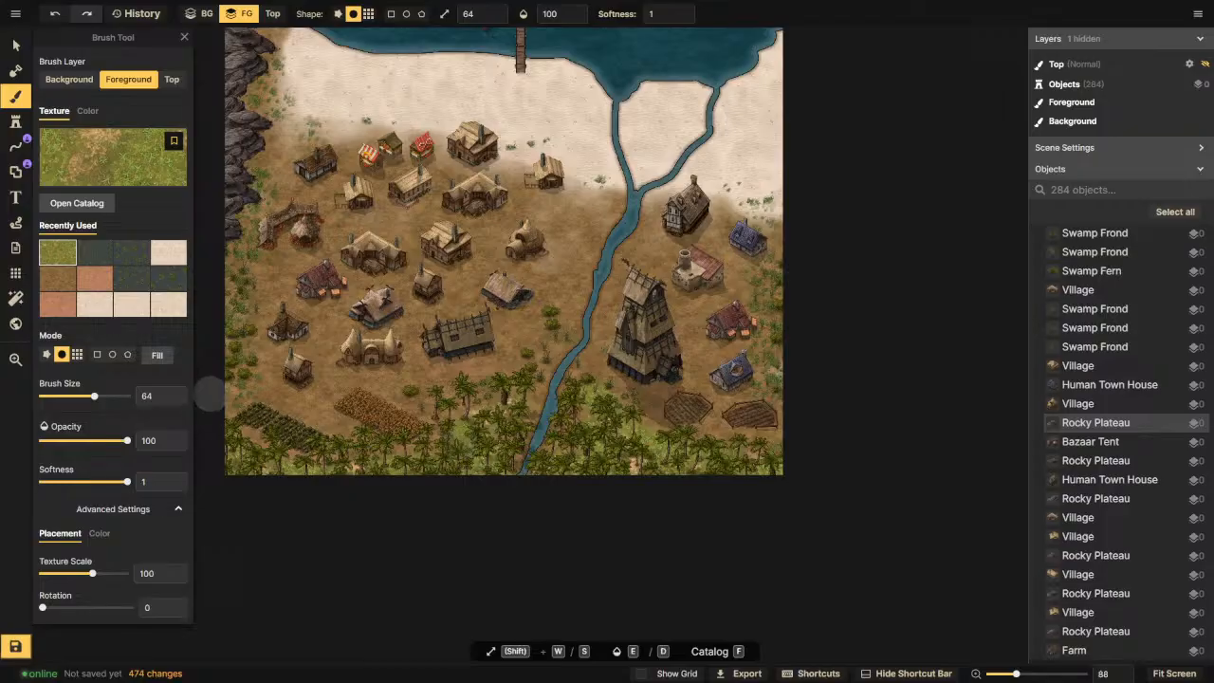
{"action": "left_click_drag", "start_coordinate": [230, 269], "coordinate": [232, 302]}
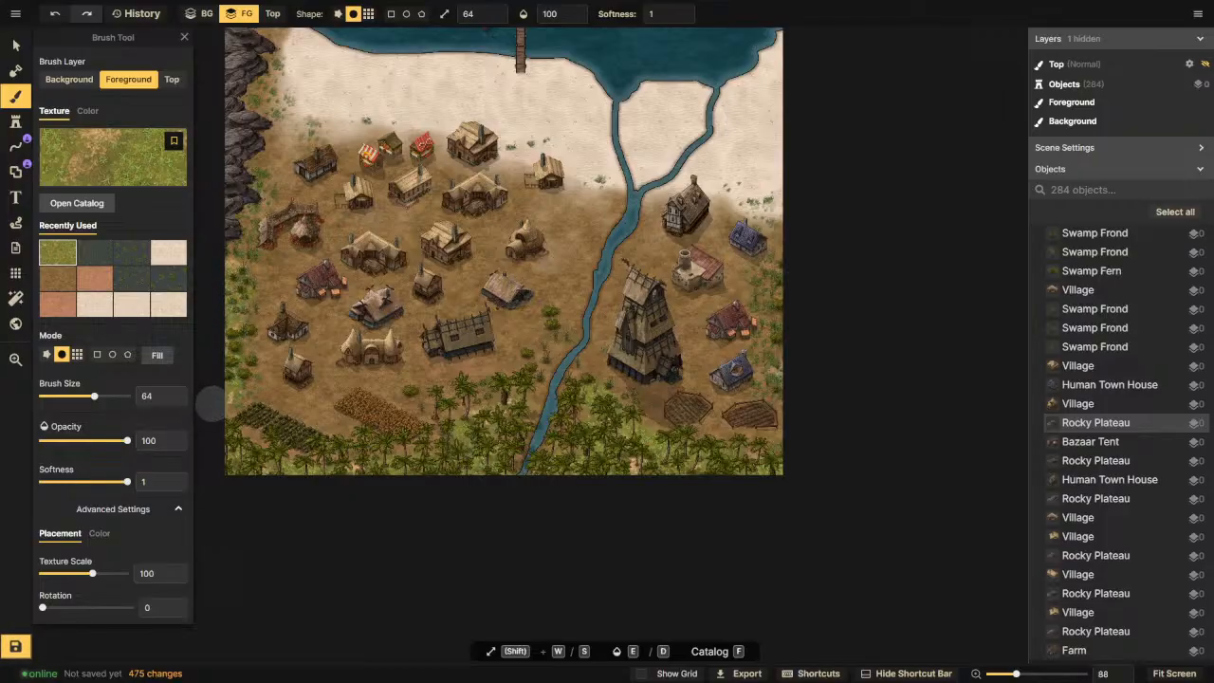
{"action": "left_click_drag", "start_coordinate": [221, 424], "coordinate": [253, 454]}
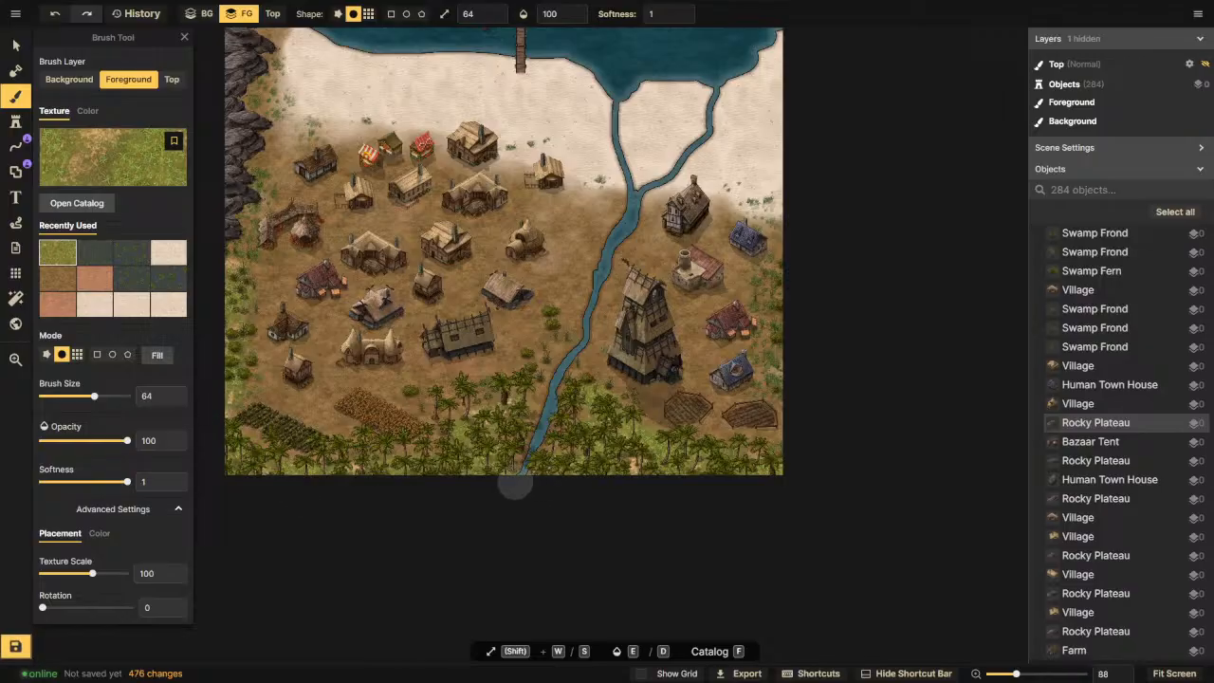
Step: Extend the green grass along the lower river banks, through the southern palm forest and up the eastern map edge
{"action": "mouse_move", "coordinate": [520, 422]}
{"action": "left_mouse_down"}
{"action": "mouse_move", "coordinate": [496, 410]}
{"action": "mouse_move", "coordinate": [558, 331]}
{"action": "left_mouse_up"}
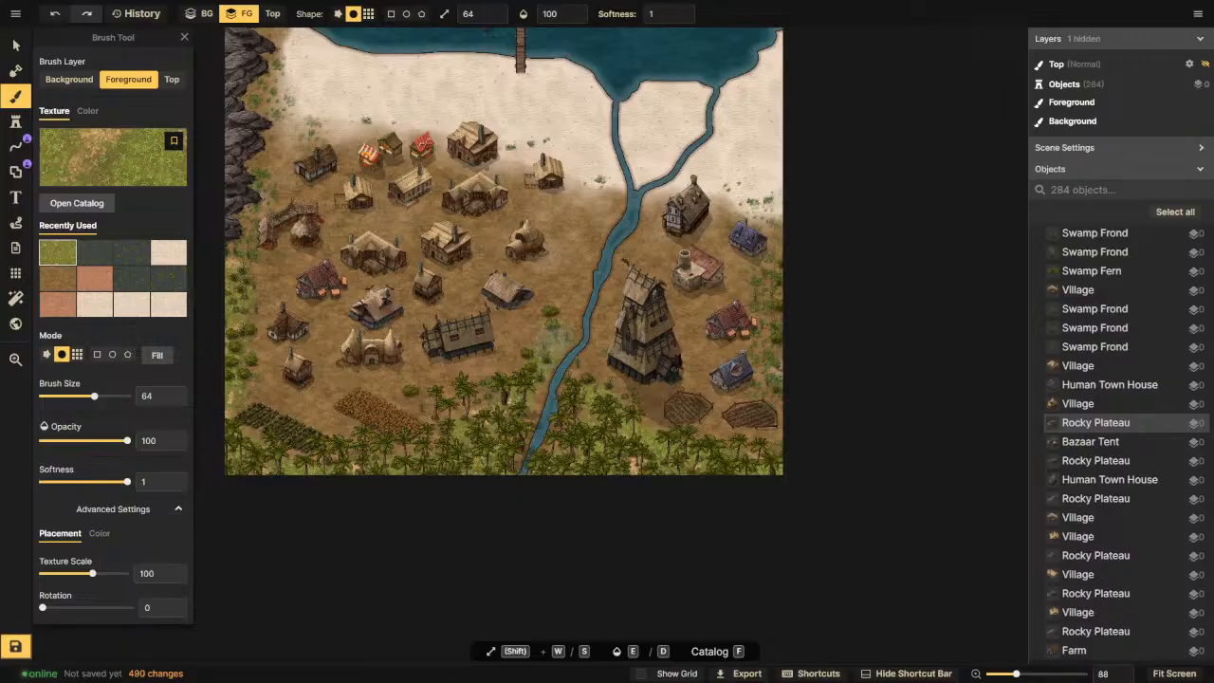
{"action": "mouse_move", "coordinate": [563, 401]}
{"action": "left_mouse_down"}
{"action": "mouse_move", "coordinate": [572, 384]}
{"action": "mouse_move", "coordinate": [523, 436]}
{"action": "mouse_move", "coordinate": [517, 467]}
{"action": "mouse_move", "coordinate": [572, 402]}
{"action": "mouse_move", "coordinate": [528, 466]}
{"action": "mouse_move", "coordinate": [283, 470]}
{"action": "mouse_move", "coordinate": [242, 444]}
{"action": "left_mouse_up"}
{"action": "mouse_move", "coordinate": [799, 461]}
{"action": "left_mouse_down"}
{"action": "mouse_move", "coordinate": [721, 472]}
{"action": "mouse_move", "coordinate": [776, 438]}
{"action": "mouse_move", "coordinate": [795, 214]}
{"action": "mouse_move", "coordinate": [794, 233]}
{"action": "left_mouse_up"}
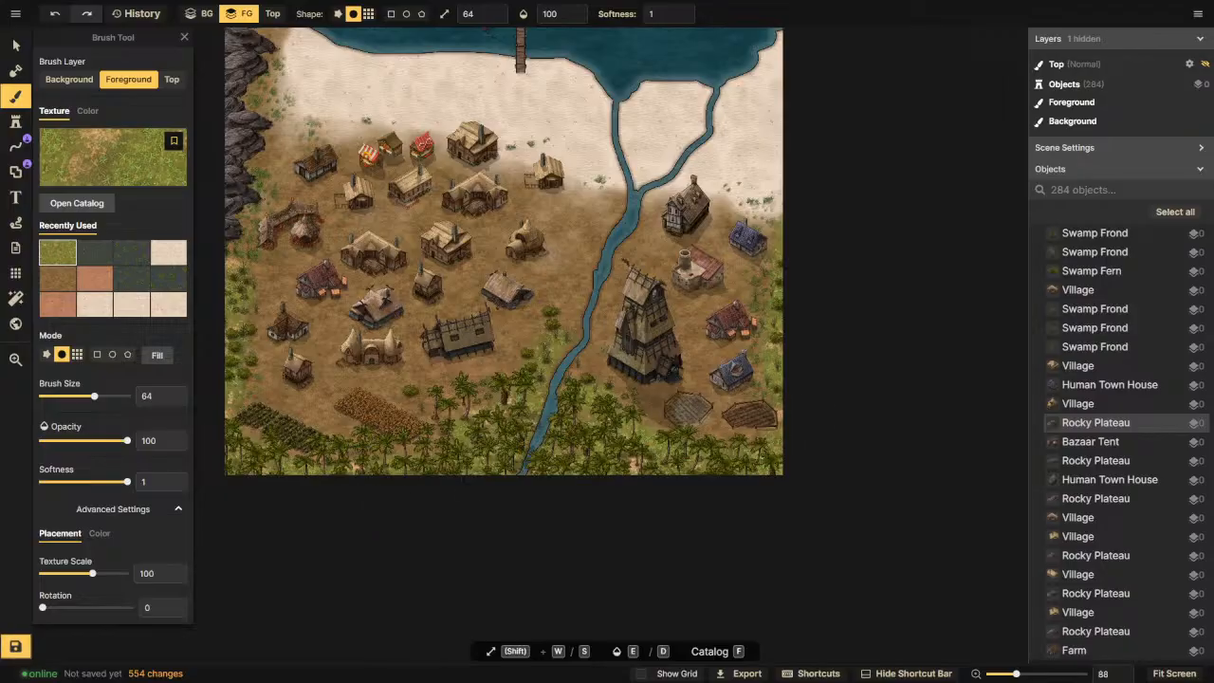
{"action": "scroll", "coordinate": [673, 404], "scroll_direction": "down", "scroll_amount": 2}
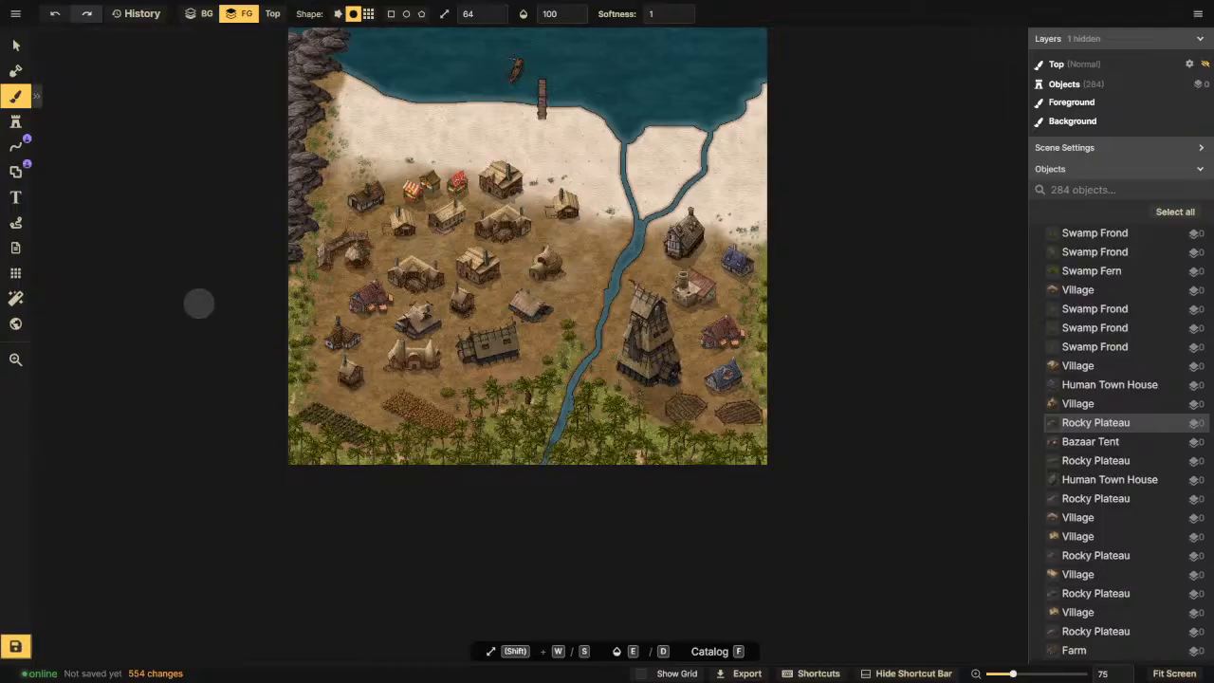
{"action": "scroll", "coordinate": [200, 303], "scroll_direction": "down", "scroll_amount": 3}
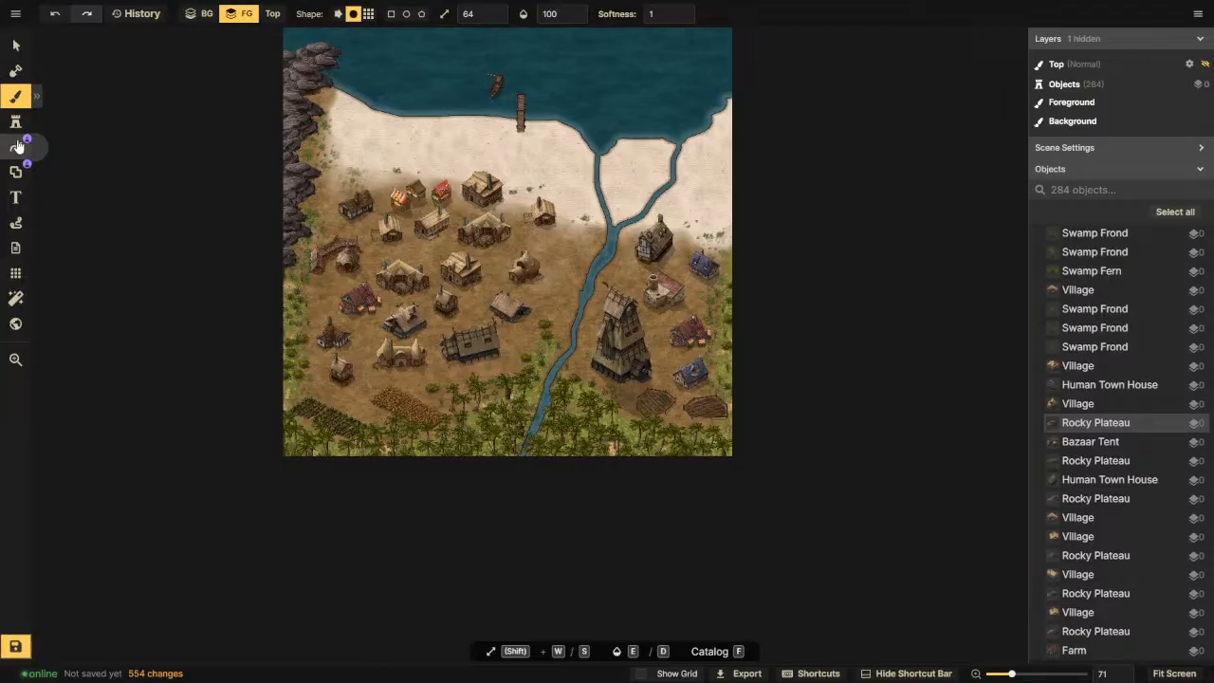
Step: Set the foreground brush opacity to 47 and paint the pale sand texture over the dirt between the town buildings on both river banks
{"action": "left_click", "coordinate": [38, 99]}
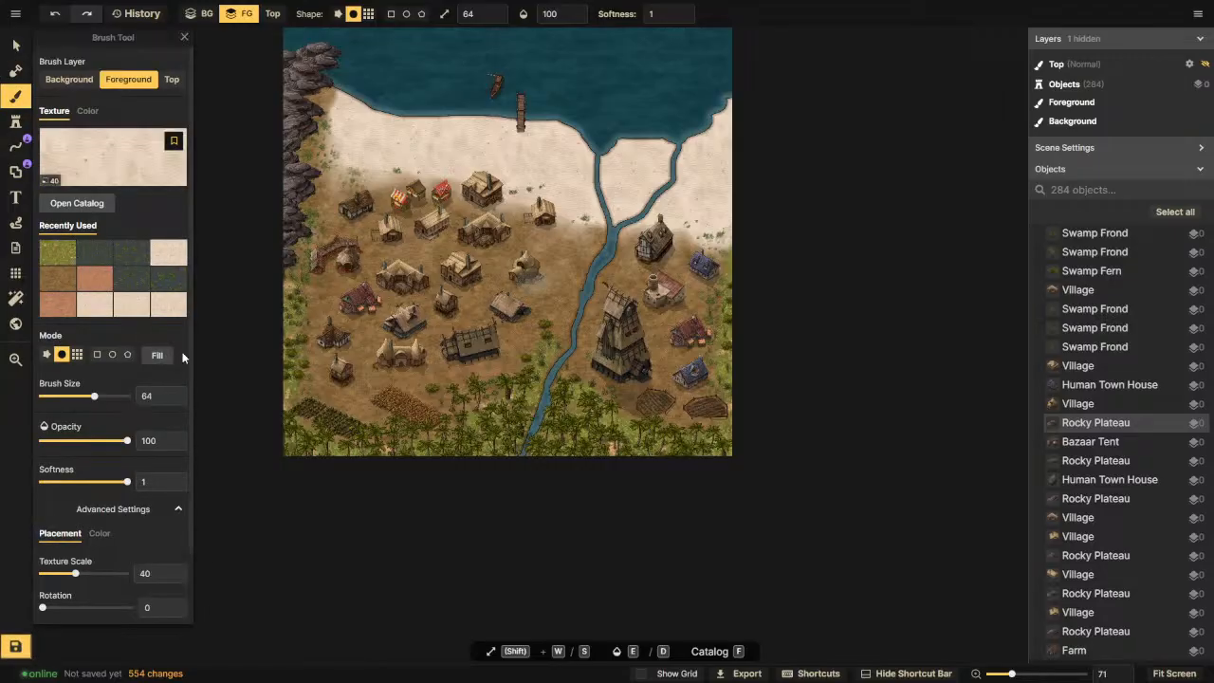
{"action": "left_click", "coordinate": [84, 441]}
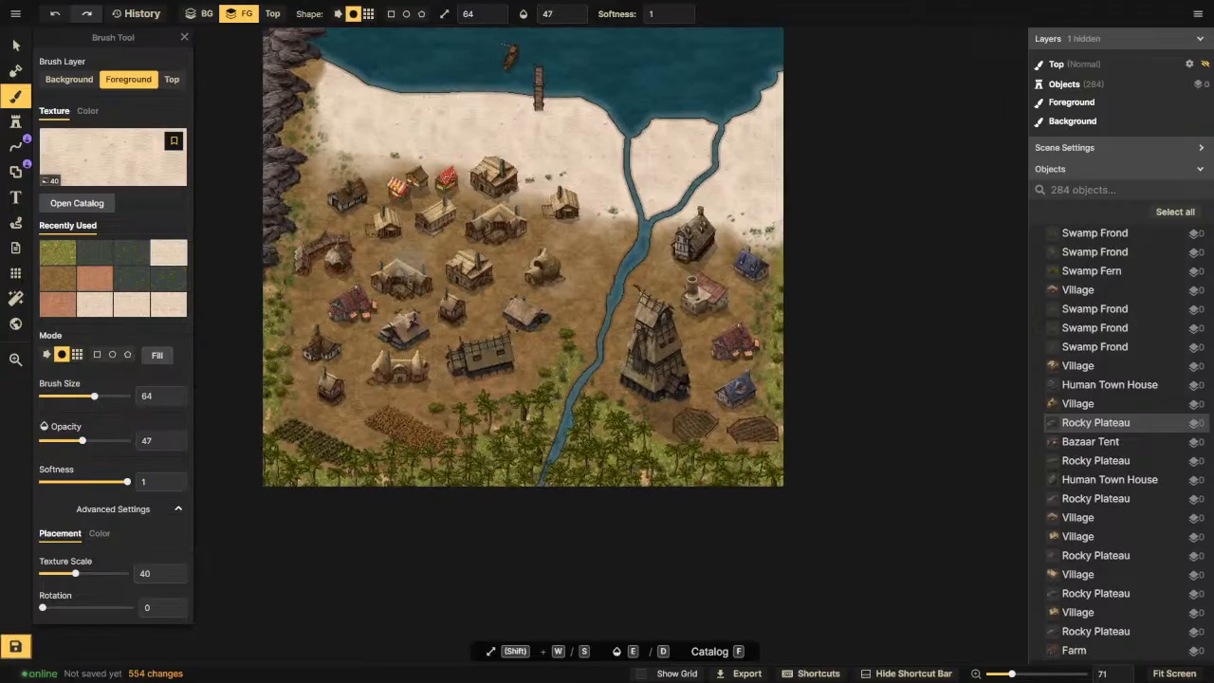
{"action": "scroll", "coordinate": [408, 264], "scroll_direction": "up", "scroll_amount": 2}
{"action": "left_click", "coordinate": [383, 258]}
{"action": "mouse_move", "coordinate": [408, 250]}
{"action": "left_mouse_down"}
{"action": "mouse_move", "coordinate": [427, 237]}
{"action": "mouse_move", "coordinate": [328, 288]}
{"action": "mouse_move", "coordinate": [444, 297]}
{"action": "mouse_move", "coordinate": [448, 265]}
{"action": "mouse_move", "coordinate": [481, 237]}
{"action": "mouse_move", "coordinate": [512, 251]}
{"action": "mouse_move", "coordinate": [434, 248]}
{"action": "left_mouse_up"}
{"action": "mouse_move", "coordinate": [528, 274]}
{"action": "left_mouse_down"}
{"action": "mouse_move", "coordinate": [516, 293]}
{"action": "mouse_move", "coordinate": [399, 322]}
{"action": "mouse_move", "coordinate": [466, 336]}
{"action": "mouse_move", "coordinate": [526, 329]}
{"action": "mouse_move", "coordinate": [370, 328]}
{"action": "mouse_move", "coordinate": [355, 349]}
{"action": "mouse_move", "coordinate": [313, 346]}
{"action": "mouse_move", "coordinate": [455, 361]}
{"action": "mouse_move", "coordinate": [343, 377]}
{"action": "mouse_move", "coordinate": [370, 398]}
{"action": "mouse_move", "coordinate": [469, 357]}
{"action": "mouse_move", "coordinate": [556, 275]}
{"action": "mouse_move", "coordinate": [545, 251]}
{"action": "mouse_move", "coordinate": [558, 213]}
{"action": "mouse_move", "coordinate": [492, 195]}
{"action": "mouse_move", "coordinate": [532, 301]}
{"action": "mouse_move", "coordinate": [732, 258]}
{"action": "mouse_move", "coordinate": [763, 267]}
{"action": "mouse_move", "coordinate": [701, 285]}
{"action": "mouse_move", "coordinate": [697, 318]}
{"action": "mouse_move", "coordinate": [749, 320]}
{"action": "mouse_move", "coordinate": [718, 343]}
{"action": "mouse_move", "coordinate": [766, 389]}
{"action": "mouse_move", "coordinate": [678, 422]}
{"action": "mouse_move", "coordinate": [655, 403]}
{"action": "mouse_move", "coordinate": [719, 380]}
{"action": "mouse_move", "coordinate": [787, 275]}
{"action": "mouse_move", "coordinate": [735, 263]}
{"action": "left_mouse_up"}
{"action": "scroll", "coordinate": [440, 213], "scroll_direction": "down", "scroll_amount": 1}
{"action": "scroll", "coordinate": [413, 256], "scroll_direction": "down", "scroll_amount": 2}
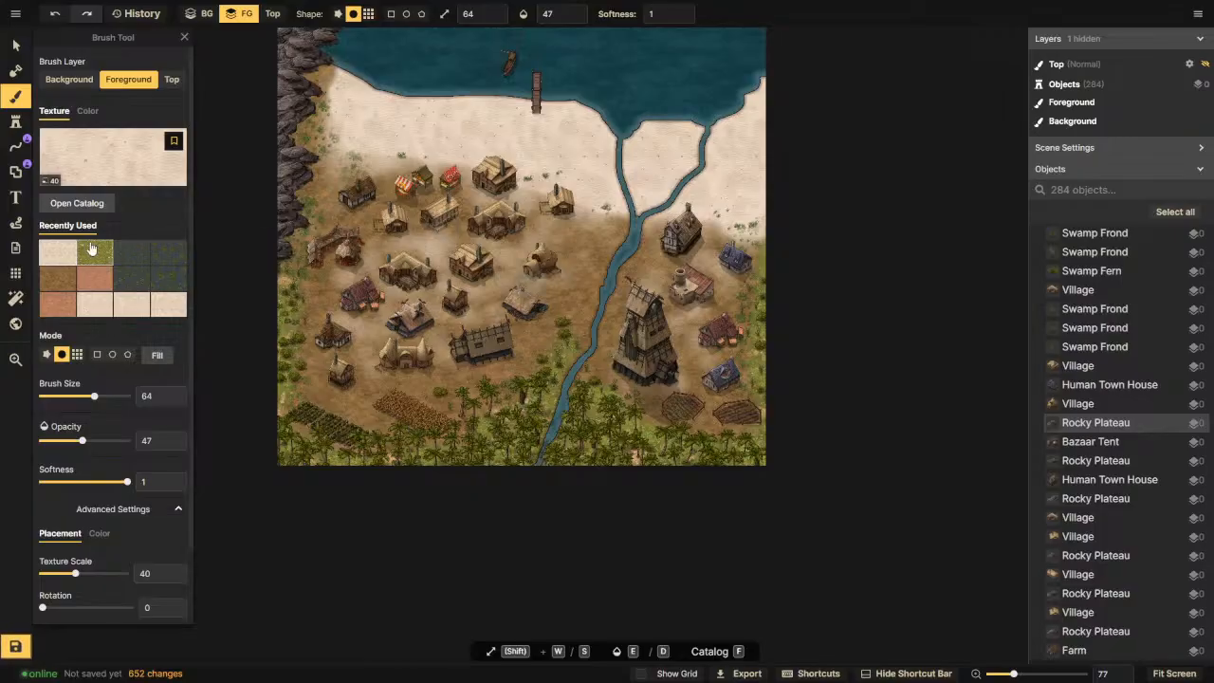
Step: Switch to the recently used brown dirt texture, set the brush size to 38 and blend dirt patches into the sandy ground around the town buildings
{"action": "left_click", "coordinate": [57, 277]}
{"action": "left_click_drag", "start_coordinate": [94, 395], "coordinate": [80, 395]}
{"action": "scroll", "coordinate": [415, 329], "scroll_direction": "up", "scroll_amount": 3}
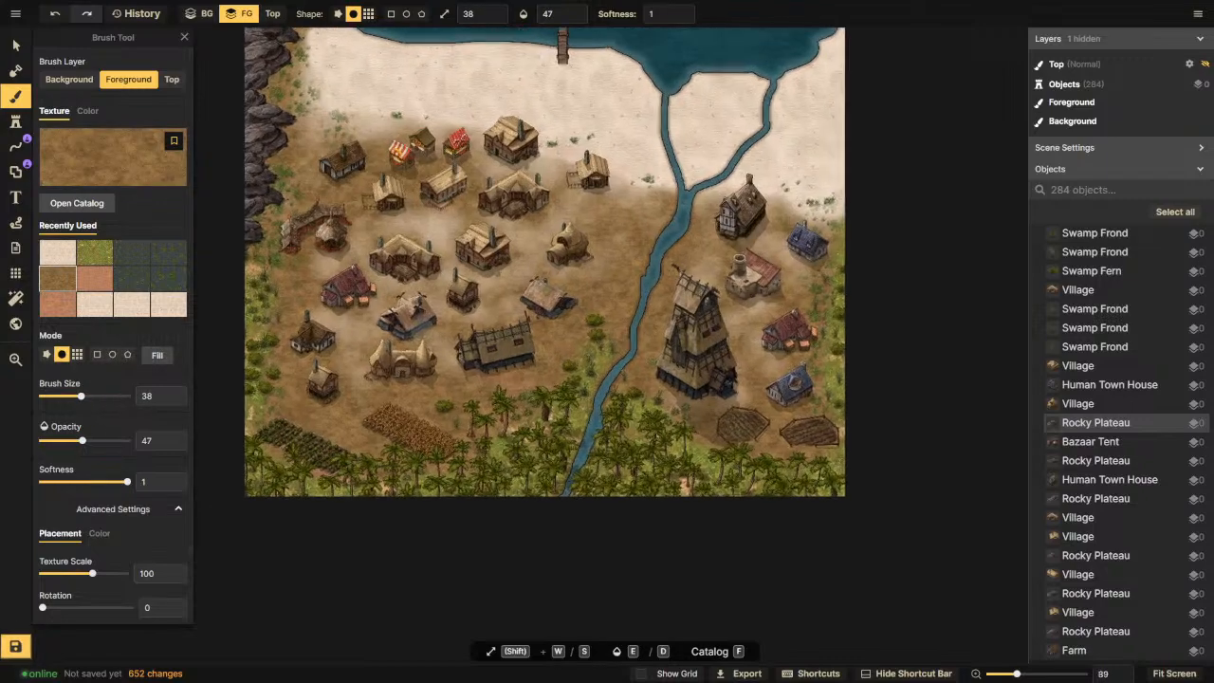
{"action": "left_click", "coordinate": [373, 258]}
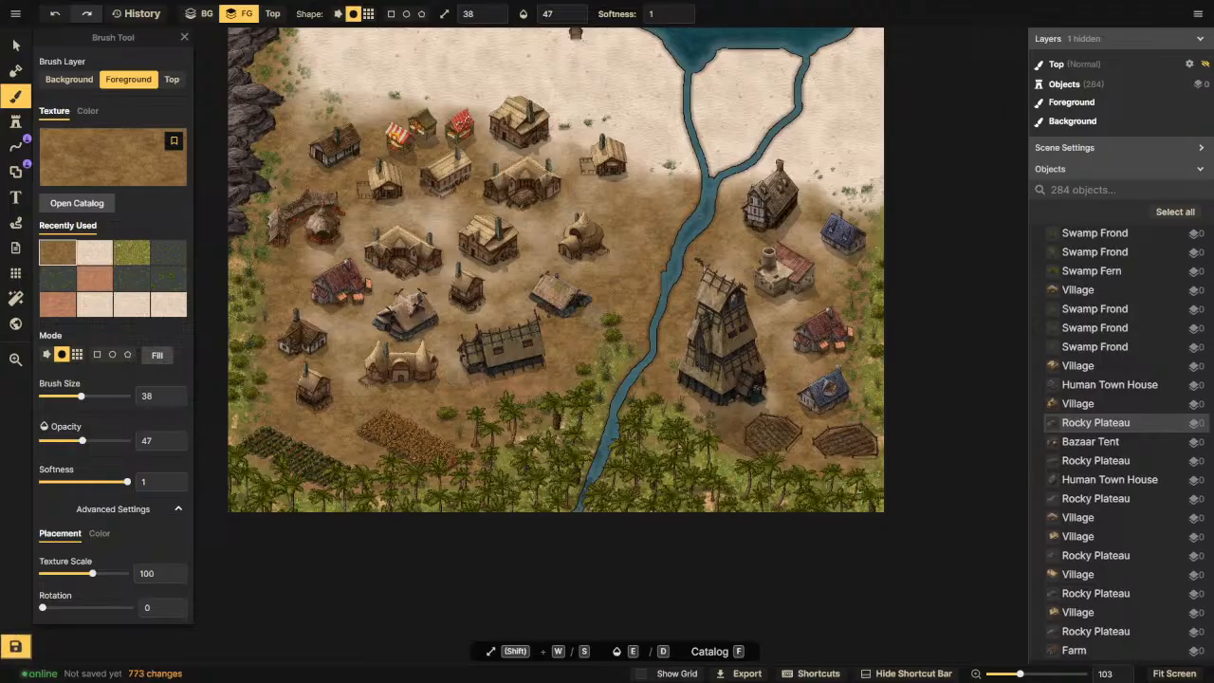
{"action": "scroll", "coordinate": [620, 287], "scroll_direction": "down", "scroll_amount": 3}
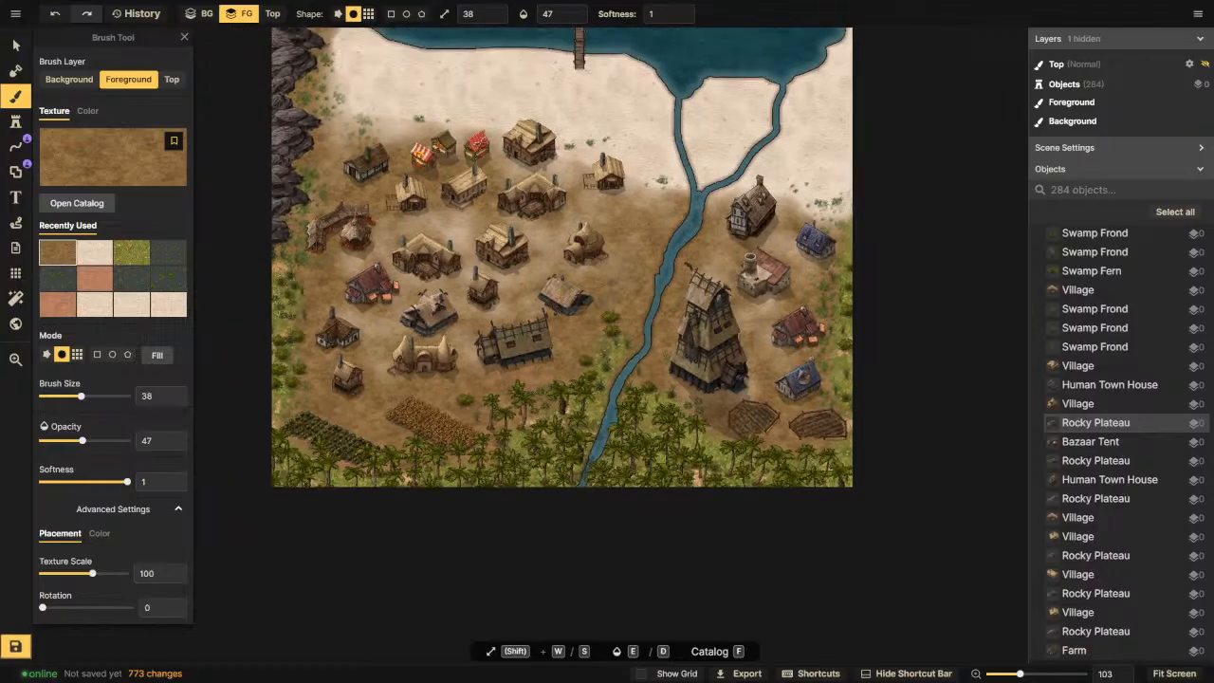
{"action": "scroll", "coordinate": [590, 250], "scroll_direction": "down", "scroll_amount": 1}
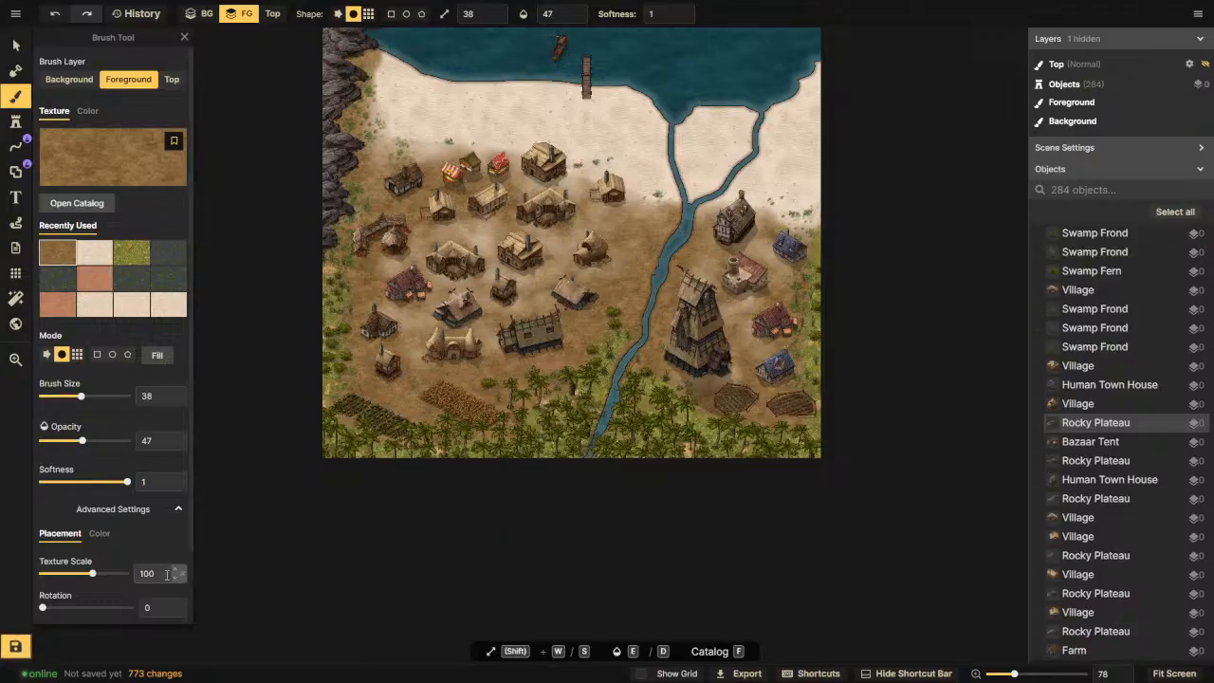
Step: Save the map under the name "Misthaven Isle" and switch to the Select tool
{"action": "left_click", "coordinate": [16, 649]}
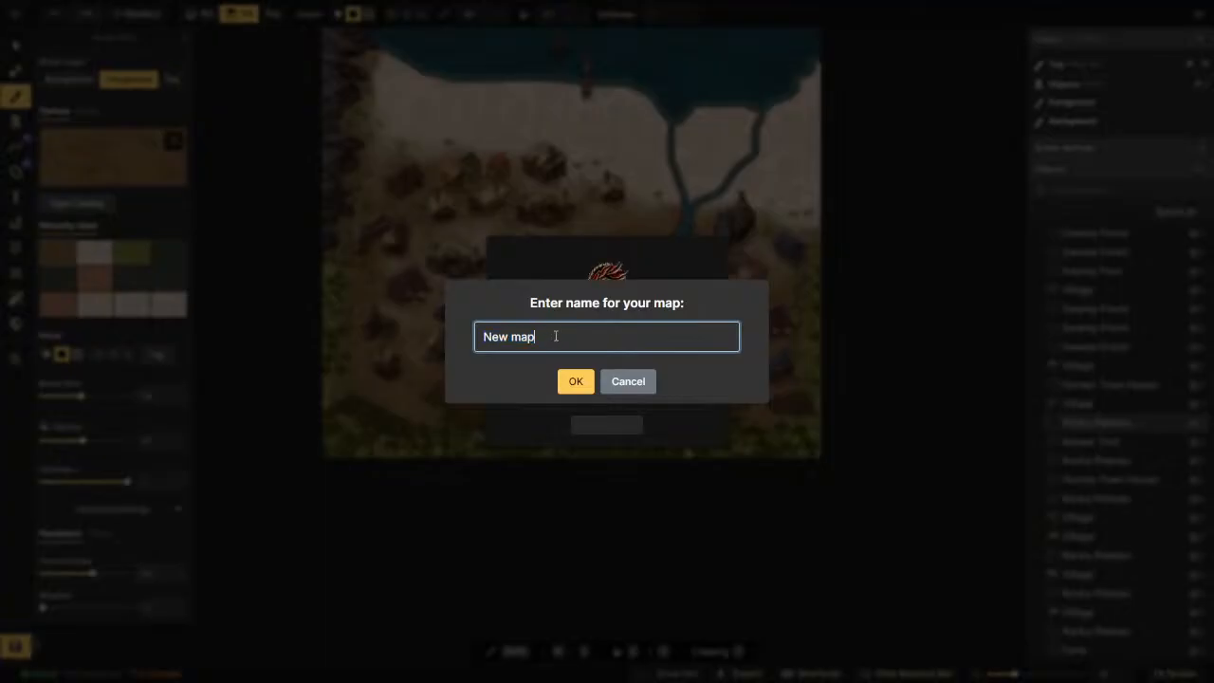
{"action": "type", "text": "Misthaven "}
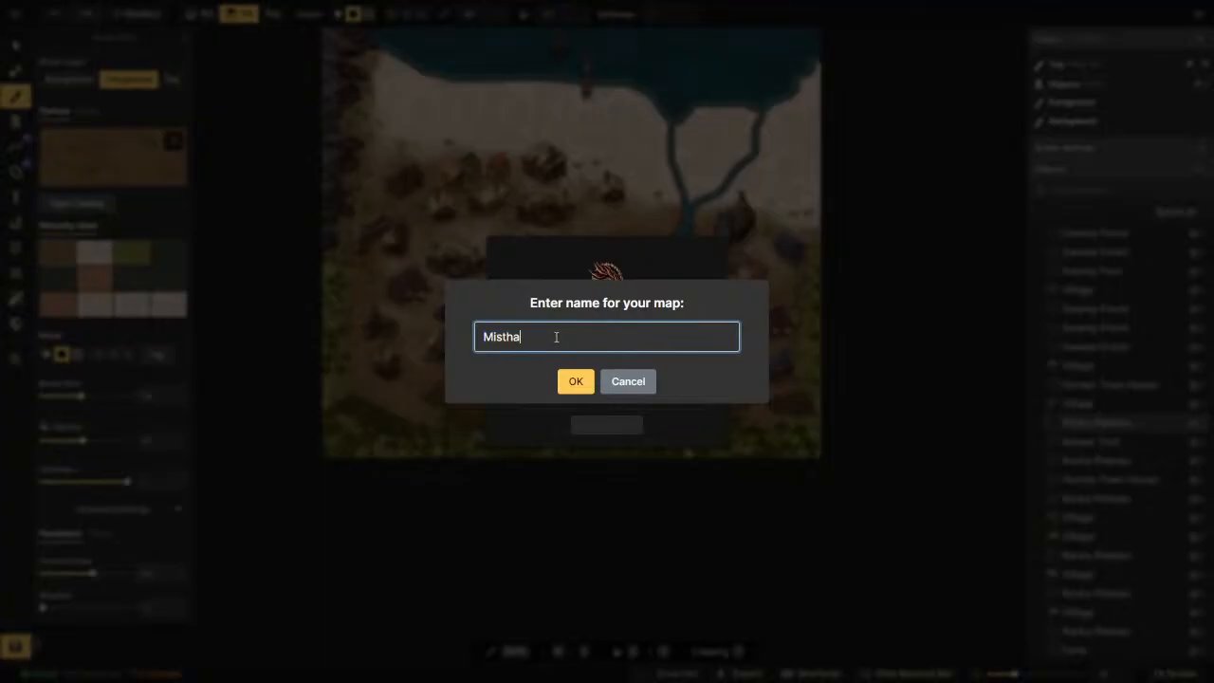
{"action": "type", "text": "Isle"}
{"action": "left_click", "coordinate": [583, 382]}
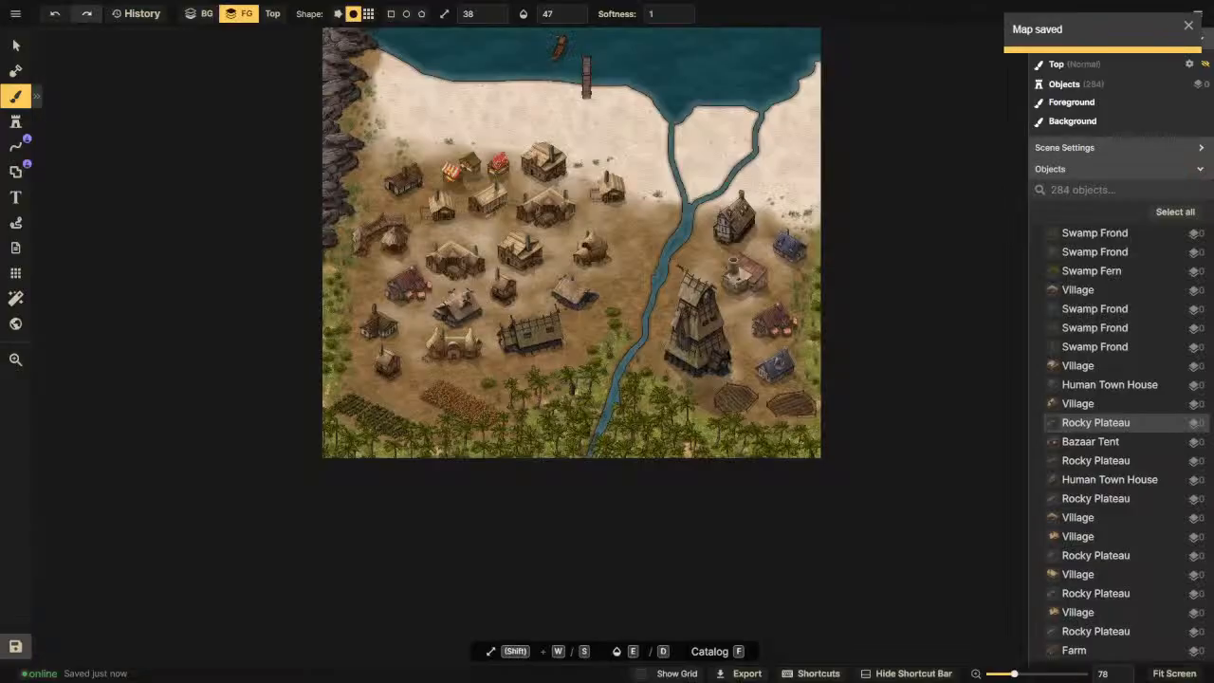
{"action": "left_click", "coordinate": [1188, 25]}
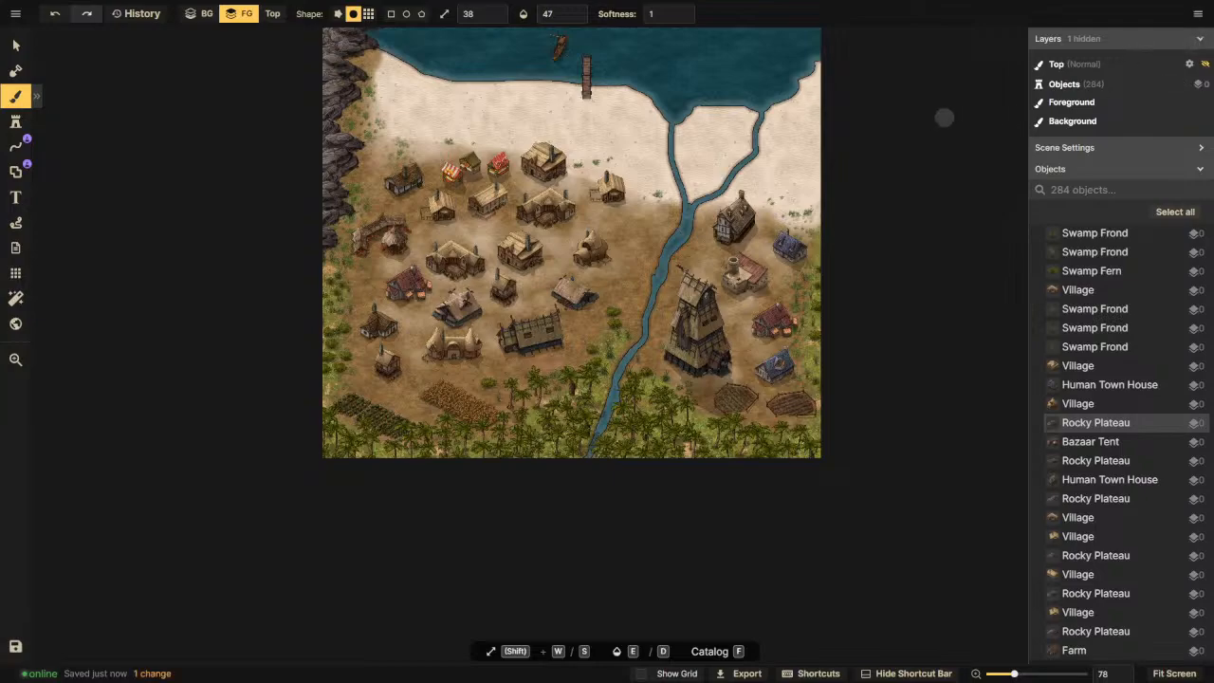
{"action": "left_click", "coordinate": [15, 46]}
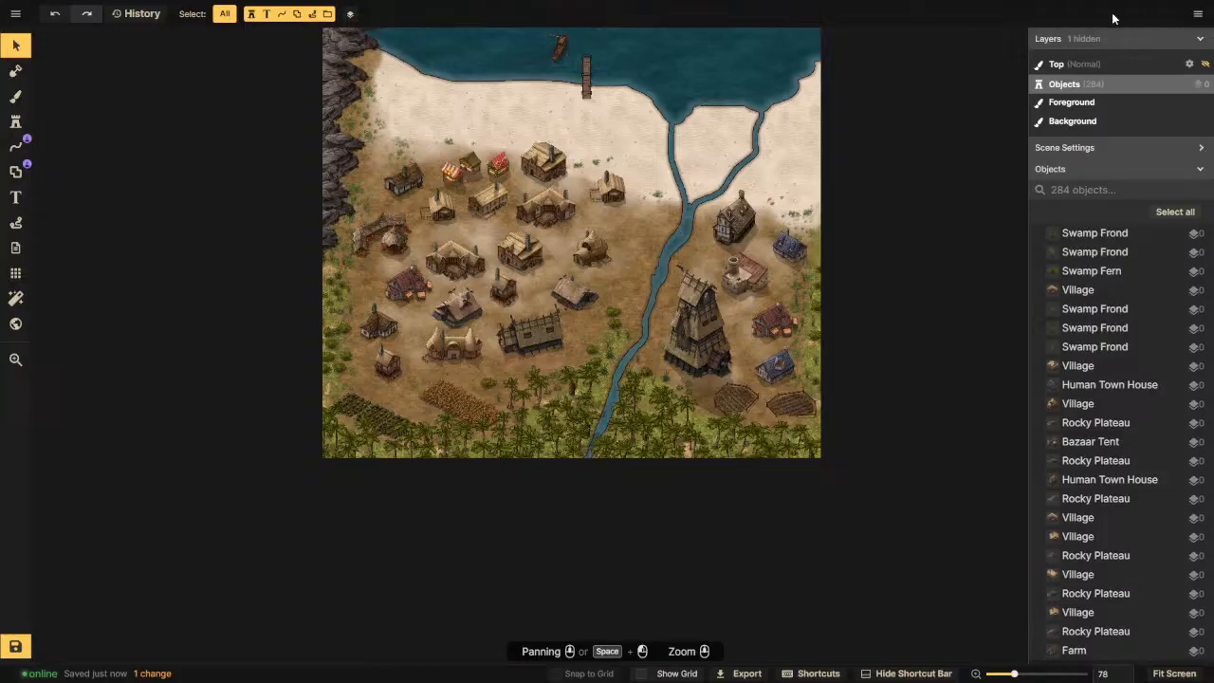
{"action": "left_click", "coordinate": [1197, 14]}
{"action": "left_click", "coordinate": [1197, 16]}
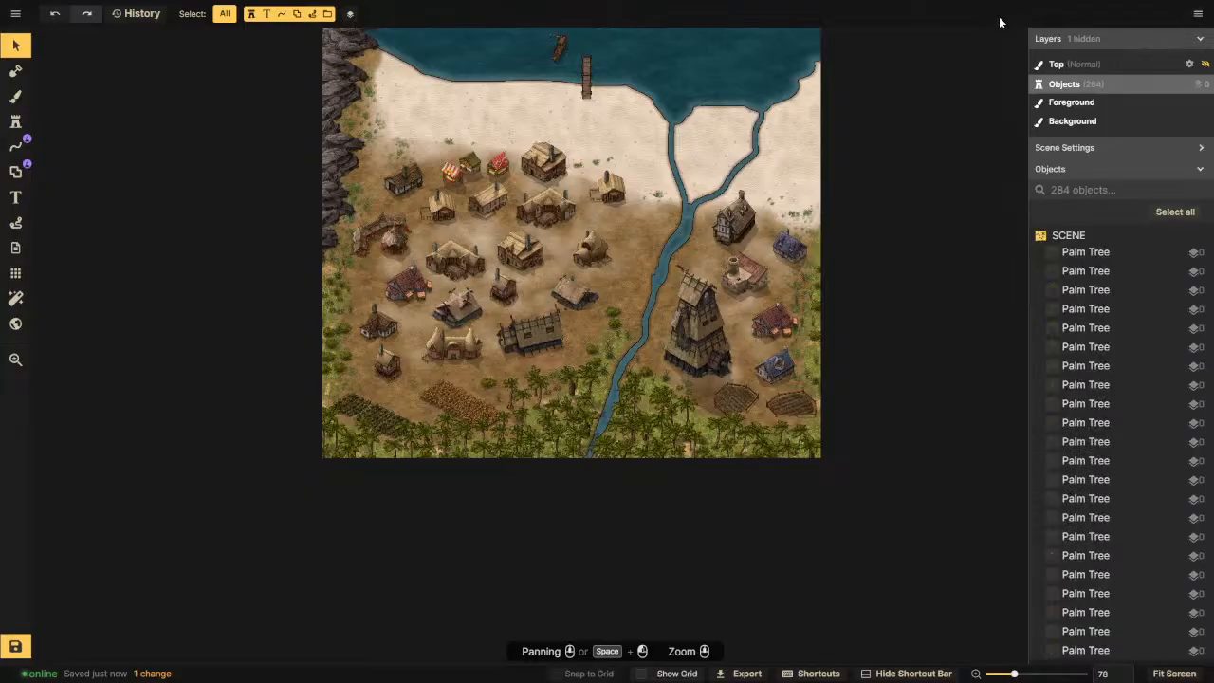
{"action": "left_click", "coordinate": [14, 15]}
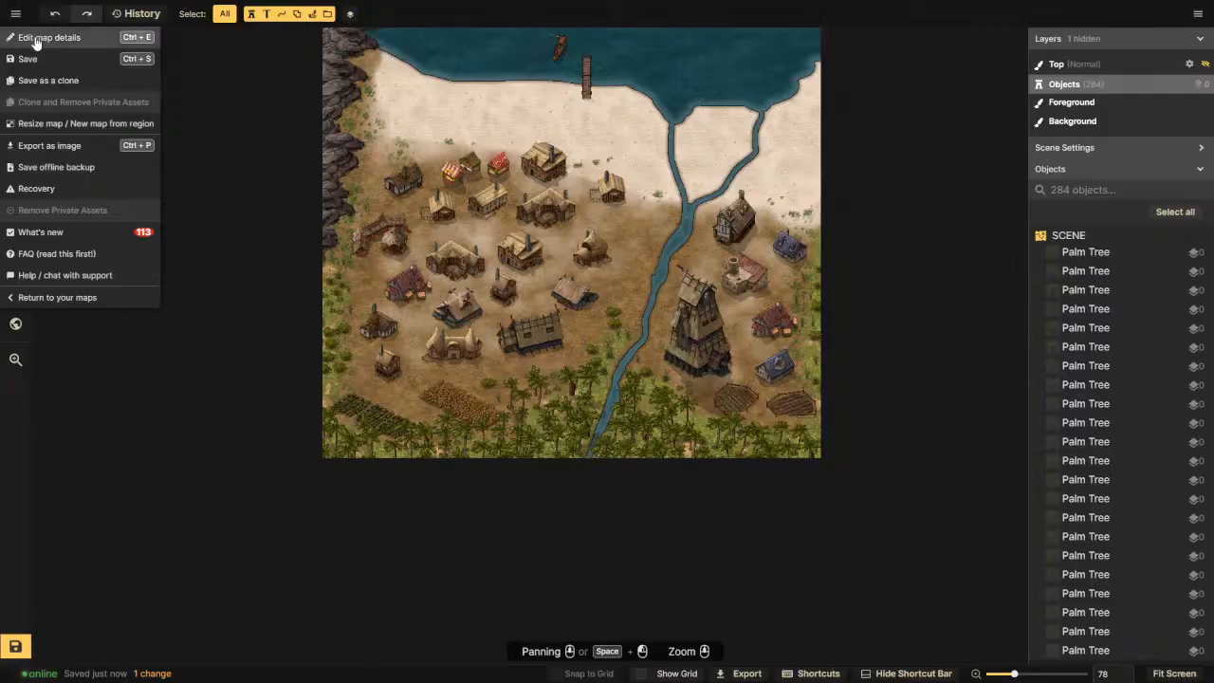
{"action": "left_click", "coordinate": [509, 15]}
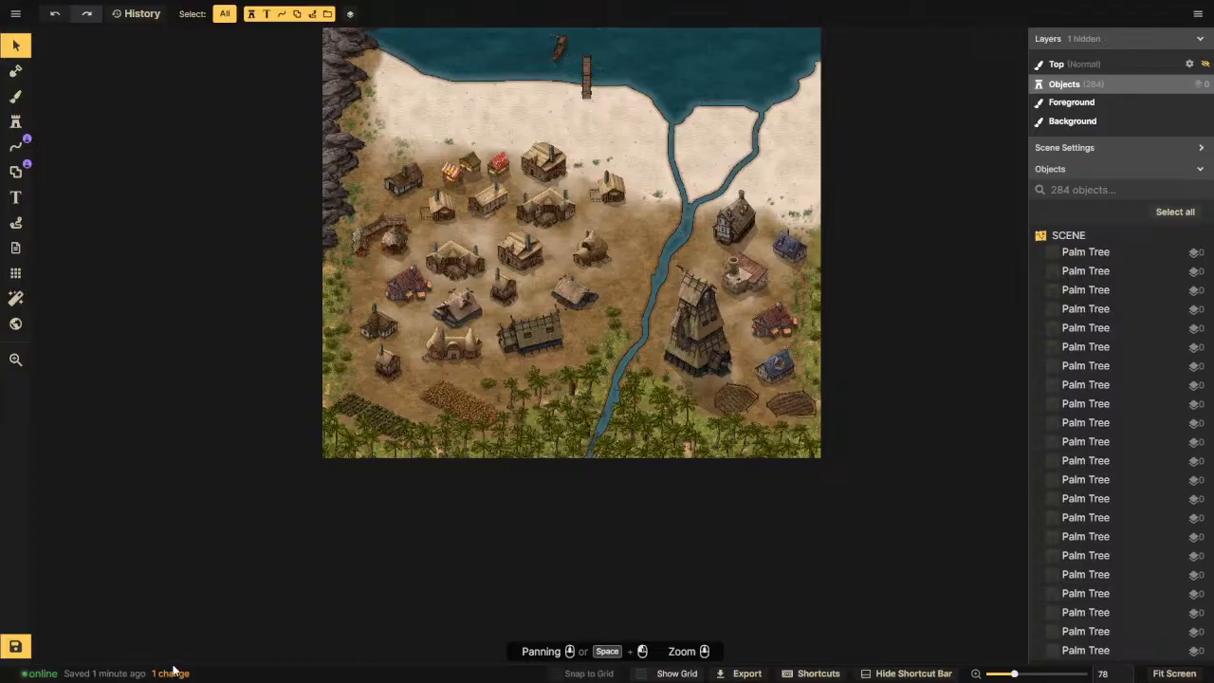
Step: Save the map again to store its latest change
{"action": "left_click", "coordinate": [15, 646]}
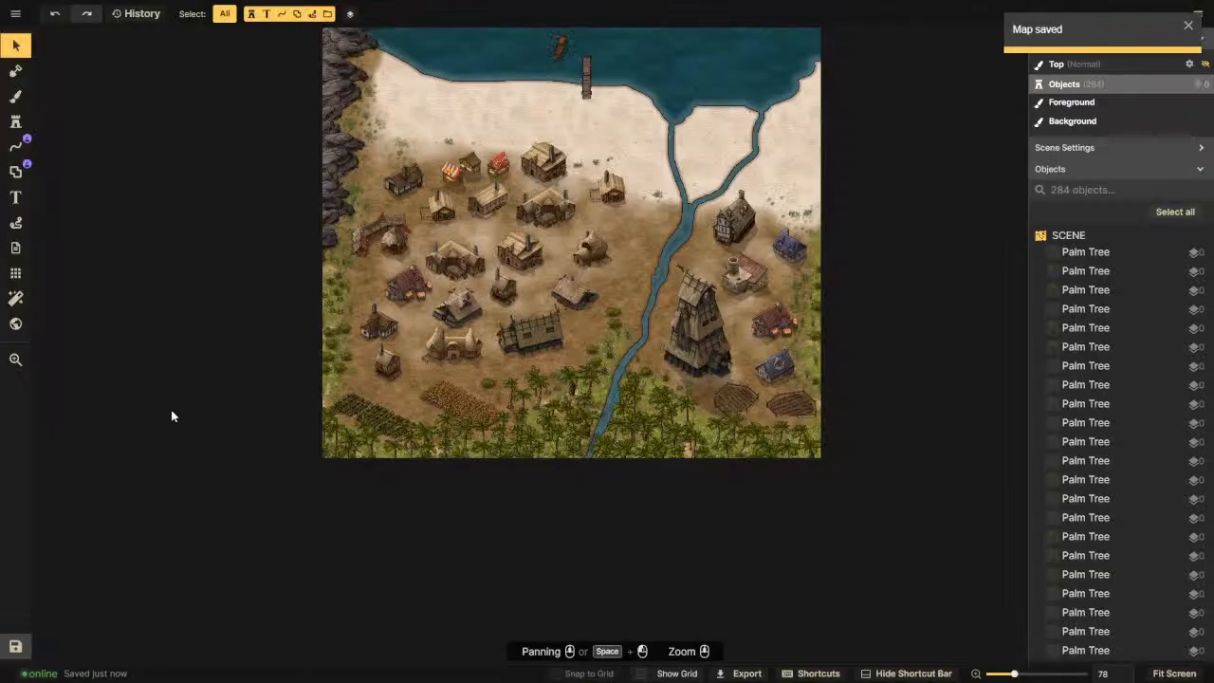
{"action": "left_click_drag", "start_coordinate": [600, 463], "coordinate": [626, 512]}
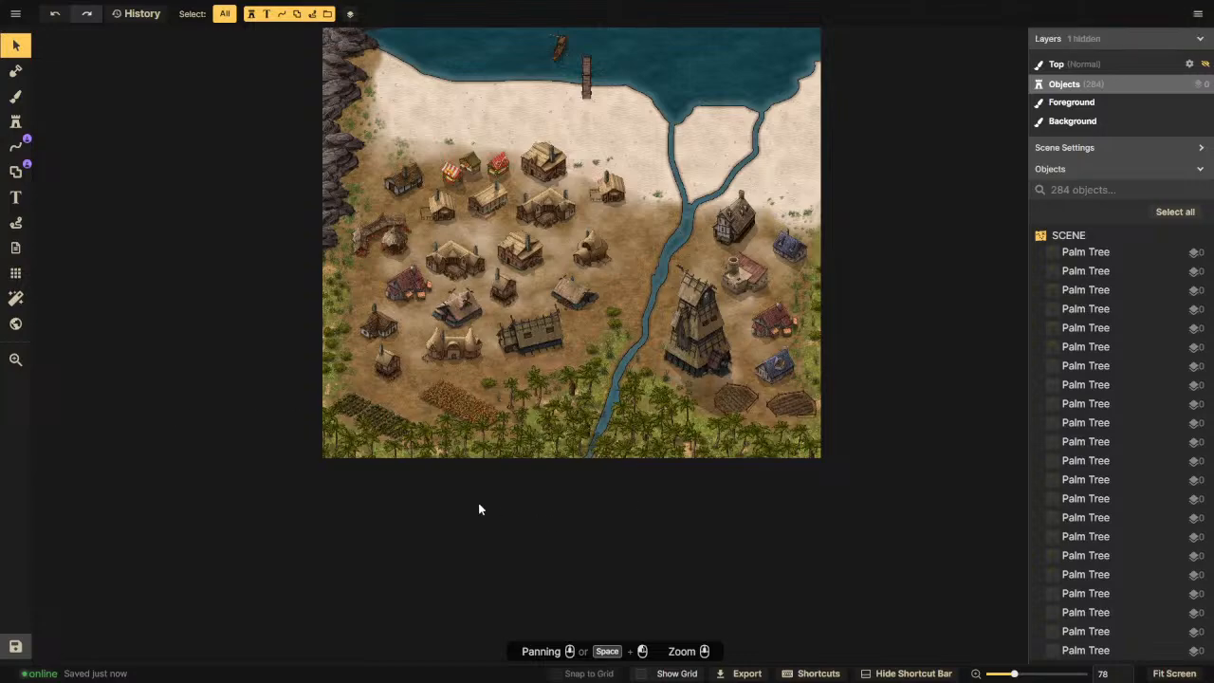